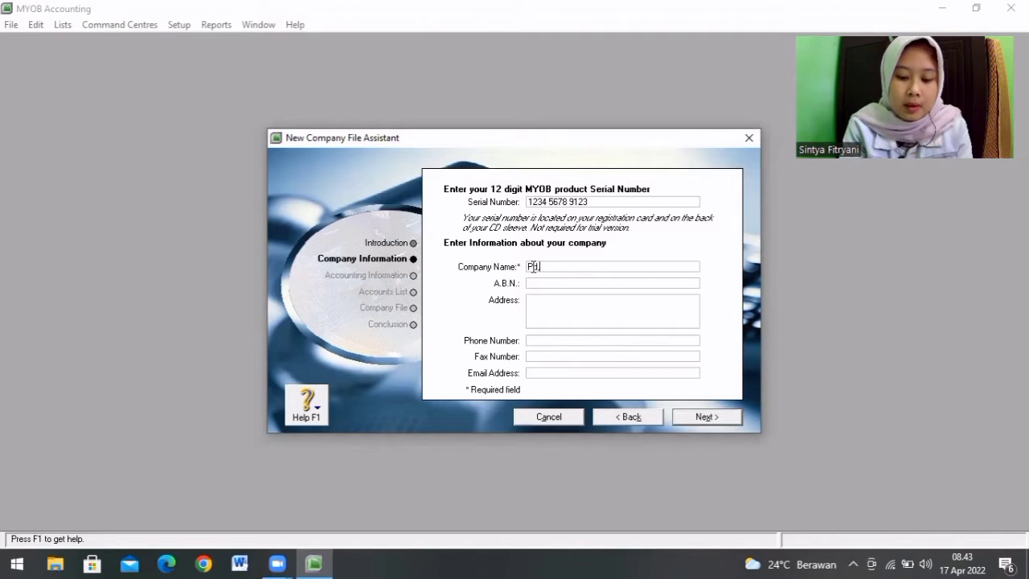
Step: Enter Pd,BERKAH as the company name and fill in the company's street address
text(Pd.BERKAH)
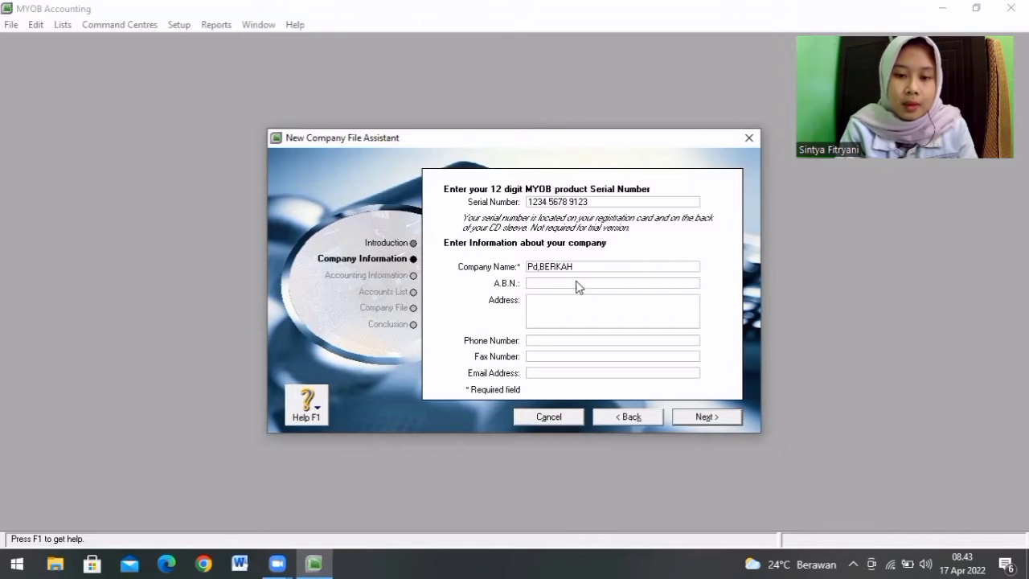
click(545, 310)
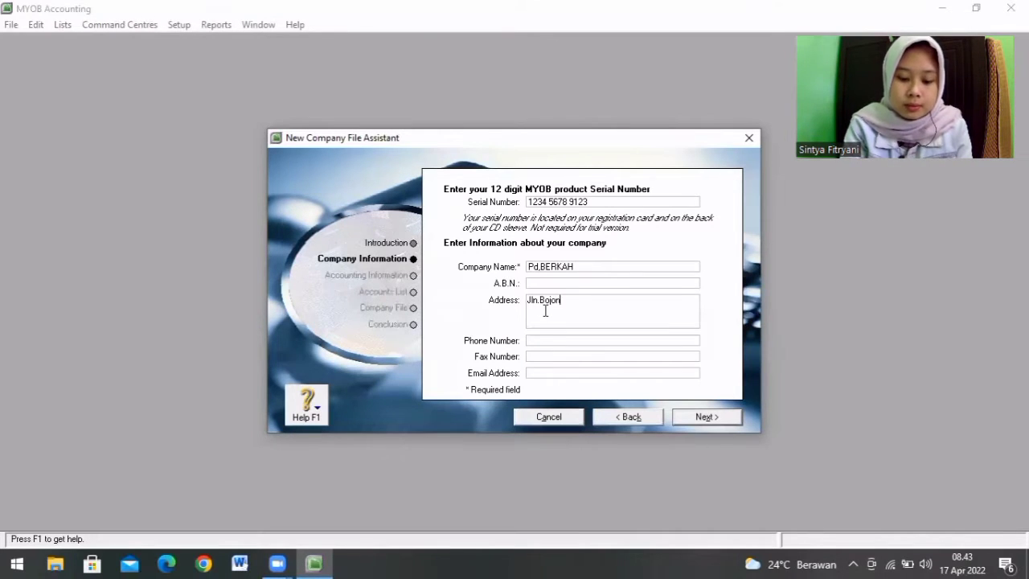
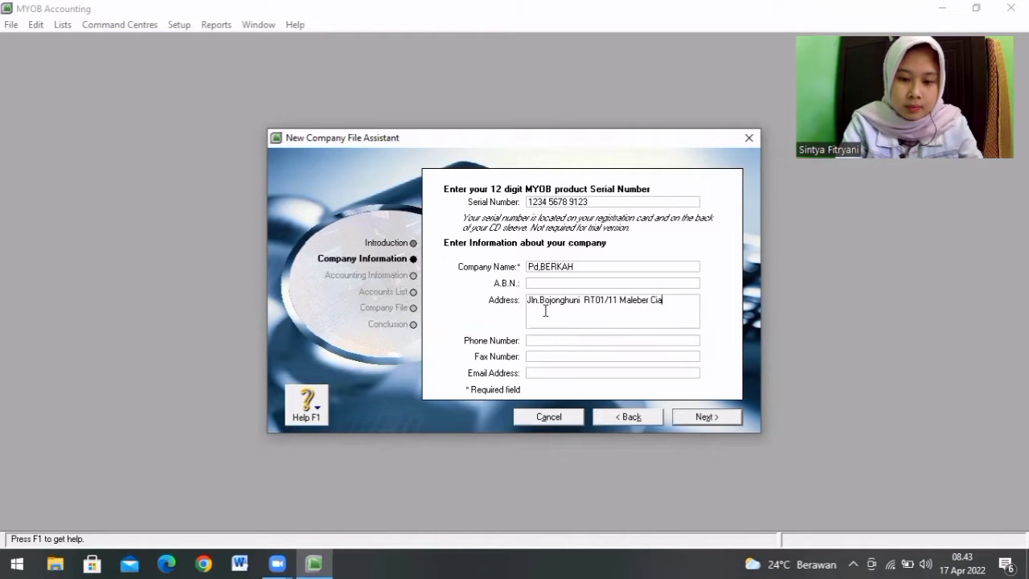
Step: Fill in the company's phone number
click(536, 340)
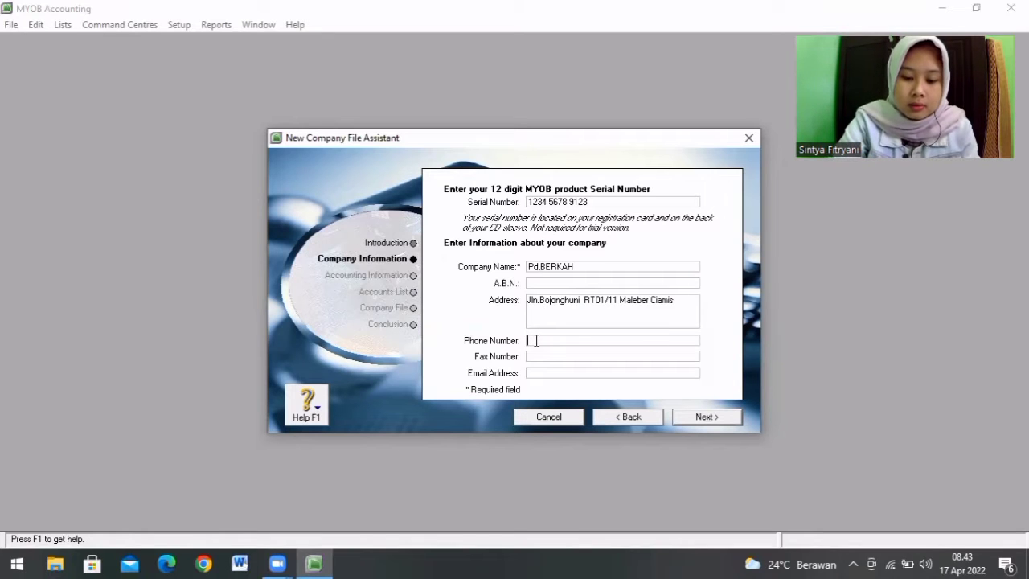
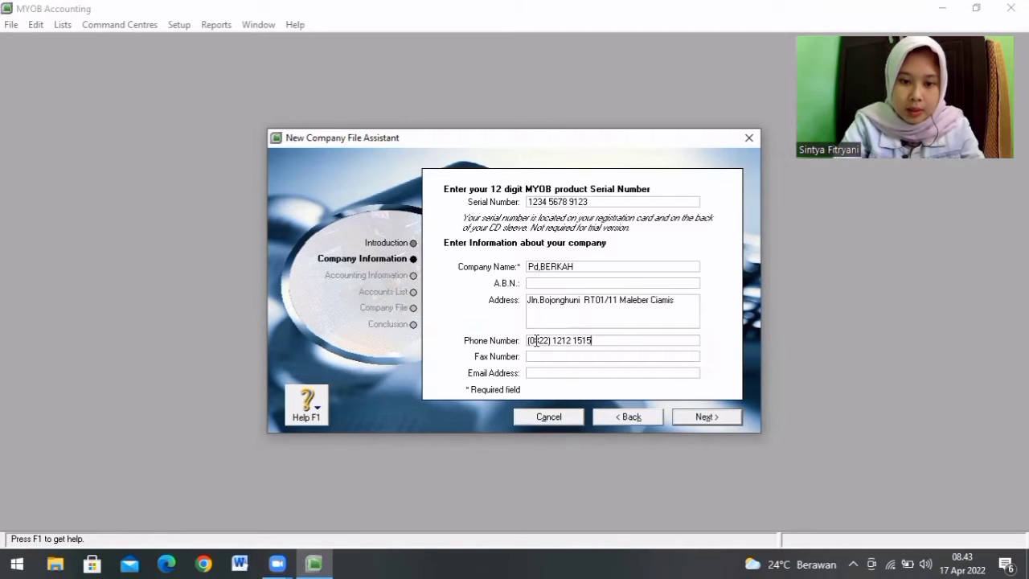
Step: Fill in the company's email address and continue to the accounting information
click(539, 374)
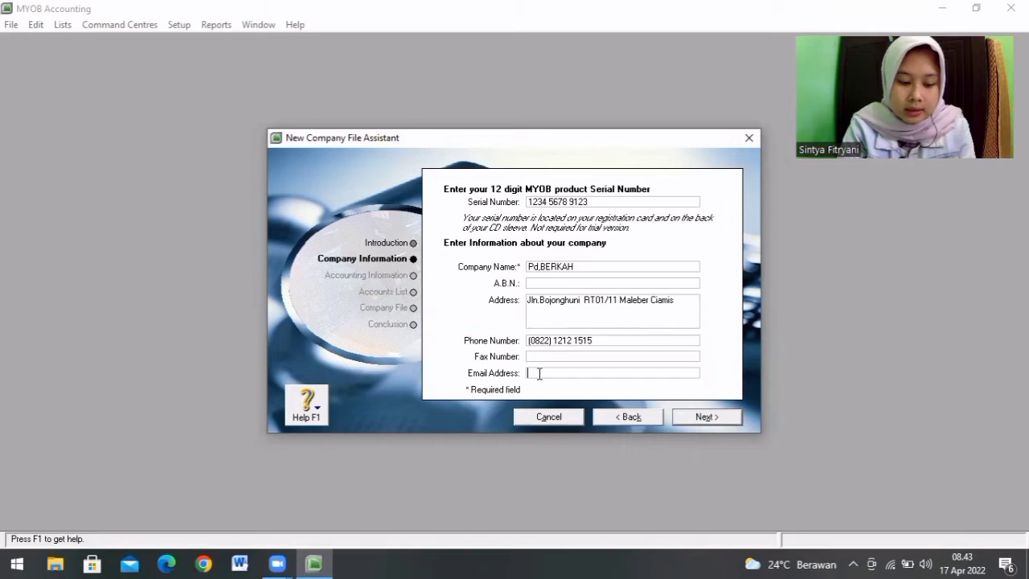
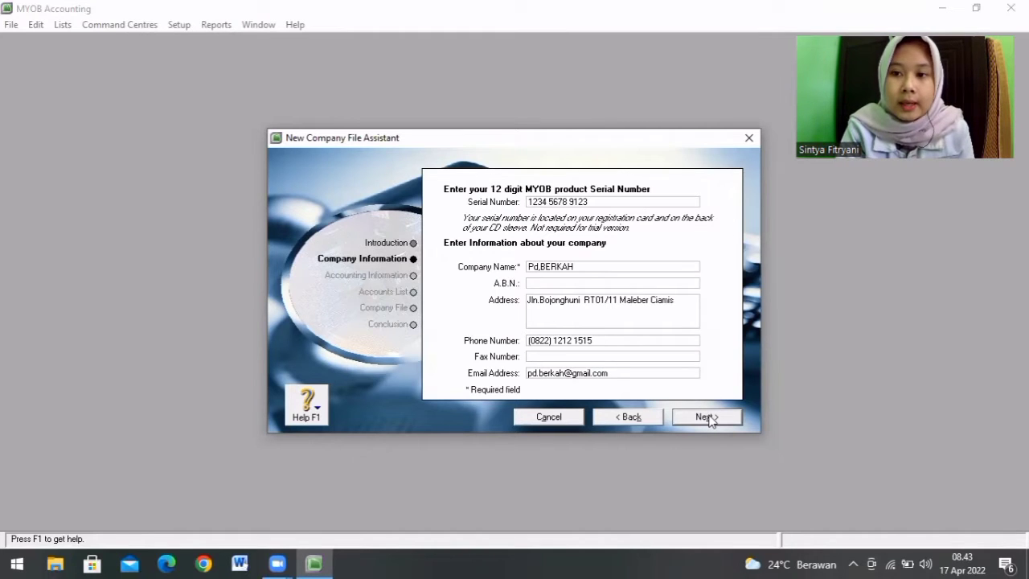
click(707, 418)
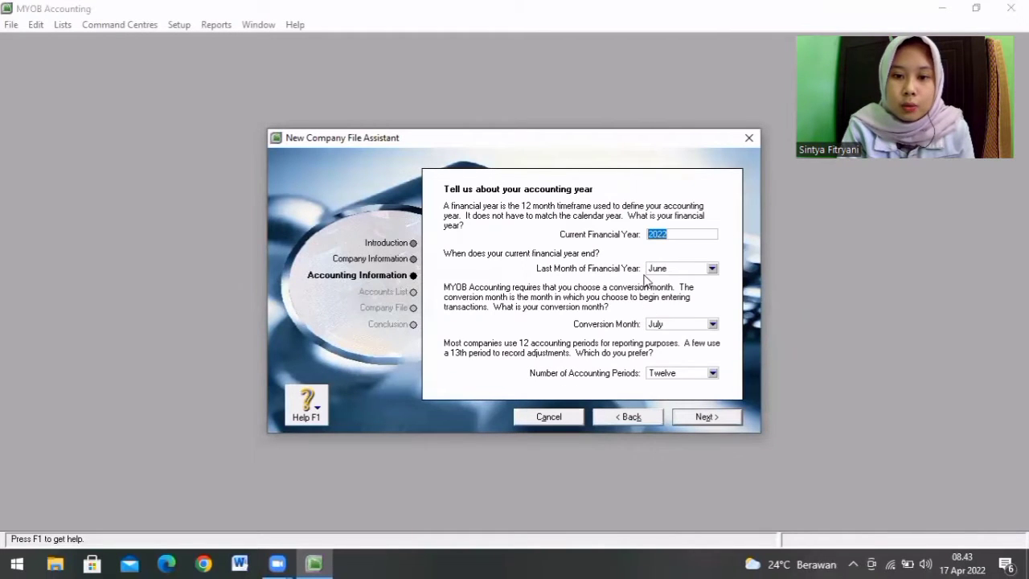
Step: Set the current financial year to 2018 and its last month to December
click(668, 233)
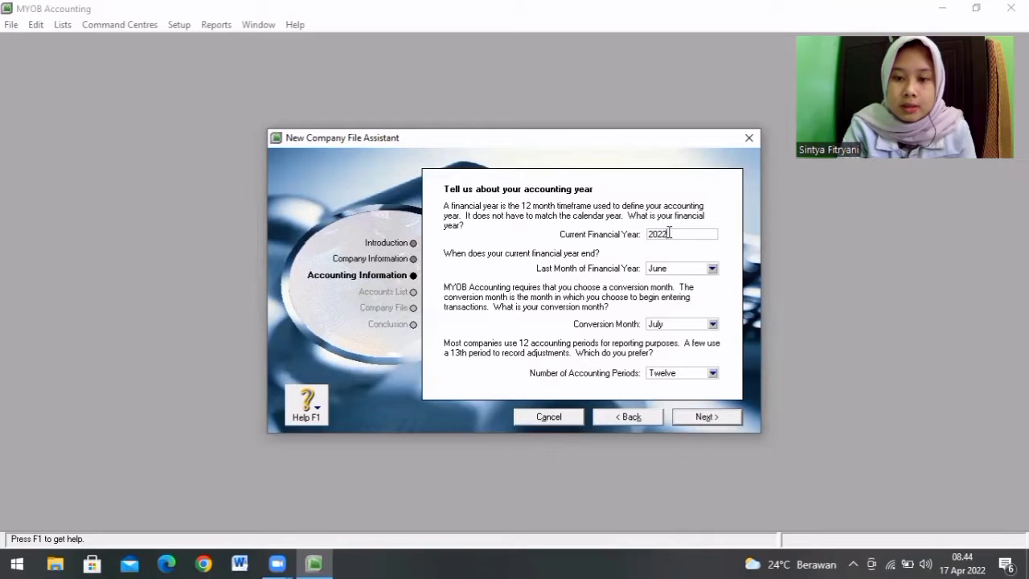
key(BackSpace)
key(BackSpace)
text(18)
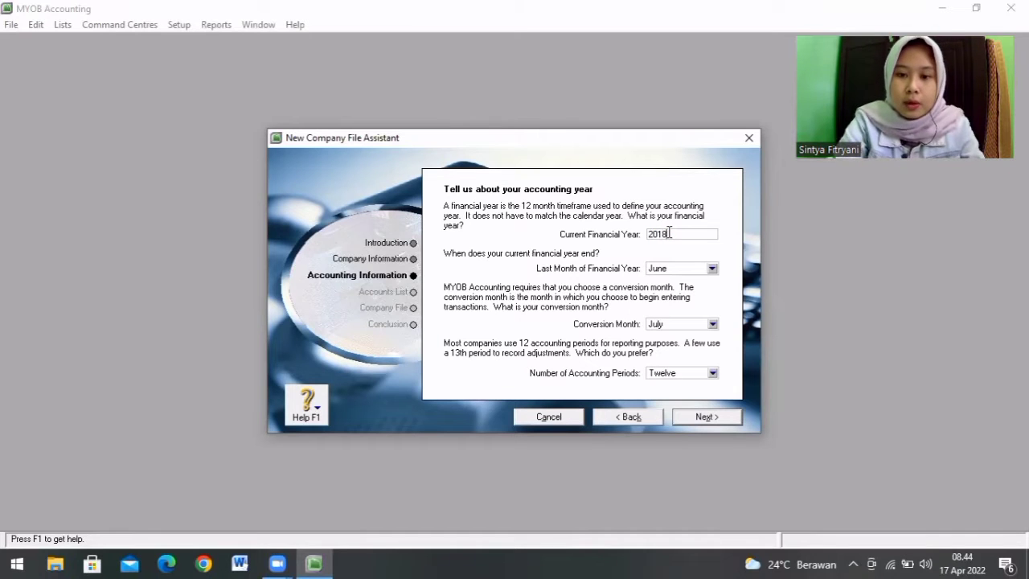
click(711, 271)
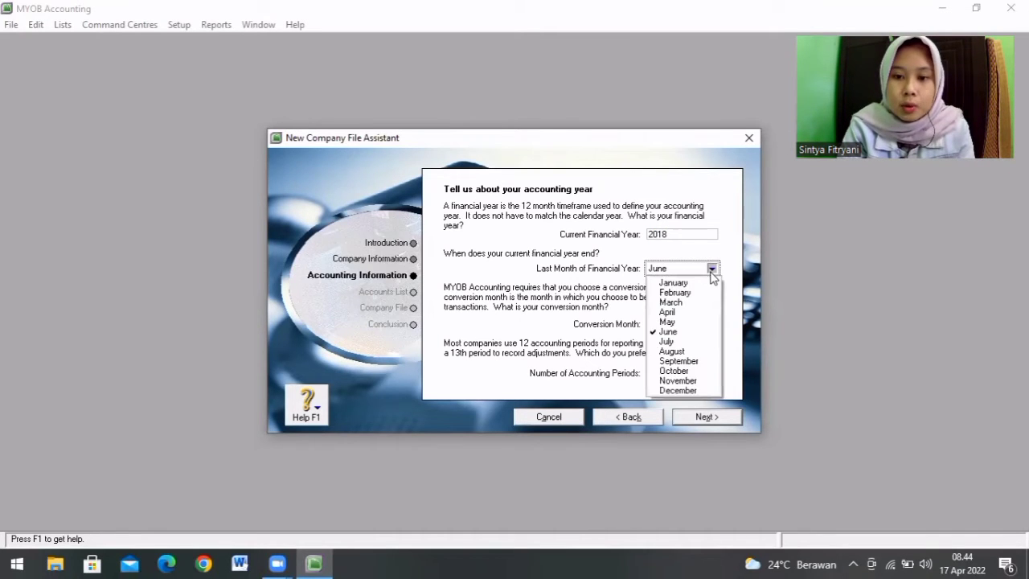
click(676, 391)
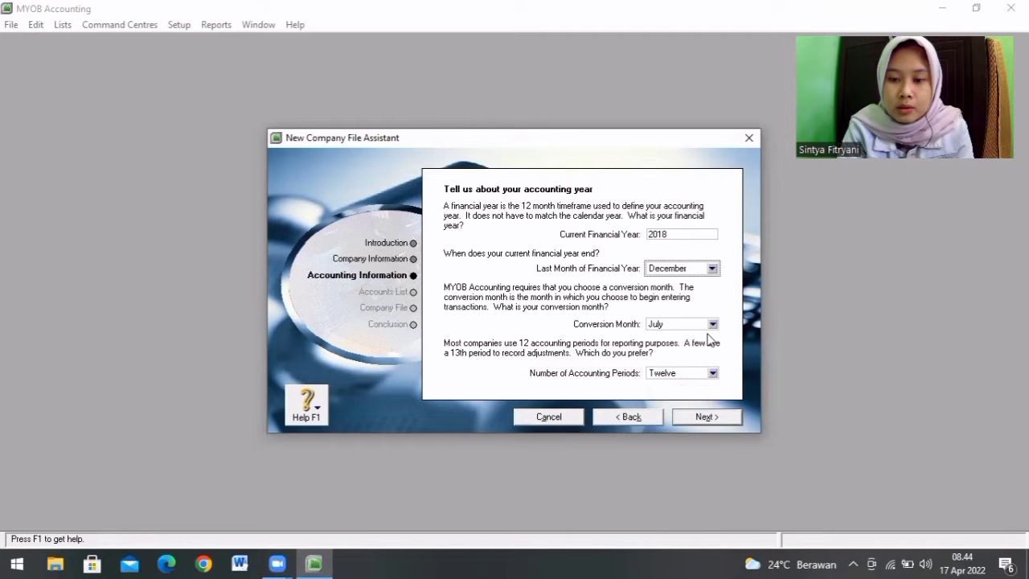
Step: Set the conversion month to January, keep twelve accounting periods and continue to the confirmation page
click(713, 324)
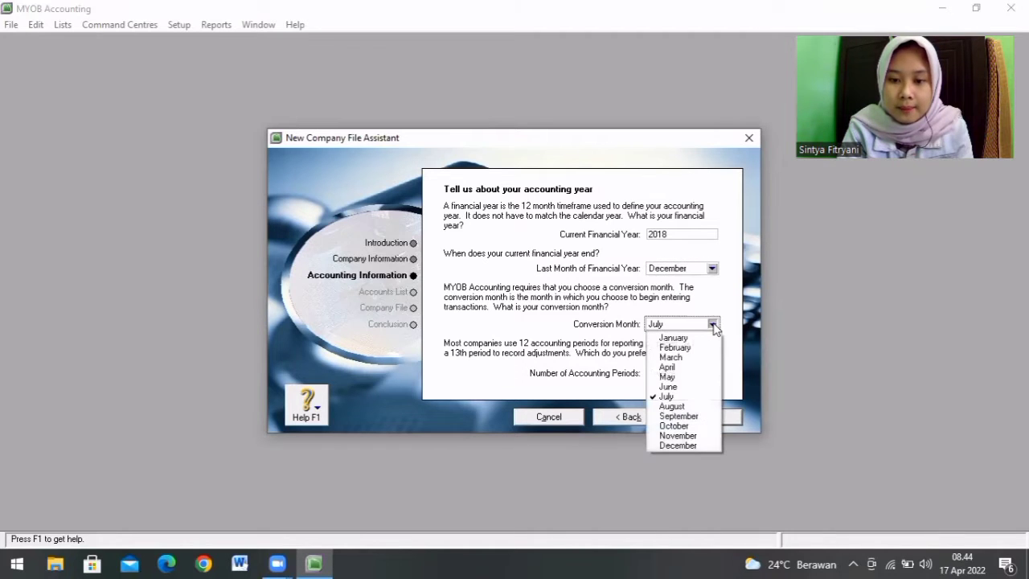
click(706, 338)
click(703, 416)
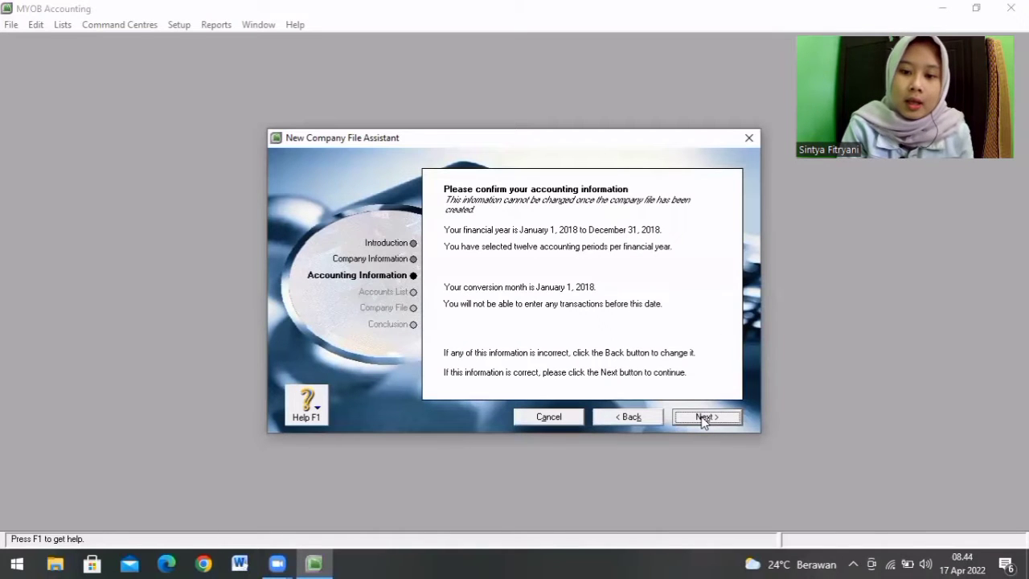
Step: Confirm the accounting information and choose to import an accounts list provided by the accountant
click(703, 418)
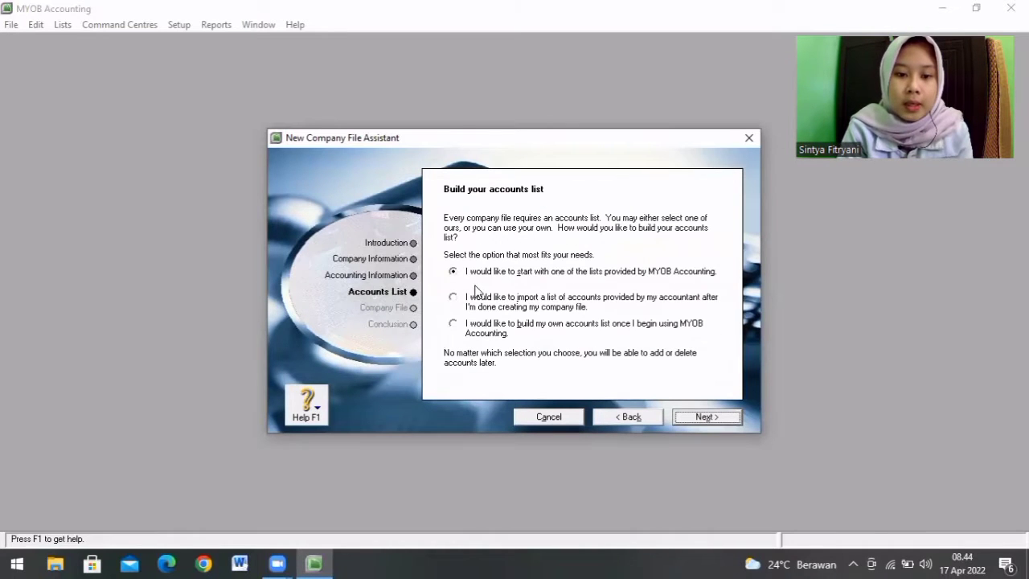
click(453, 297)
click(707, 421)
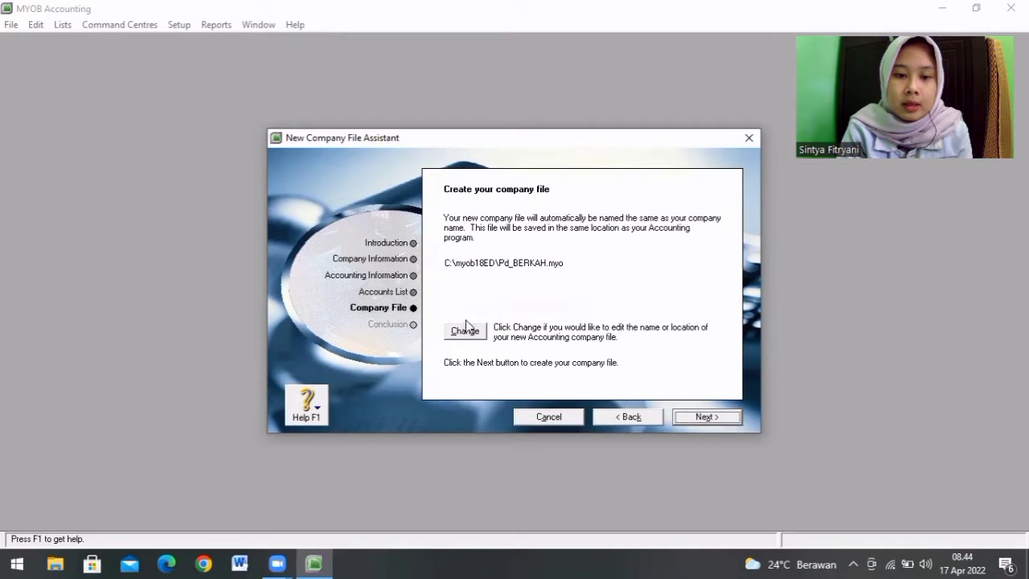
Step: Change the company file's location to the MYOB folder in Documents, keeping the name Pd_BERKAH, and create the file
click(471, 332)
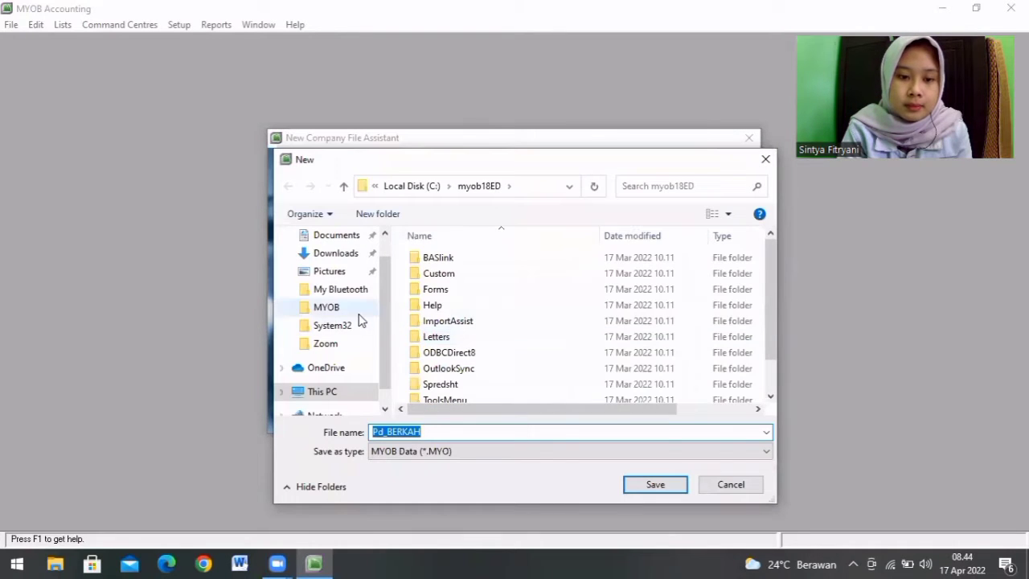
click(358, 315)
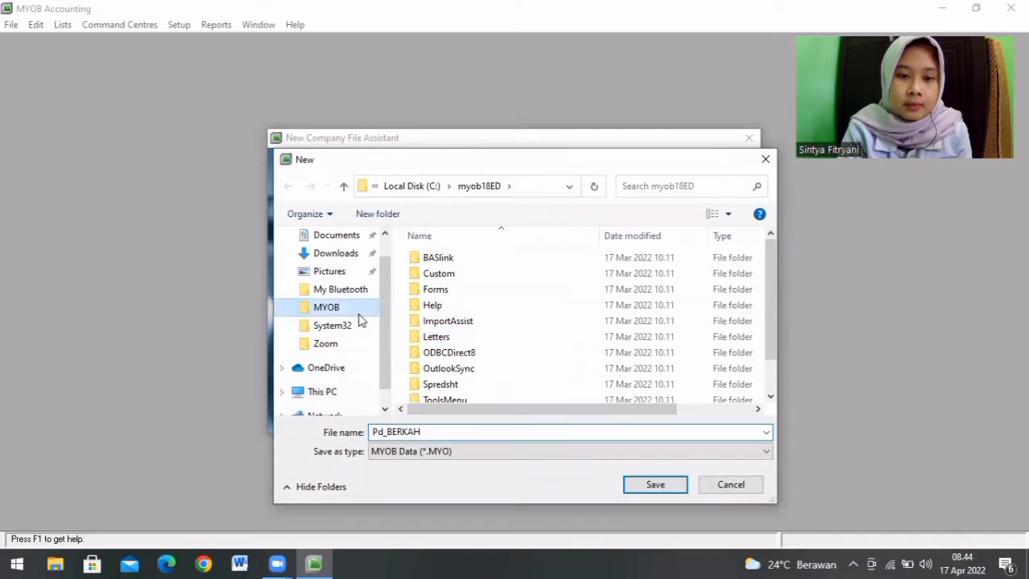
click(673, 487)
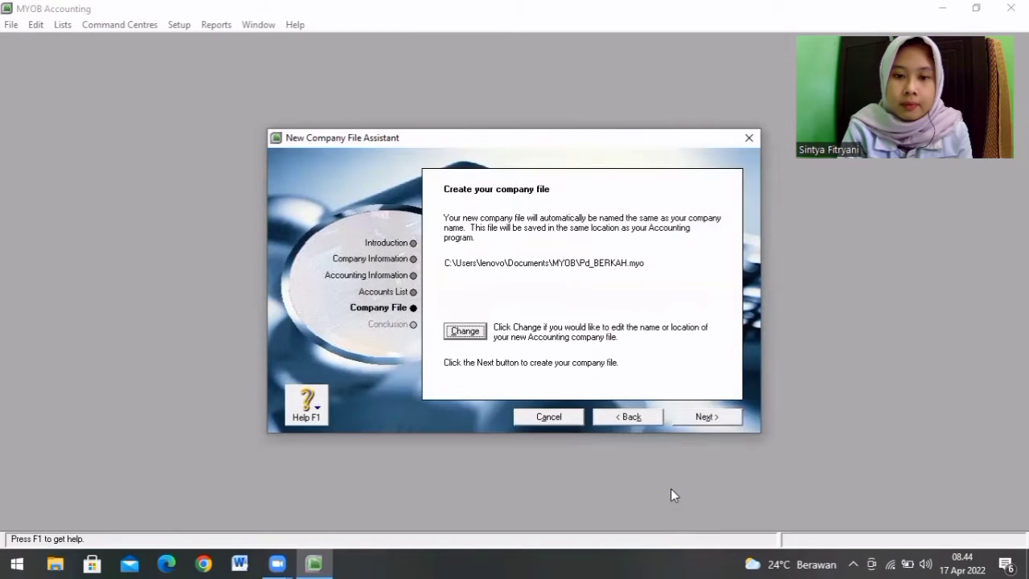
click(705, 418)
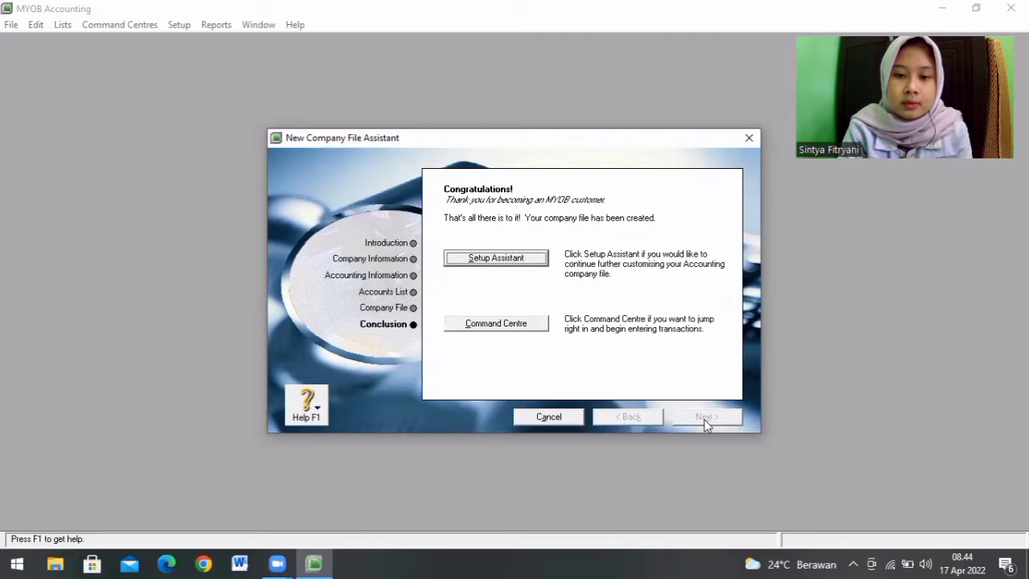
Step: Go to the Command Centre, maximise its window and open the Accounts List from the Accounts module
click(503, 325)
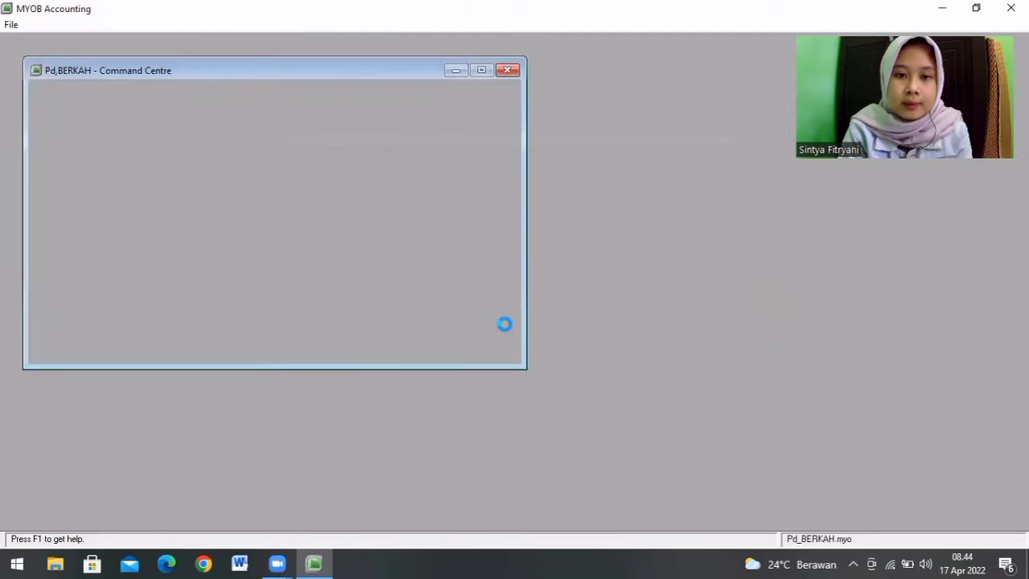
double_click(292, 71)
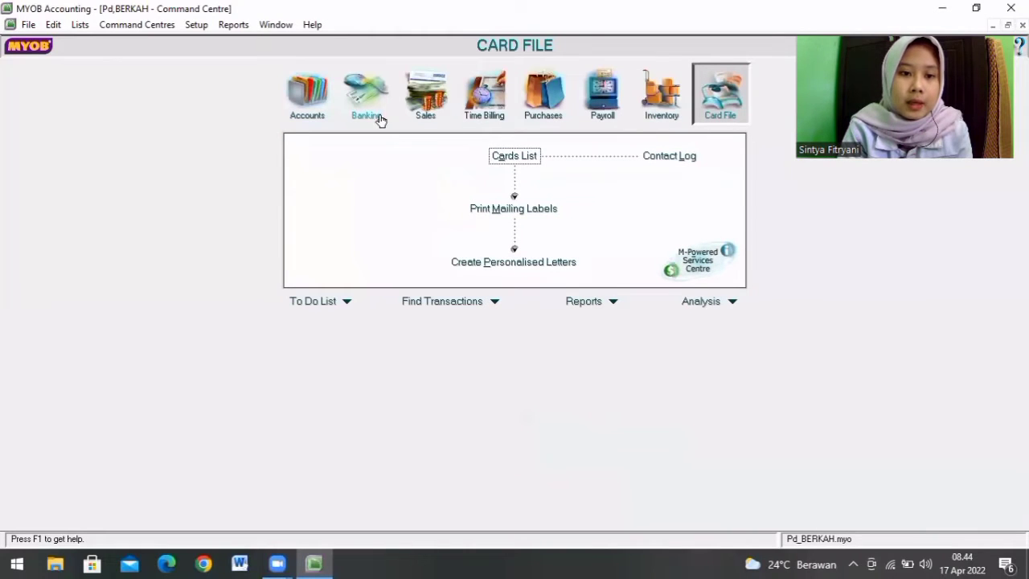
click(326, 112)
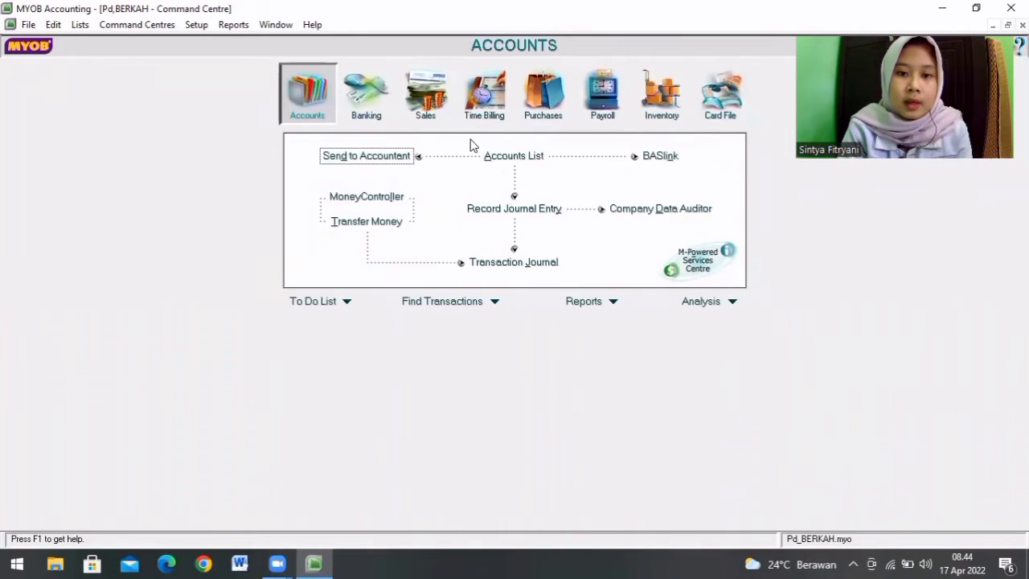
click(494, 155)
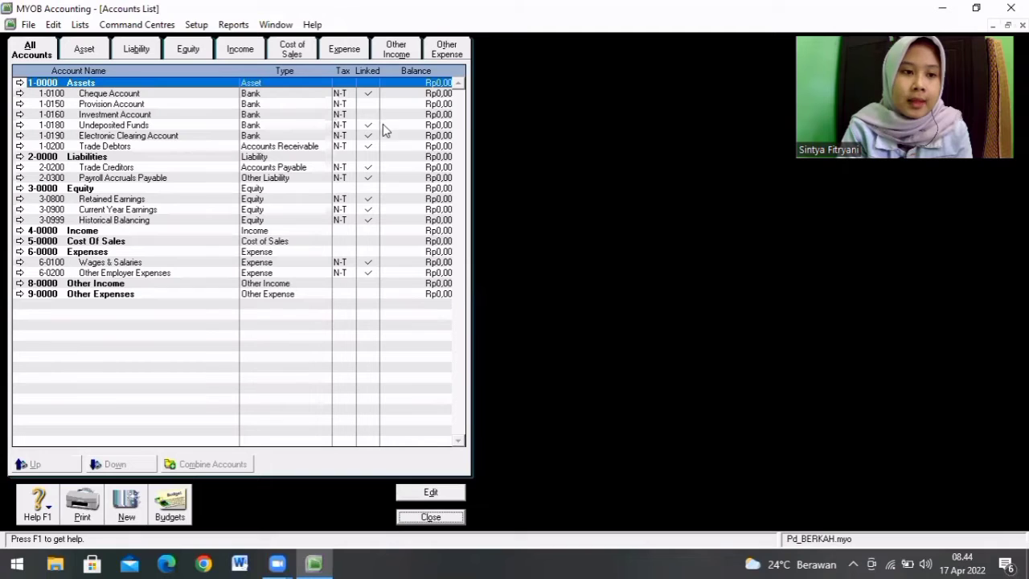
Step: Rename the Assets header account 1-0000 as HARTA and the Liabilities header account 2-0000 as HUTANG
click(101, 115)
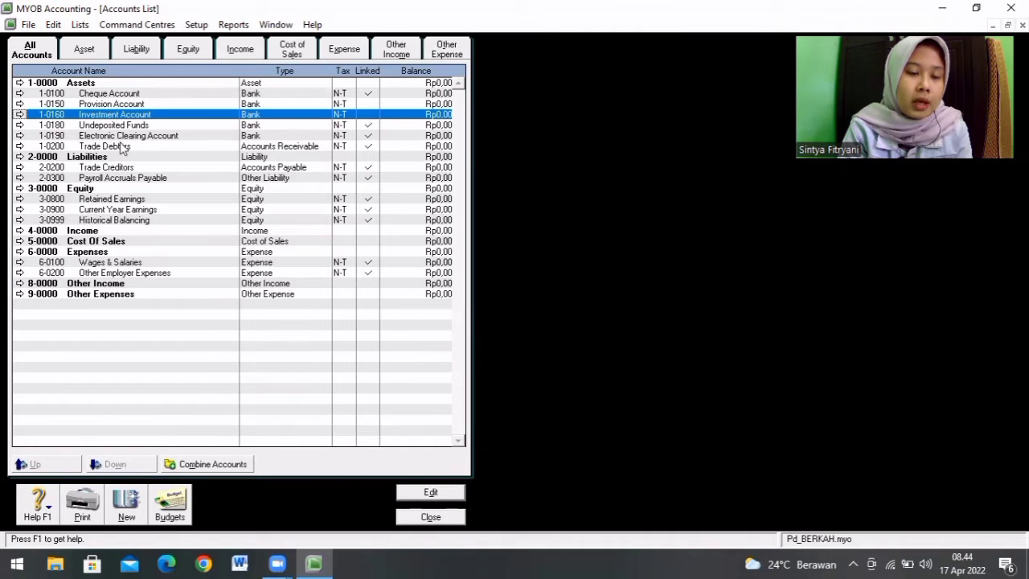
click(67, 85)
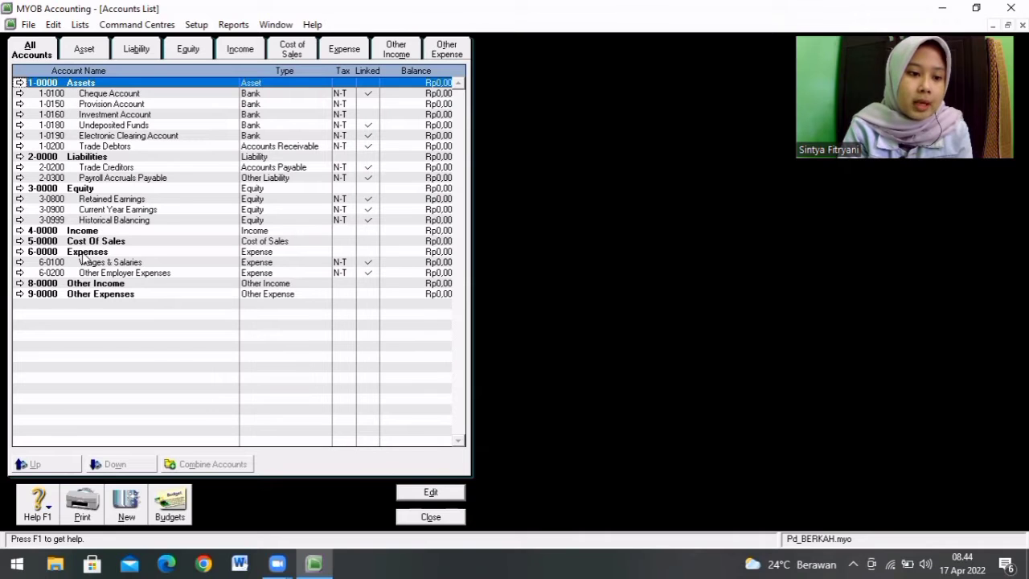
double_click(65, 85)
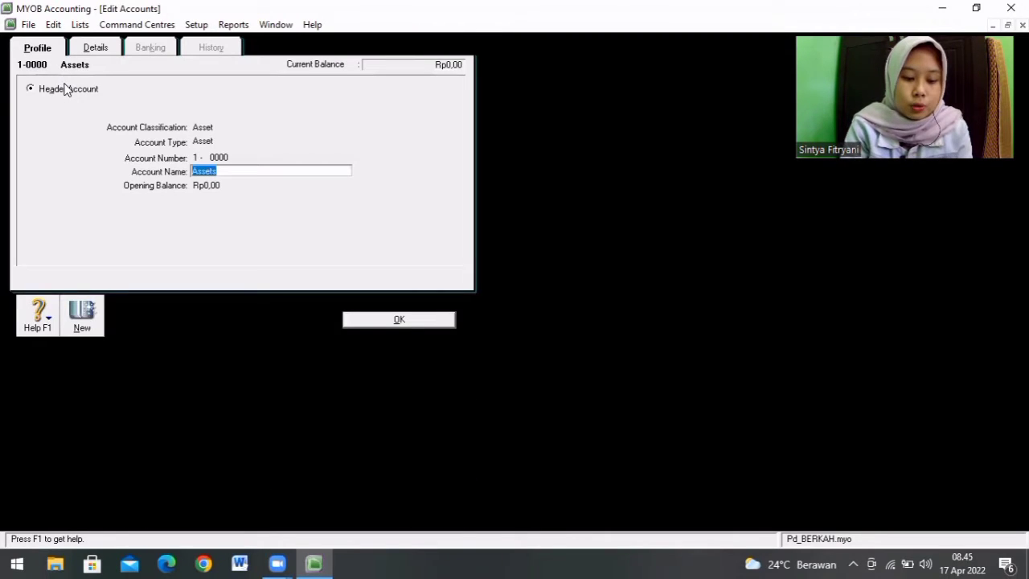
text(HARTA)
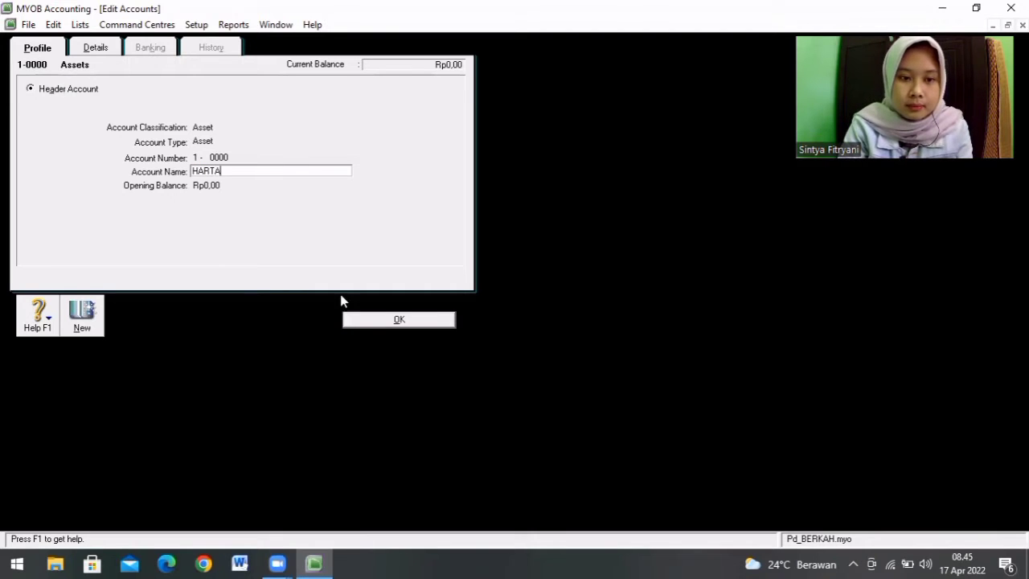
click(421, 321)
double_click(117, 161)
text(HUTANG)
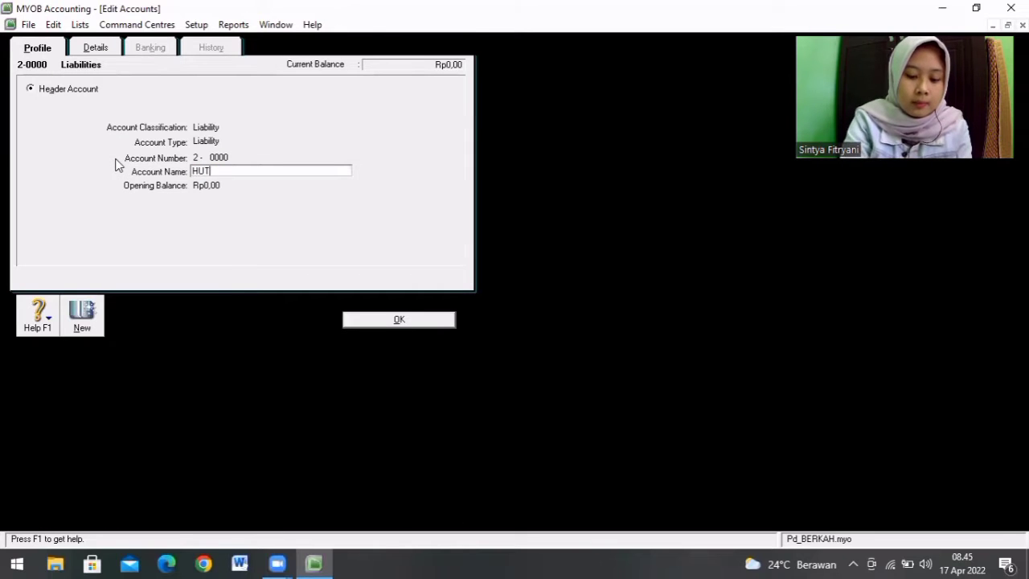
click(368, 320)
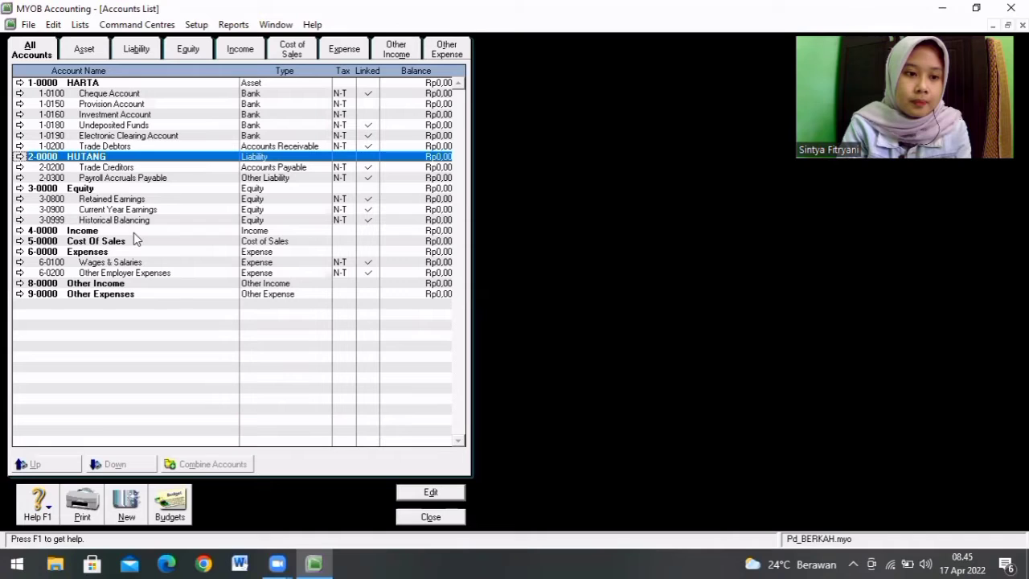
Step: Rename the Equity header account 3-0000 as MODAL
double_click(91, 192)
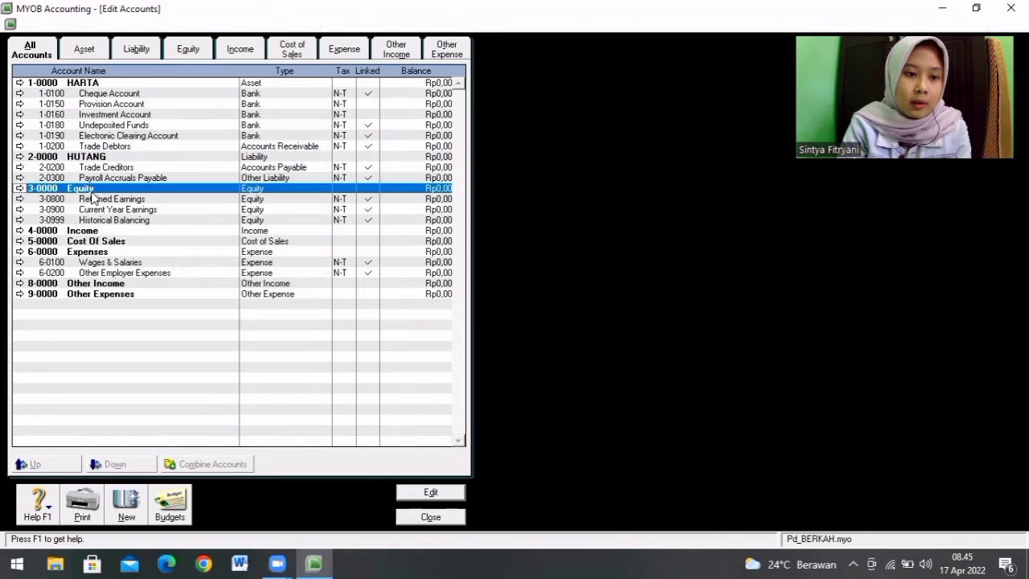
text(MOAL)
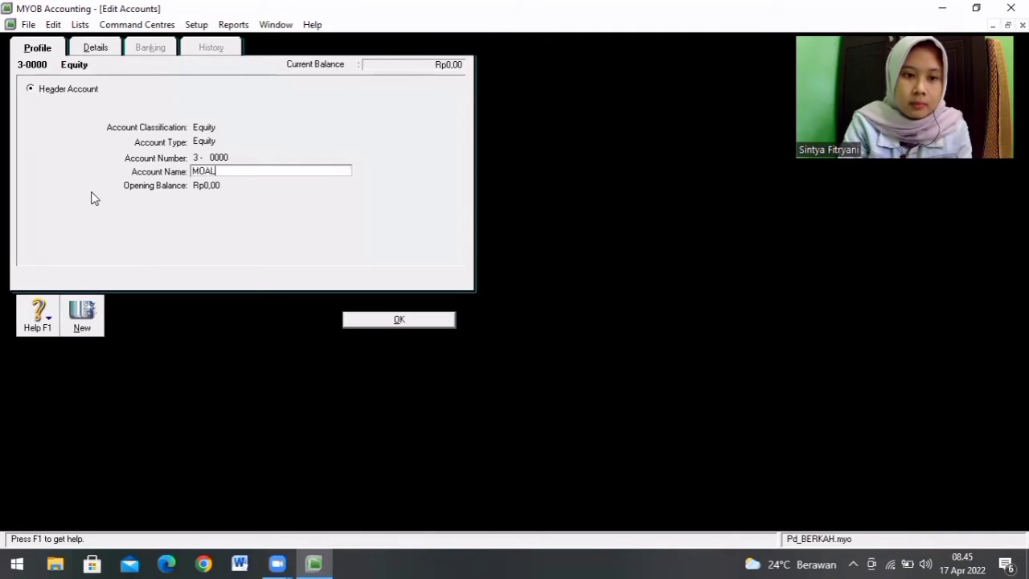
key(BackSpace)
key(BackSpace)
text(DAL)
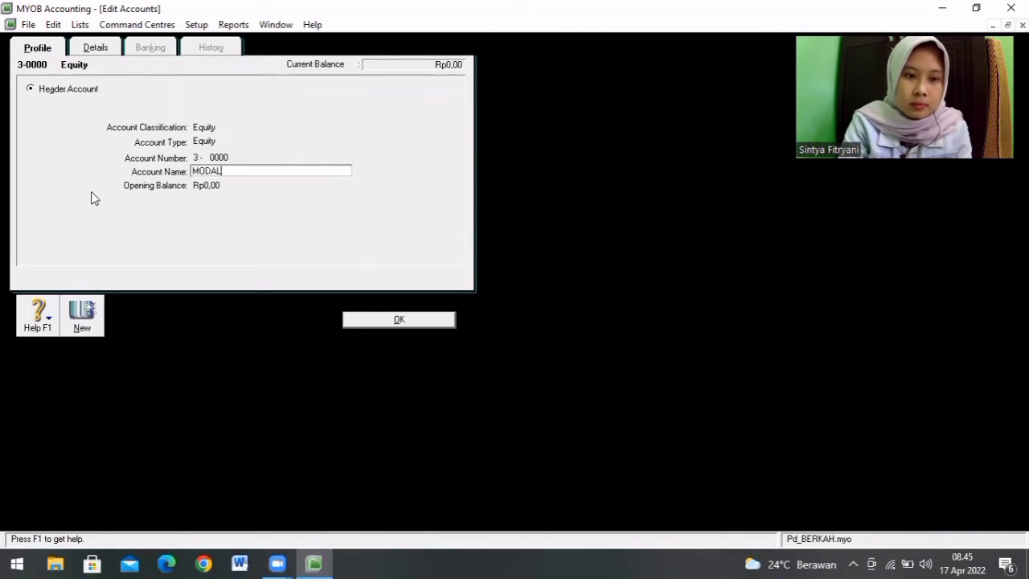
click(394, 320)
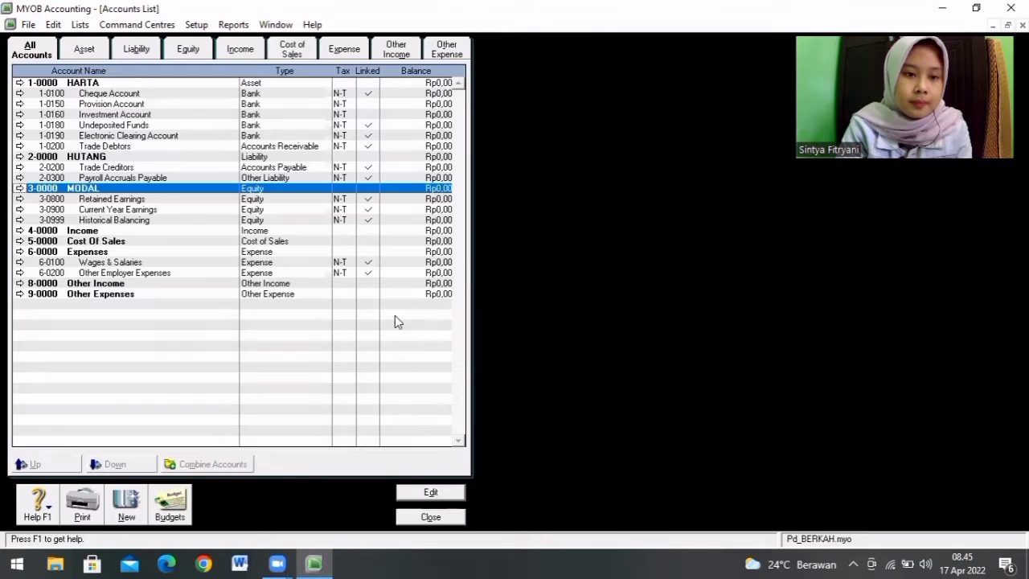
Step: Rename the Income header account 4-0000 as PENDAPATAN and the Cost Of Sales header account 5-0000 as HPP
double_click(91, 235)
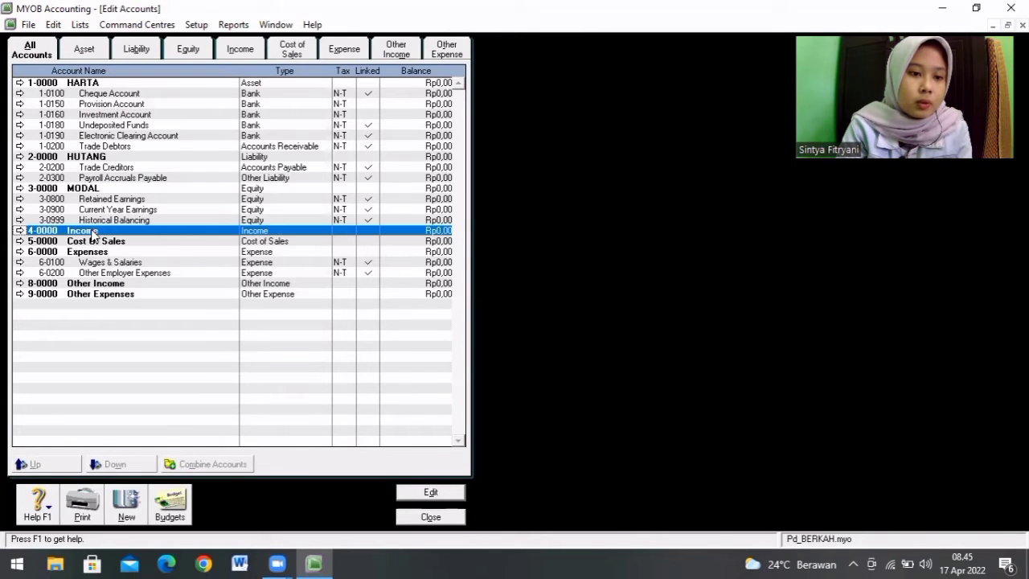
text(PEN)
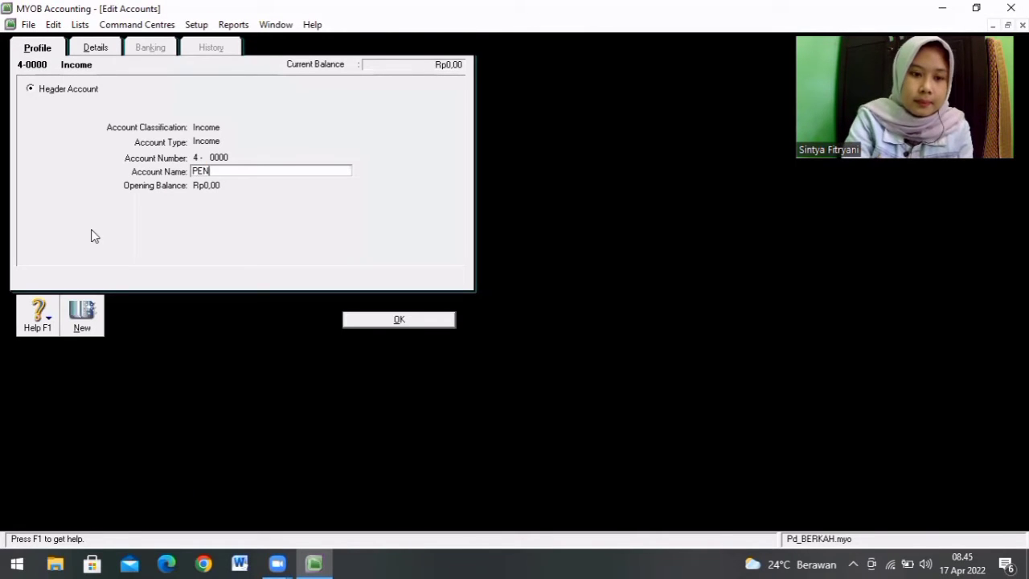
text(DAPATAN)
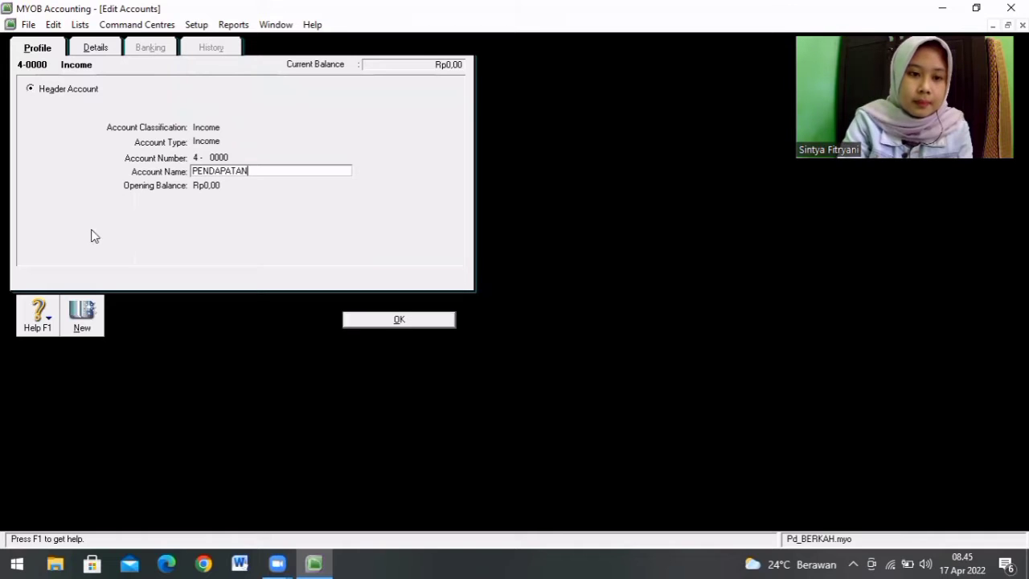
click(396, 321)
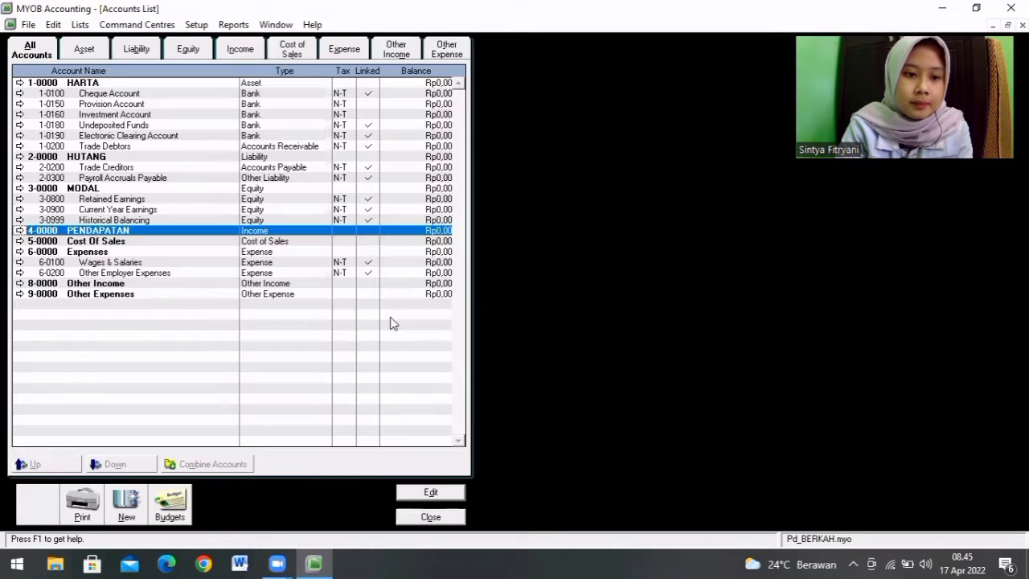
double_click(121, 243)
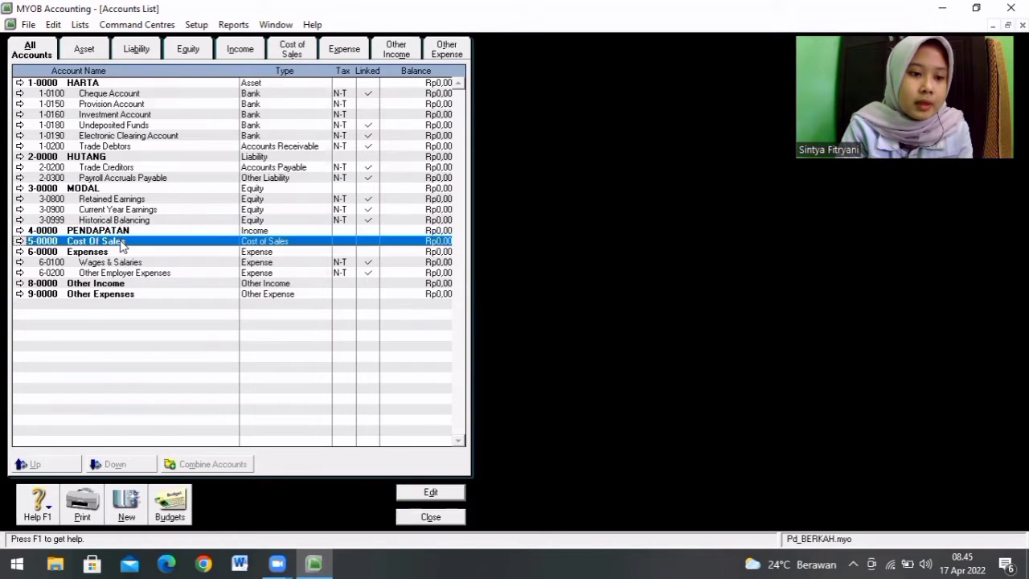
text(HPPP)
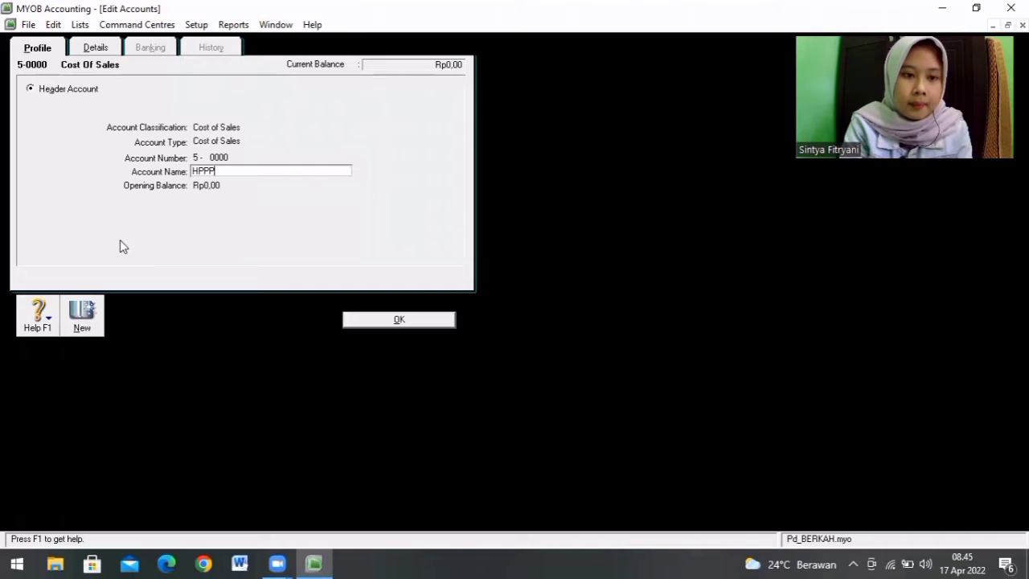
key(BackSpace)
click(394, 319)
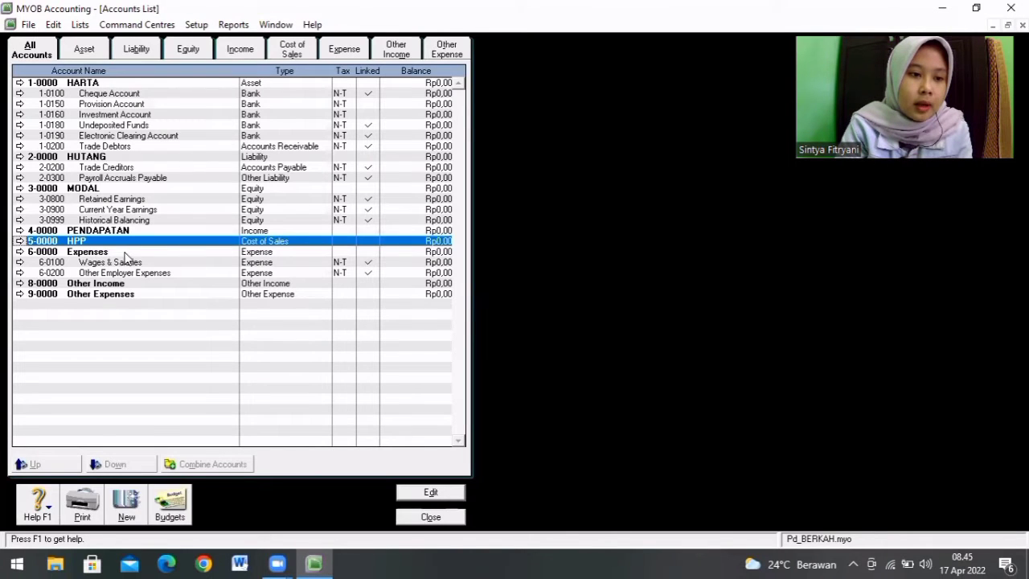
Step: Rename the Expenses header account 6-0000 as BIAYA
double_click(121, 254)
text(BIAYA)
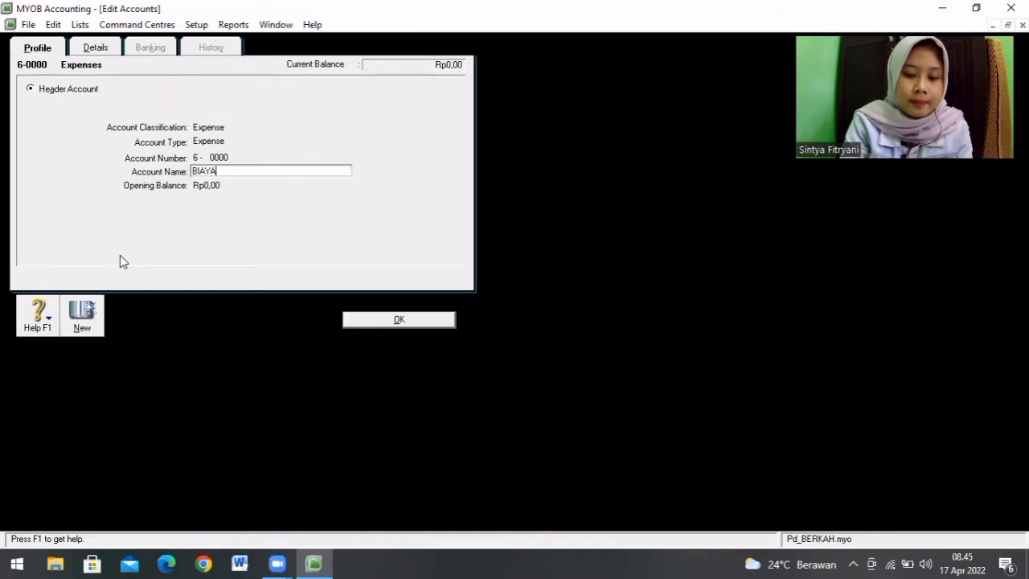
key(Tab)
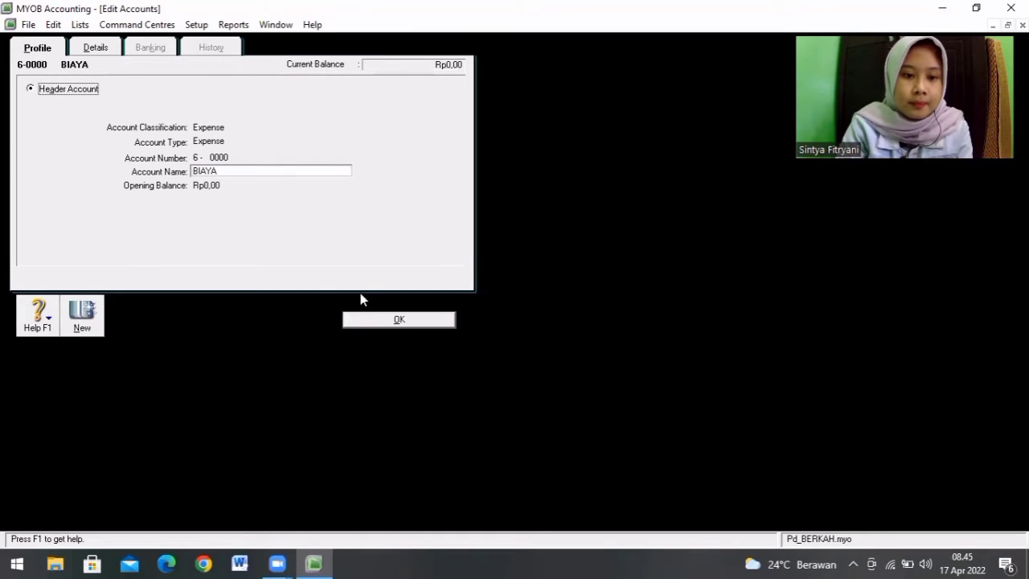
click(375, 324)
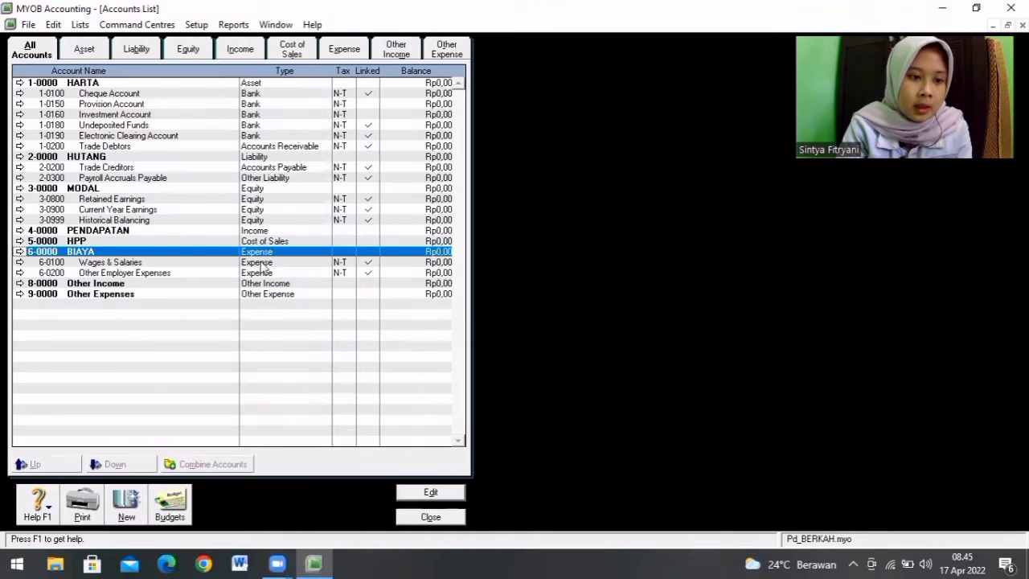
Step: Rename the Other Income header account 8-0000 as PENDAPATAN LAIN
click(126, 284)
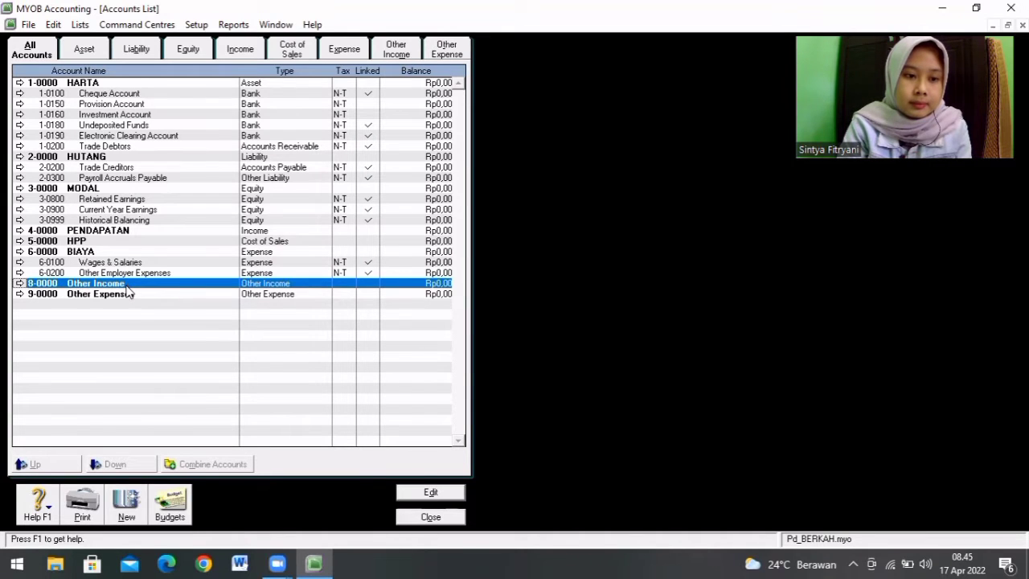
double_click(126, 285)
text(PENDAPATAN LAIN)
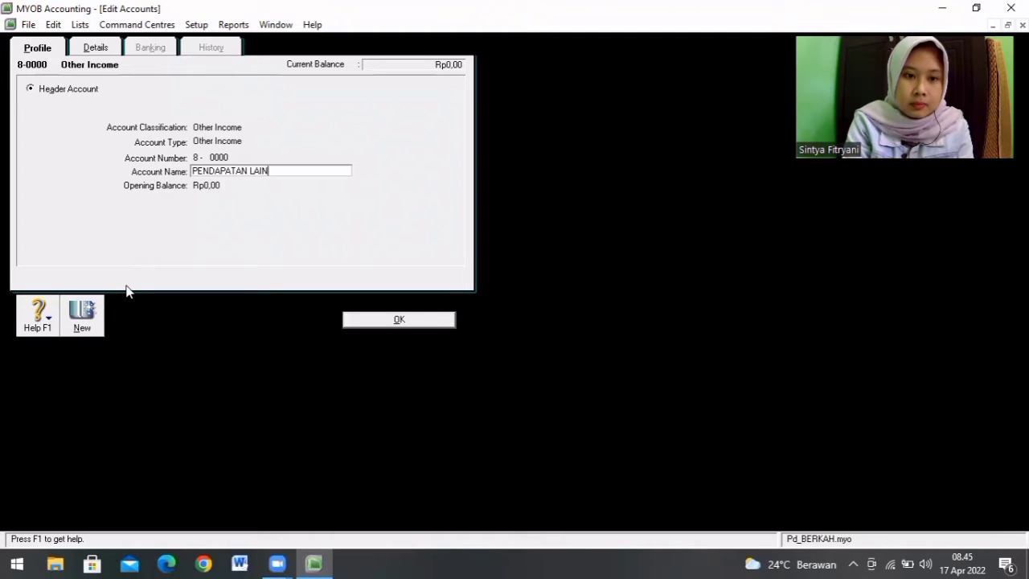
click(404, 320)
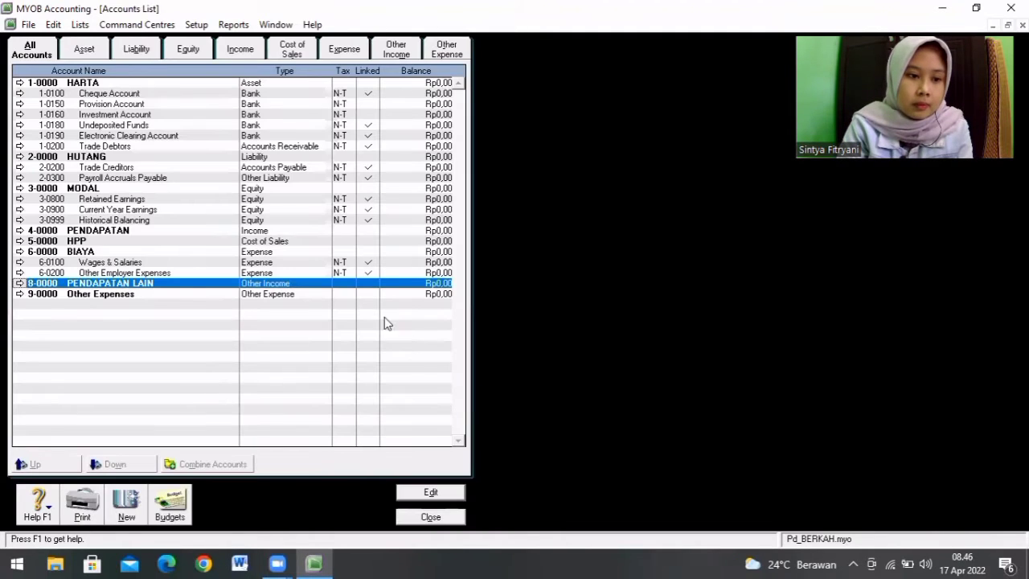
Step: Rename the Other Expenses header account 9-0000 as BIAYA LAIN-LAIN and close the Accounts List
click(122, 295)
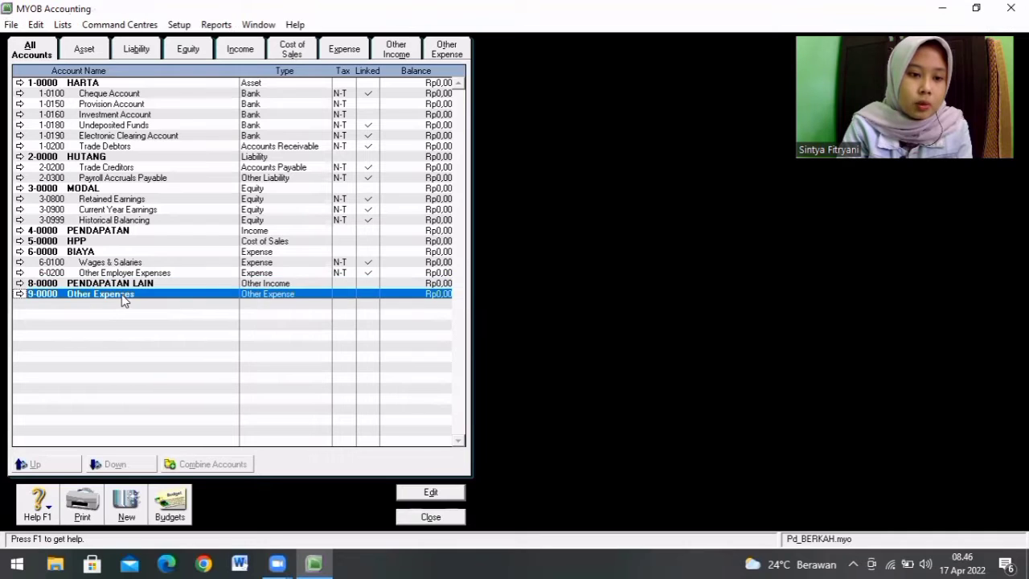
double_click(121, 295)
text(BIAYA LAIN-LAIN)
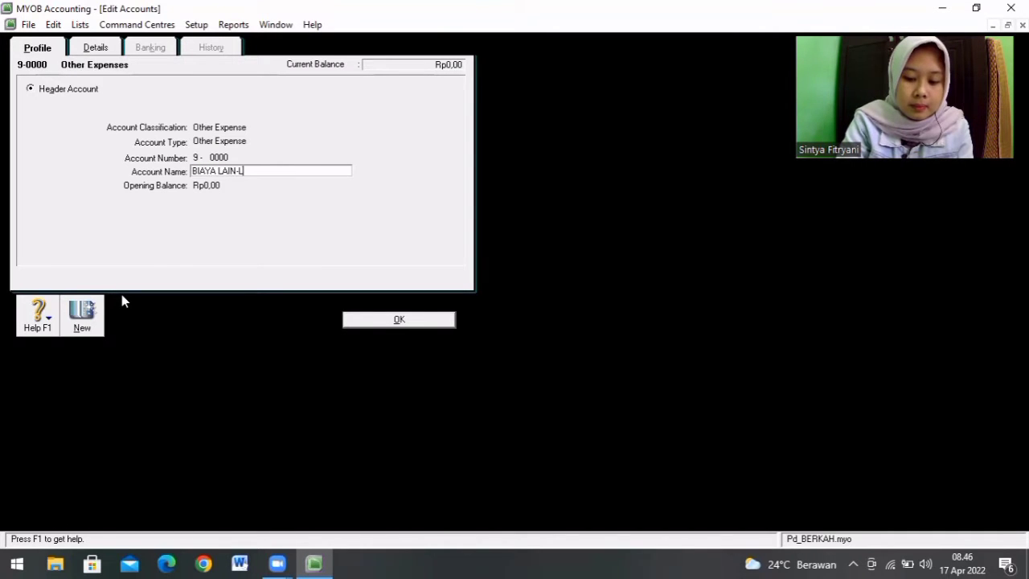
click(433, 324)
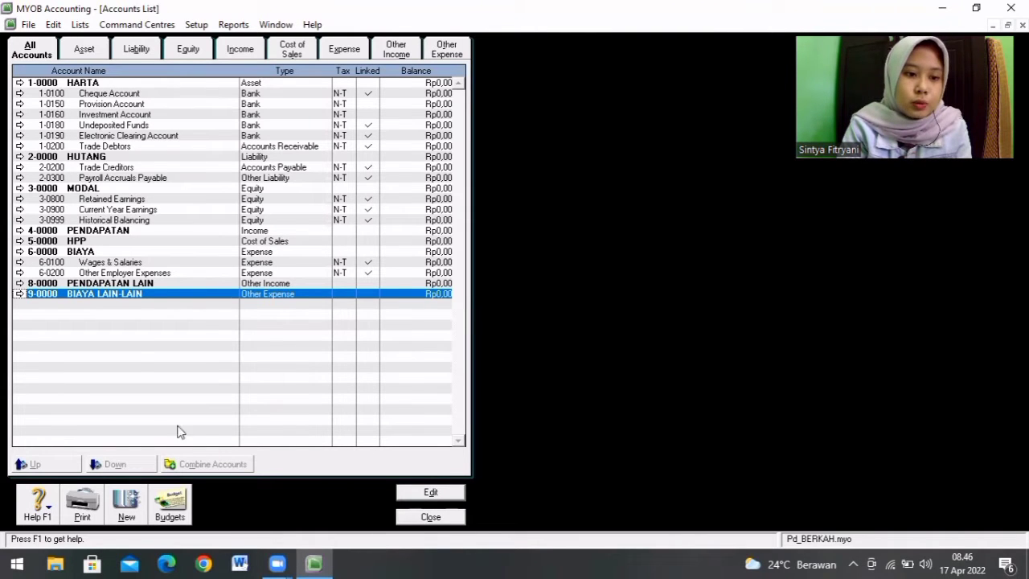
click(424, 517)
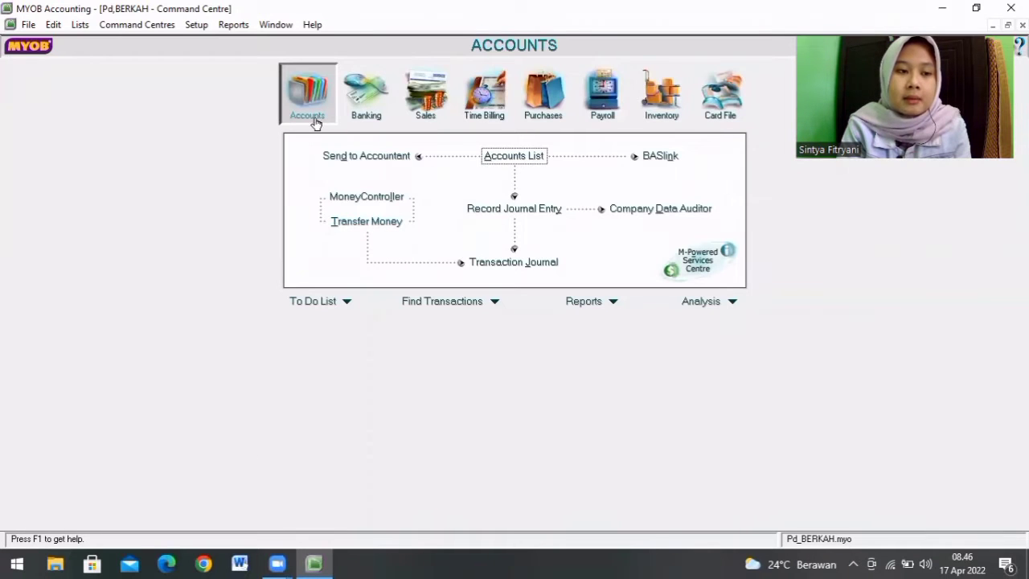
Step: Start an accounts data import as tab-delimited with a header record, setting duplicate records to Update Existing Record
click(27, 25)
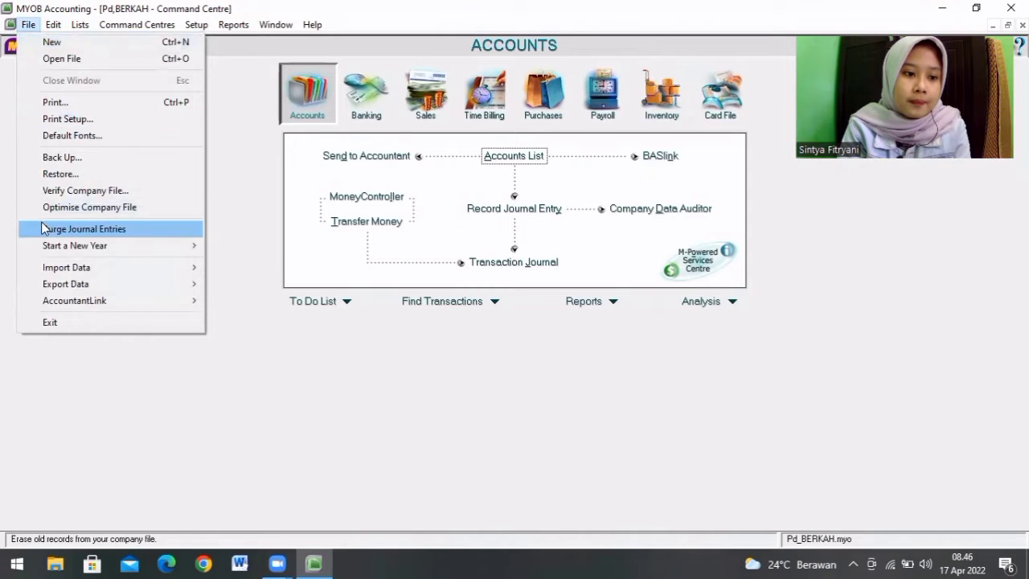
mouse_move(91, 264)
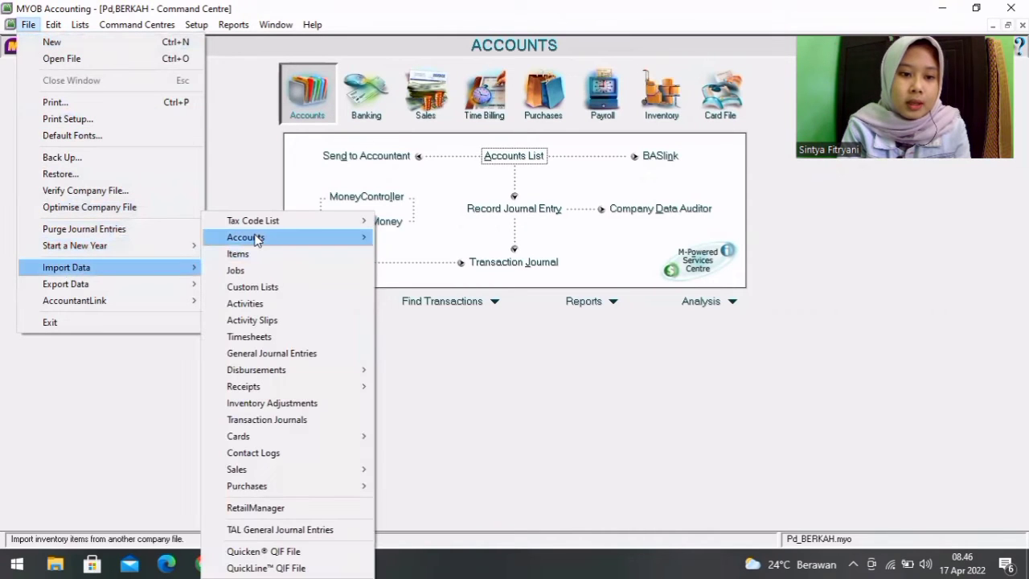
mouse_move(255, 235)
click(405, 236)
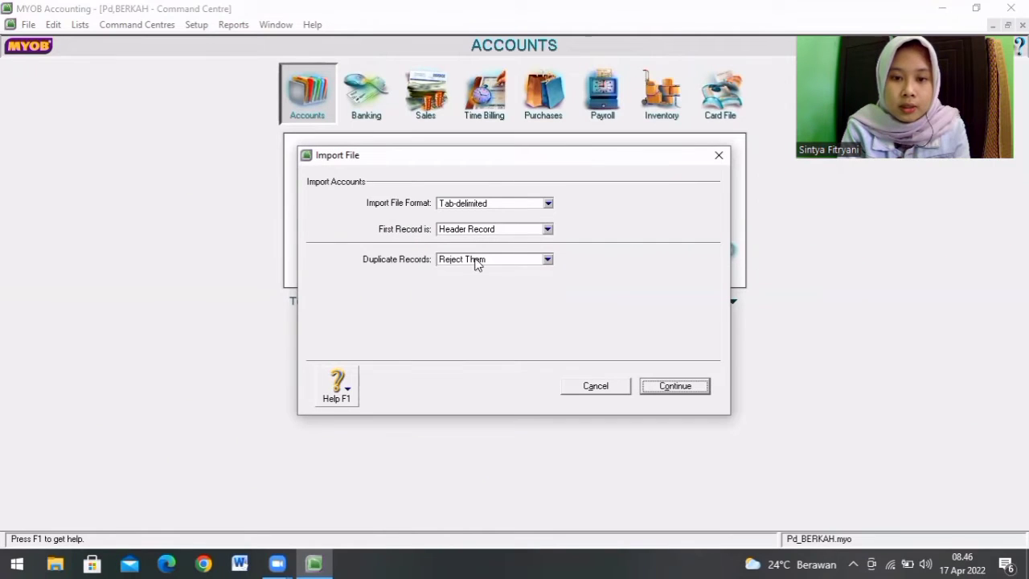
click(548, 260)
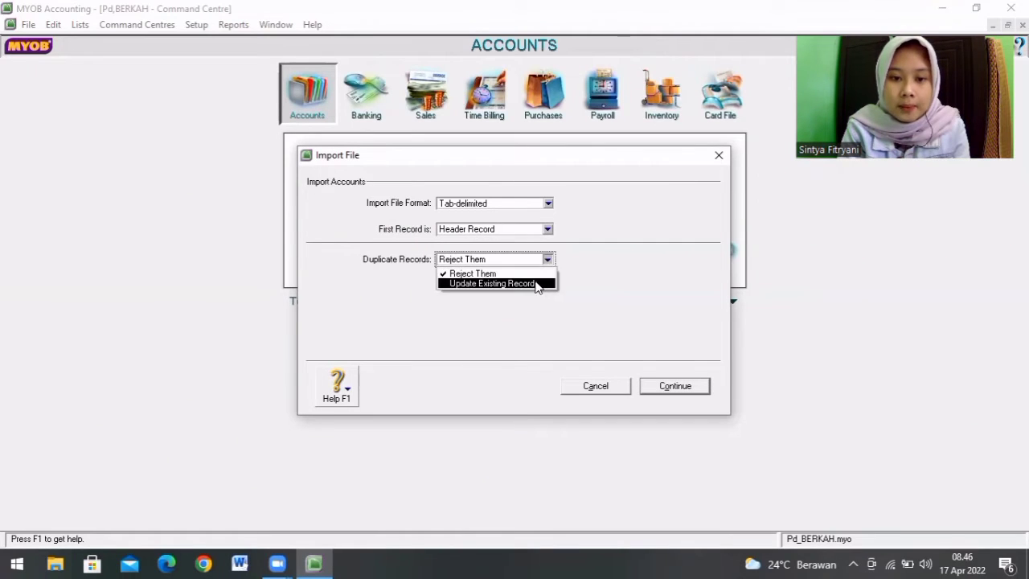
click(537, 285)
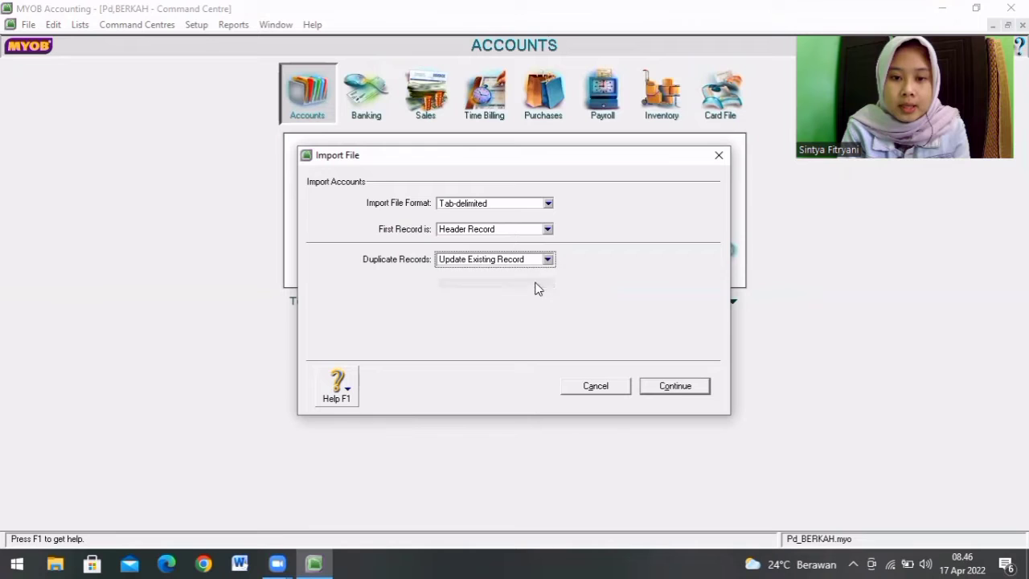
Step: Continue to the file selection and open the DATA MYOB 123 text file from Documents as the import source
click(677, 390)
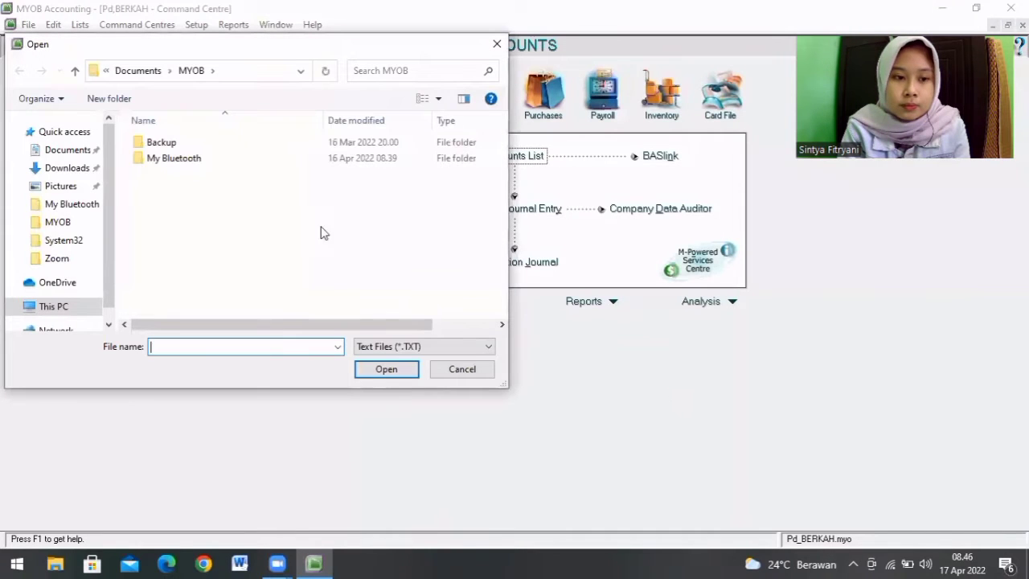
click(77, 152)
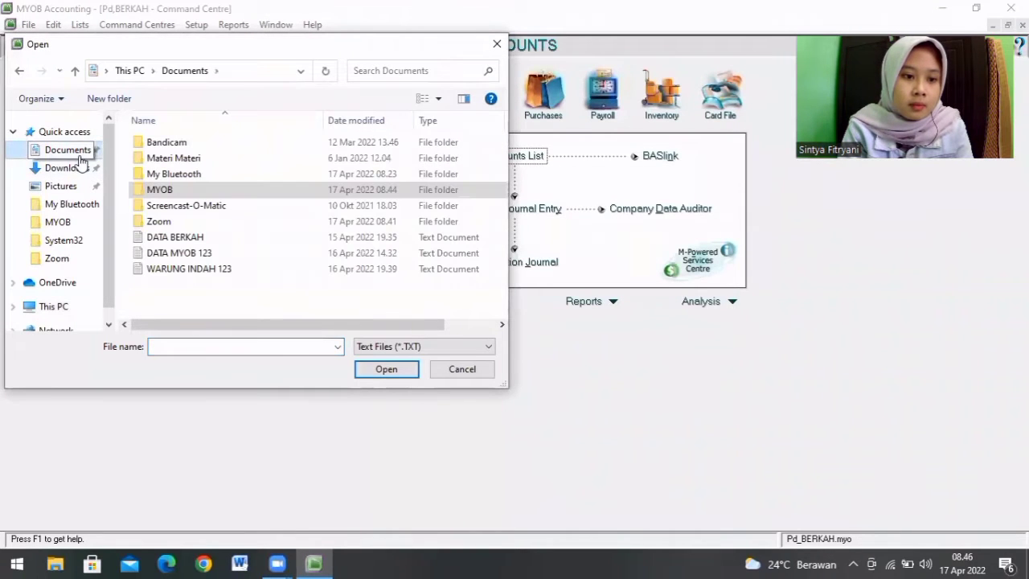
double_click(215, 253)
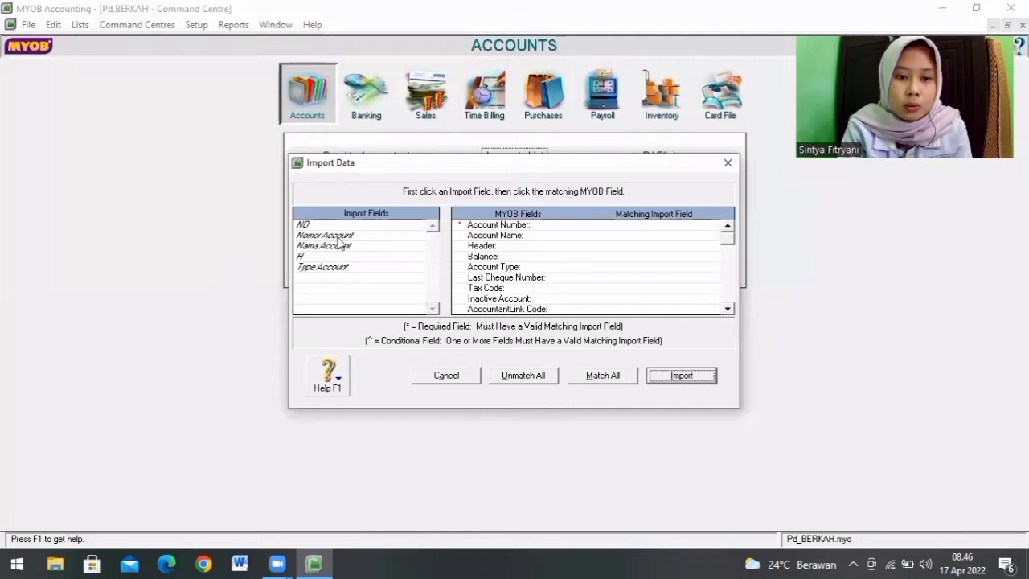
Step: Match Nomor Account, Nama Account, H and Type Account to Account Number, Account Name, Header and Account Type, and import the accounts
click(339, 236)
click(631, 226)
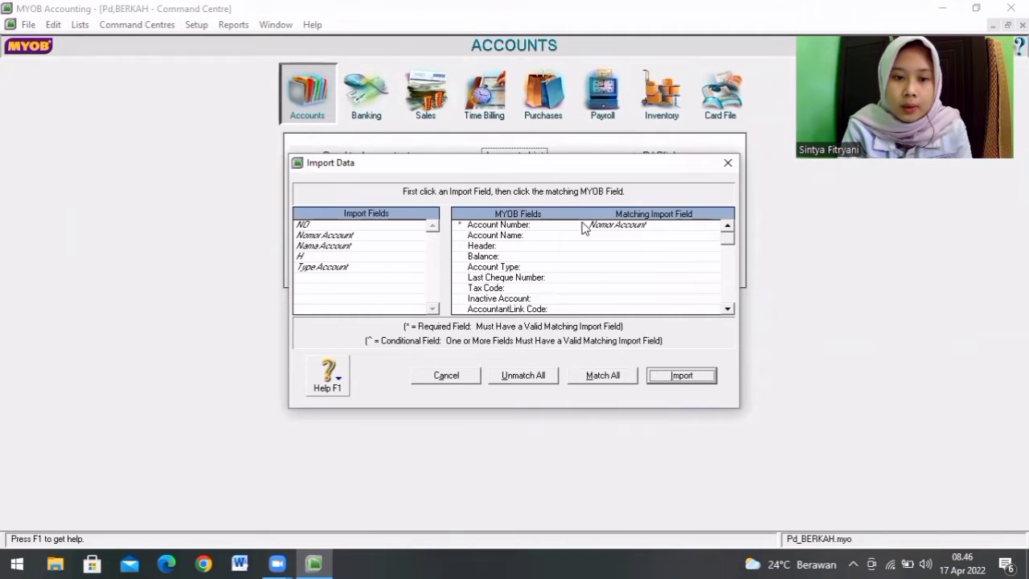
click(378, 246)
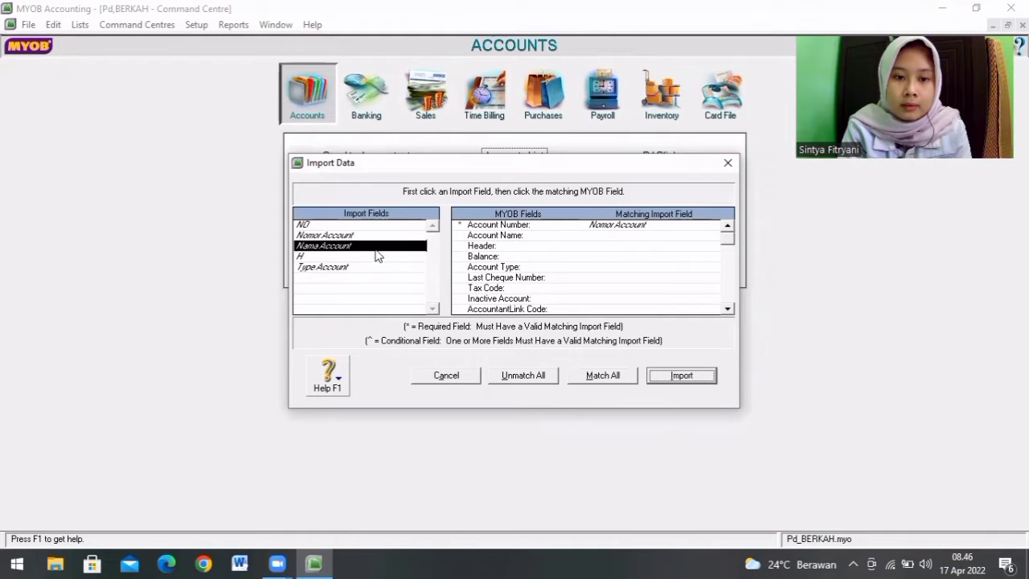
click(601, 237)
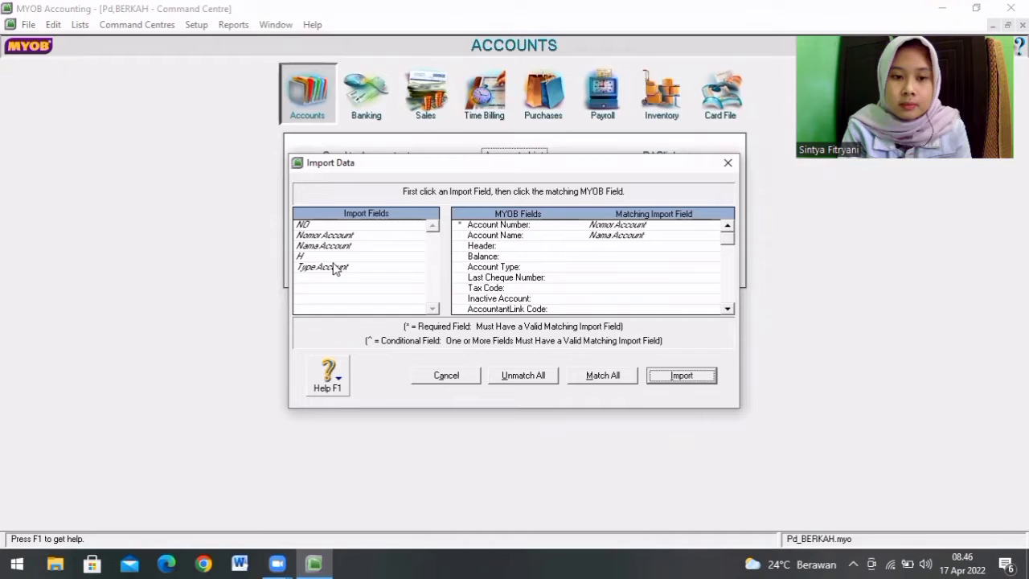
click(336, 256)
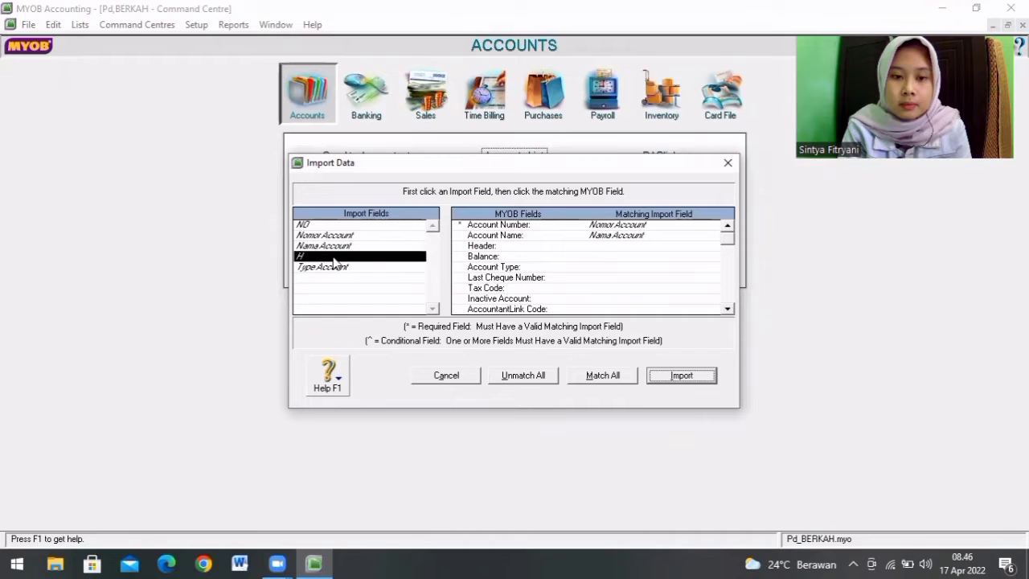
click(611, 246)
click(321, 269)
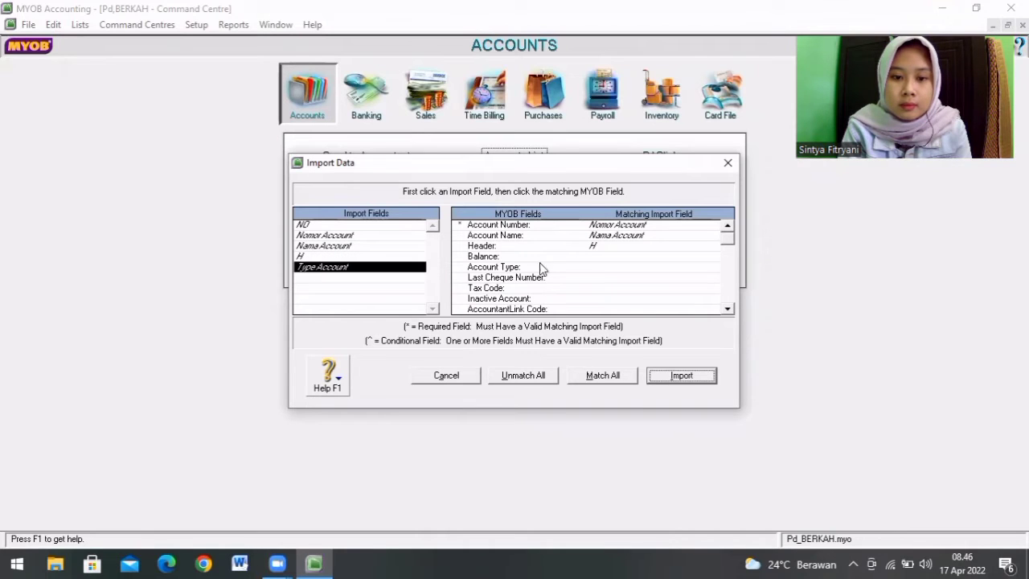
click(587, 268)
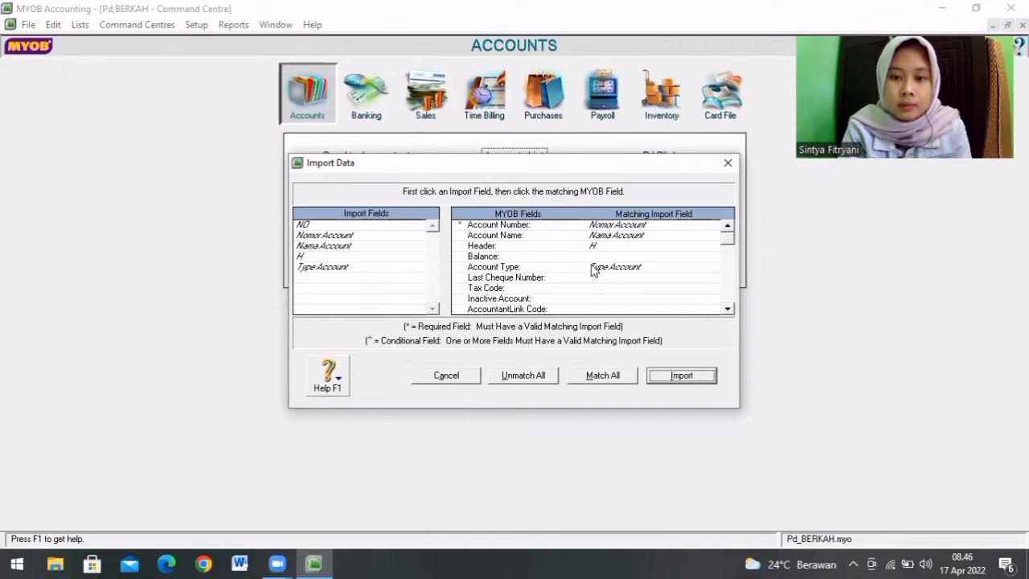
click(686, 378)
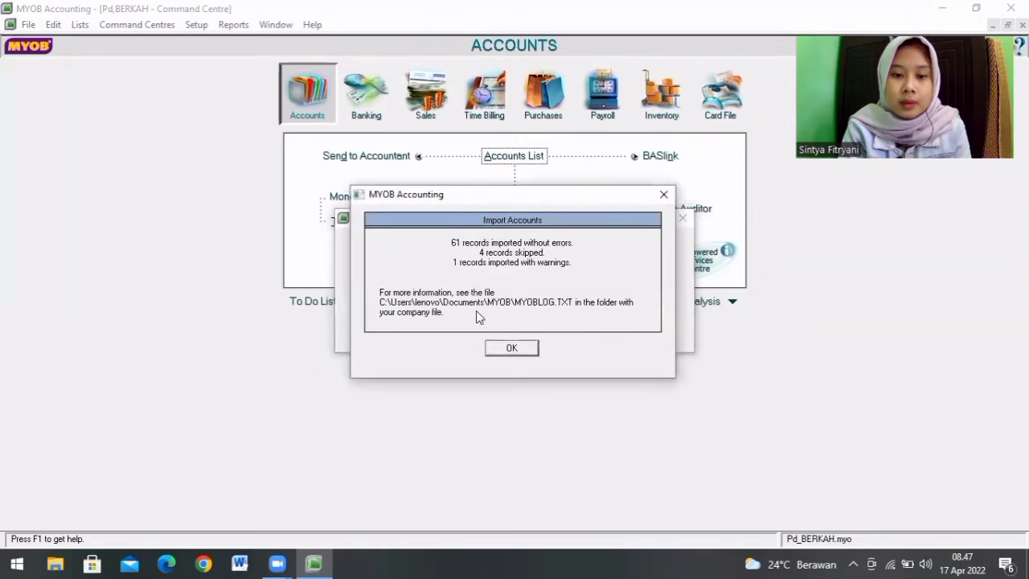
click(512, 348)
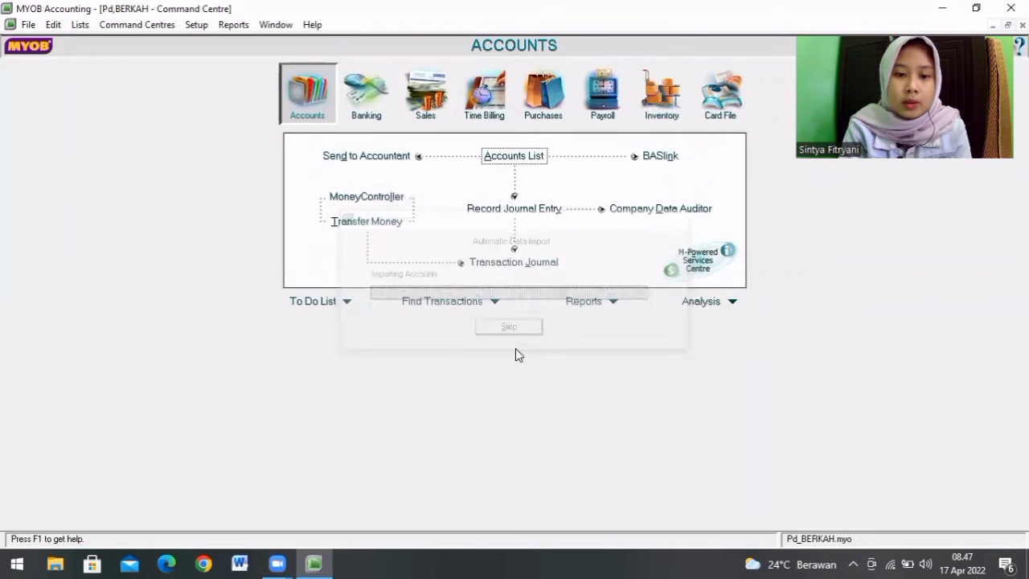
Step: Open the Accounts List and change the Cheque Account 1-0100 to number 1-1101 with the name Kas
click(512, 156)
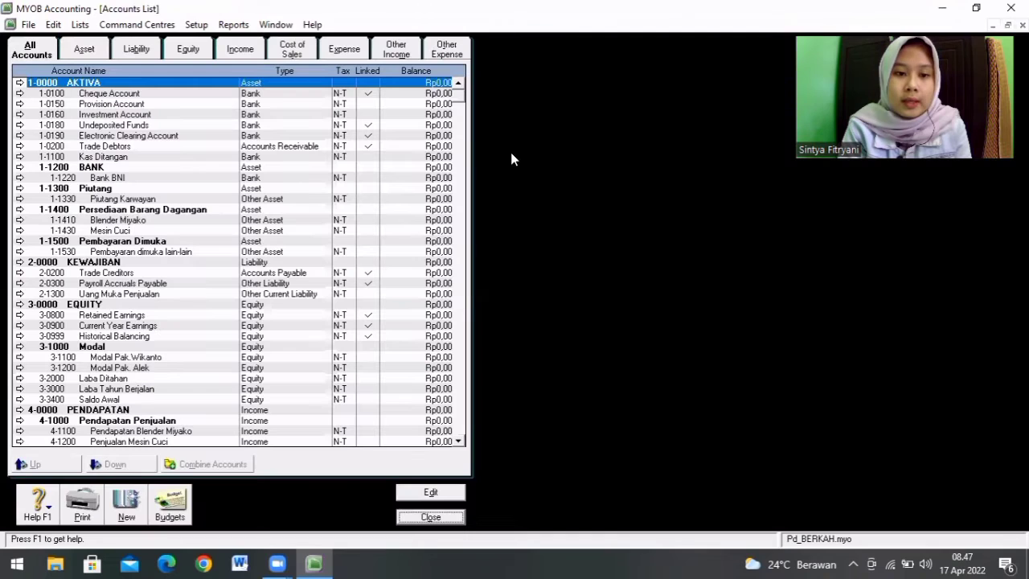
click(133, 95)
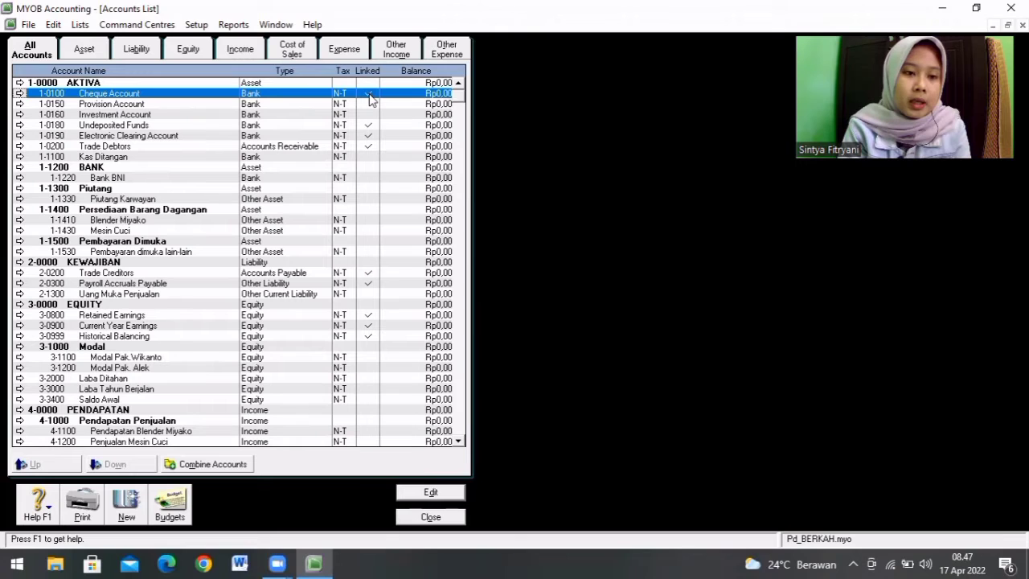
double_click(202, 94)
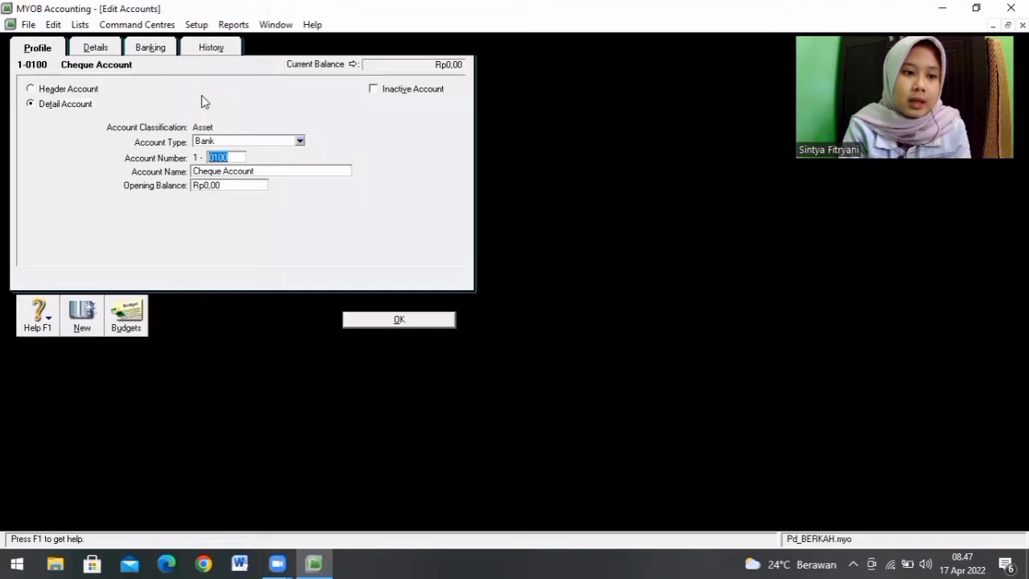
click(231, 157)
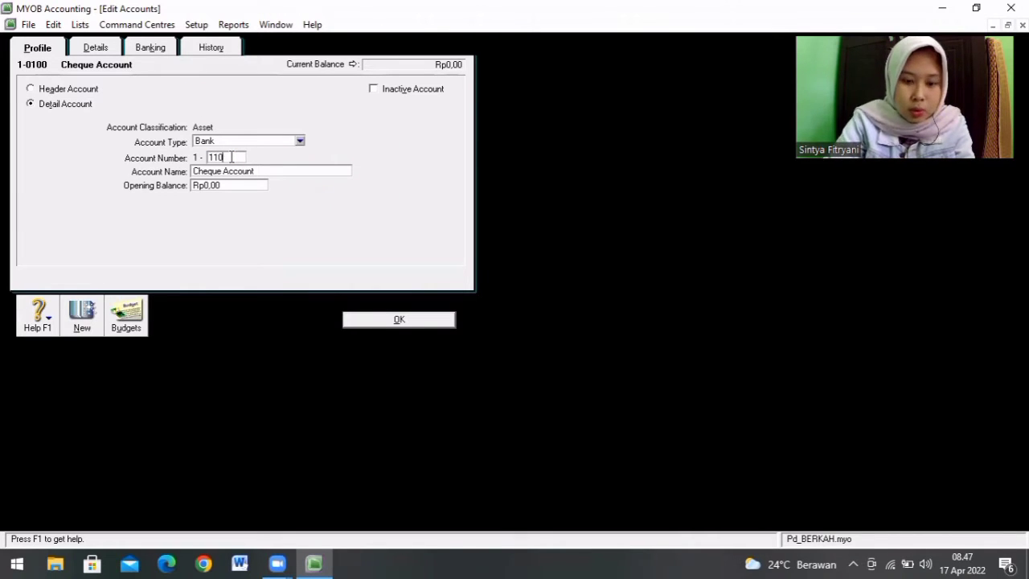
key(Tab)
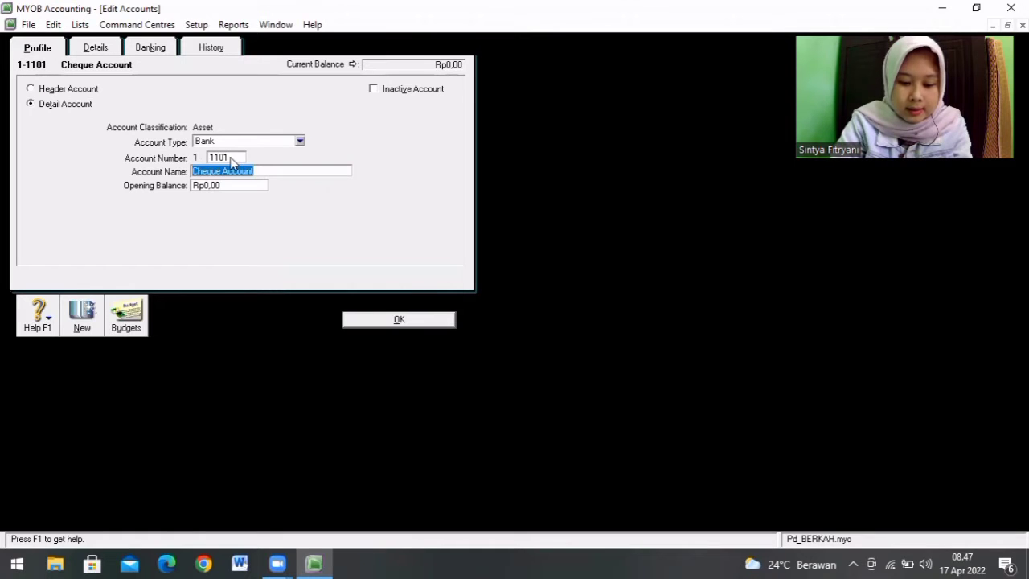
text(Kas)
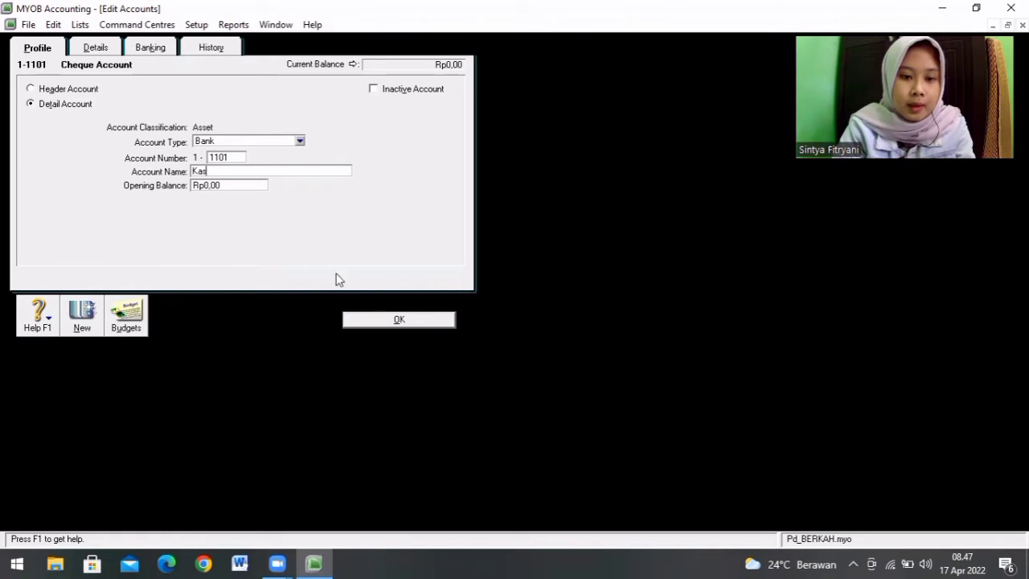
click(394, 320)
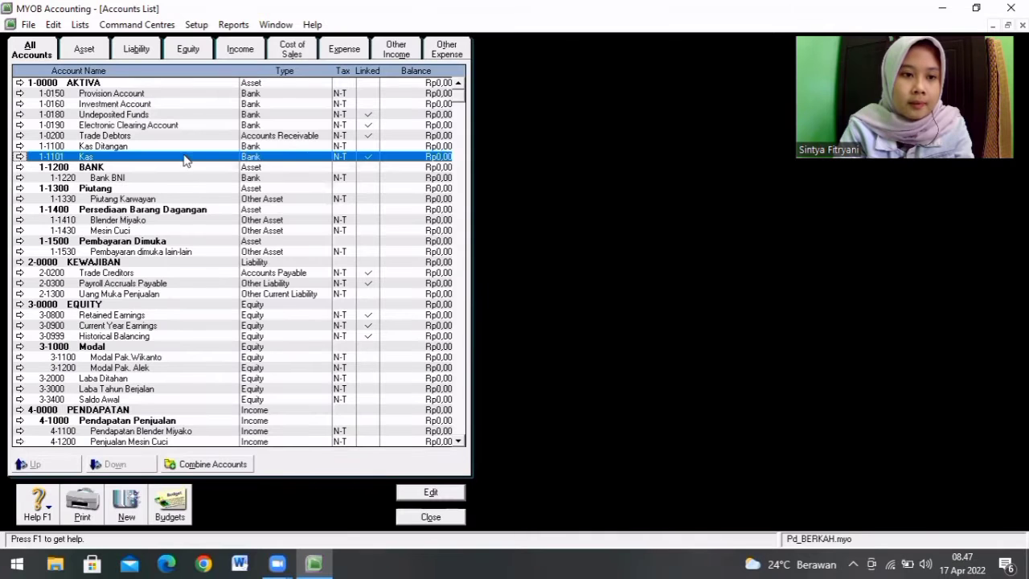
Step: Delete the Provision Account 1-0150 from the Accounts List
click(145, 95)
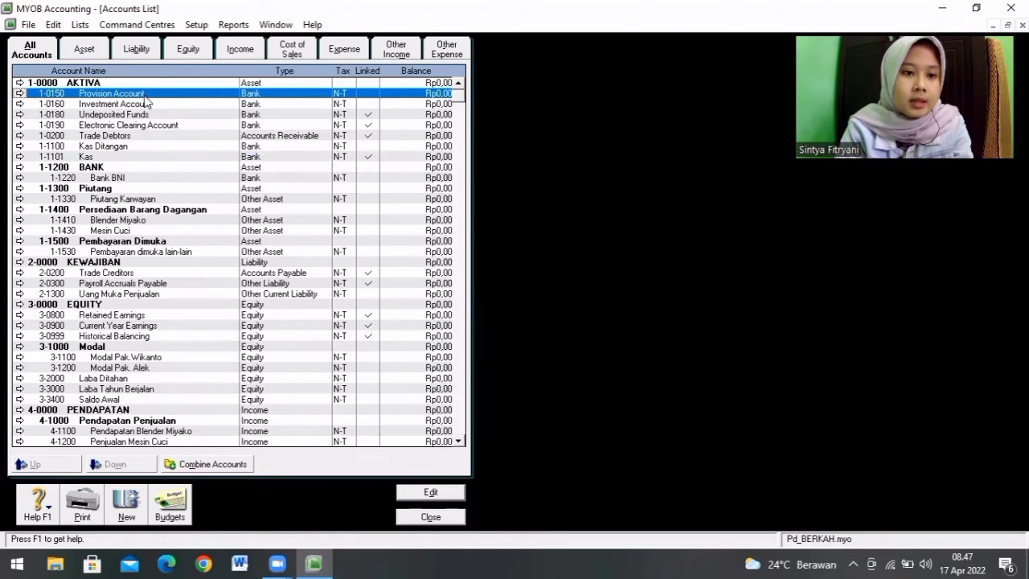
double_click(144, 95)
right_click(144, 96)
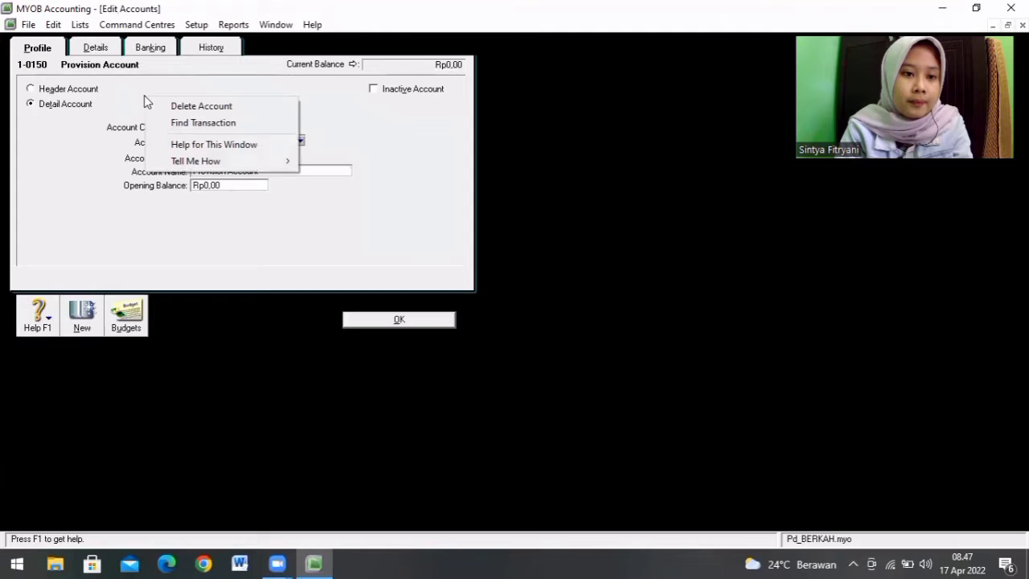
click(166, 107)
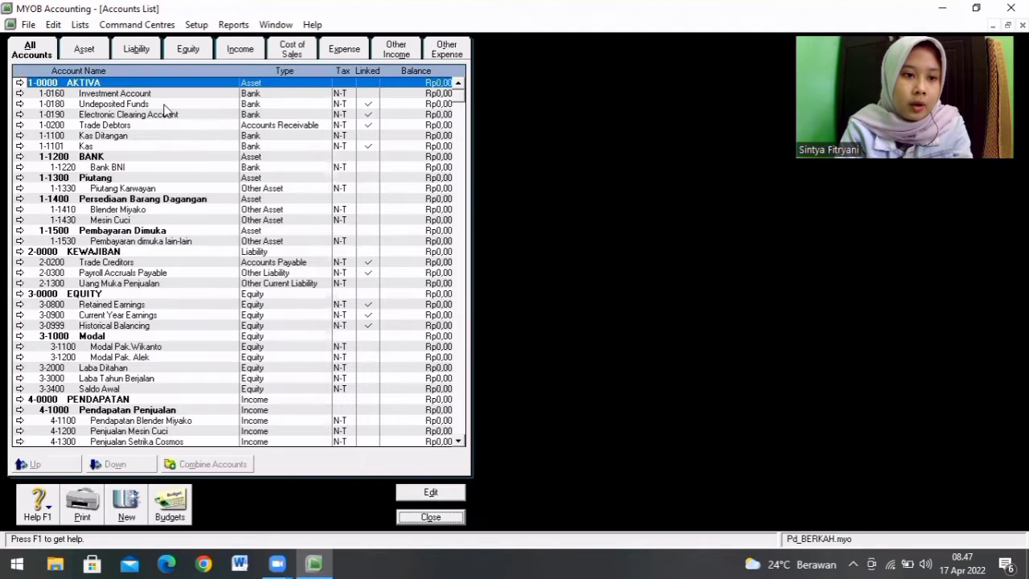
Step: Delete the Investment Account 1-0160 from the Accounts List
click(173, 95)
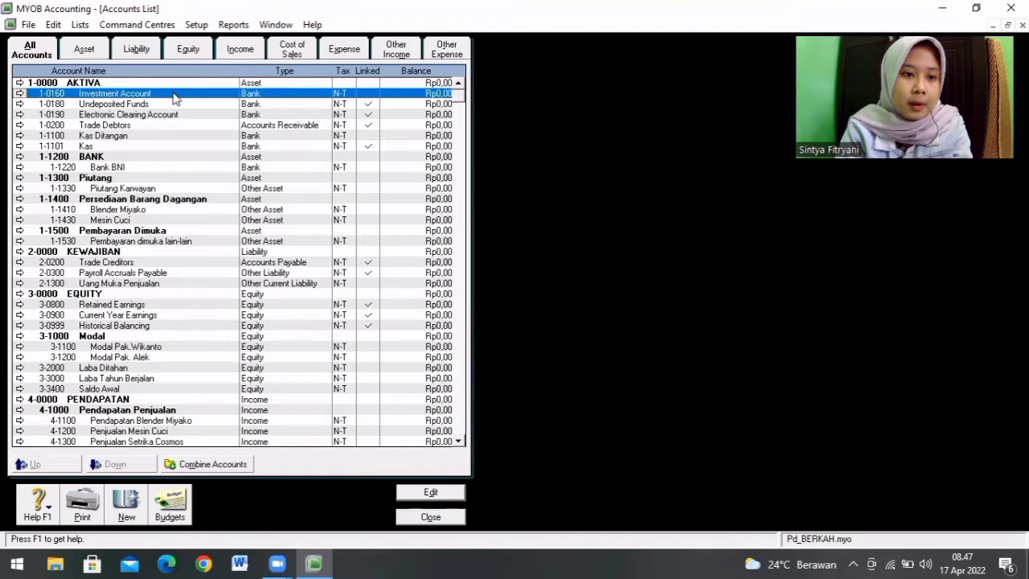
double_click(174, 96)
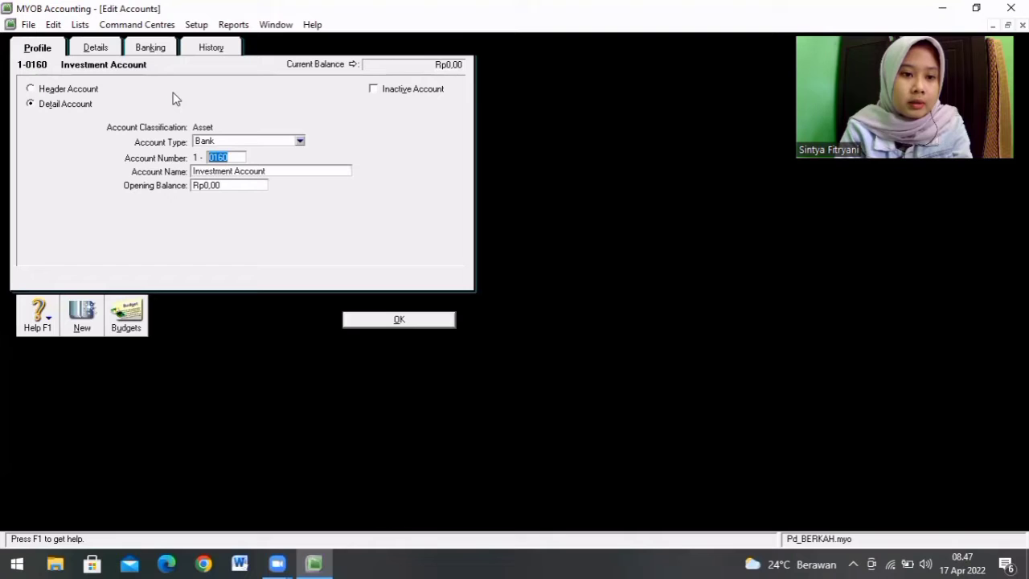
right_click(158, 161)
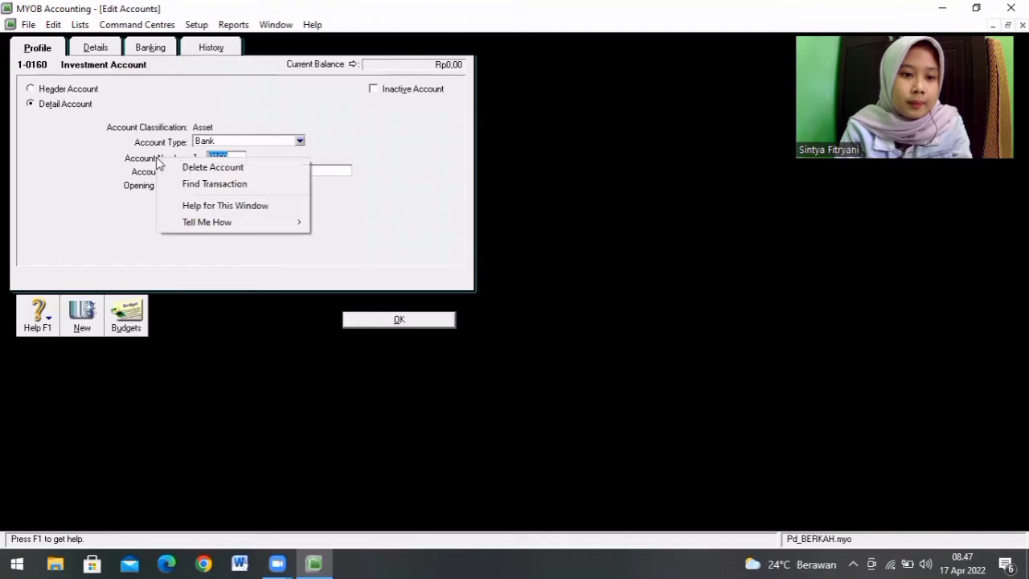
click(176, 168)
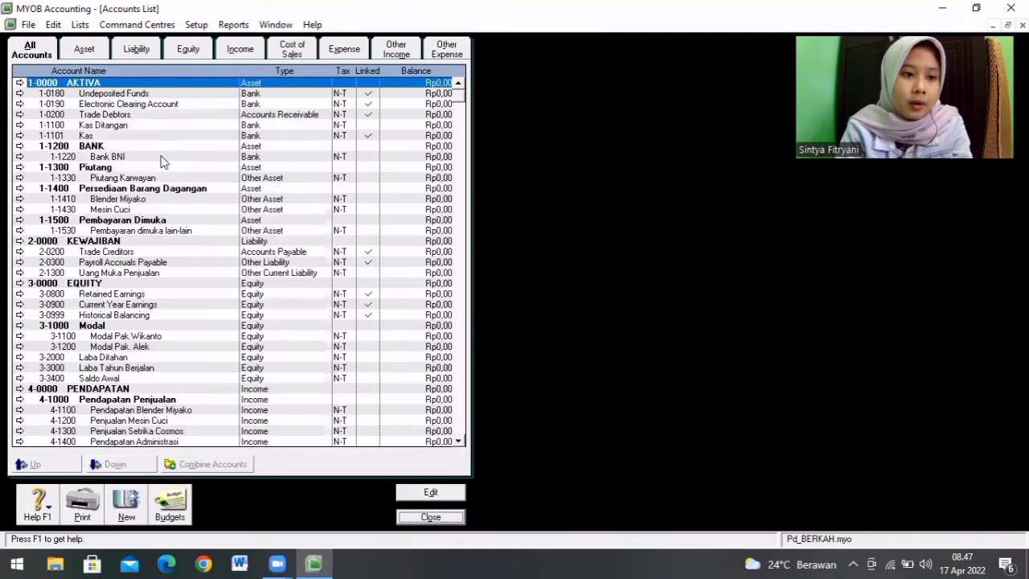
Step: Change the Undeposited Funds account 1-0180 to number 1-1202 with the name Bank Mandiri
click(158, 94)
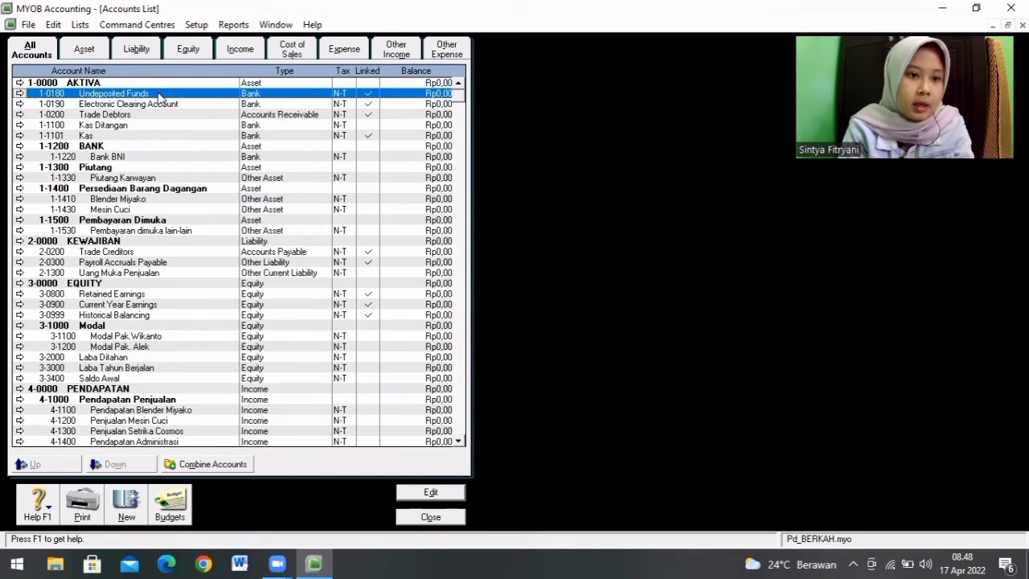
double_click(159, 94)
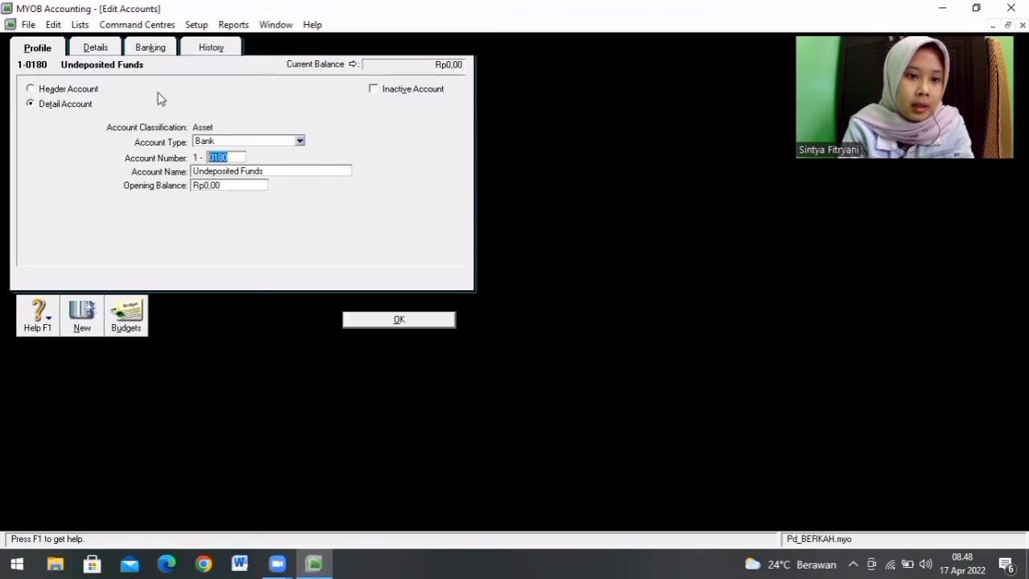
click(233, 158)
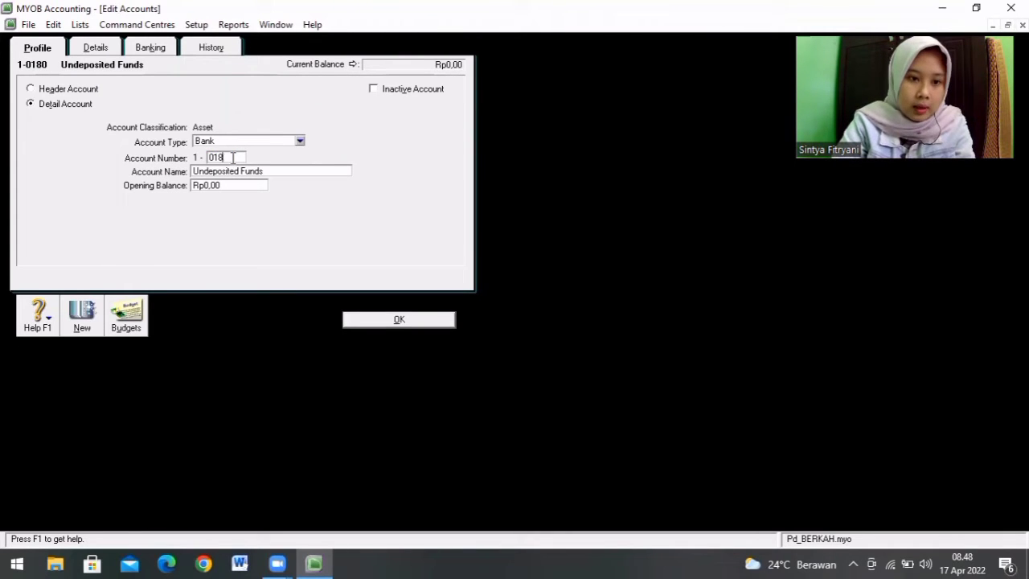
text(1)
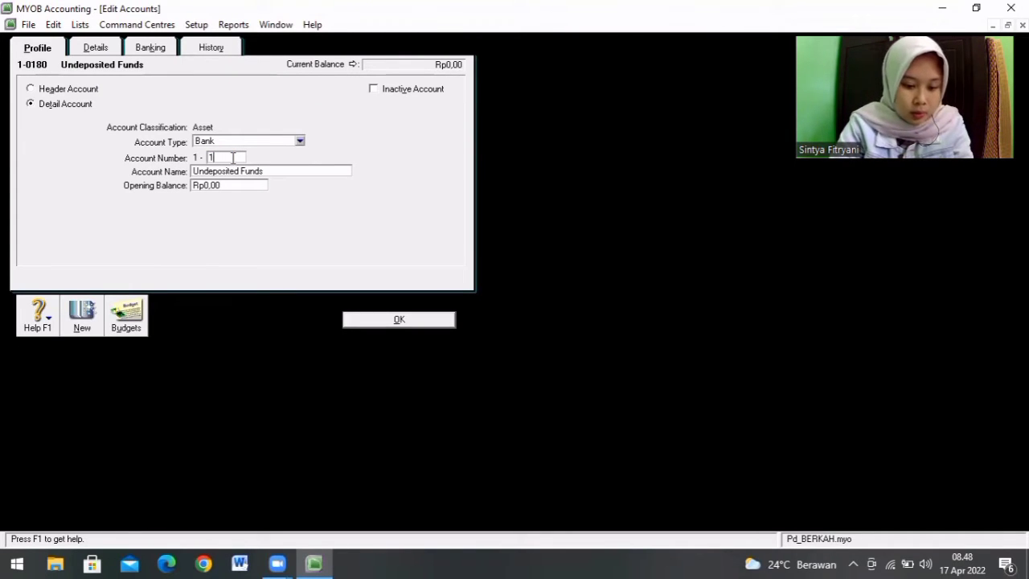
text(202)
key(Tab)
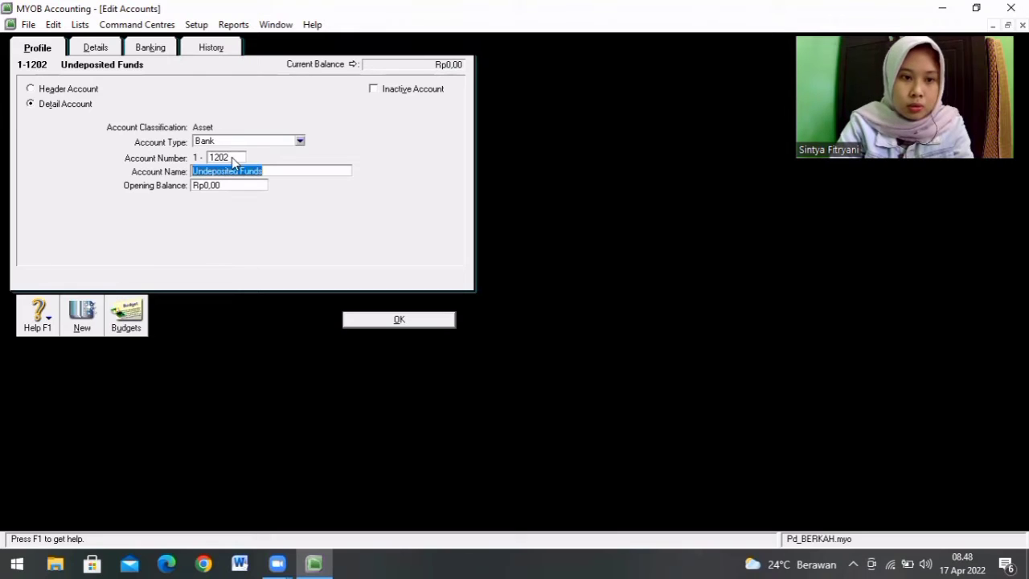
text(Bank Mandiri)
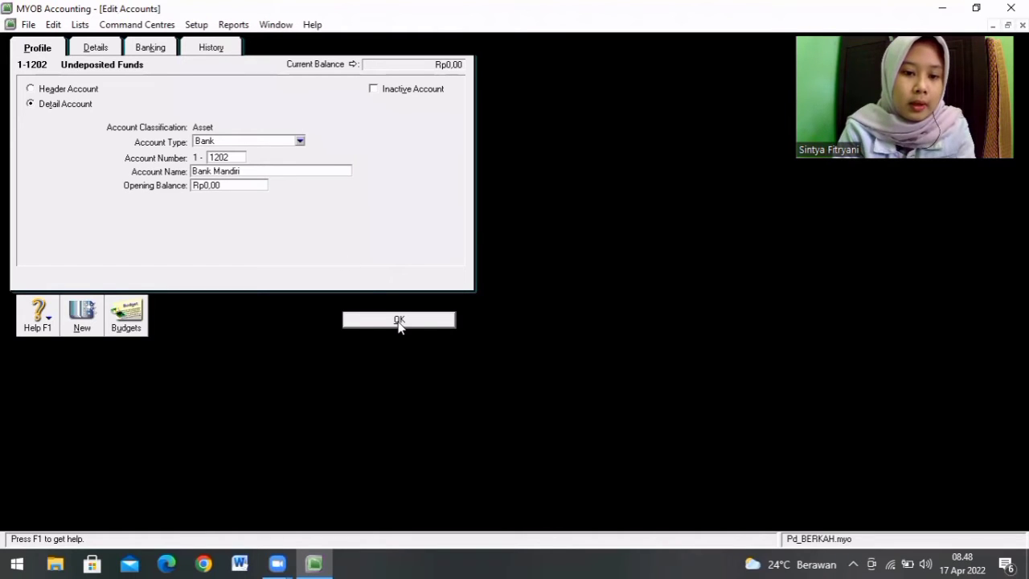
click(398, 320)
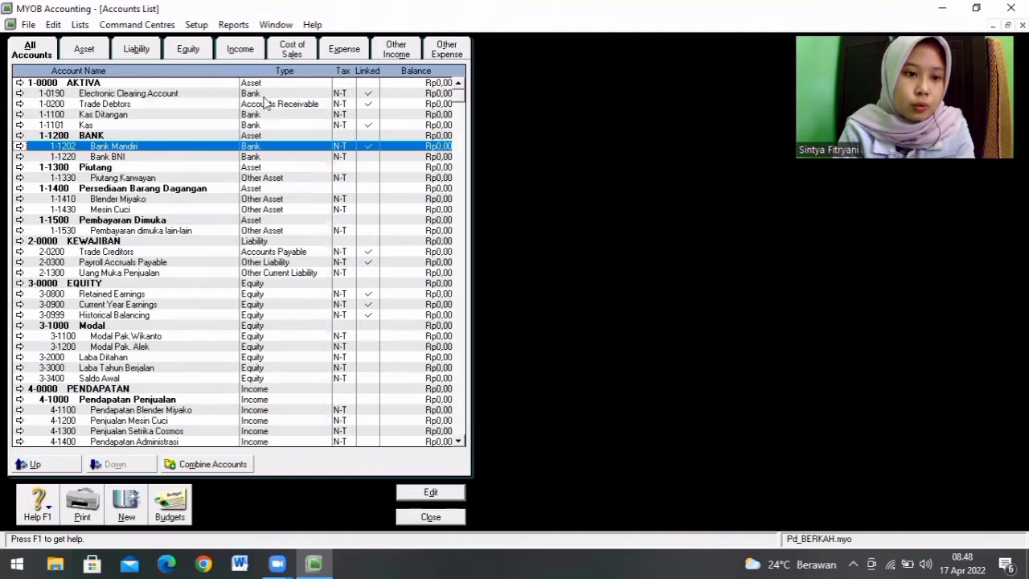
Step: Open the Electronic Clearing Account 1-0190 for editing and try to set its account number to 1-1200
click(158, 94)
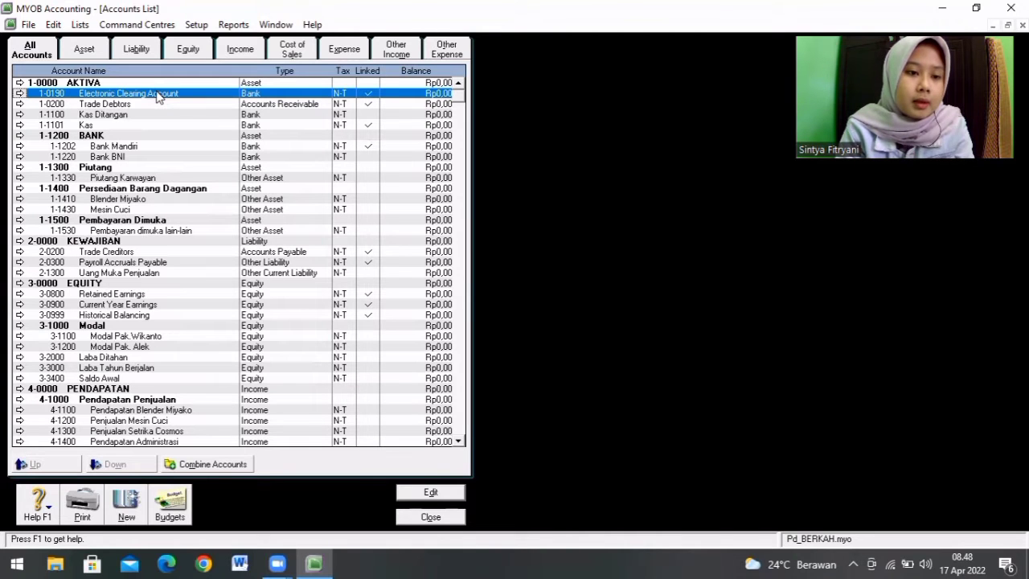
double_click(157, 94)
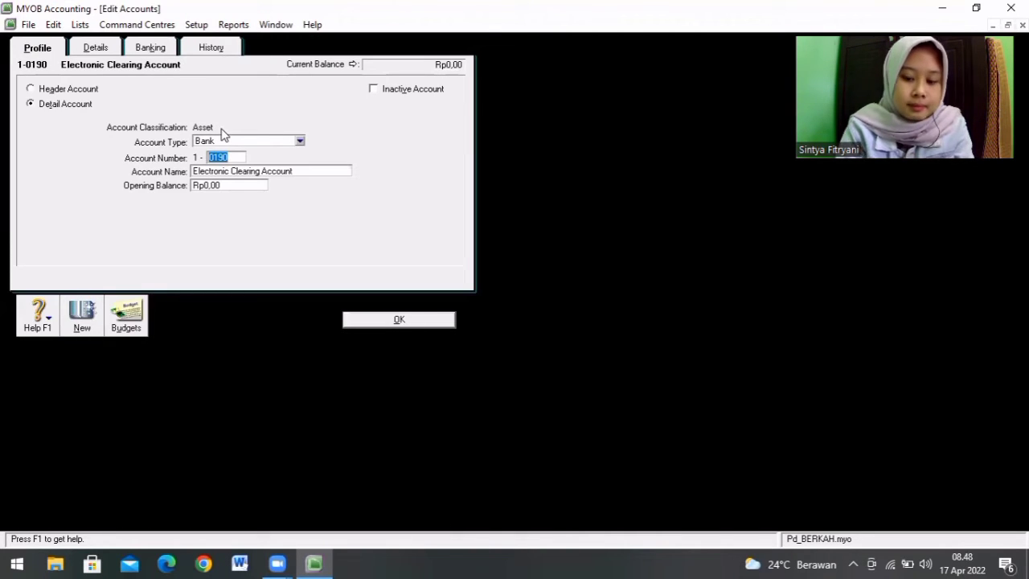
text(12)
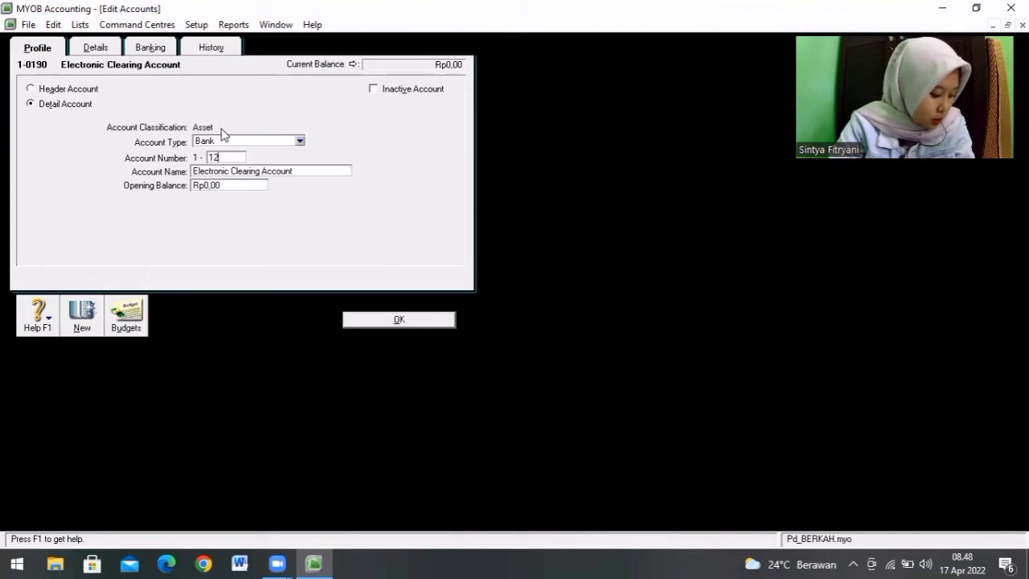
text(00)
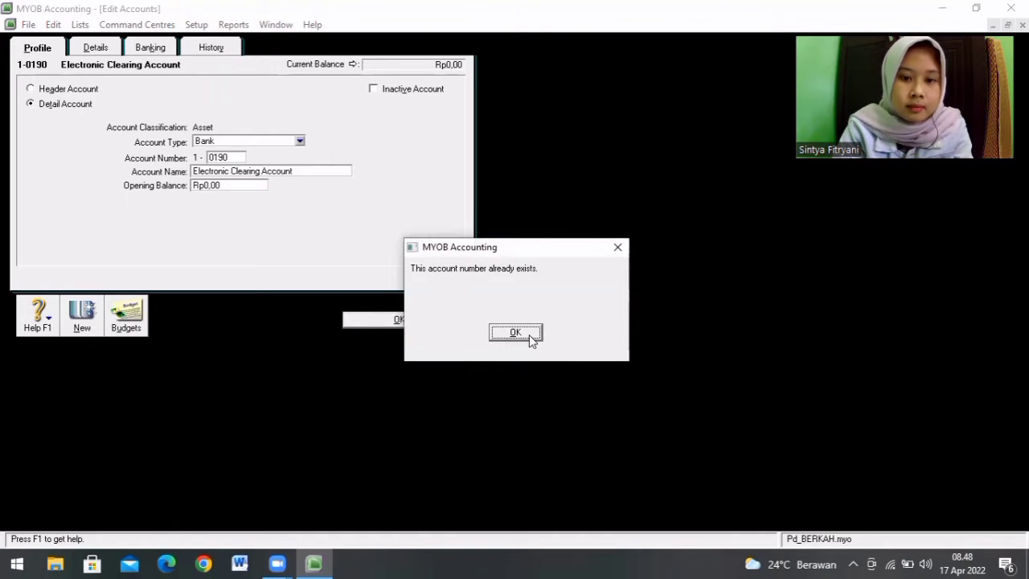
click(530, 335)
Step: Try to set the Electronic Clearing Account's number to 1-1202, then close the account's edit window
click(234, 158)
key(BackSpace)
key(BackSpace)
key(BackSpace)
text(1202)
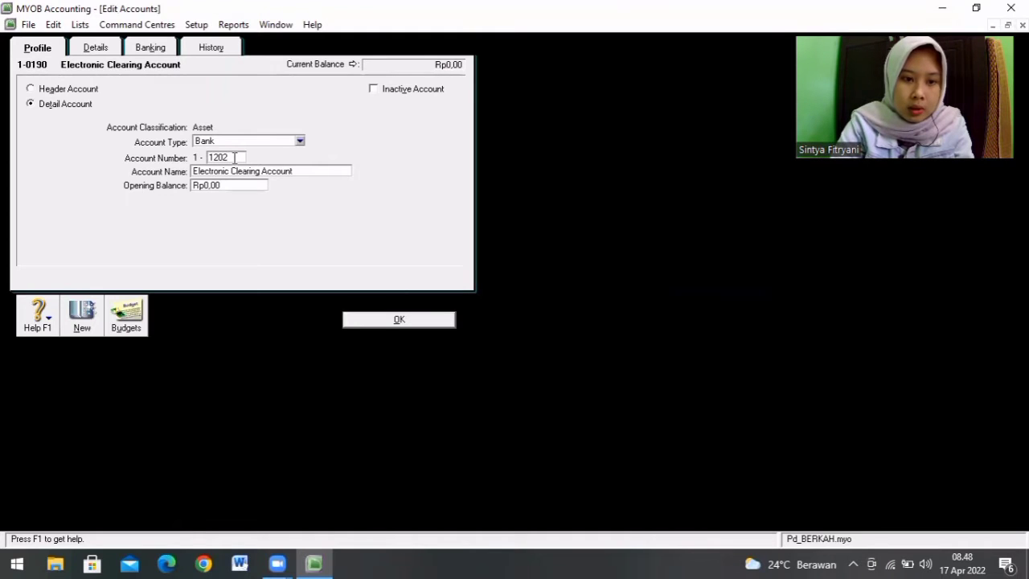
key(Tab)
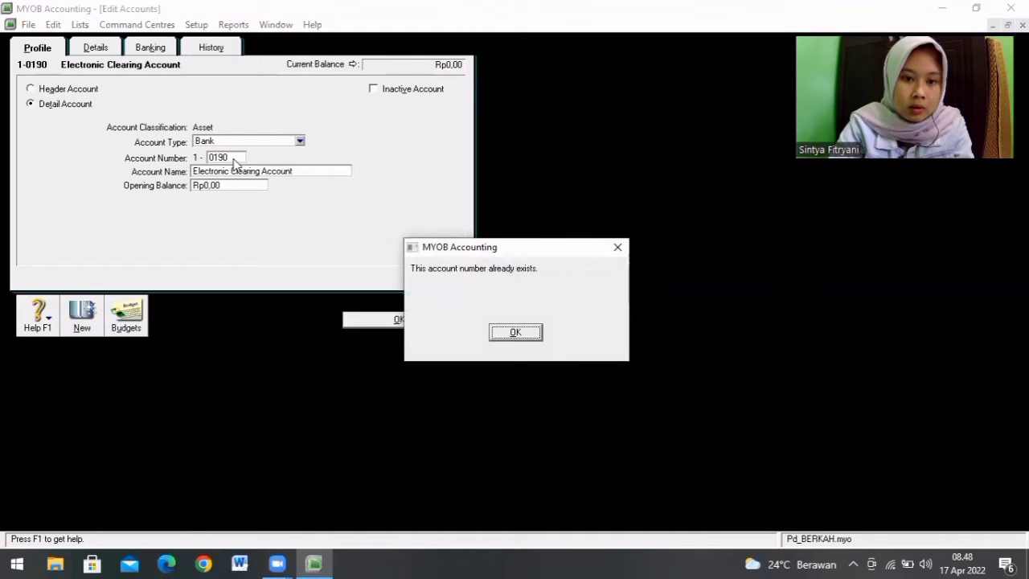
click(522, 336)
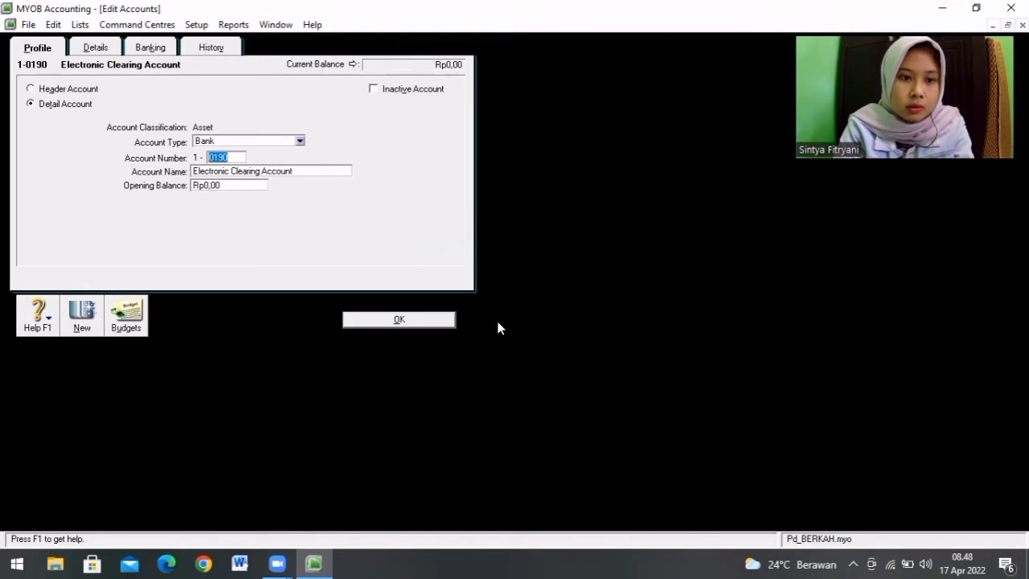
click(426, 321)
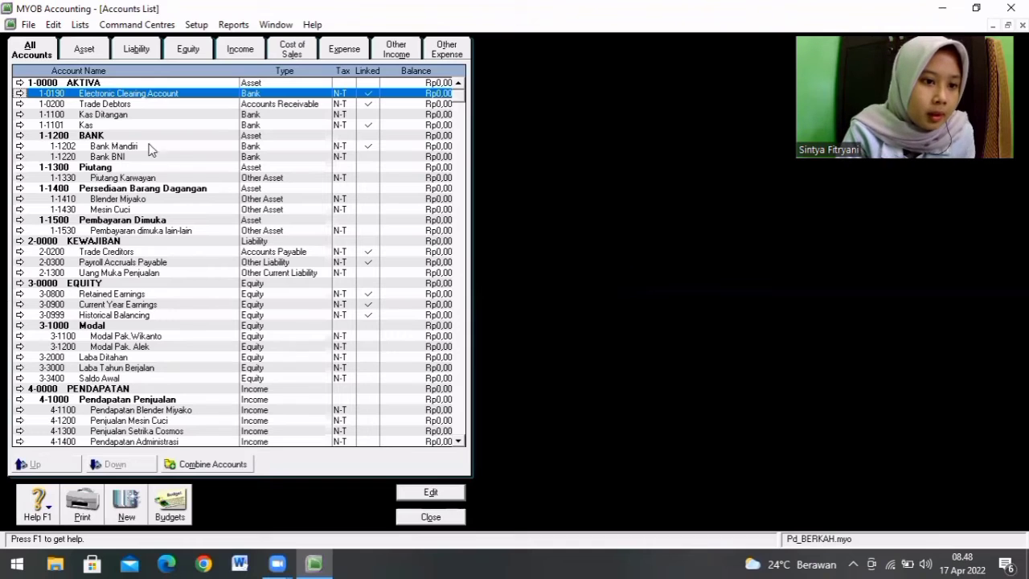
Step: Change the Bank Mandiri account's number to 1-1201
click(105, 150)
double_click(114, 152)
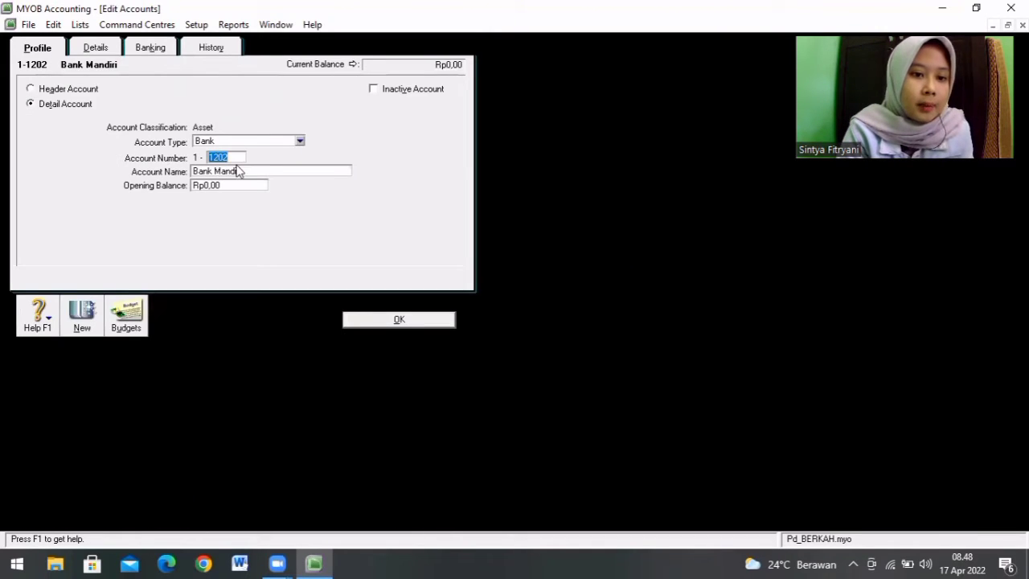
click(235, 158)
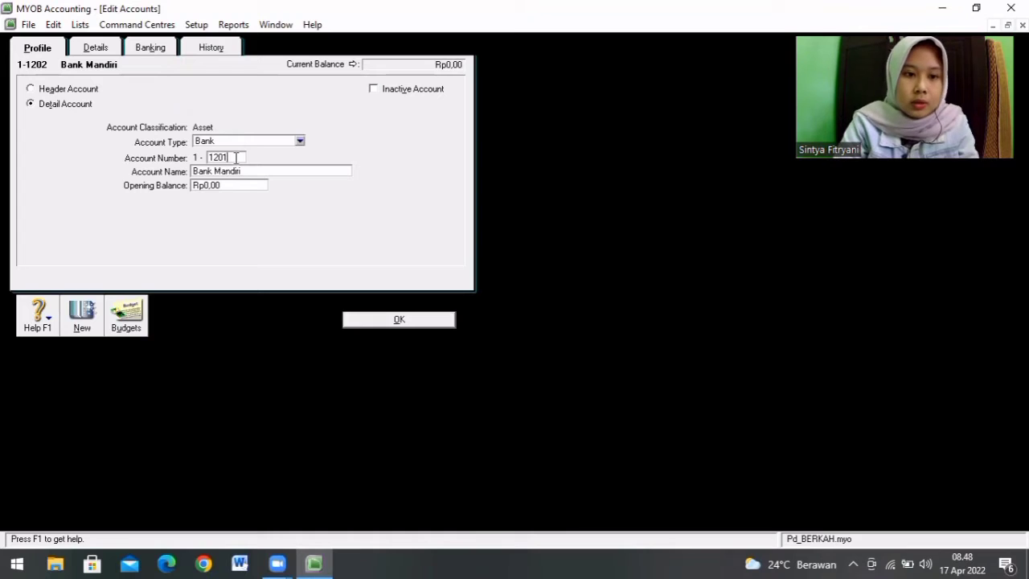
click(381, 319)
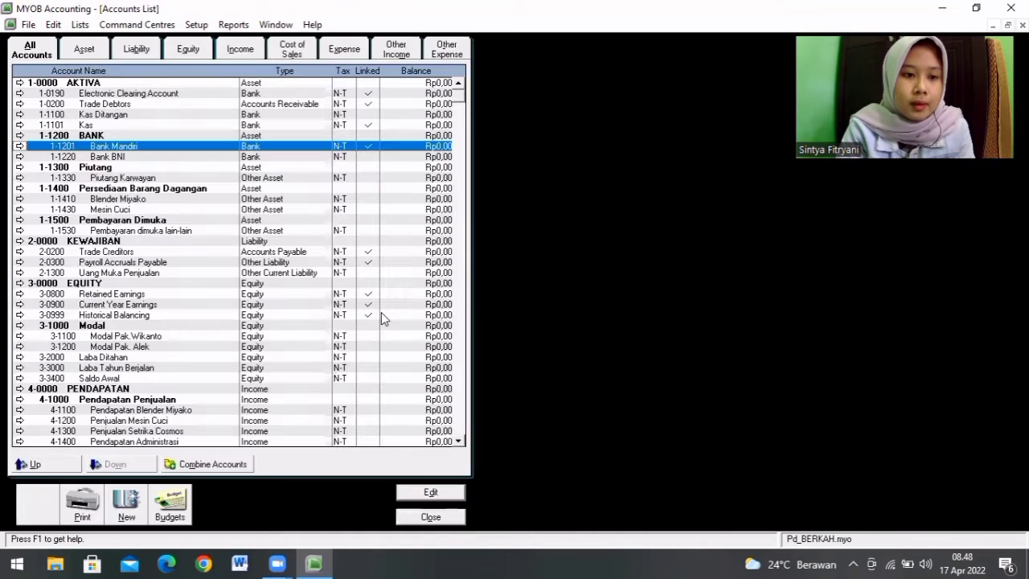
Step: Change the Electronic Clearing Account to number 1-1202 with the name Bank BCA
double_click(145, 95)
key(BackSpace)
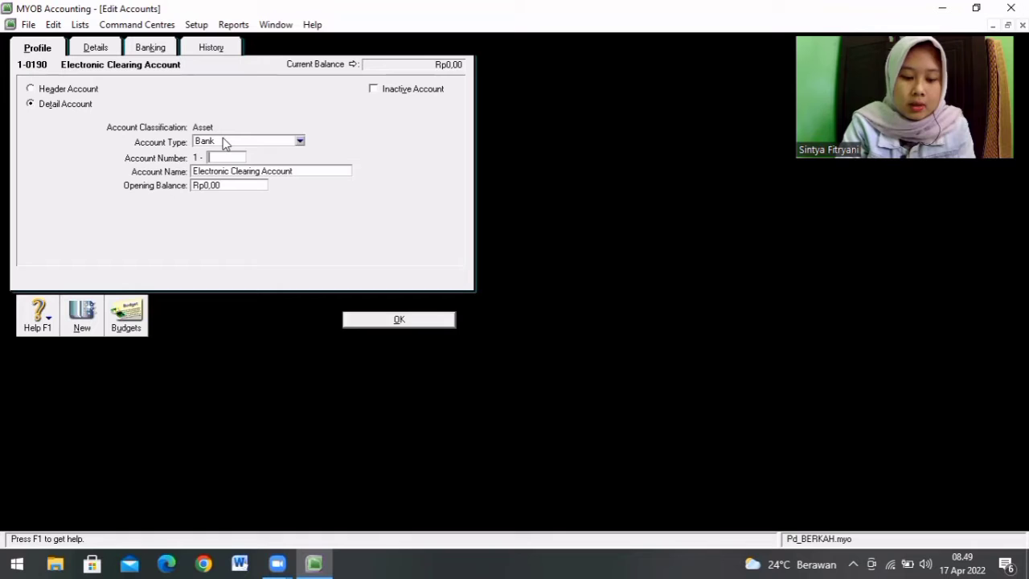
text(1202)
key(Tab)
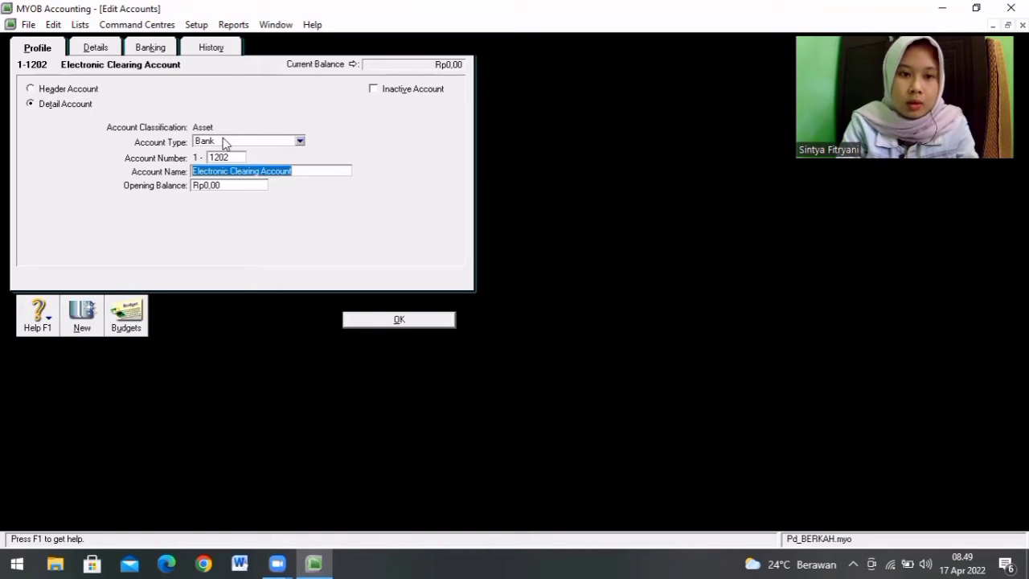
text(Bank BCA)
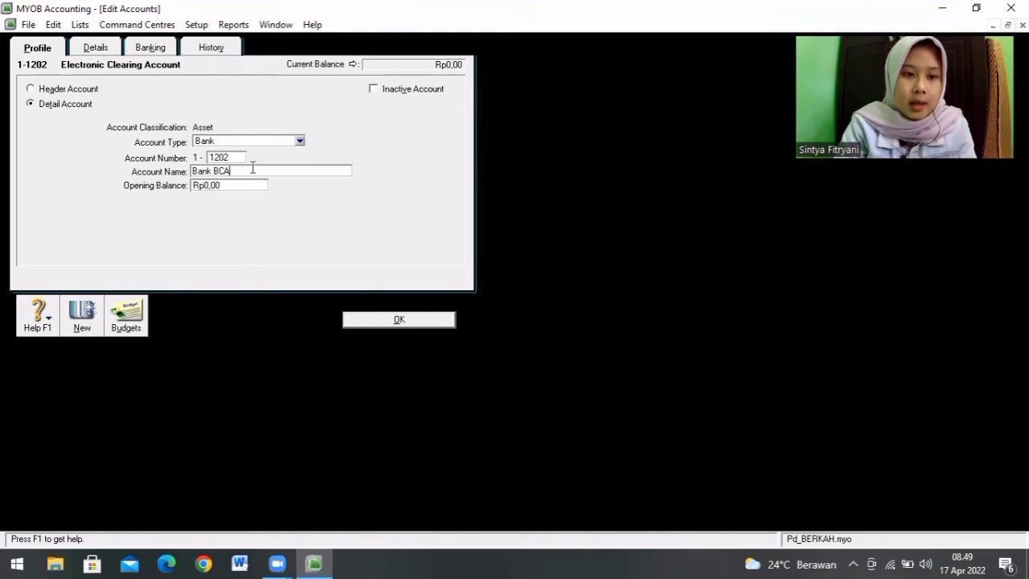
click(395, 320)
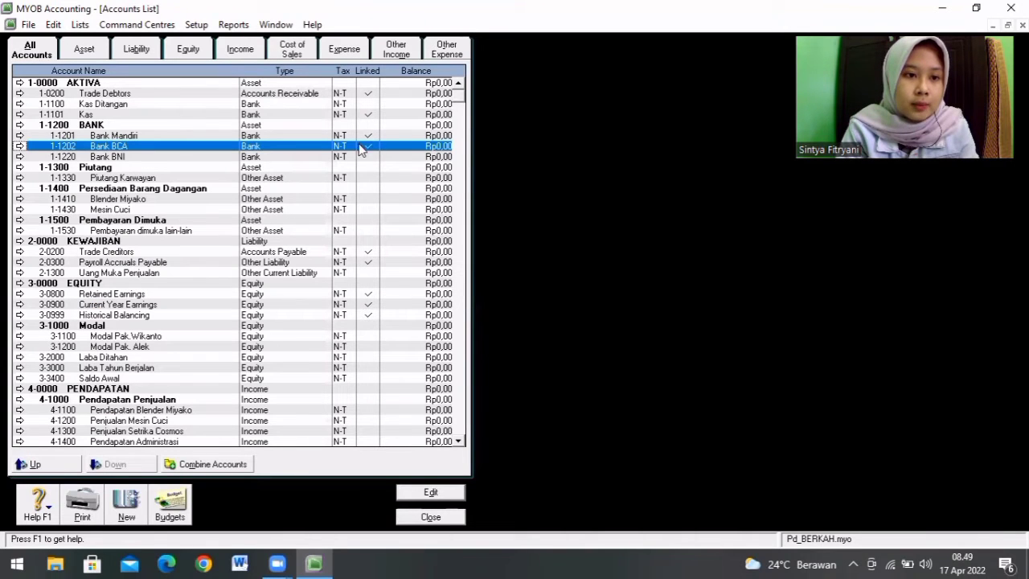
Step: Delete the Piutang Karwayan account 1-1330 from the Accounts List
click(170, 95)
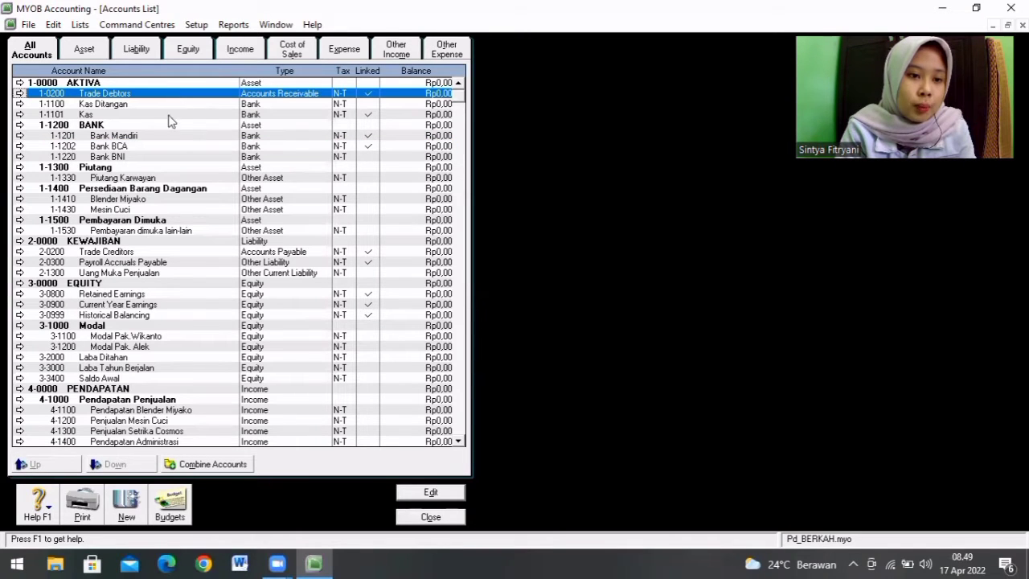
click(163, 181)
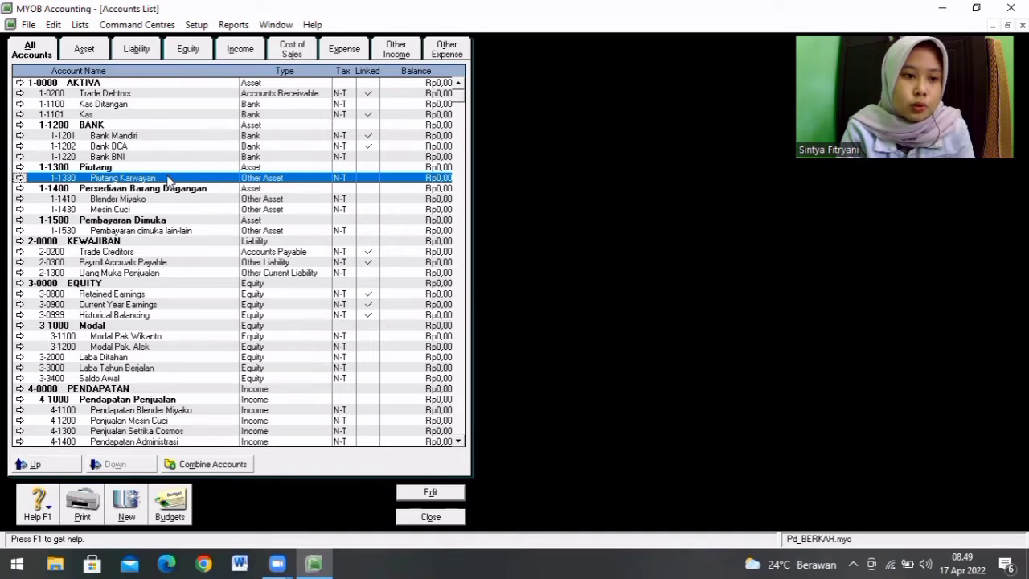
double_click(169, 179)
right_click(169, 179)
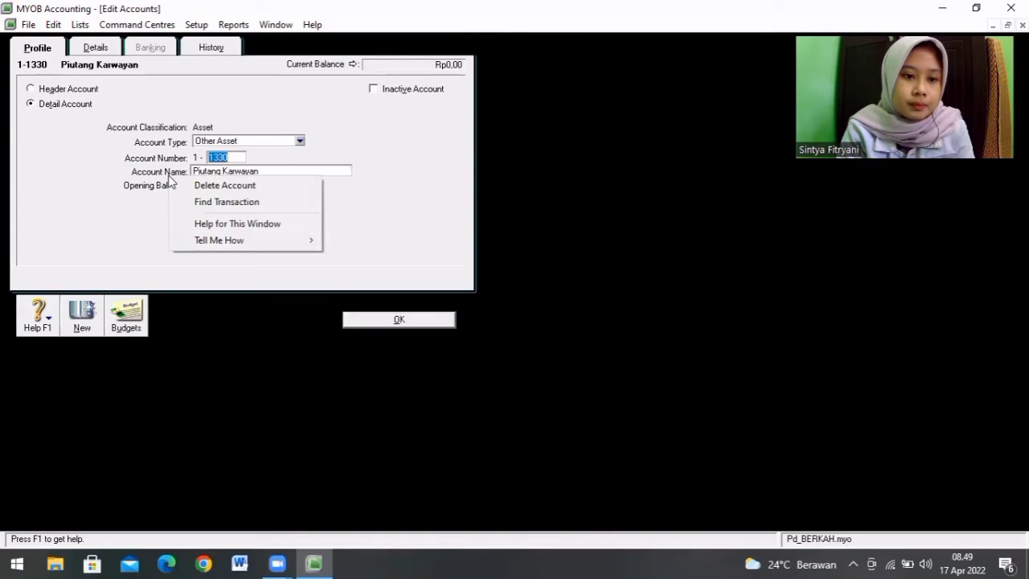
click(193, 186)
Step: Change the Trade Debtors account 1-0200 to number 1-1301 with the name Piutang karyawan
double_click(156, 98)
click(236, 157)
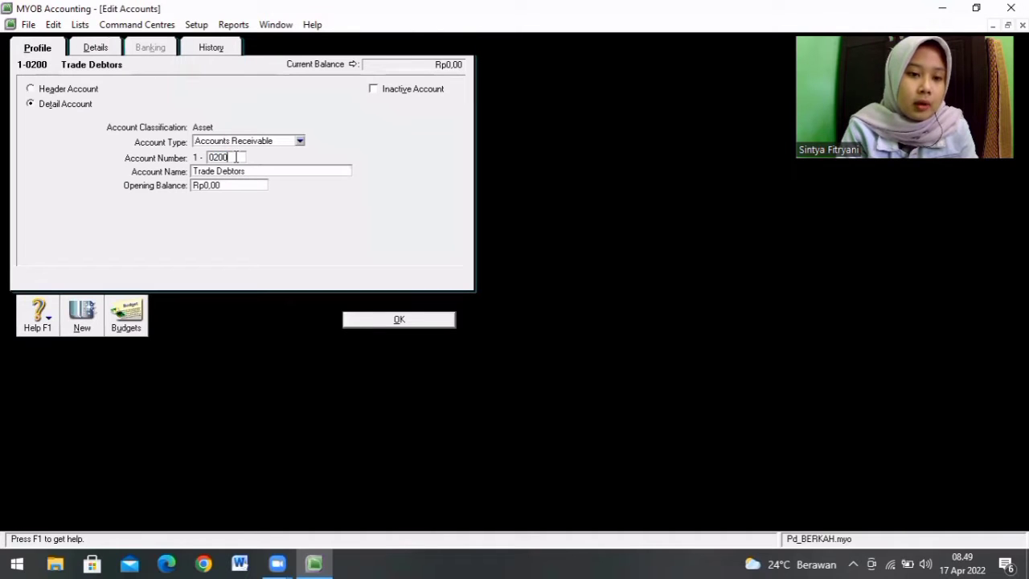
key(BackSpace)
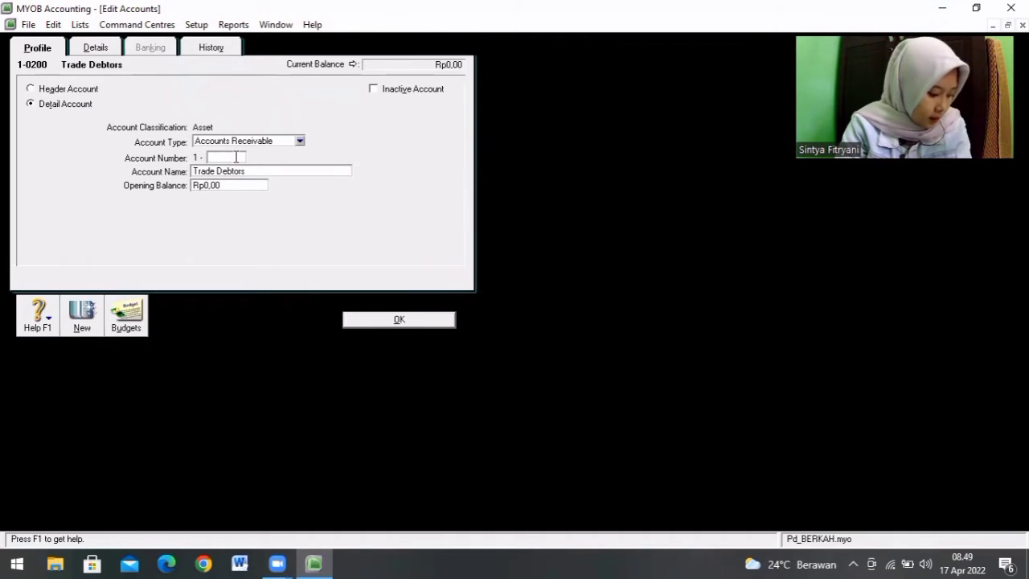
text(13)
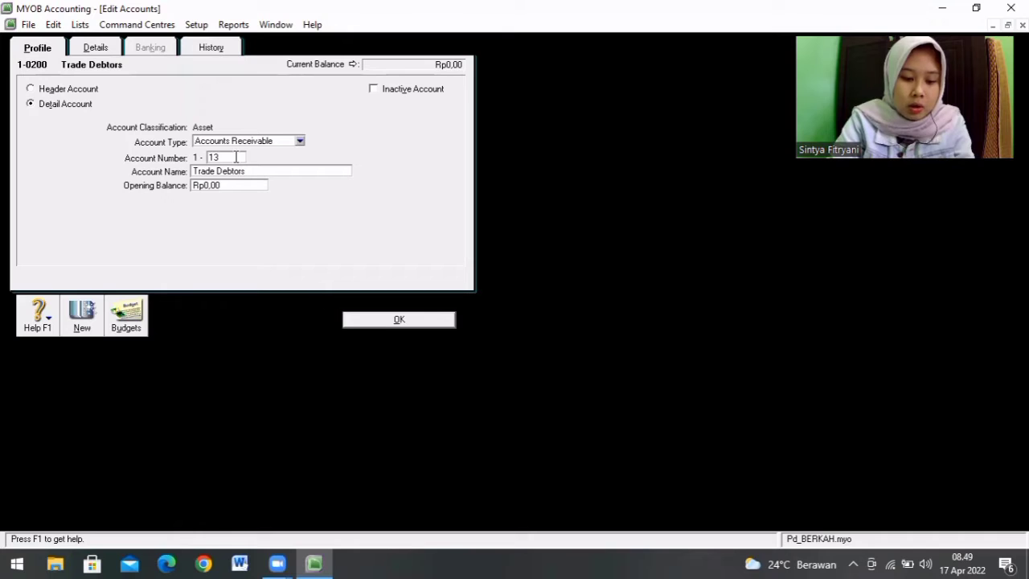
text(01)
key(Tab)
text(P)
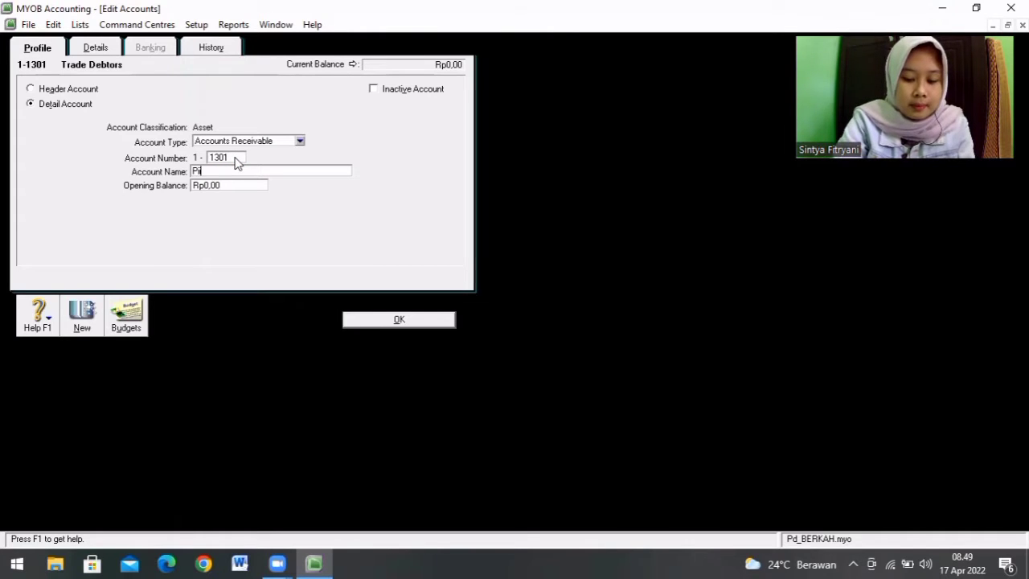
text(iutang k)
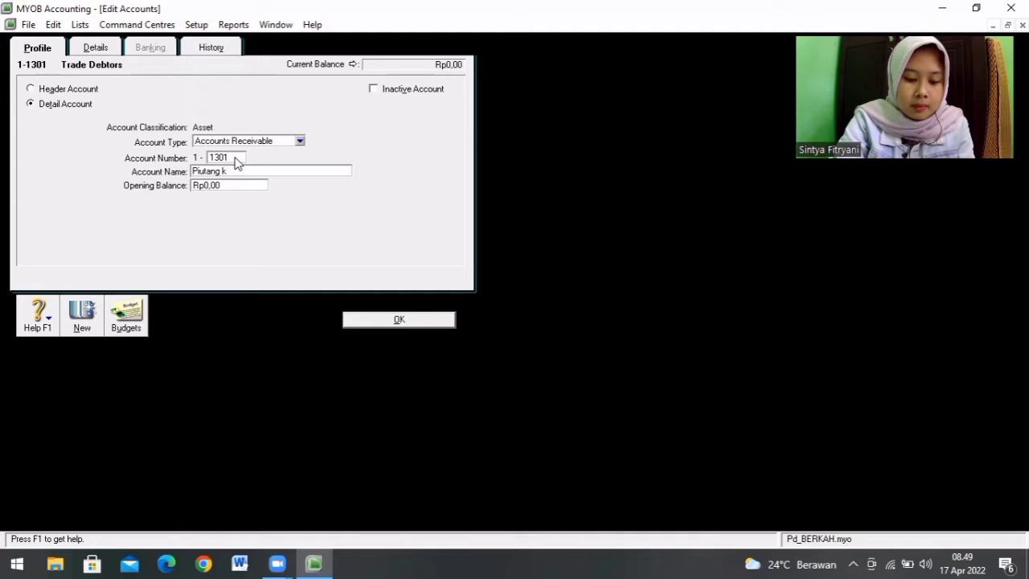
text(wan)
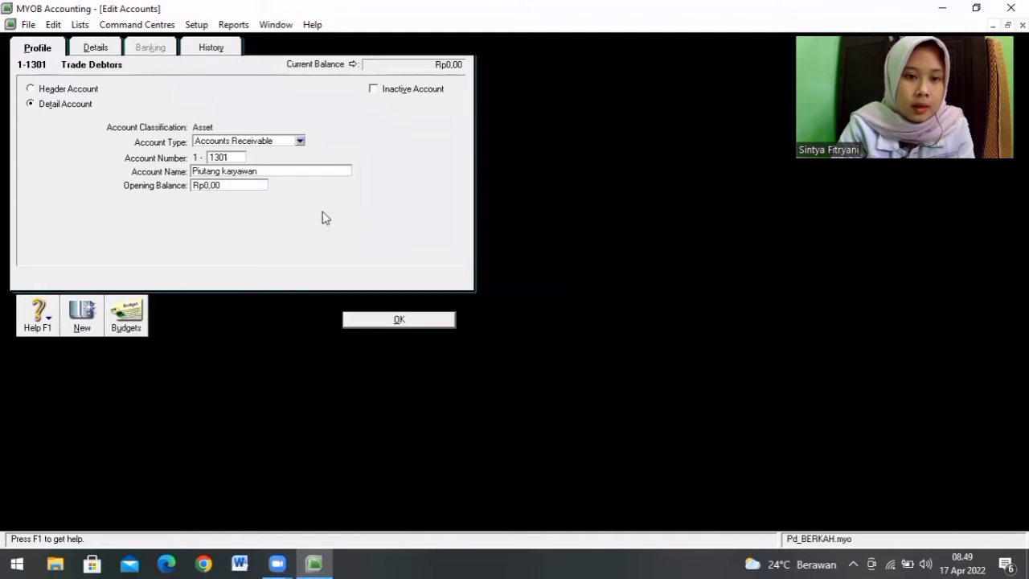
click(397, 320)
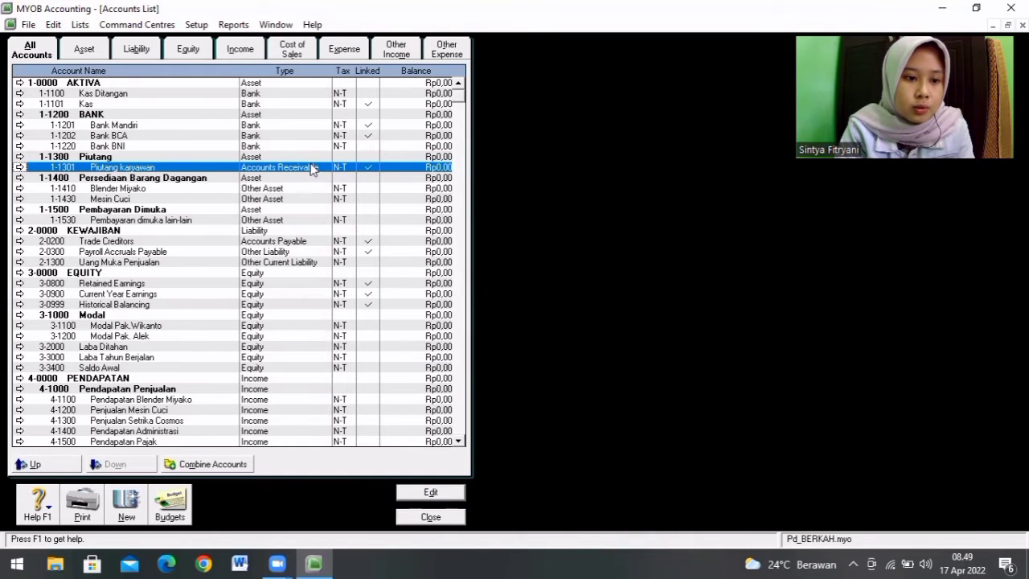
Step: Change the Trade Creditors account 2-0200 to number 2-1200 with the name Hutang Usaha
click(142, 242)
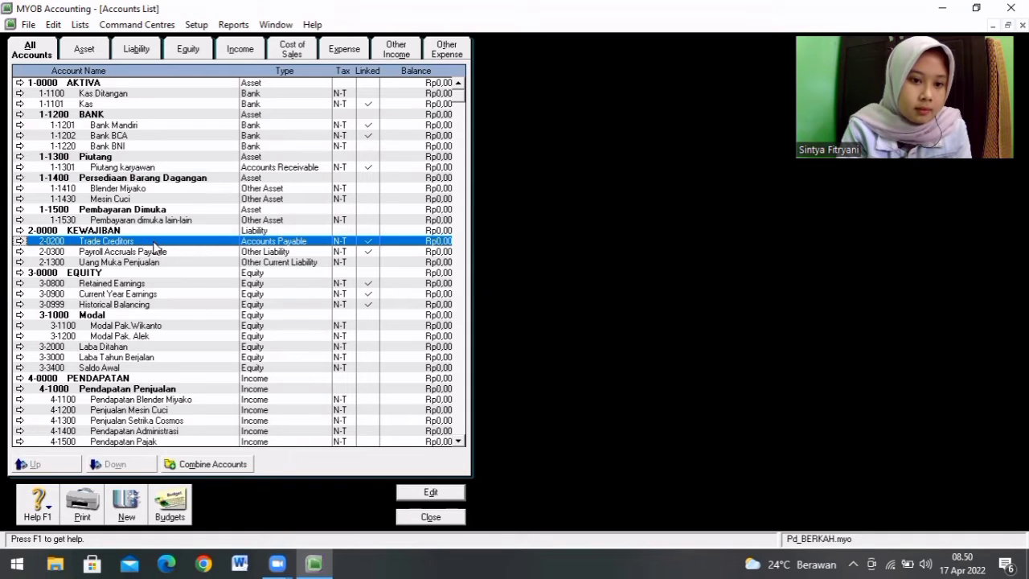
double_click(152, 243)
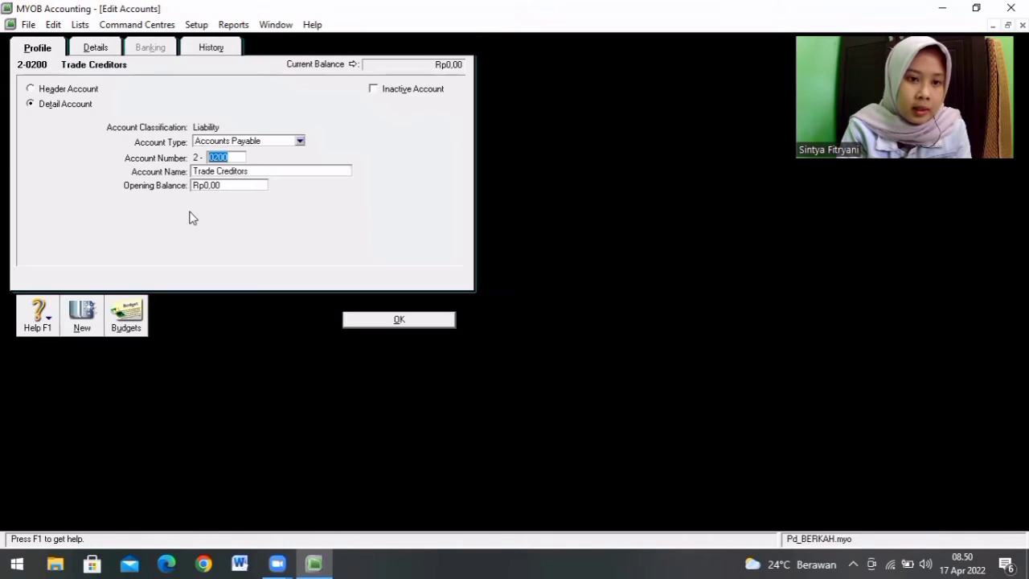
key(BackSpace)
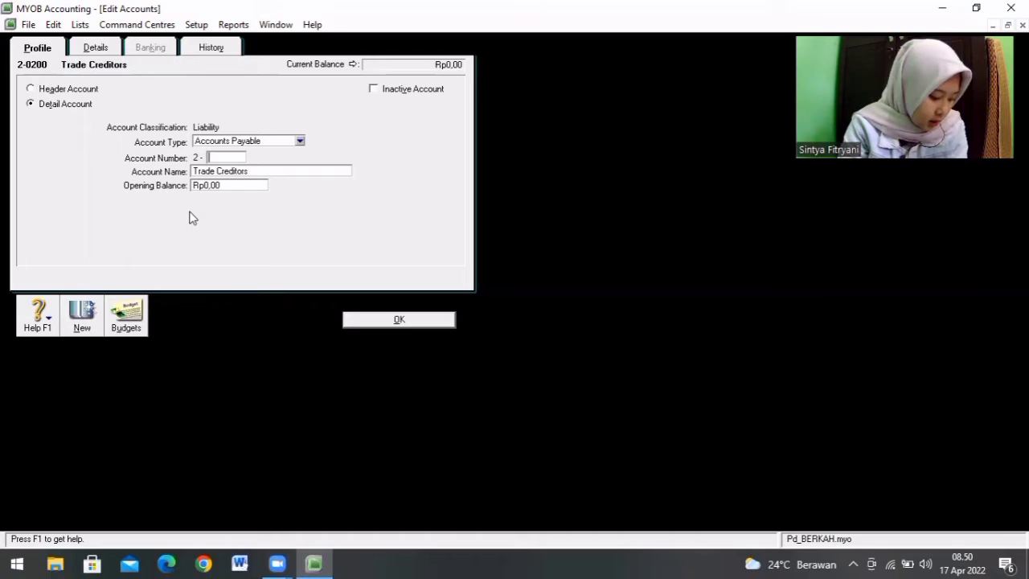
text(120)
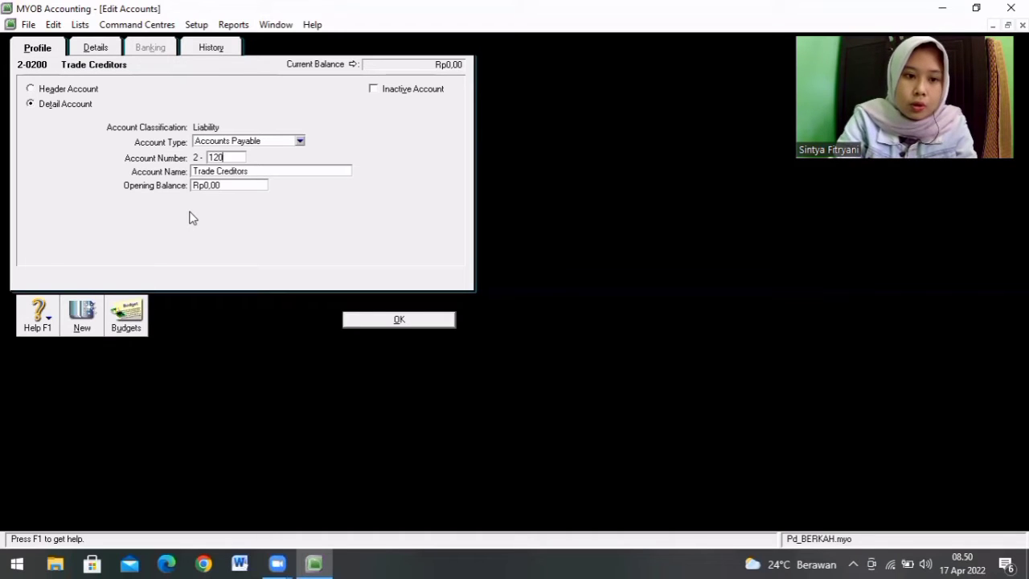
text(0)
key(Tab)
text(H)
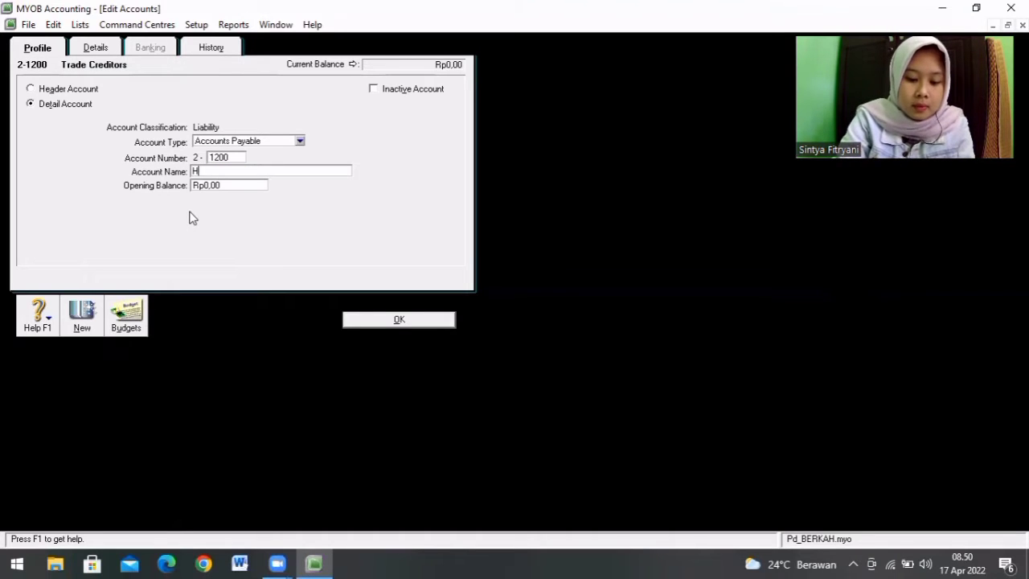
text(utang Usaha)
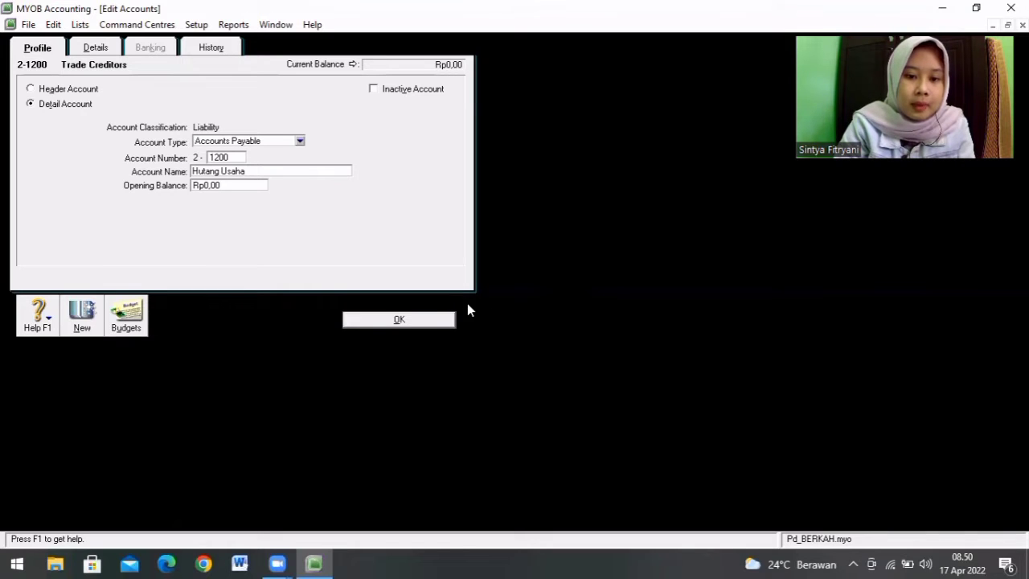
click(433, 318)
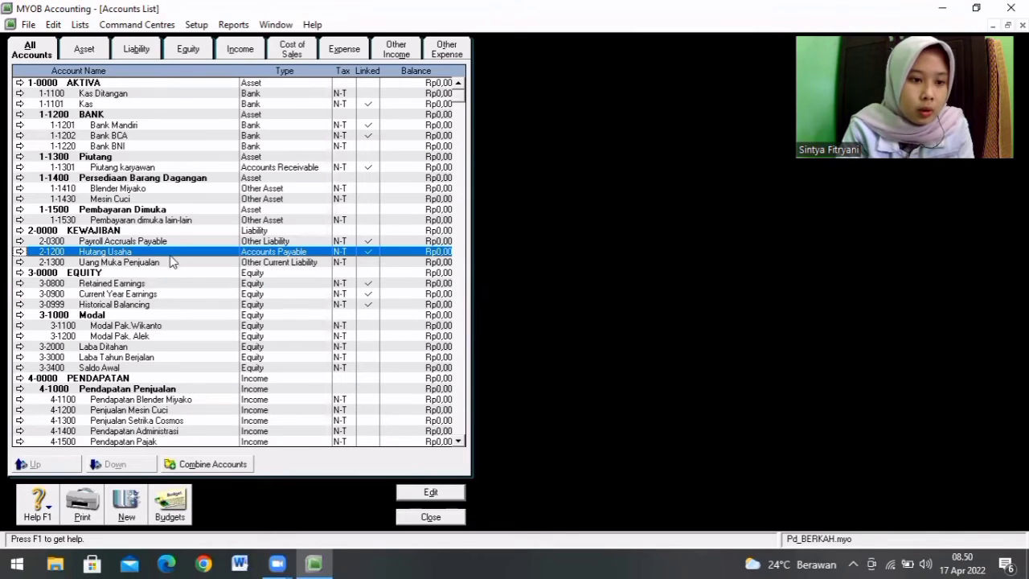
Step: Change the Payroll Accruals Payable account 2-0300 to number 2-1100 with the name Tunjangan Karyawan
click(150, 243)
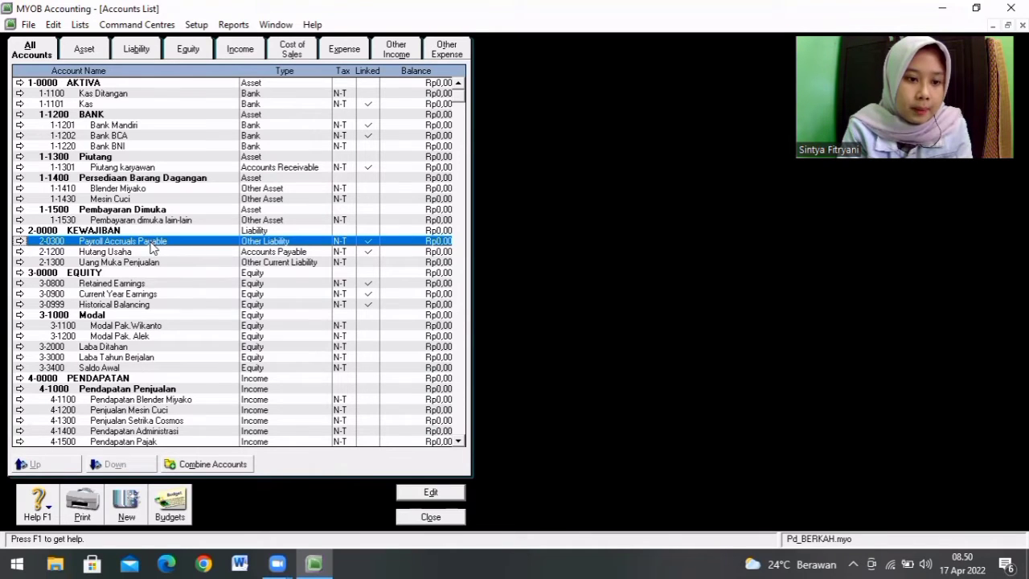
double_click(151, 245)
key(BackSpace)
text(1100)
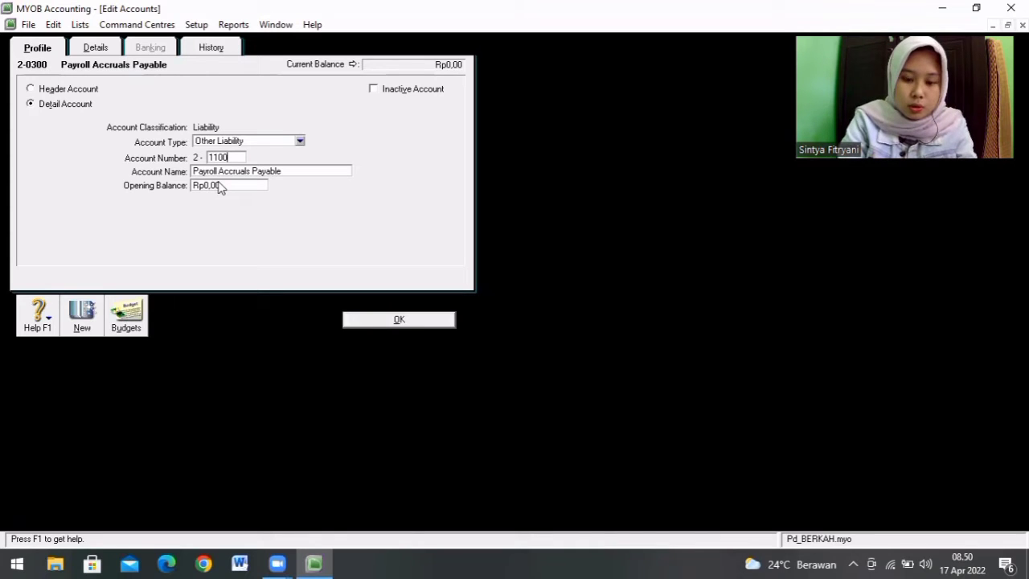
key(Tab)
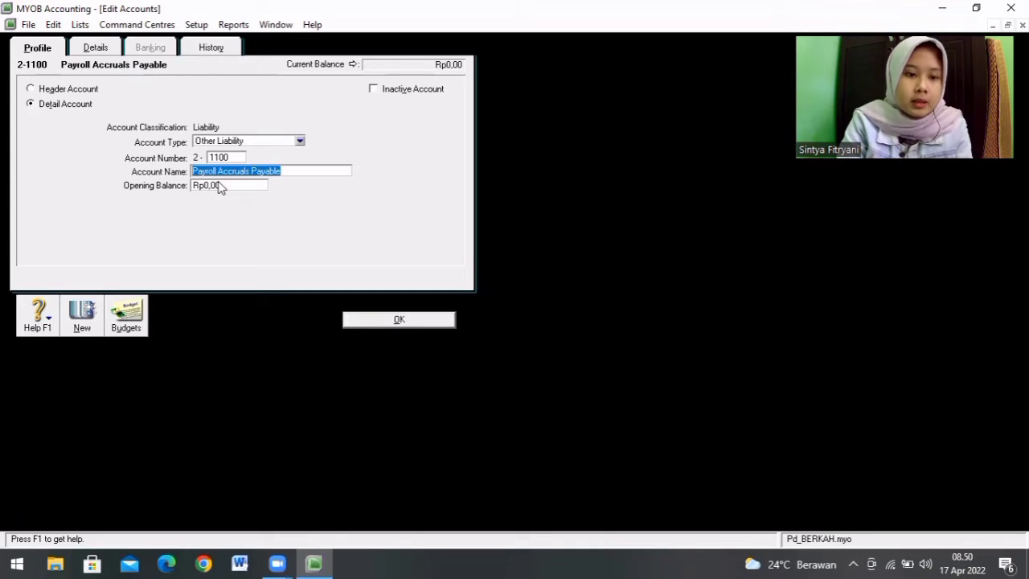
text(T)
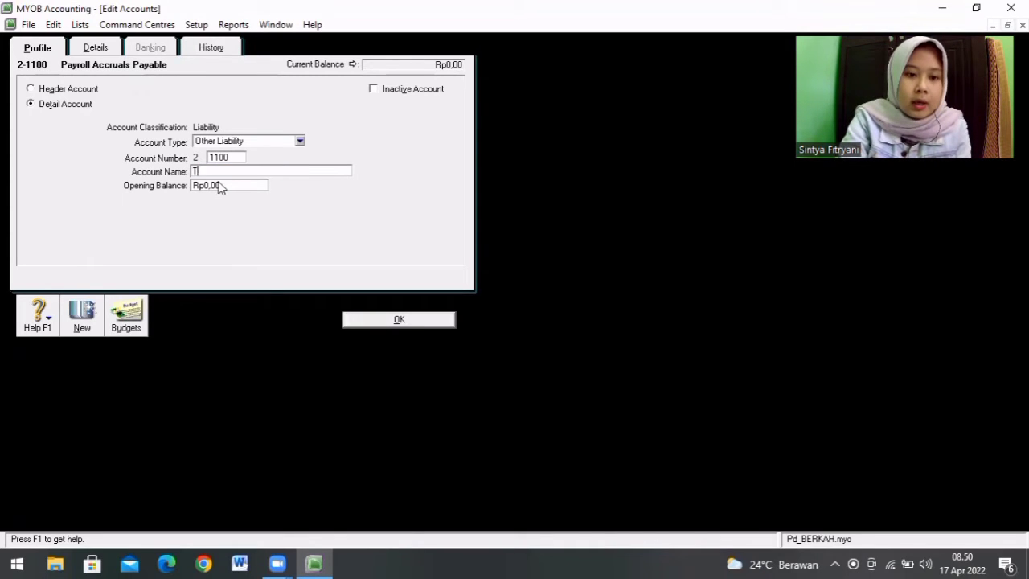
text(unjangan)
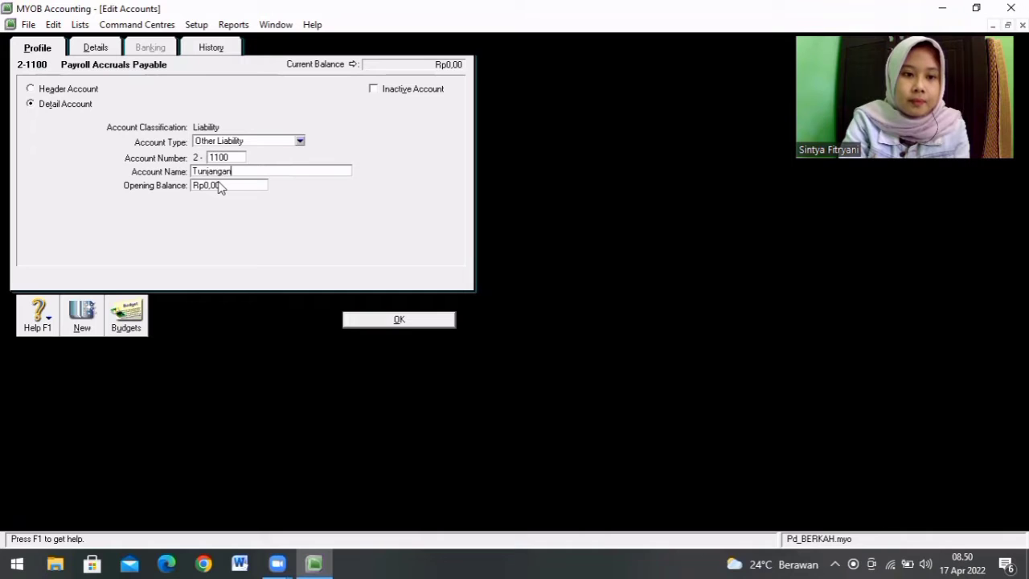
text( Kart)
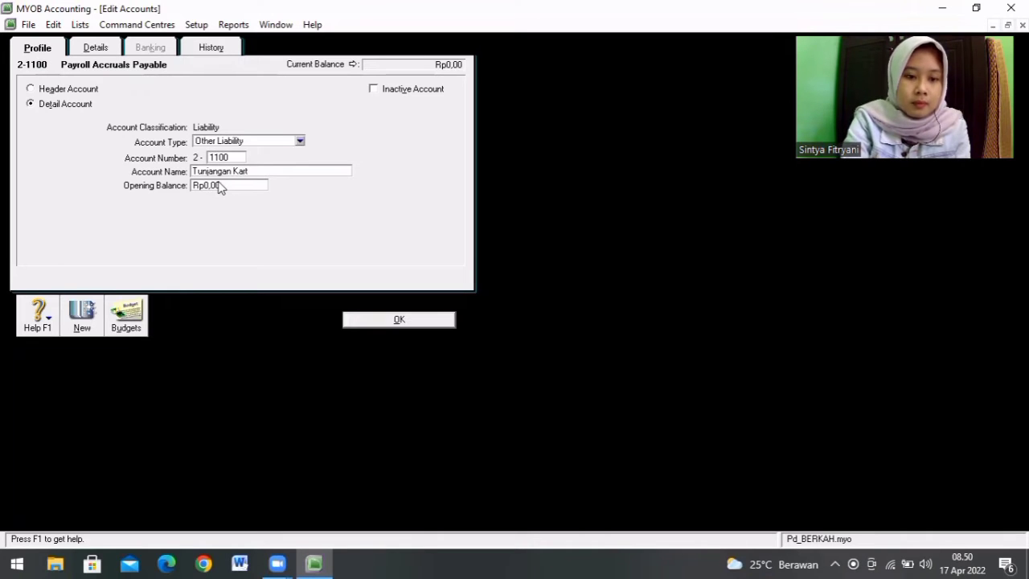
key(BackSpace)
text(ya)
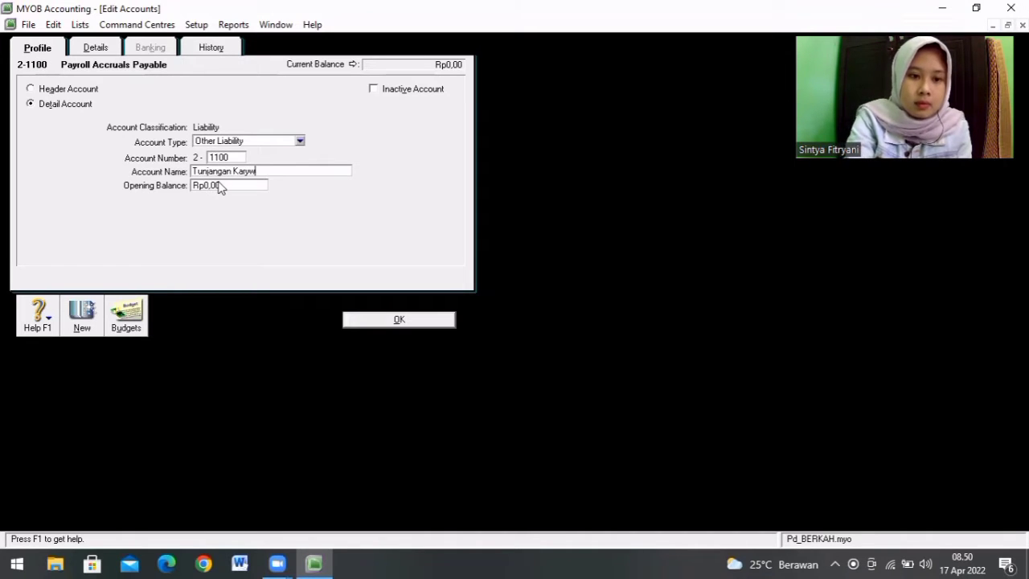
text(awan)
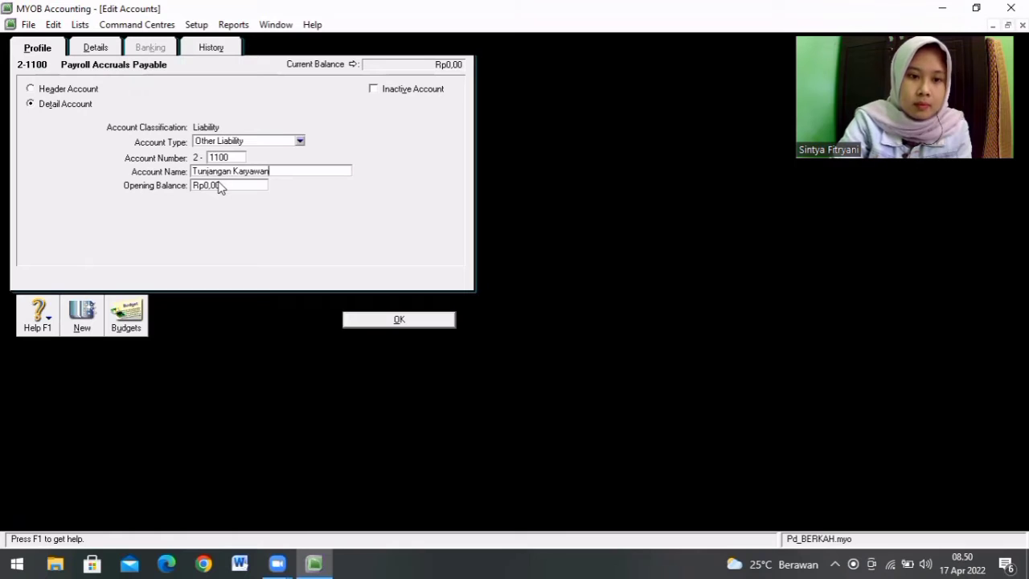
click(435, 317)
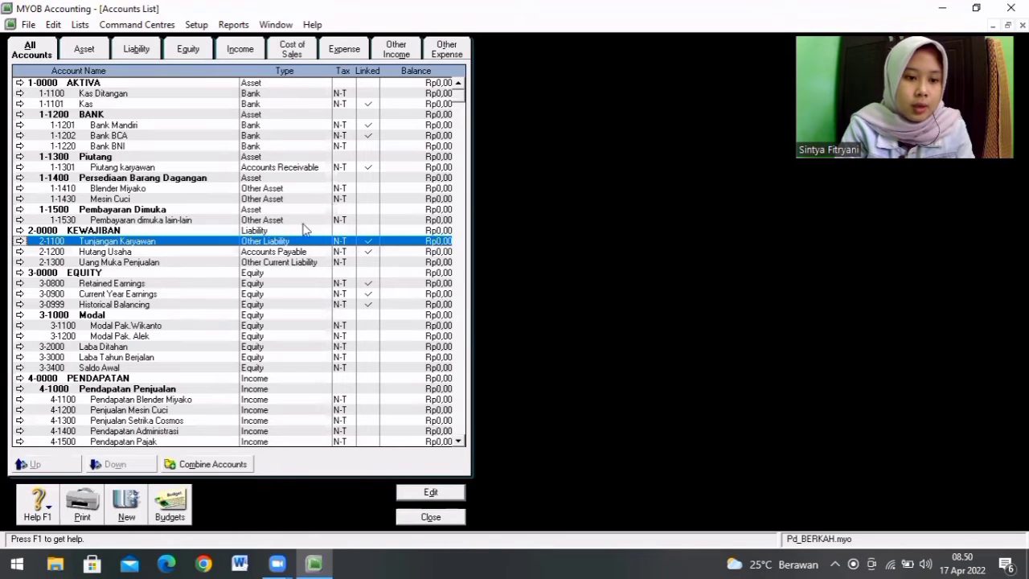
Step: Delete the Laba Ditahan account 3-2000 from the Accounts List
click(460, 442)
click(460, 441)
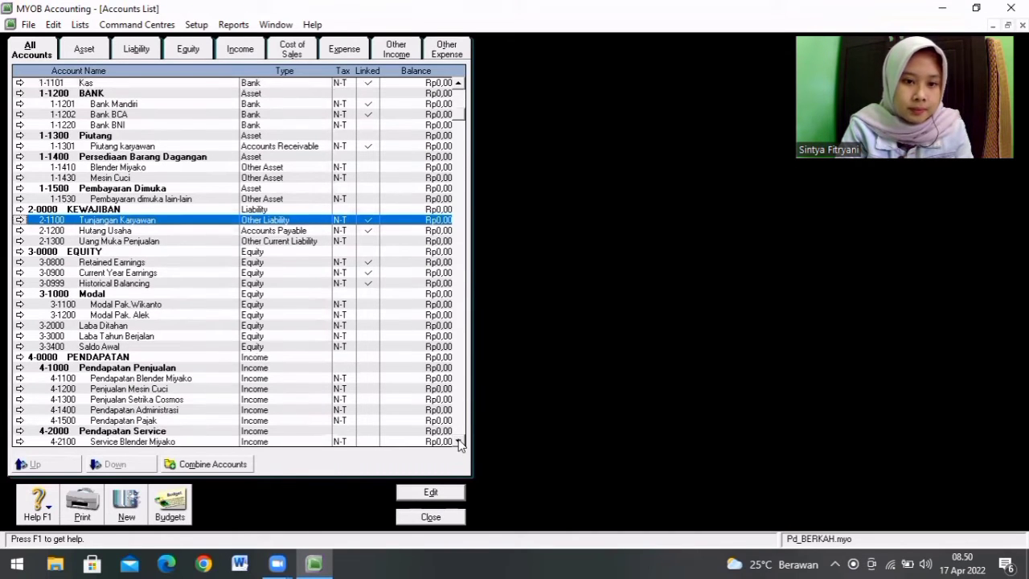
click(460, 441)
click(460, 442)
click(460, 442)
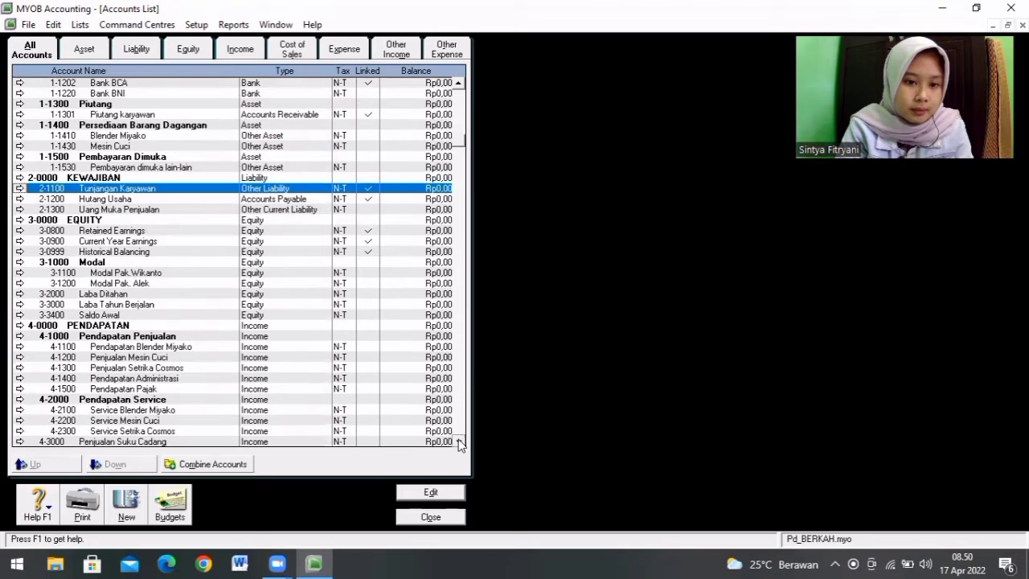
click(368, 234)
click(368, 242)
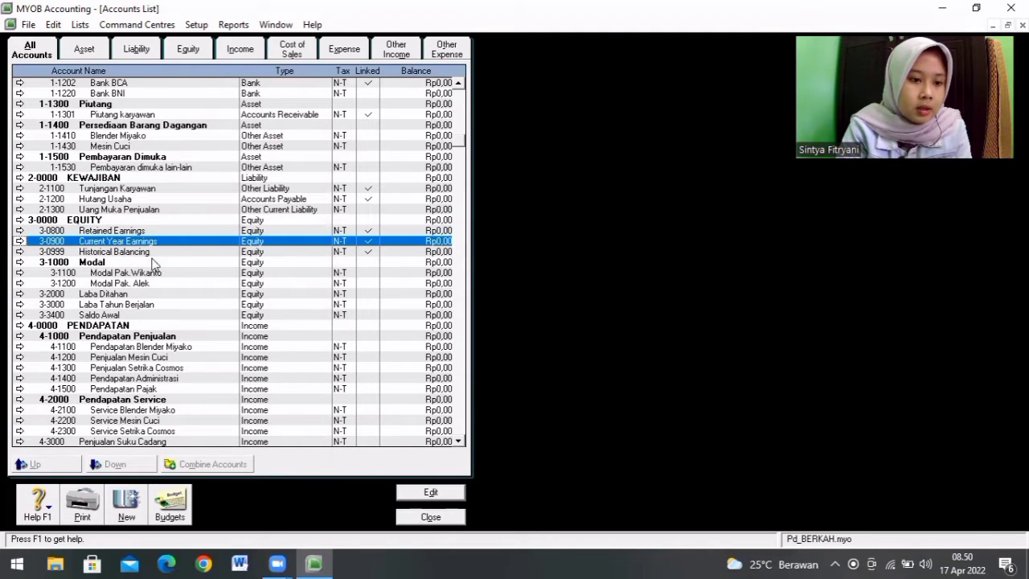
click(113, 295)
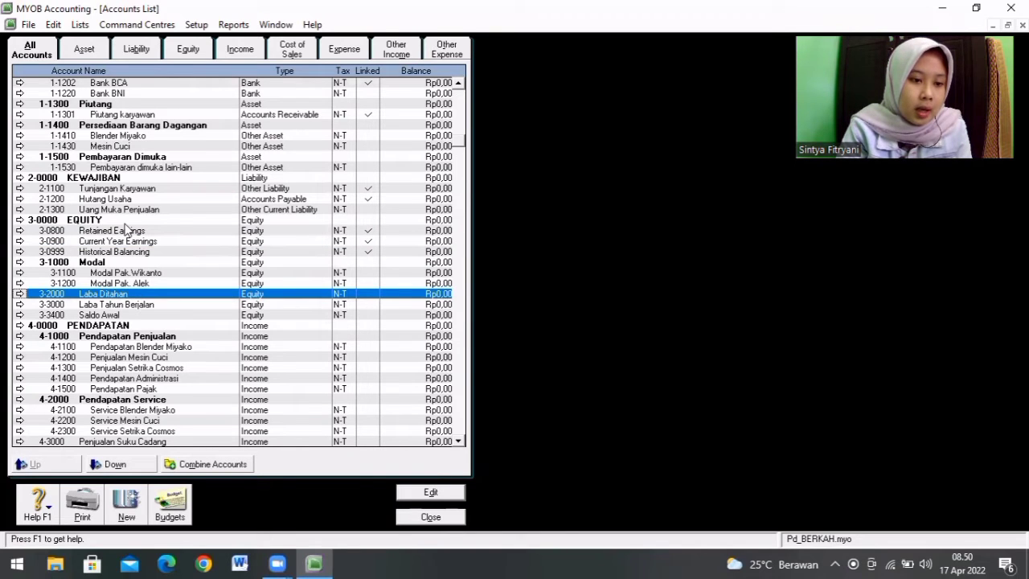
double_click(122, 295)
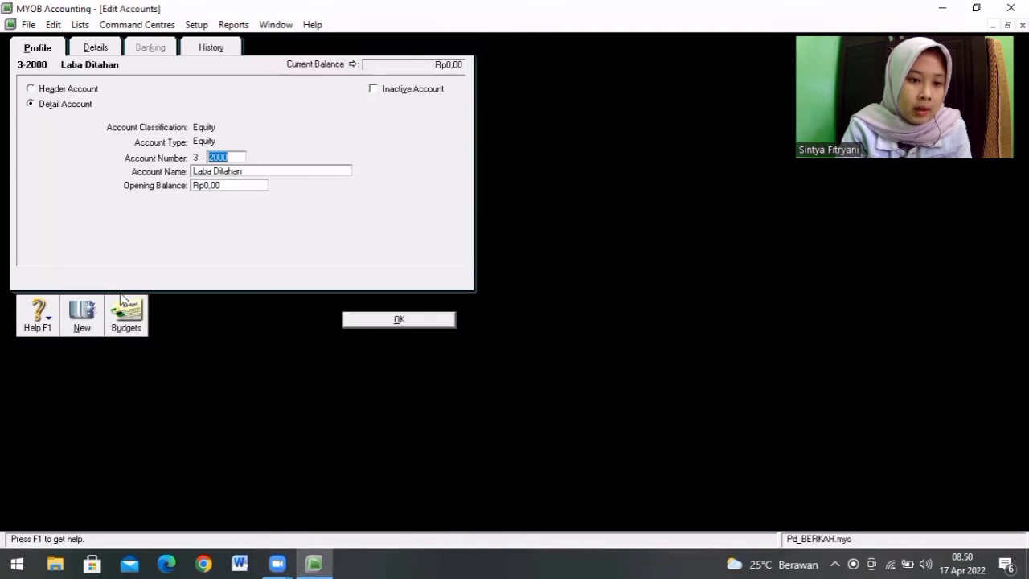
right_click(224, 158)
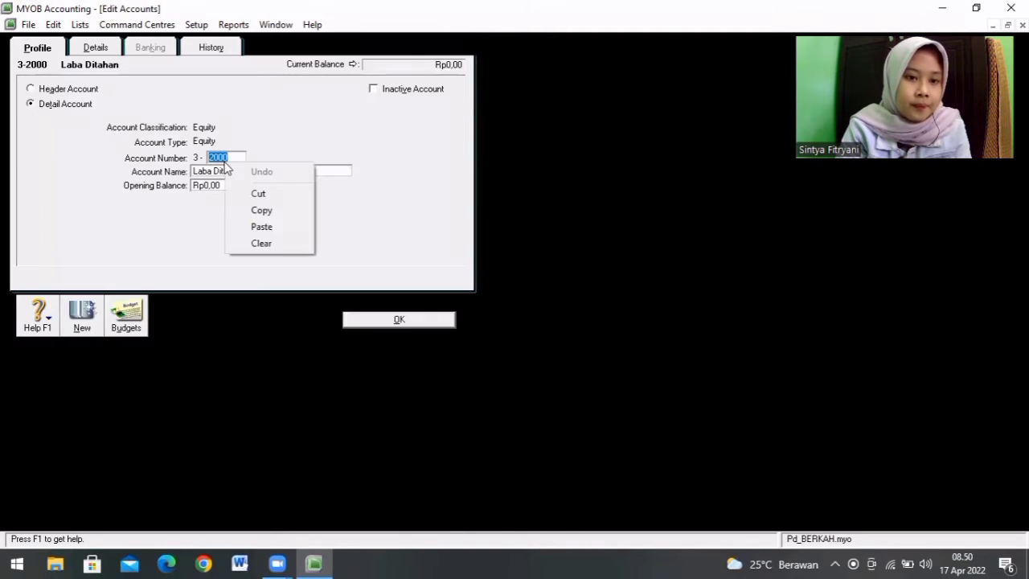
click(281, 145)
right_click(281, 145)
click(295, 147)
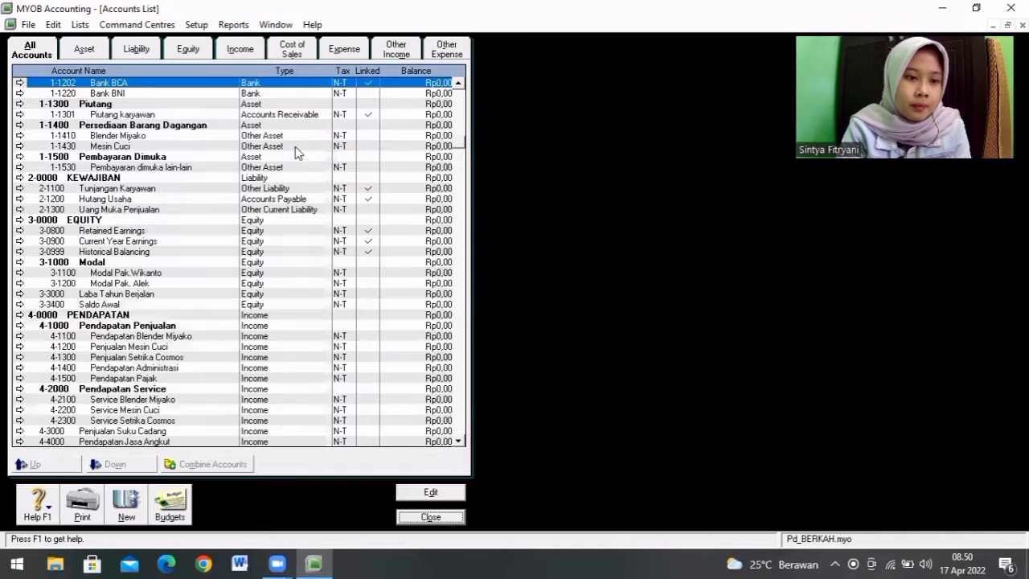
Step: Change the Retained Earnings account 3-0800 to number 3-2000 with the name Laba Ditahan
click(158, 233)
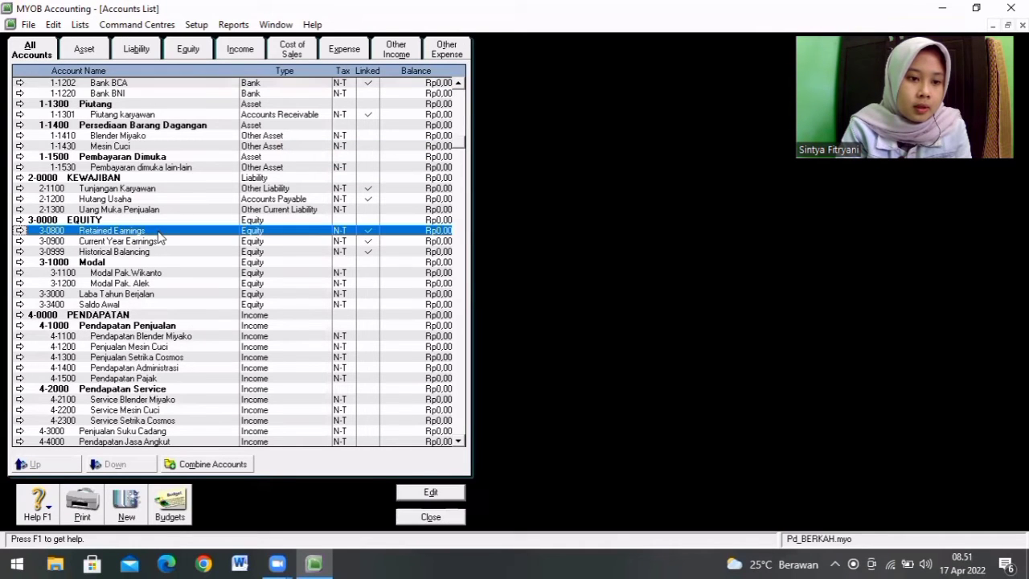
double_click(159, 232)
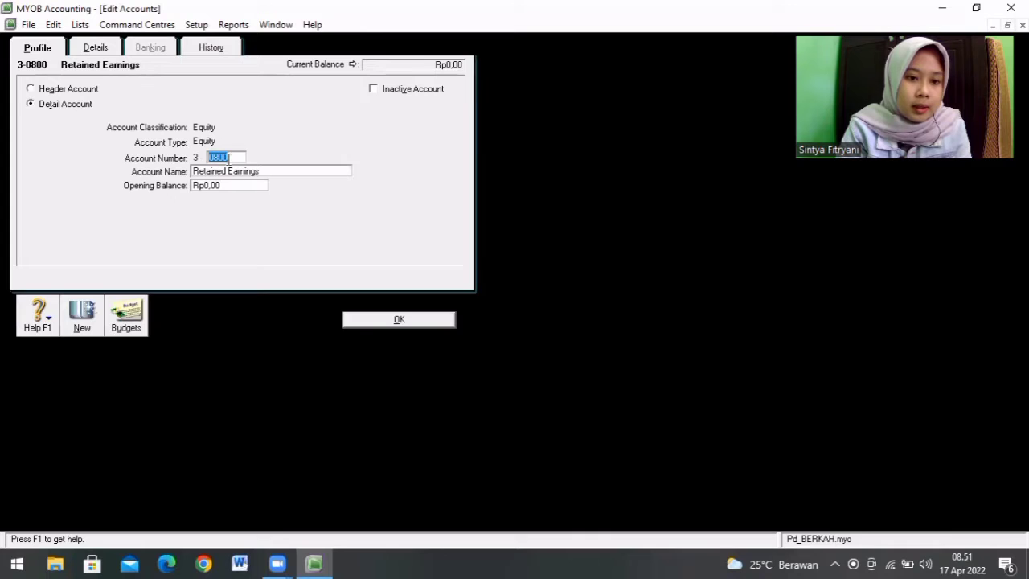
key(BackSpace)
text(200)
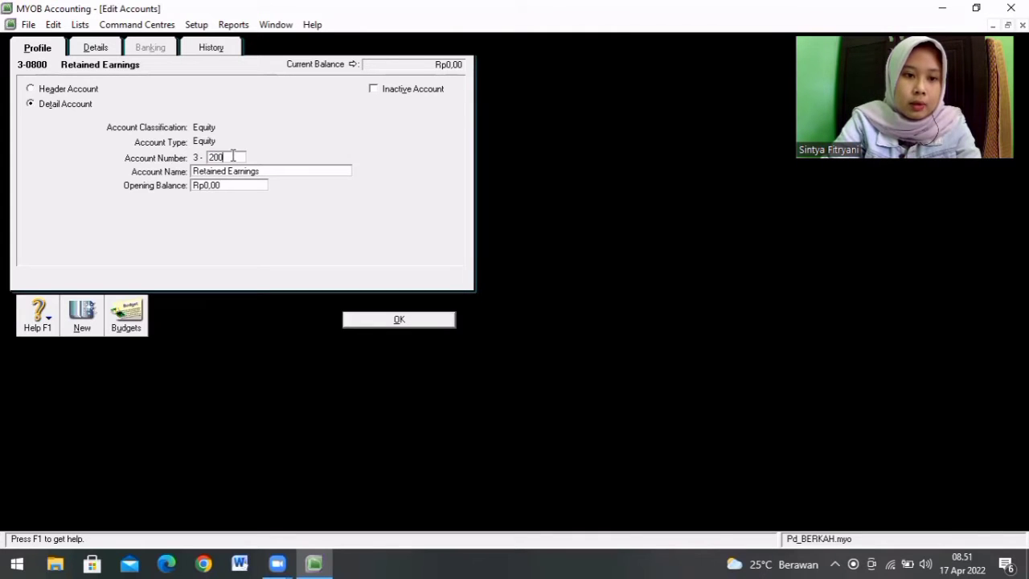
text(0)
key(Tab)
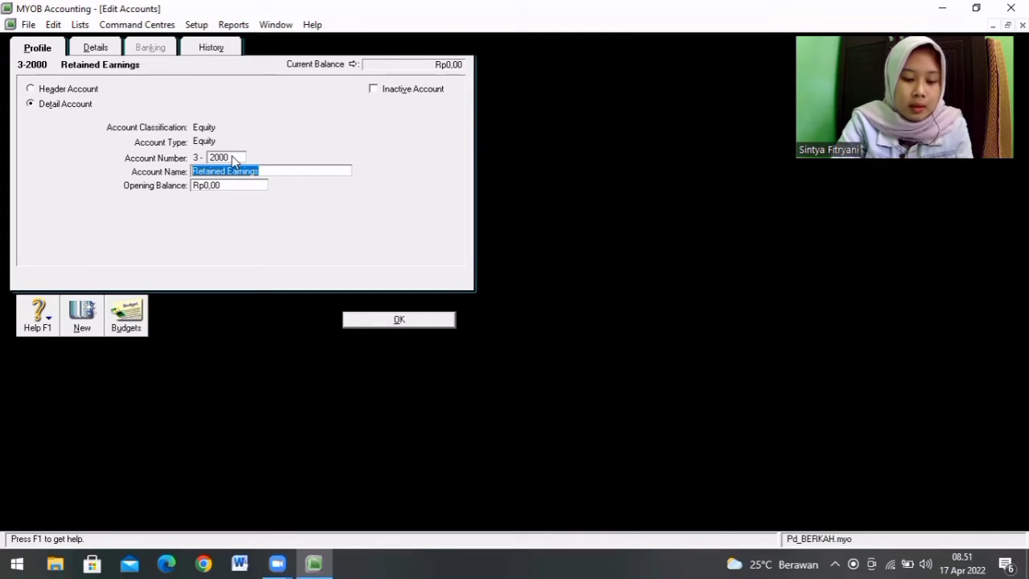
text(Laba D)
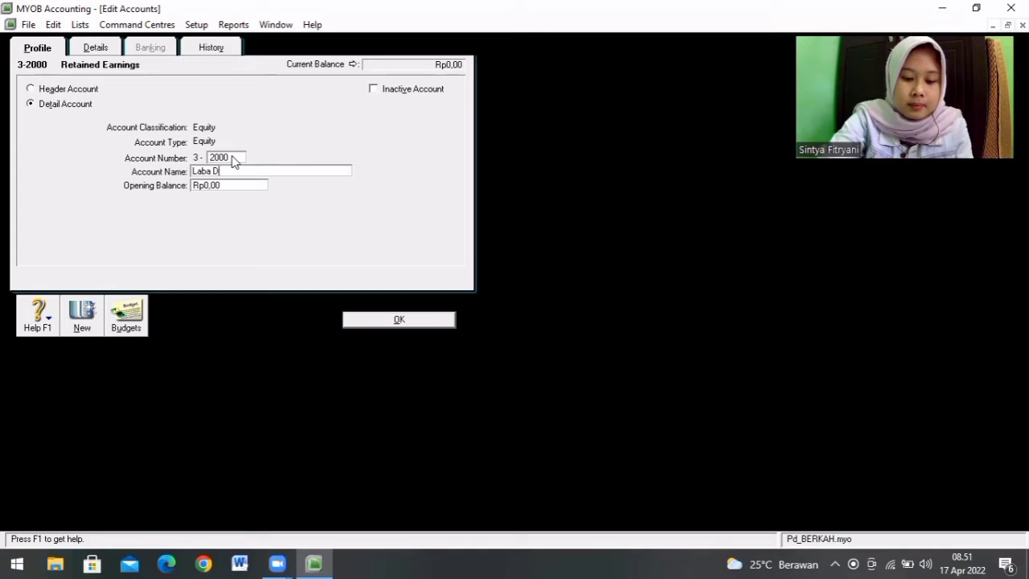
text(itah)
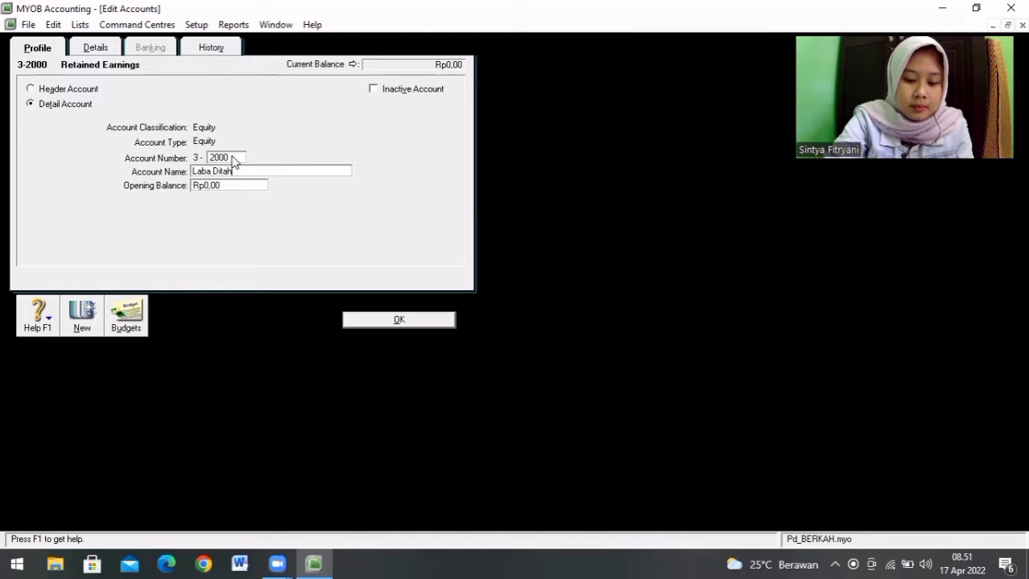
text(an)
click(412, 324)
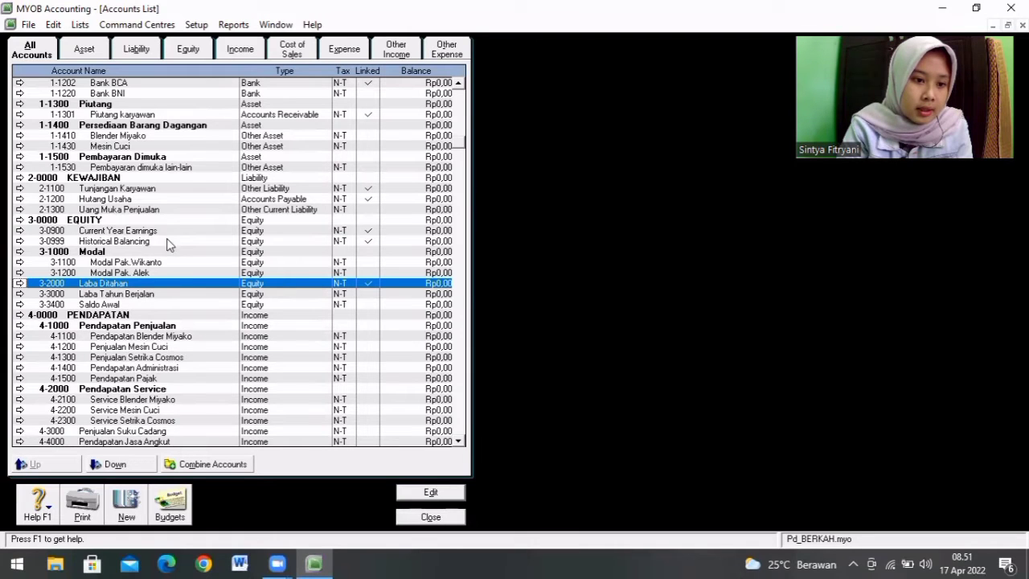
Step: Delete the Laba Tahun Berjalan account 3-3000 from the Accounts List
click(158, 297)
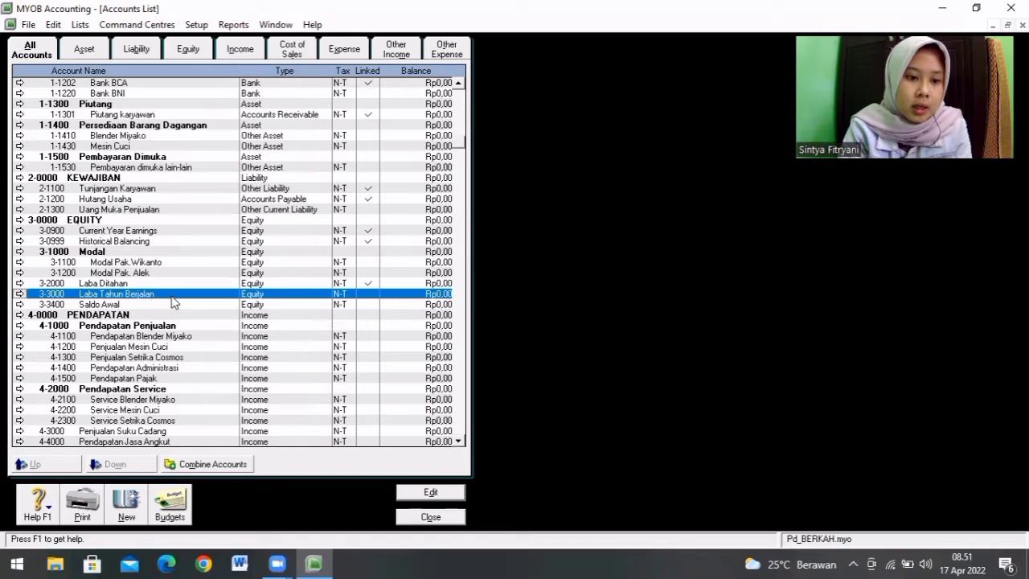
double_click(173, 301)
right_click(184, 259)
click(215, 268)
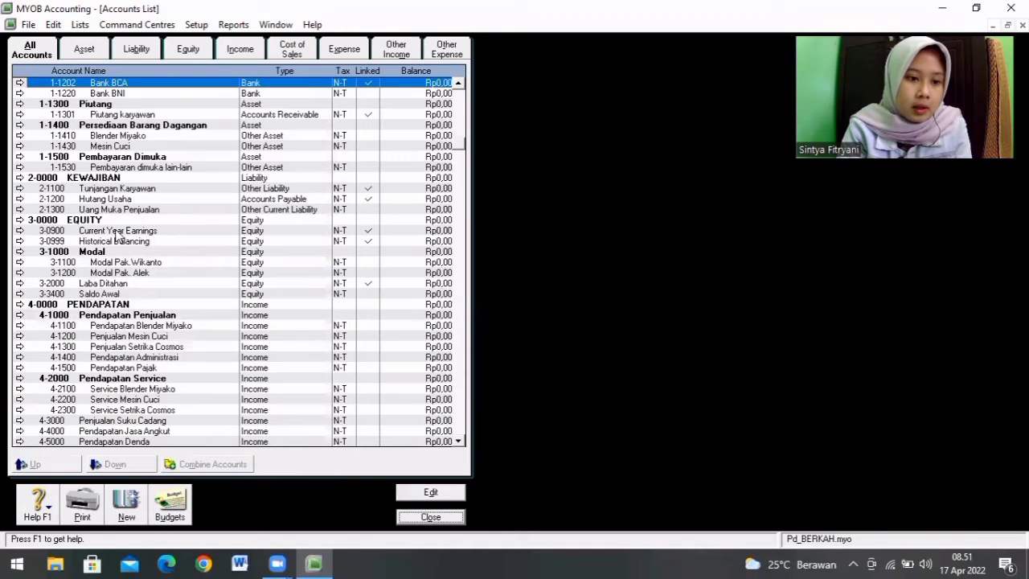
Step: Change the Current Year Earnings account 3-0900 to number 3-3000 with the name Laba Tahun Berjalan
double_click(115, 234)
key(BackSpace)
text(3000)
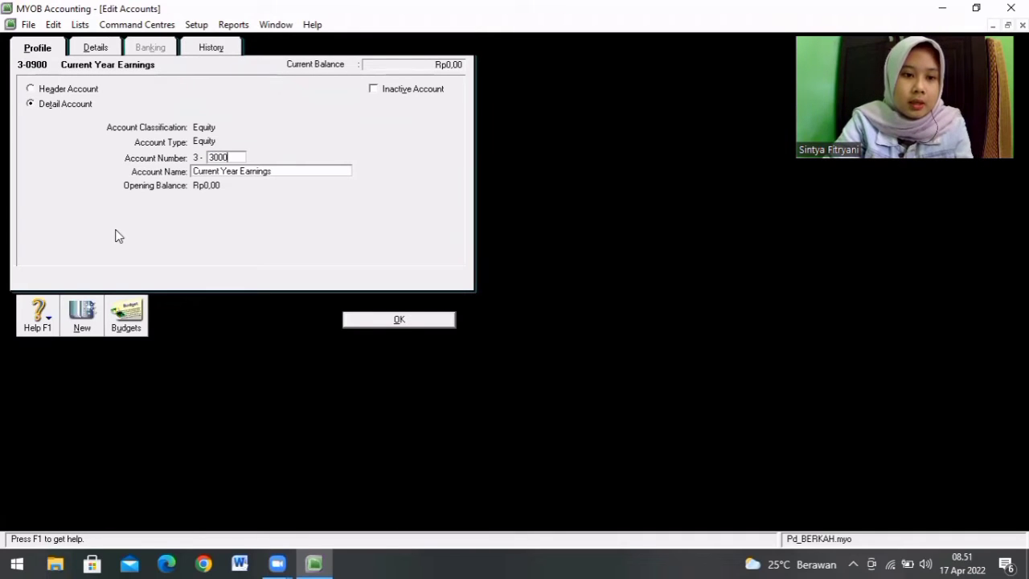
key(Tab)
text(Laba Ta)
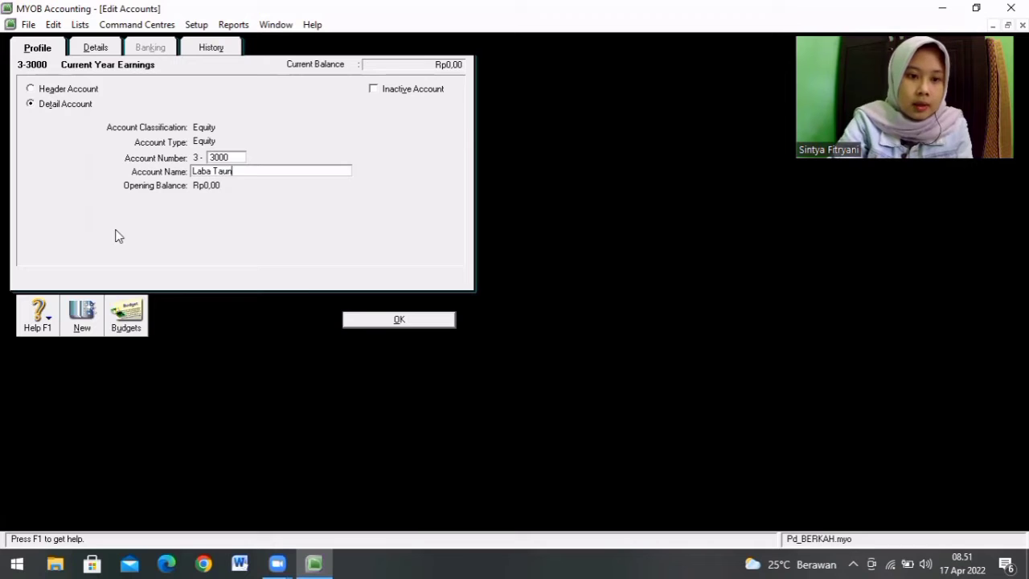
text(hun Berjalan)
click(371, 320)
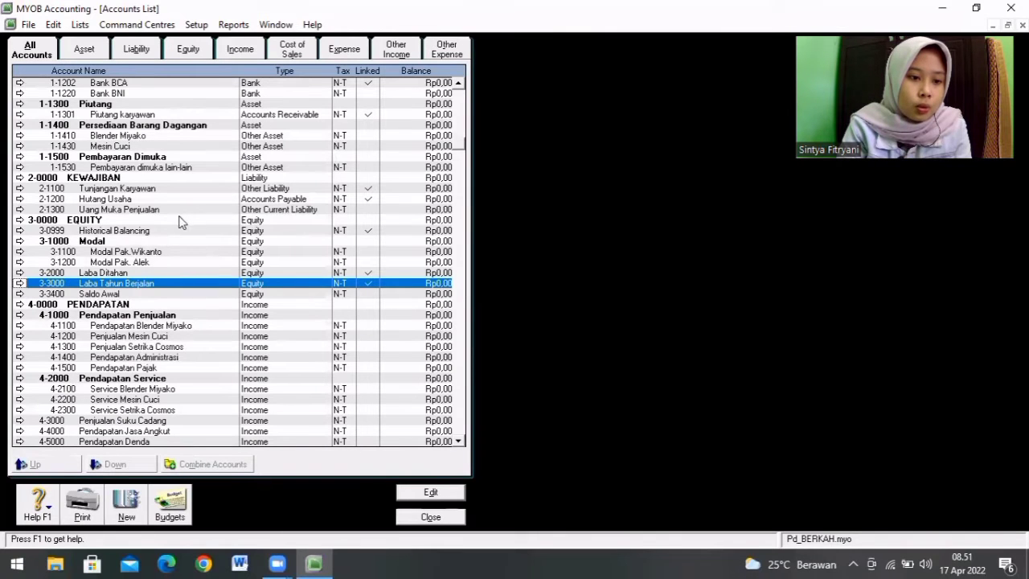
Step: Delete the Saldo Awal account 3-3400 from the Accounts List
click(155, 231)
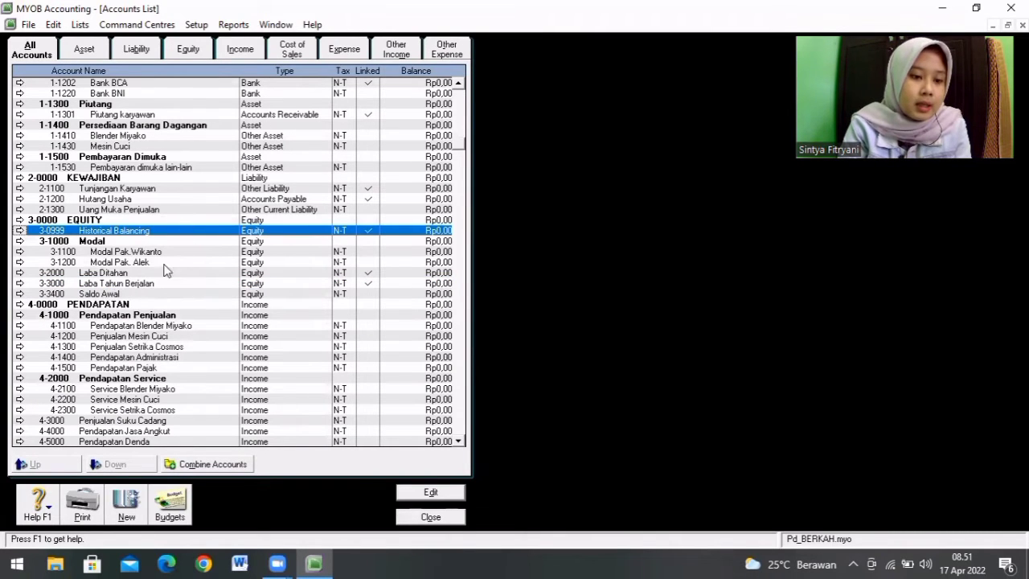
click(143, 295)
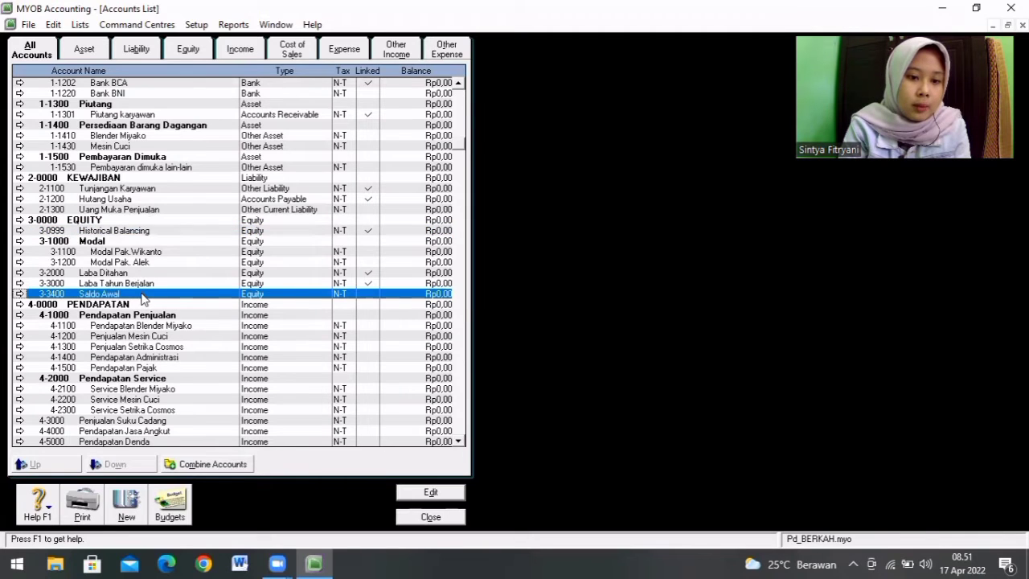
double_click(144, 296)
right_click(140, 295)
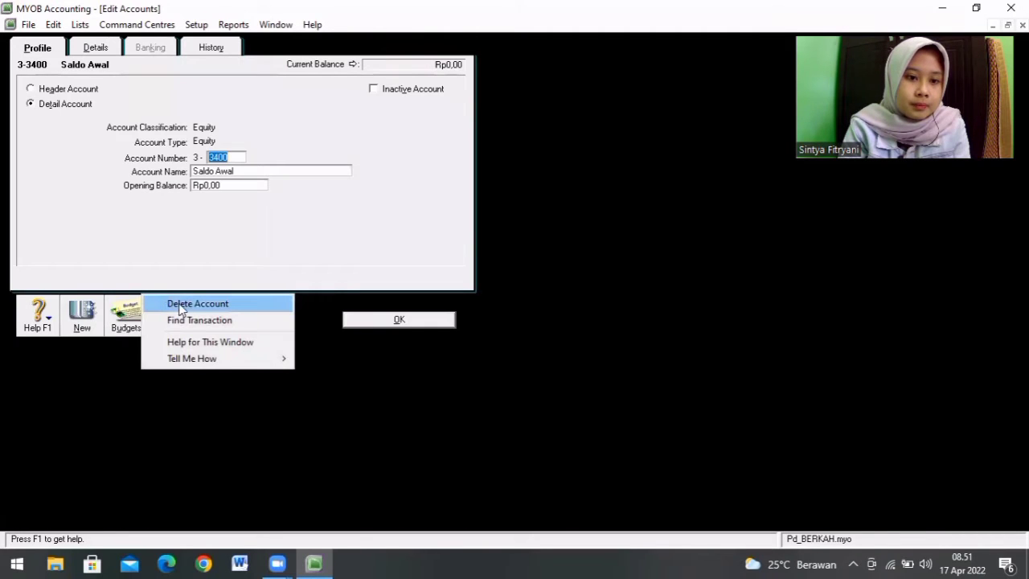
click(201, 303)
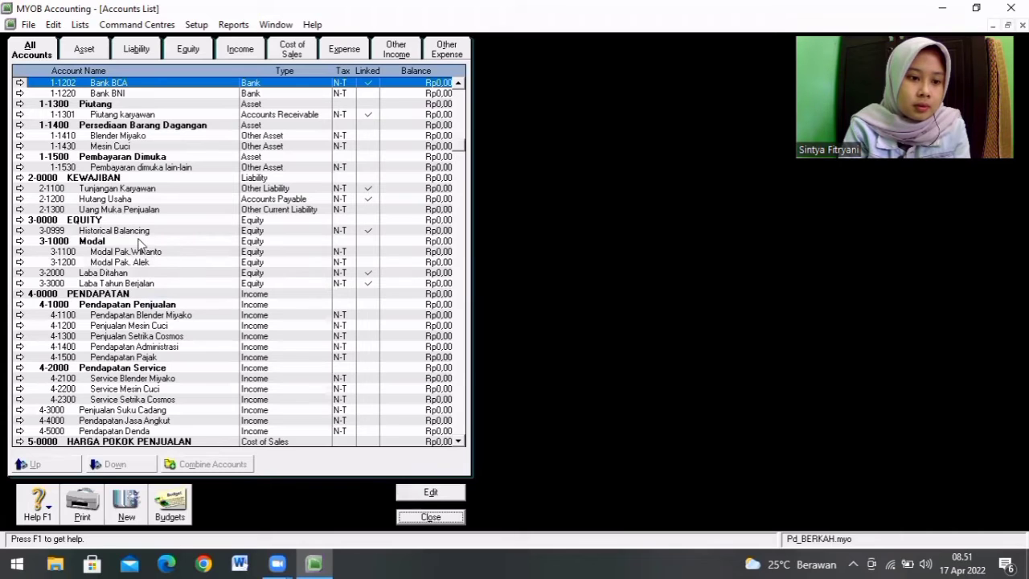
Step: Change the Historical Balancing account 3-0999 to number 3-3400 with the name Selisih Saldo
click(139, 232)
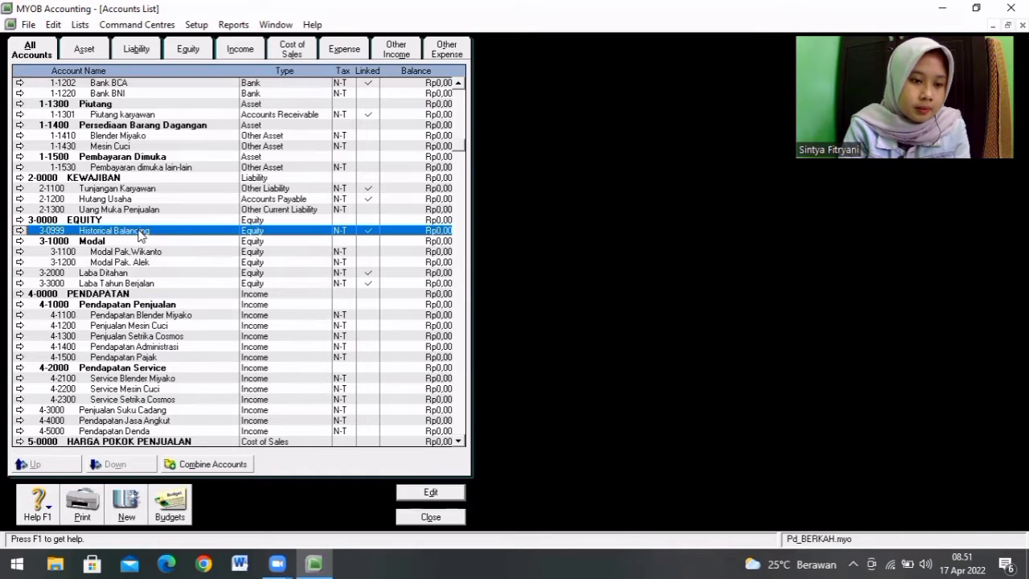
double_click(140, 232)
key(BackSpace)
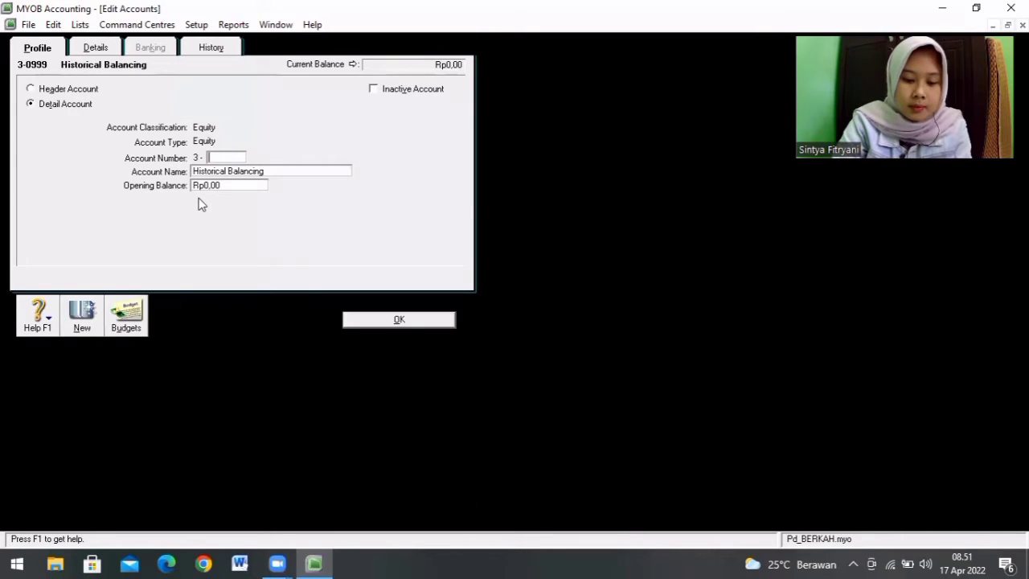
text(3400)
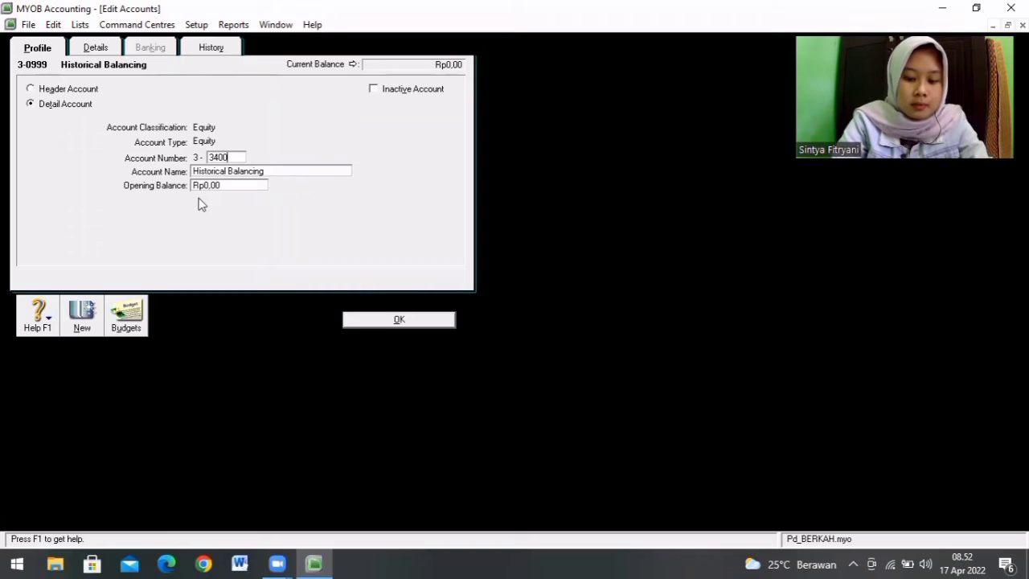
key(Tab)
text(Se)
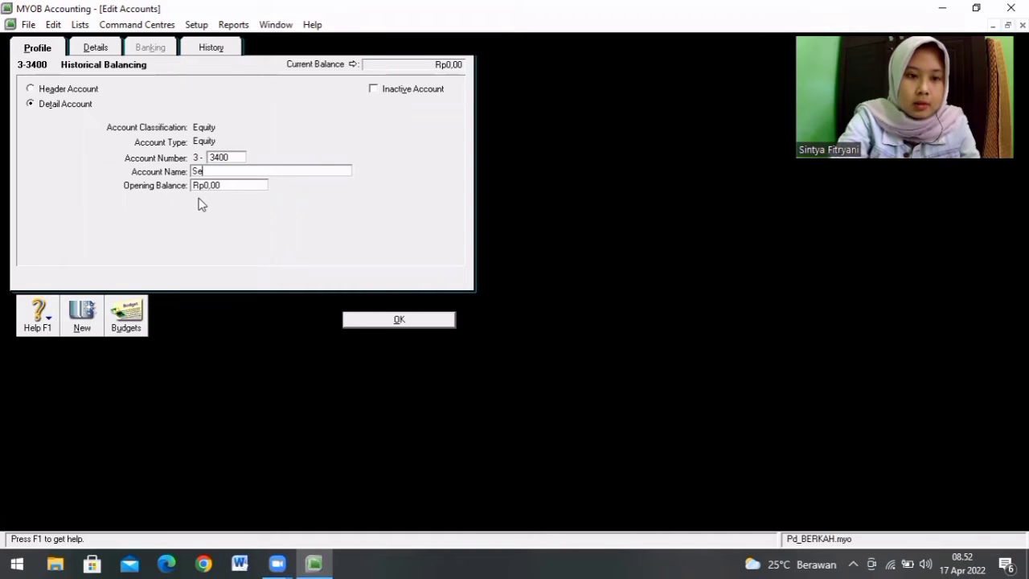
text(lis)
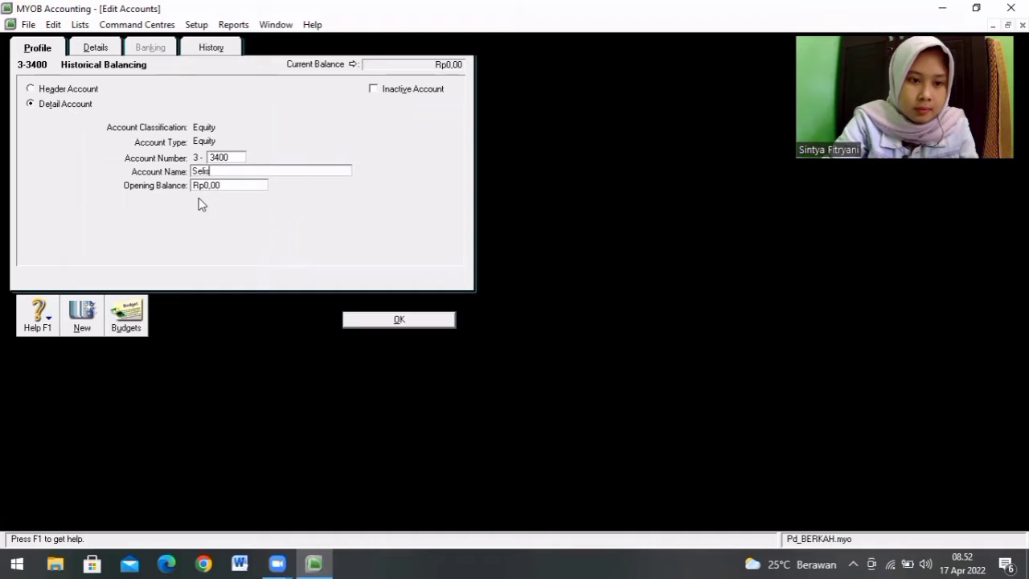
text(ihh S)
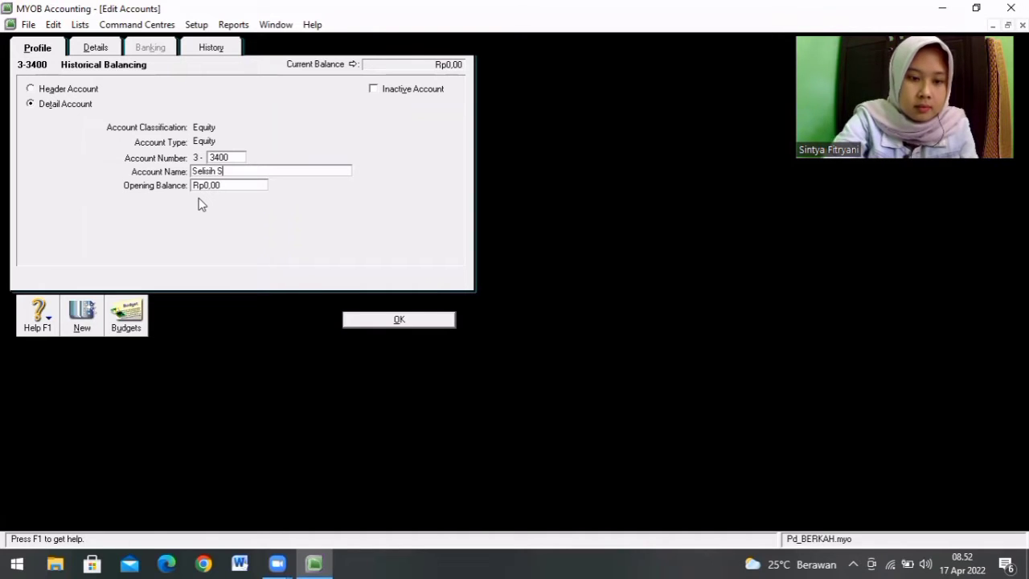
text(aldo)
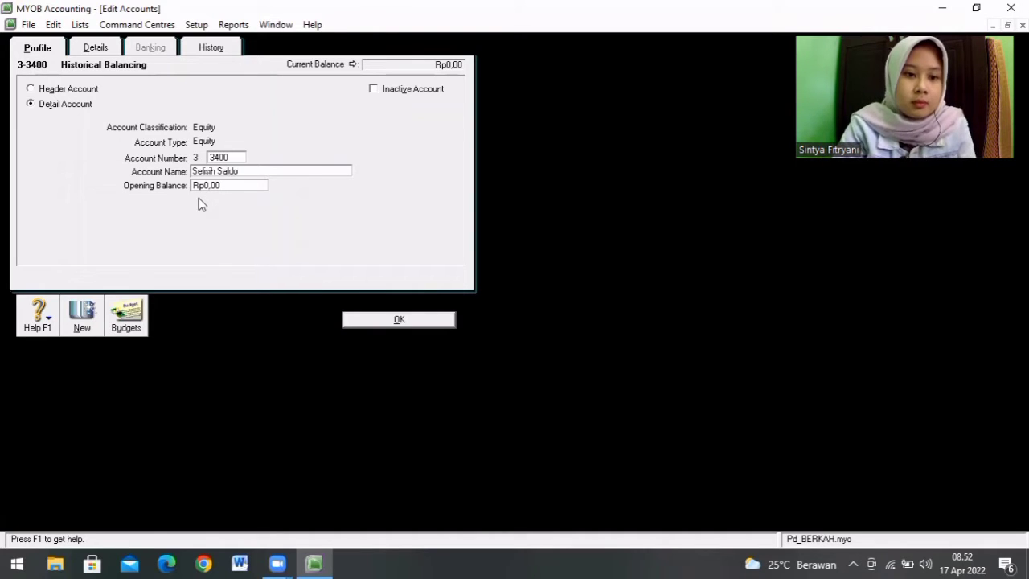
click(387, 317)
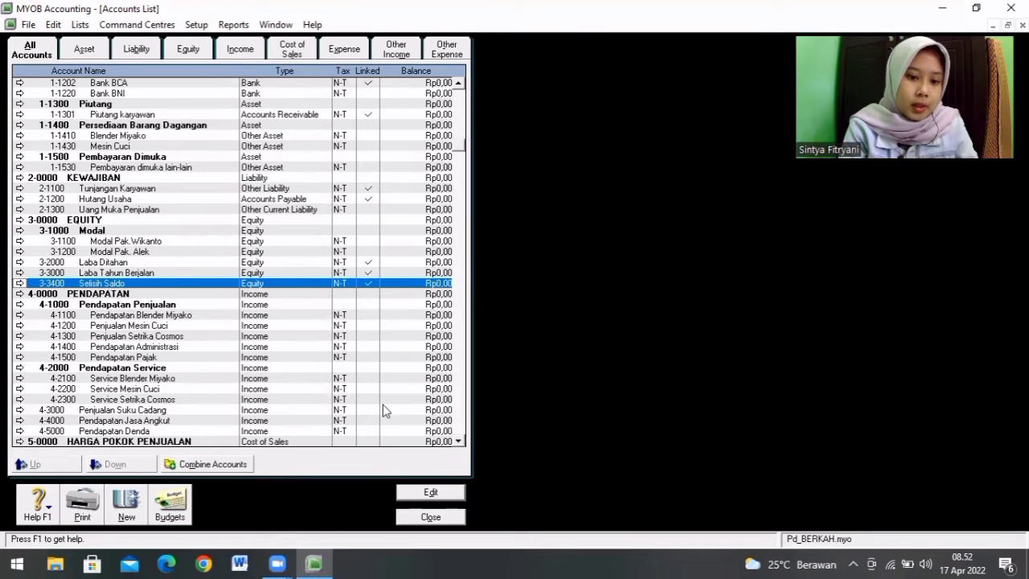
Step: Change the Wages & Salaries account 6-0100 to number 6-1901 with the name Gaji & Upah
click(460, 442)
click(460, 443)
click(460, 443)
click(460, 442)
click(460, 443)
click(459, 442)
click(460, 442)
click(460, 442)
click(460, 442)
click(460, 442)
click(460, 442)
click(460, 443)
click(459, 442)
click(460, 442)
click(460, 442)
click(460, 442)
click(460, 442)
click(460, 442)
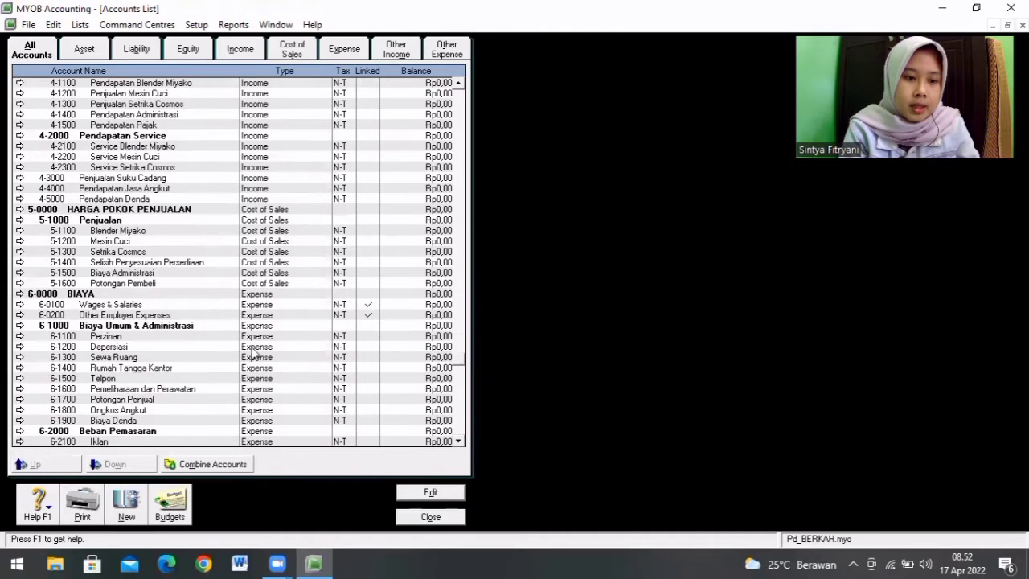
click(143, 307)
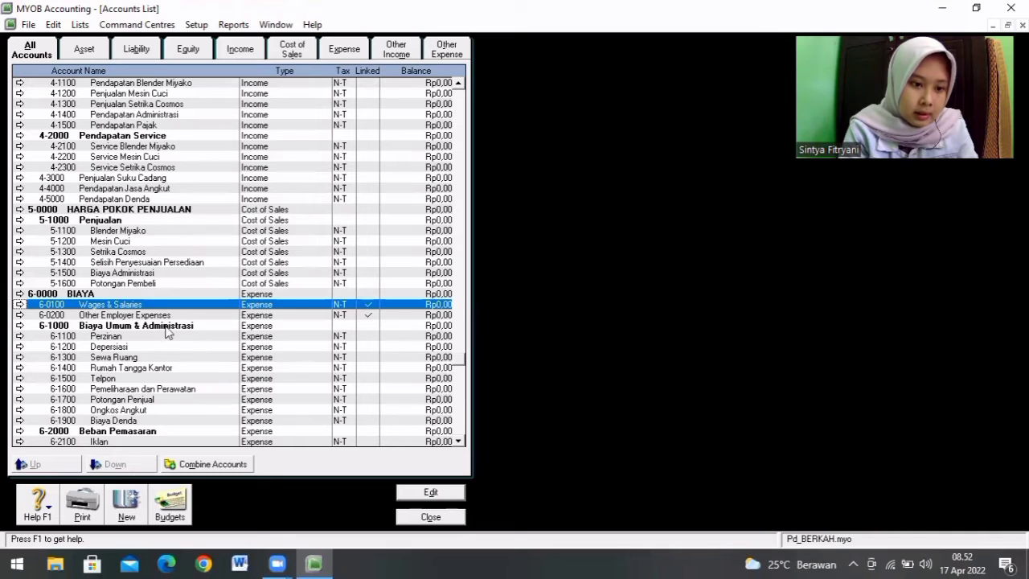
double_click(143, 304)
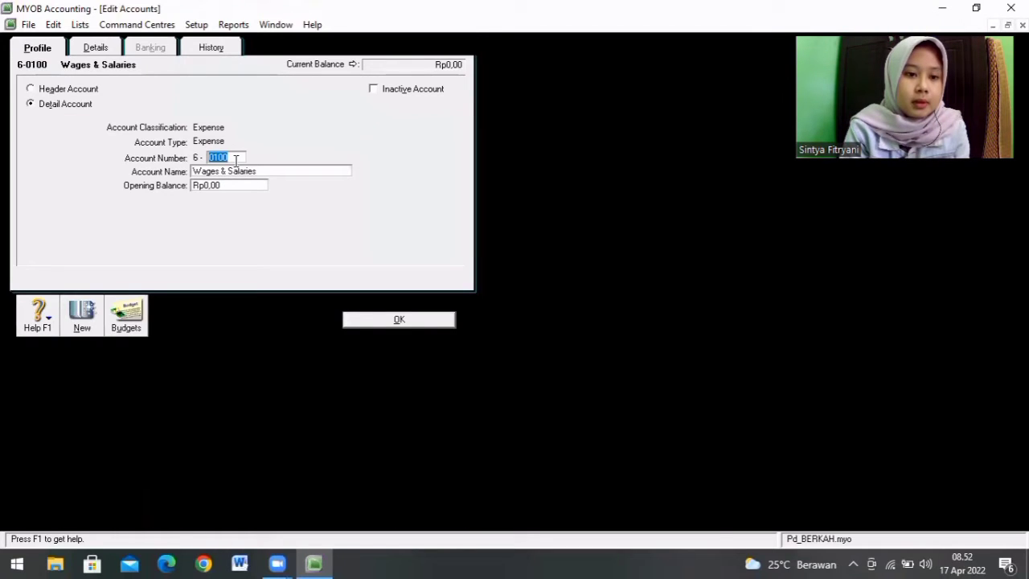
key(BackSpace)
text(1901)
key(Tab)
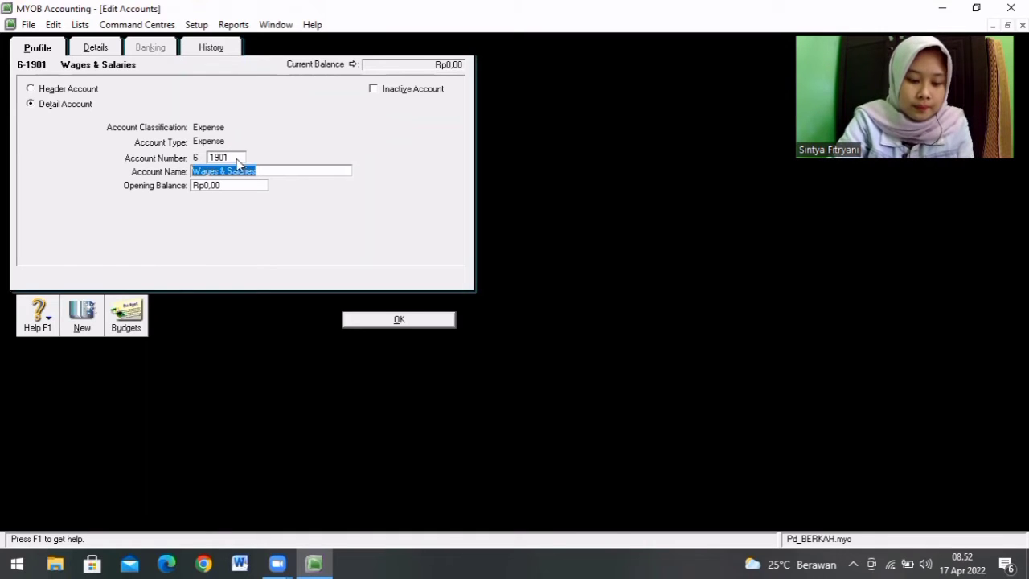
text(Gaji)
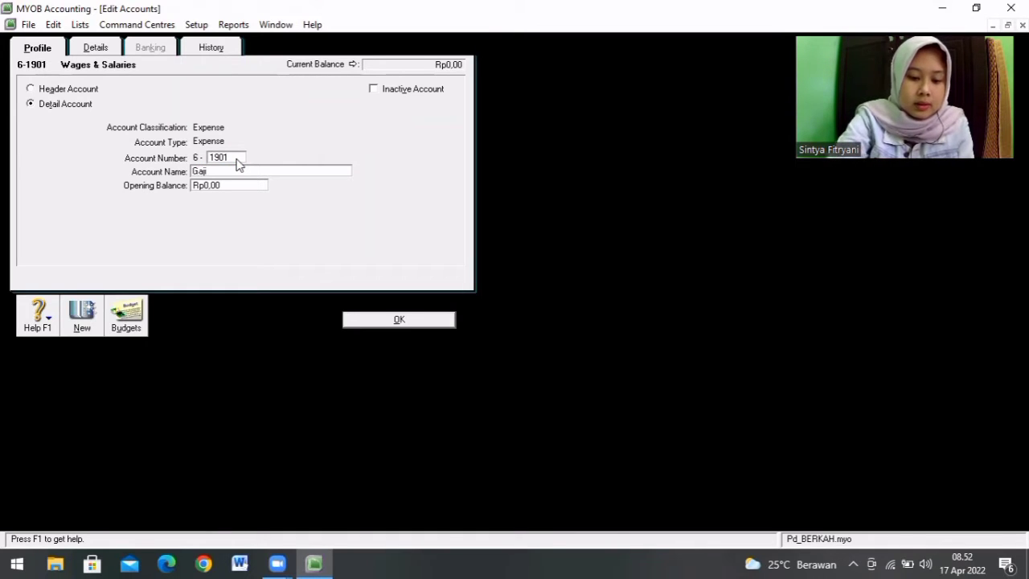
text( 7 Upa)
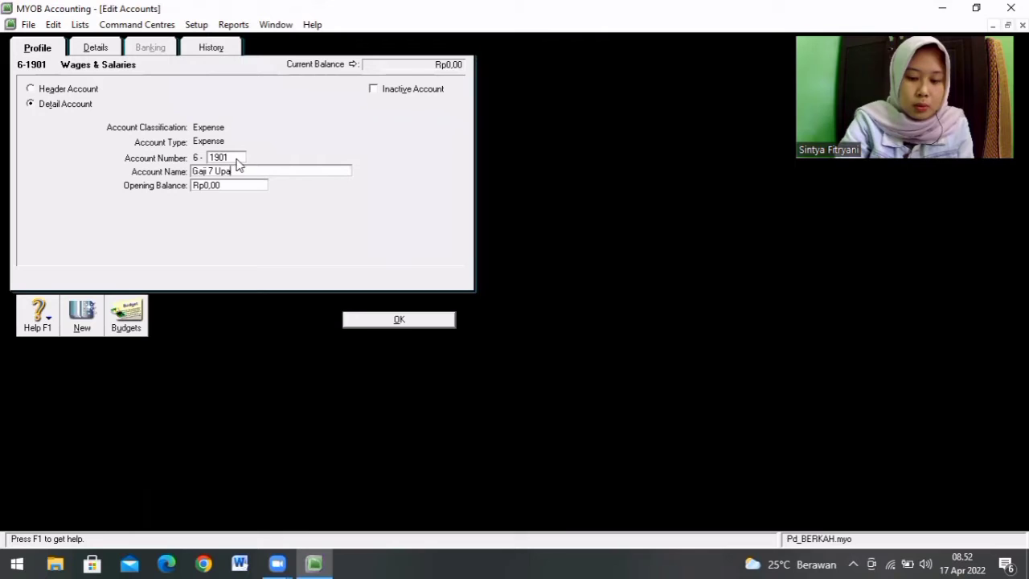
key(BackSpace)
key(BackSpace)
key(BackSpace)
key(BackSpace)
key(BackSpace)
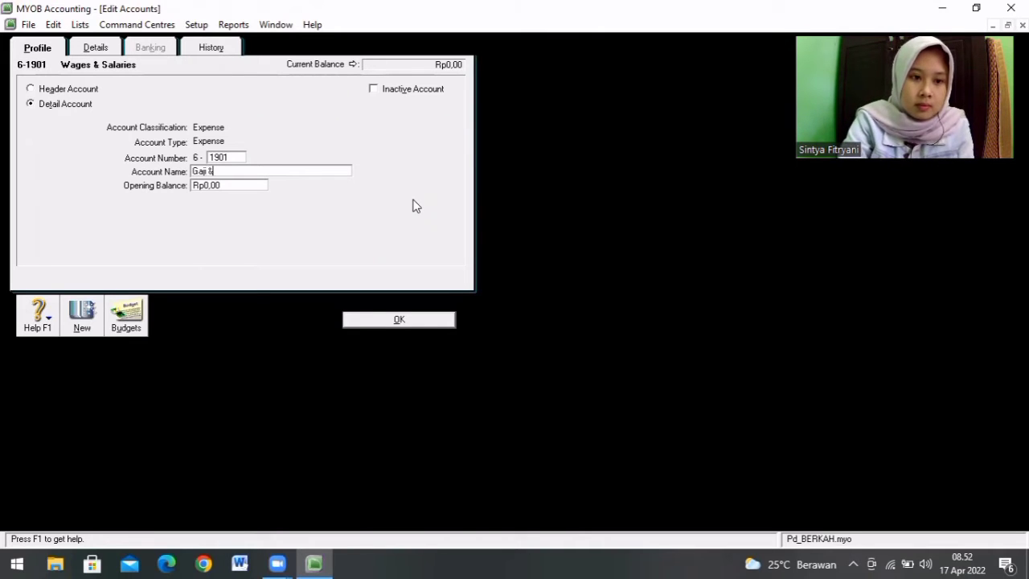
text(Upah)
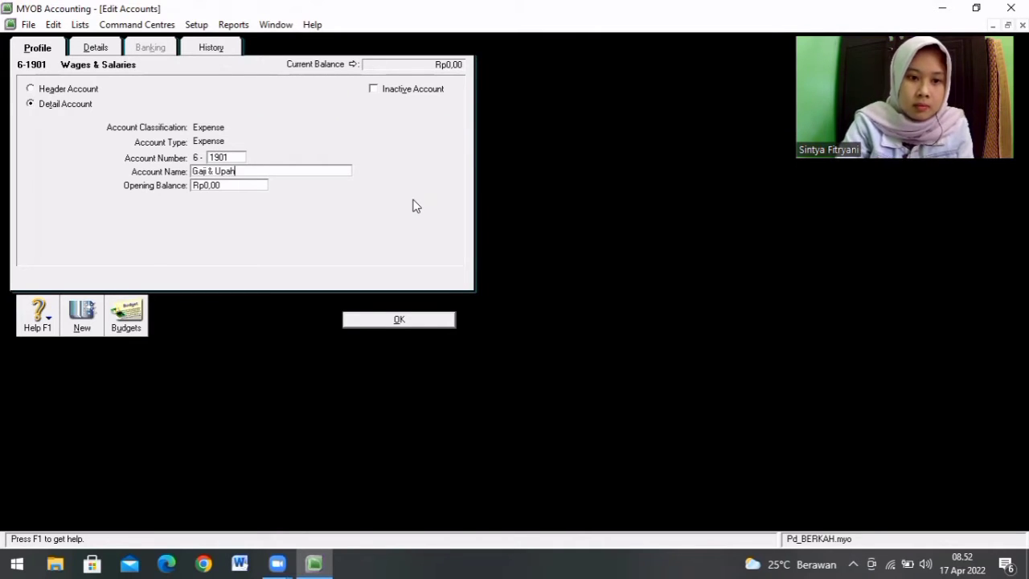
click(405, 316)
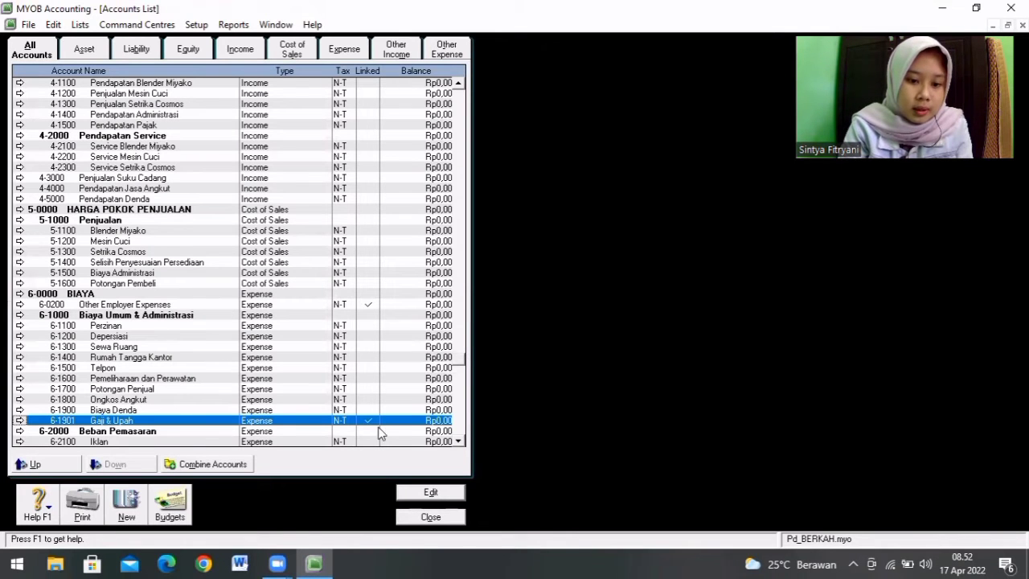
Step: Change the Other Employer Expenses account 6-0200 to number 6-1902 with the name Biaya Karyawan Lainnya
click(191, 308)
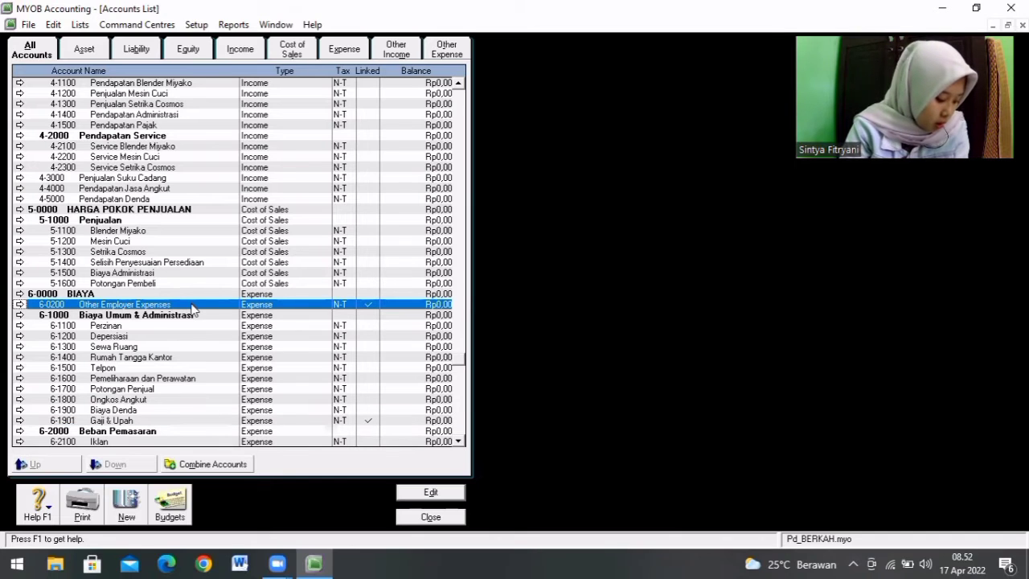
double_click(191, 306)
text(10)
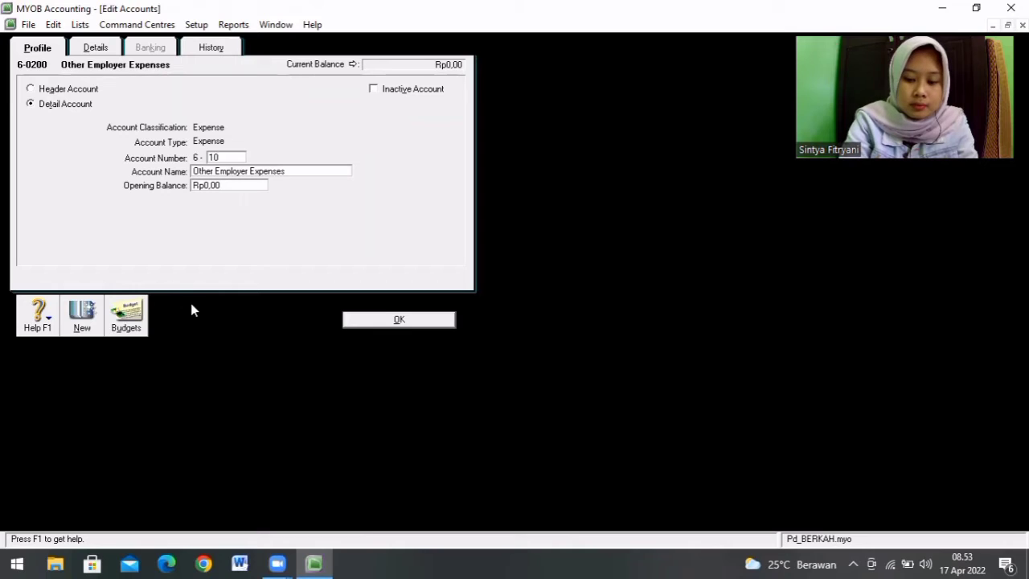
key(BackSpace)
text(901)
key(Tab)
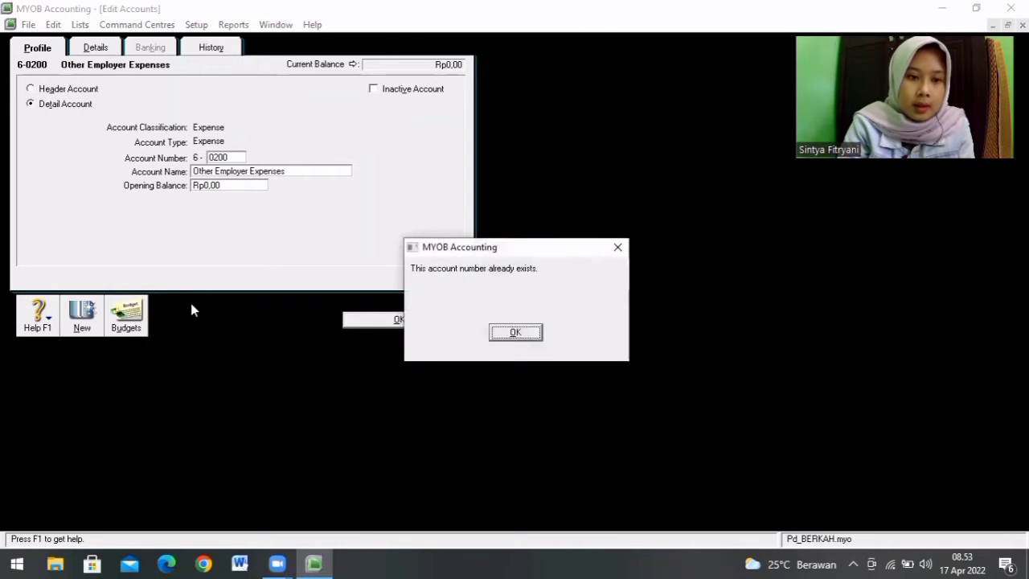
click(516, 332)
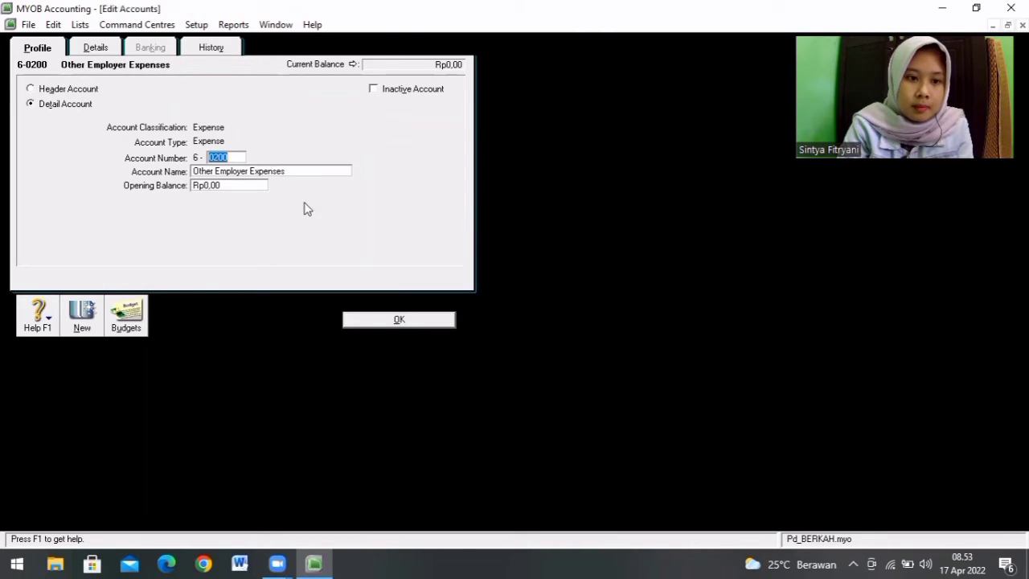
key(BackSpace)
text(190)
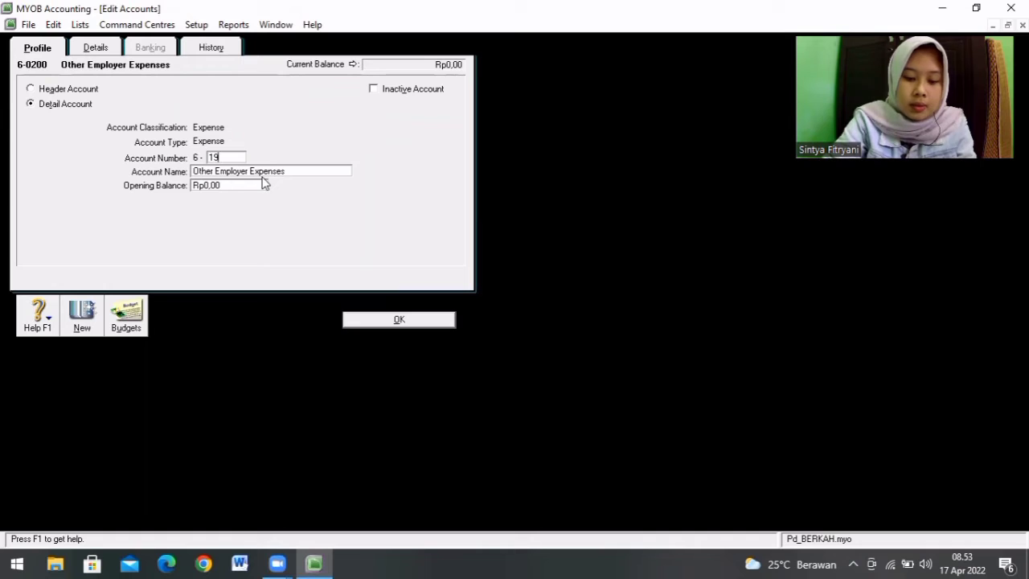
key(Tab)
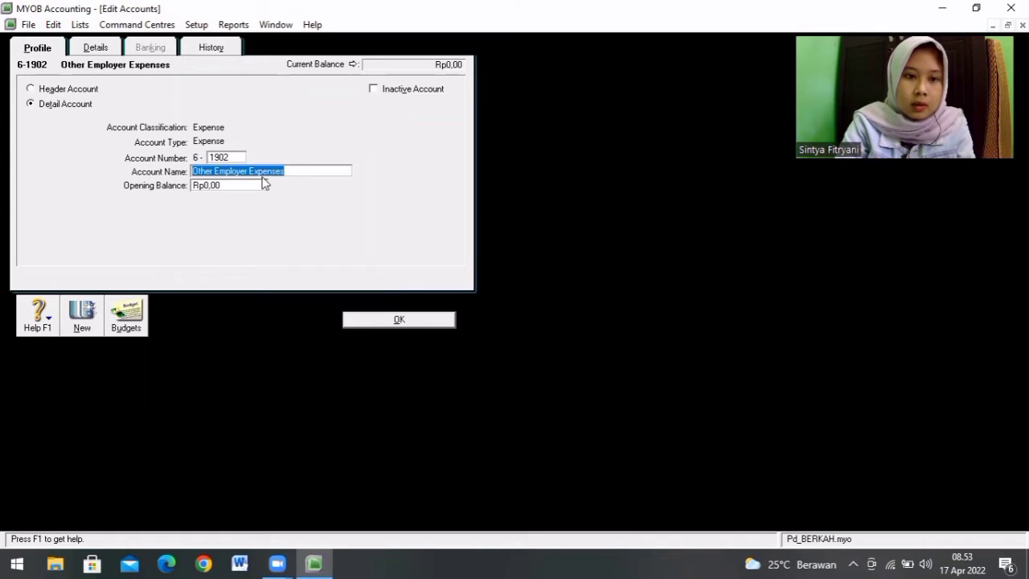
text(B)
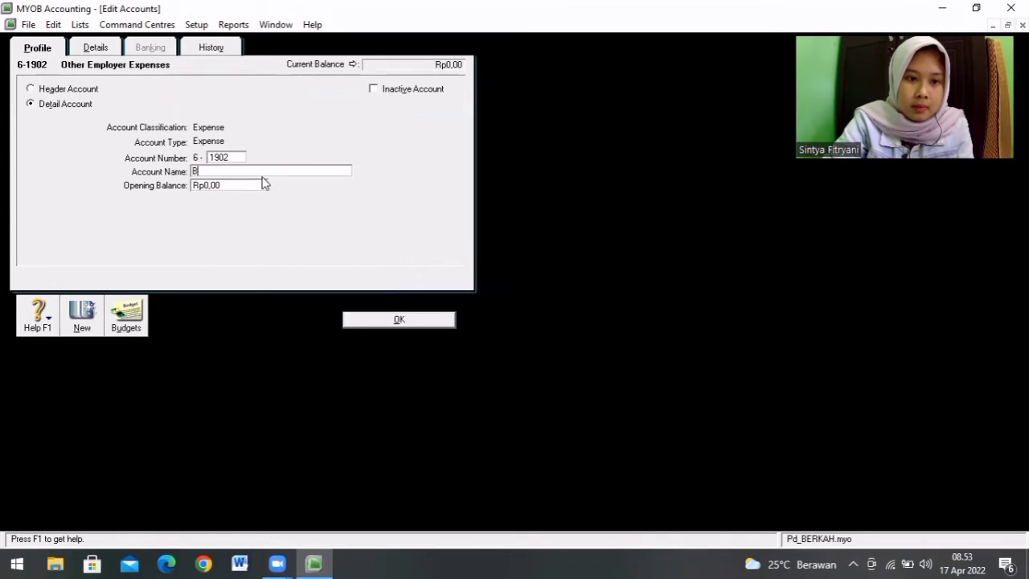
text(iaya K)
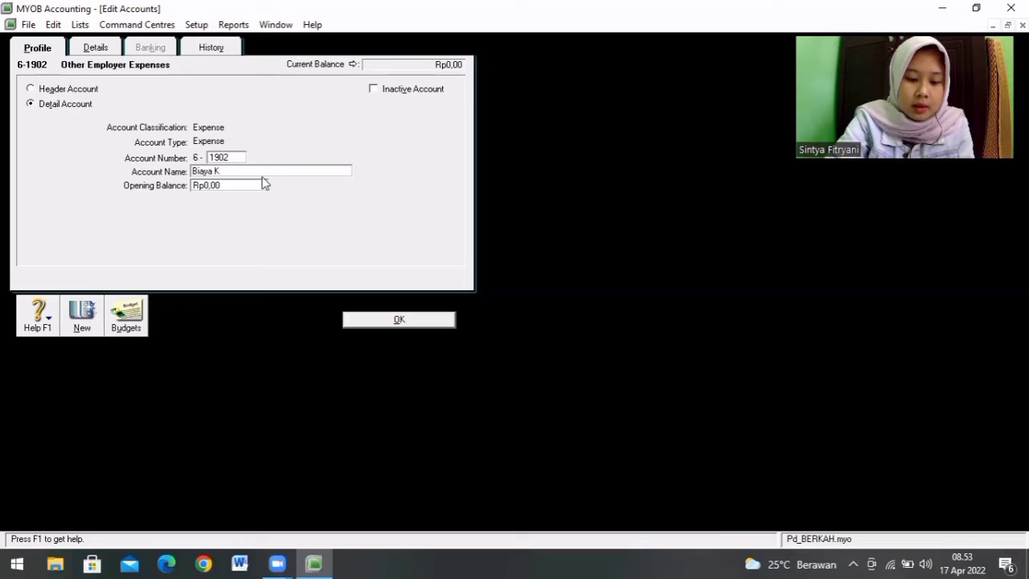
text(aryaw)
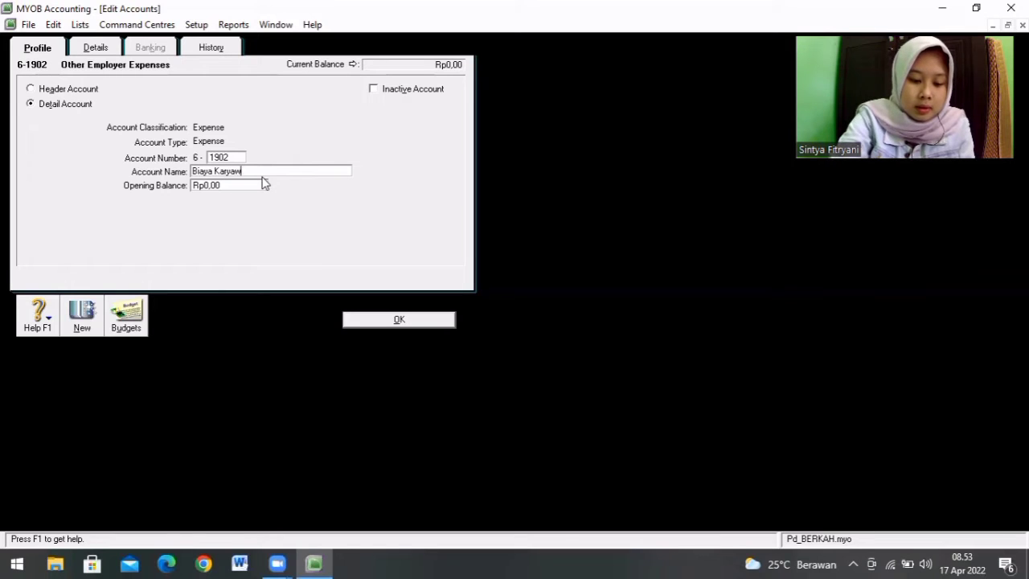
text(an Lainnya)
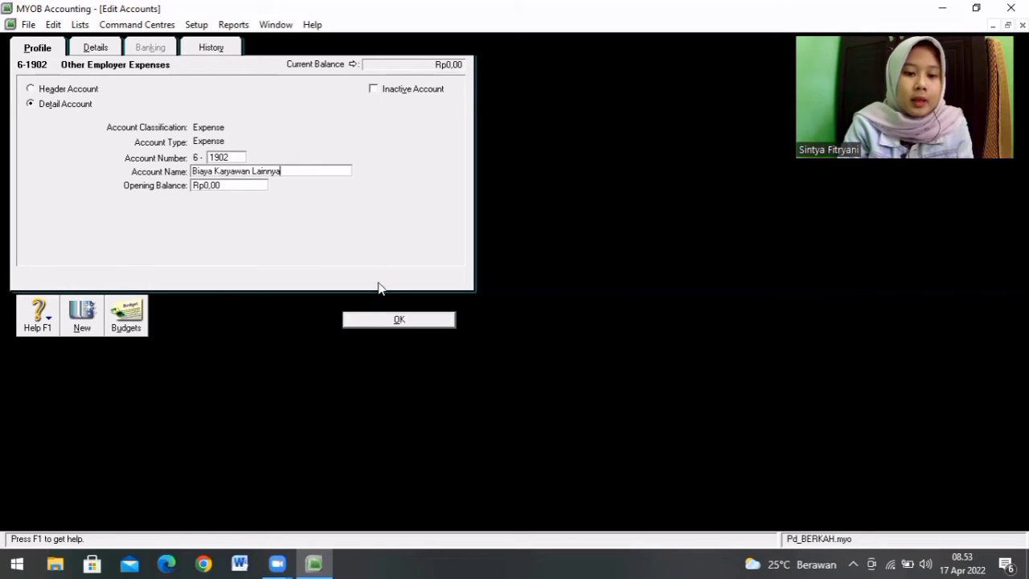
click(399, 319)
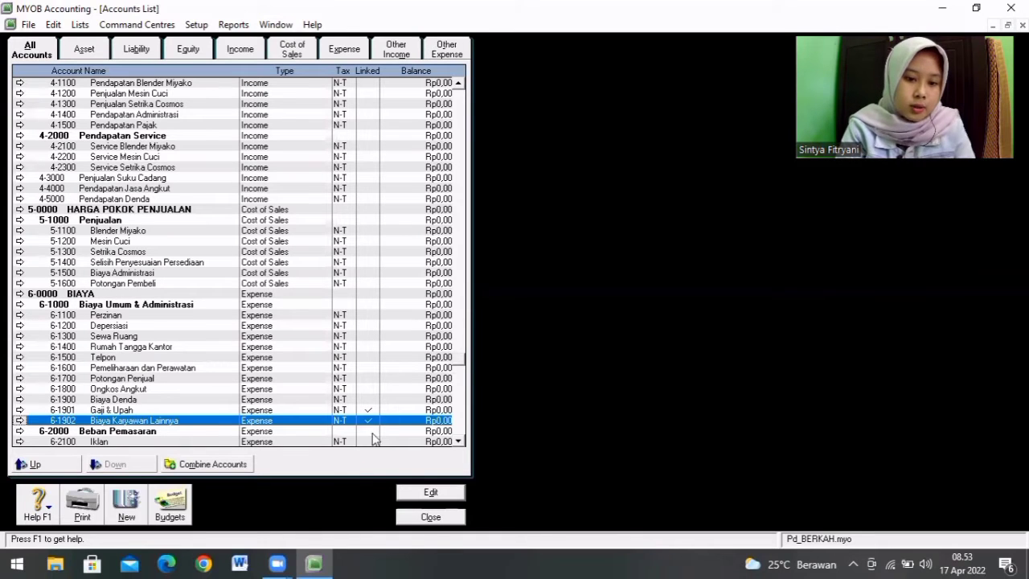
scroll(462, 441, down, 7)
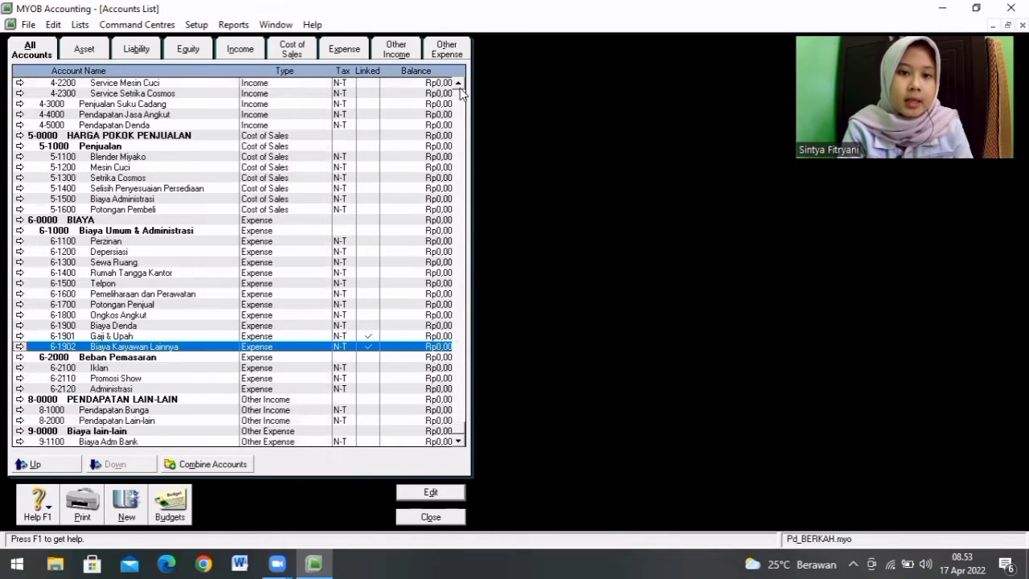
scroll(463, 89, up, 3)
scroll(462, 88, up, 6)
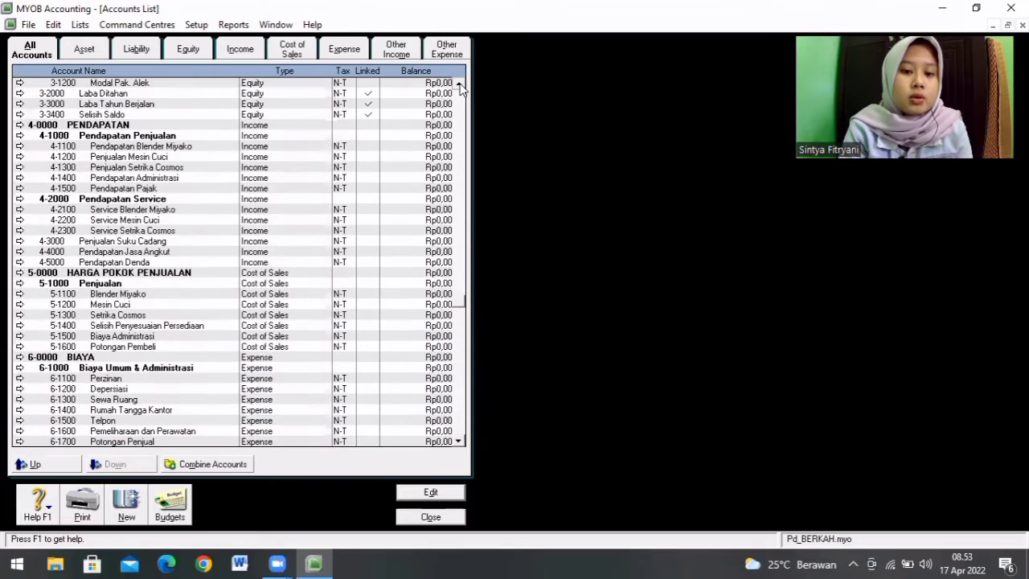
scroll(462, 89, up, 4)
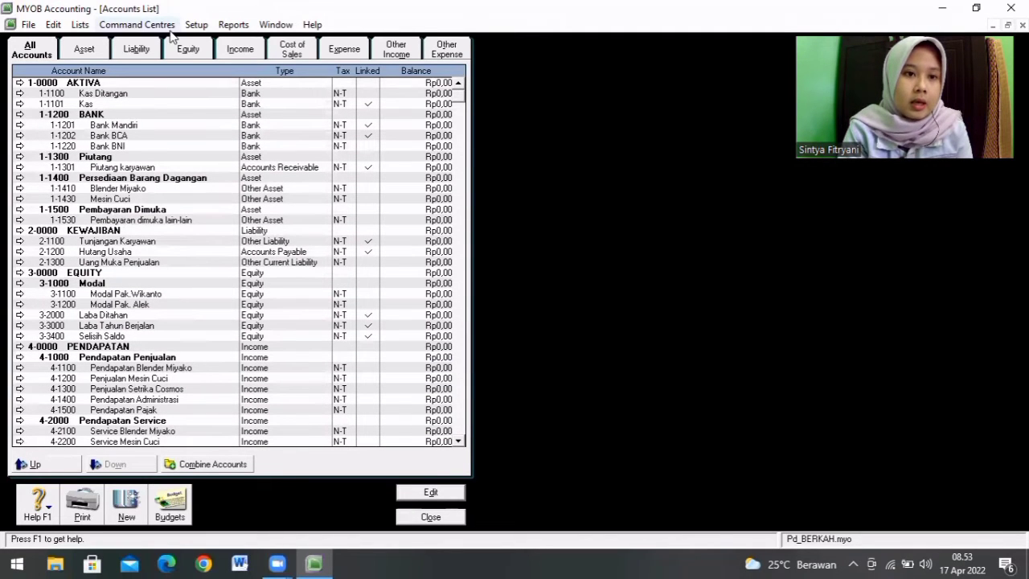
Step: Open the Goods & Services Tax entry in the Tax Code List and change its tax code to PPN
click(82, 26)
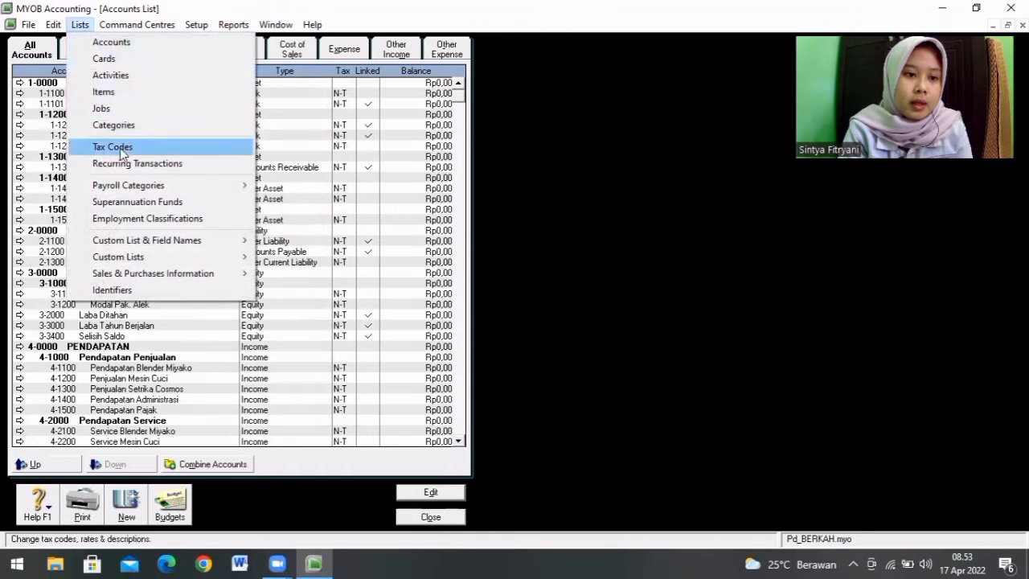
click(121, 147)
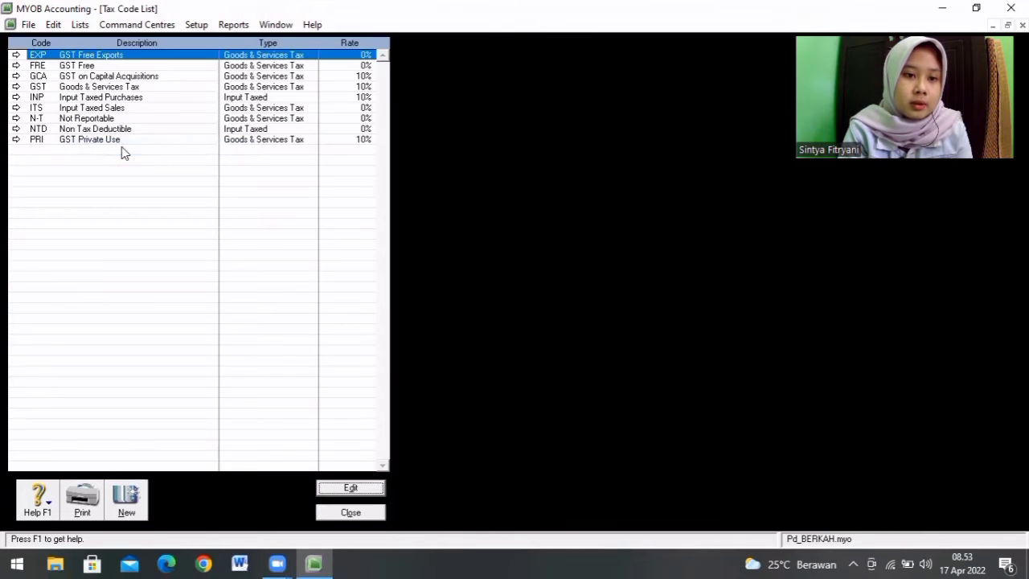
click(111, 88)
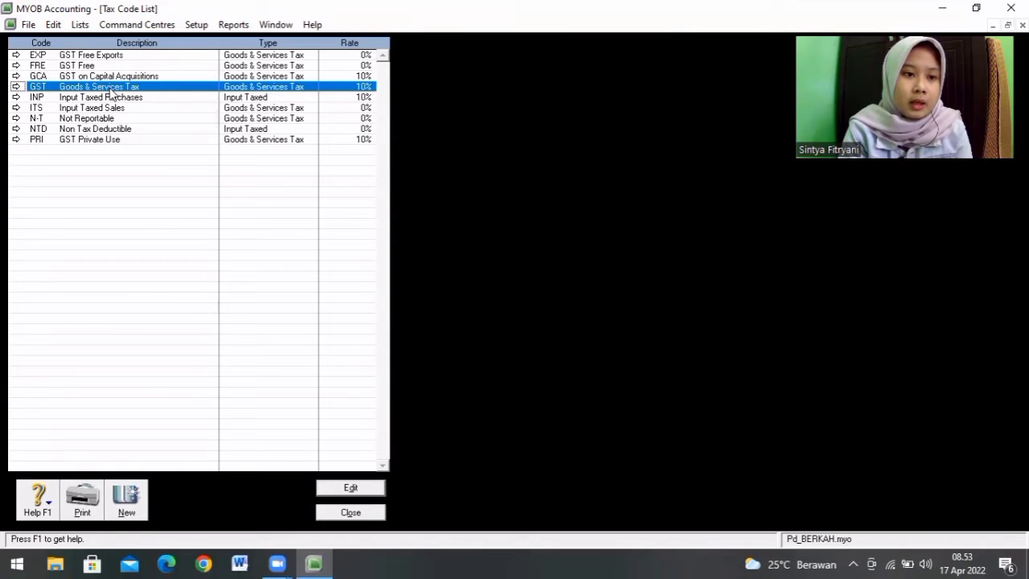
double_click(111, 87)
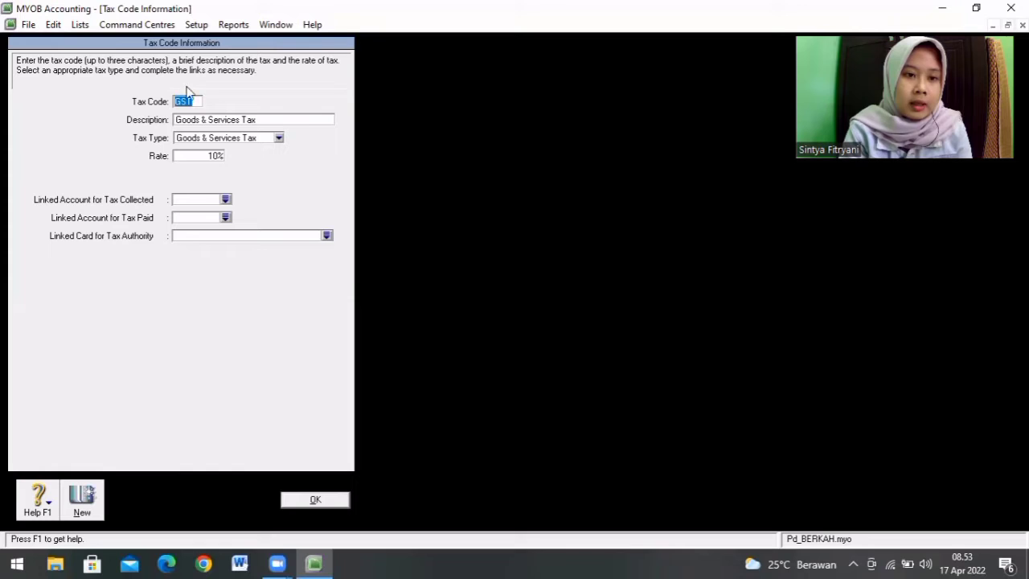
key(BackSpace)
text(PPN)
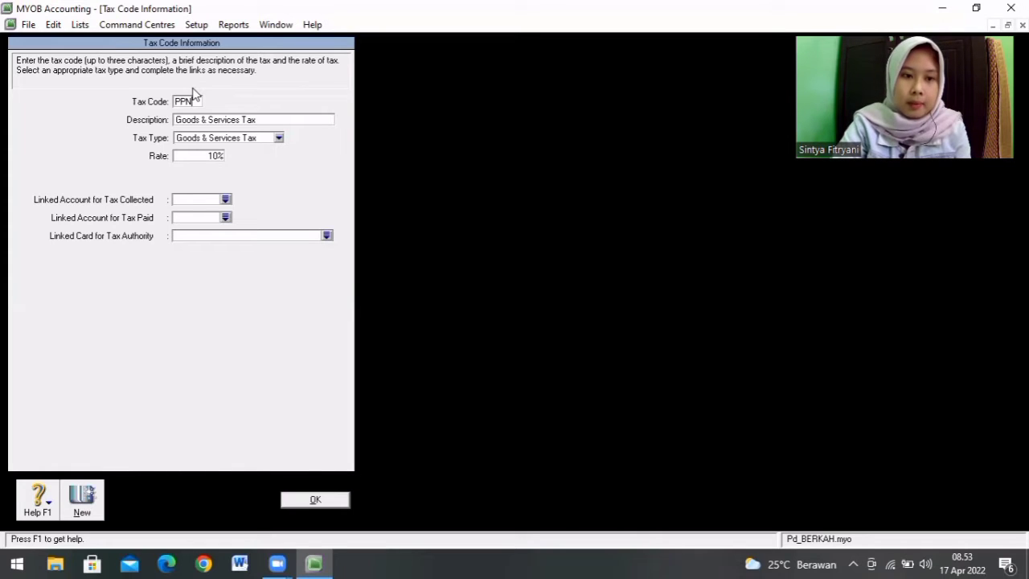
click(211, 121)
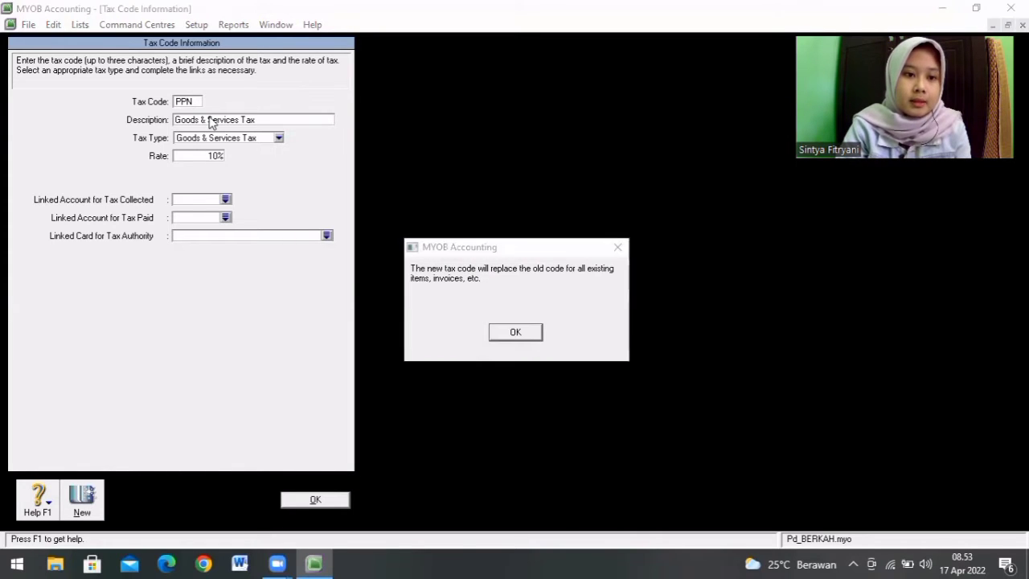
click(518, 333)
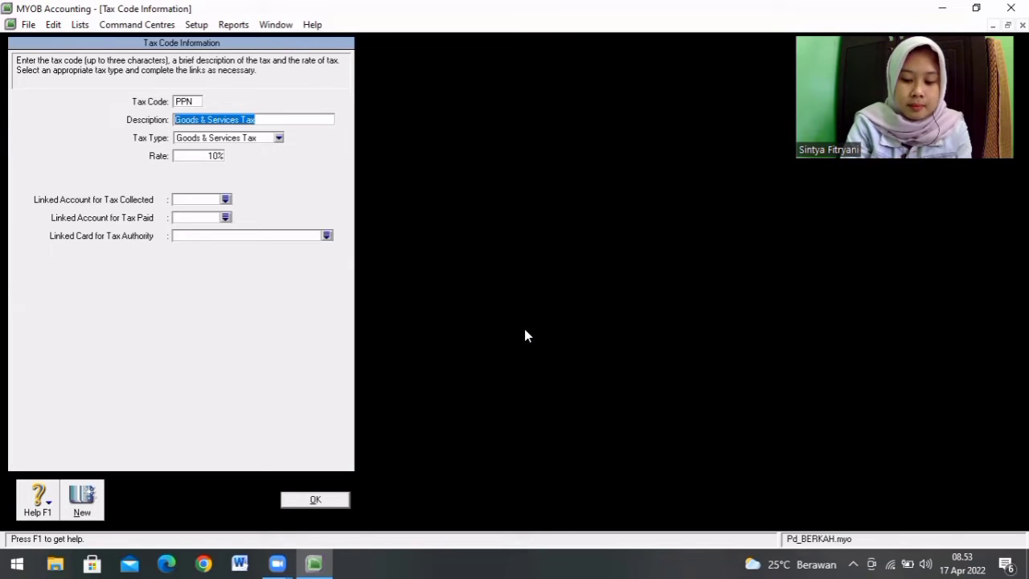
Step: Set the PPN tax code's description to Pajak Pertambahan Nilai
text(pajak Pertambahan Ni)
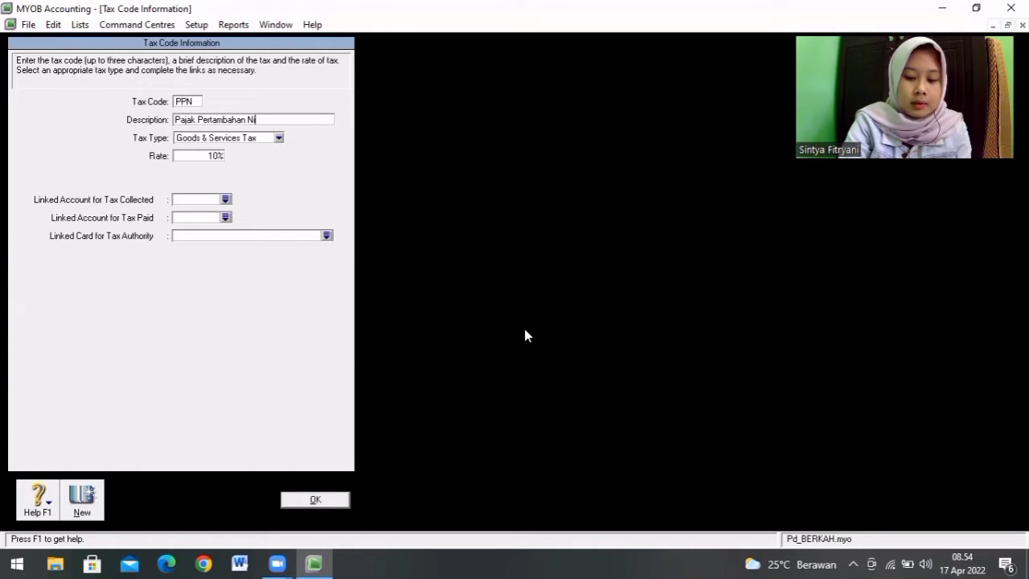
text(lai)
Step: Add a new Other Liability detail account numbered 2-1510 while choosing the tax code's linked account for tax collected
click(226, 200)
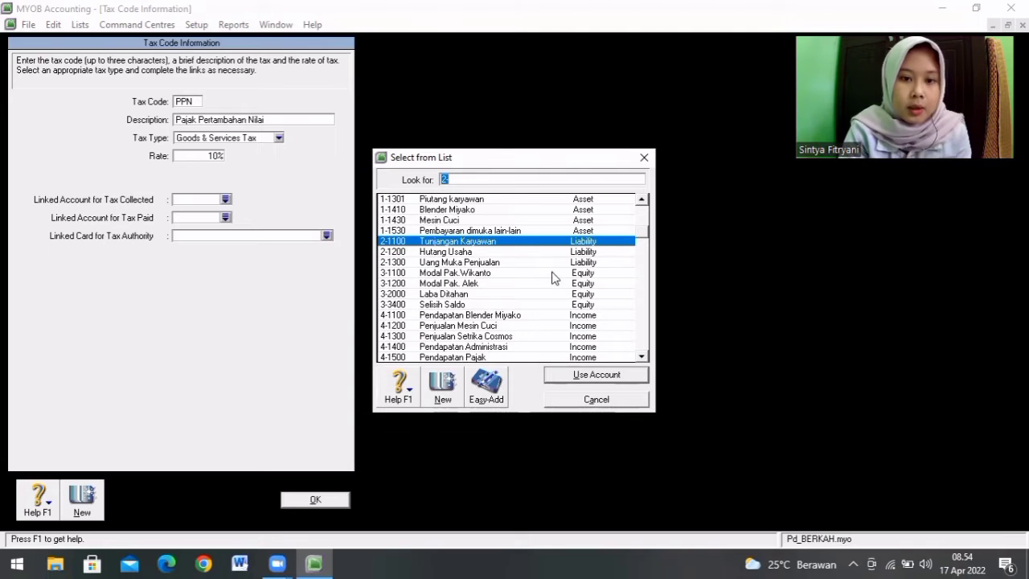
key(BackSpace)
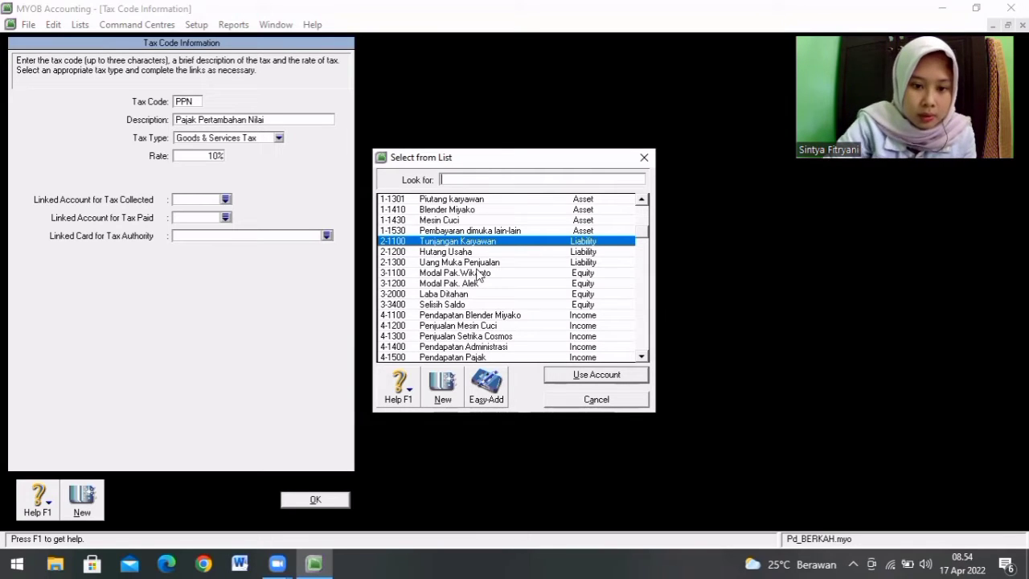
click(439, 388)
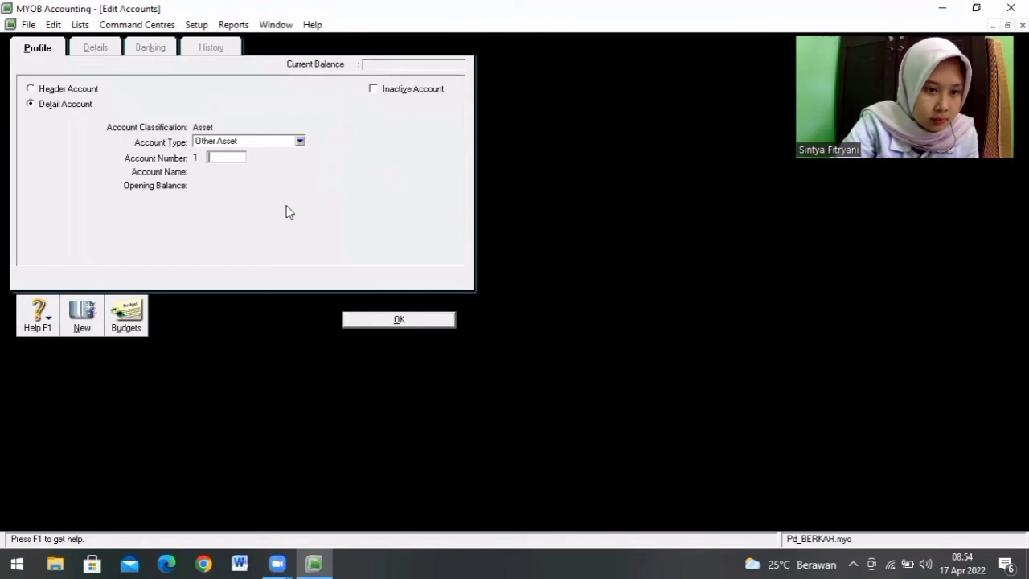
click(299, 141)
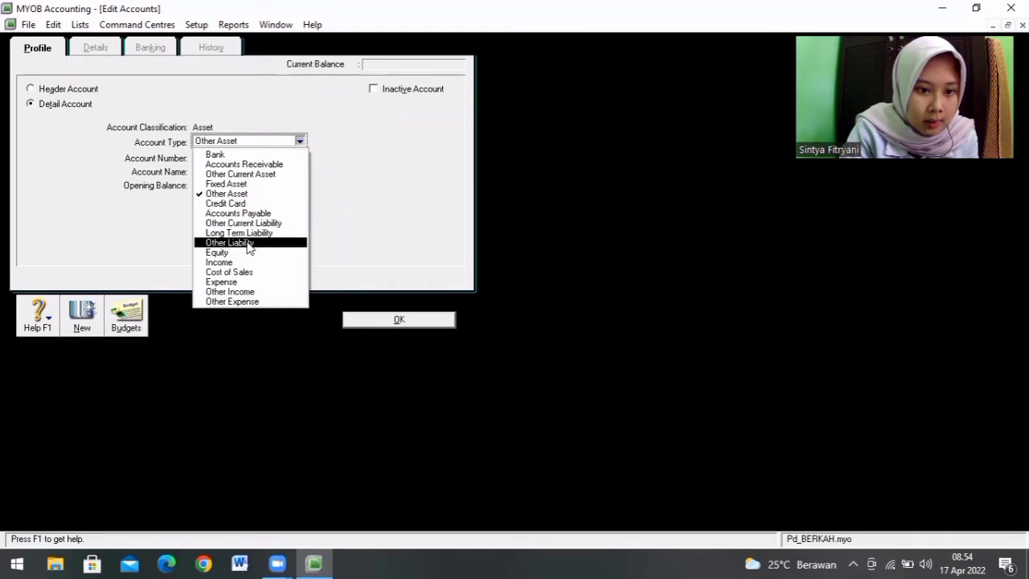
click(241, 242)
click(223, 156)
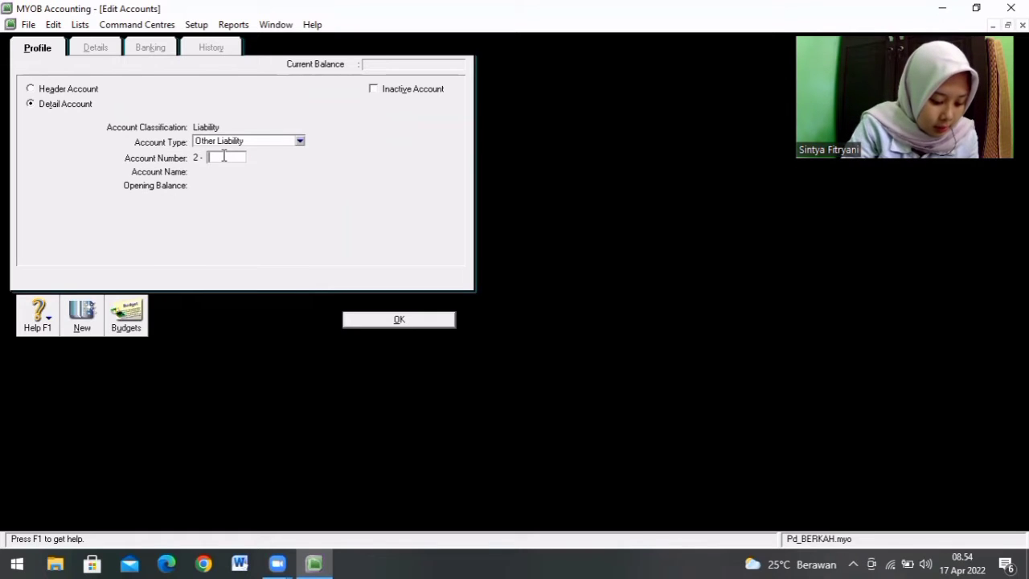
text(1510)
key(Tab)
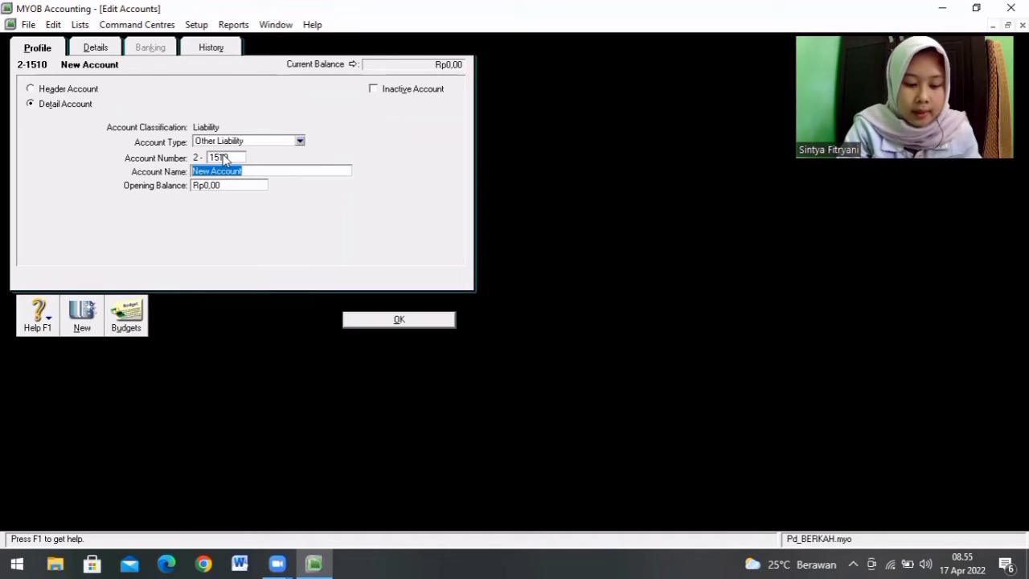
Step: Name account 2-1510 PPN Keluaran and link it to the PPN tax code as the account for tax collected
text(PPN)
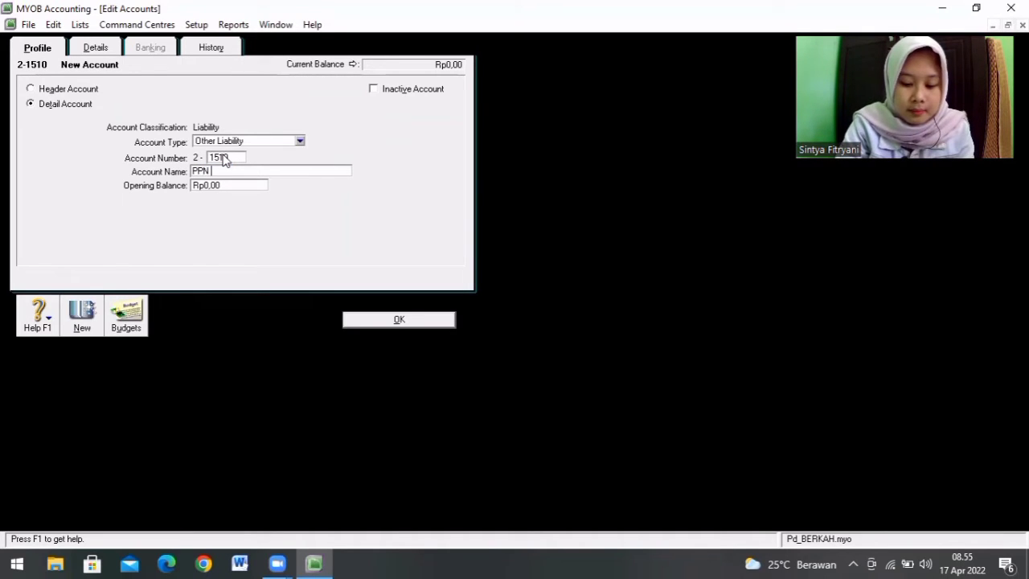
text( Keluaran)
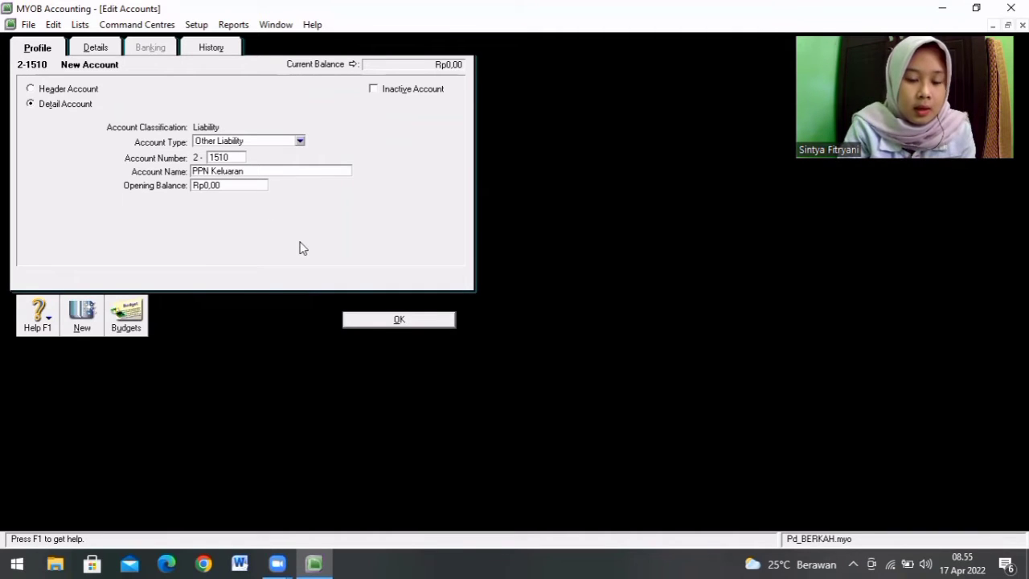
click(412, 321)
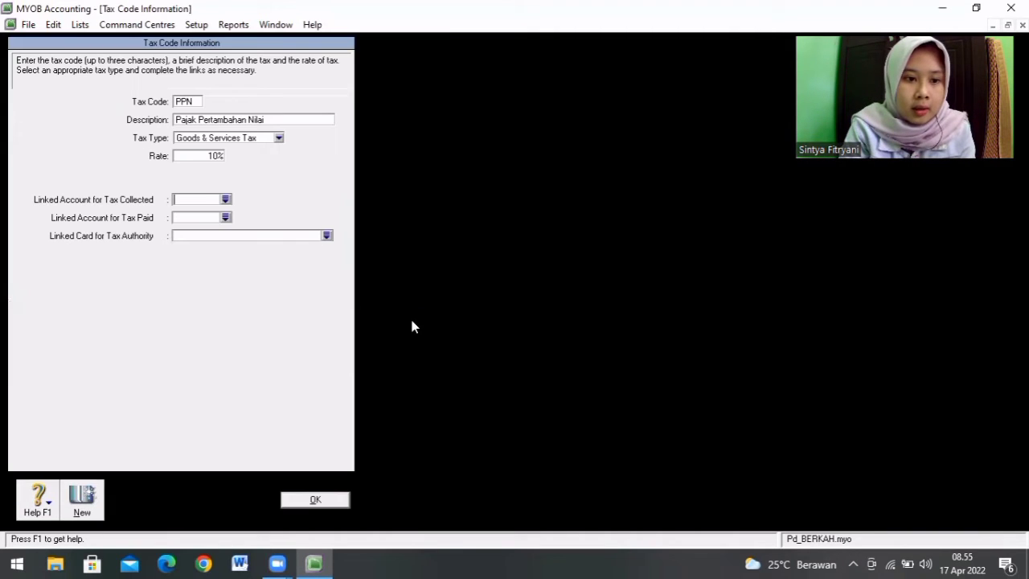
text(2)
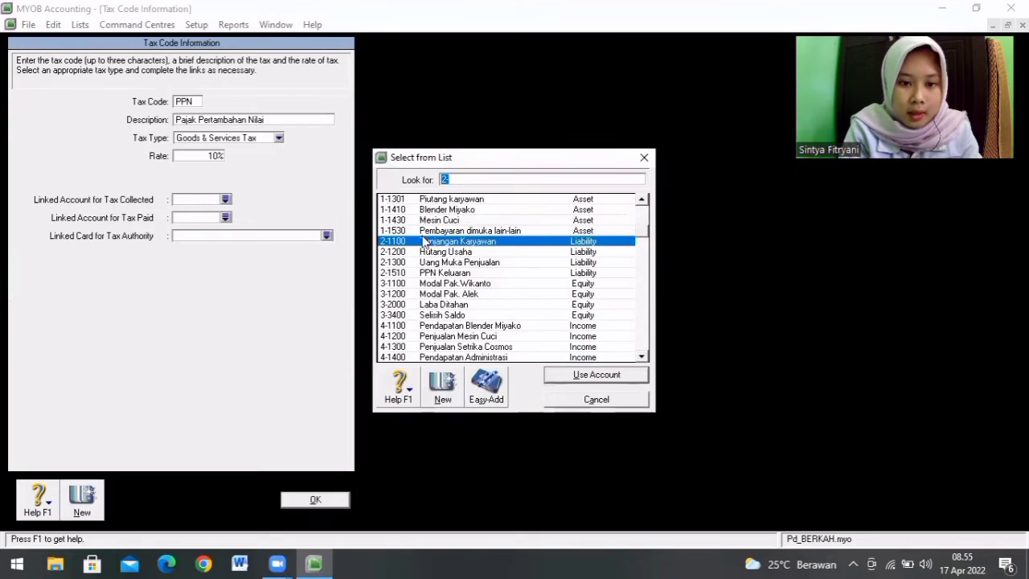
double_click(441, 273)
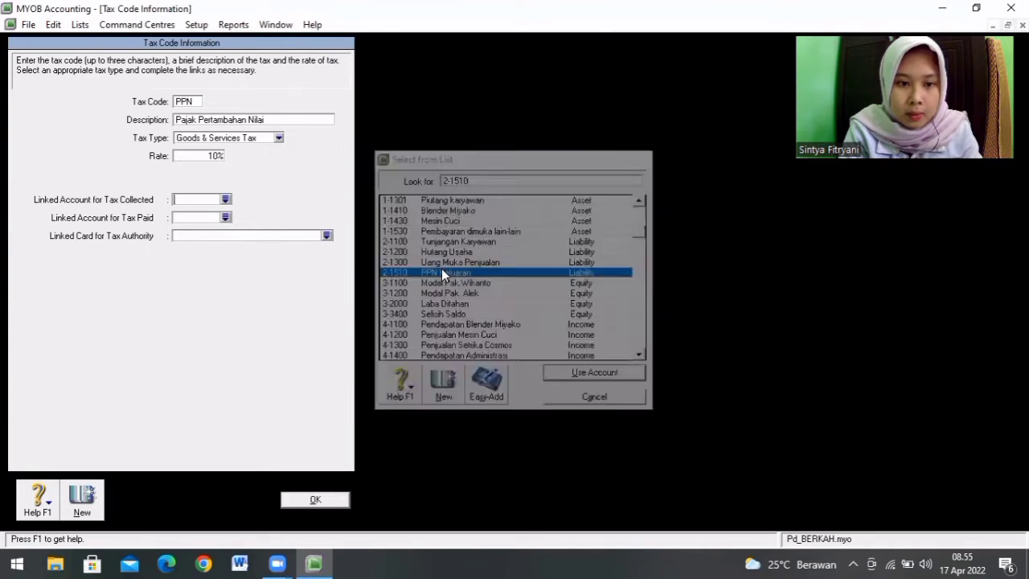
Step: Create an Other Liability account numbered 2-1520 with the name PPN Masukan for the tax paid link
click(225, 218)
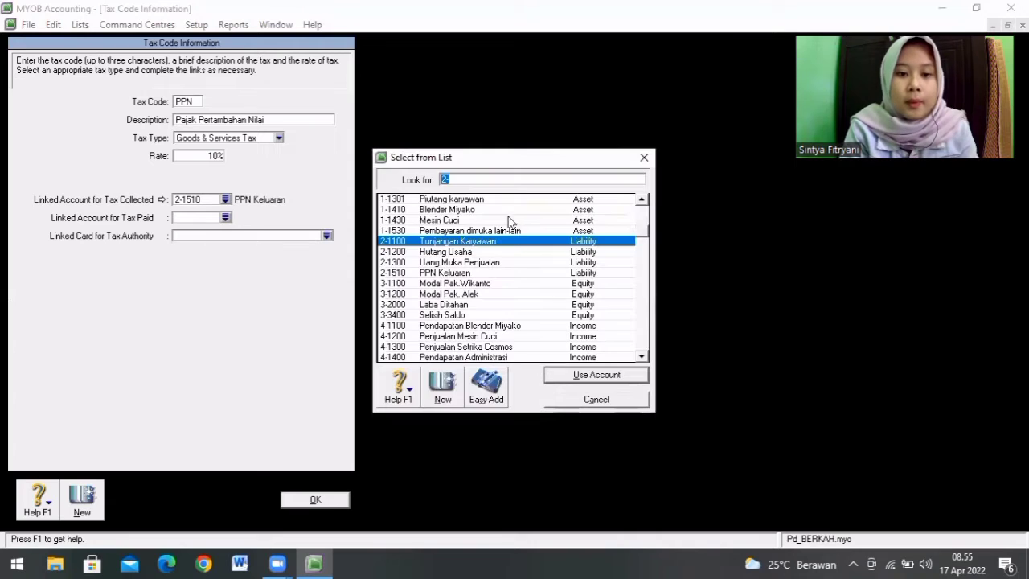
click(441, 386)
text(1520)
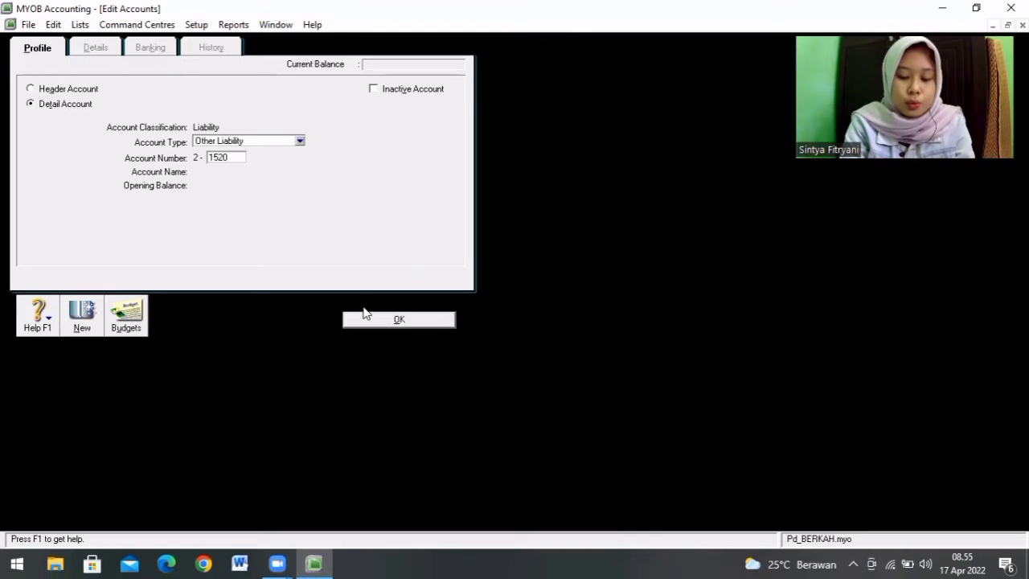
key(Tab)
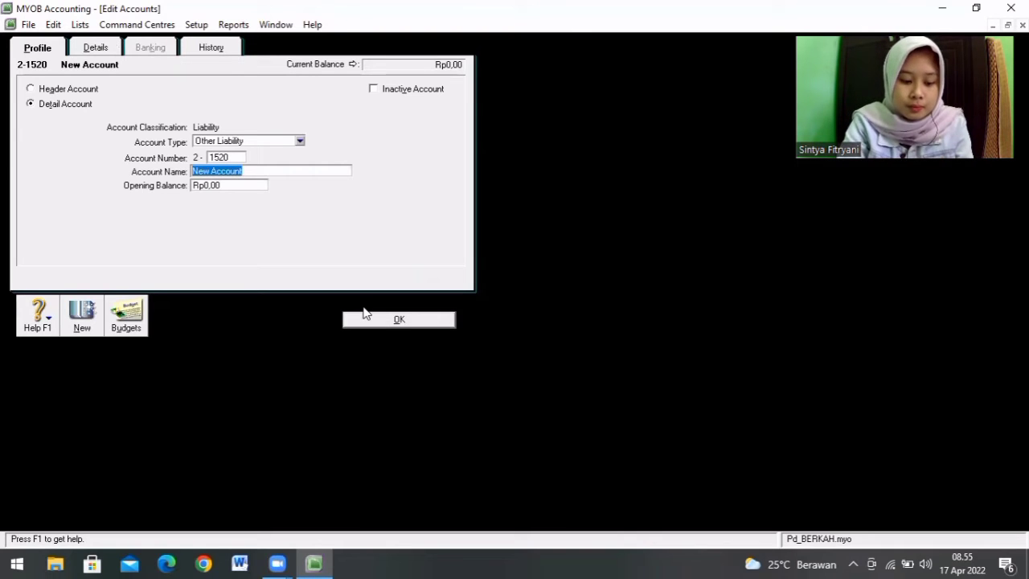
text(PPN Masukan)
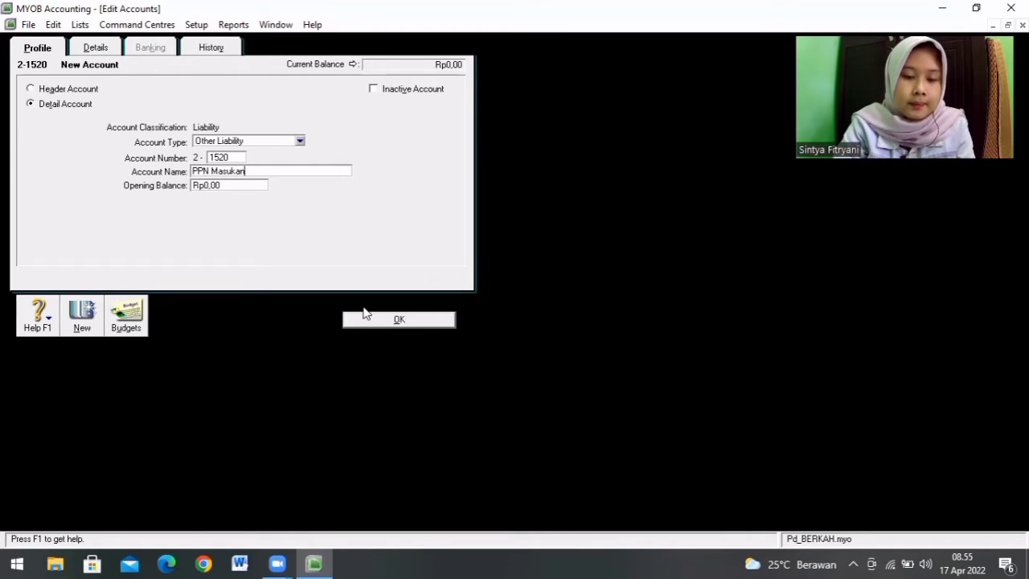
click(402, 320)
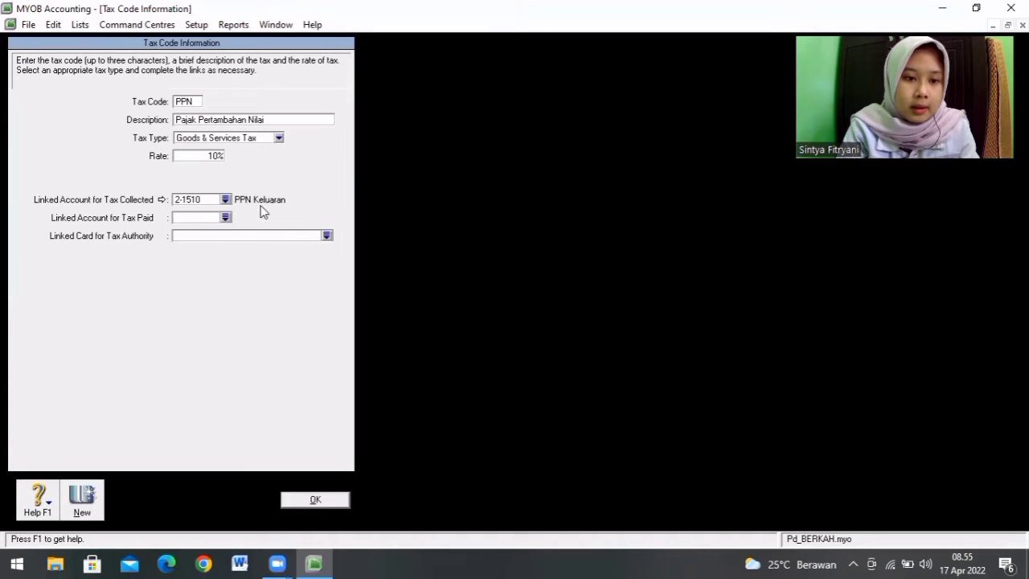
Step: Link PPN Masukan 2-1520 as the PPN code's account for tax paid, then save the code and close the Tax Code List
click(226, 217)
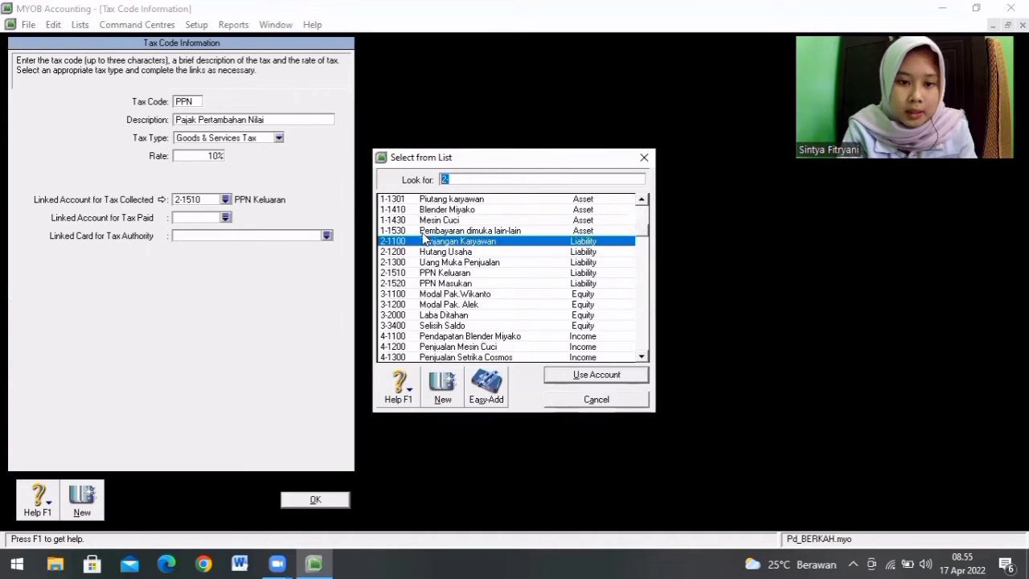
double_click(437, 283)
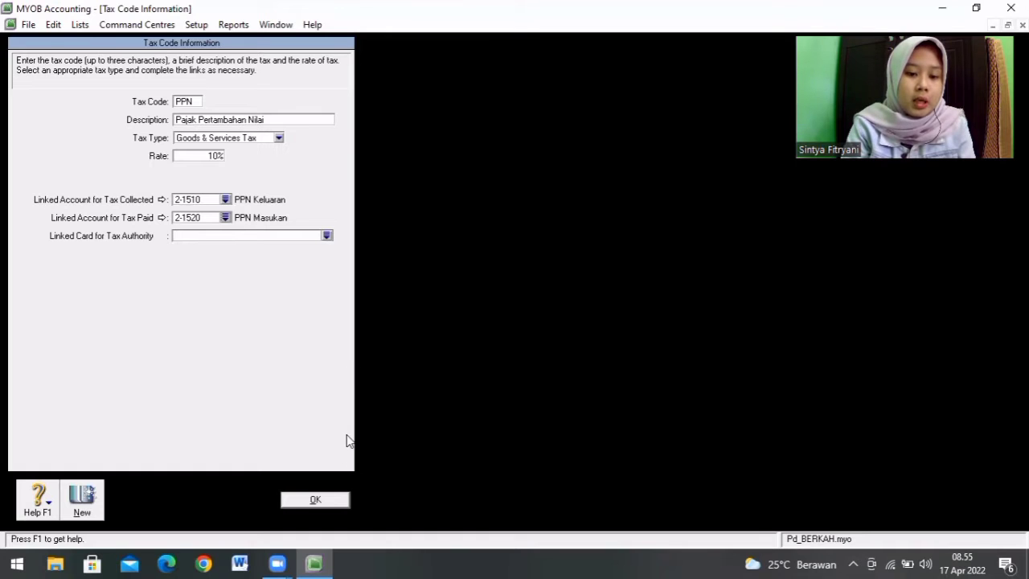
click(320, 499)
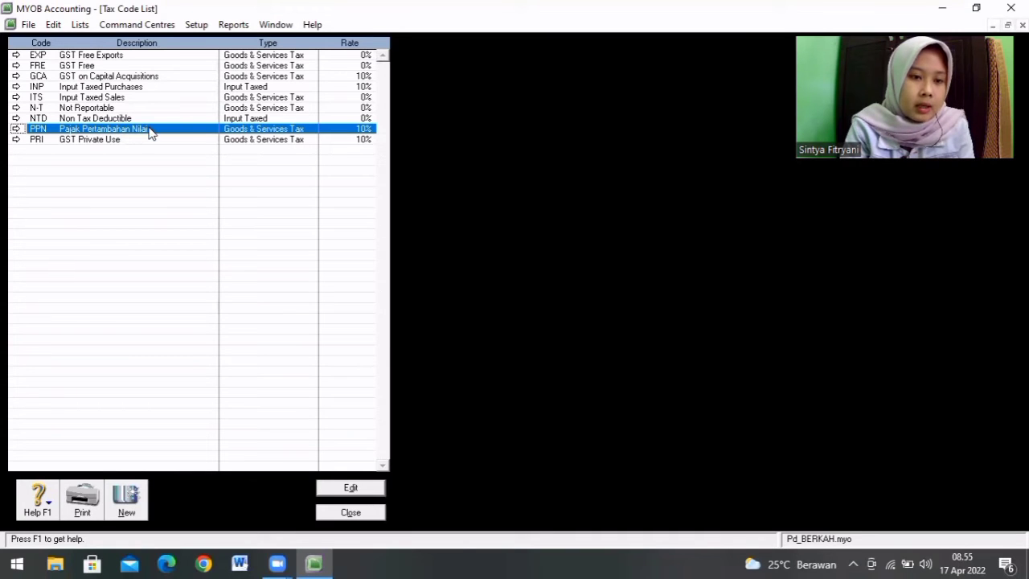
click(354, 513)
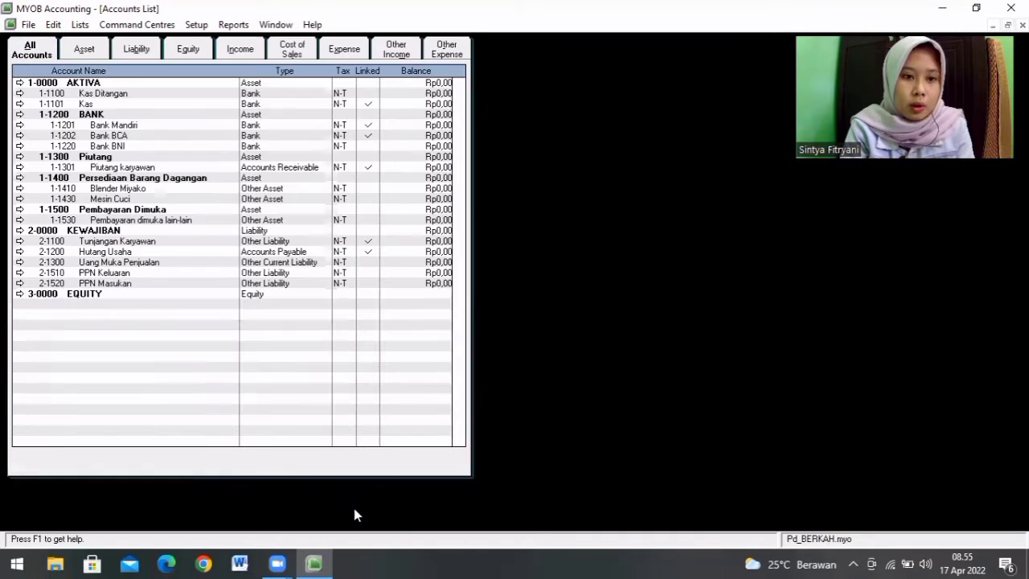
Step: Create a detail job in the Jobs List with job number JB and the description JUAL BELI
click(79, 25)
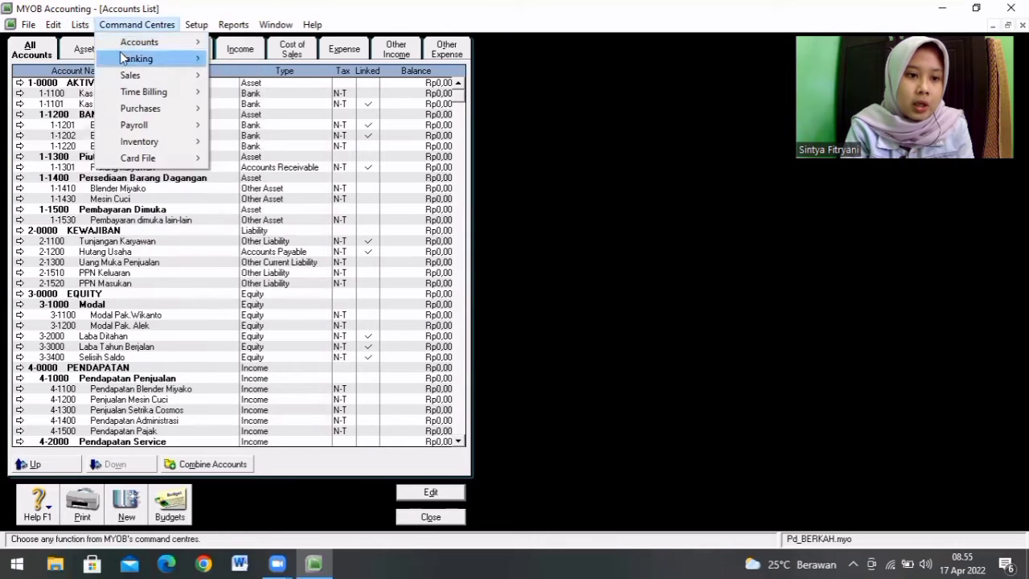
click(78, 27)
click(79, 28)
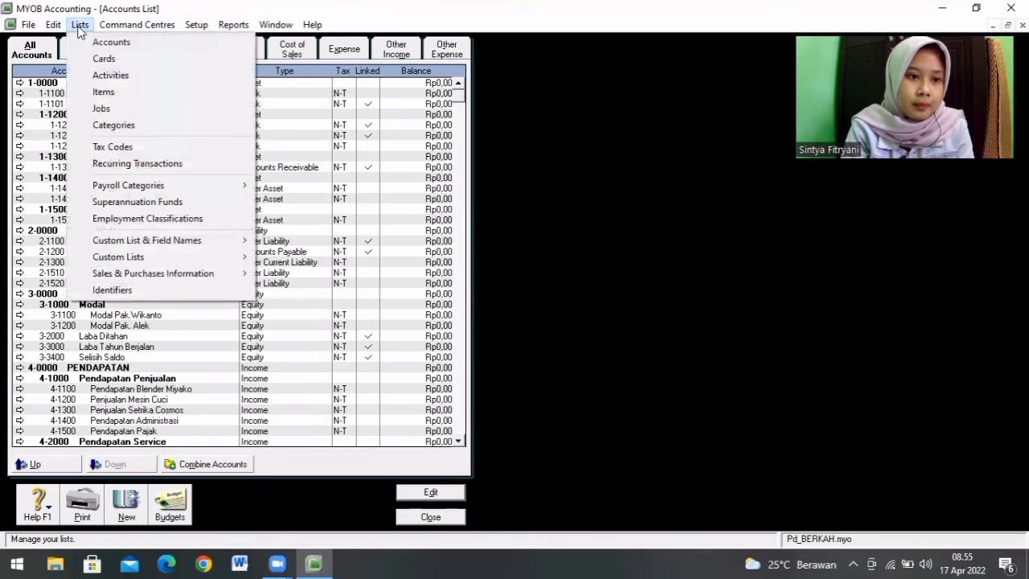
click(100, 107)
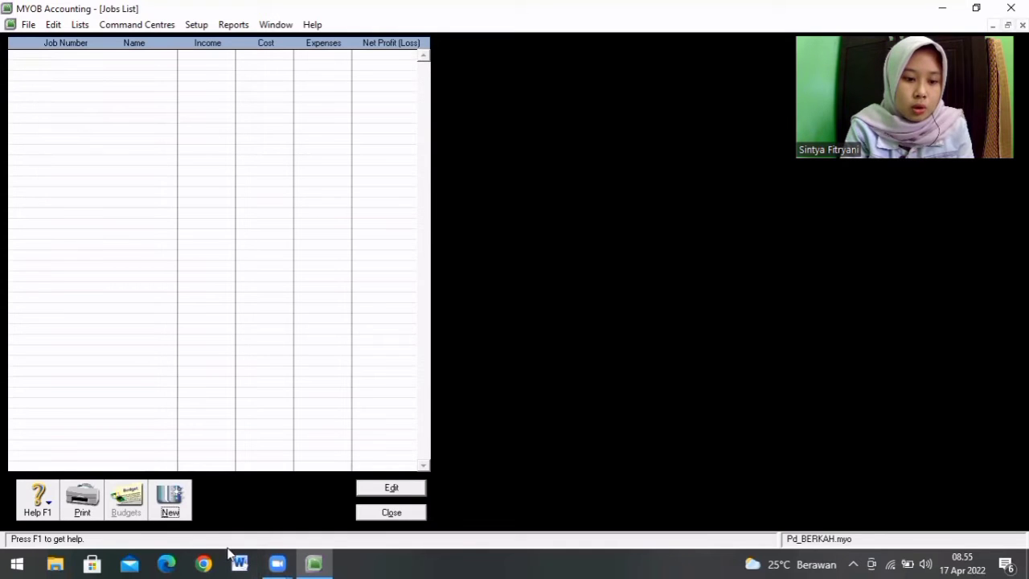
click(172, 485)
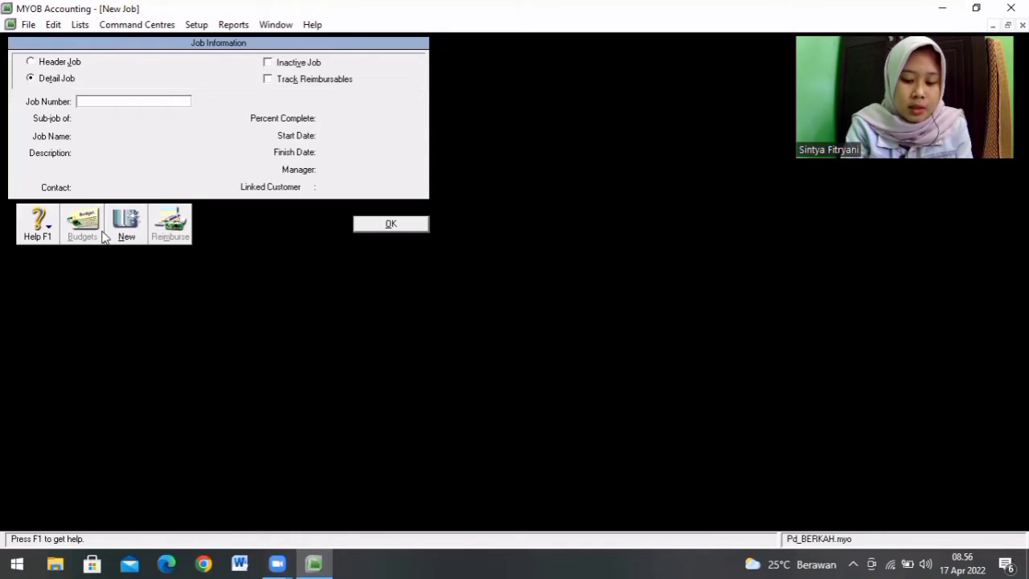
key(Tab)
key(Tab)
key(Tab)
text(JUAL BEL)
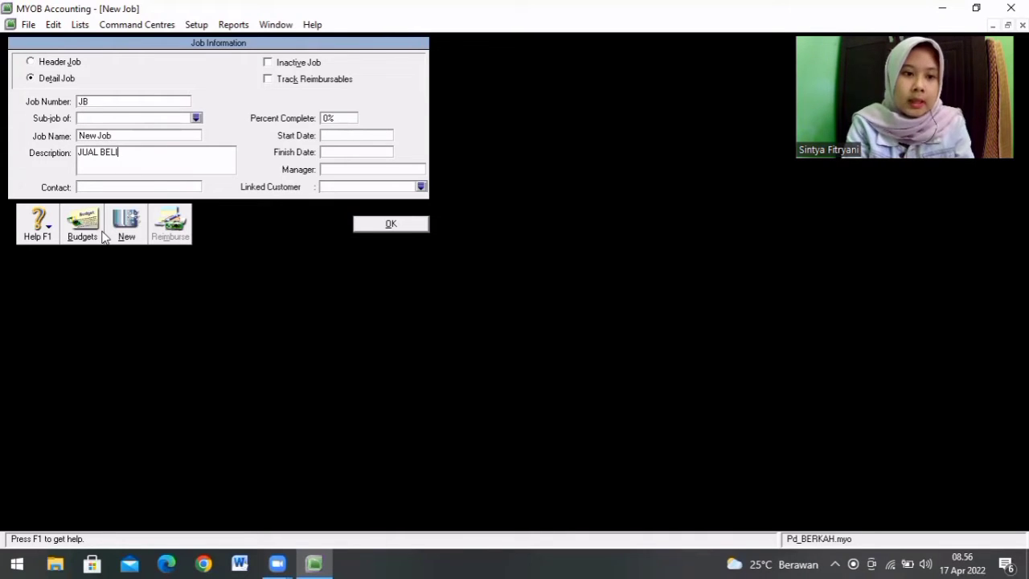
click(391, 227)
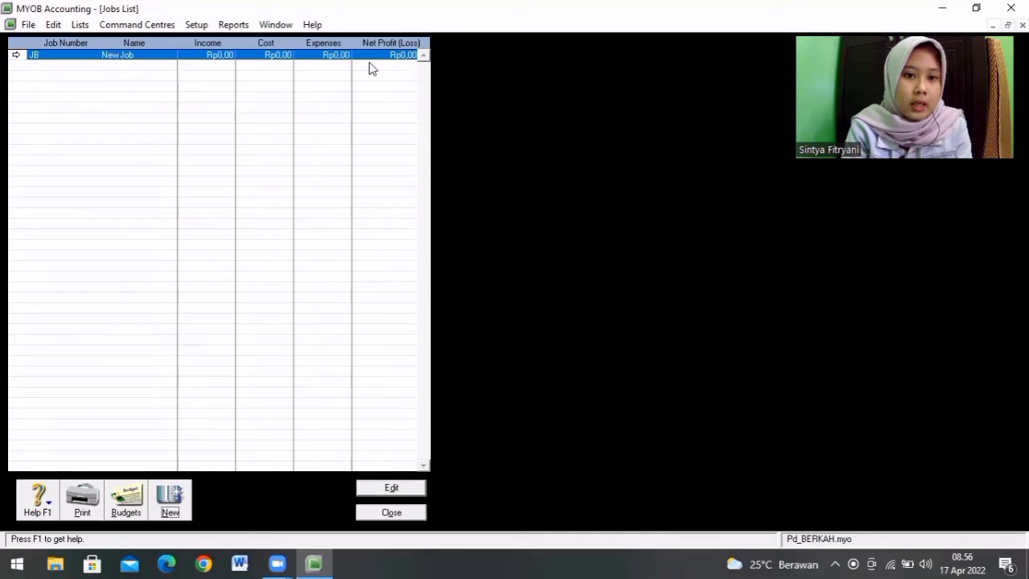
Step: Create a detail job with job number SV and the description SERVICE, then close the Jobs List
click(170, 500)
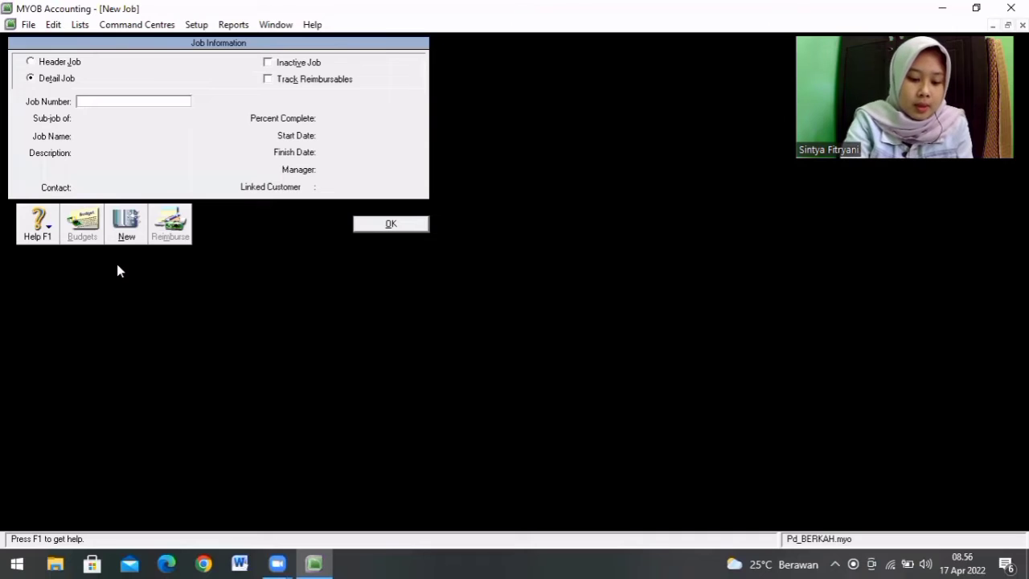
text(SV)
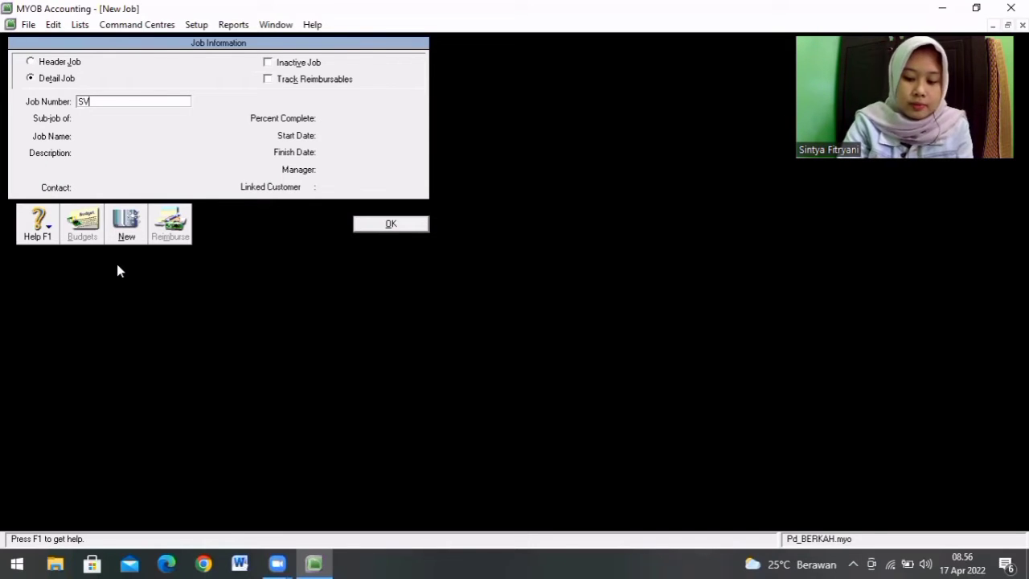
key(Tab)
key(Tab)
key(Tab)
text(SERVICE)
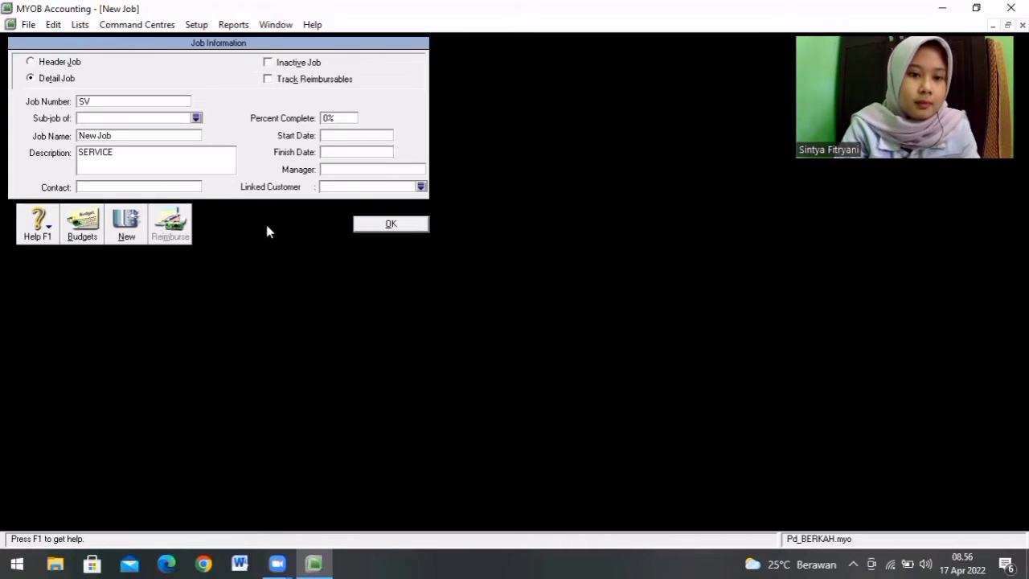
click(400, 226)
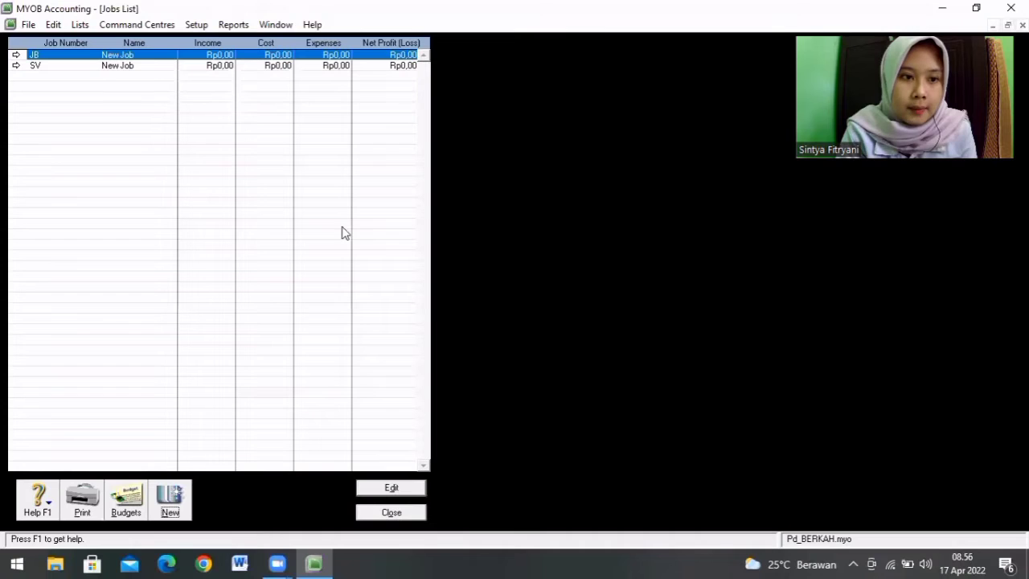
click(391, 513)
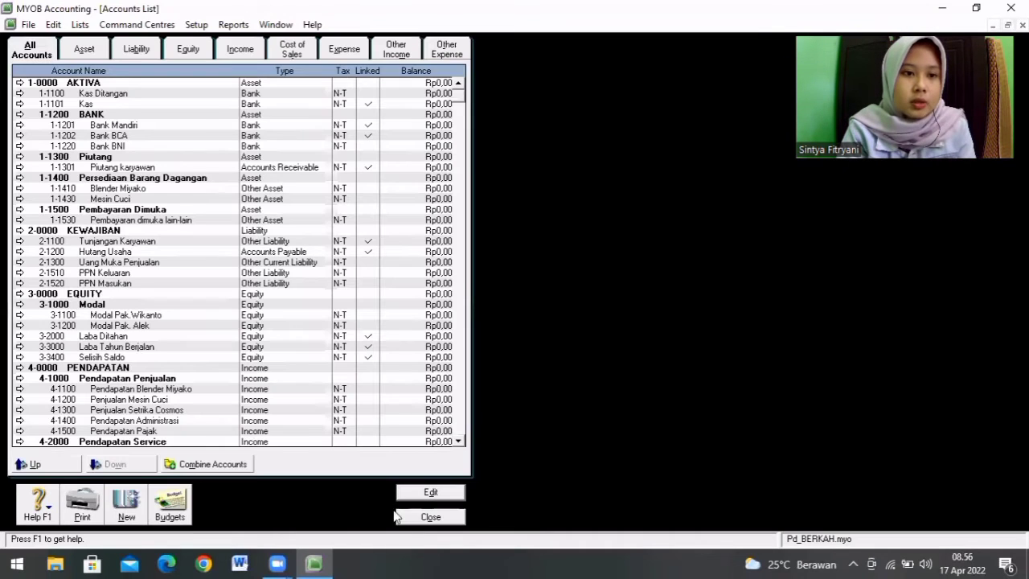
Step: Create a category in the Categories List with the ID CMS and the description CIAMIS
click(79, 24)
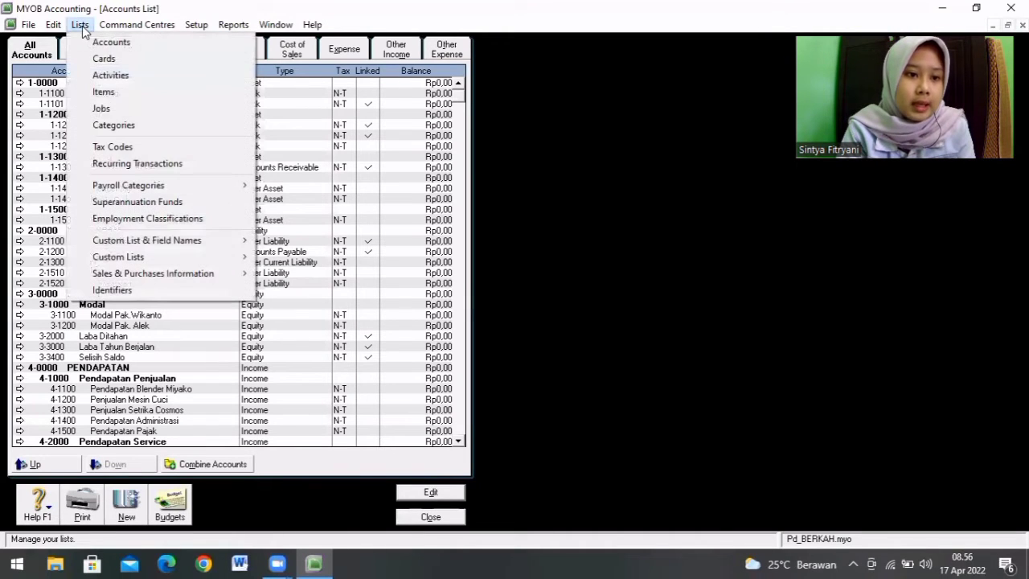
click(112, 125)
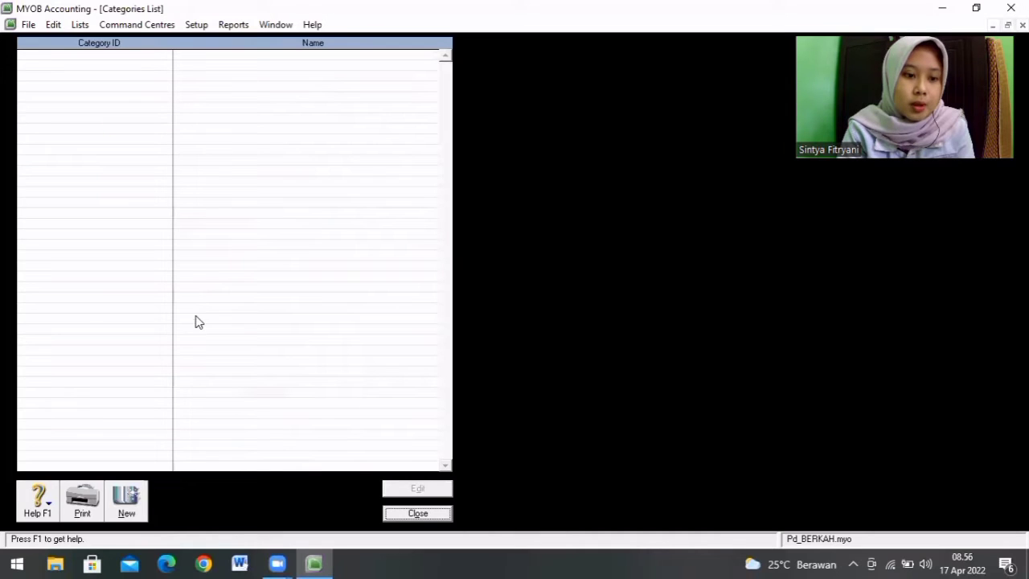
click(127, 501)
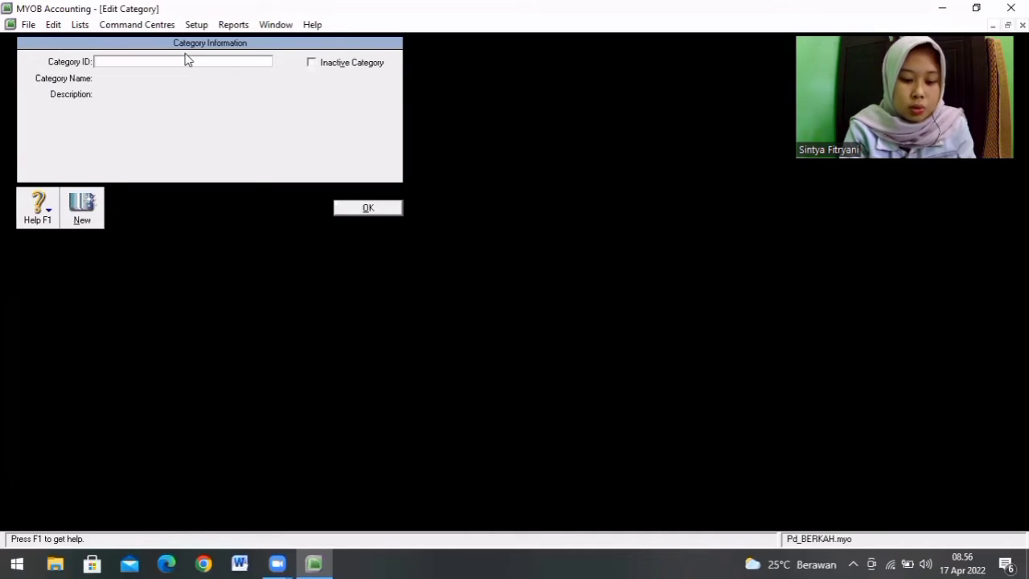
text(CMS)
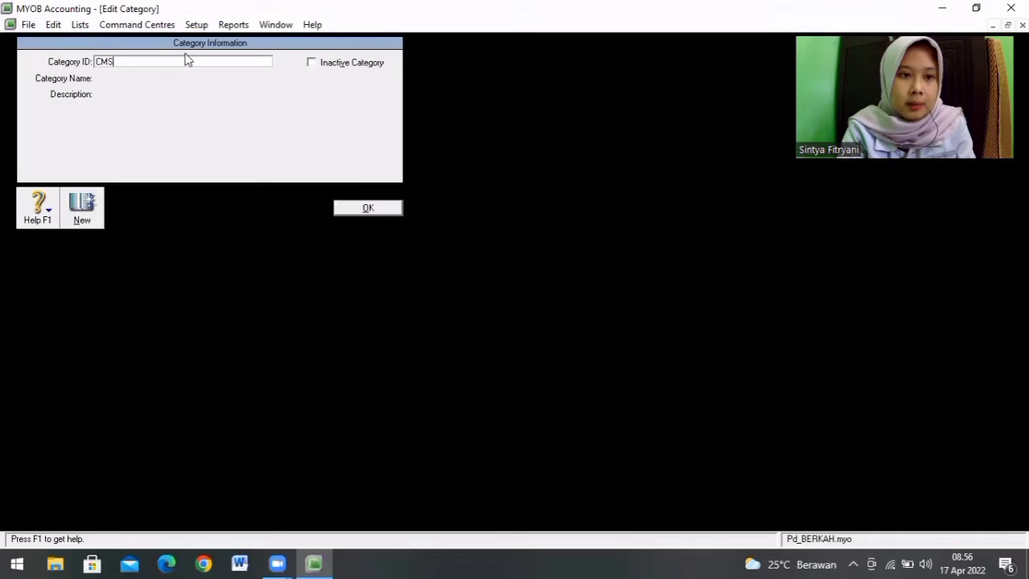
key(Tab)
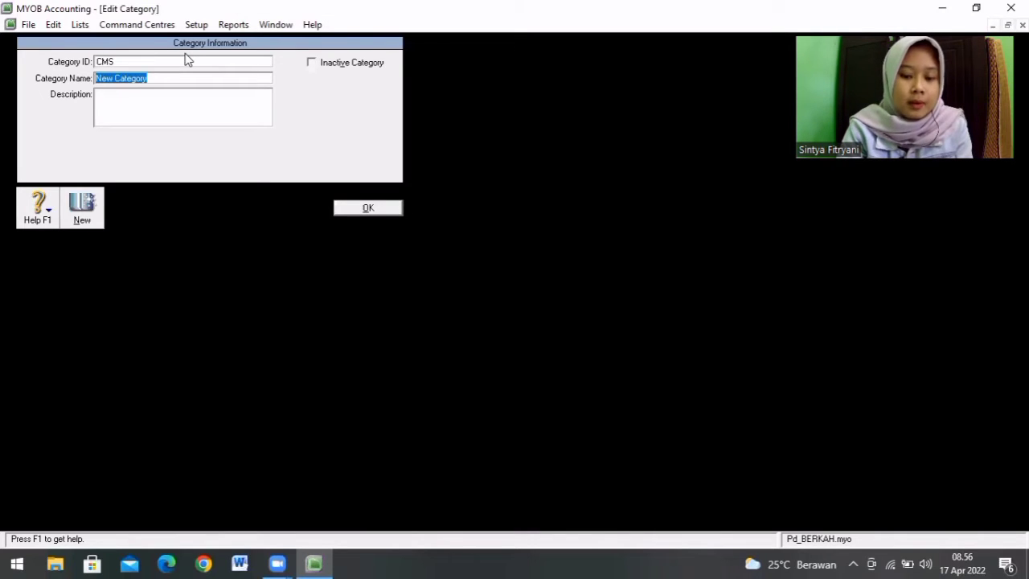
key(Tab)
text(CIAMIS)
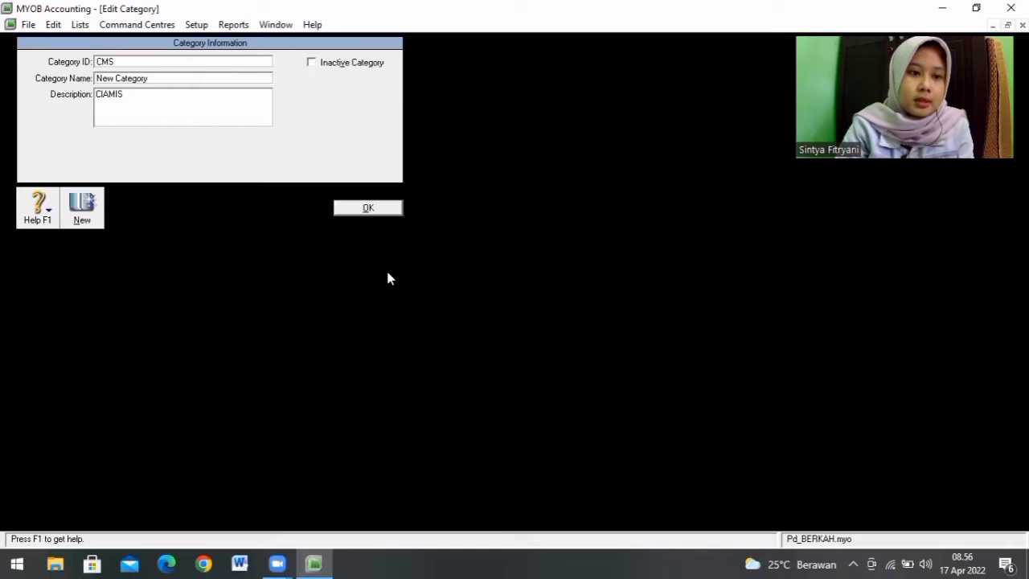
click(374, 208)
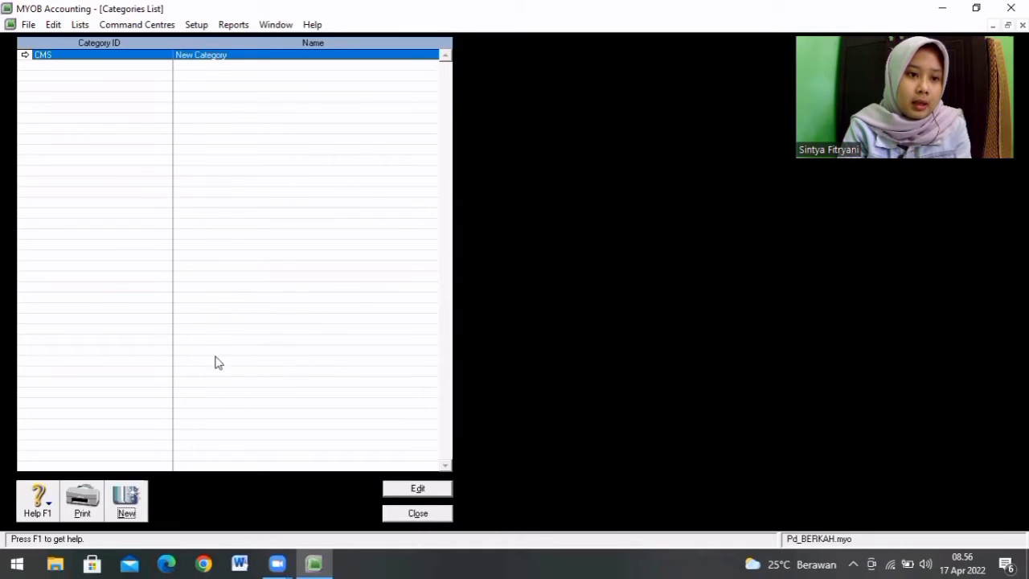
Step: Create a second category with the ID SMRG and the name SEMARANG, leaving its description empty
click(125, 505)
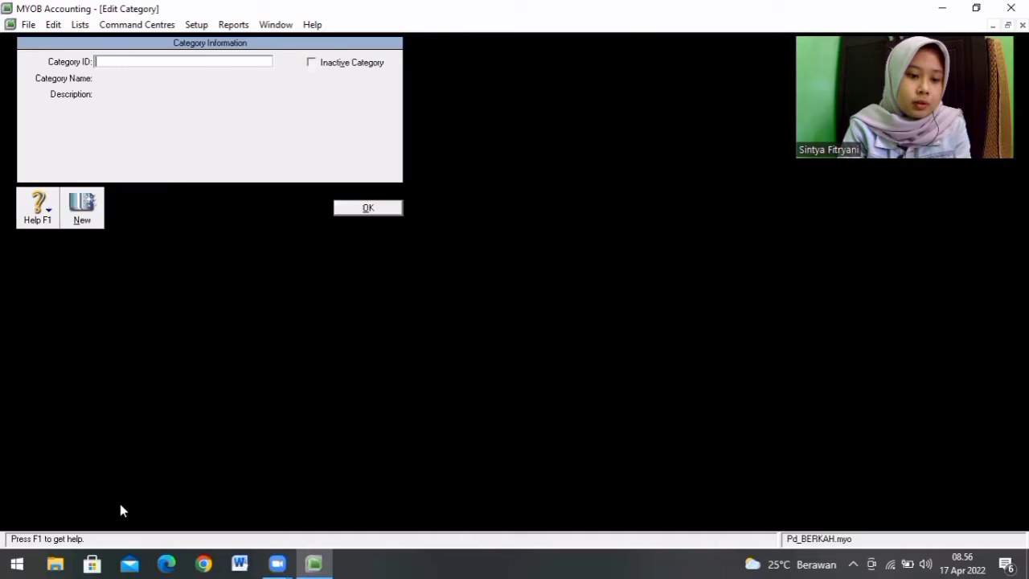
text(S)
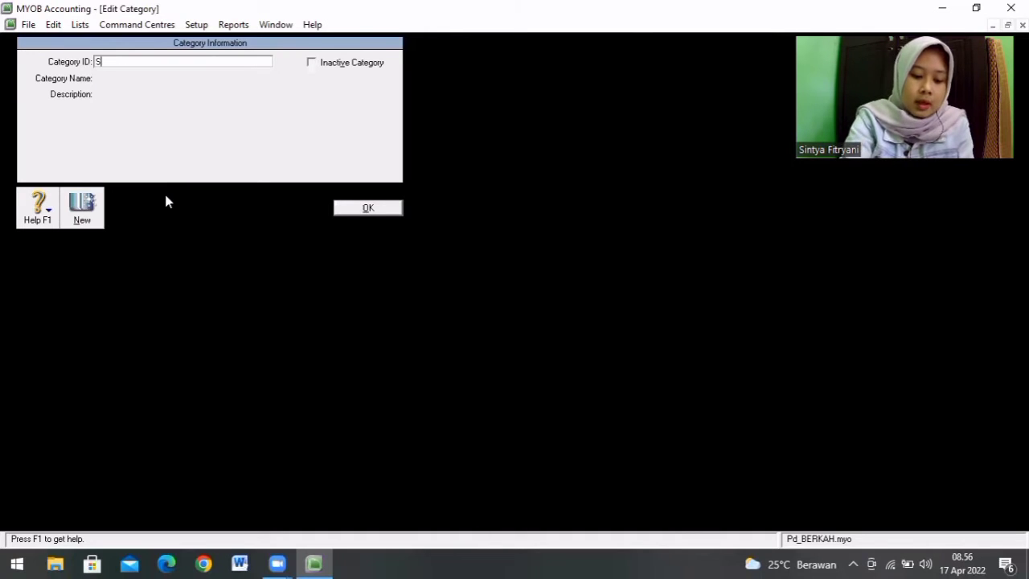
text(MRG)
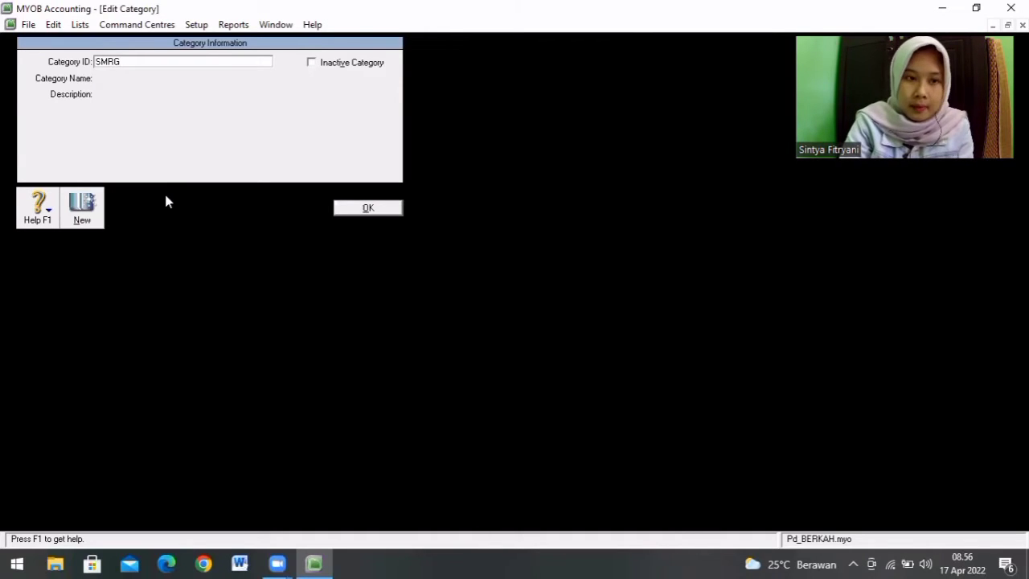
key(Tab)
text(S)
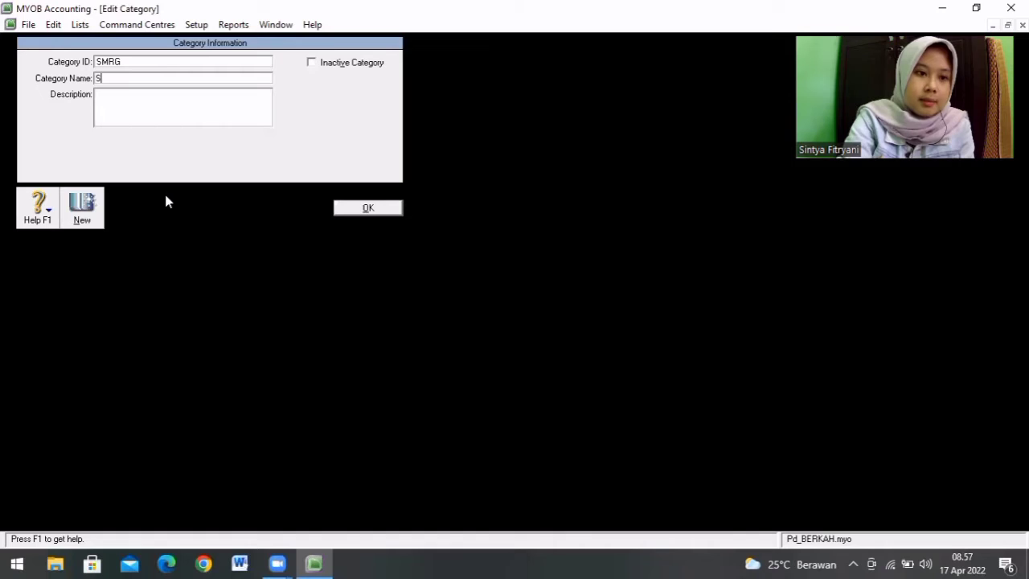
text(EMARA)
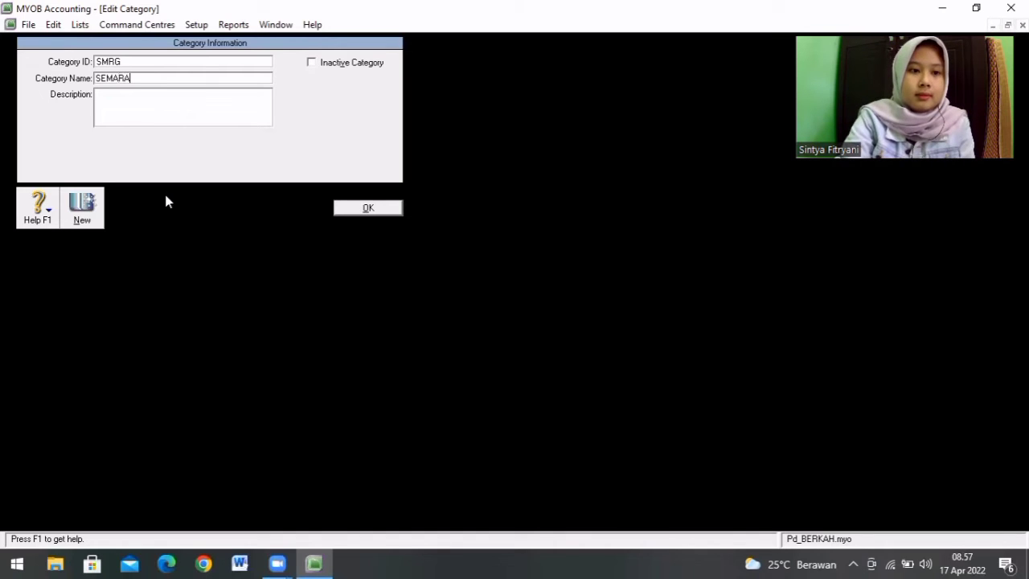
text(NG)
key(Tab)
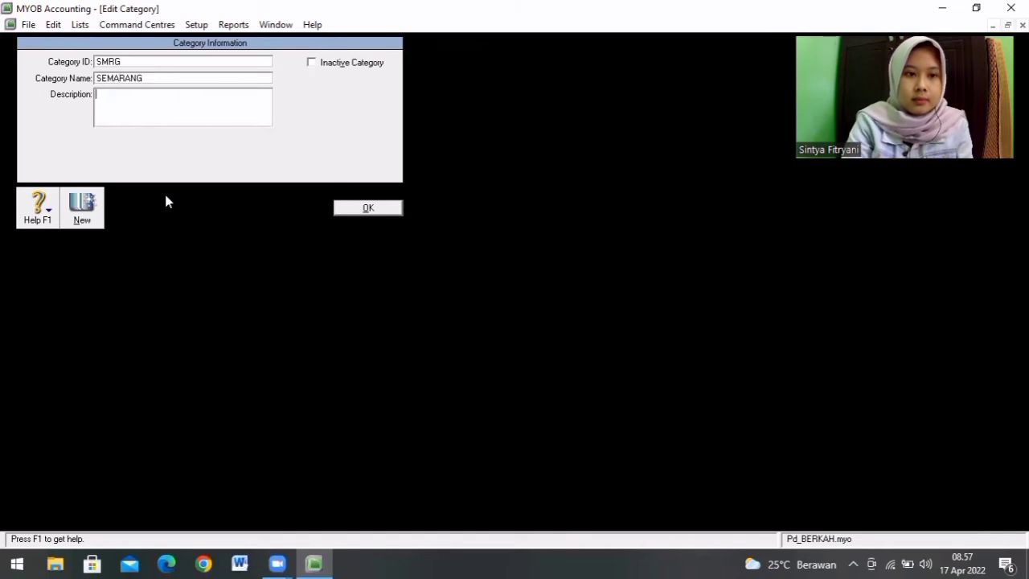
click(367, 208)
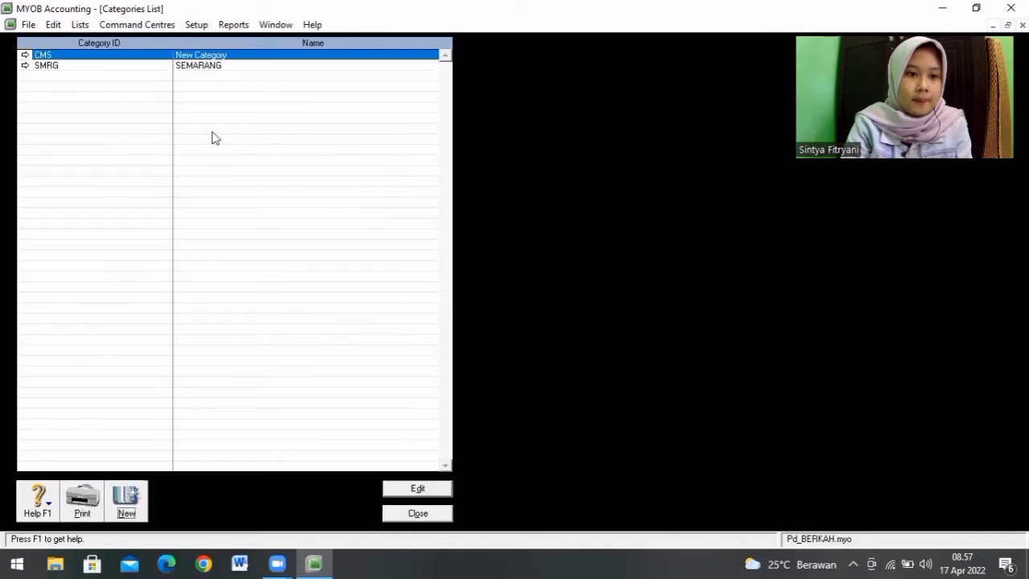
Step: Rename the CMS category to CIAMIS, clear its description, and close the Categories List
double_click(227, 56)
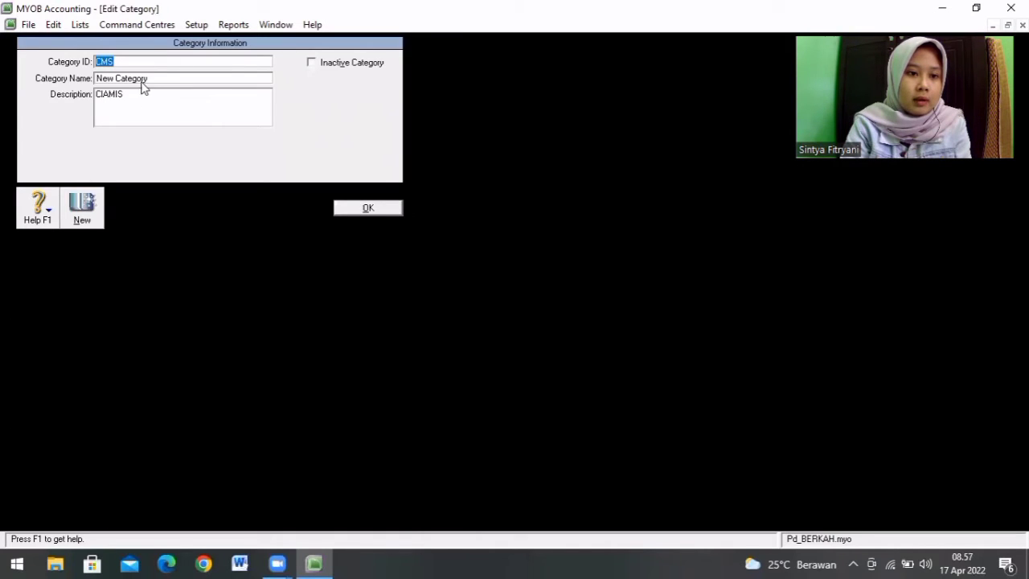
click(149, 78)
key(BackSpace)
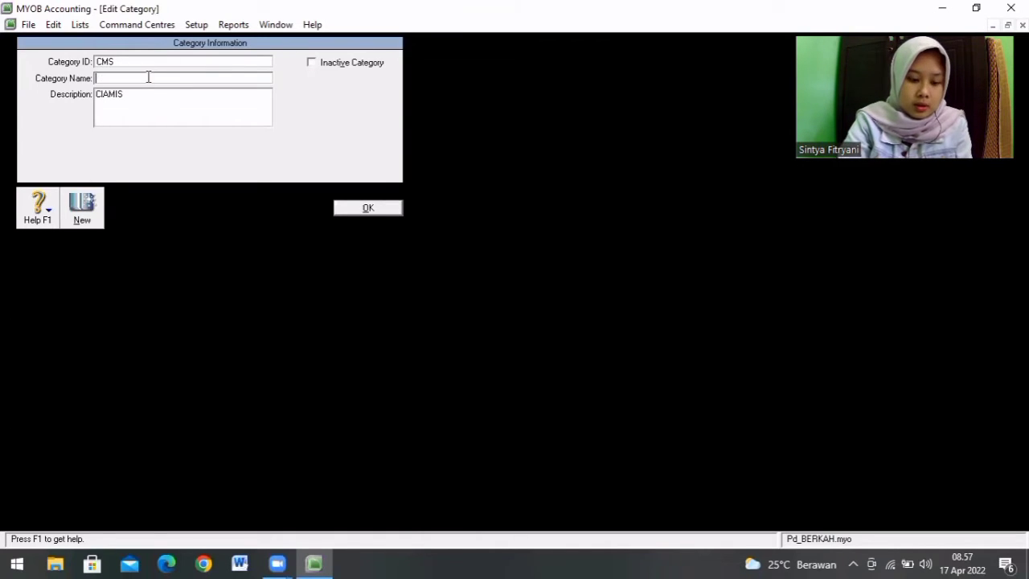
text(CI)
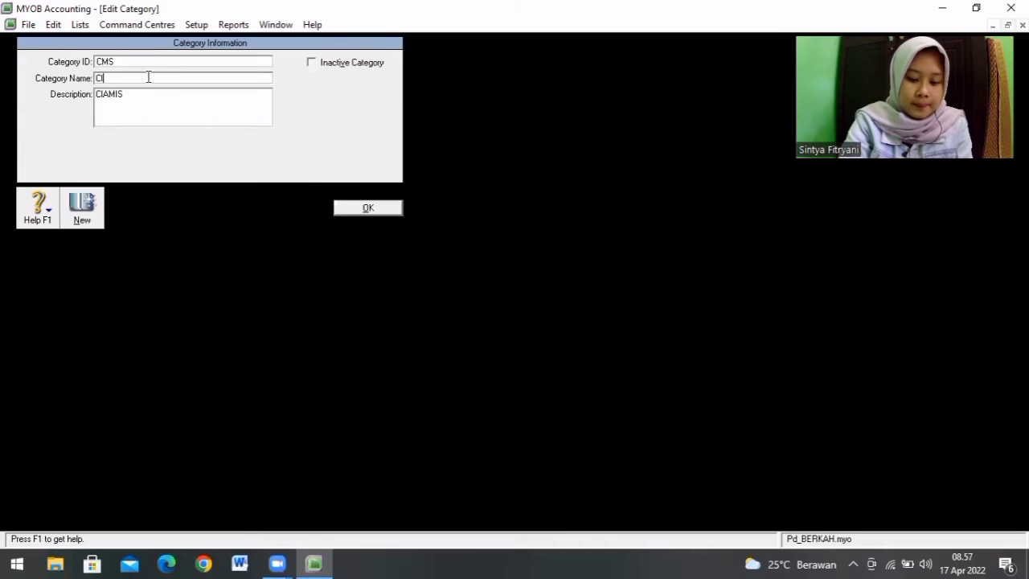
text(AMIS)
key(Tab)
key(BackSpace)
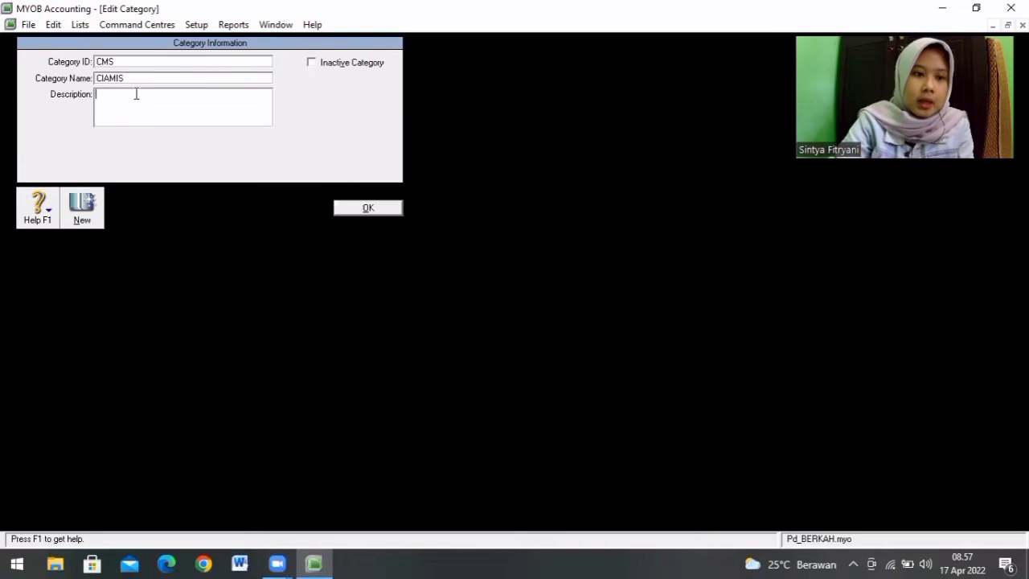
click(370, 208)
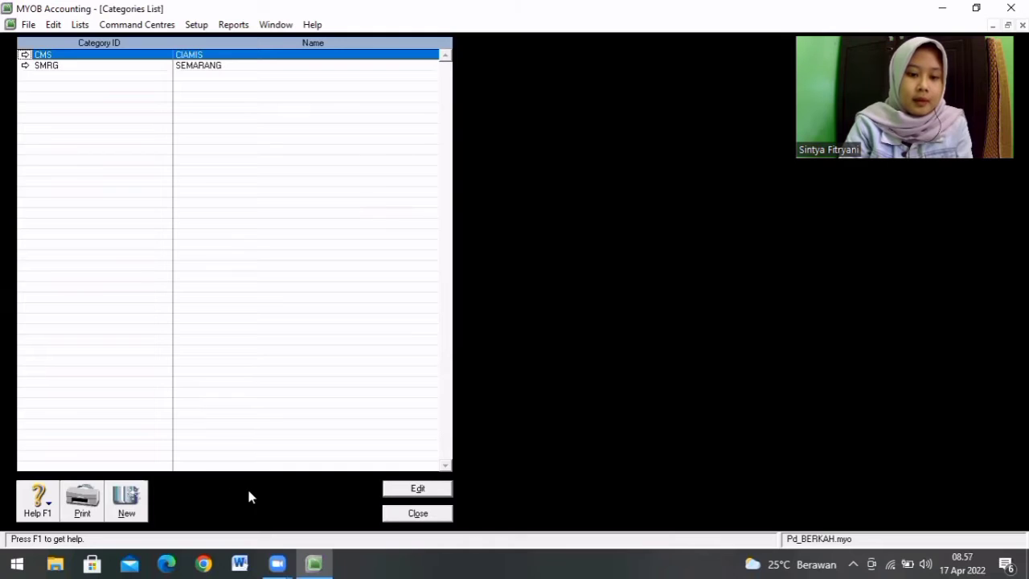
click(387, 516)
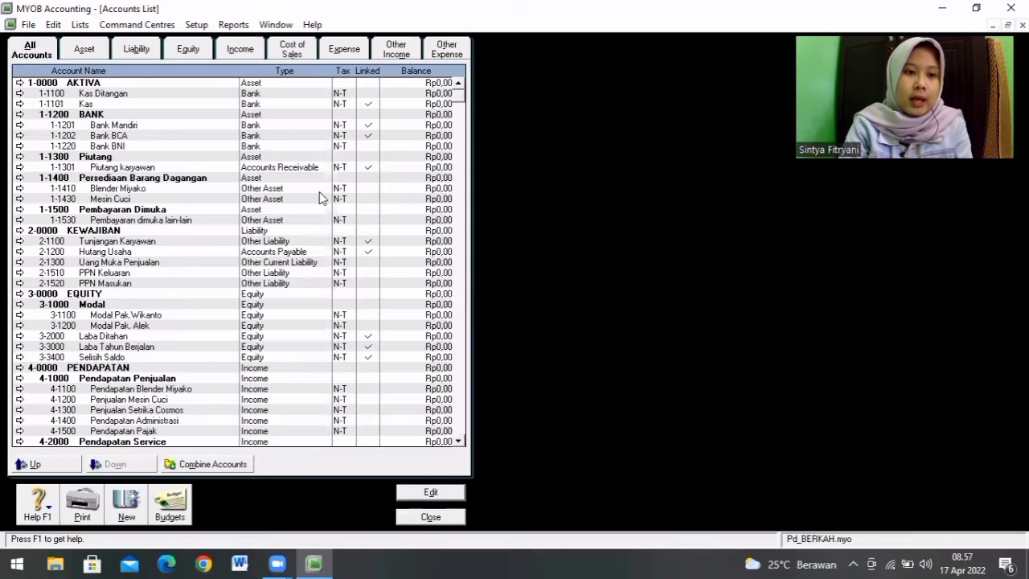
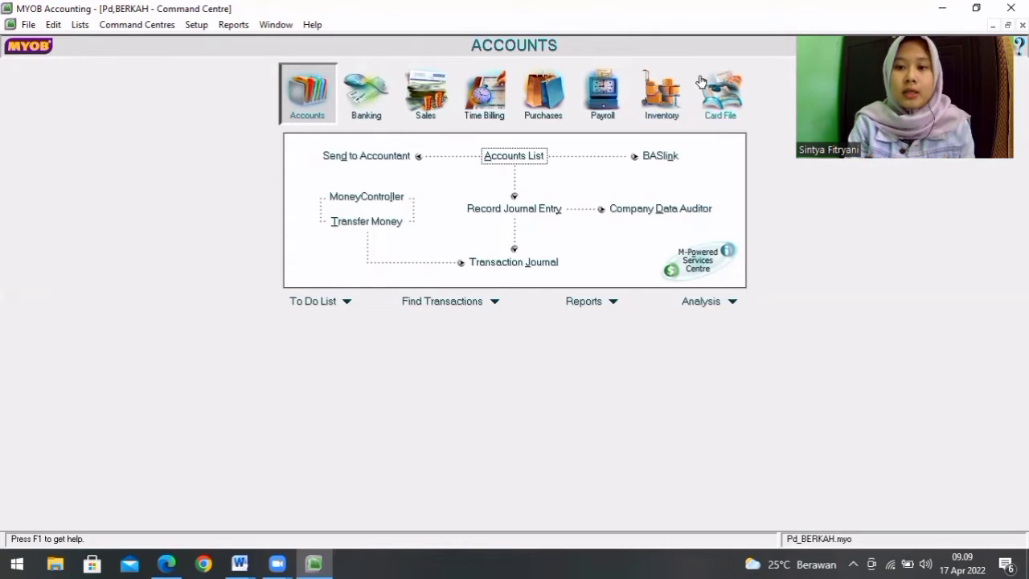
Step: Open the Cards List in the Card File command centre and start a new company customer card
click(722, 101)
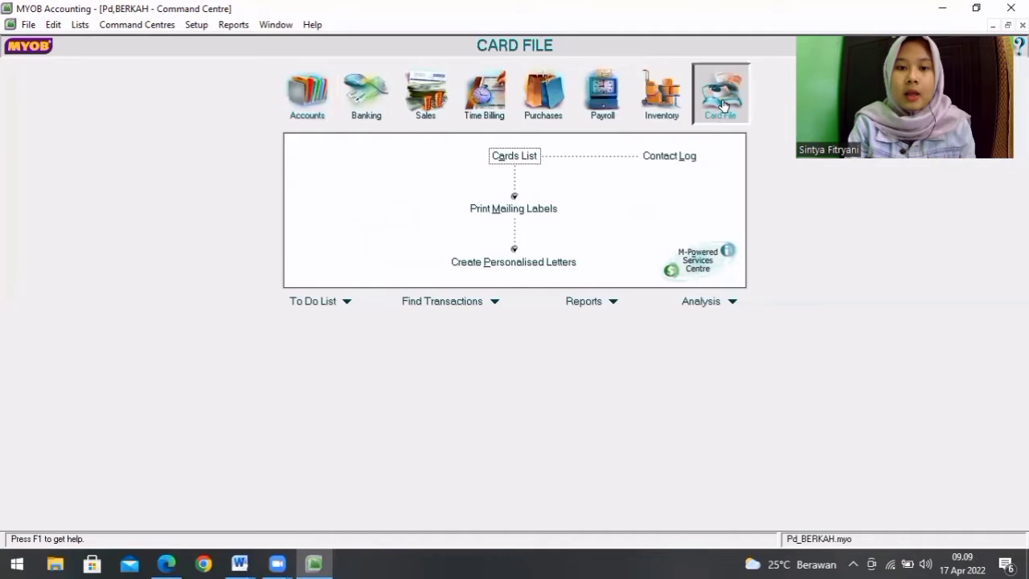
click(524, 159)
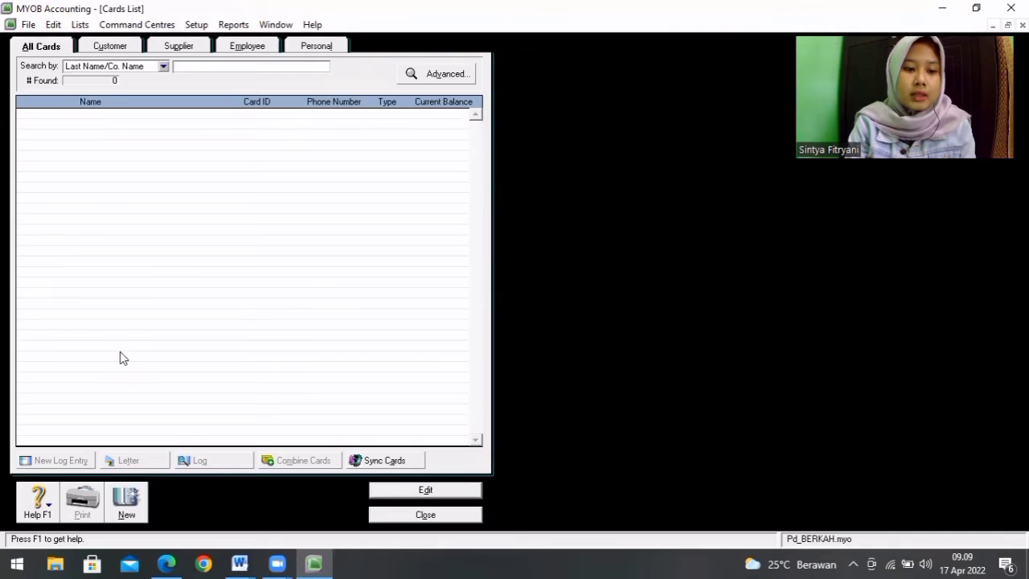
click(127, 497)
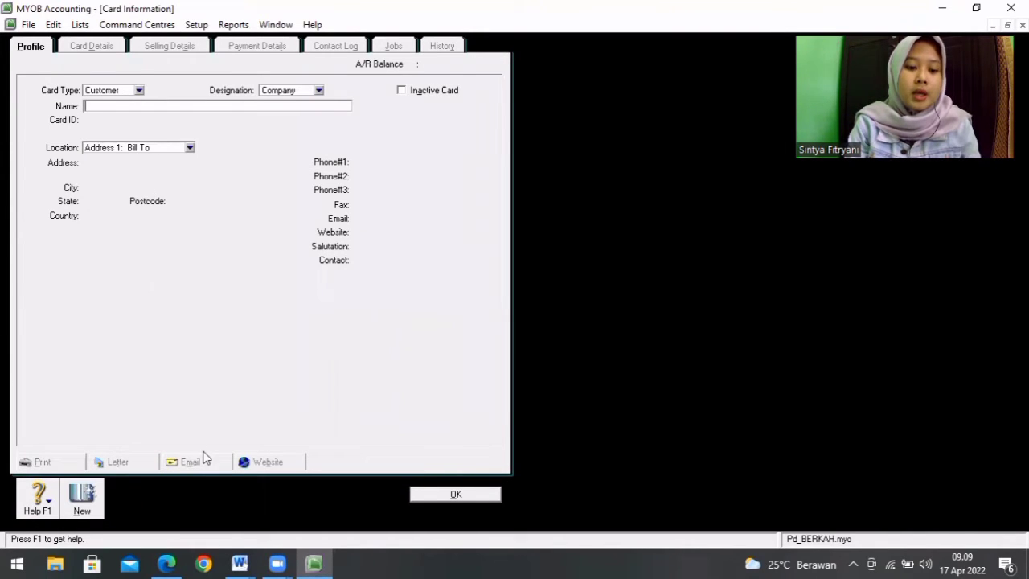
Step: Close the blank Document1 in Word and switch to the TUGAS KOMBIS document with the customer list
click(239, 563)
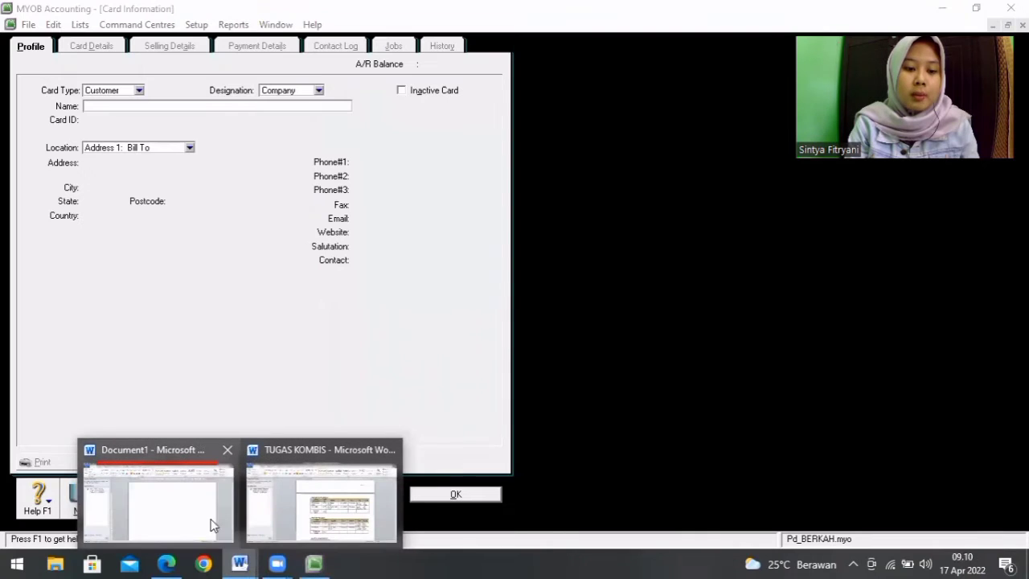
click(227, 450)
click(249, 483)
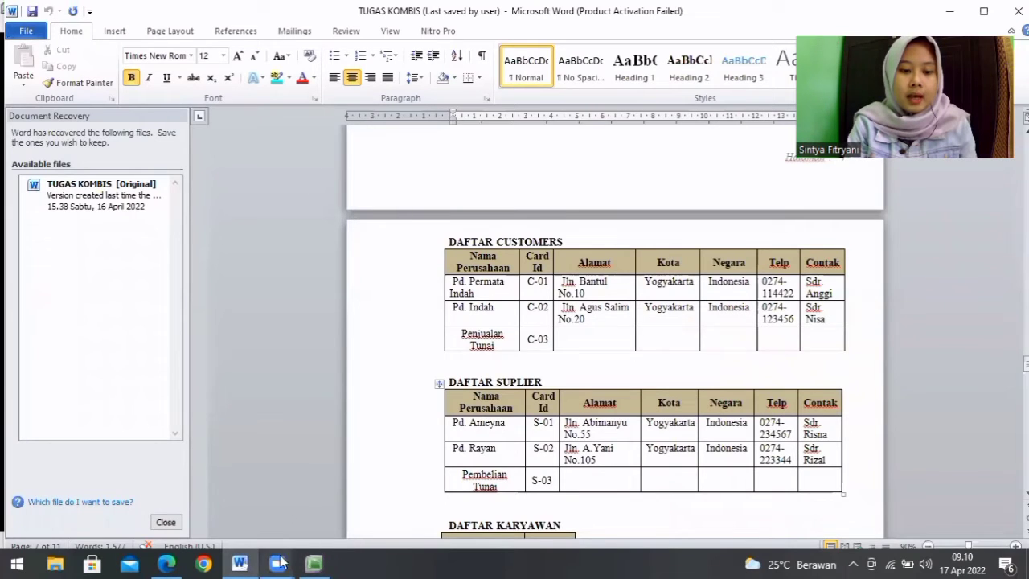
Step: Switch back to MYOB, name the new customer card Pd.Indah Permata, and set its card ID to C-01
click(315, 564)
text(Pd.Indah )
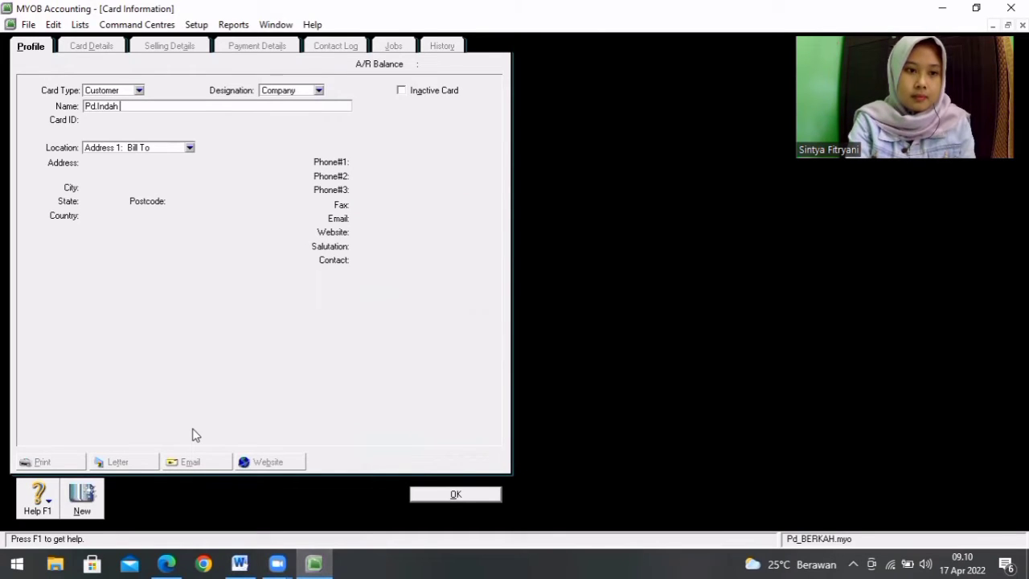
text(Permata)
key(Tab)
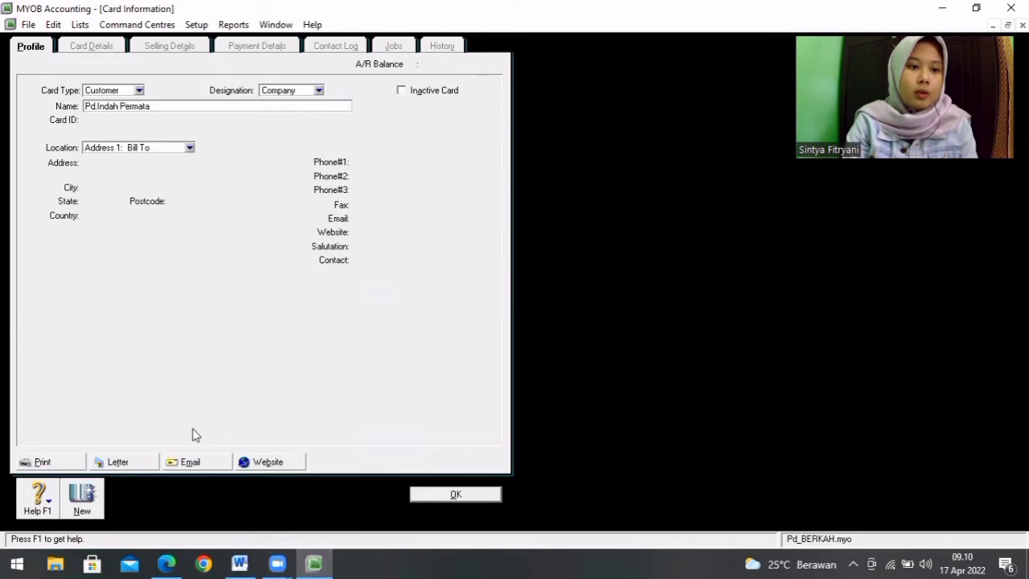
click(240, 563)
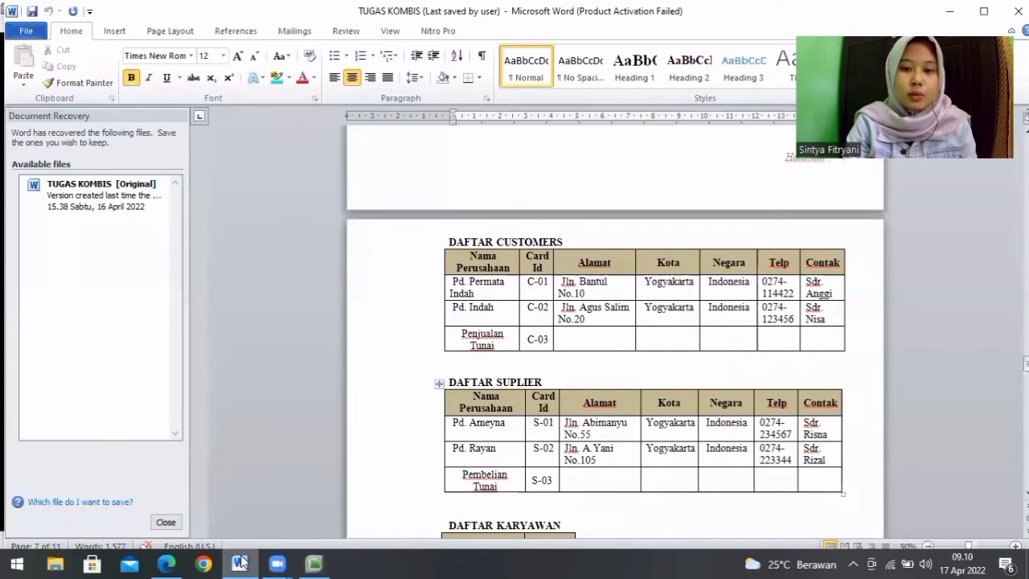
click(314, 563)
text(C)
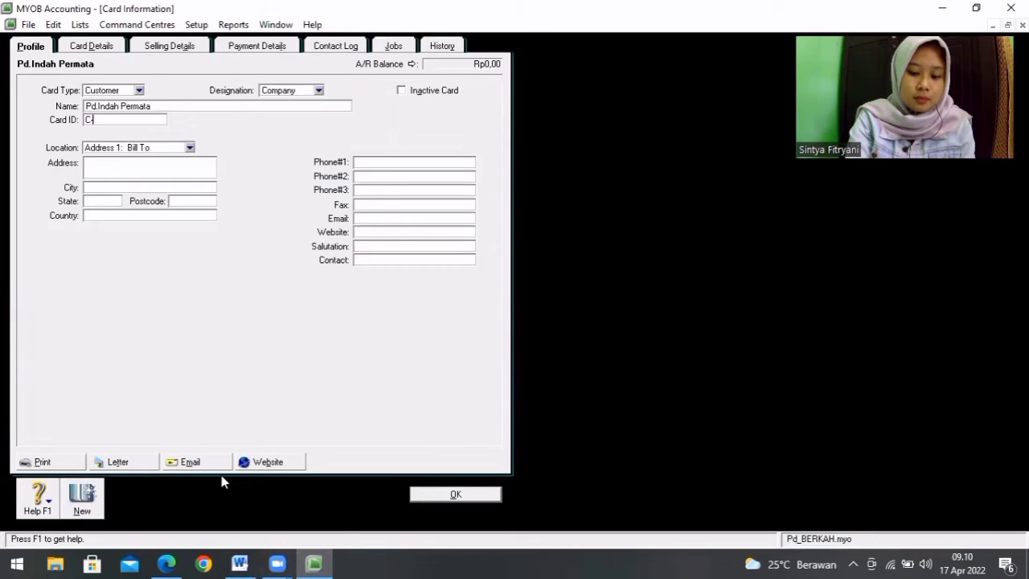
text(-01)
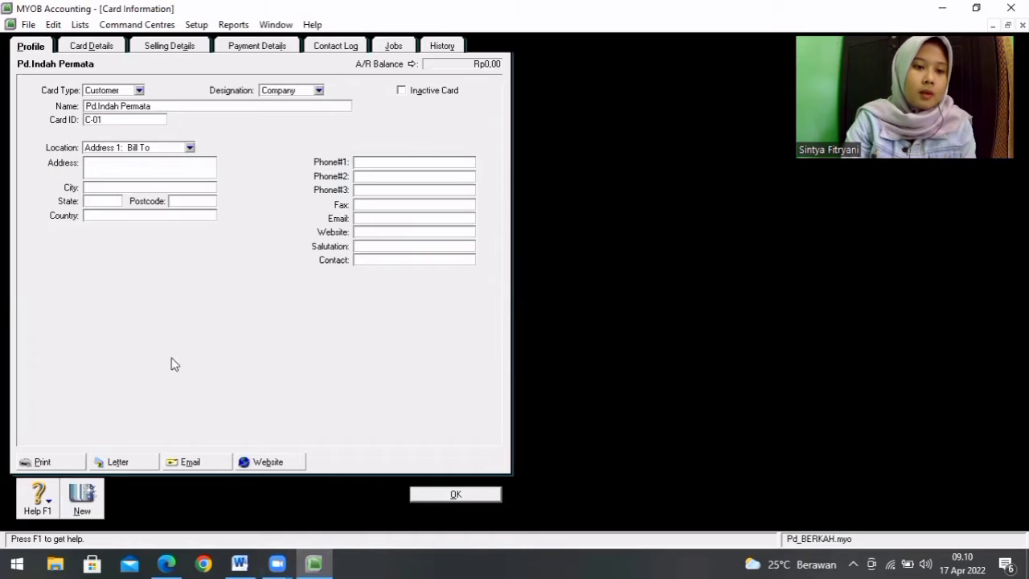
Step: Fill in the street address of the C-01 customer card, using the customer list in Word as reference
click(113, 170)
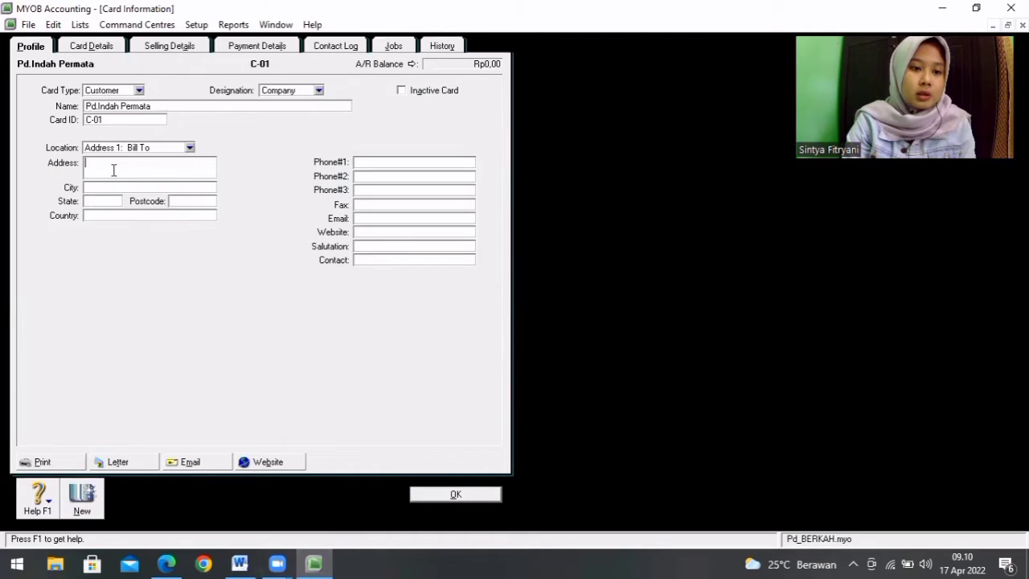
text(Jln.)
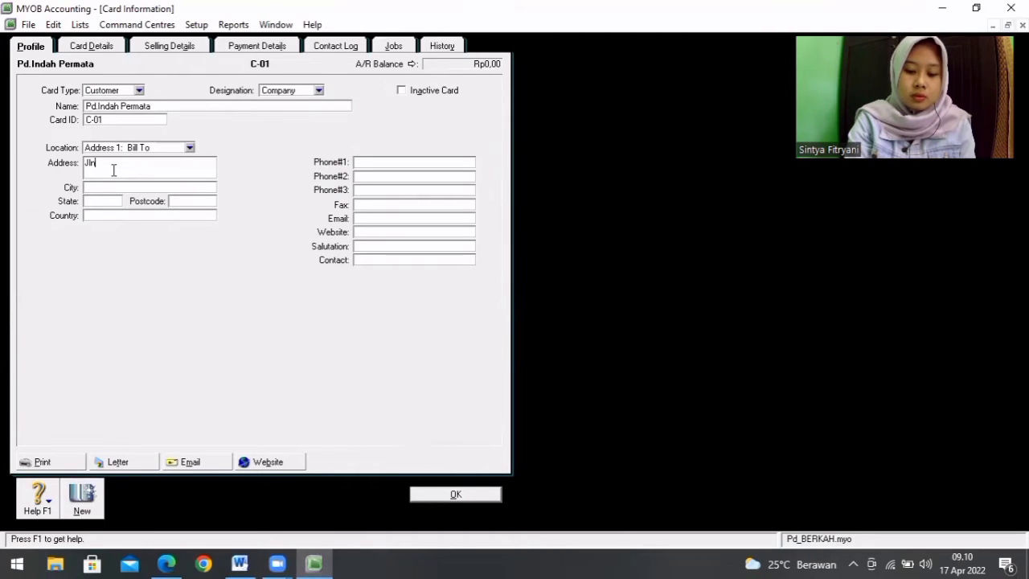
click(247, 563)
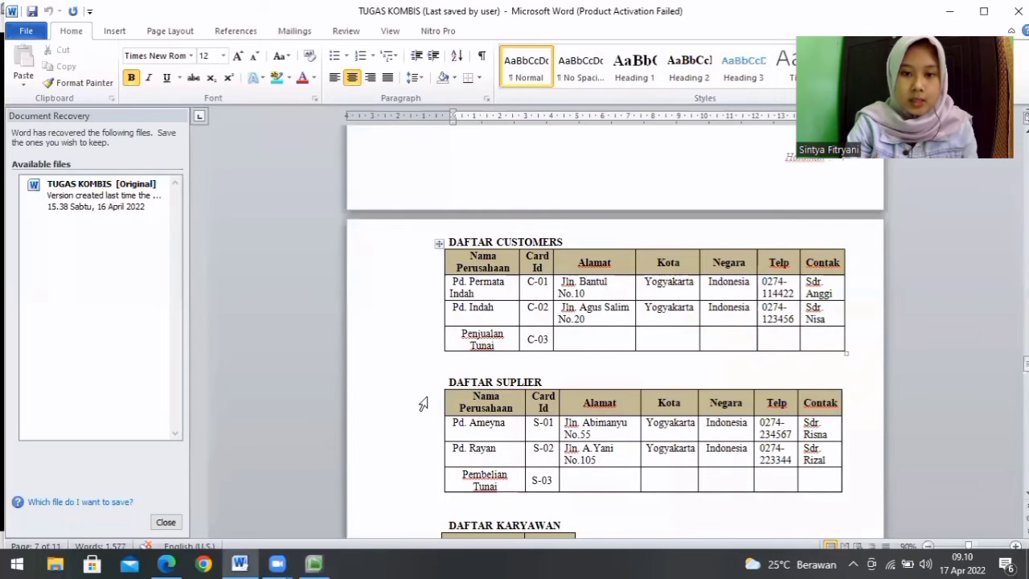
click(313, 563)
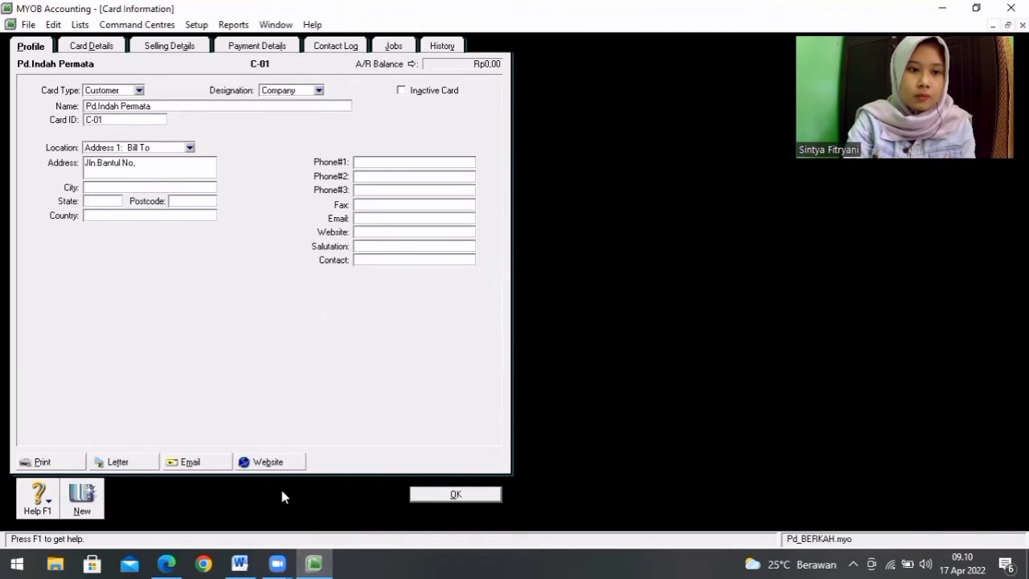
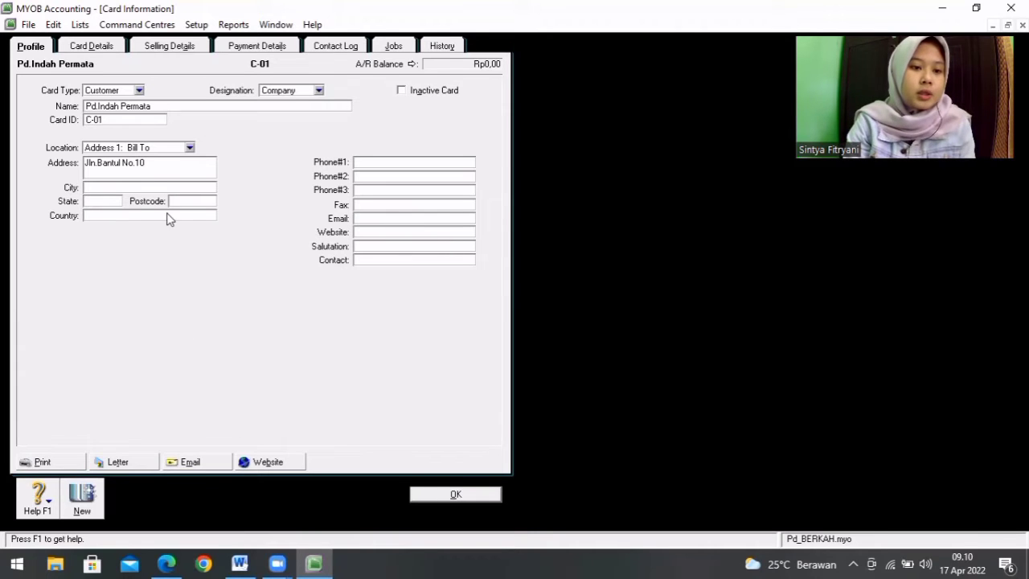
Step: Set the C-01 customer's city to Yogyakarta and country to Indonesia
click(155, 184)
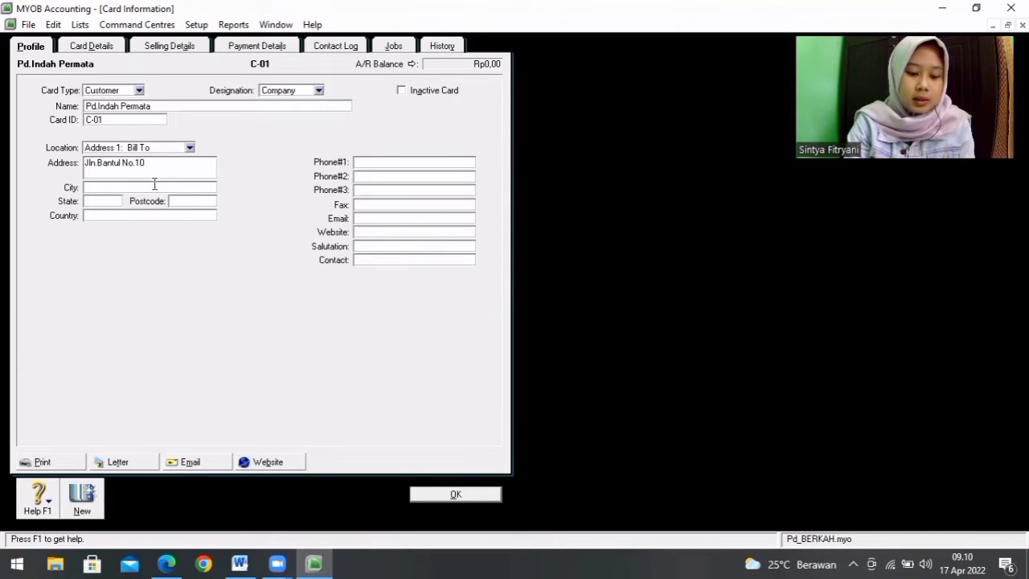
text(Yoh)
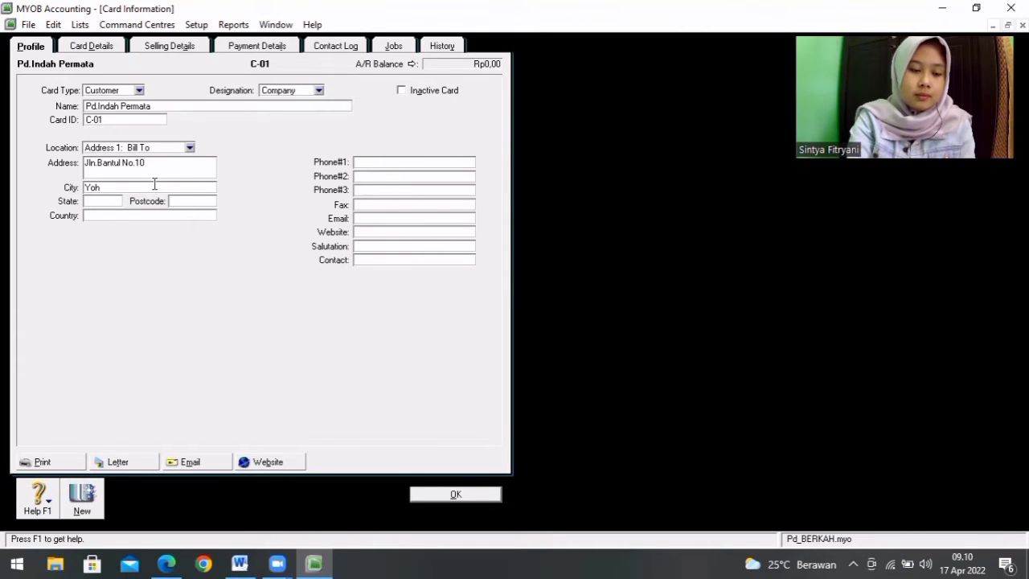
text(gyakarta)
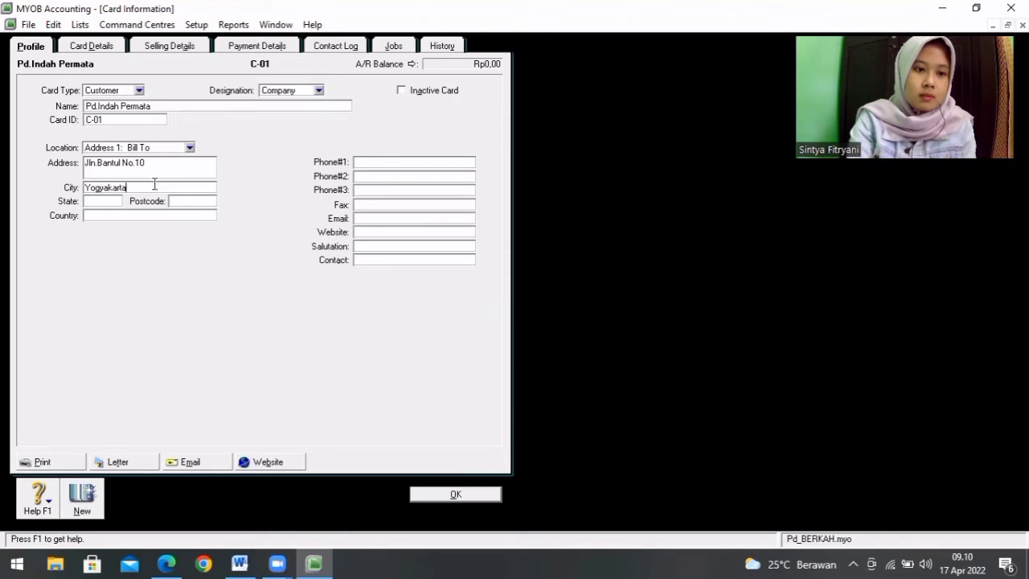
click(119, 216)
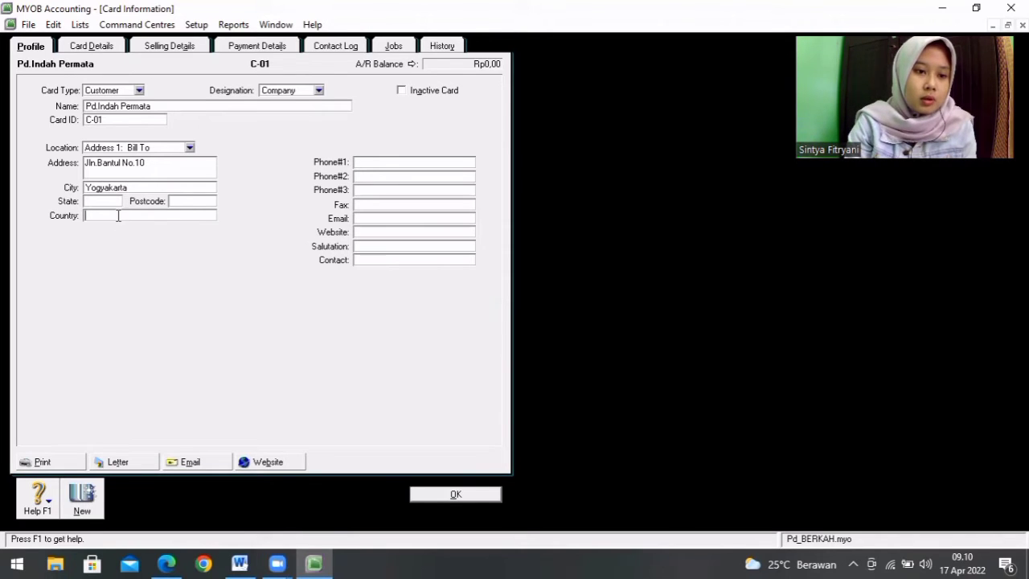
text(Indo)
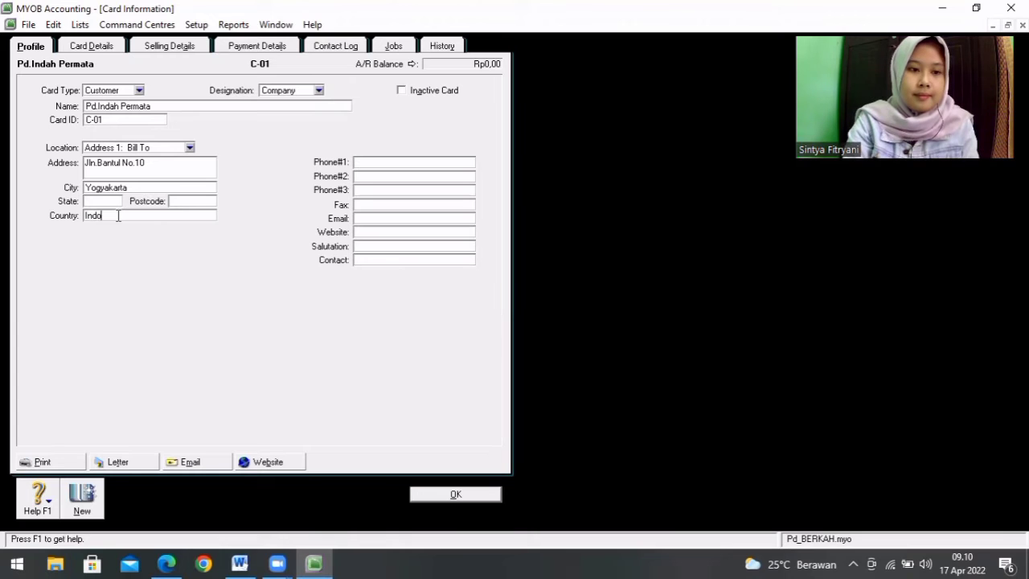
text(nes)
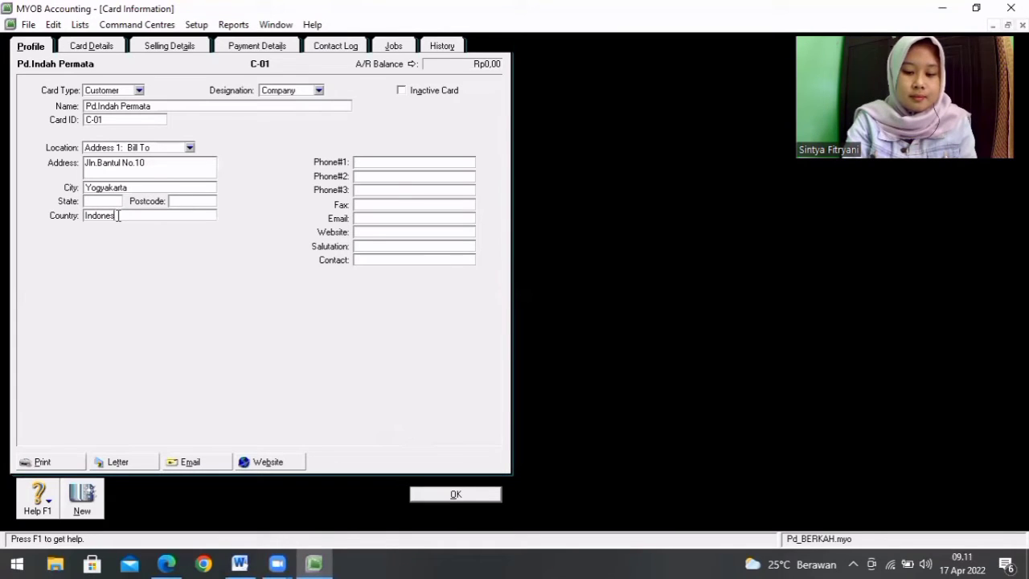
text(ia)
Step: Fill in the C-01 customer's first phone number, checking it against the customer list in Word
click(400, 163)
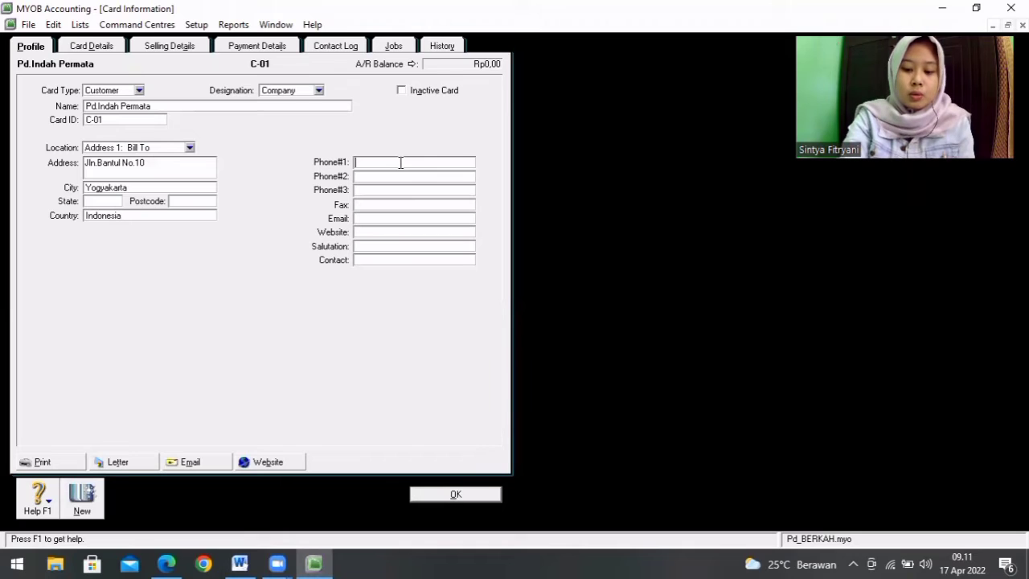
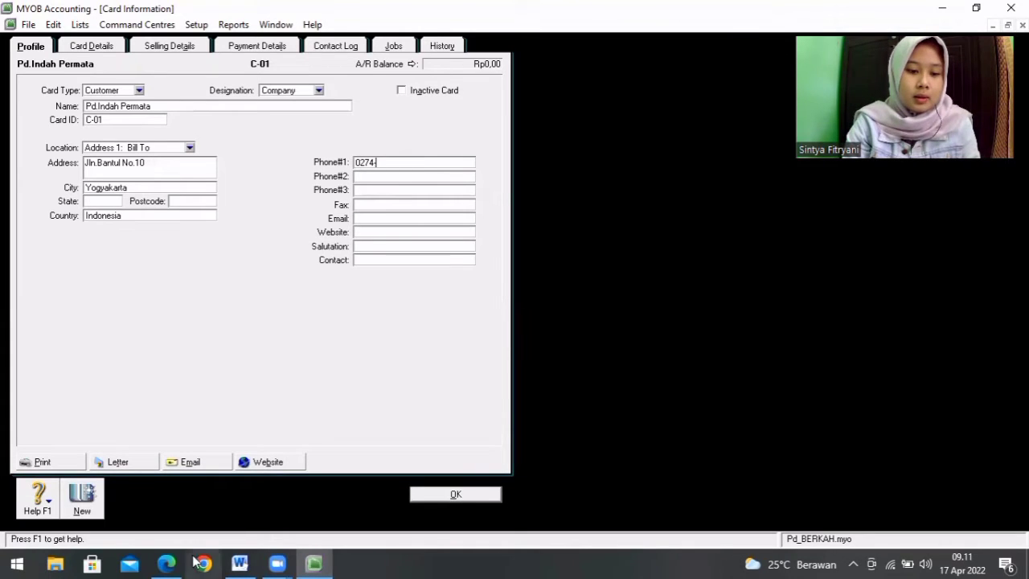
click(240, 562)
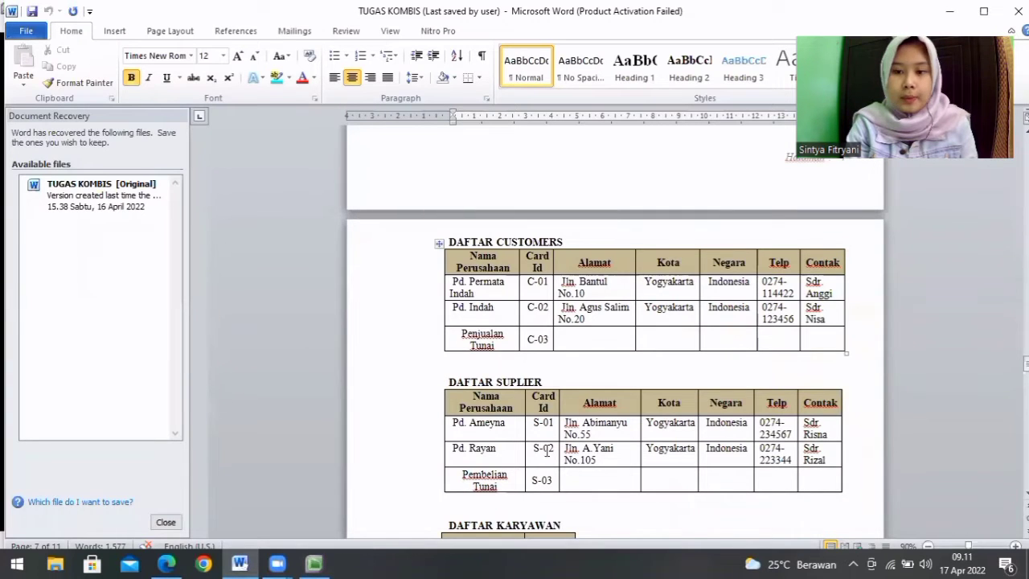
click(315, 563)
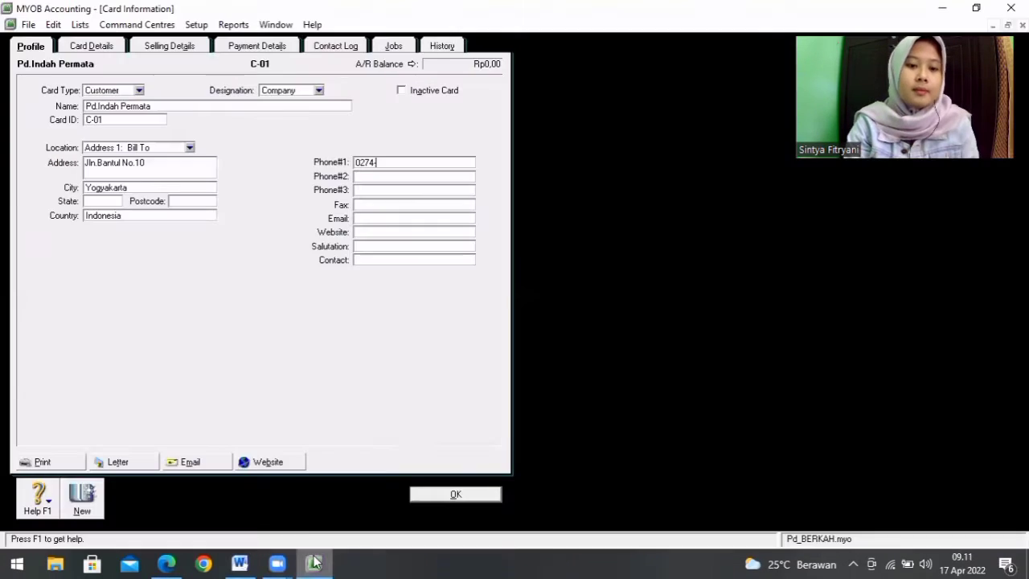
Step: Enter the contact person's name on the C-01 customer card and save the card
key(Tab)
key(Tab)
key(Tab)
key(Tab)
key(Tab)
key(Tab)
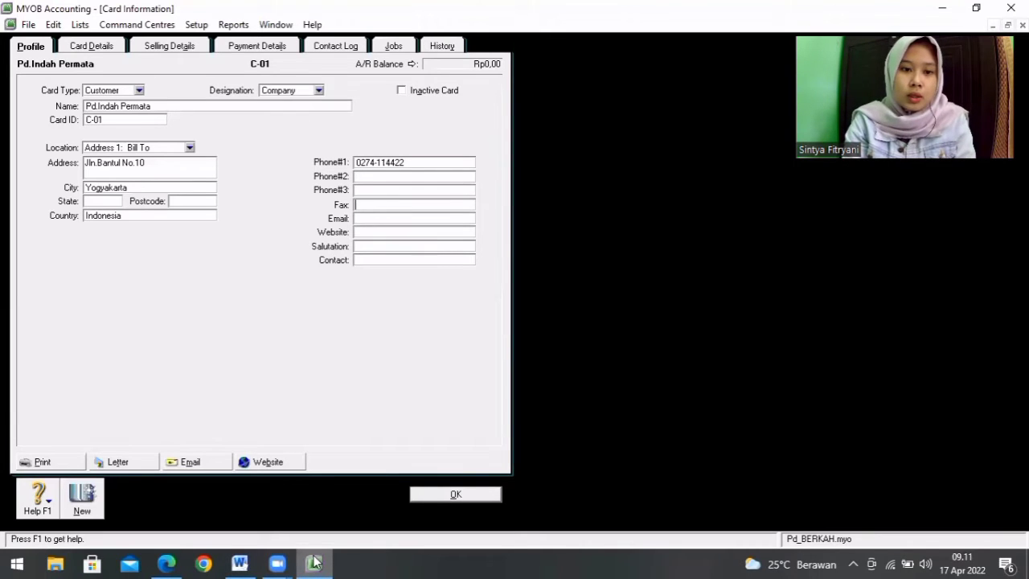
text(Sdr.Anggi)
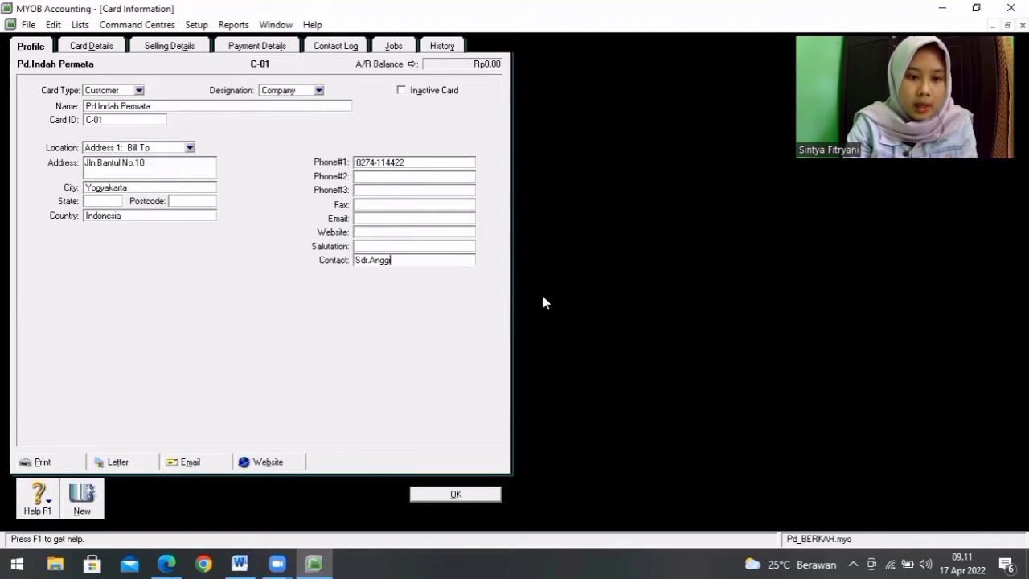
click(473, 495)
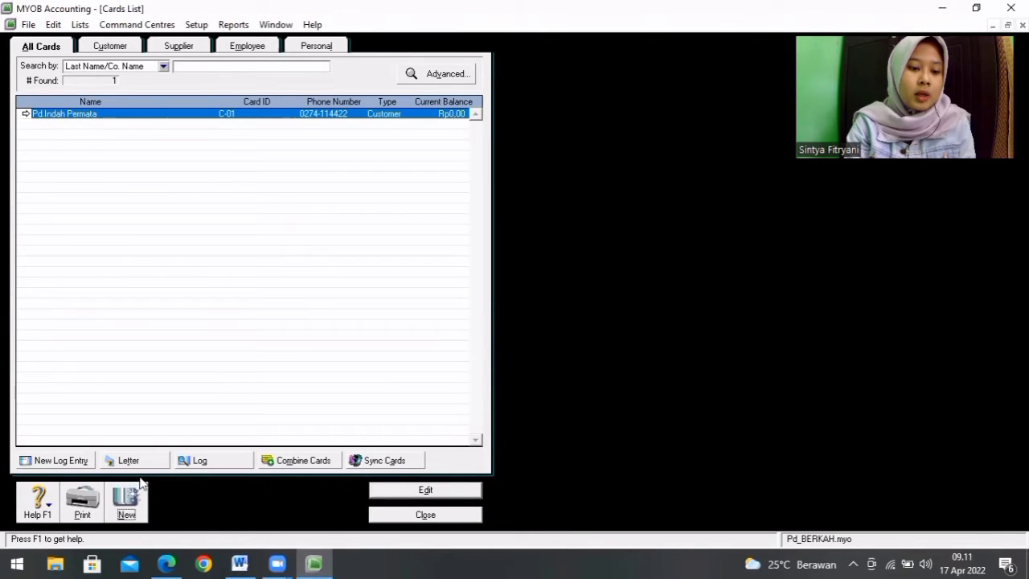
Step: Start a second customer card from the Word list, naming it Pd.Indah with the card ID C-02
click(127, 503)
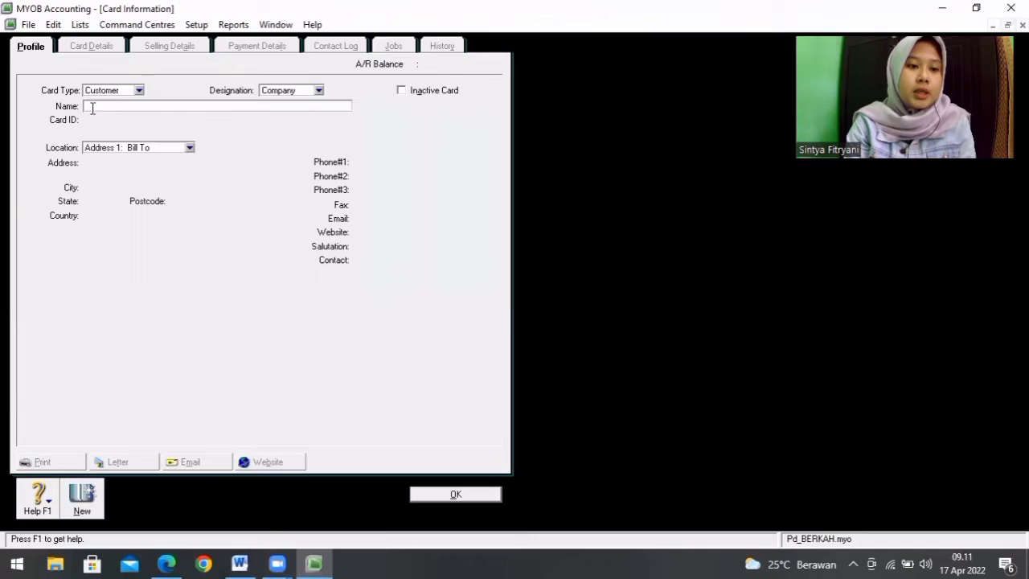
click(242, 563)
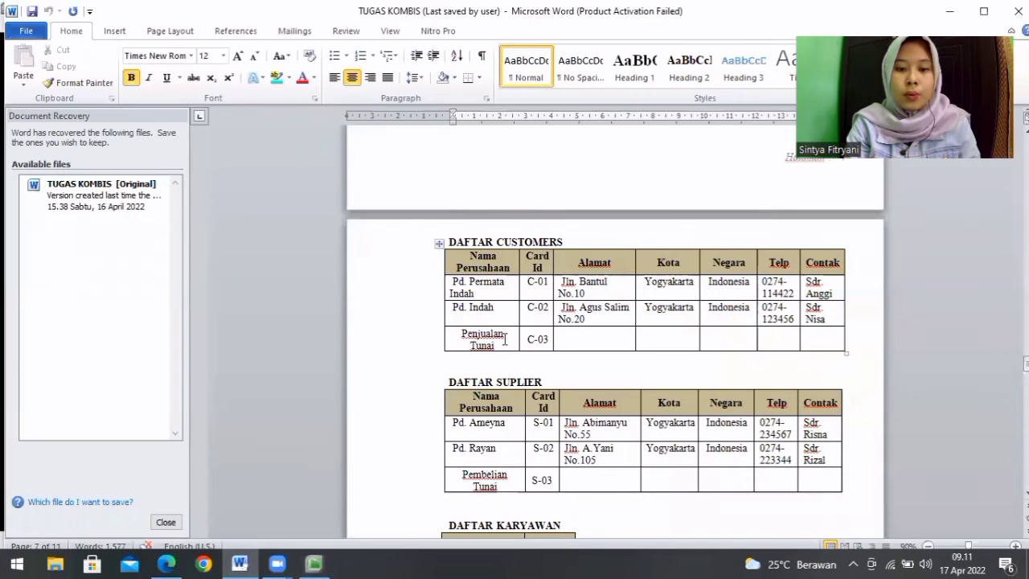
click(314, 563)
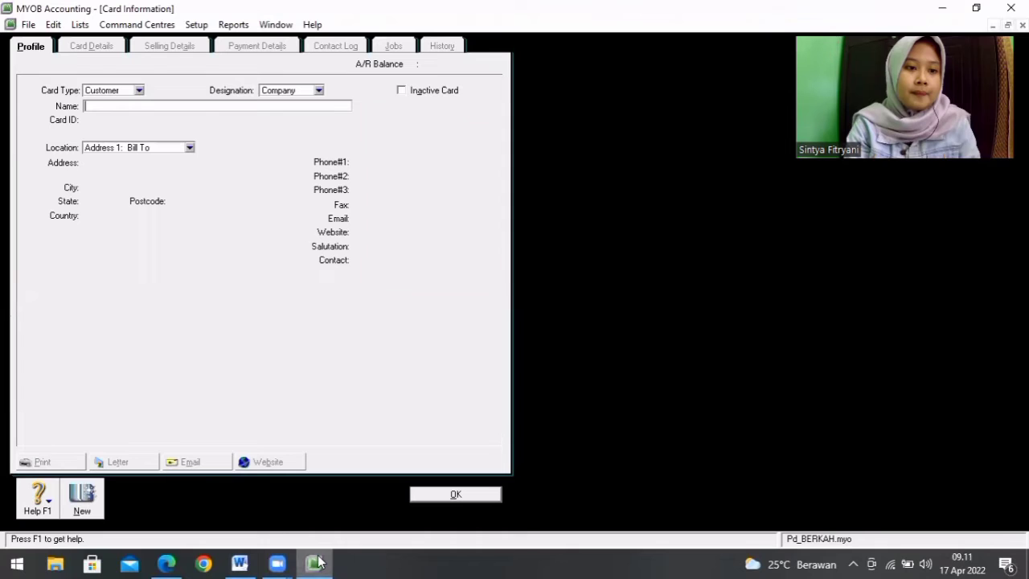
text(Pd)
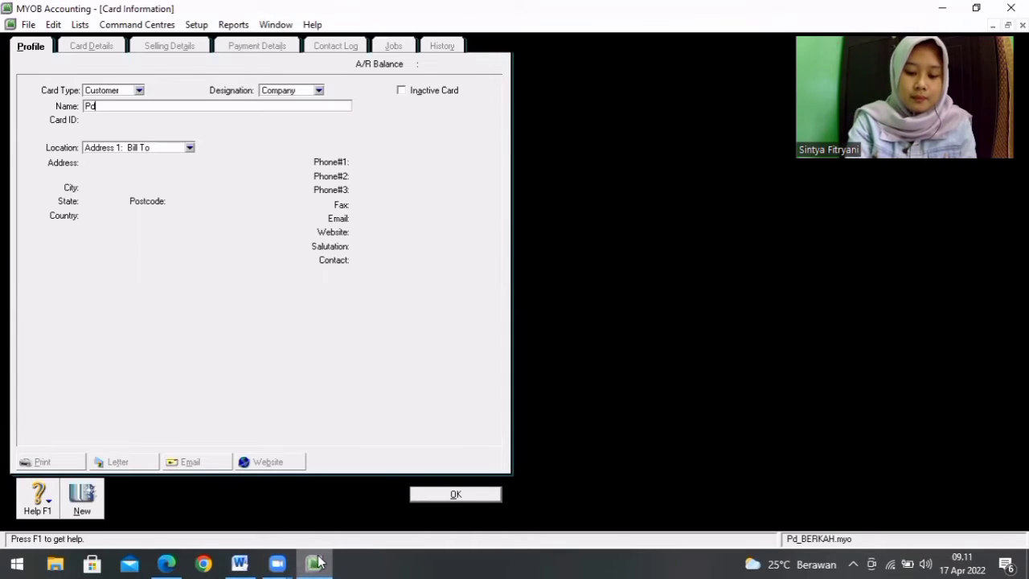
text(.In)
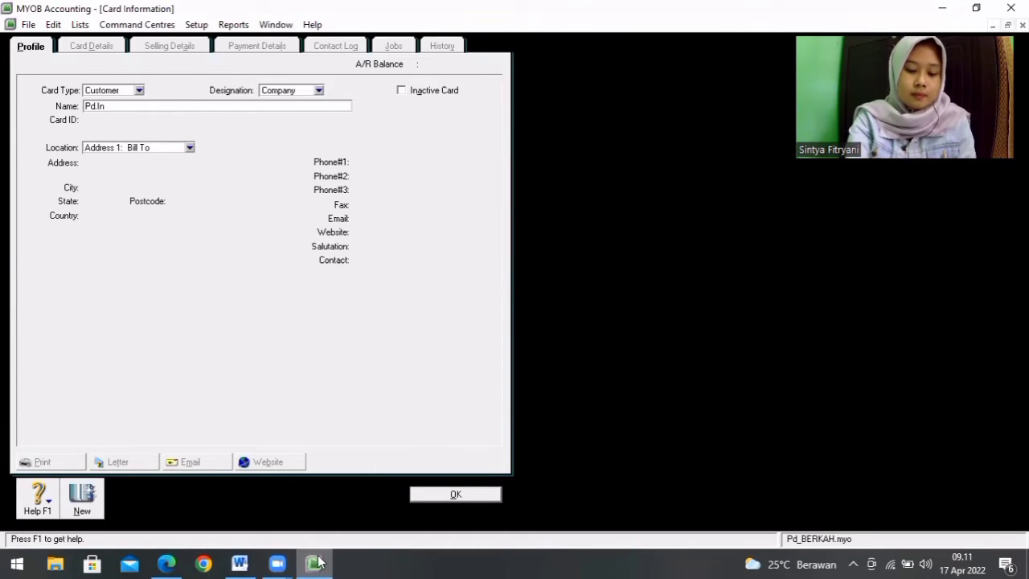
text(dah)
key(Tab)
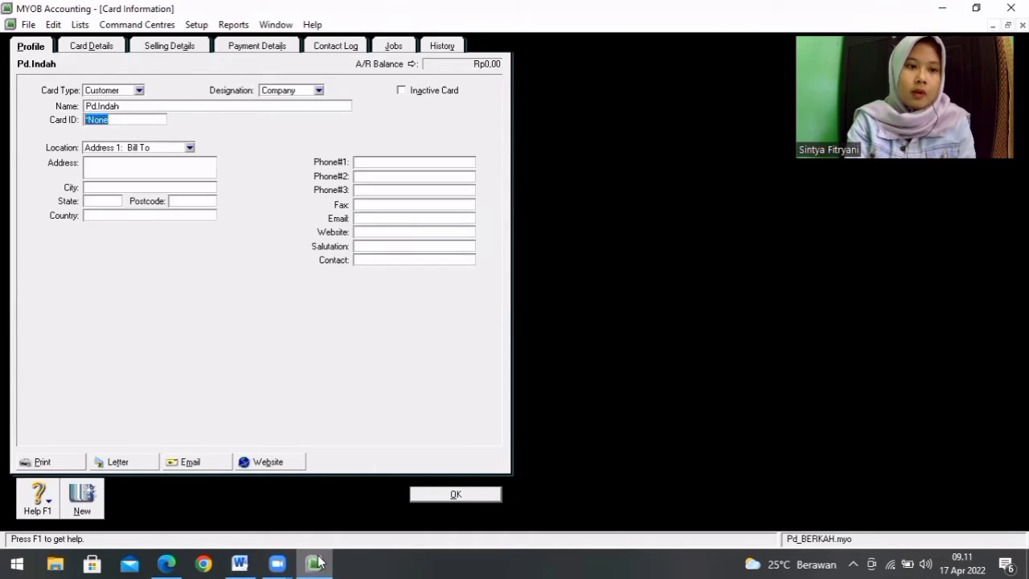
text(C-02)
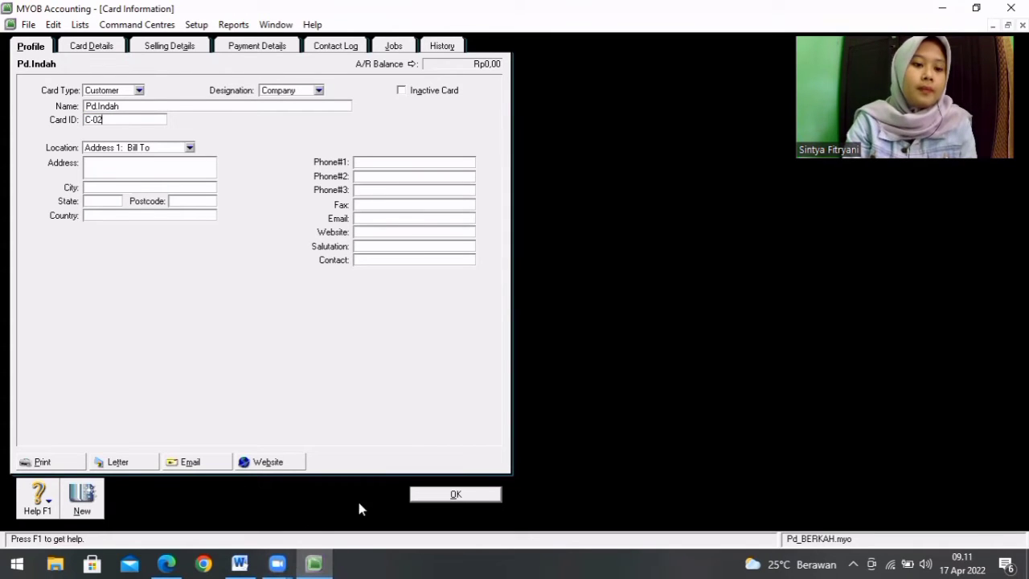
Step: Fill in the C-02 customer's street address, checking it against the customer list in Word
click(119, 167)
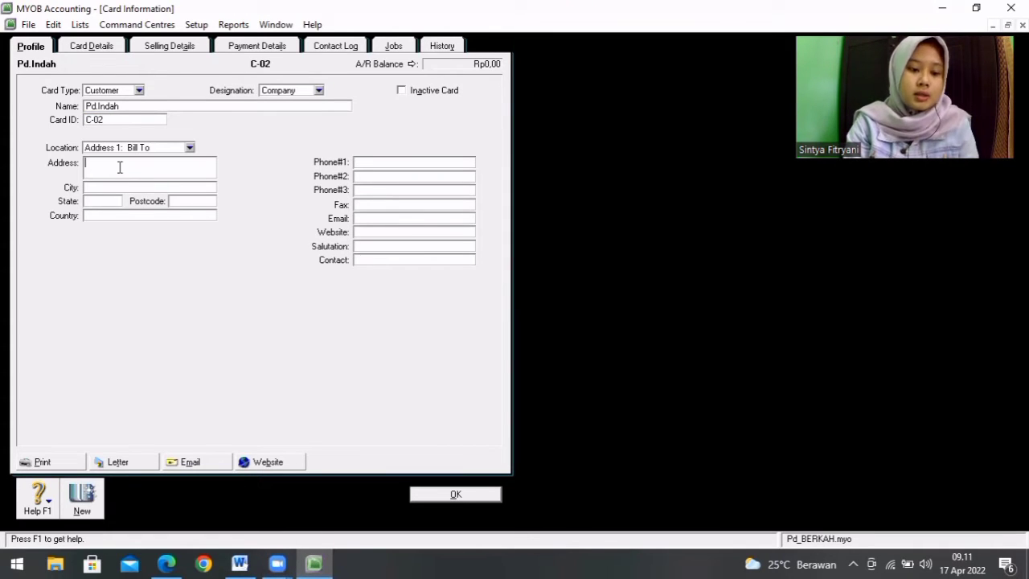
text(Jln)
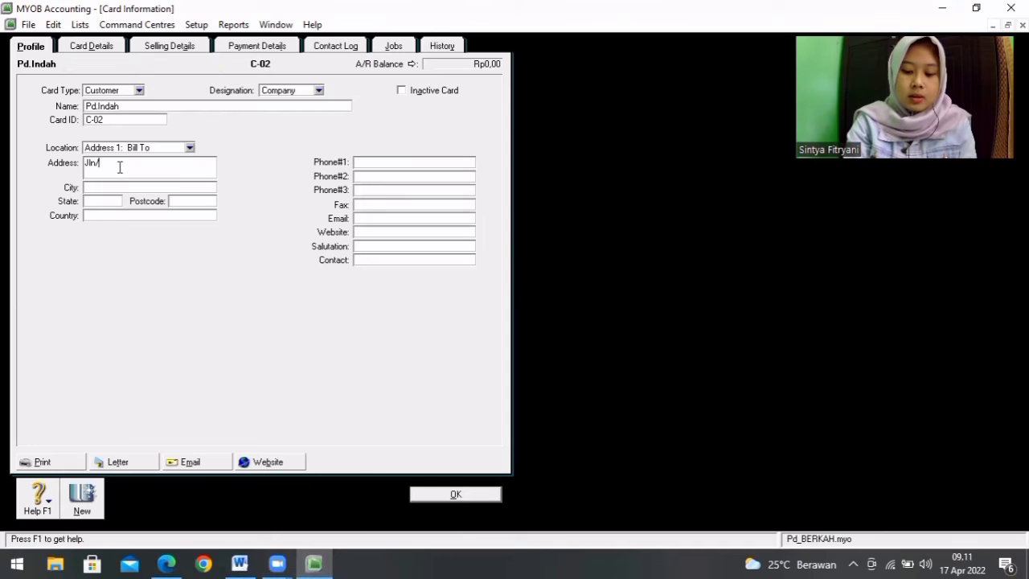
text(.)
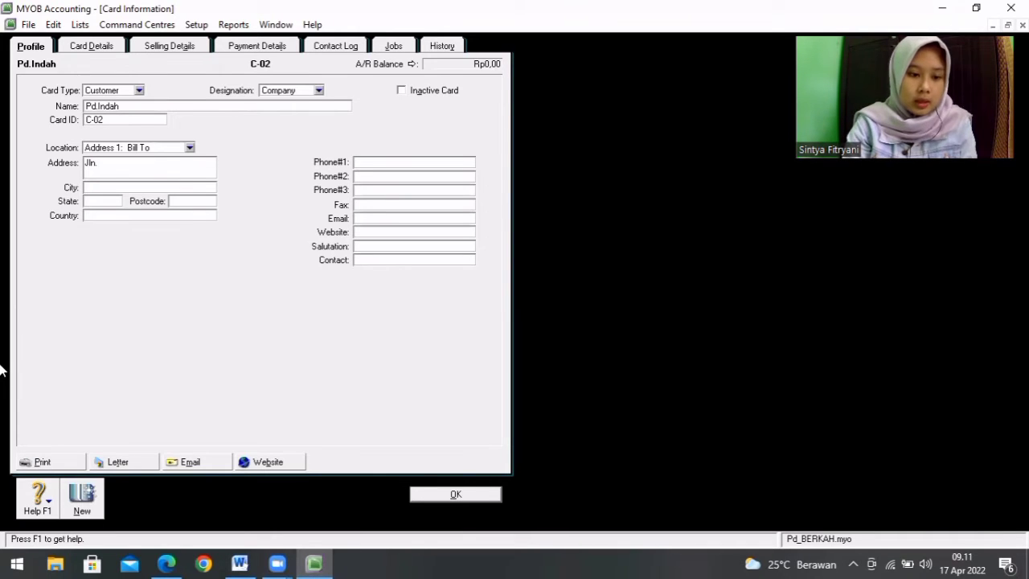
click(240, 563)
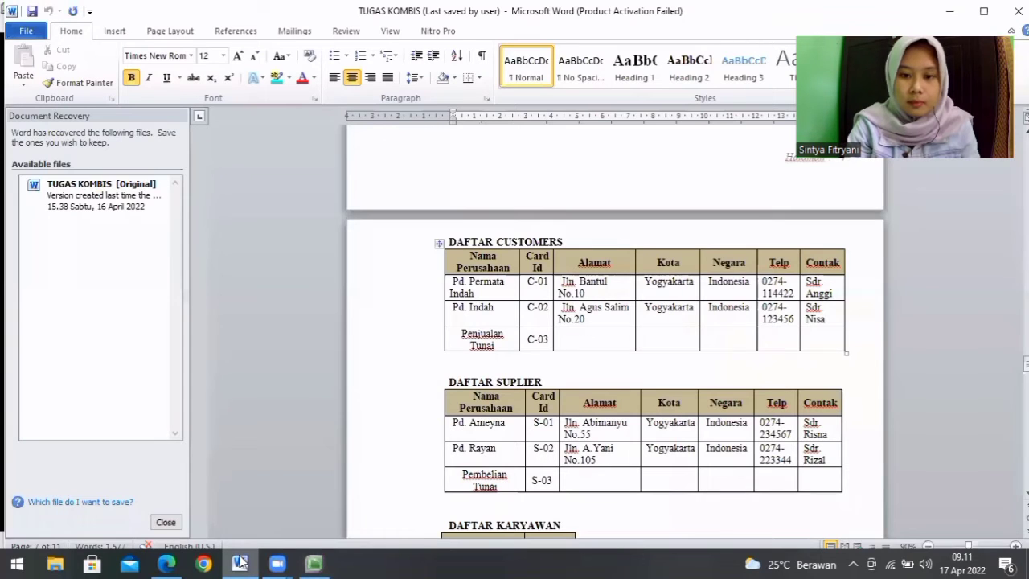
click(312, 563)
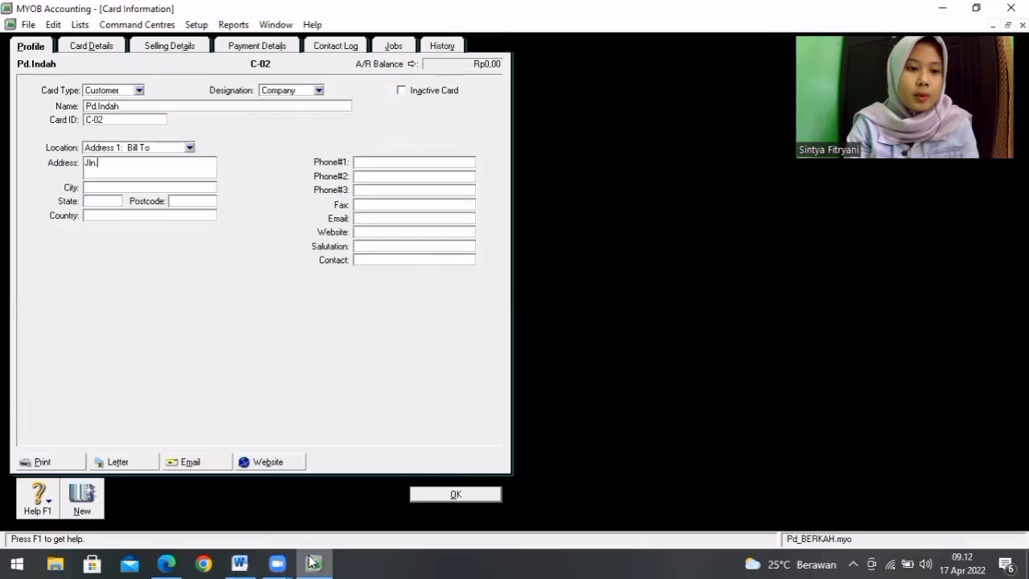
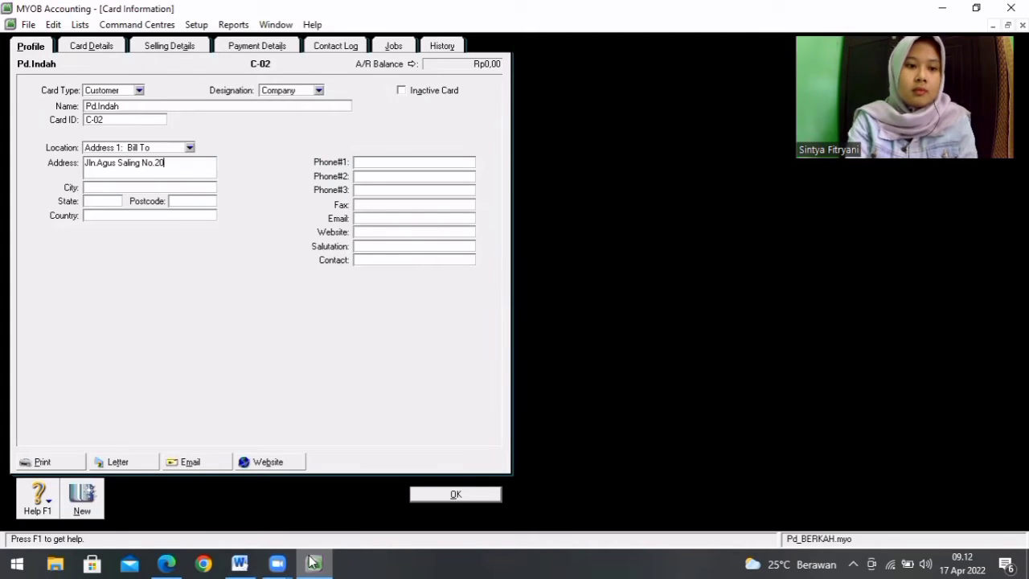
Step: Set the C-02 customer's city to Yogyakarta and country to Indonesia
click(111, 188)
text(Yo)
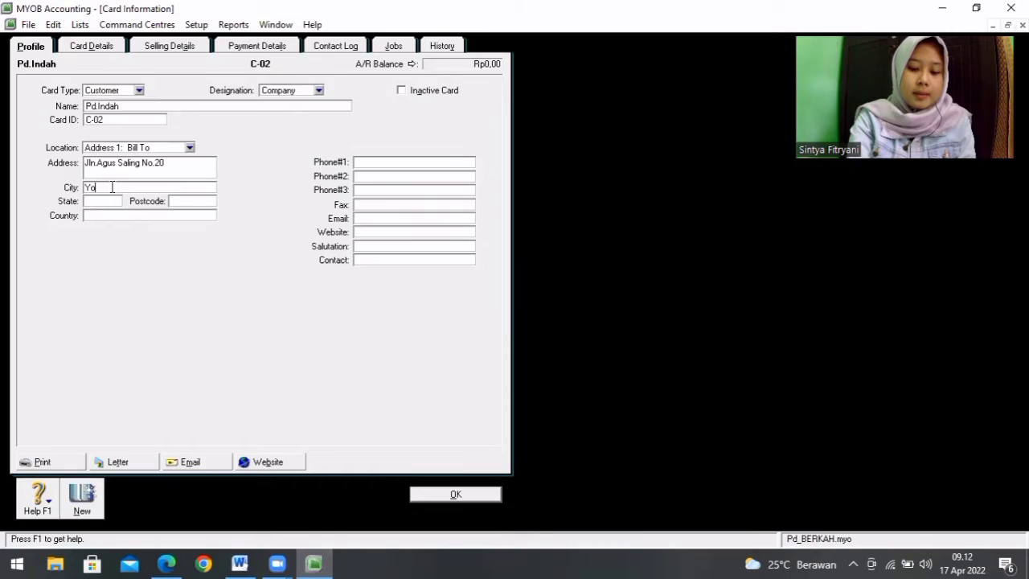
text(gyakarta)
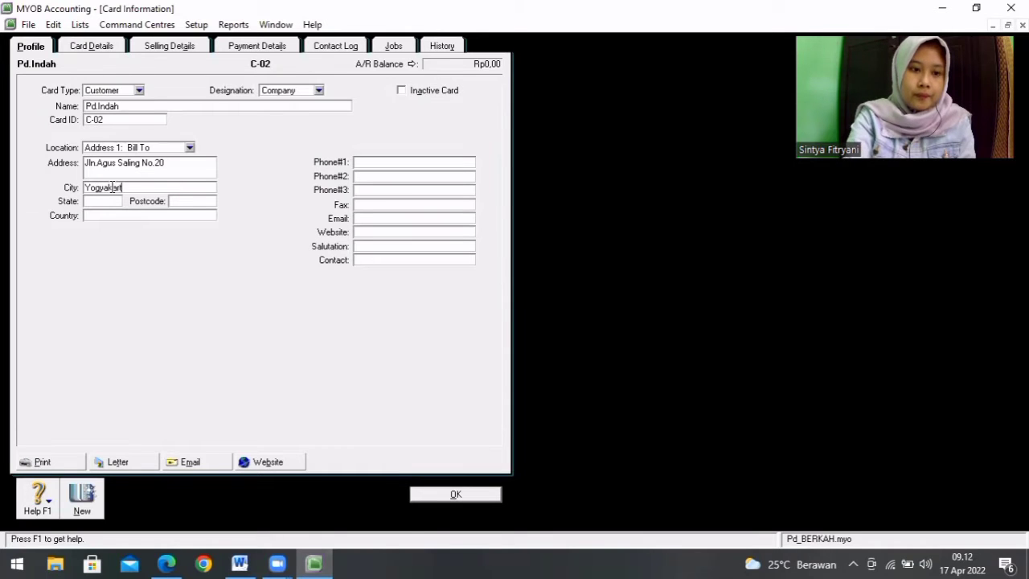
click(105, 217)
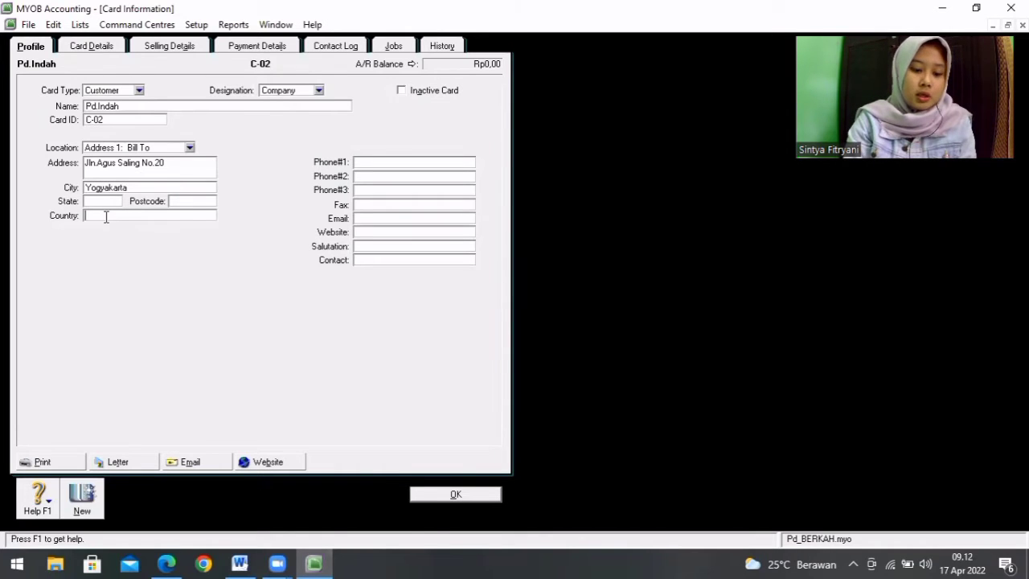
text(Indo)
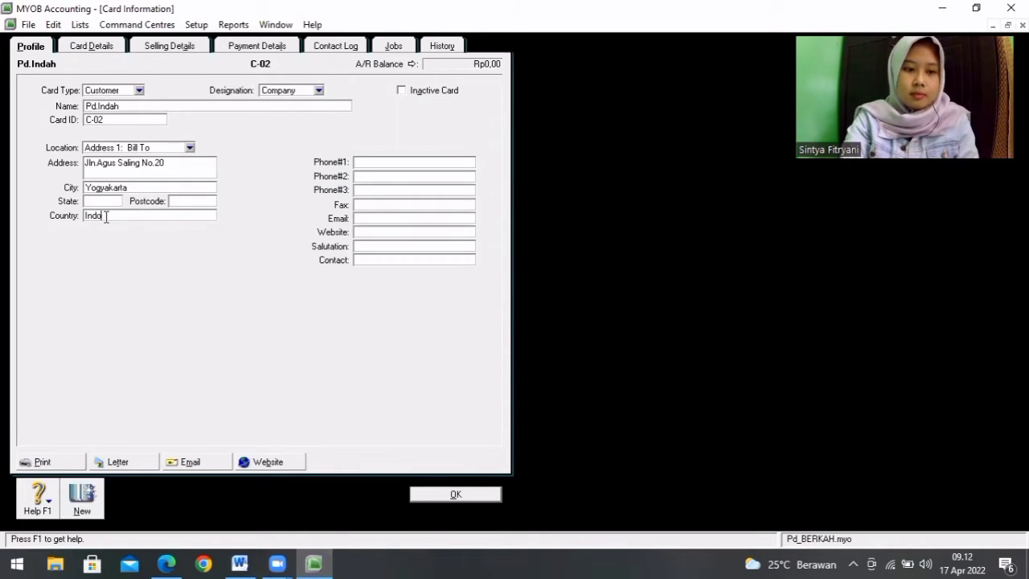
text(nesia)
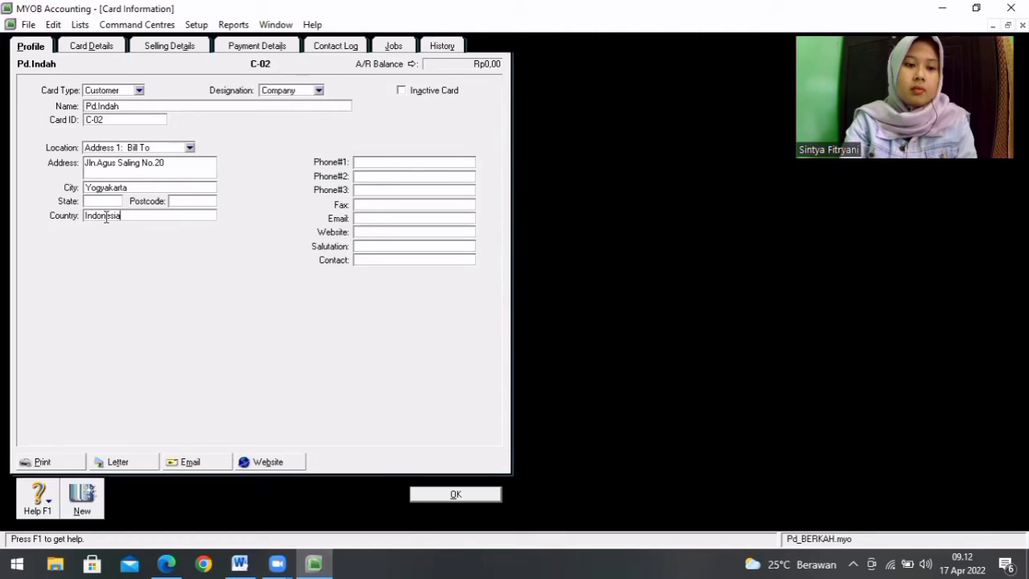
Step: Enter the C-02 customer's first phone number as given in the Word customer list
click(392, 161)
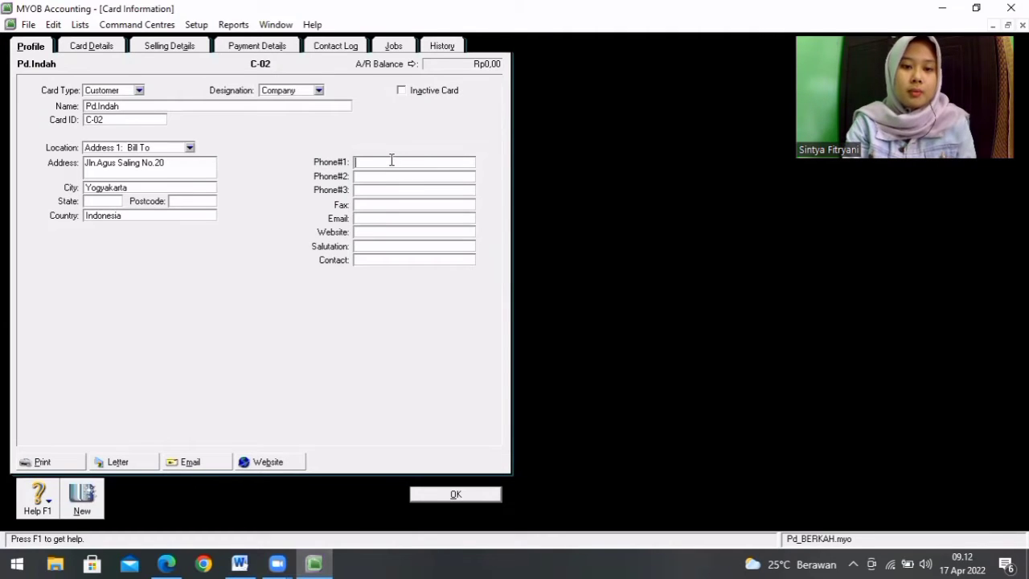
text(02)
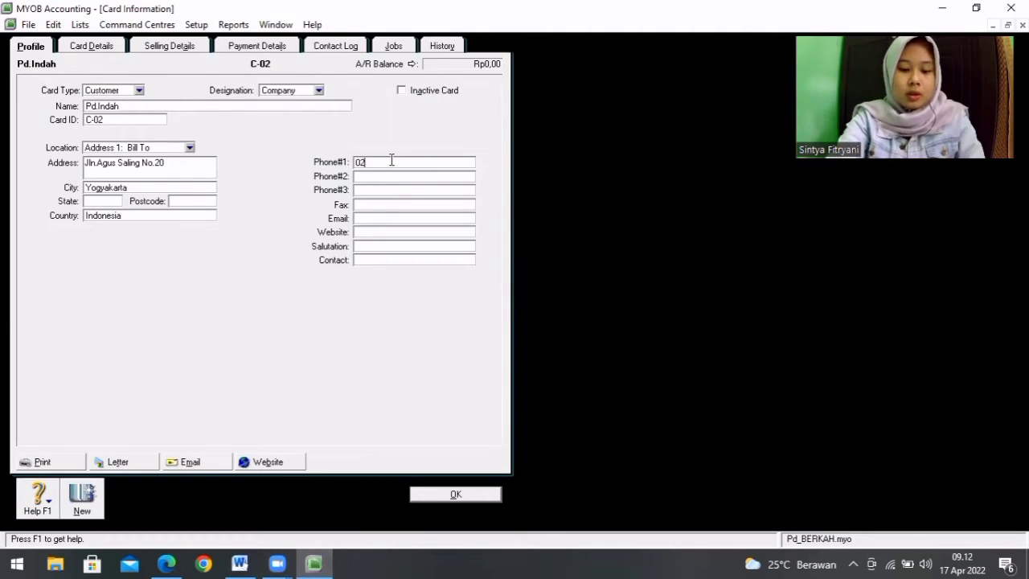
text(74-)
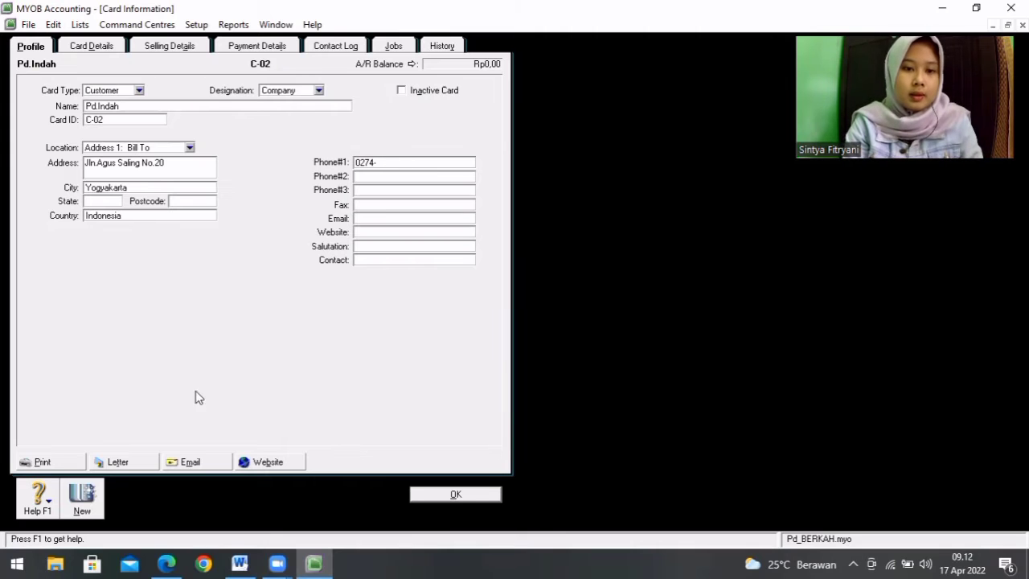
click(240, 563)
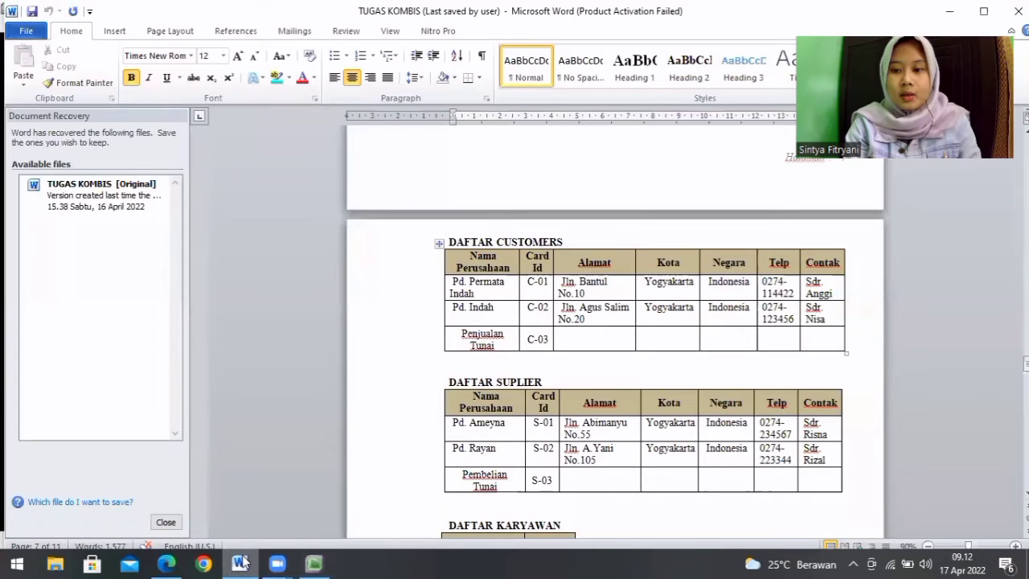
click(314, 562)
text(3456)
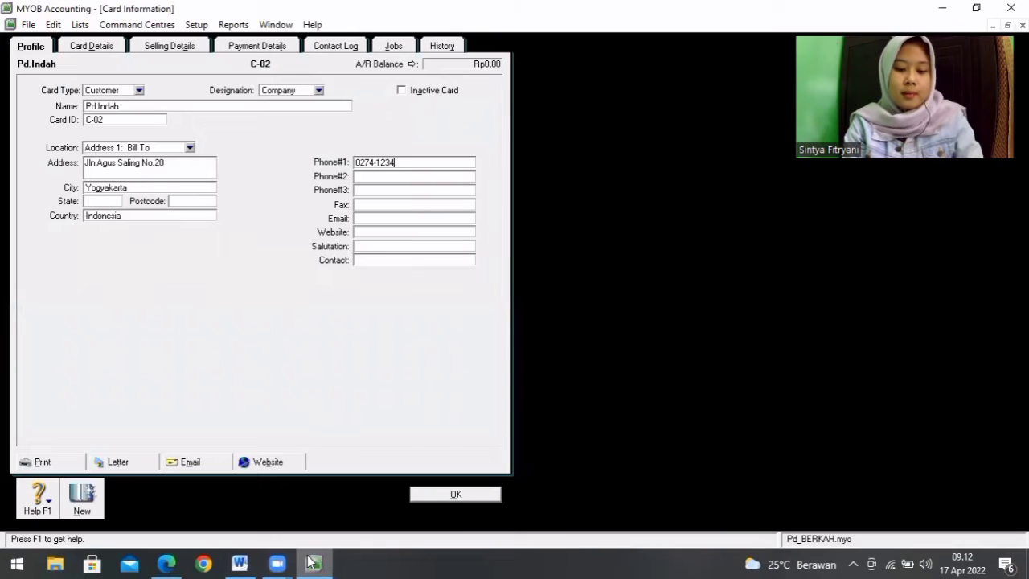
Step: Enter the contact person's name on the C-02 customer card and save the card
key(Tab)
key(Tab)
key(Tab)
key(Tab)
key(Tab)
key(Tab)
key(Tab)
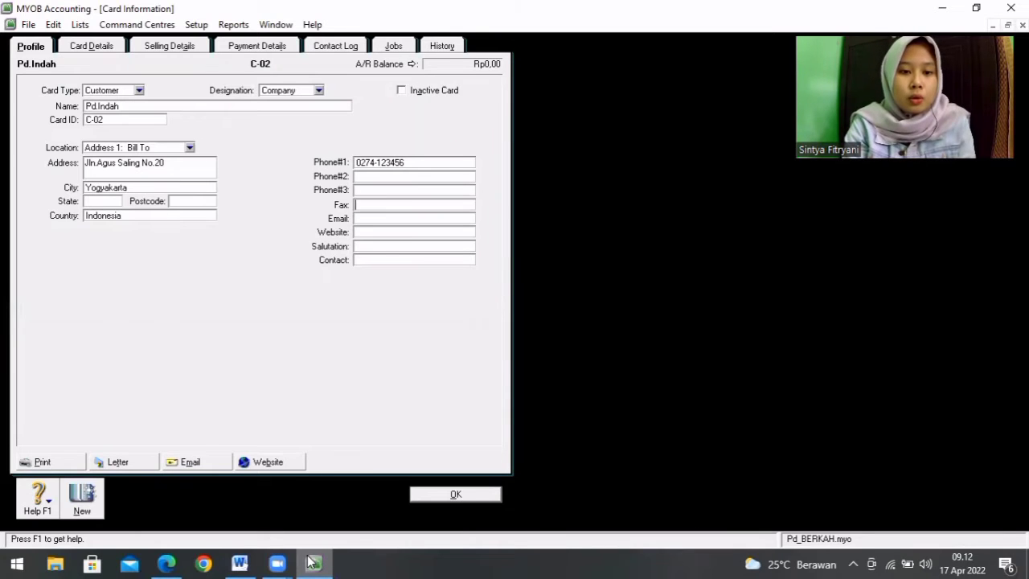
text(Sdr)
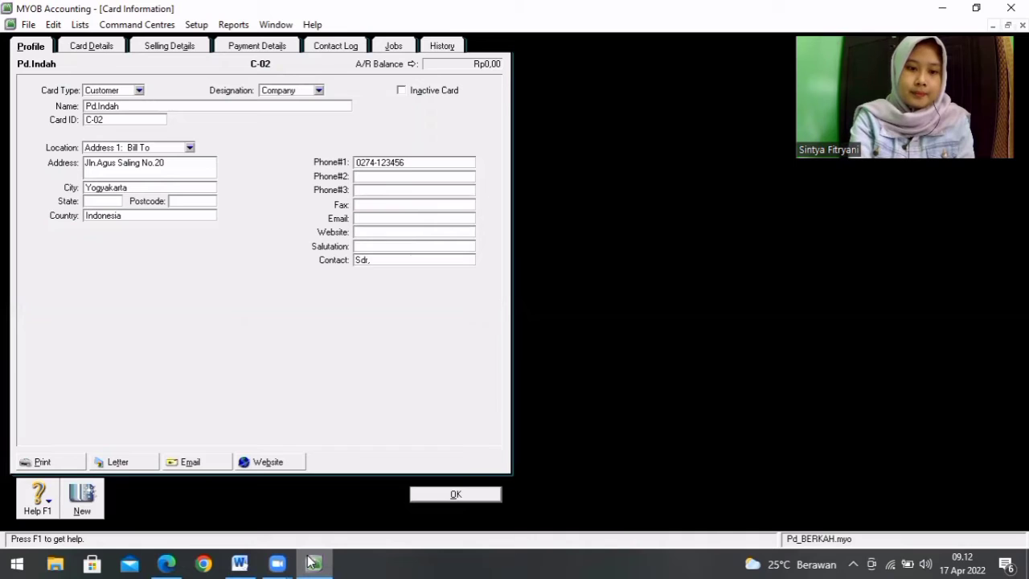
text(.Nisa)
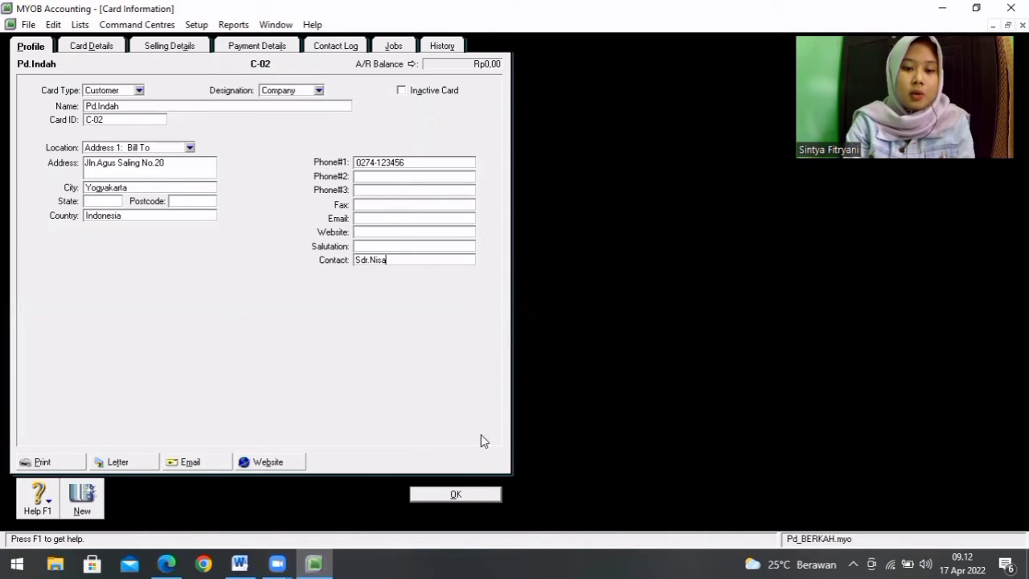
click(470, 496)
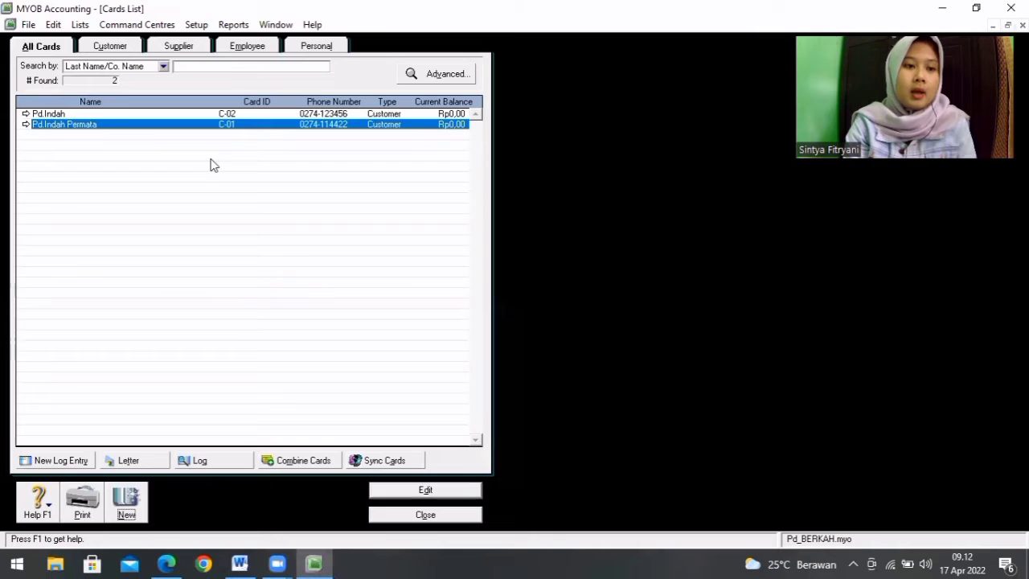
Step: Create a third customer card from the Word list, named Penjualan Tunai with card ID C-03, and save it
click(126, 511)
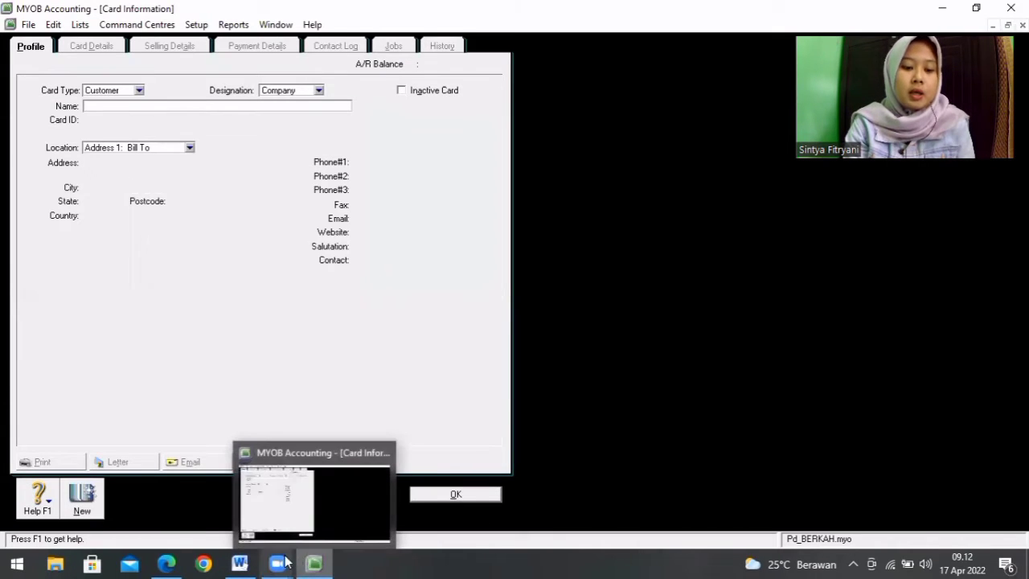
click(239, 563)
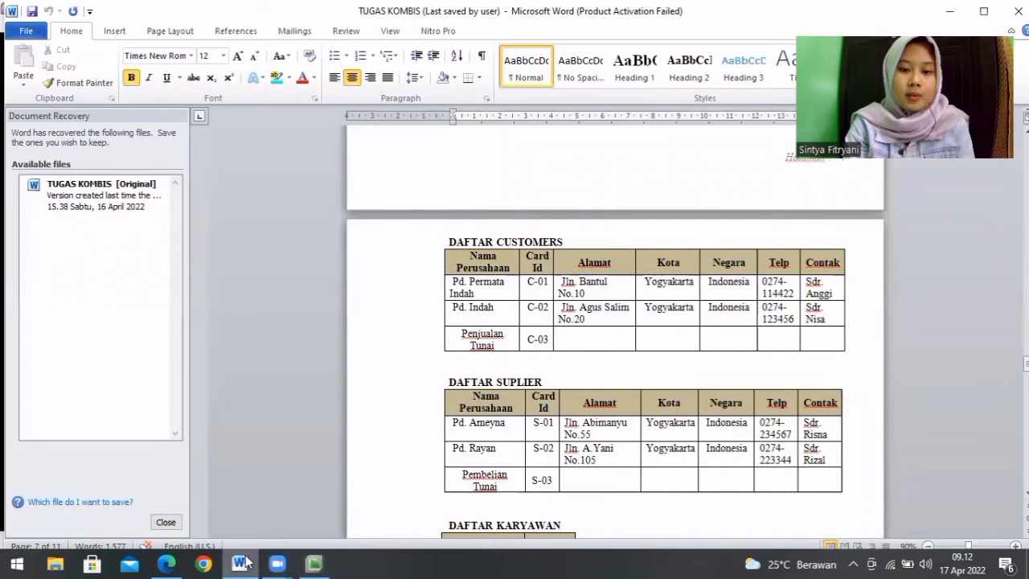
click(314, 563)
text(Penjua)
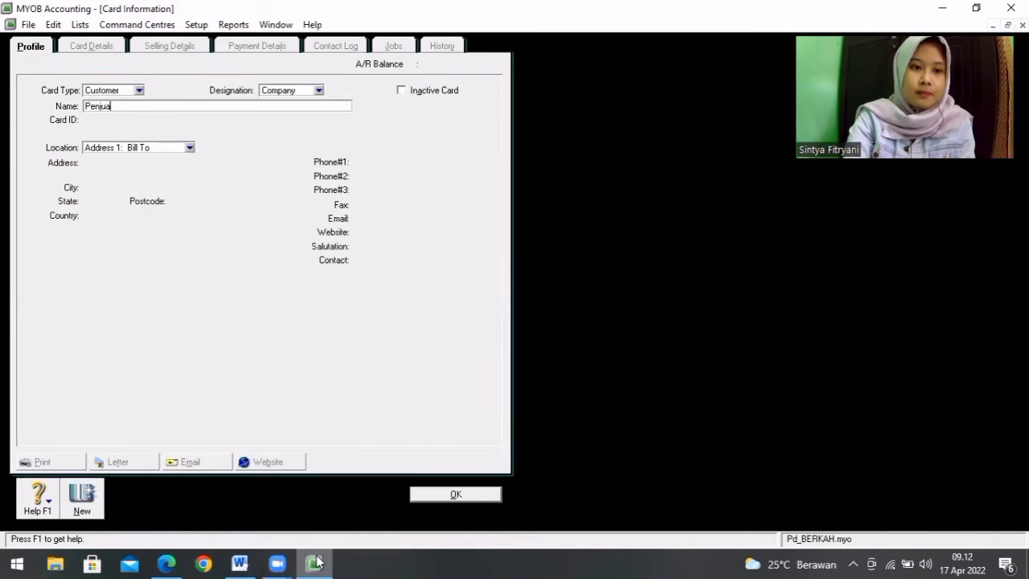
text(lan Tunai)
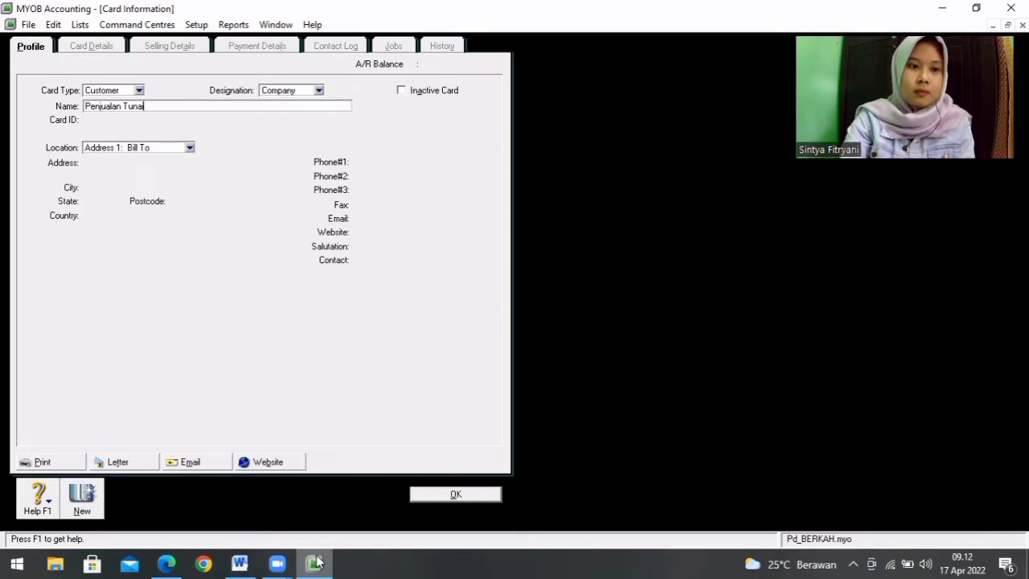
key(Tab)
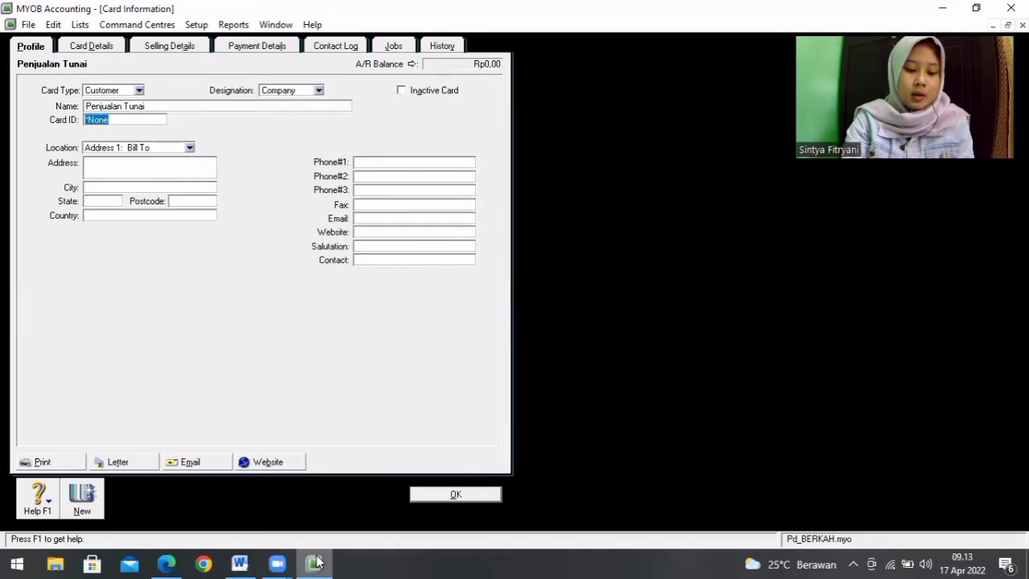
text(C-03)
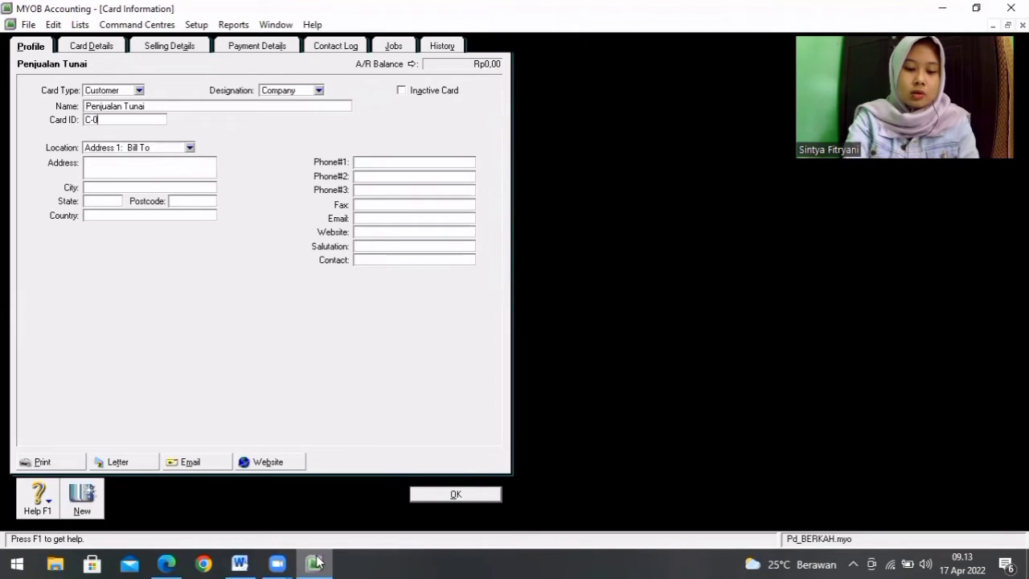
click(456, 494)
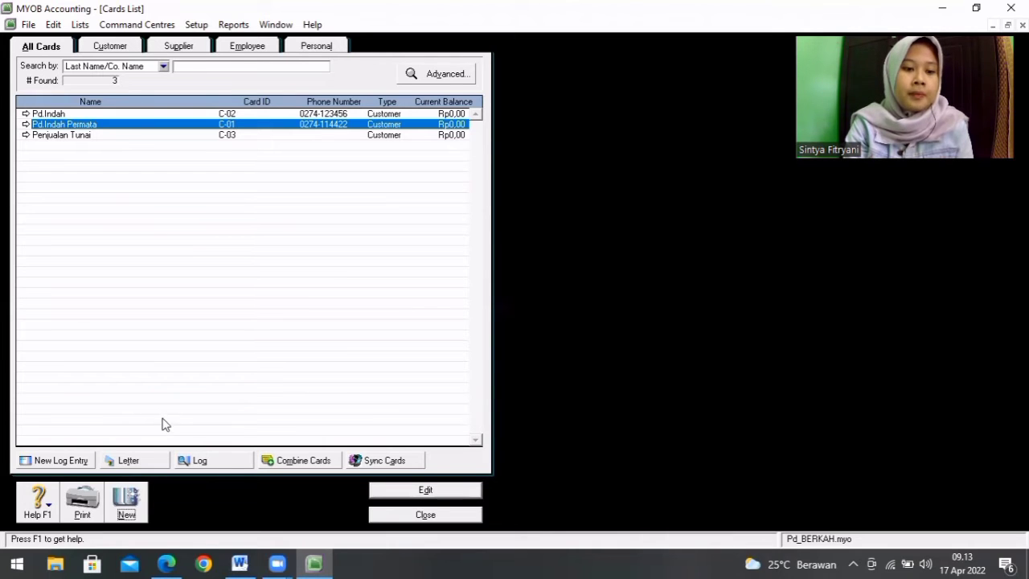
Step: Create a supplier card from the Word supplier list, named Pd.Ameyna with card ID S-01
click(125, 508)
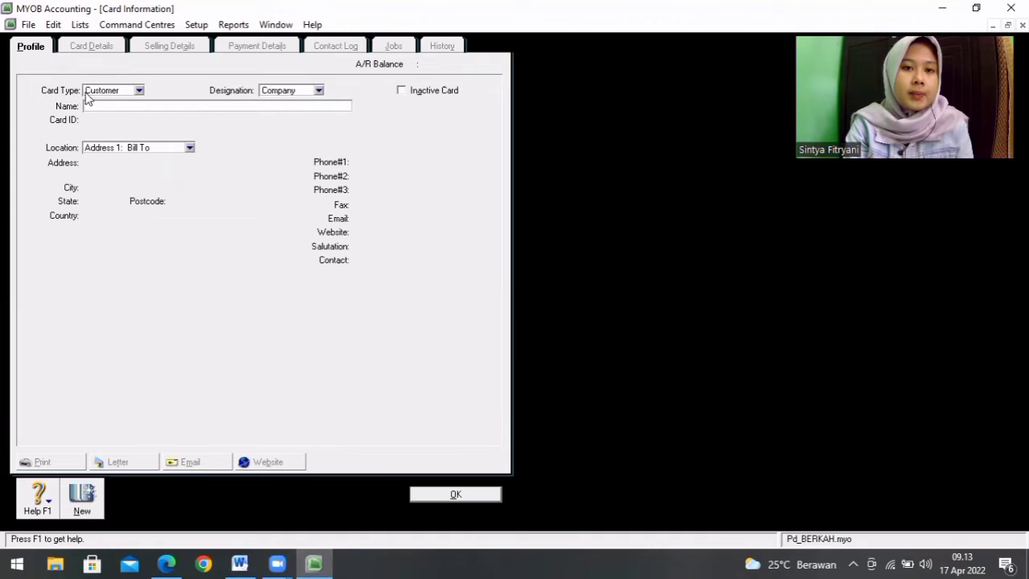
click(138, 90)
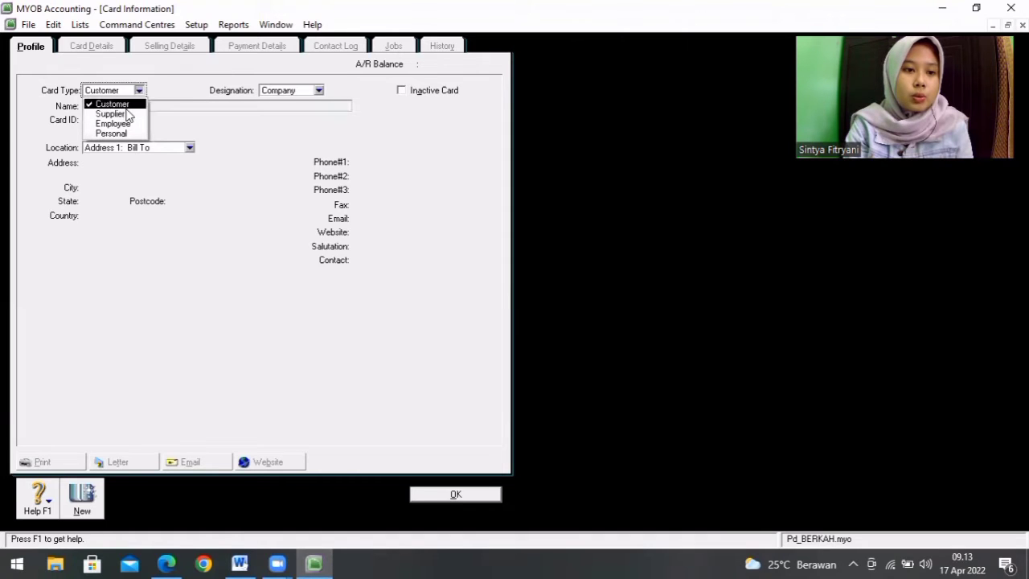
click(113, 113)
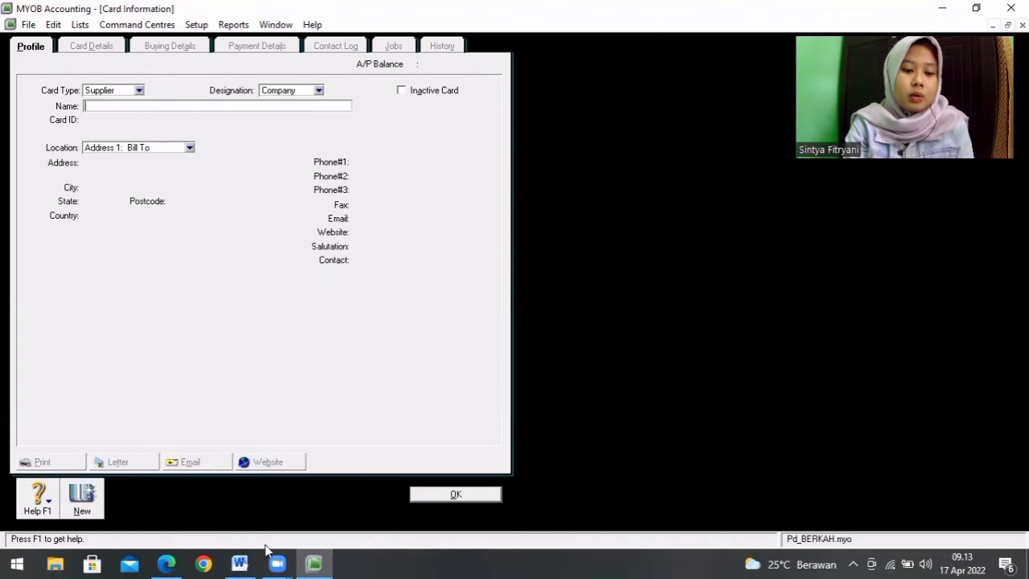
click(239, 564)
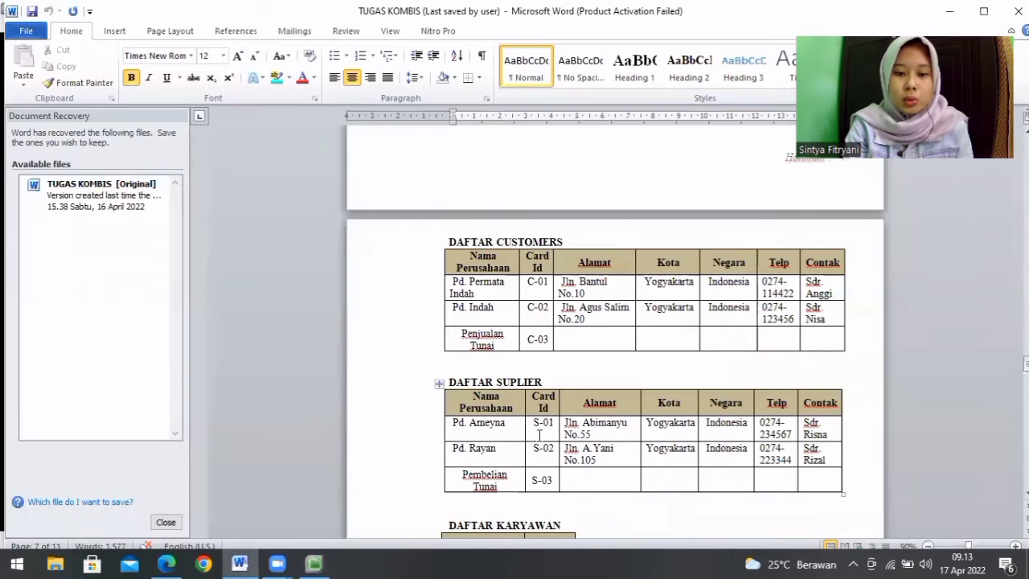
click(315, 563)
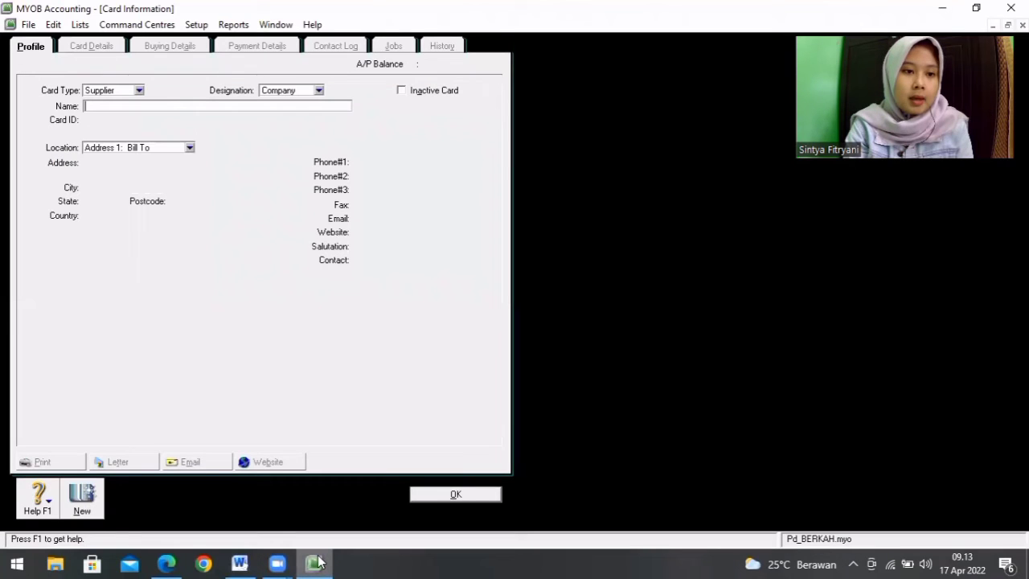
text(Pd.A)
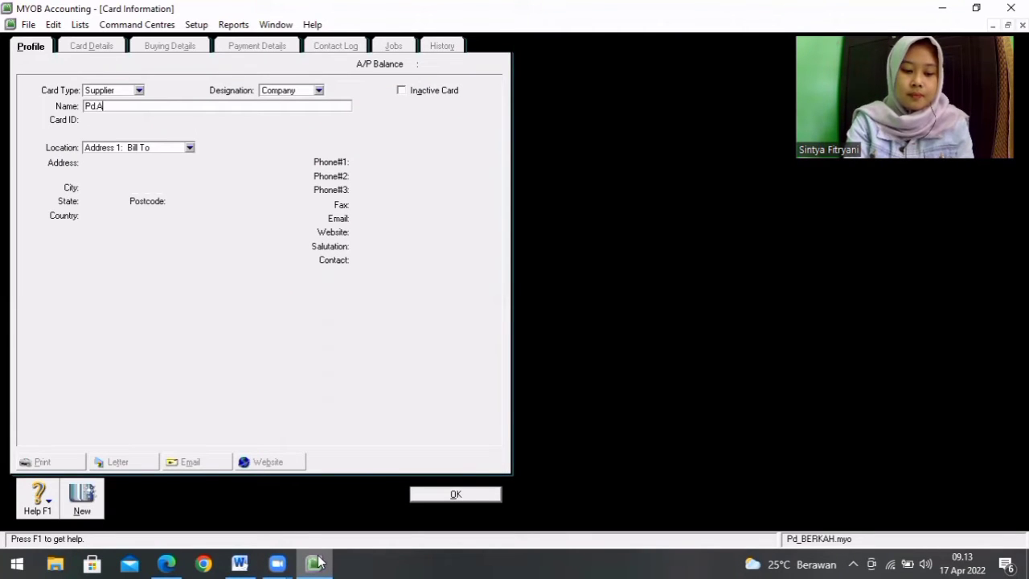
text(meyna)
key(Tab)
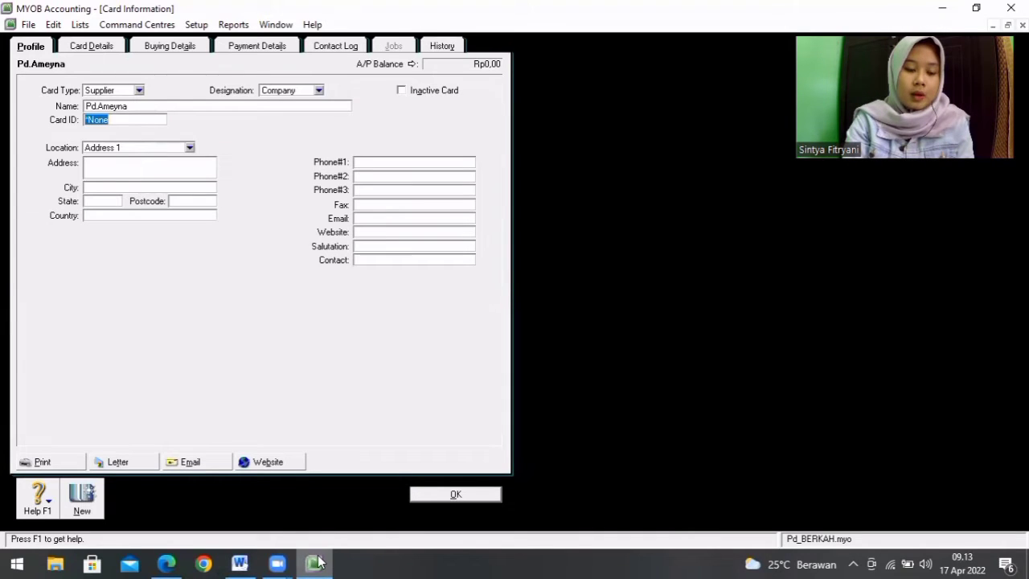
text(S-01)
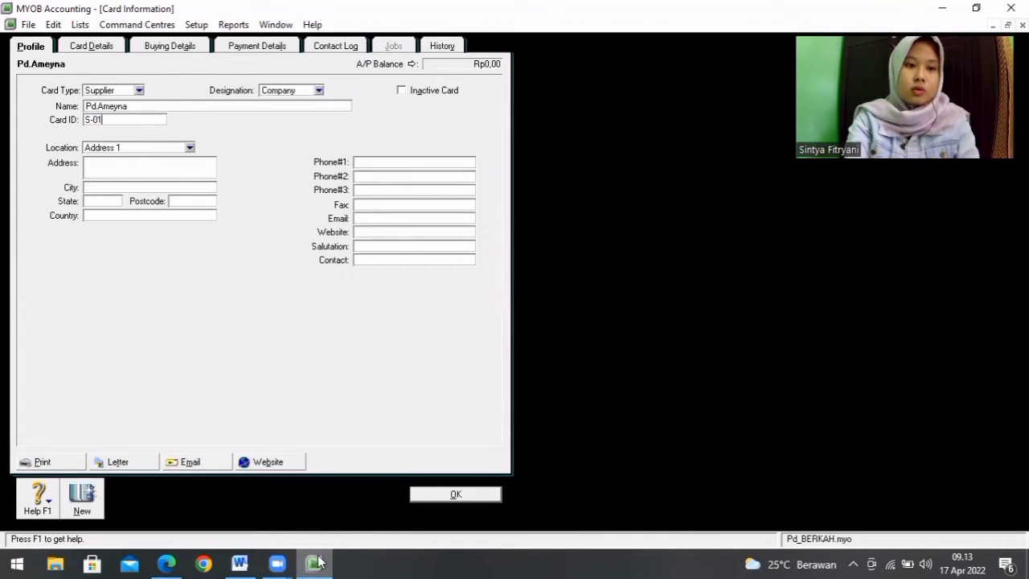
Step: Enter the S-01 supplier's street address as given in the Word supplier list
key(Tab)
key(Tab)
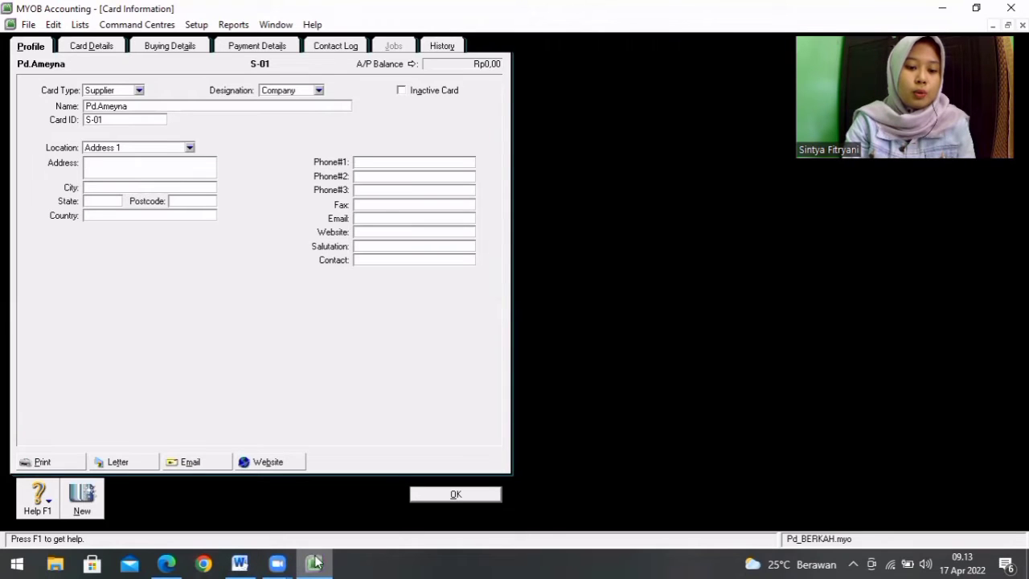
click(239, 564)
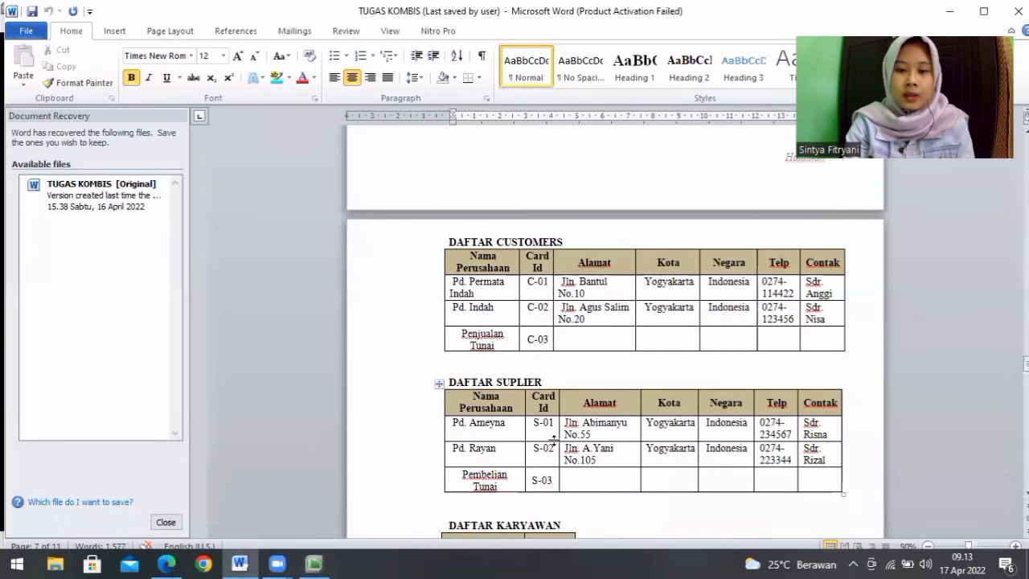
click(315, 564)
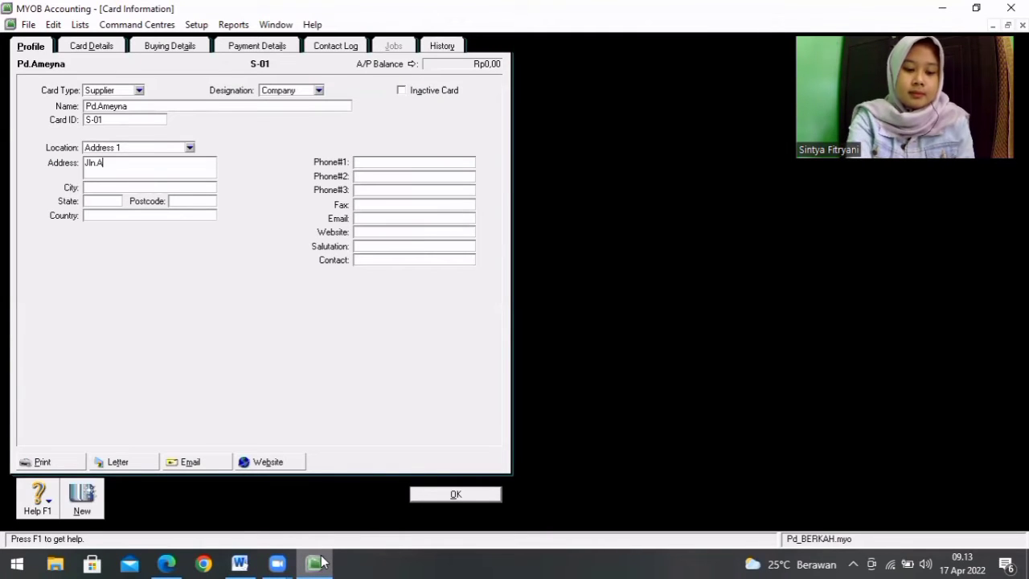
key(Return)
key(Return)
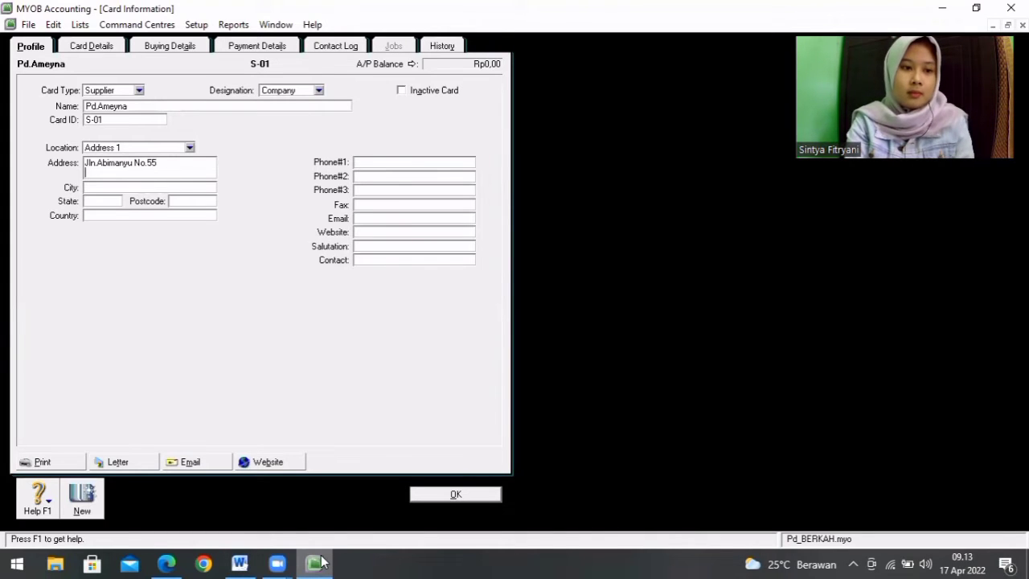
key(BackSpace)
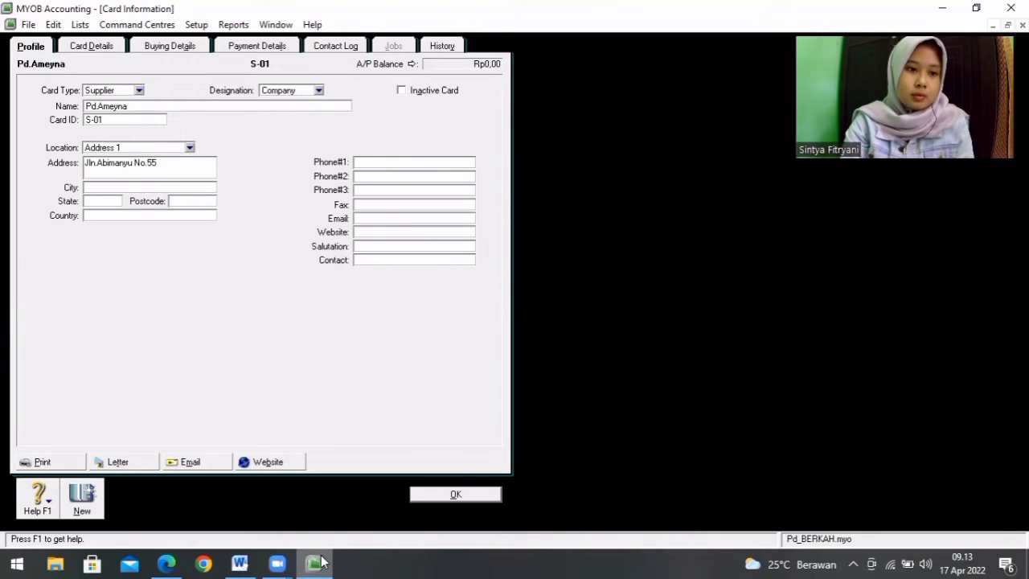
Step: Set the S-01 supplier's city to Yogyakarta and country to Indonesia
click(118, 186)
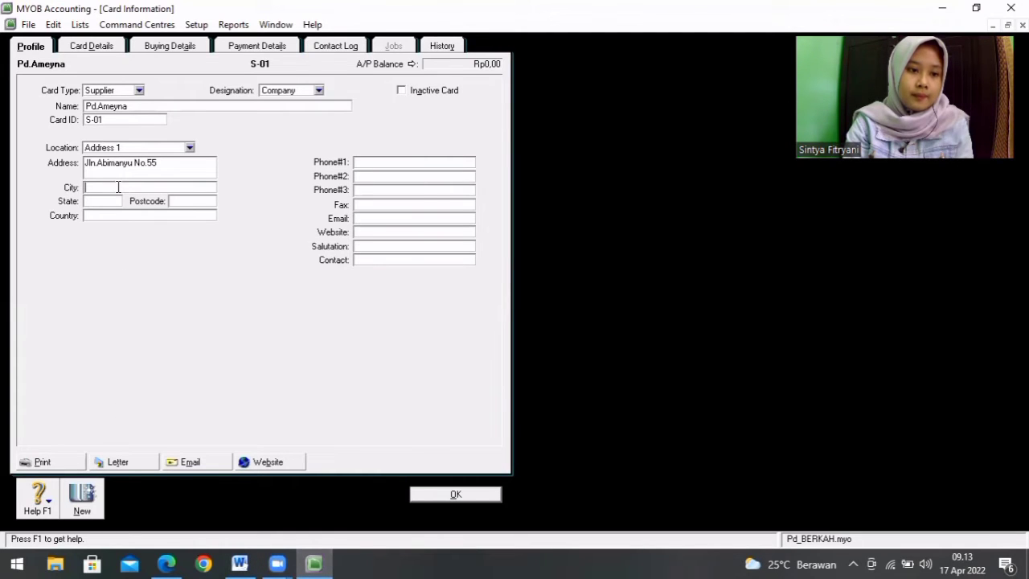
text(Yogyakarta)
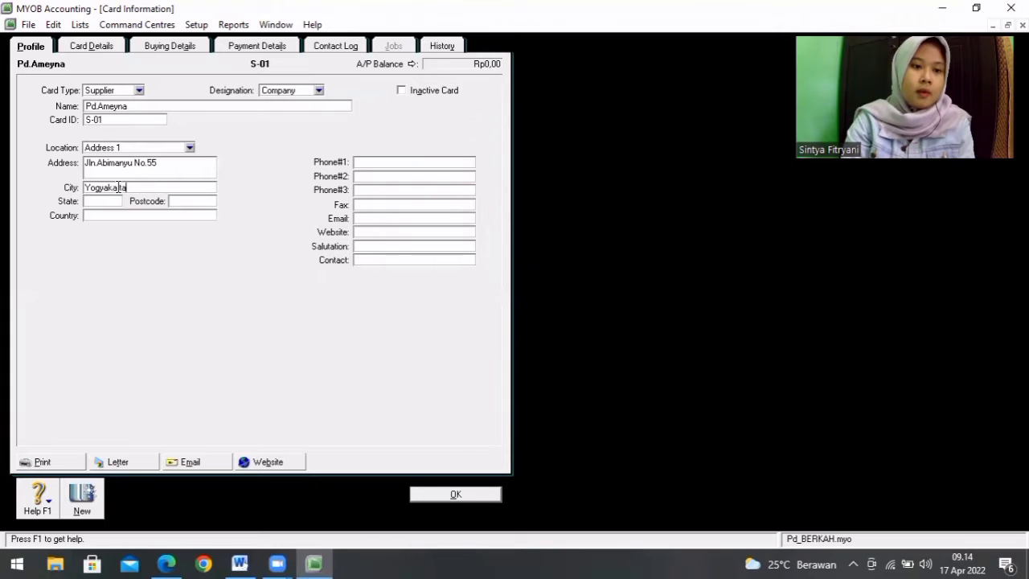
click(108, 214)
text(IN)
text(do)
text(ndo)
text(nesia)
Step: Enter the S-01 supplier's first phone number, consulting the Word supplier list
click(382, 167)
text(0274)
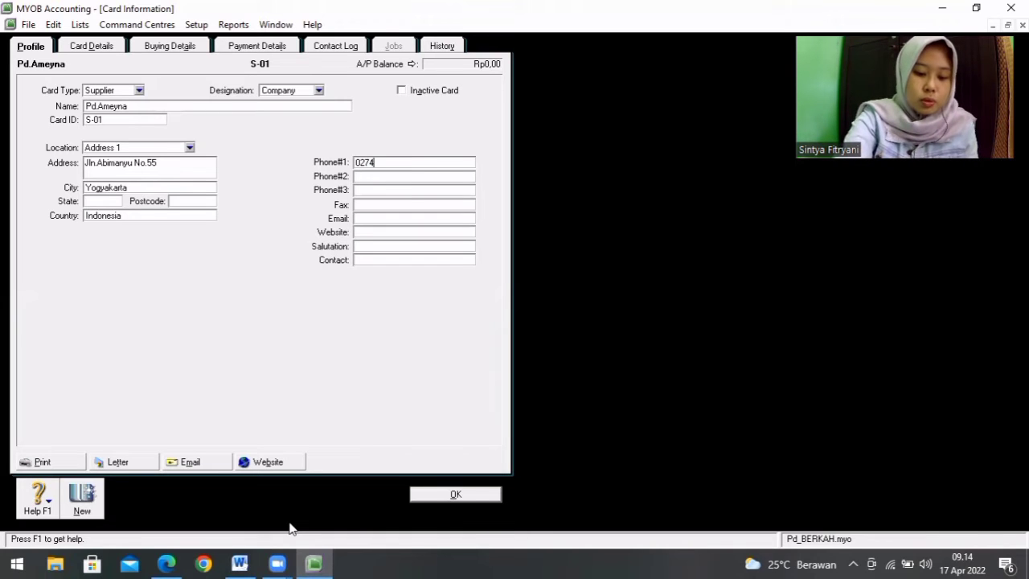
text(-)
click(239, 564)
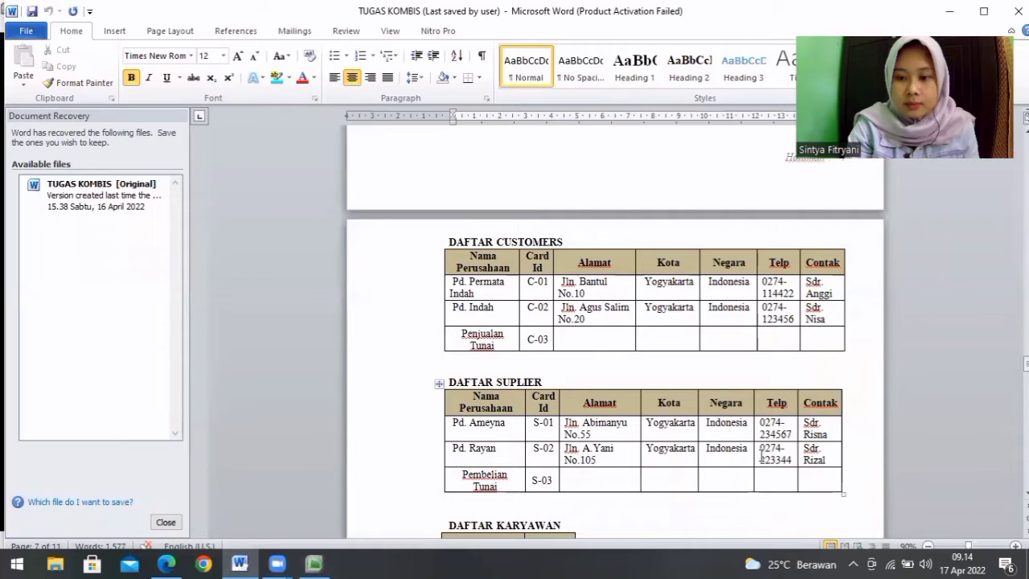
click(315, 563)
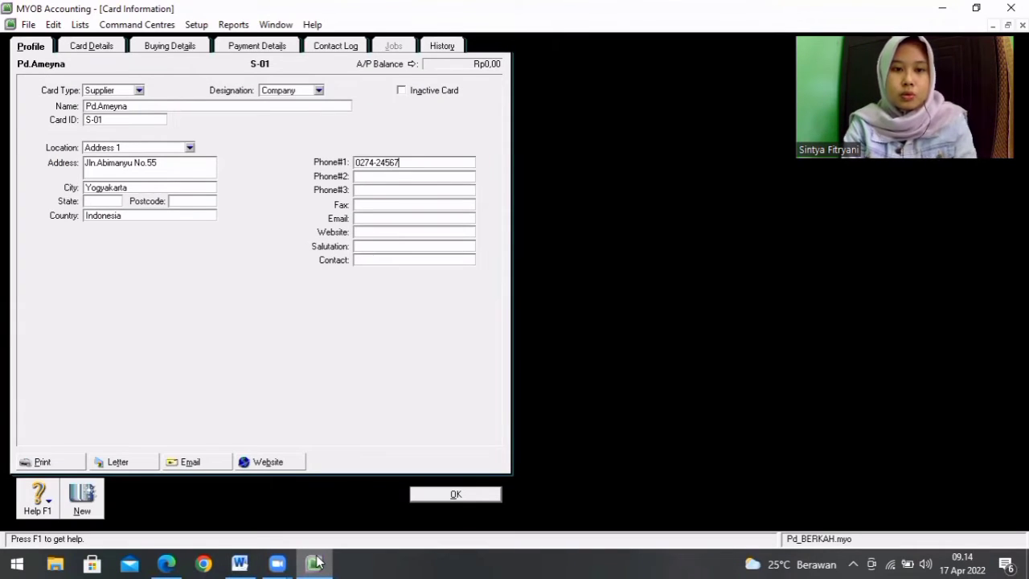
Step: Enter the contact person's name on the S-01 supplier card and save the card
click(381, 259)
text(Sdr.Risna)
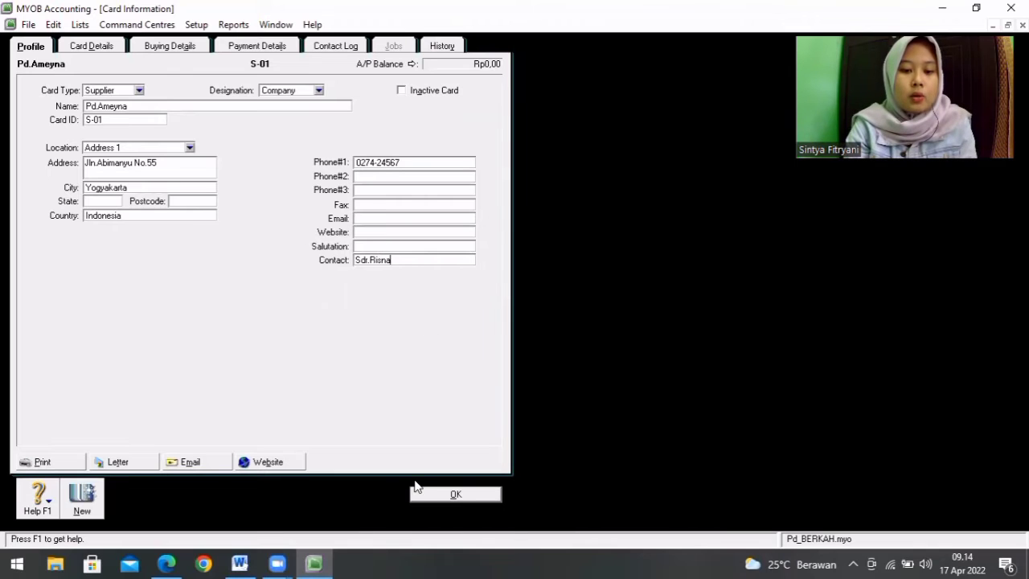
click(450, 496)
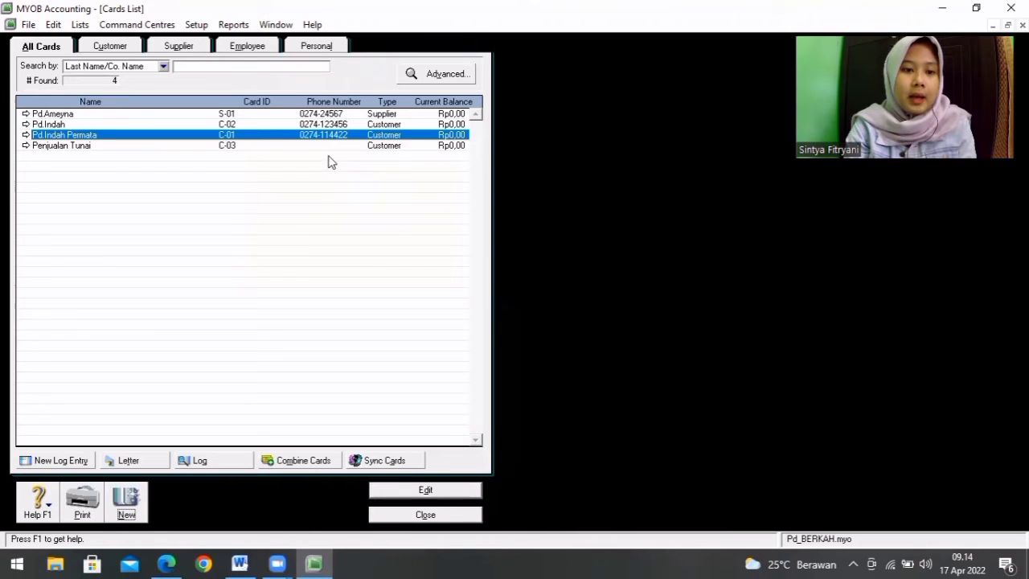
Step: Create a second supplier card from the Word list, named Pd.Rayan with card ID S-02
click(268, 114)
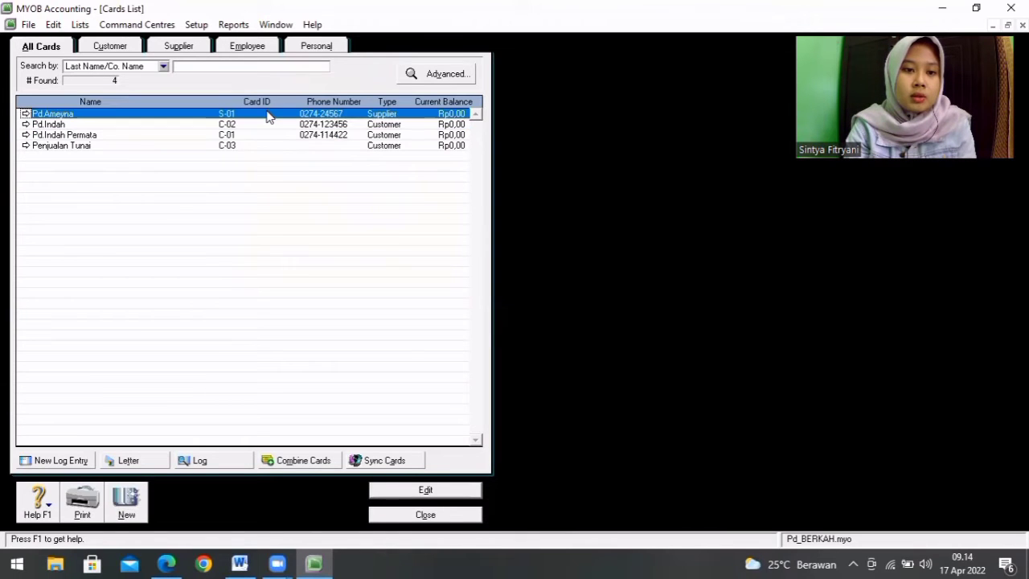
click(126, 505)
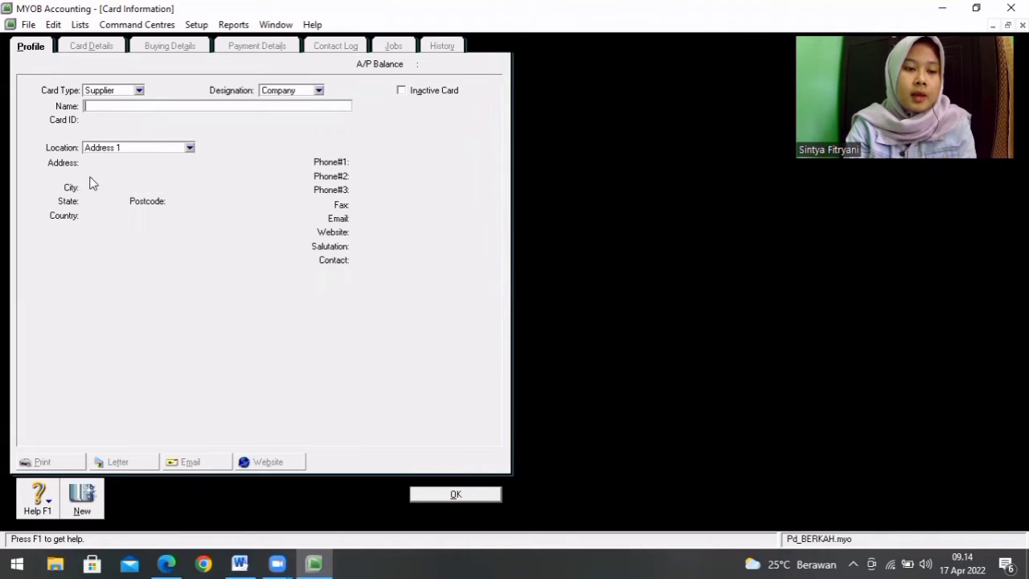
click(240, 563)
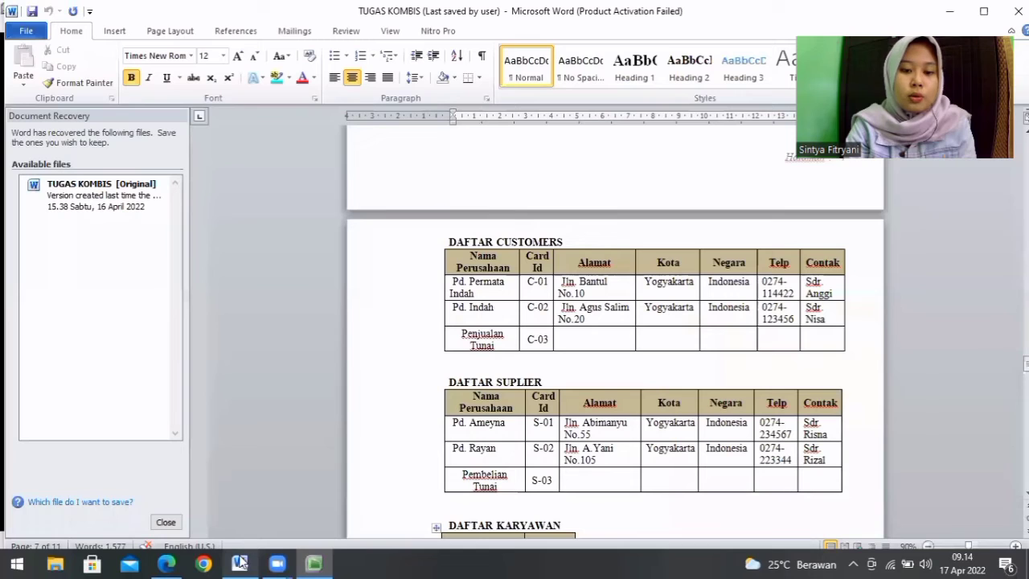
click(310, 563)
text(Pd)
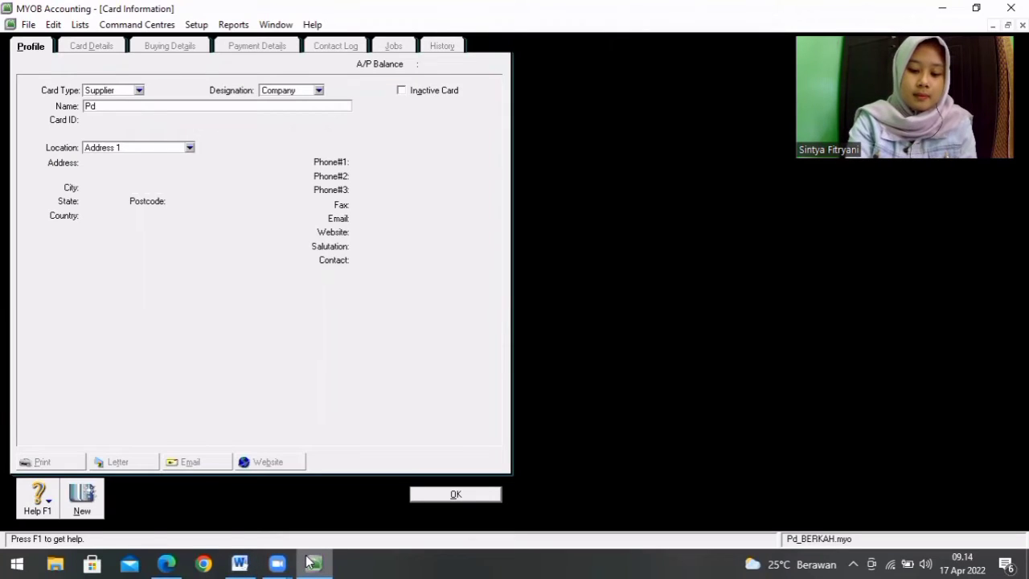
text(.Rayan)
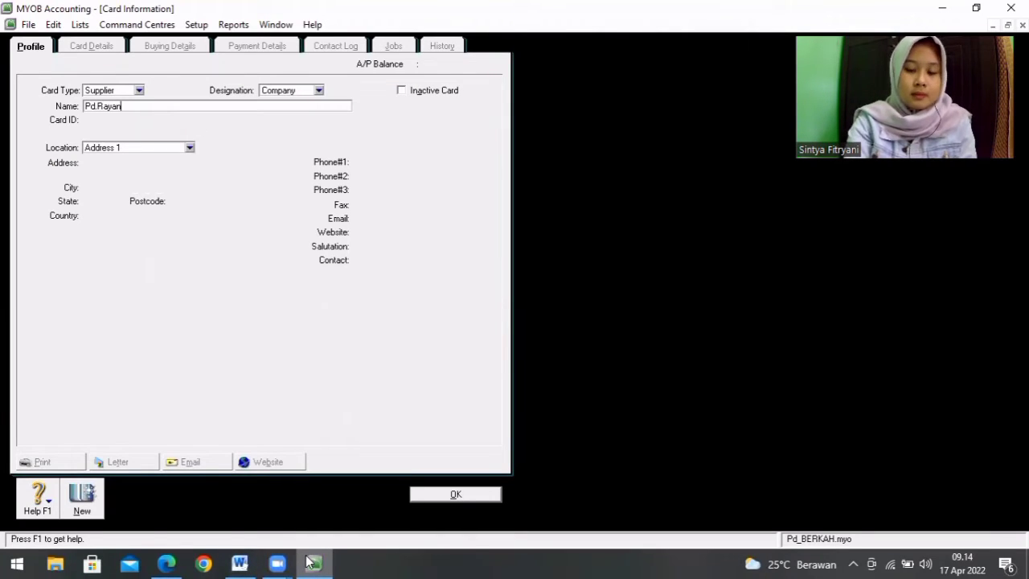
key(Tab)
text(S0)
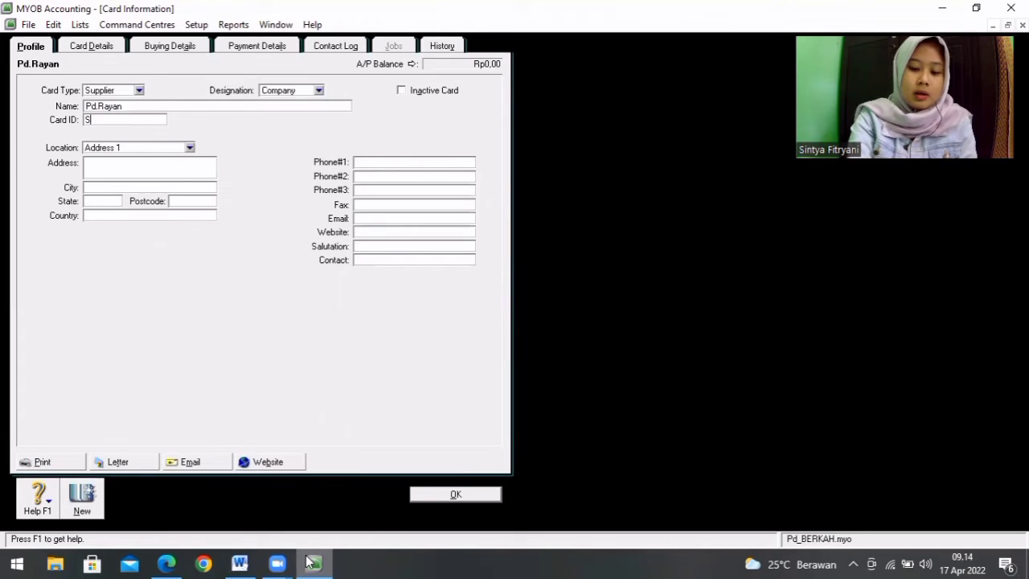
key(BackSpace)
key(BackSpace)
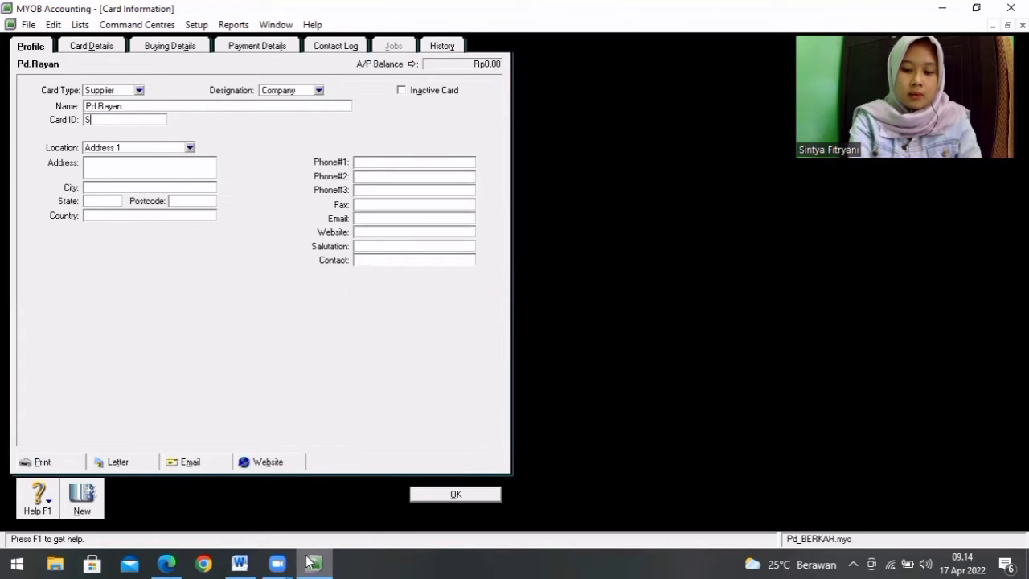
text(-02)
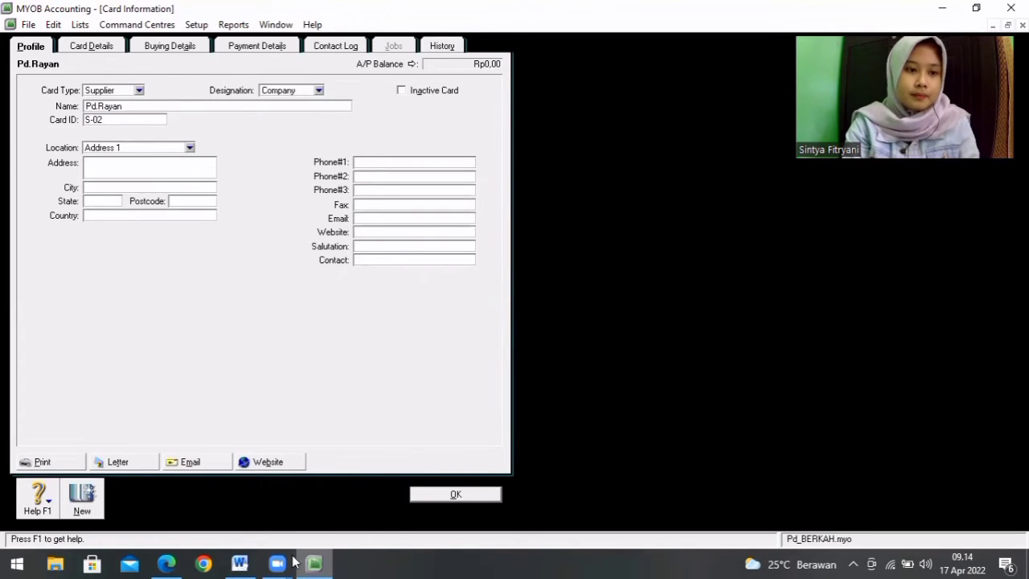
Step: Enter the S-02 supplier's street address as given in the Word supplier list
click(111, 187)
click(113, 168)
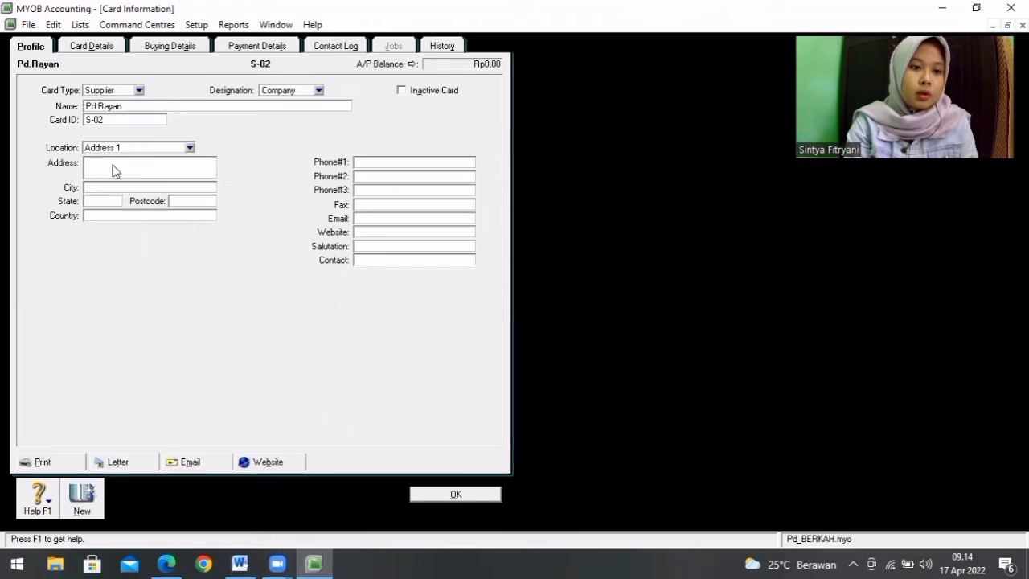
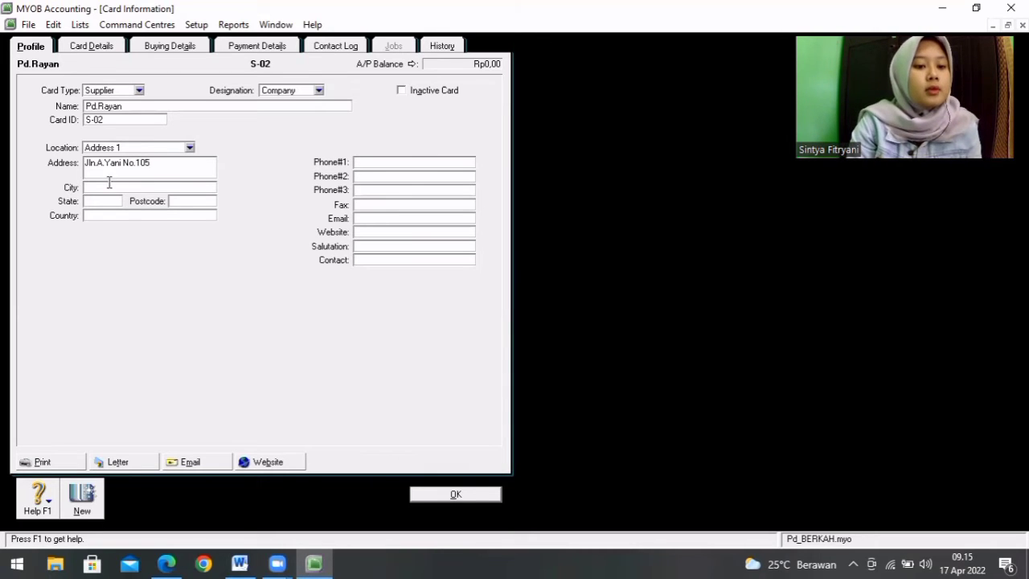
Step: Set the S-02 supplier's city to Yogyakarta and country to Indonesia
click(110, 189)
text(Yogyakarta)
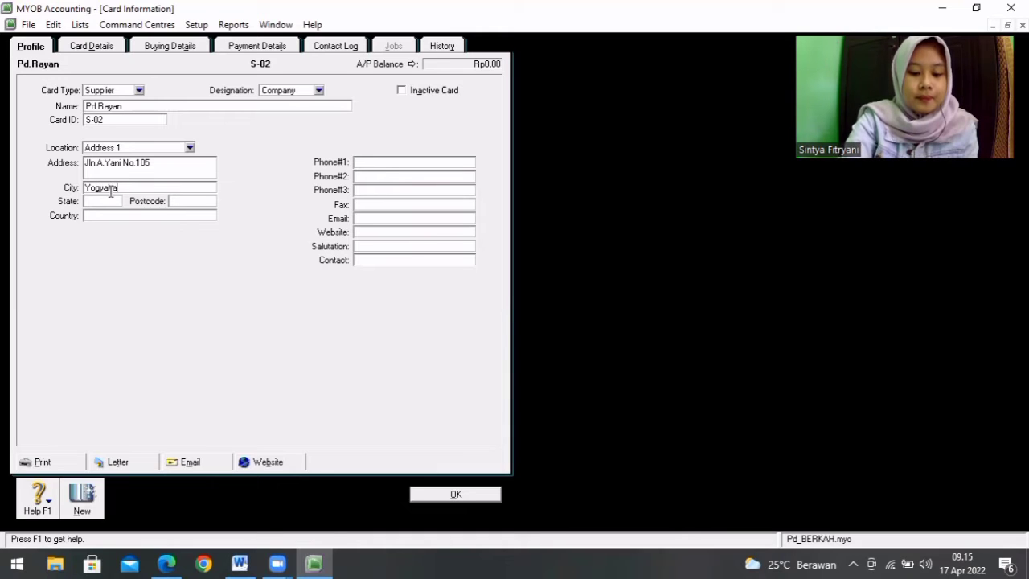
click(110, 216)
text(Indonesai)
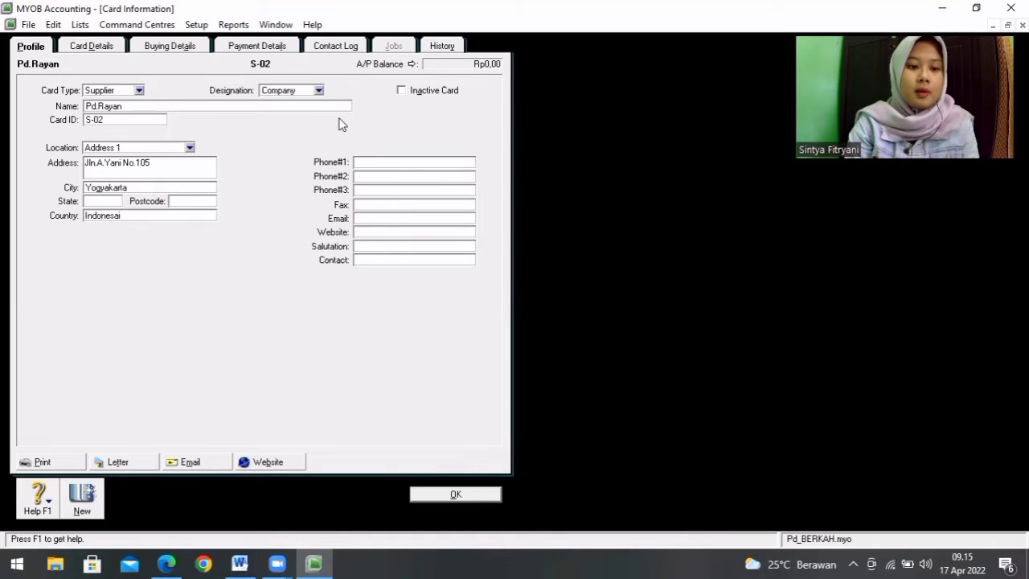
key(BackSpace)
key(BackSpace)
text(ia)
Step: Enter the S-02 supplier's first phone number as given in the Word supplier list
click(369, 162)
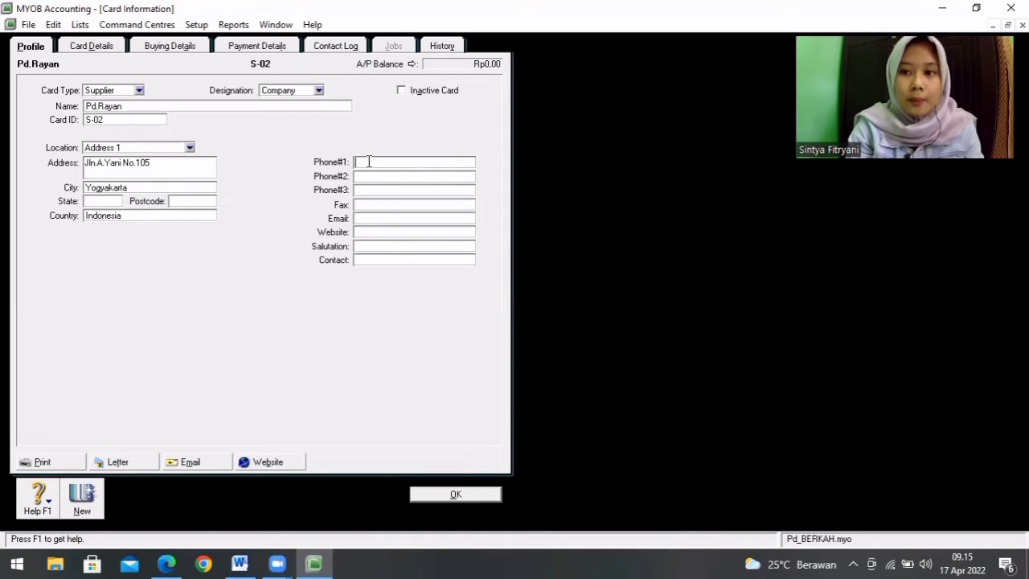
click(240, 563)
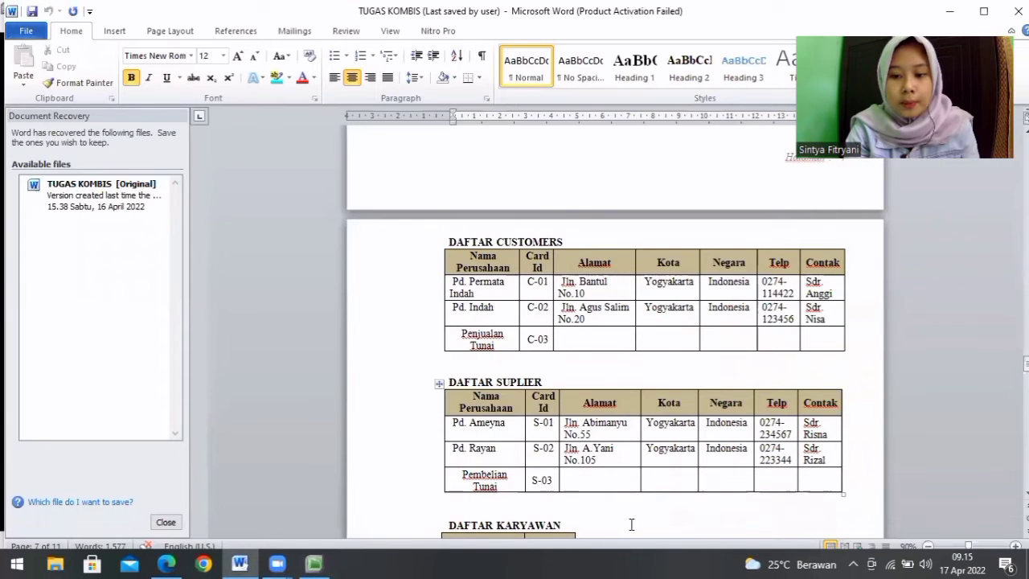
click(316, 563)
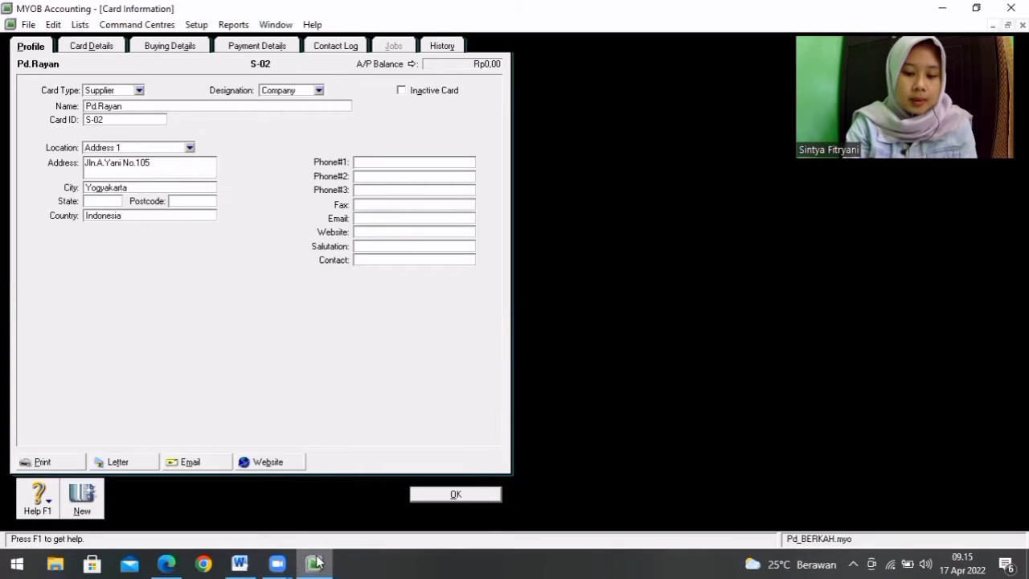
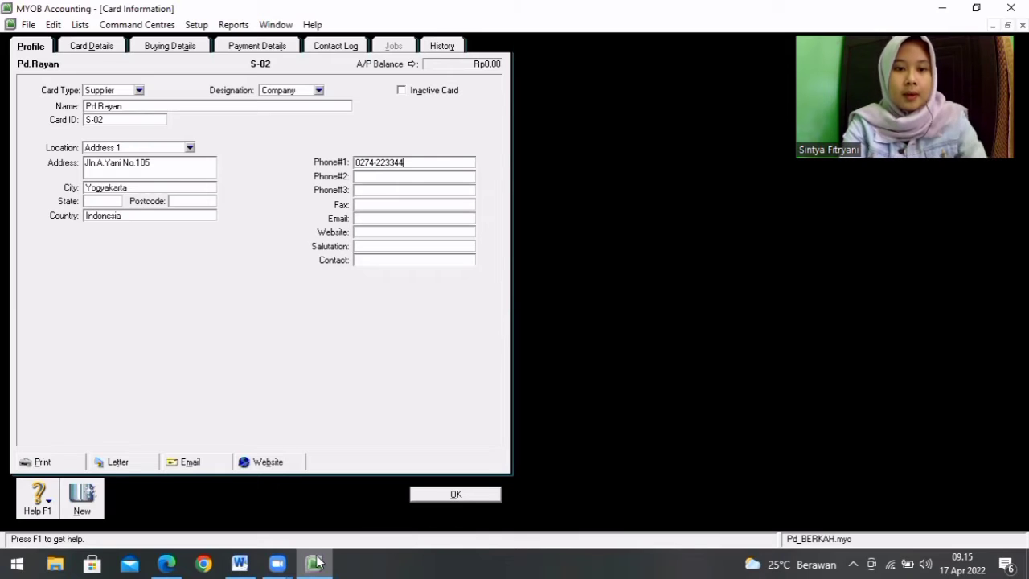
Step: Enter the contact person's name on the S-02 supplier card and save the card
click(381, 259)
text(S)
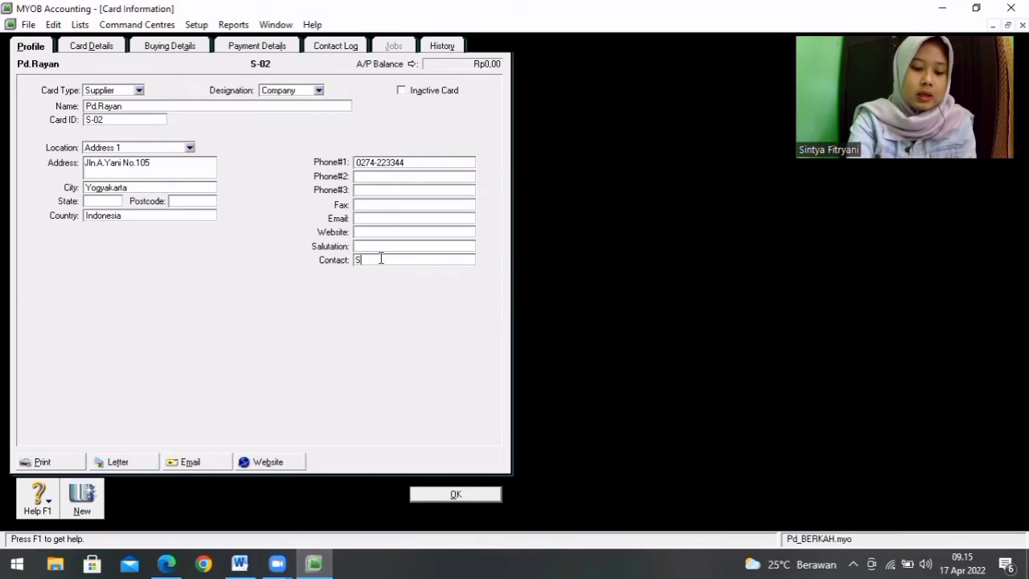
text(dr.Rizal)
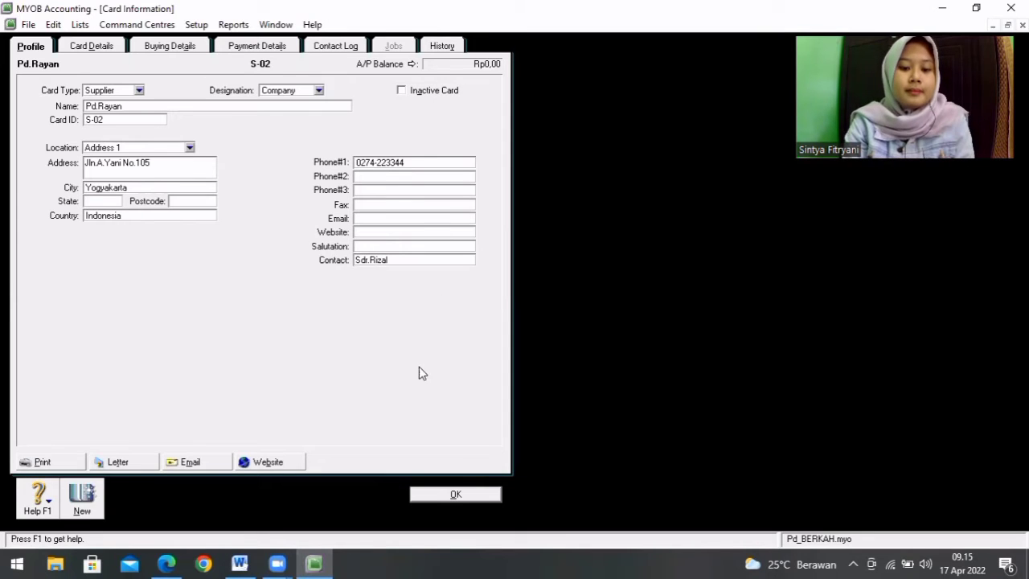
click(455, 494)
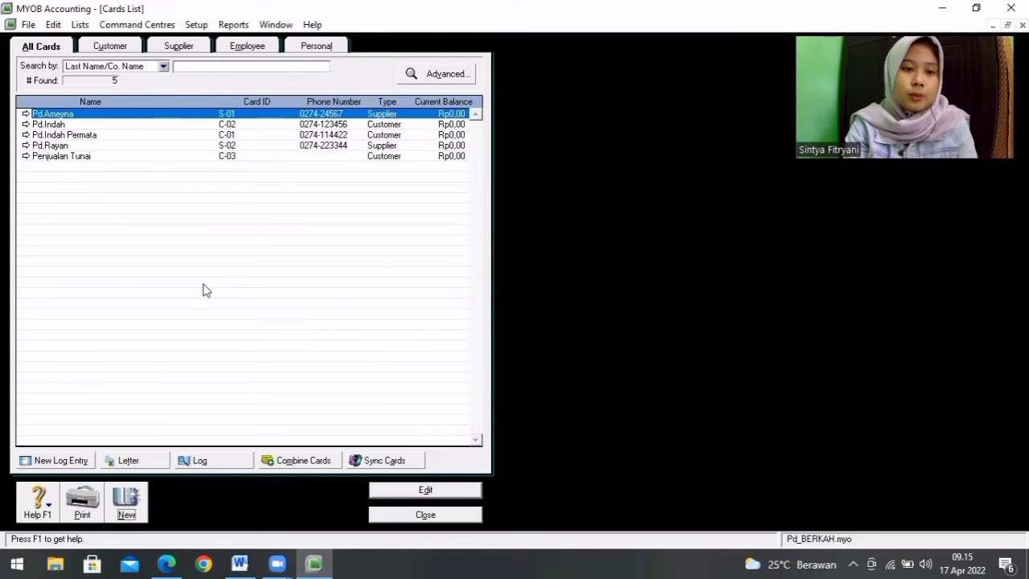
Step: Create a third supplier card from the Word supplier list, named Pembelian Tunai
click(128, 500)
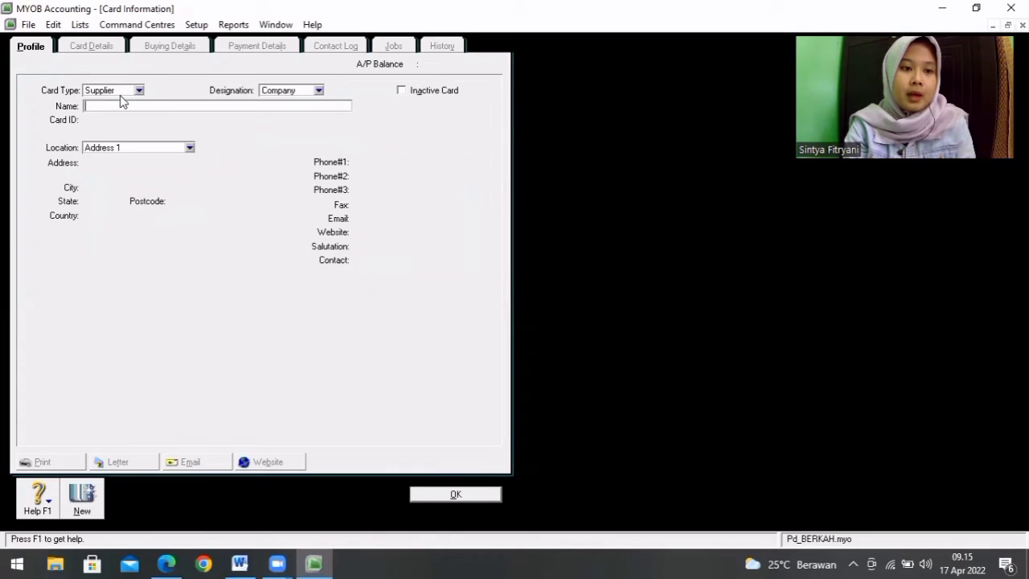
click(240, 564)
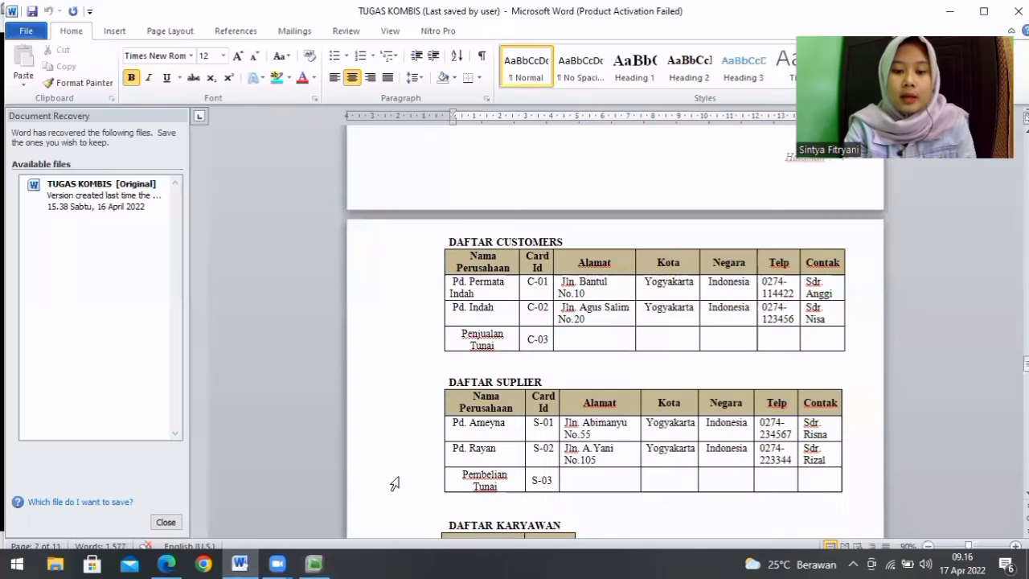
click(314, 563)
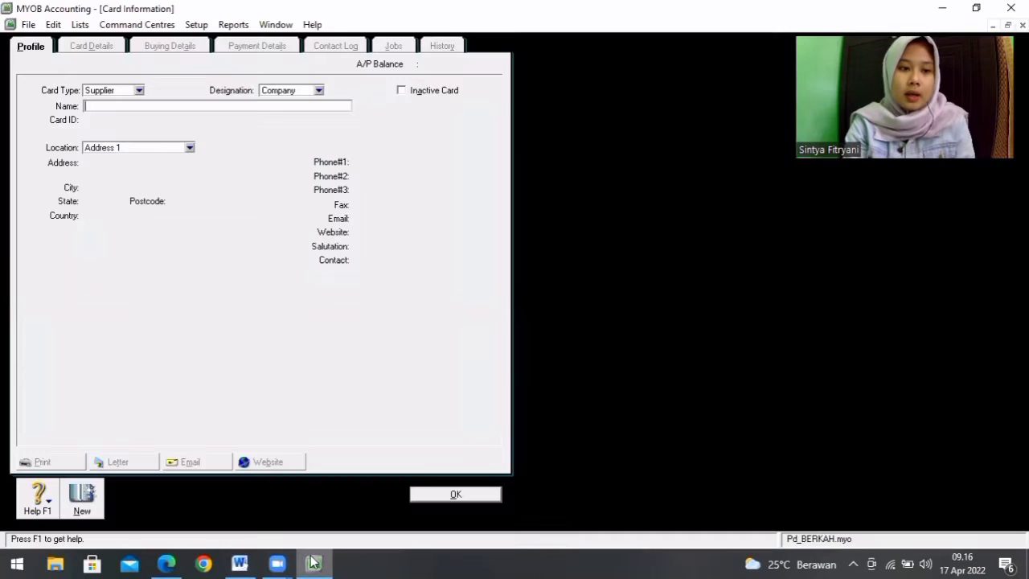
text(Pem)
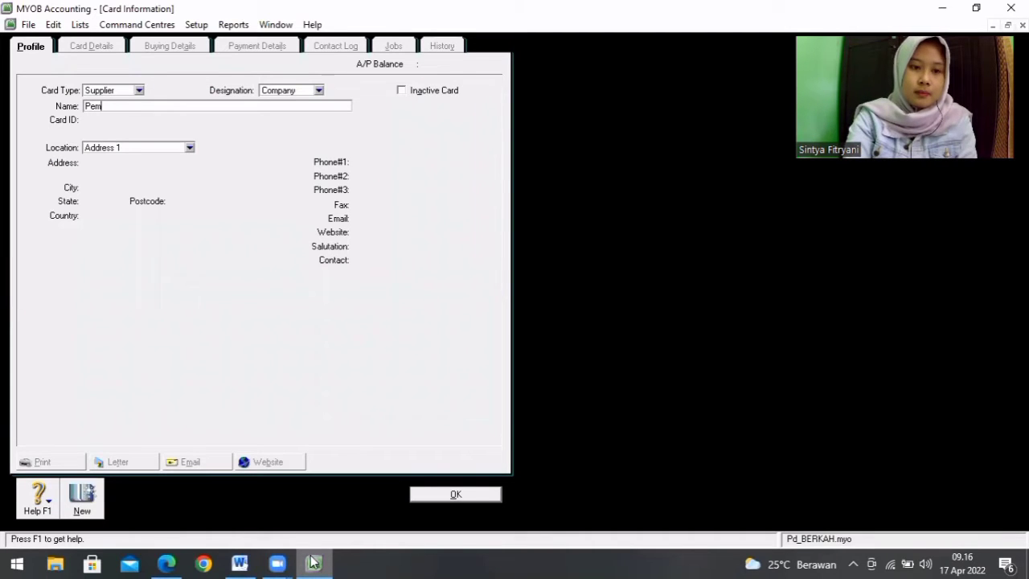
text(belian )
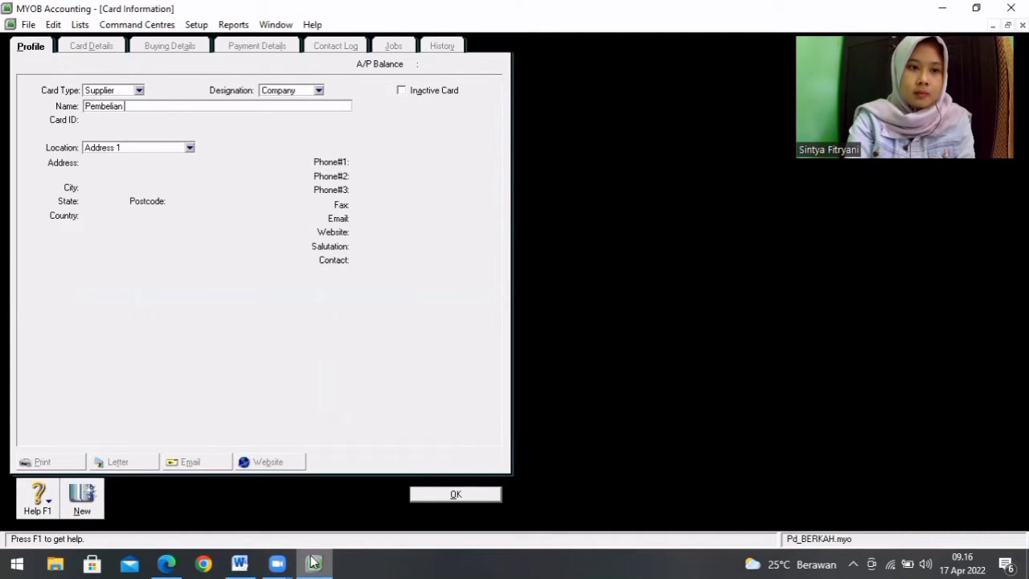
text(Tunai)
key(Tab)
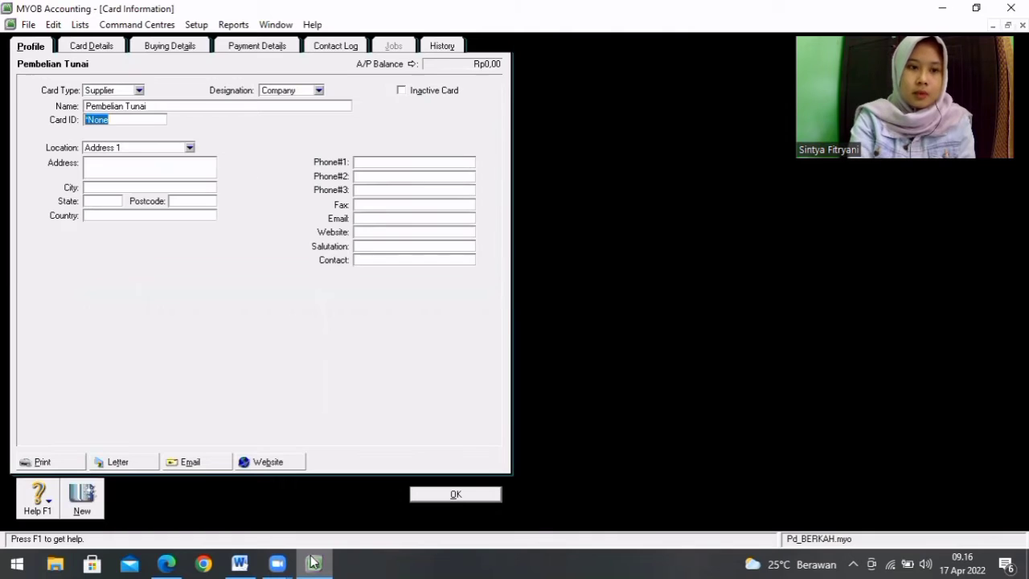
Step: Set the Pembelian Tunai supplier's card ID to S-03 and save the card
text(S03)
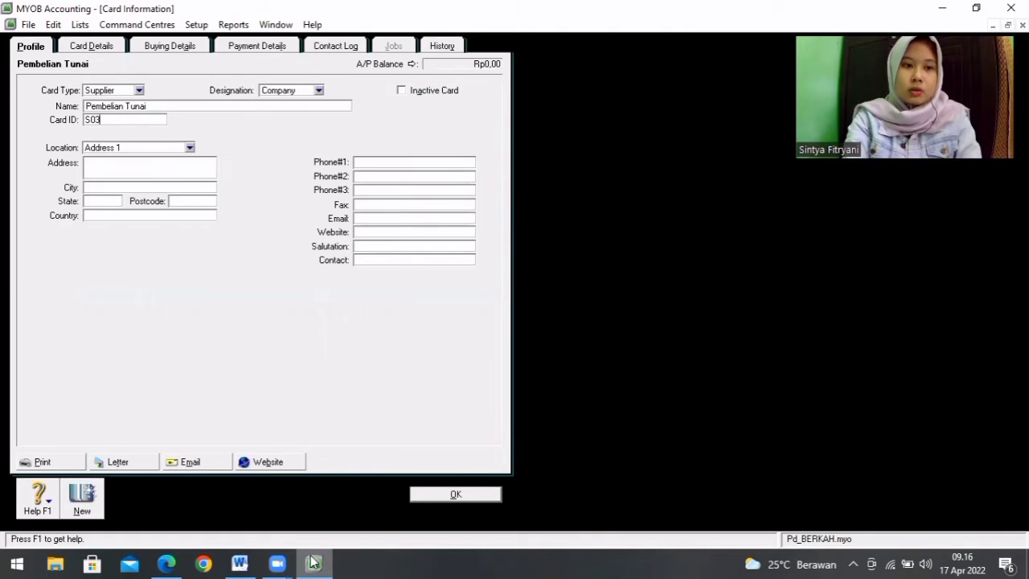
key(BackSpace)
key(BackSpace)
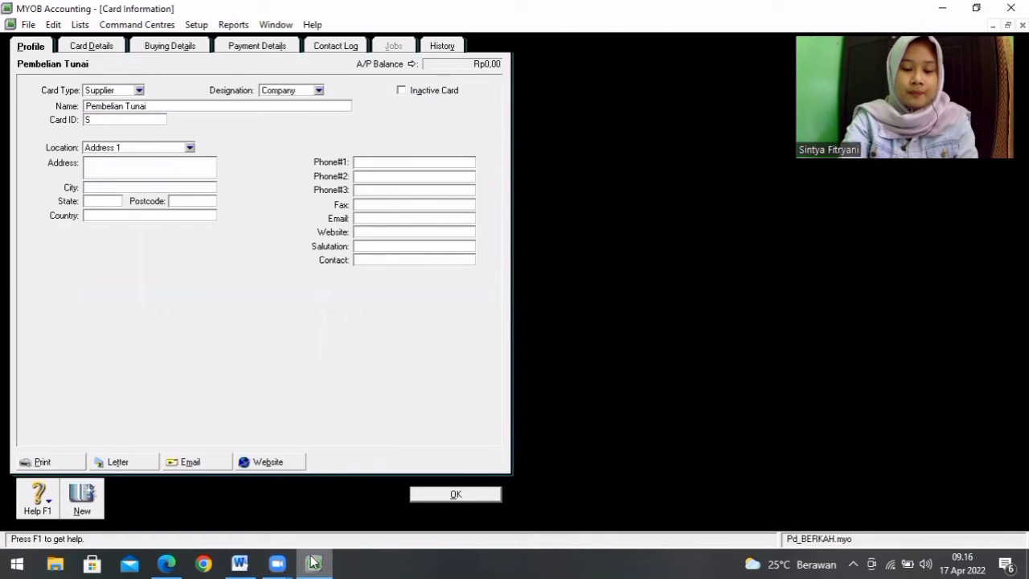
text(-03)
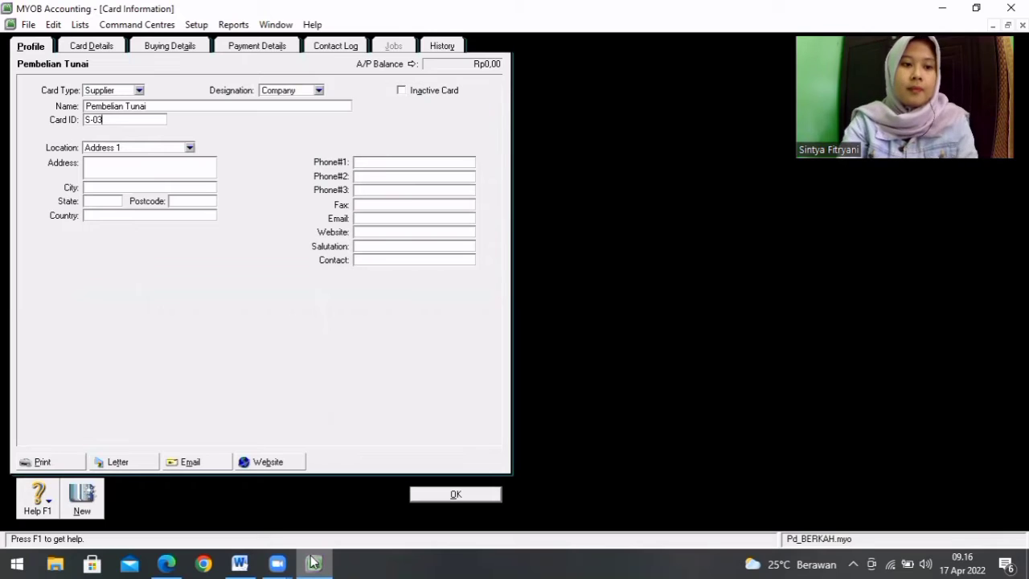
click(475, 494)
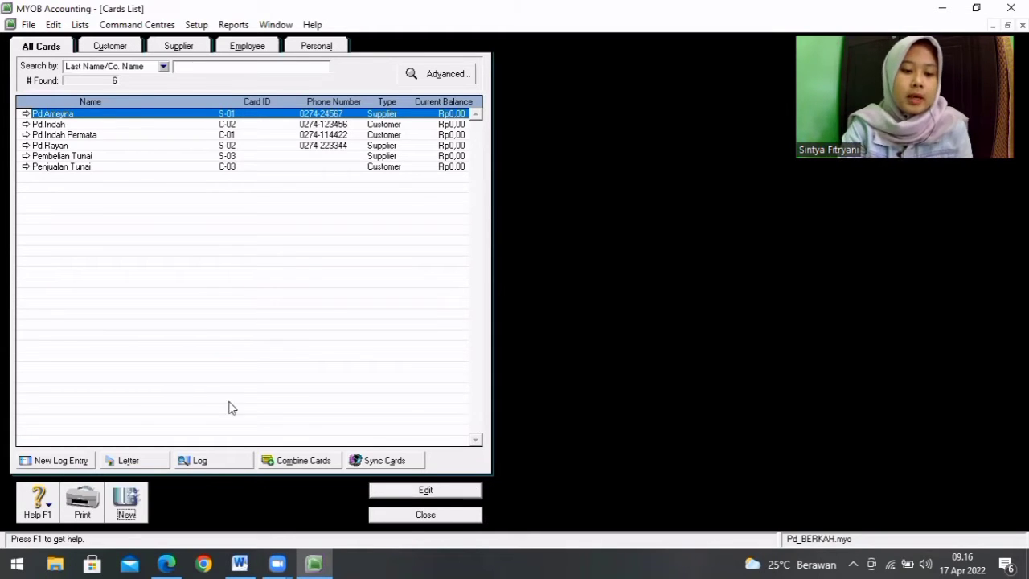
Step: Create a new card of type Employee and enter the employee's last name and first name
click(126, 511)
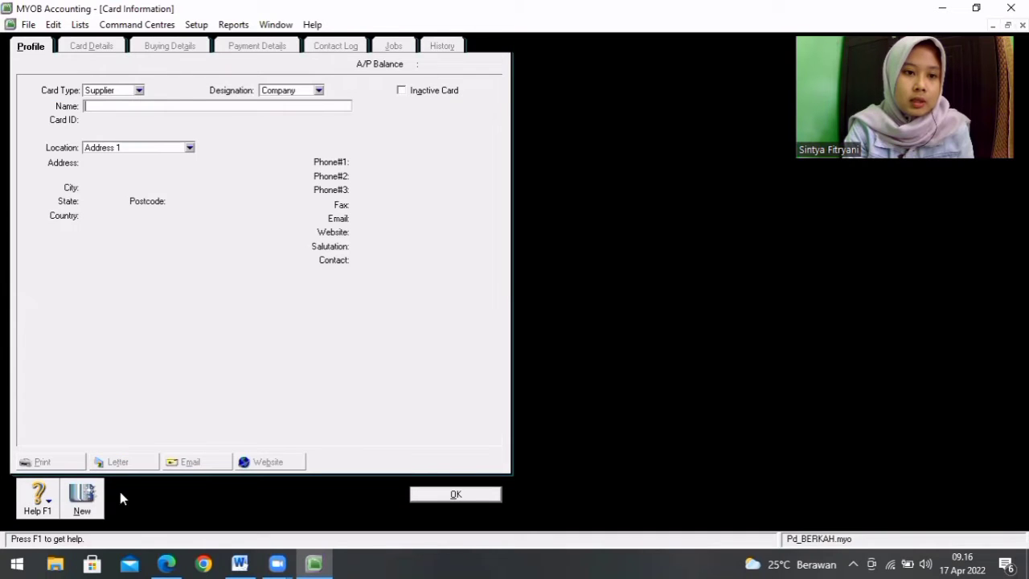
click(139, 90)
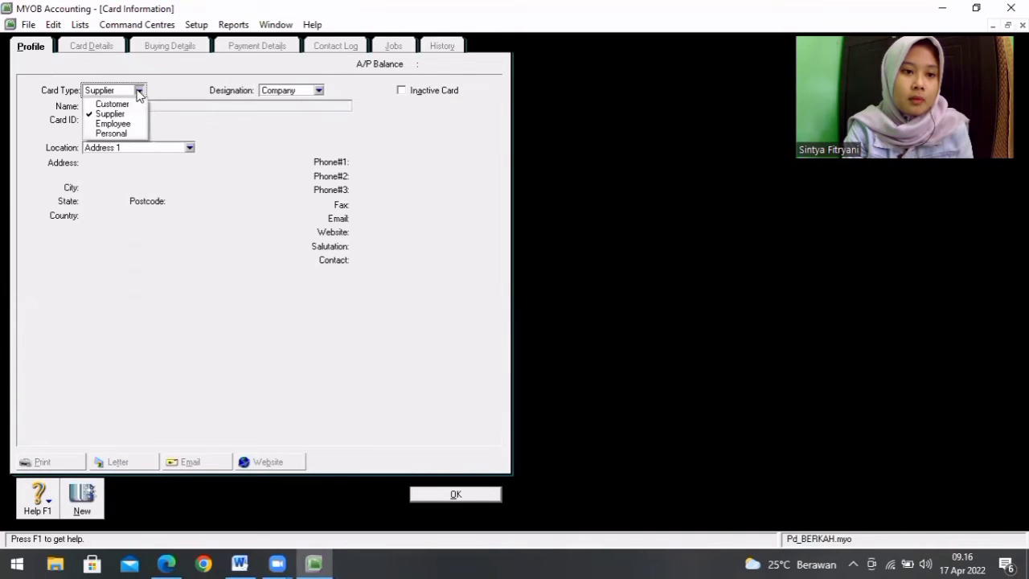
click(127, 122)
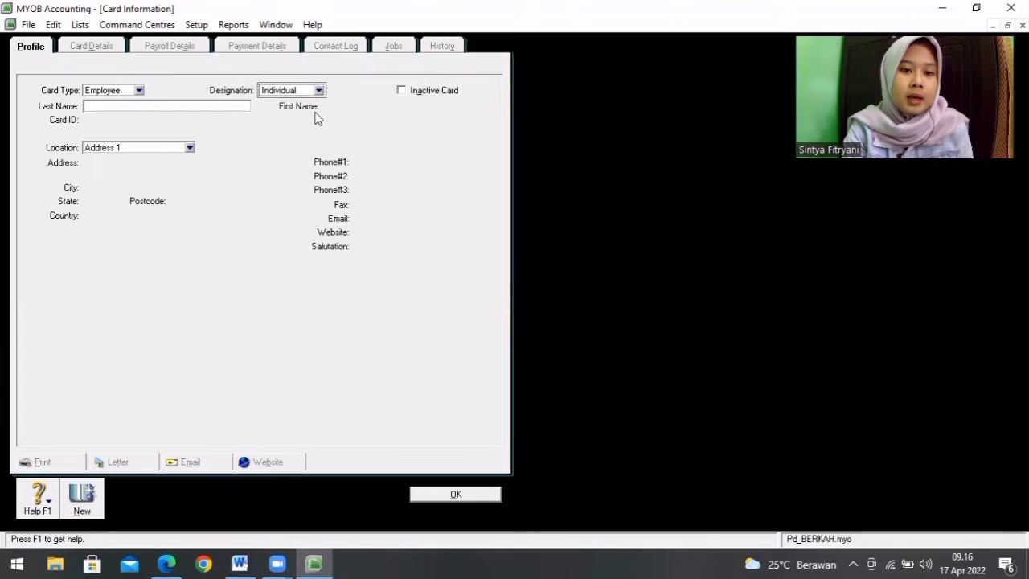
click(222, 107)
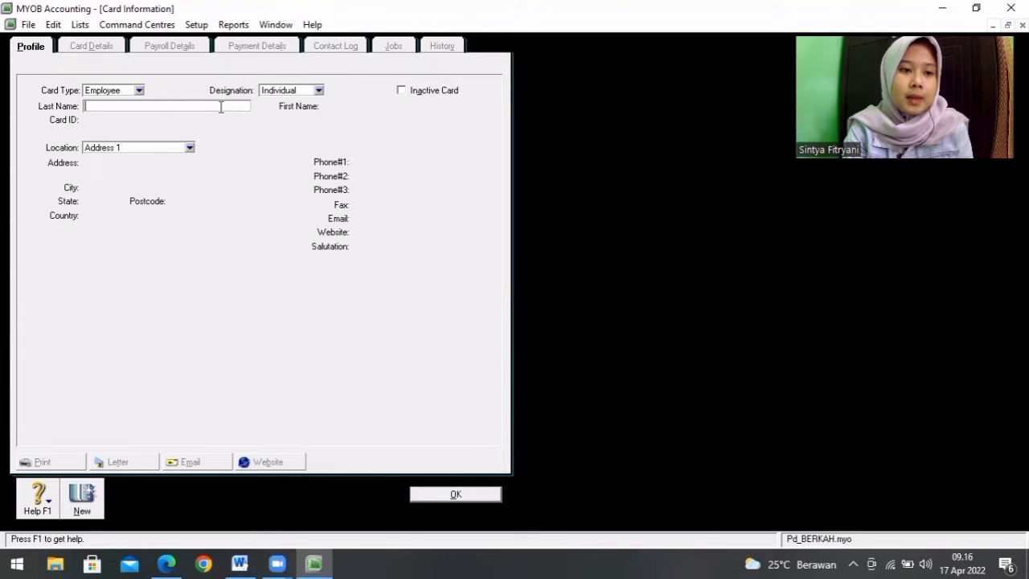
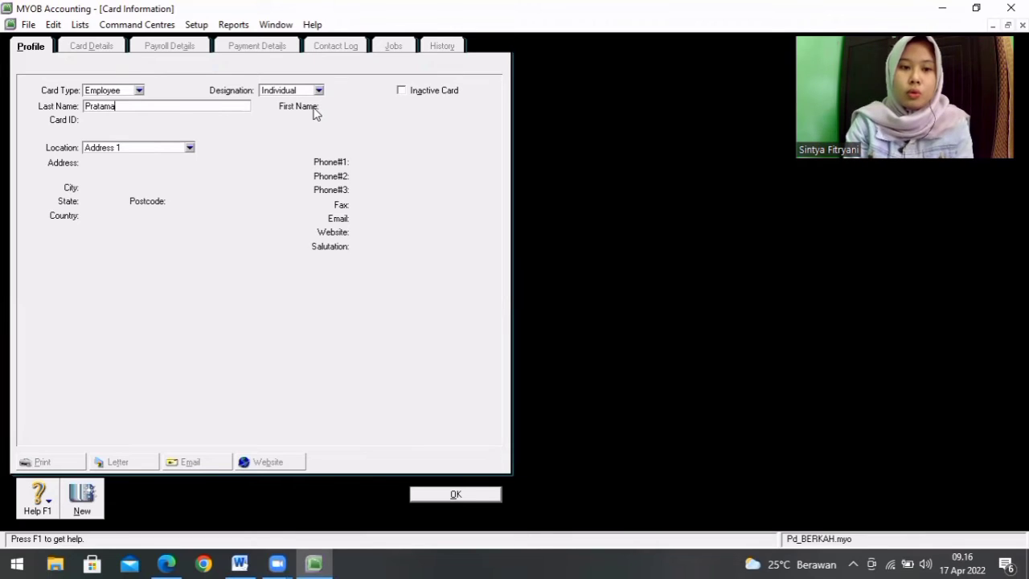
key(Tab)
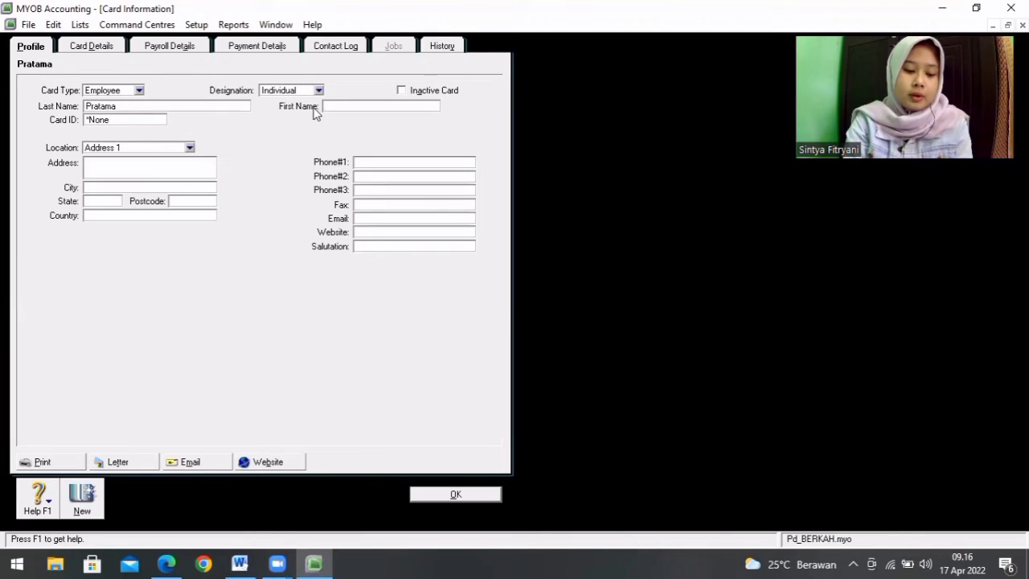
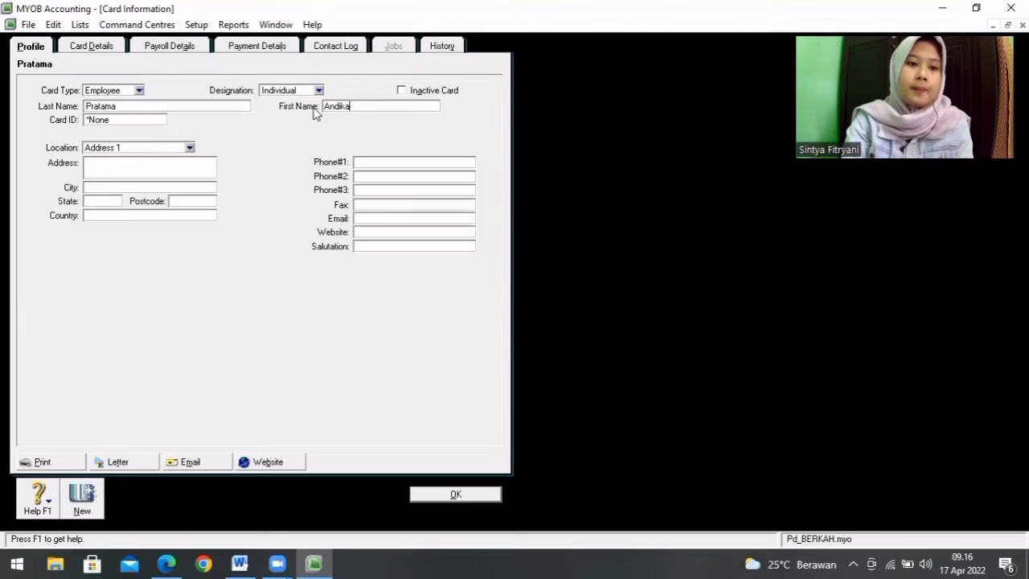
Step: Set the new employee's card ID to A-01
click(129, 121)
key(BackSpace)
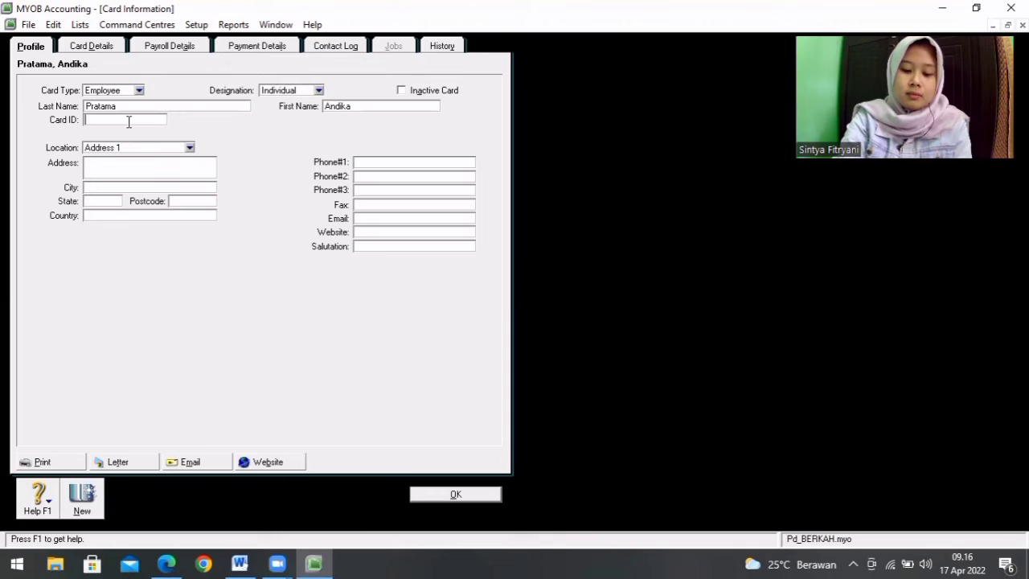
text(A=01)
key(BackSpace)
key(BackSpace)
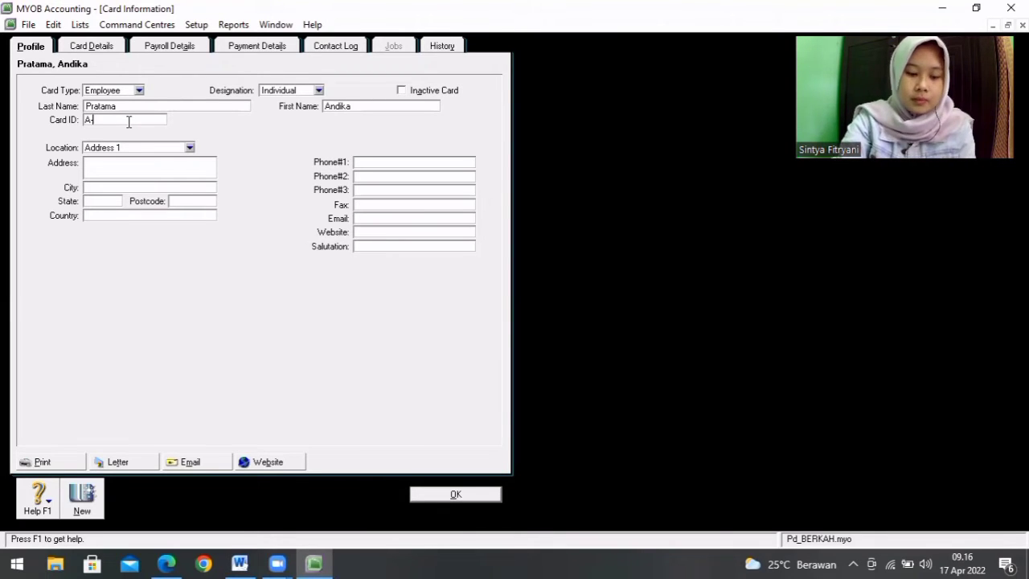
text(01)
Step: Enter the street address on the A-01 employee card
click(119, 163)
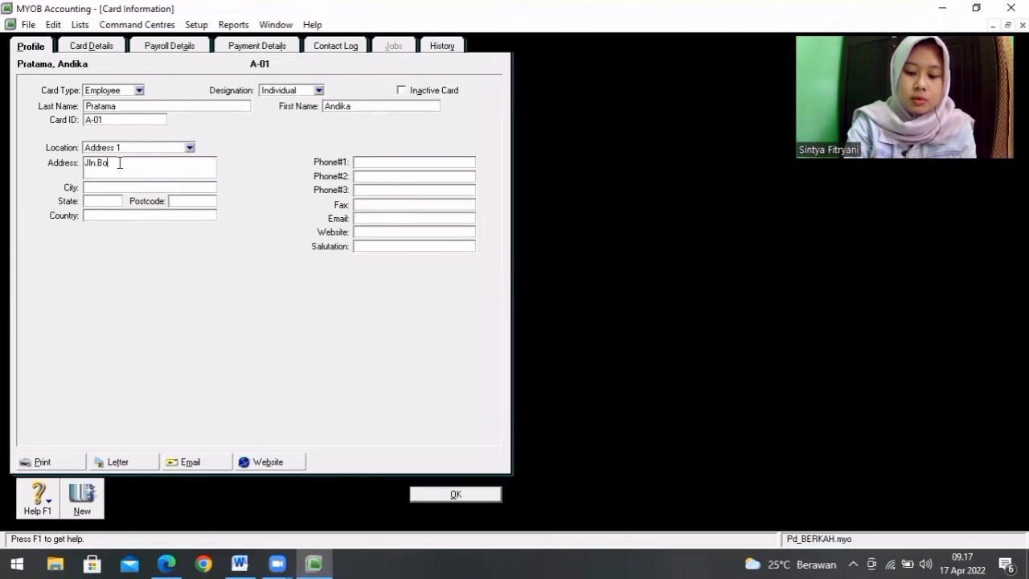
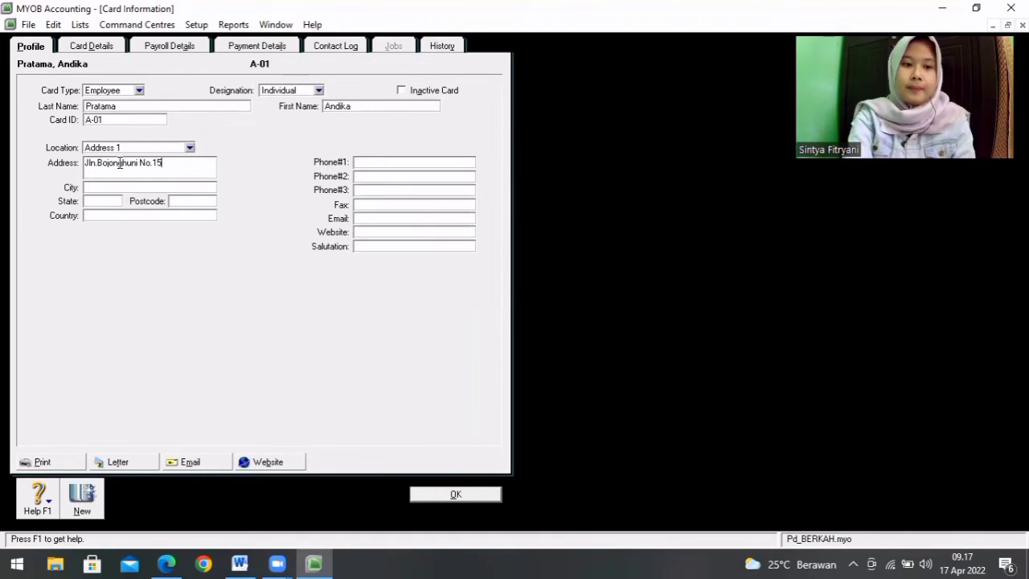
Step: Enter the city and country of the employee's address on the A-01 card
click(113, 185)
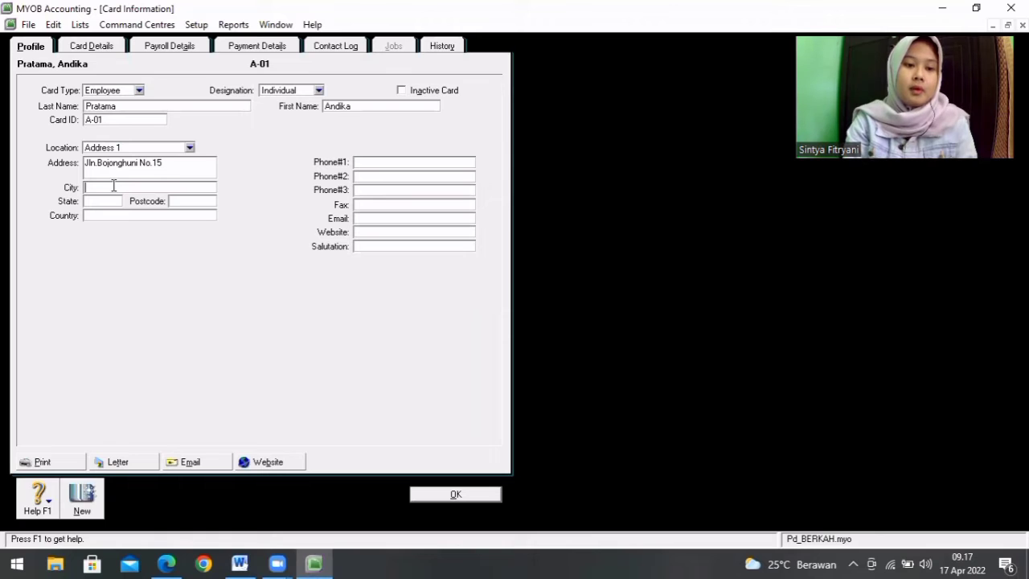
text(Yogya)
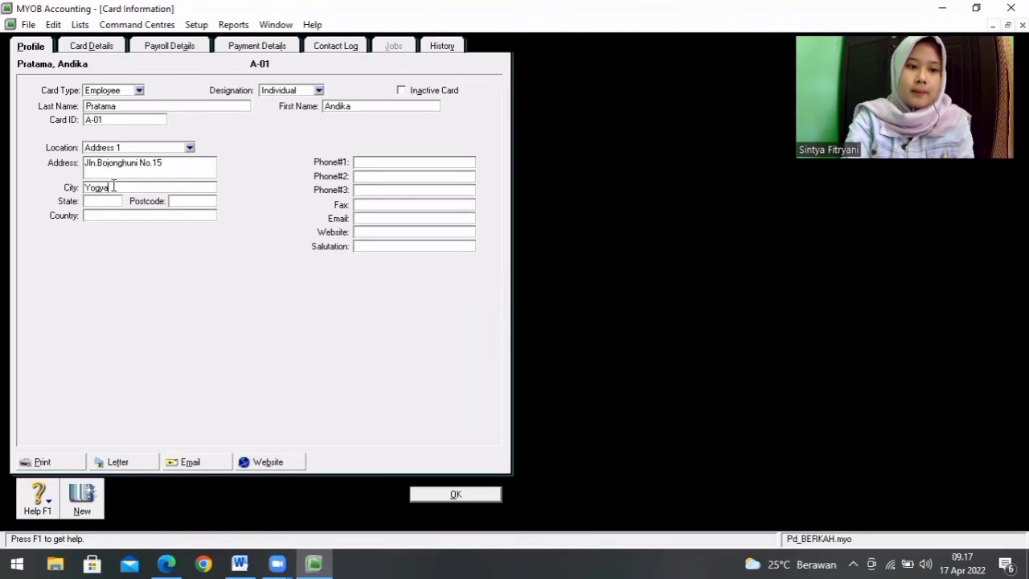
text(kart)
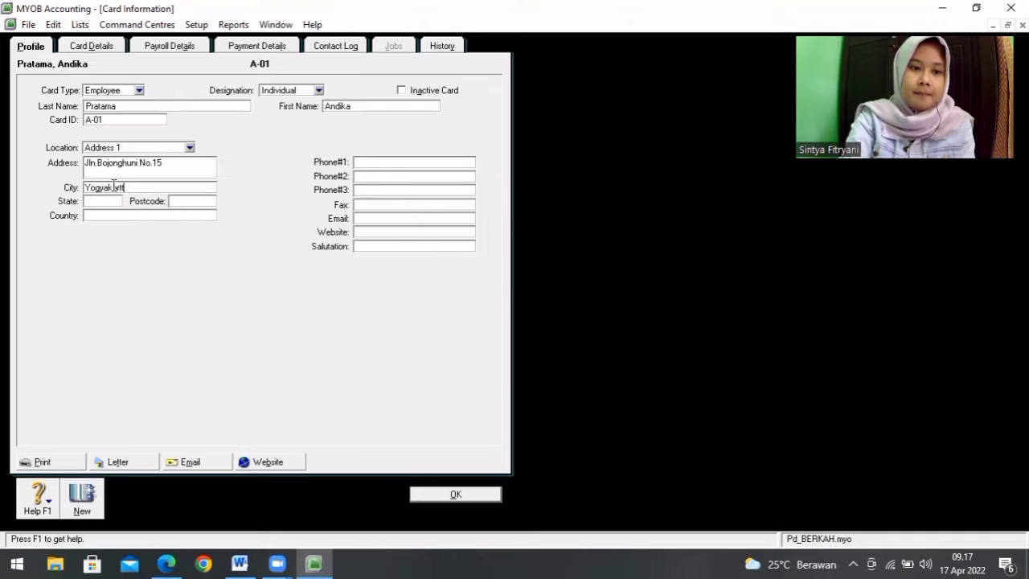
text(a)
click(107, 215)
text(Indo)
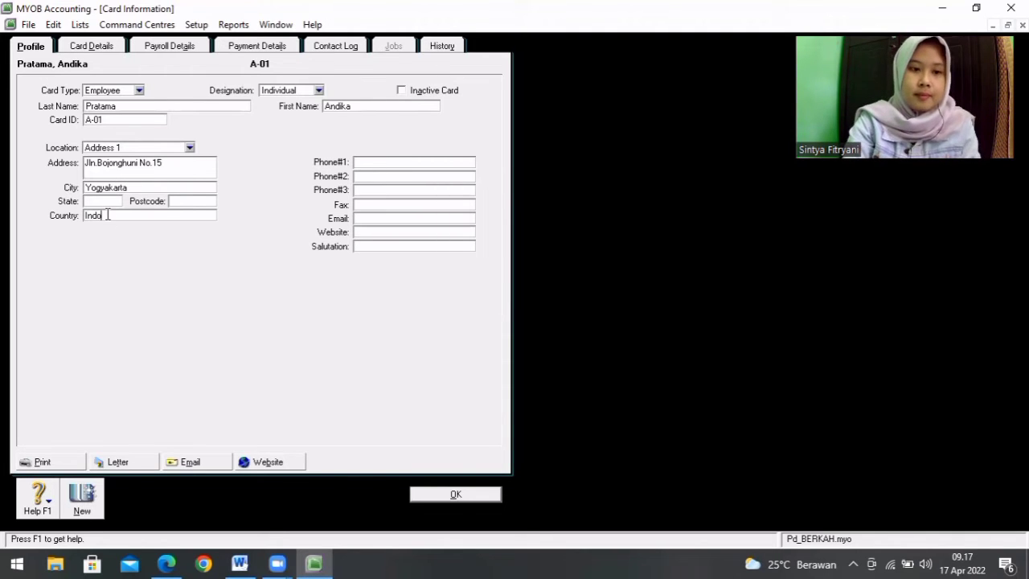
text(enesia)
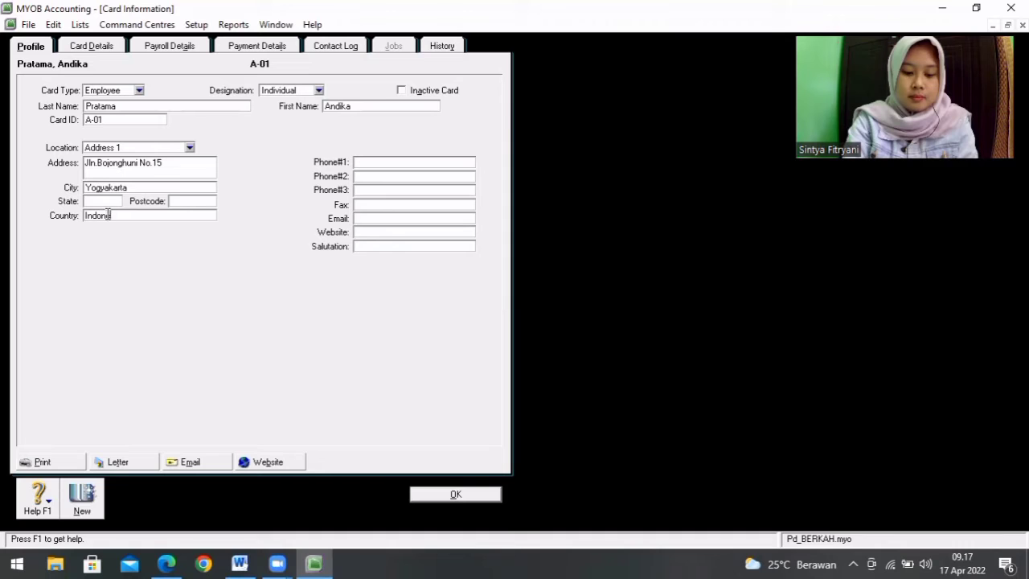
Step: Enter the employee's first phone number on the A-01 card and save the card
click(366, 165)
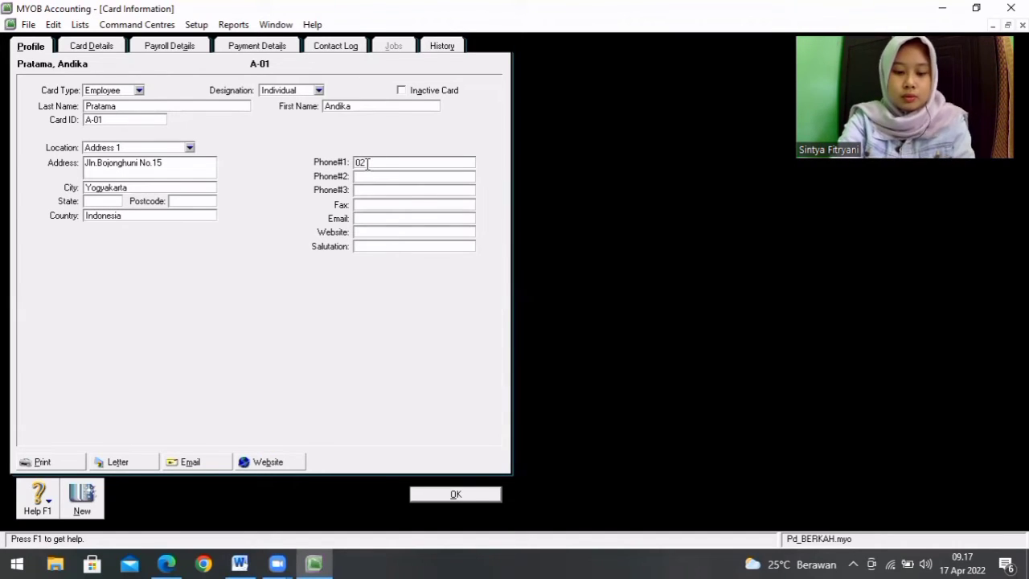
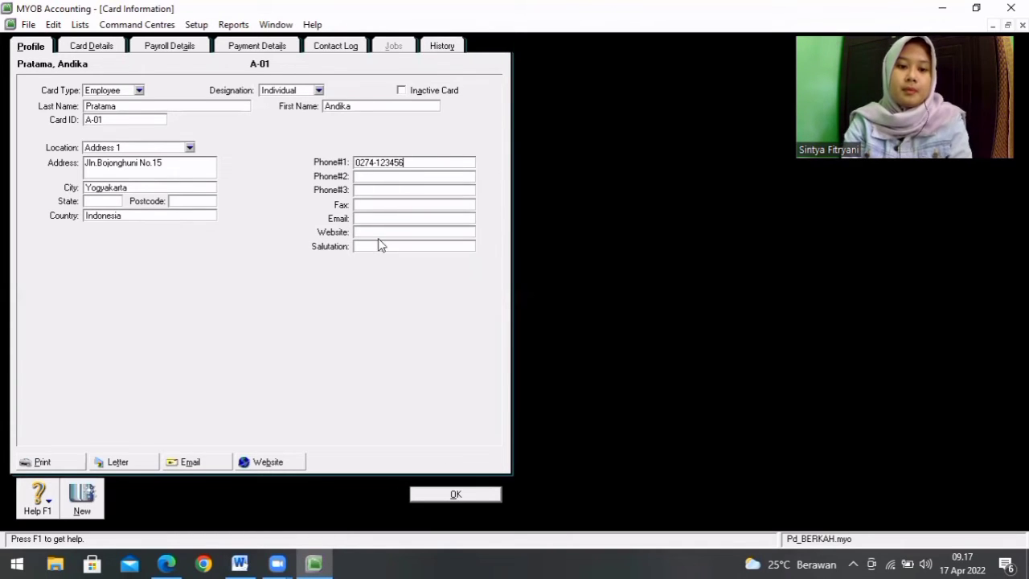
click(441, 496)
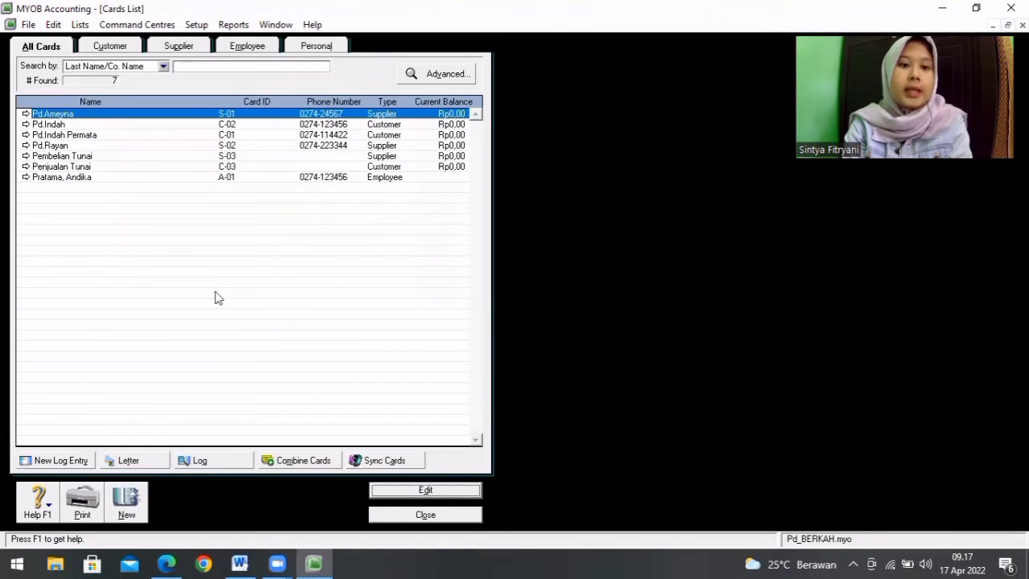
Step: Review the cards filtered by customer and by employee in the cards list
click(127, 50)
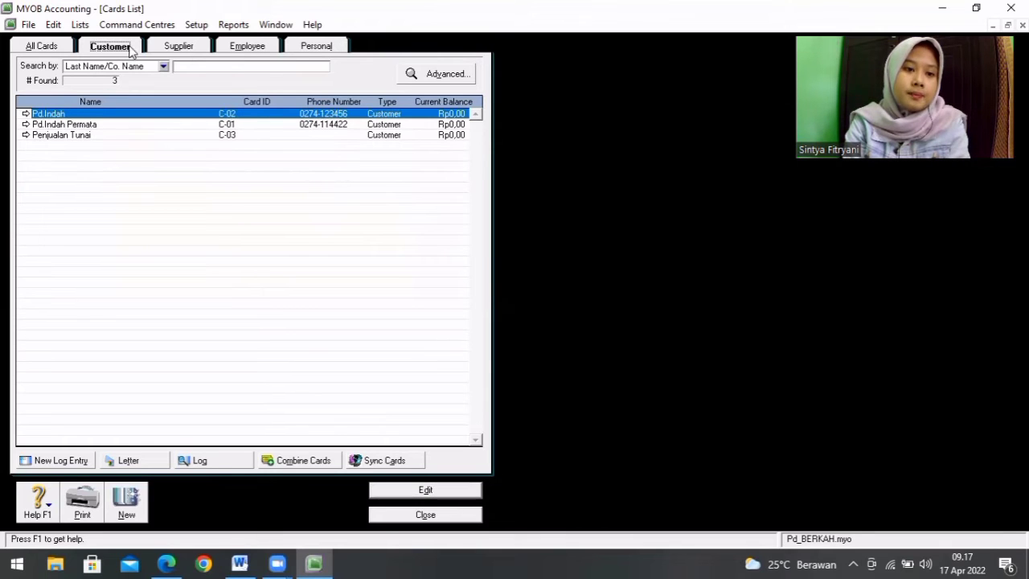
click(243, 48)
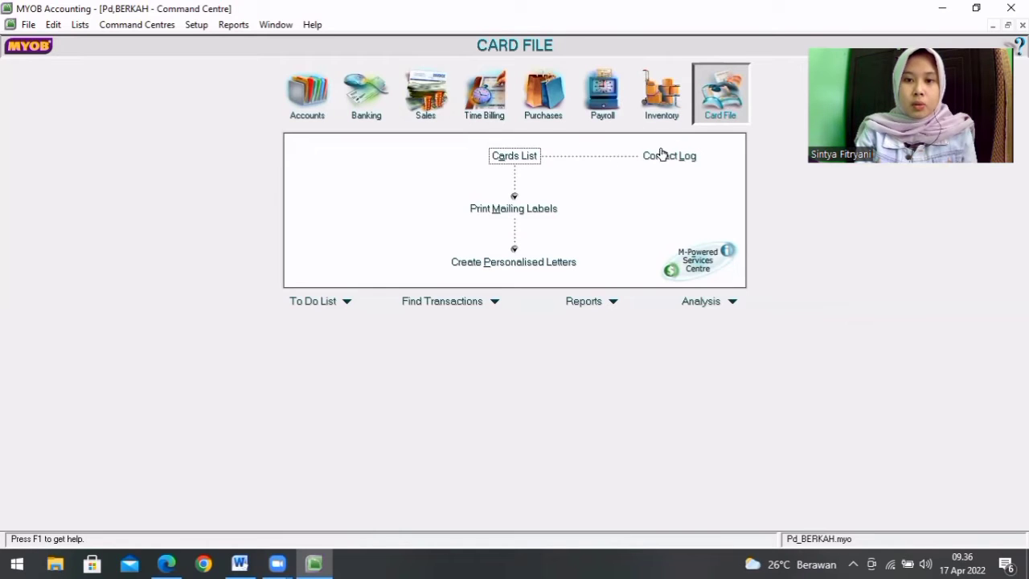
Step: Create a new inventory item from the Word product list with item number S-01 and name Blender Miyako
click(655, 114)
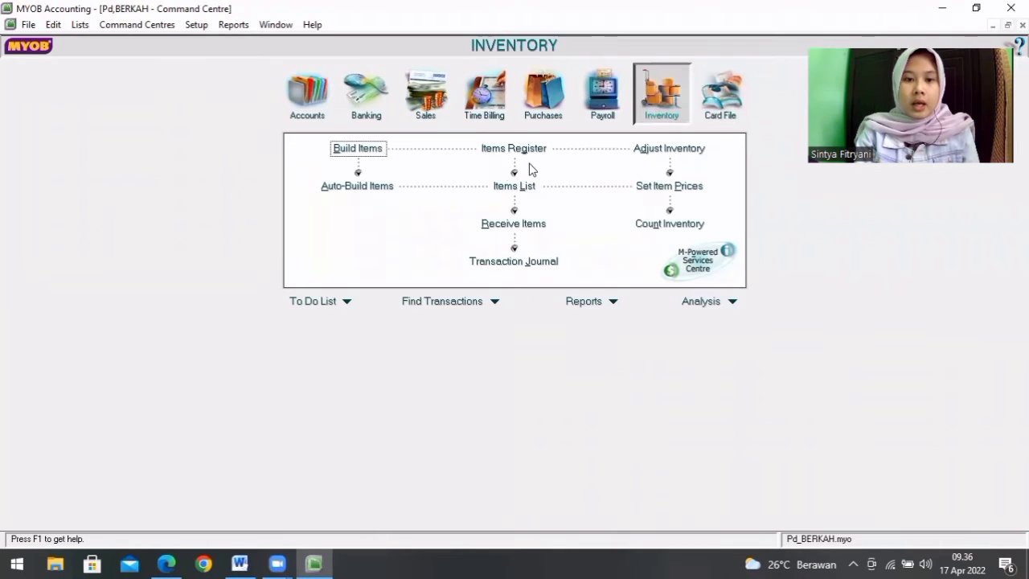
click(516, 186)
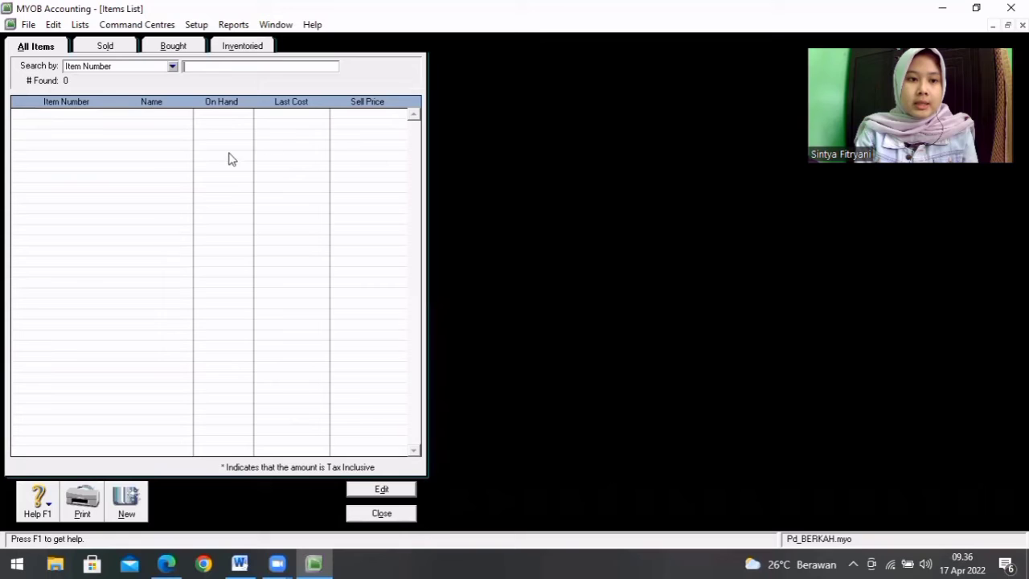
click(122, 504)
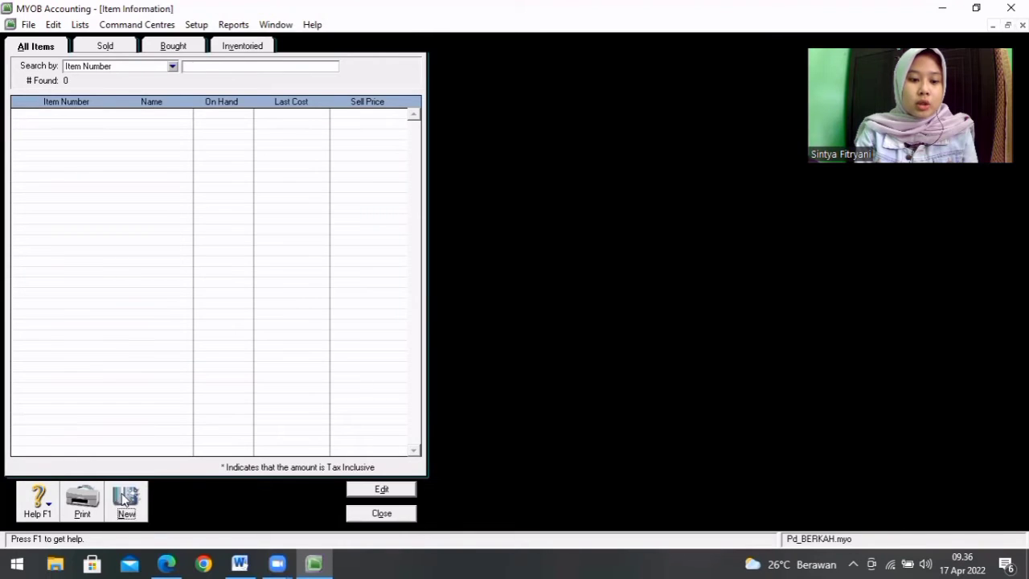
click(240, 563)
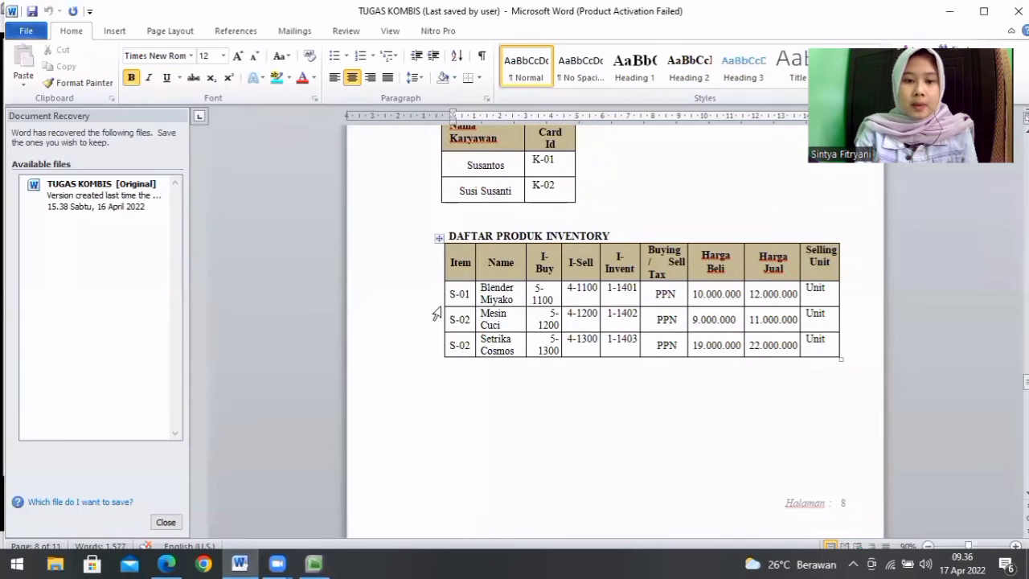
click(310, 562)
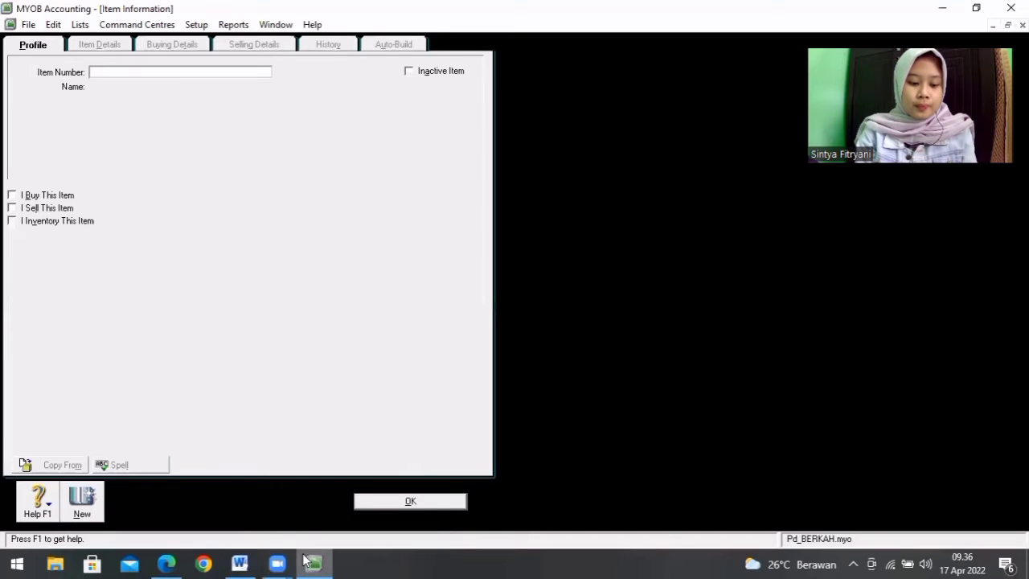
text(S-01)
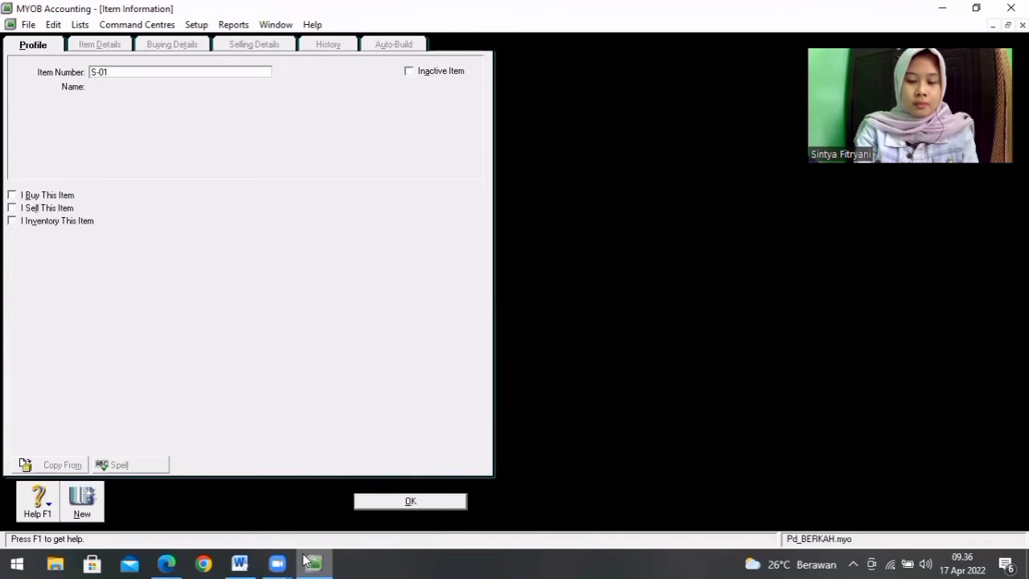
key(Tab)
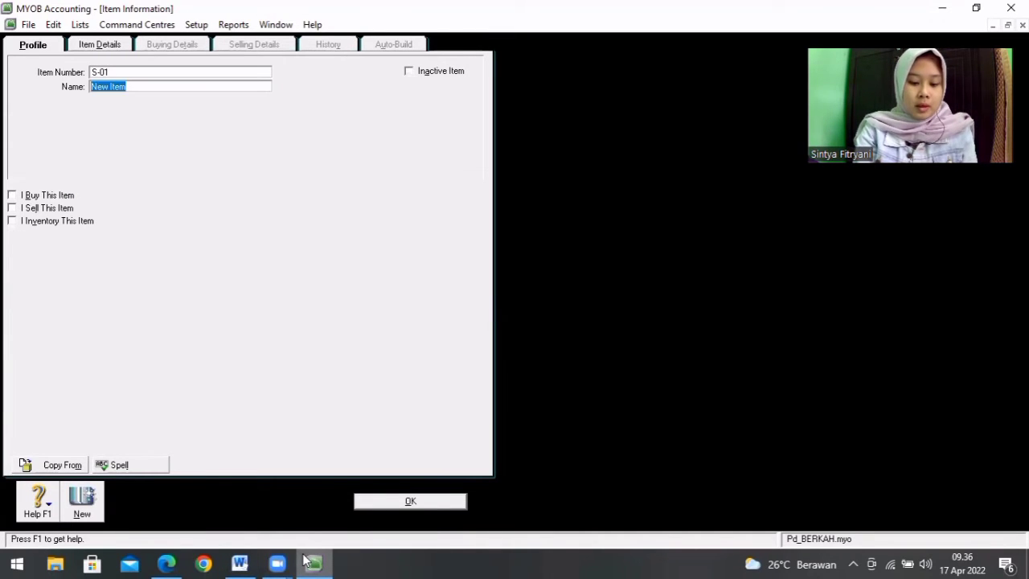
text(Blen)
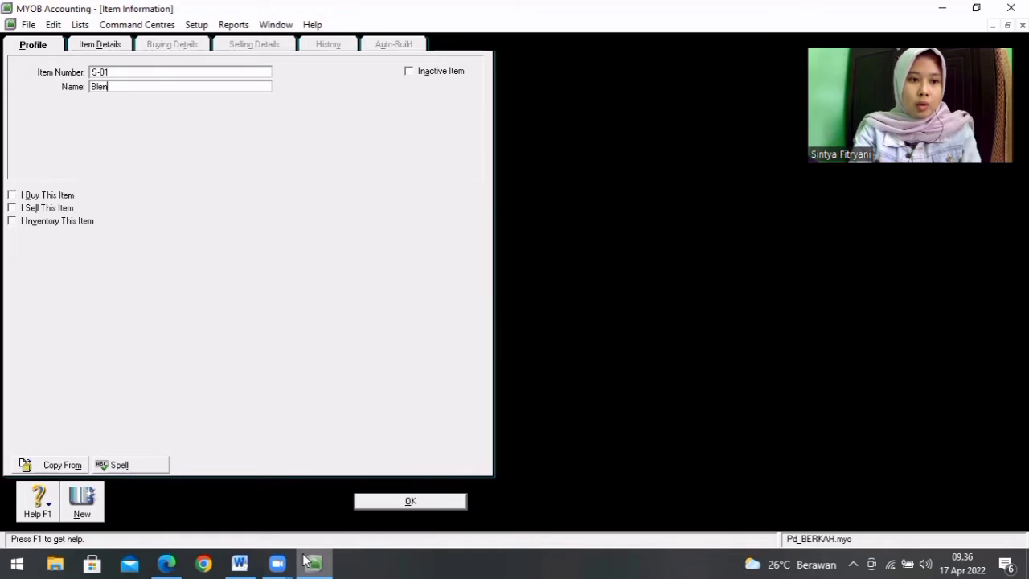
text(der Miyako)
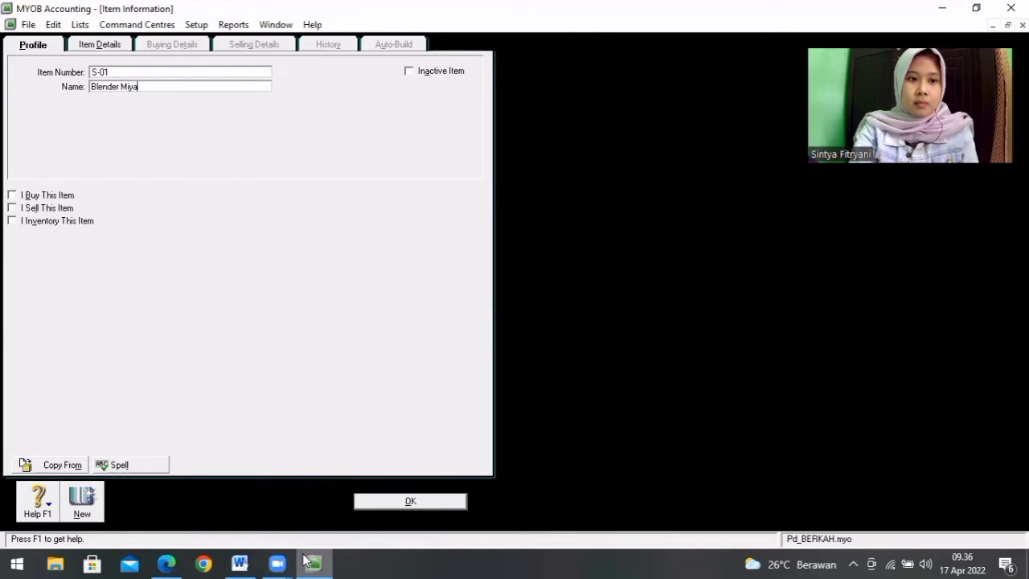
Step: Mark item S-01 as bought, sold and inventoried
click(11, 195)
click(11, 209)
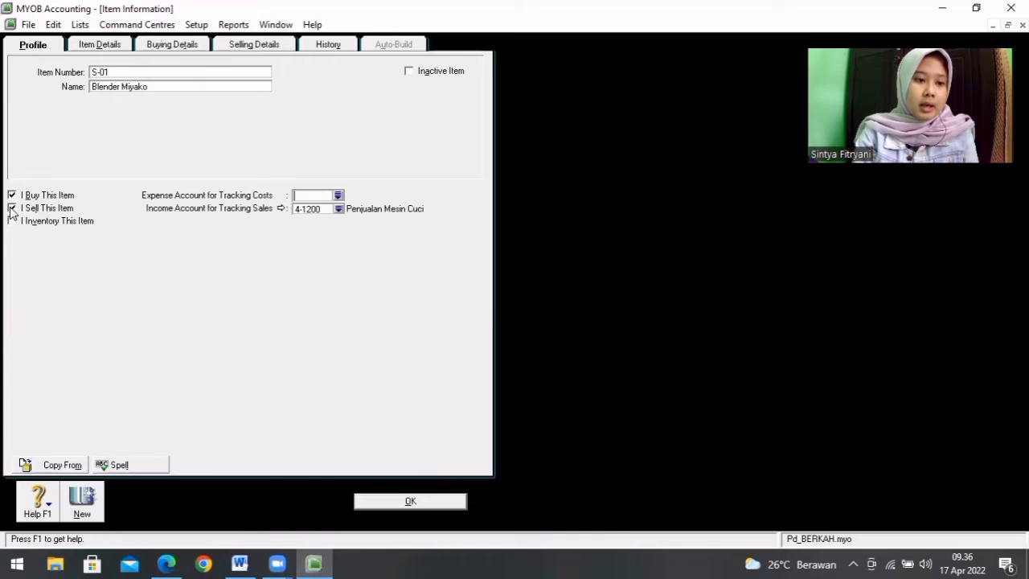
click(11, 221)
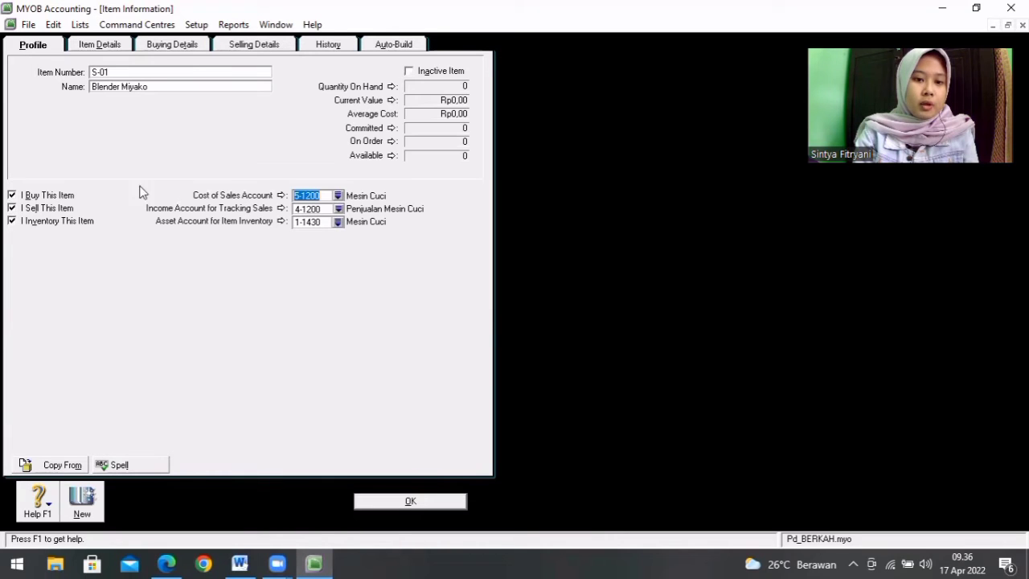
Step: Assign item S-01 the cost of sales account 5-1100, income account 4-1100 and inventory asset account 1-1410
click(337, 196)
double_click(455, 230)
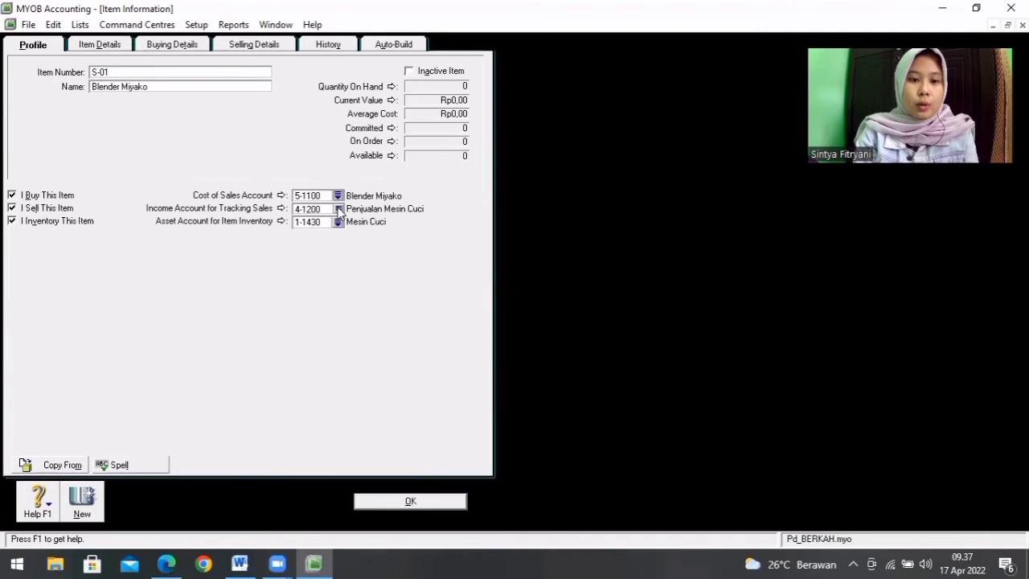
click(337, 208)
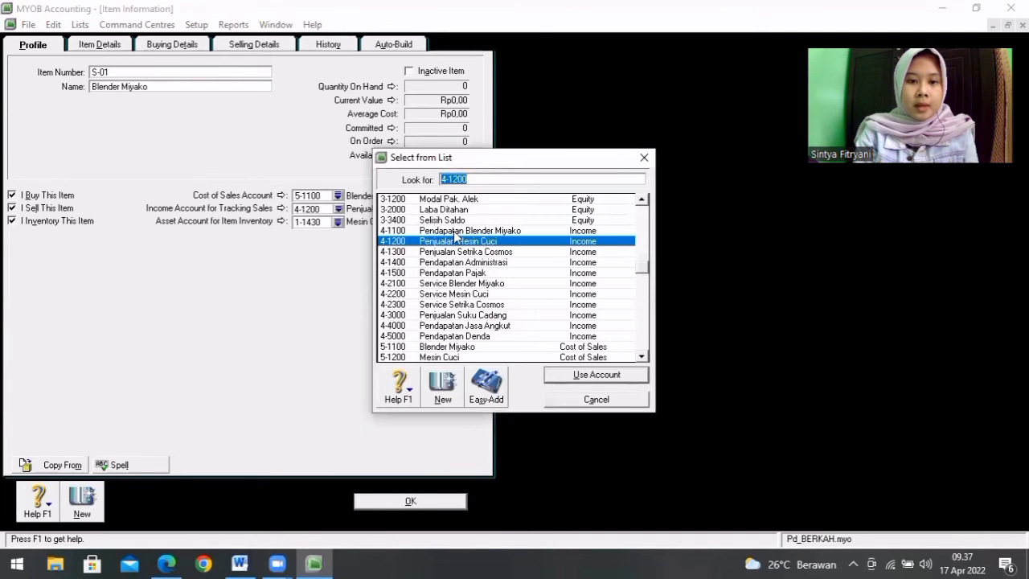
double_click(455, 231)
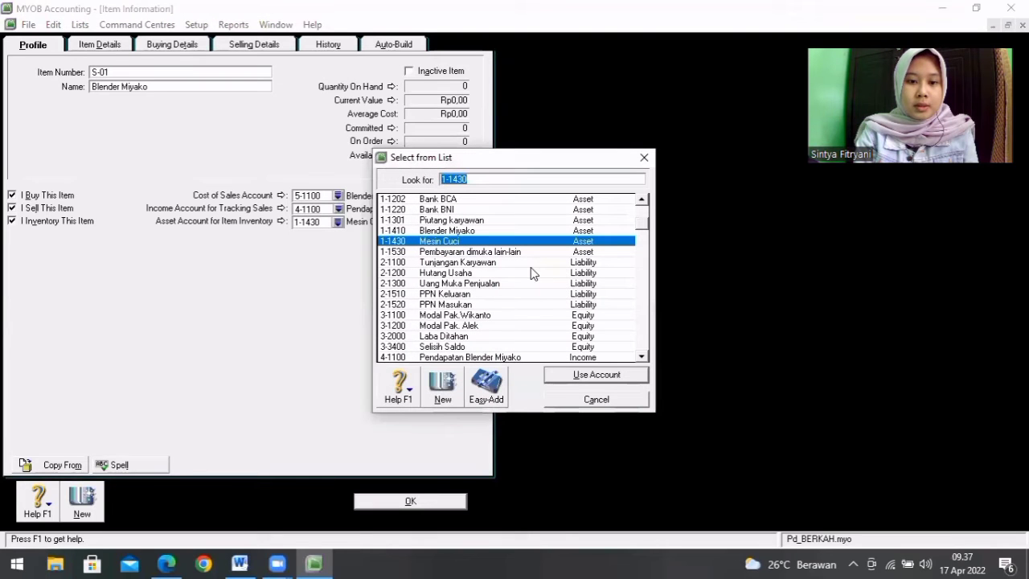
double_click(511, 231)
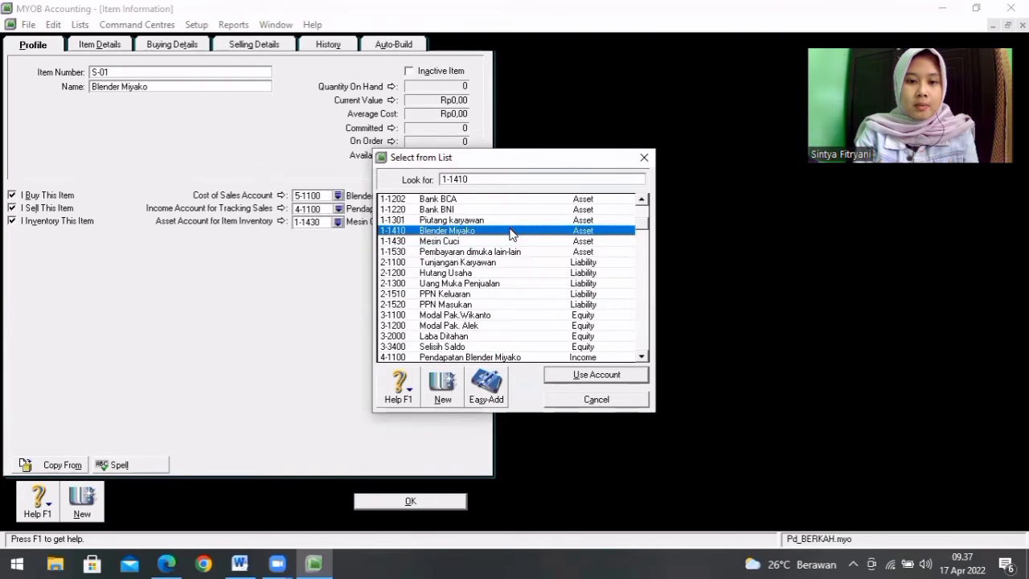
Step: Set the standard cost of Blender Miyako to 10.000.000, using the purchase price in the Word product list
click(171, 46)
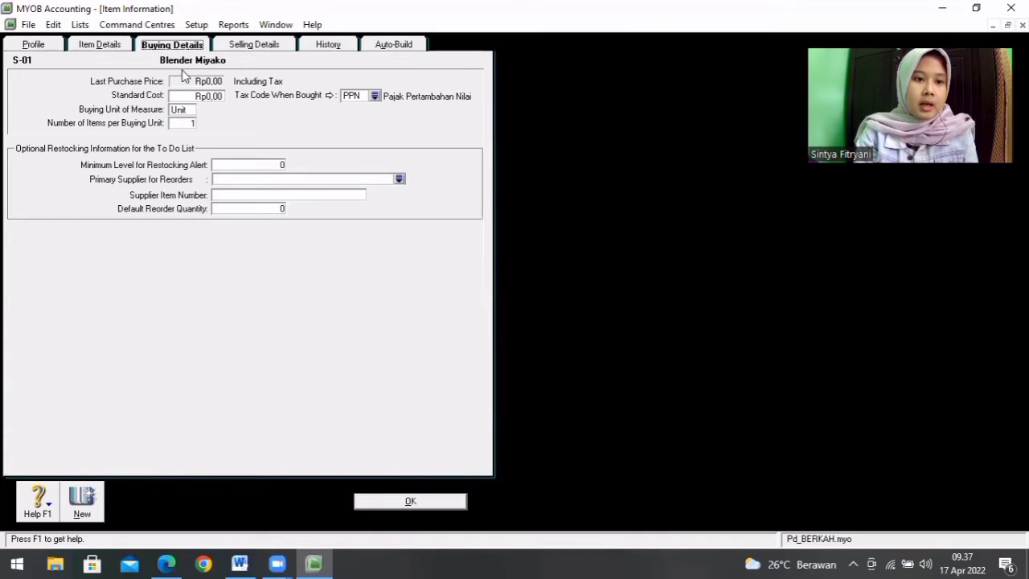
click(200, 96)
click(246, 563)
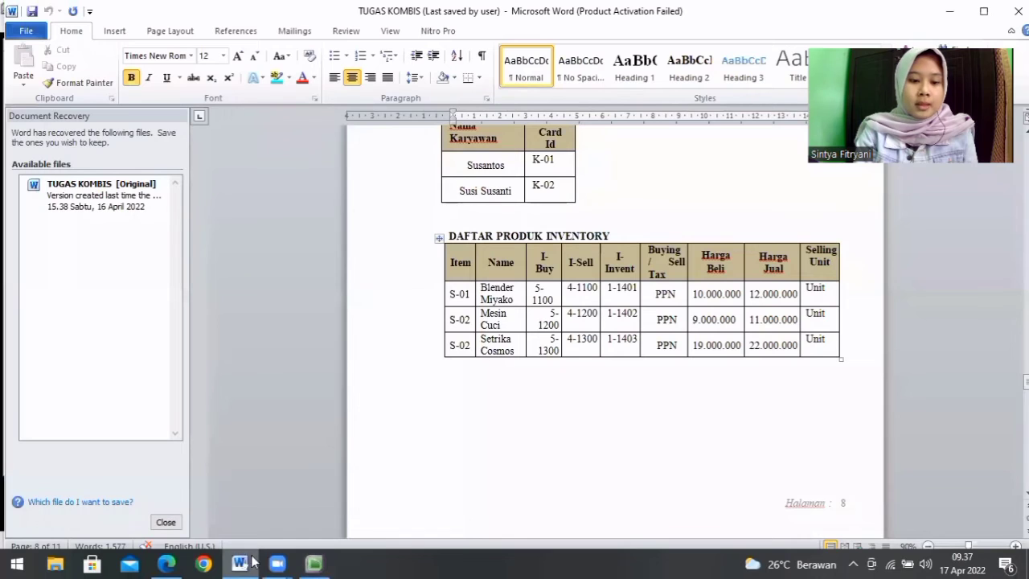
click(311, 563)
key(BackSpace)
text(10.000.000)
key(Tab)
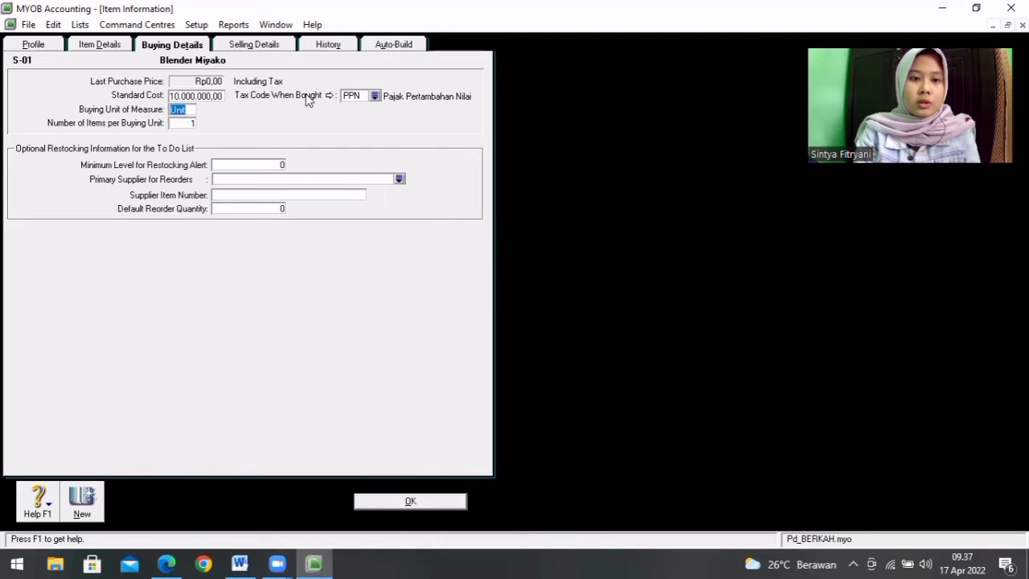
Step: Set Blender Miyako's base selling price to 12.000.000 from the Word list and save the item, ignoring all spelling suggestions for Miyako
click(271, 45)
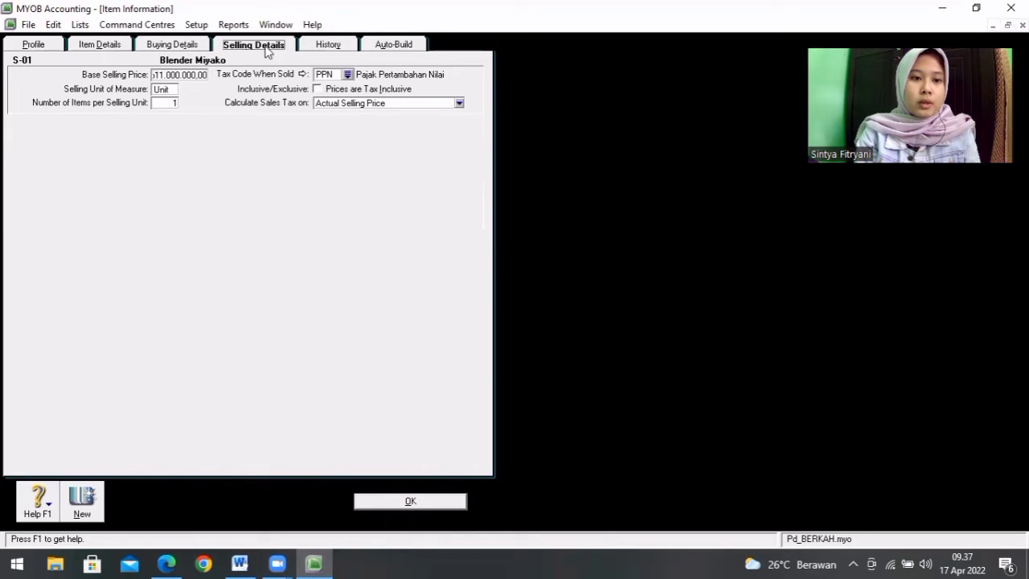
click(240, 563)
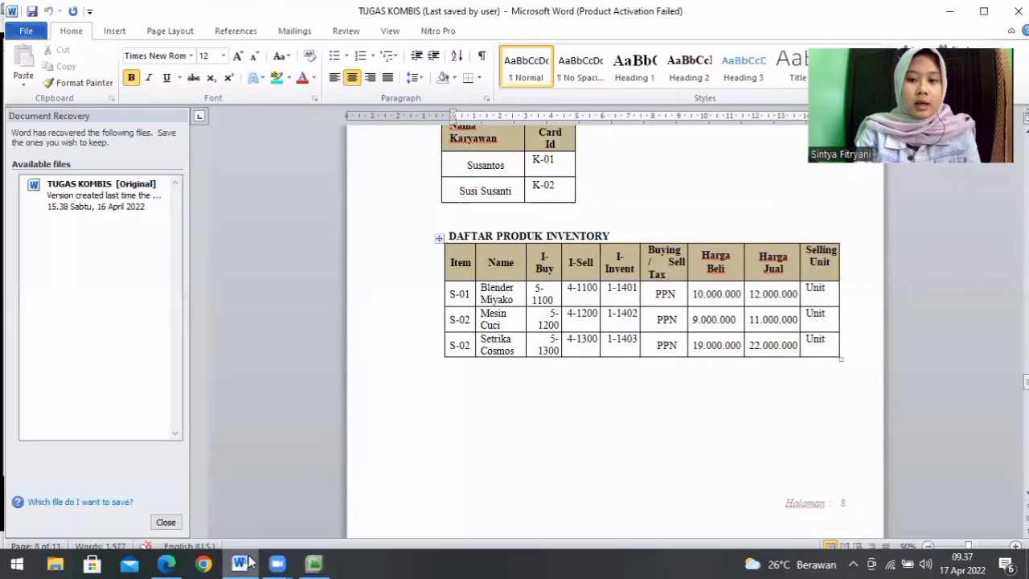
click(311, 563)
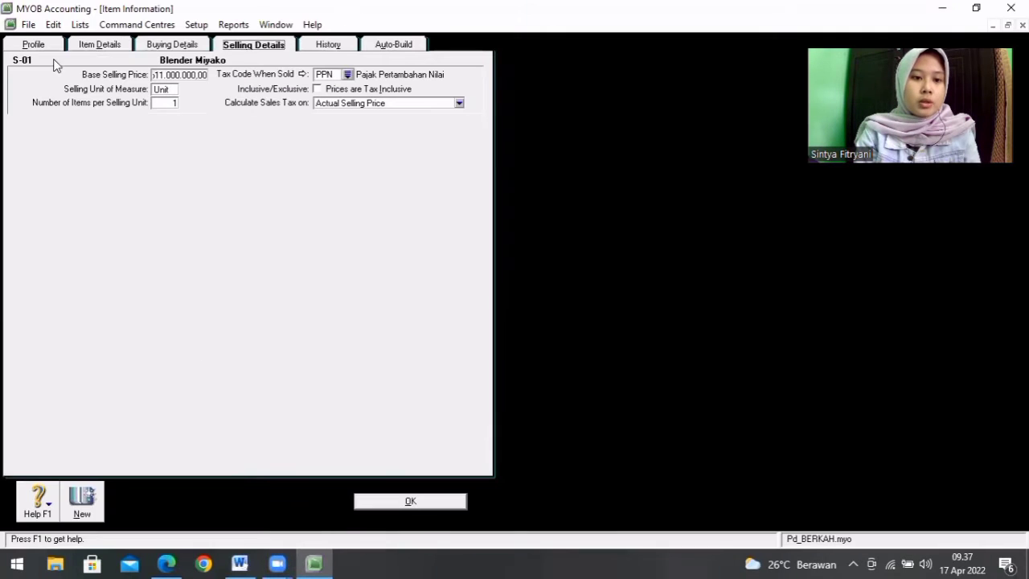
double_click(183, 75)
key(BackSpace)
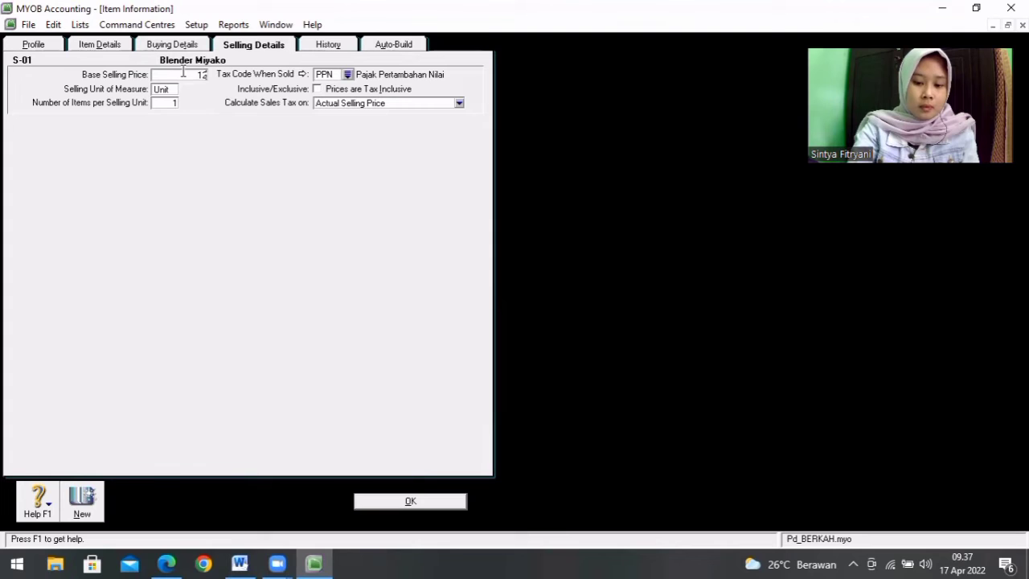
key(Tab)
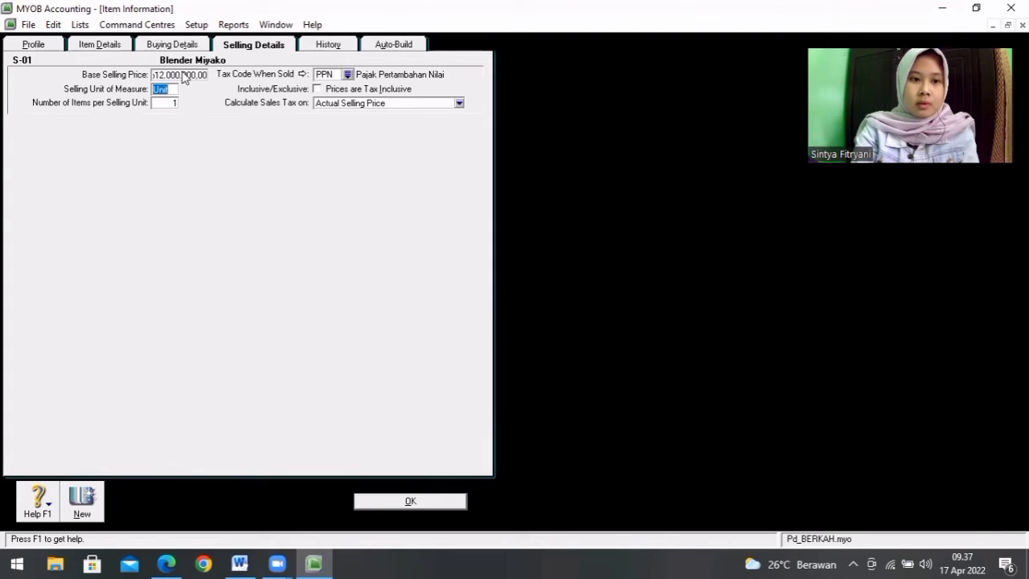
click(390, 496)
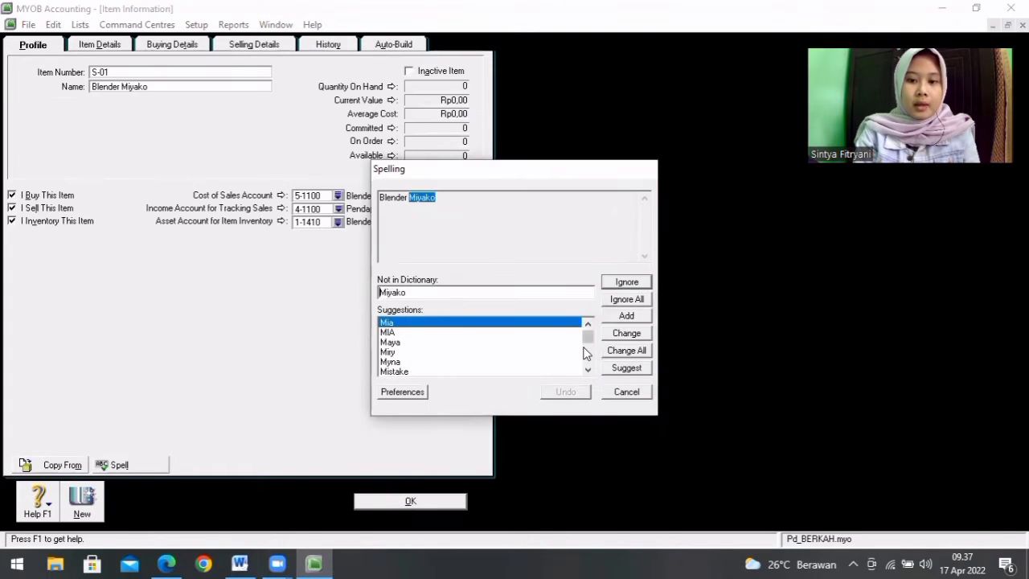
click(624, 301)
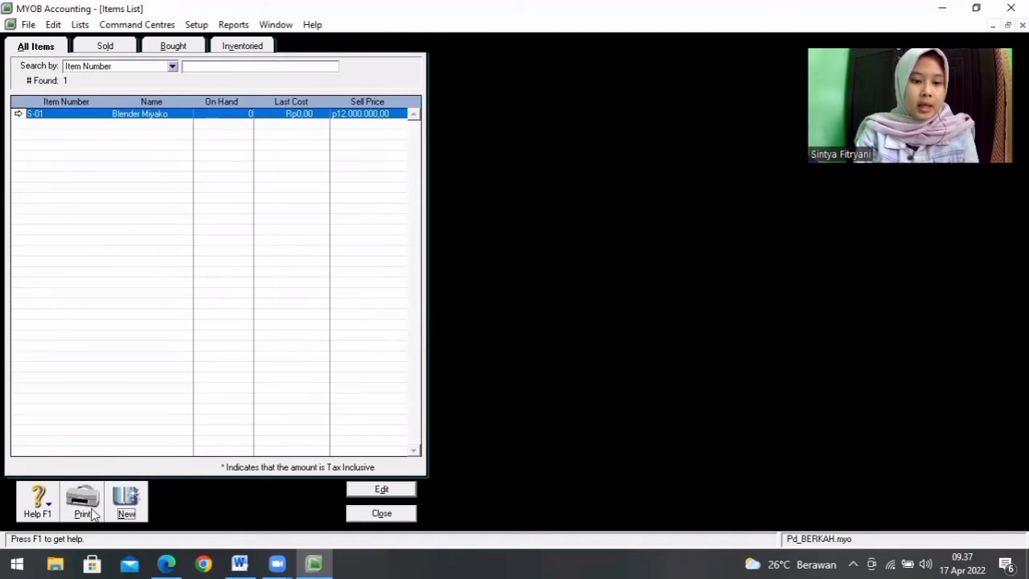
Step: Create a new inventory item numbered S-02 and name it Mesin Cuci, as in the Word product list
click(127, 507)
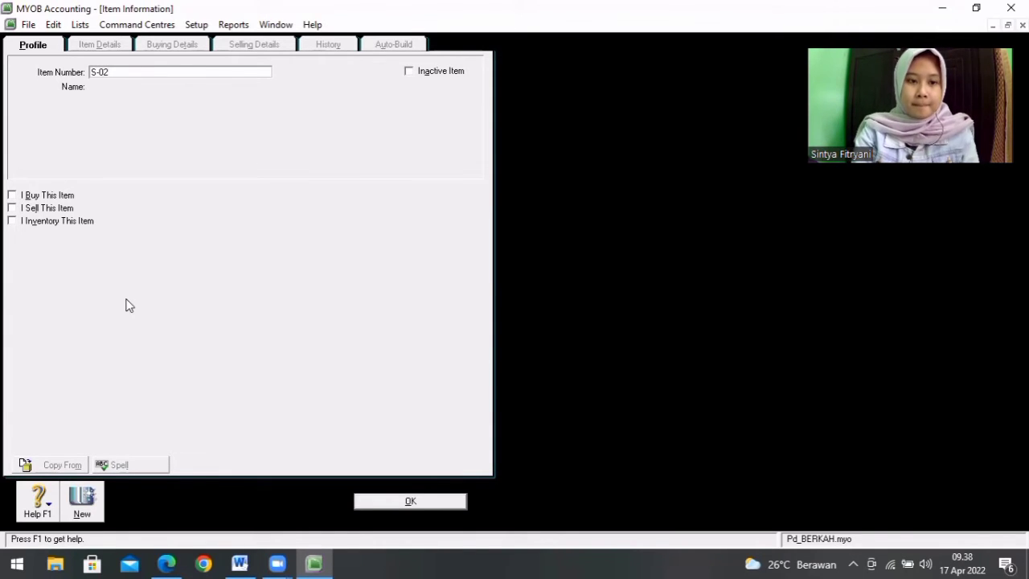
key(Tab)
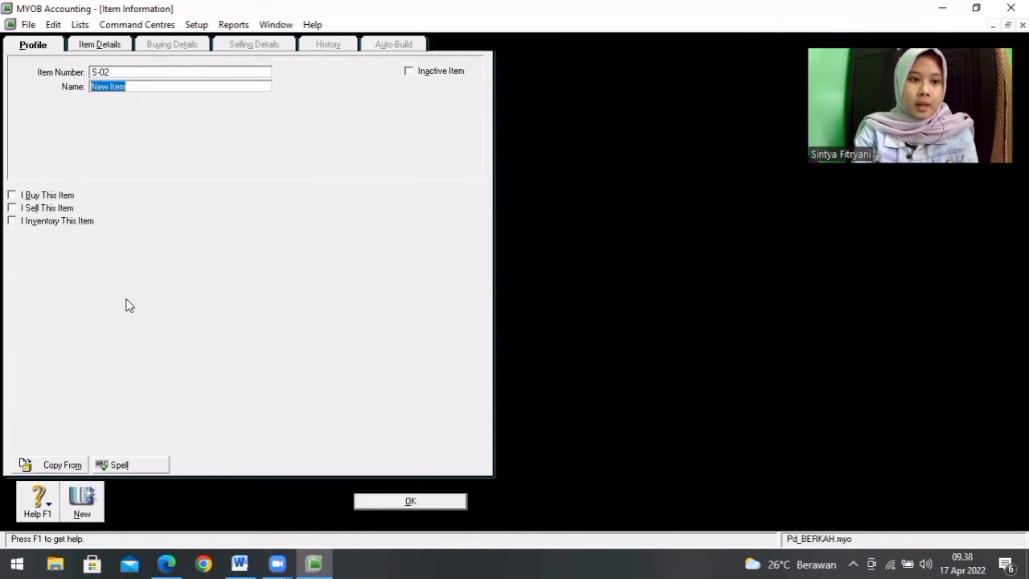
click(251, 561)
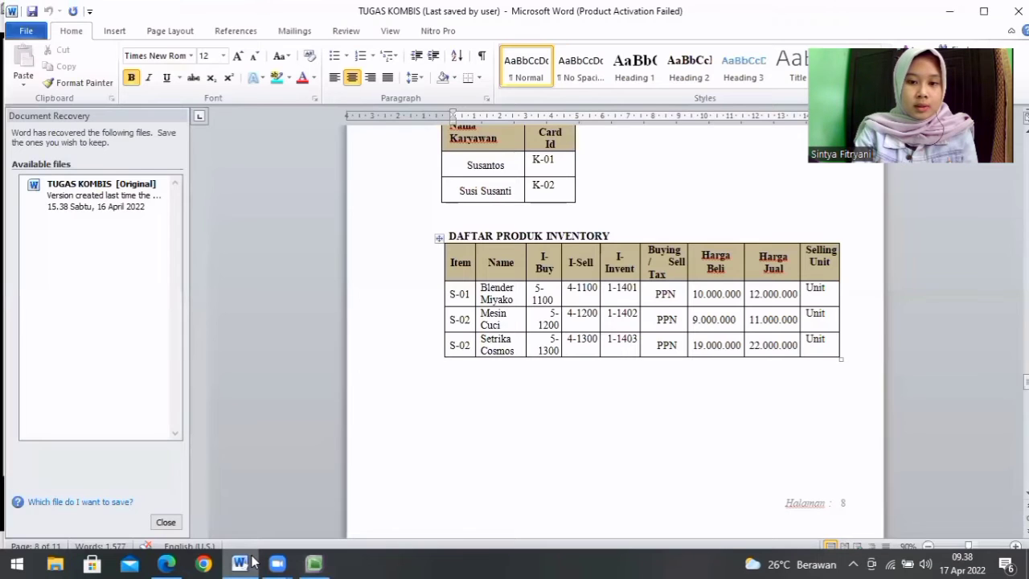
click(320, 562)
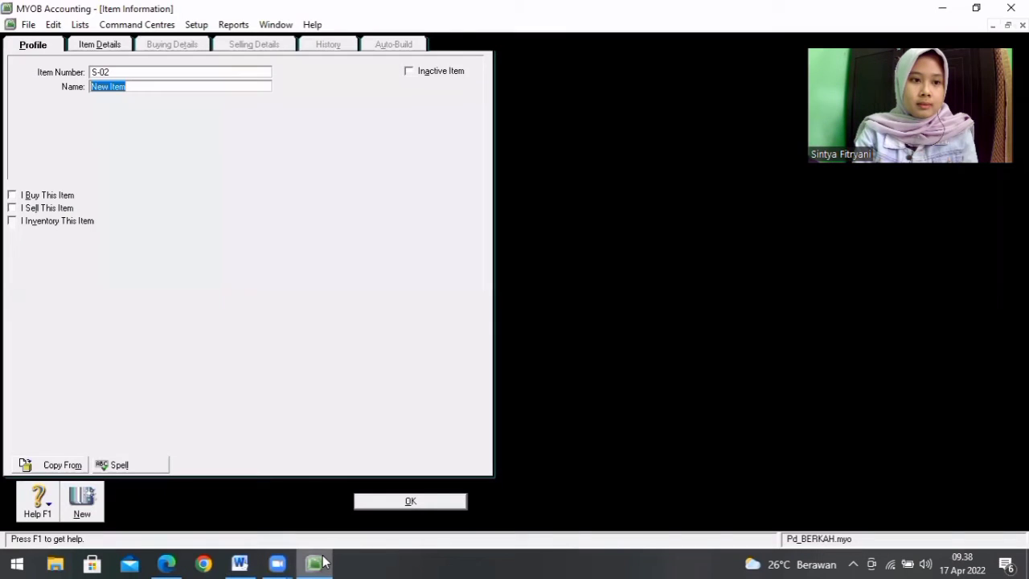
text(Mesin Cuci)
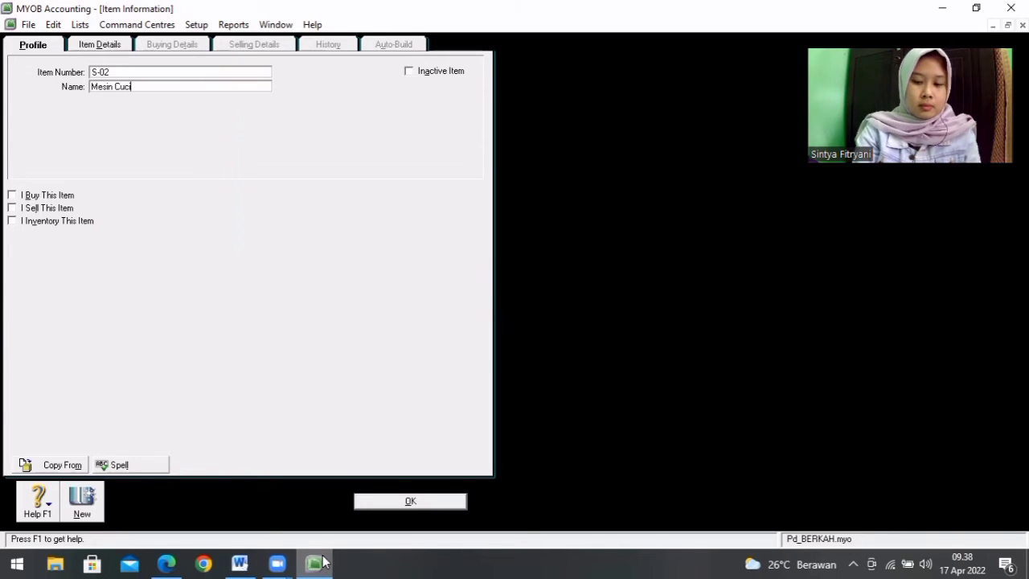
key(Tab)
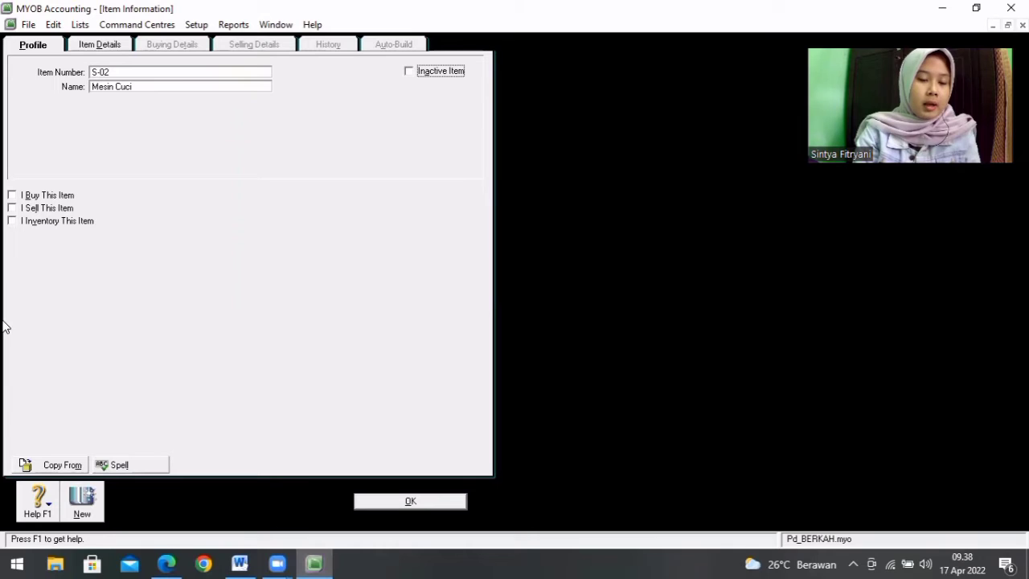
Step: Mark item S-02 as bought, sold and inventoried
click(11, 195)
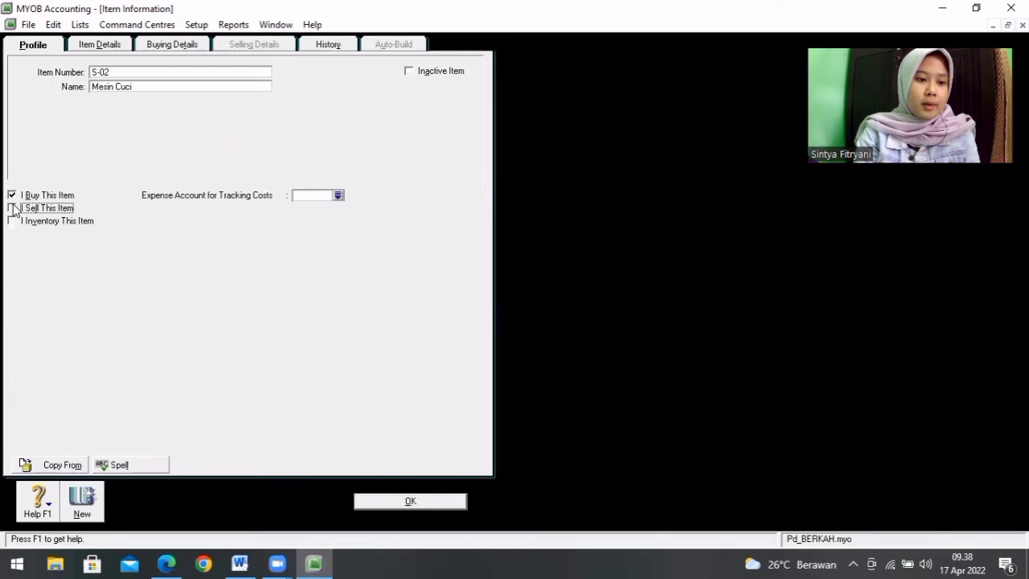
click(11, 207)
click(11, 220)
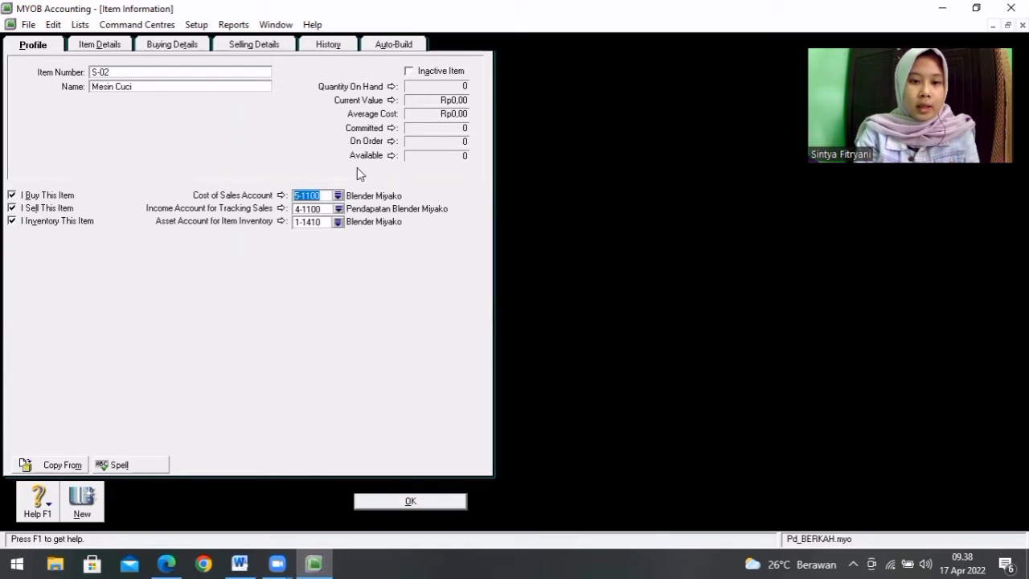
Step: Assign item S-02 the cost of sales account 5-1200, income account 4-1200 and inventory asset account 1-1430
click(337, 195)
double_click(428, 252)
click(338, 208)
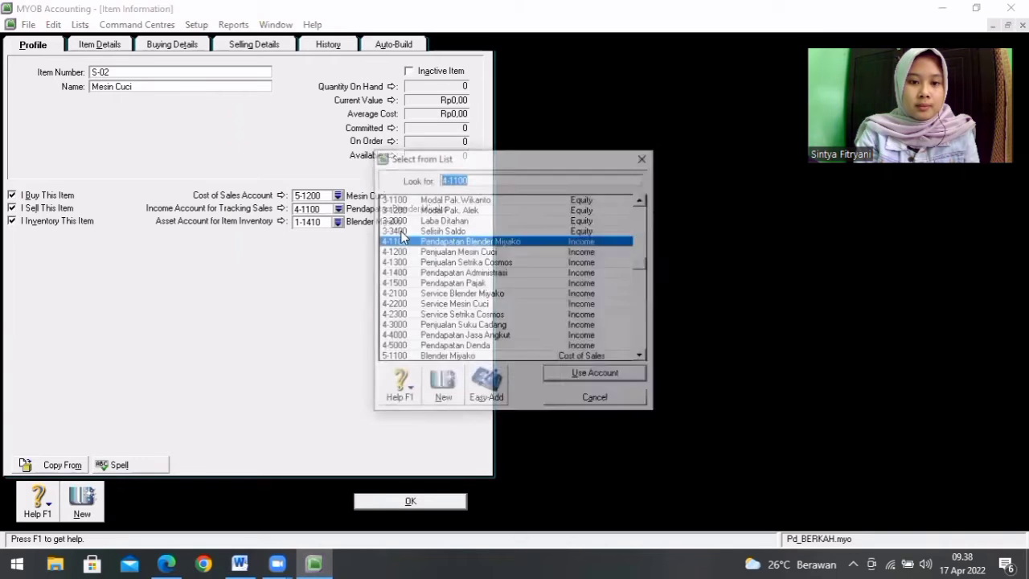
double_click(402, 252)
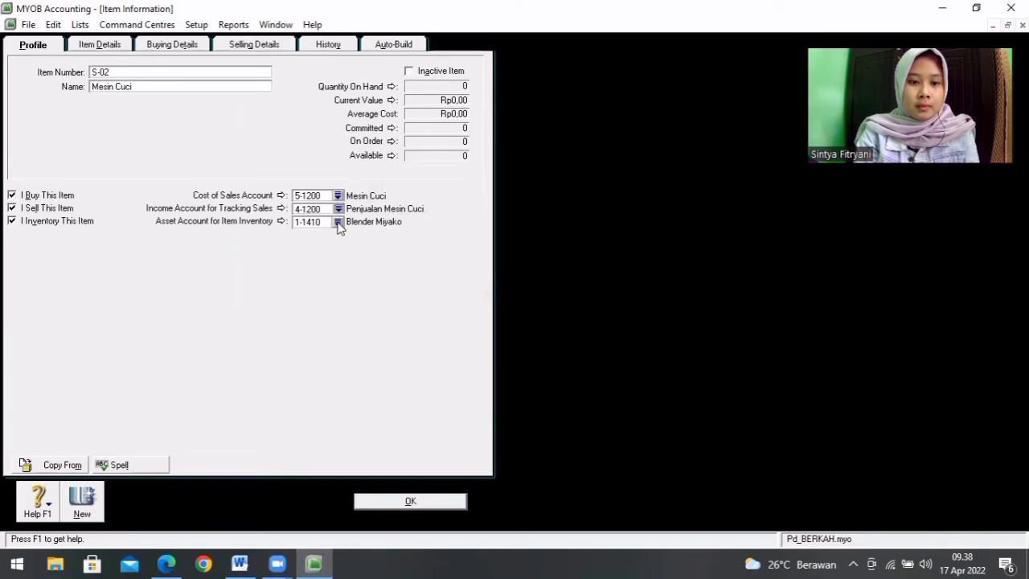
click(338, 222)
double_click(473, 253)
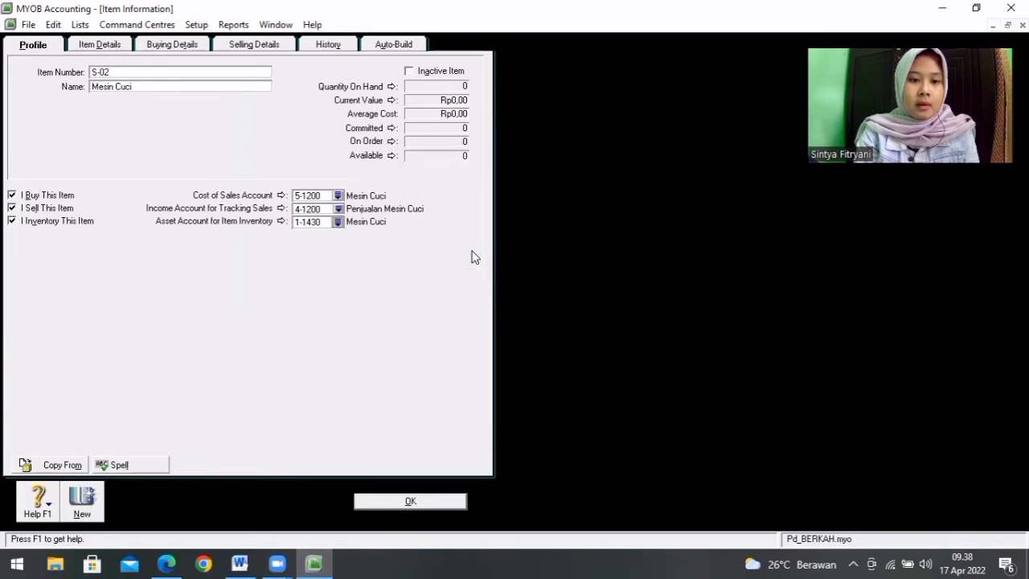
Step: Set the standard cost of Mesin Cuci to 9.000.000, using the purchase price in the Word product list
click(180, 47)
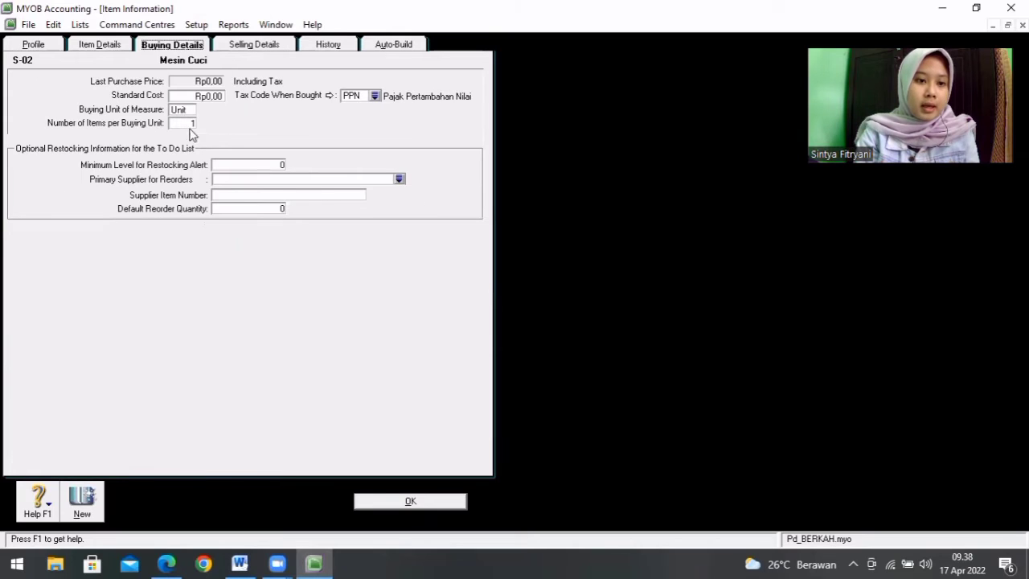
click(239, 563)
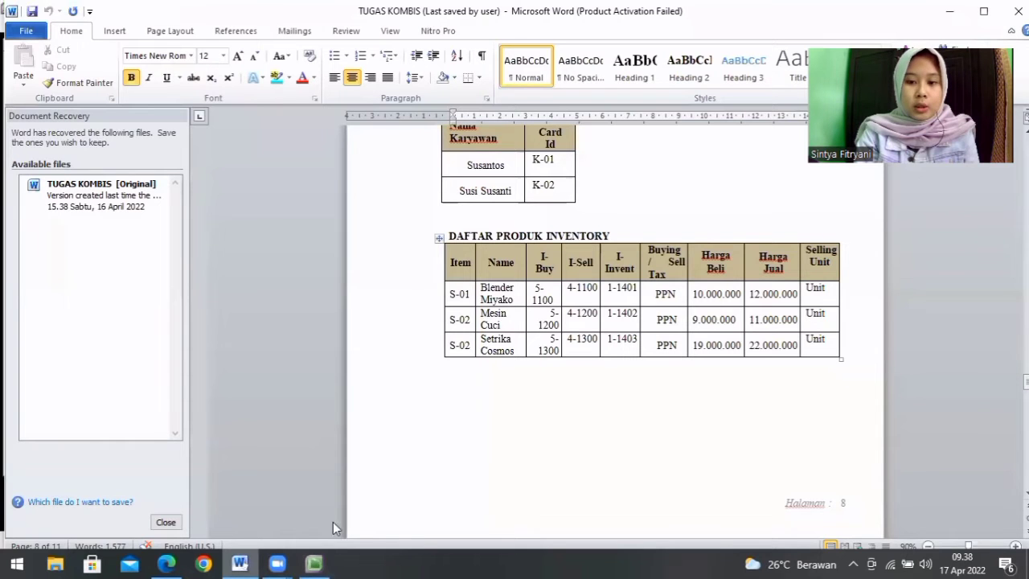
click(314, 563)
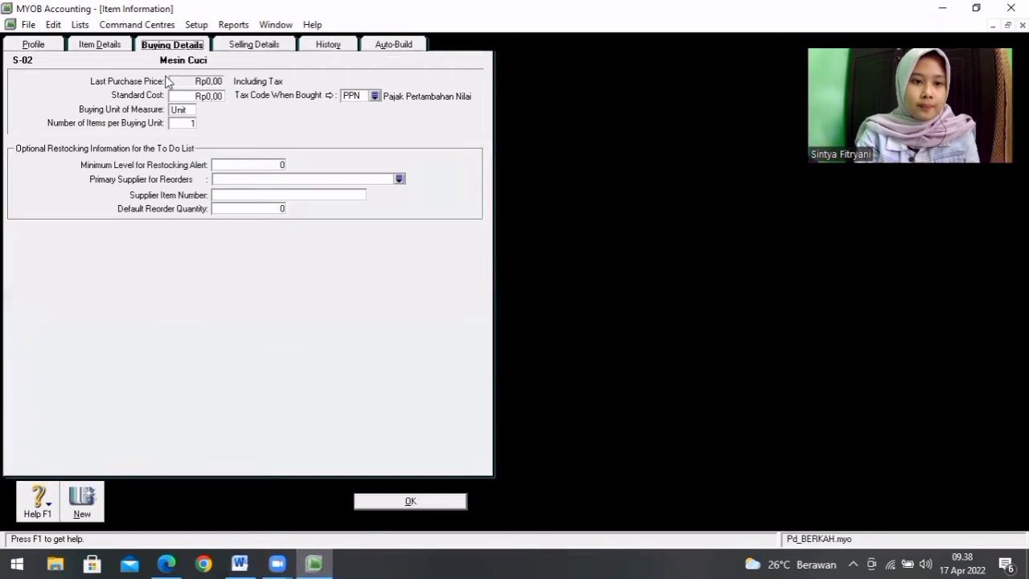
click(191, 95)
key(BackSpace)
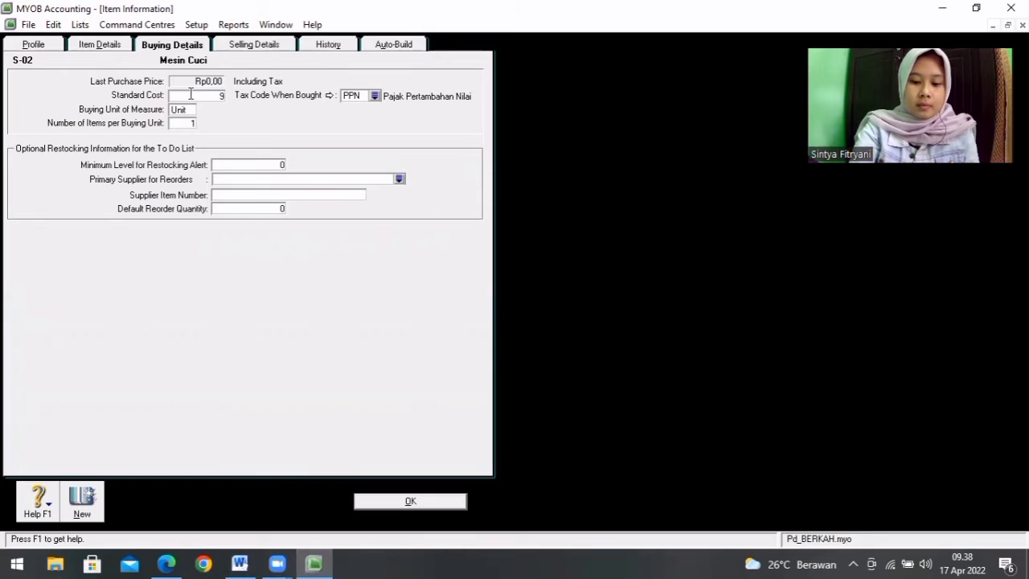
text(9000000)
key(Tab)
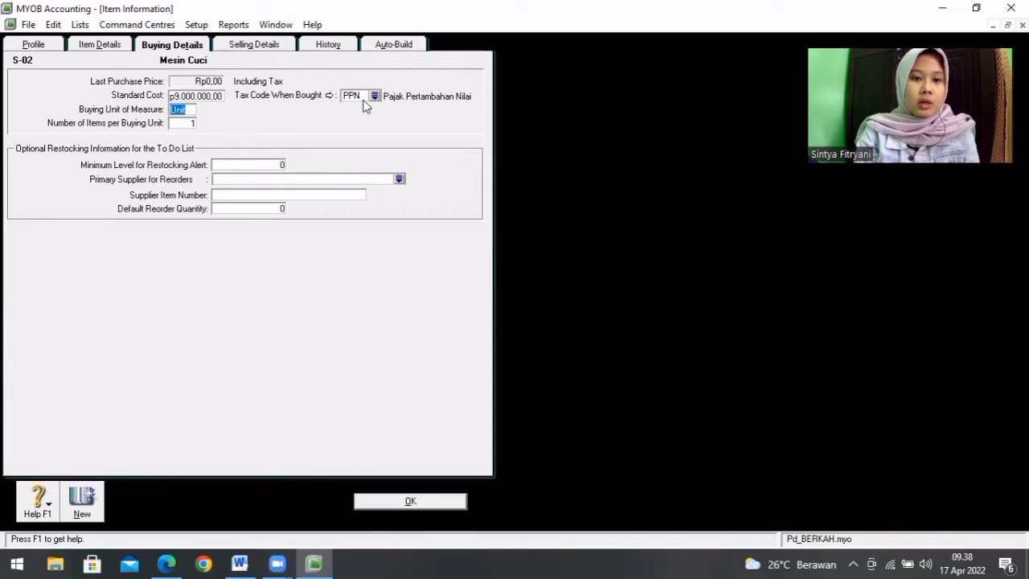
Step: Set the base selling price of Mesin Cuci to 11.000.000, using the selling price in the Word product list
click(273, 48)
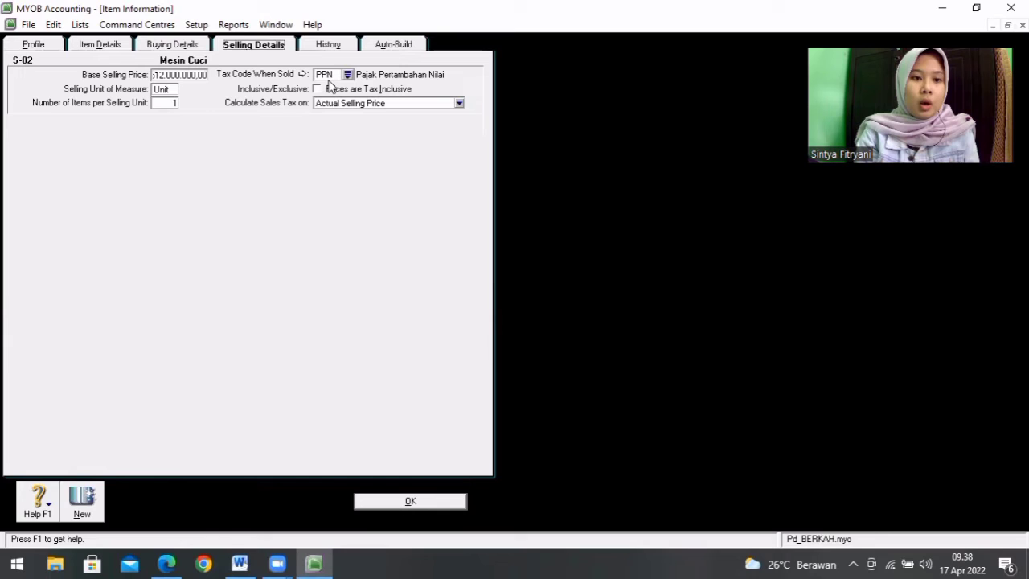
click(190, 74)
key(BackSpace)
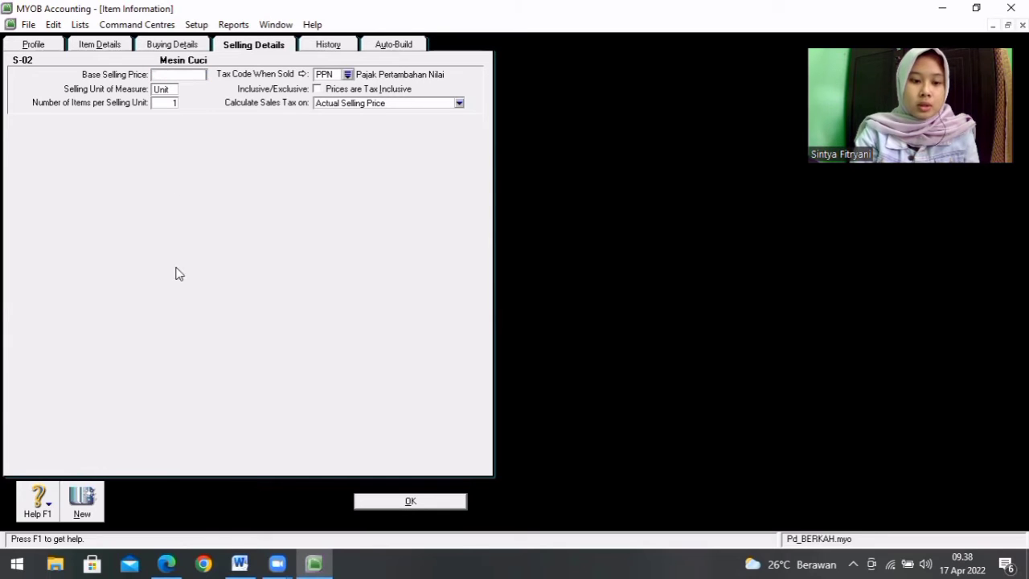
click(241, 563)
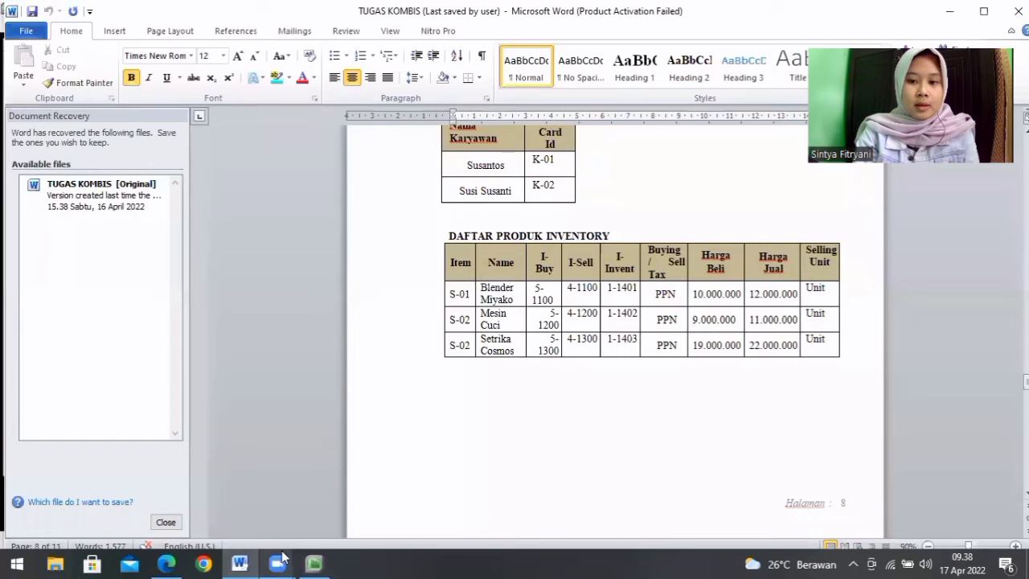
click(314, 563)
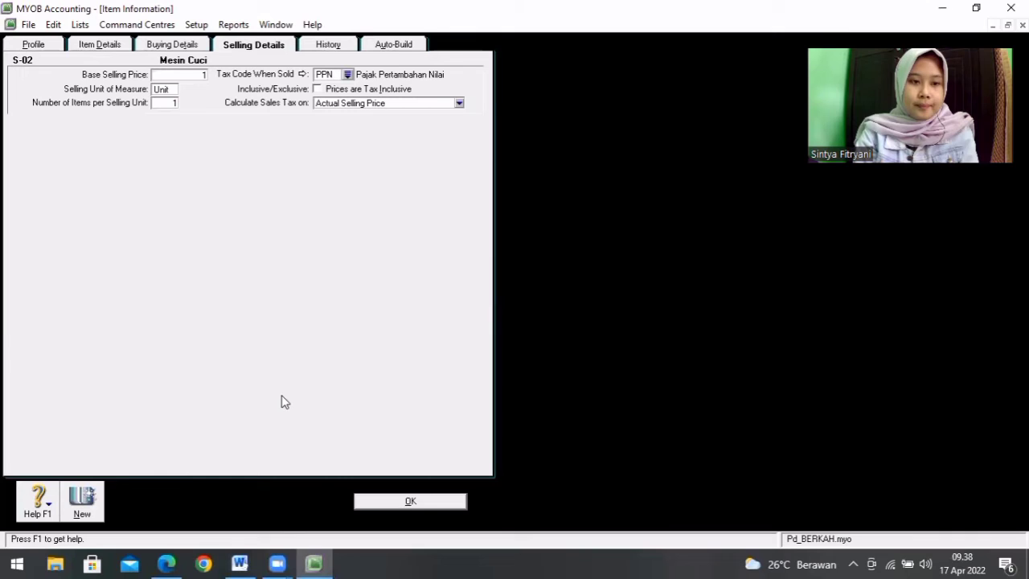
text(11.000.)
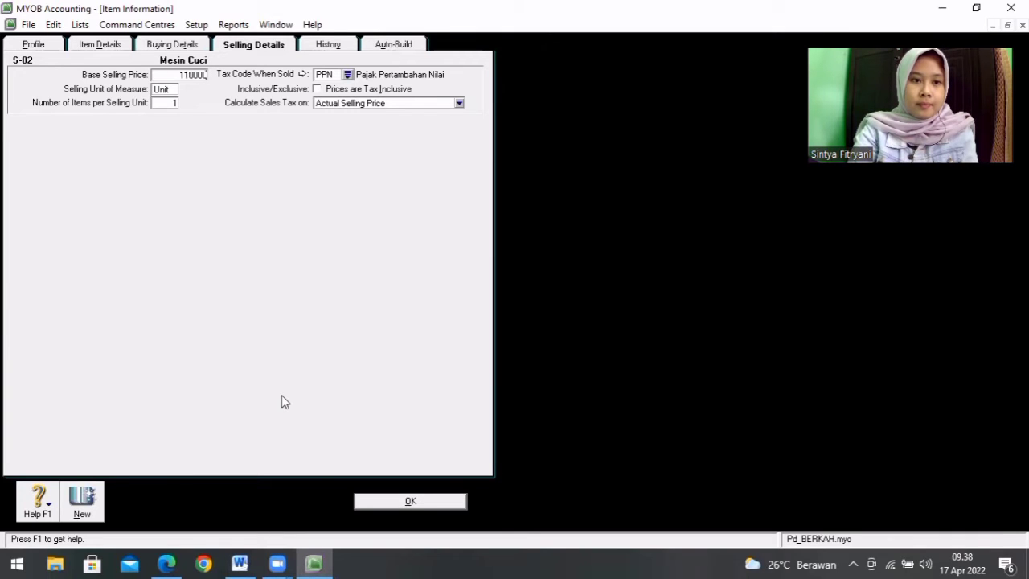
text(000)
key(Tab)
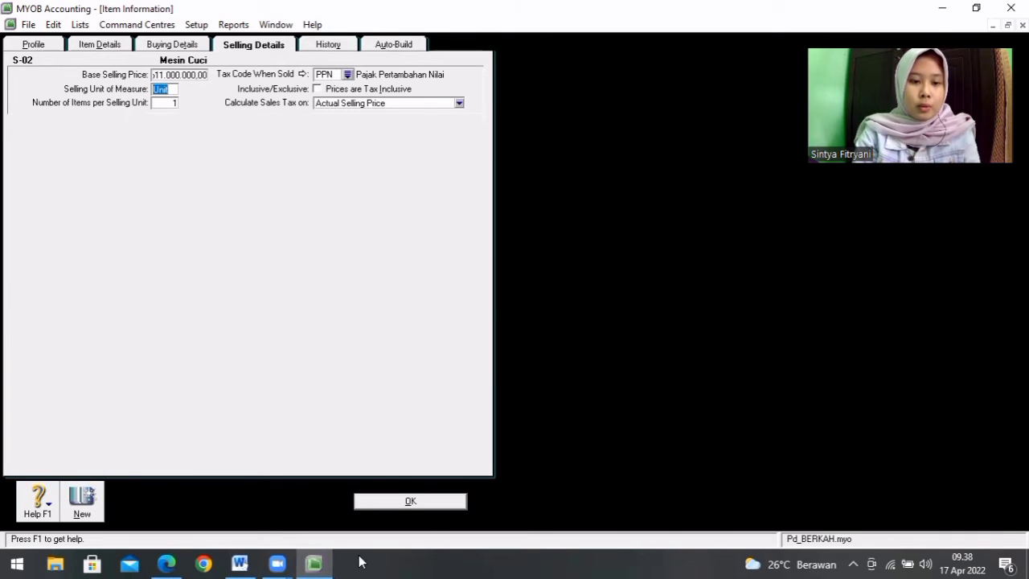
Step: Save item S-02, ignoring all spelling suggestions for the words in its name
click(411, 501)
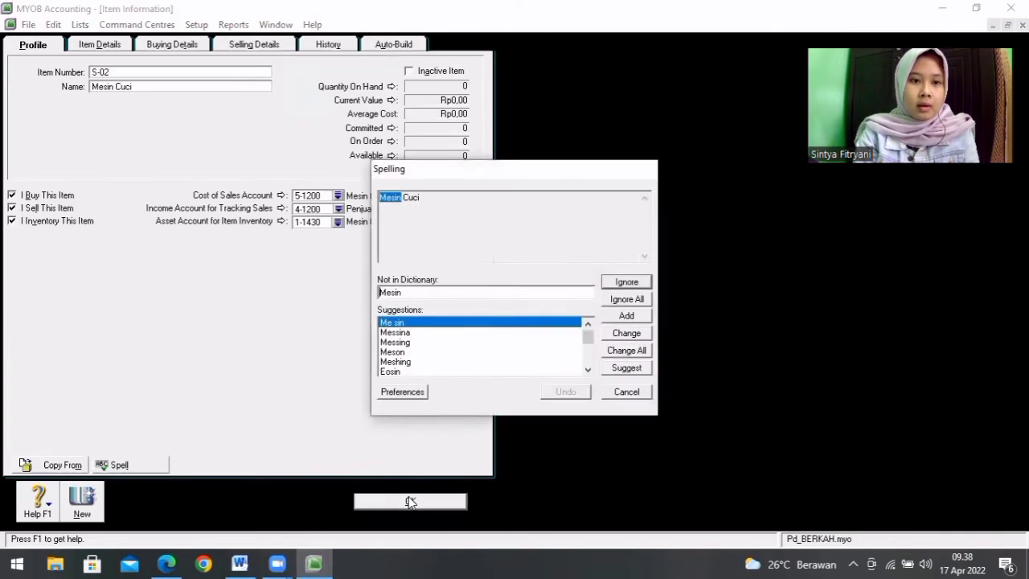
click(627, 300)
click(627, 300)
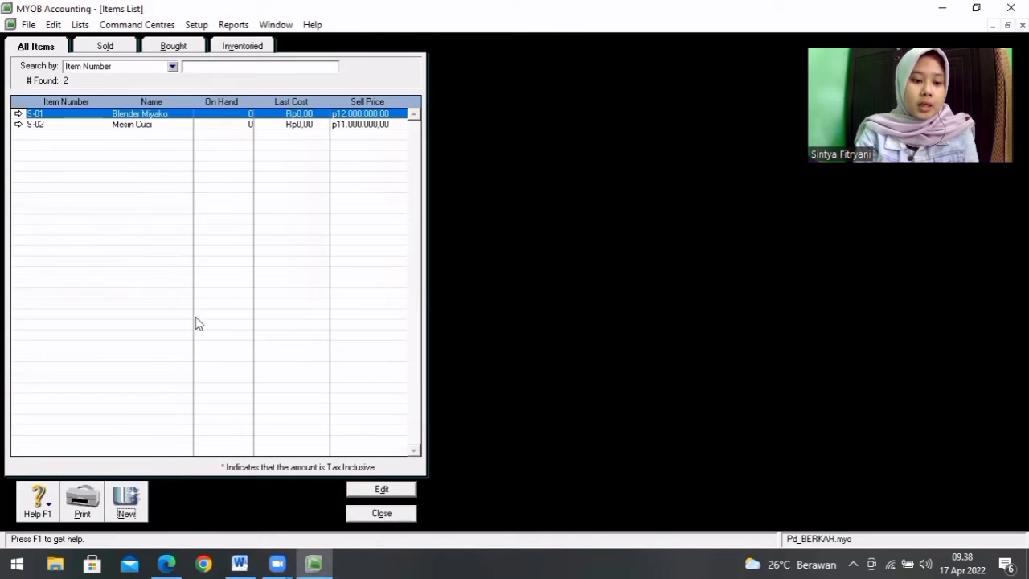
Step: Create a new item S-03 named Setrika Cosmos and mark it as bought, sold and inventoried
click(126, 500)
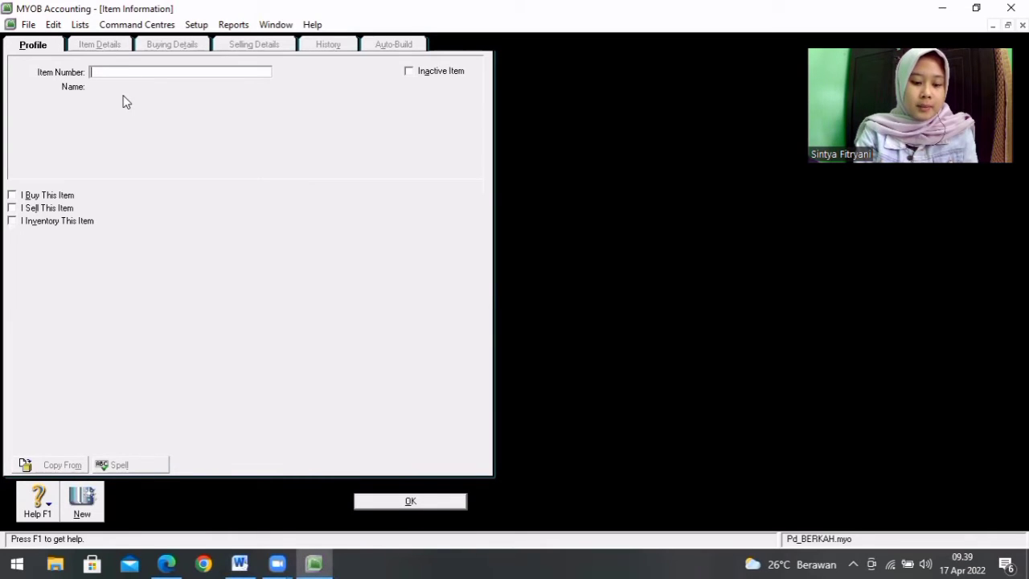
key(Tab)
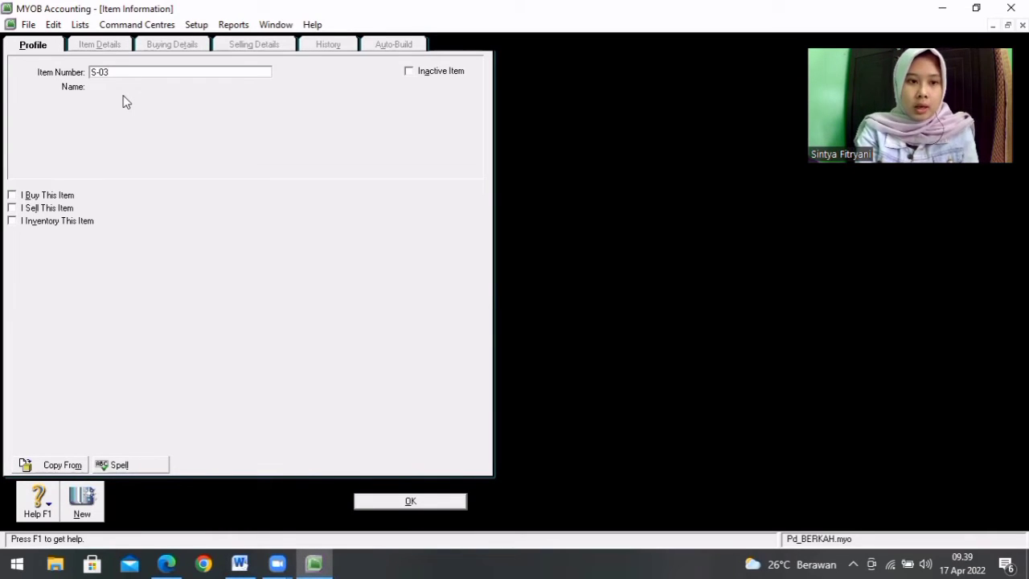
text(Setrika Cosmos)
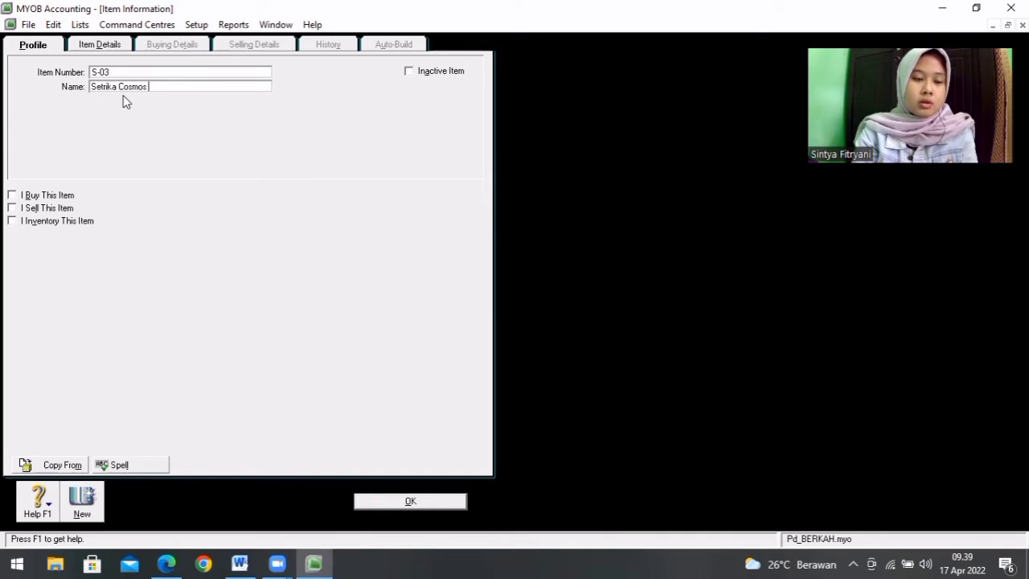
click(12, 195)
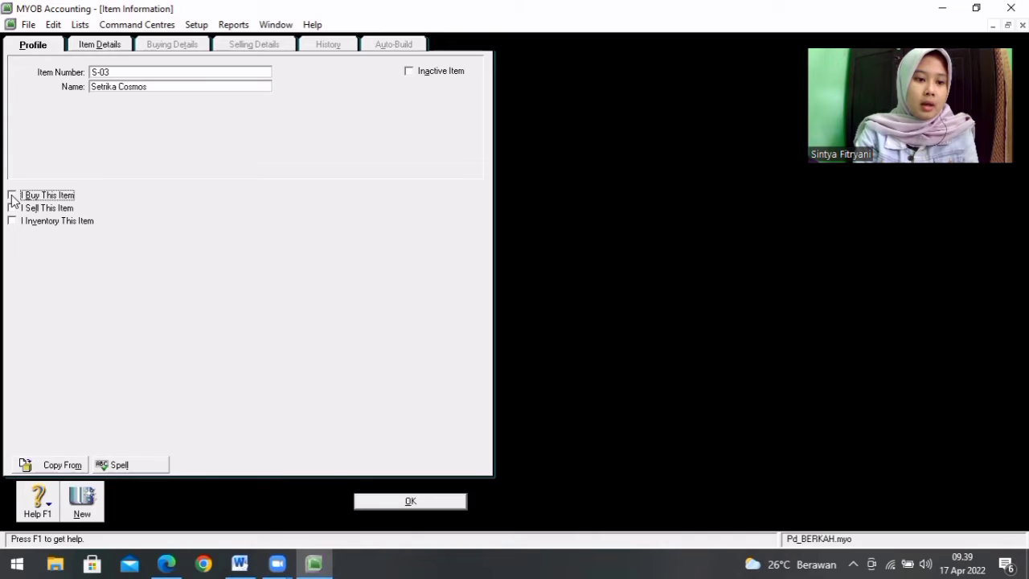
click(12, 208)
click(12, 221)
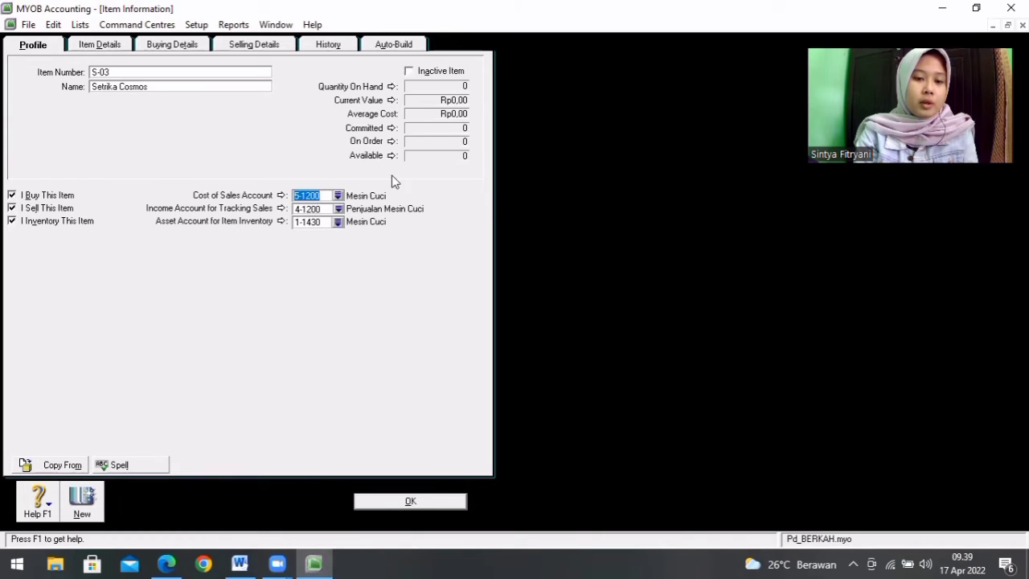
Step: Assign item S-03 the cost of sales account 5-1300 and the income account 4-1300
click(339, 196)
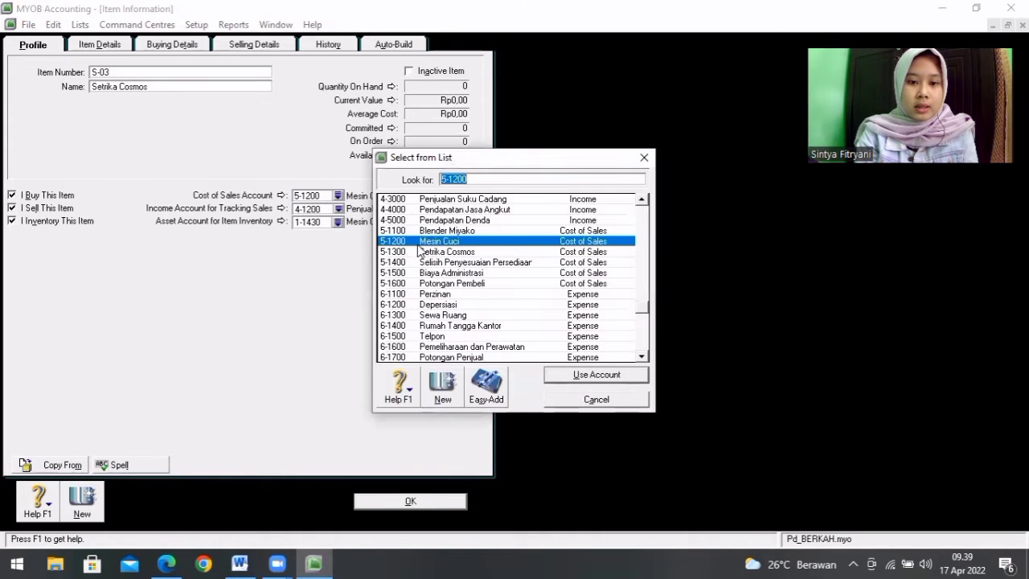
double_click(424, 253)
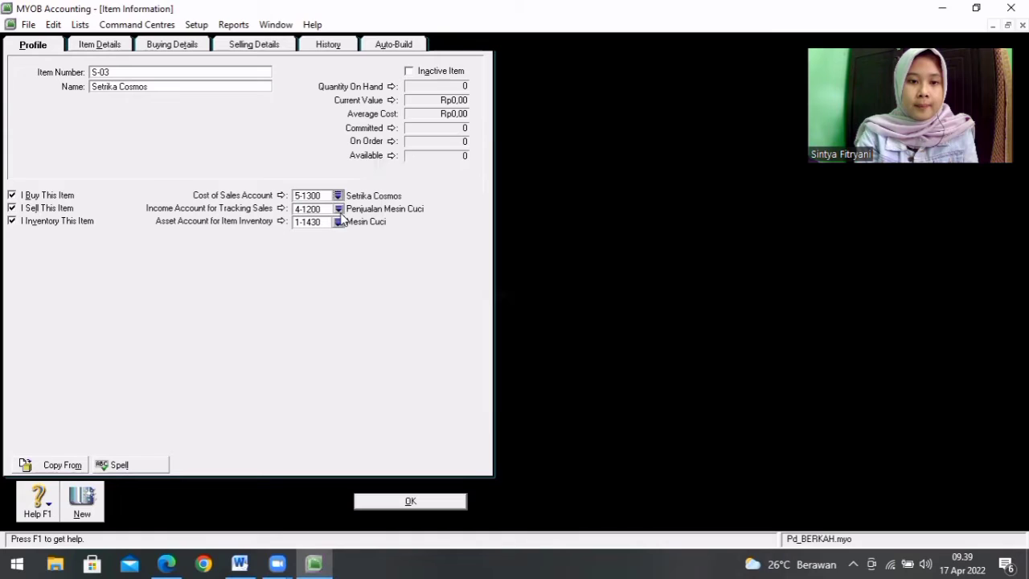
click(338, 209)
double_click(446, 254)
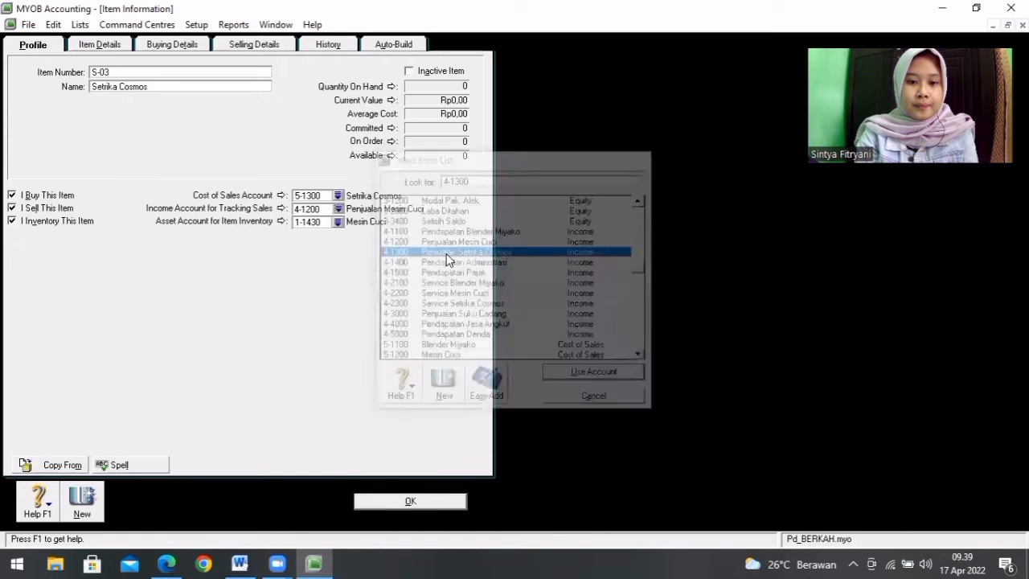
Step: Try to assign item S-03 the inventory asset account 1-1403, checking the number in the Word product list
click(339, 221)
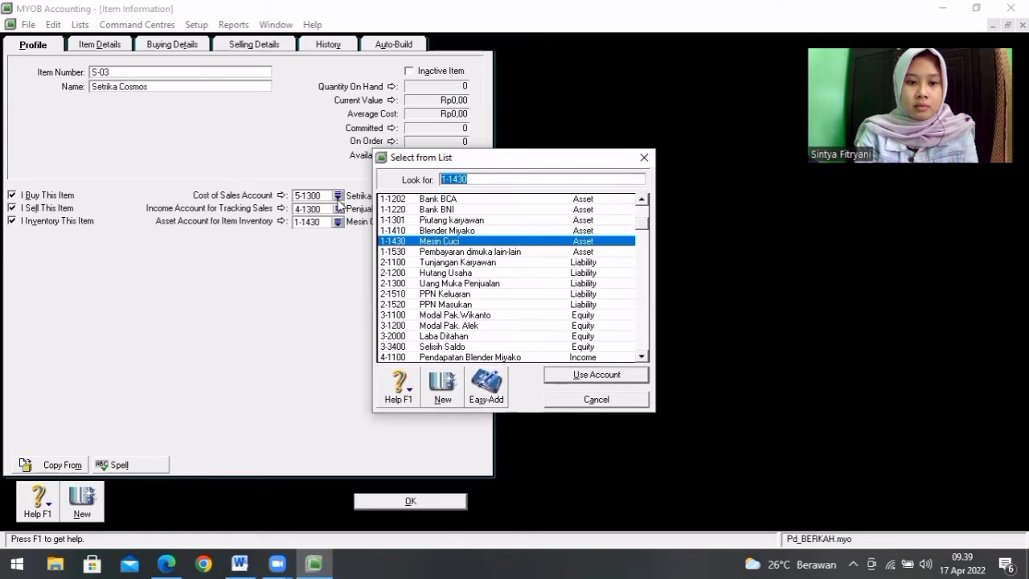
click(602, 399)
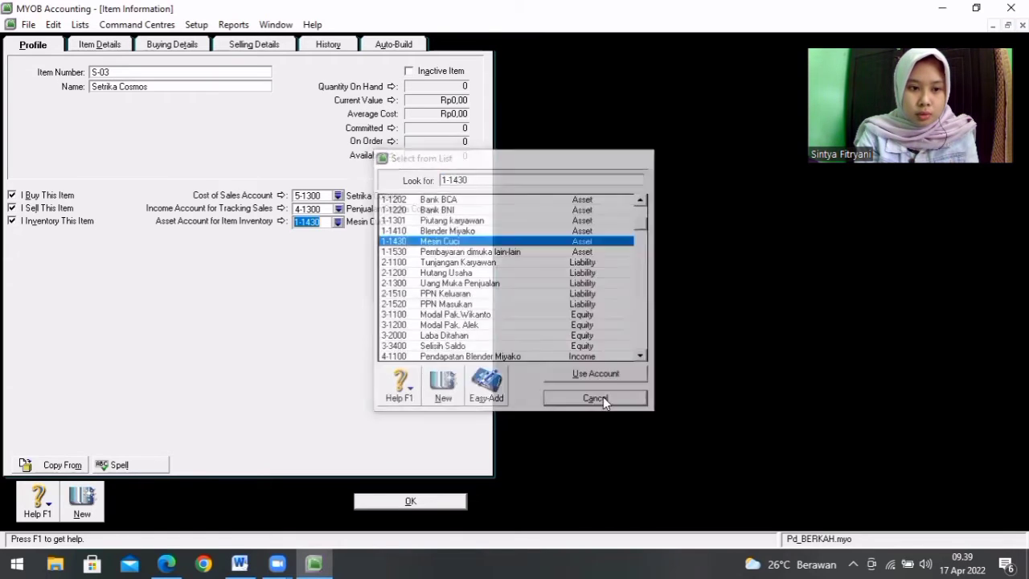
click(242, 560)
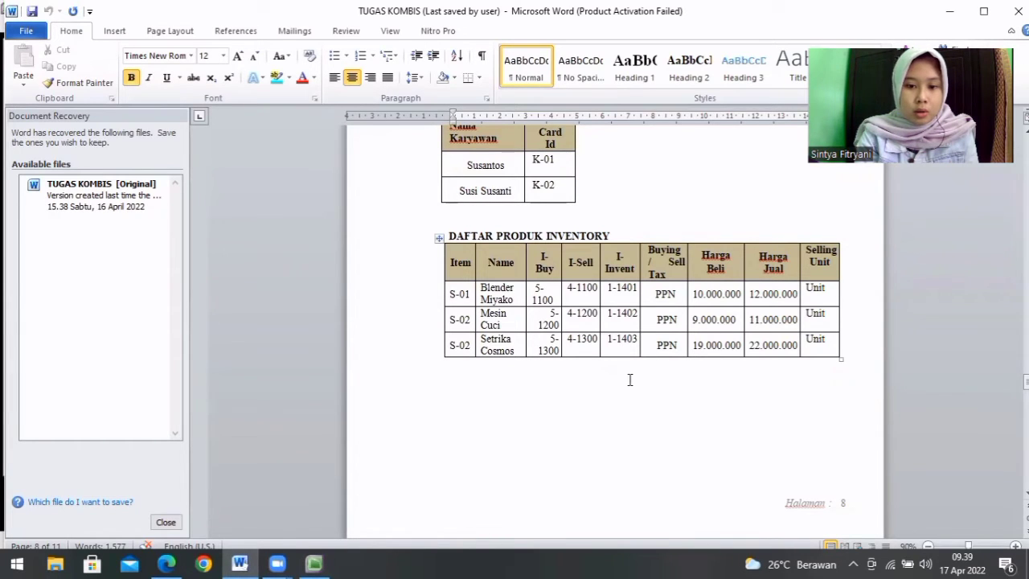
click(314, 563)
click(338, 222)
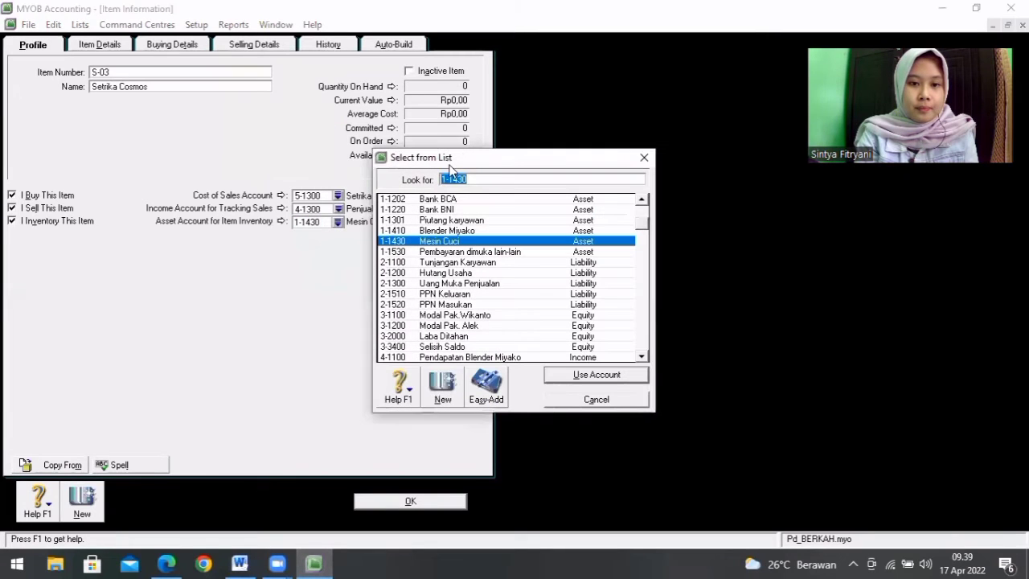
click(474, 178)
key(BackSpace)
key(BackSpace)
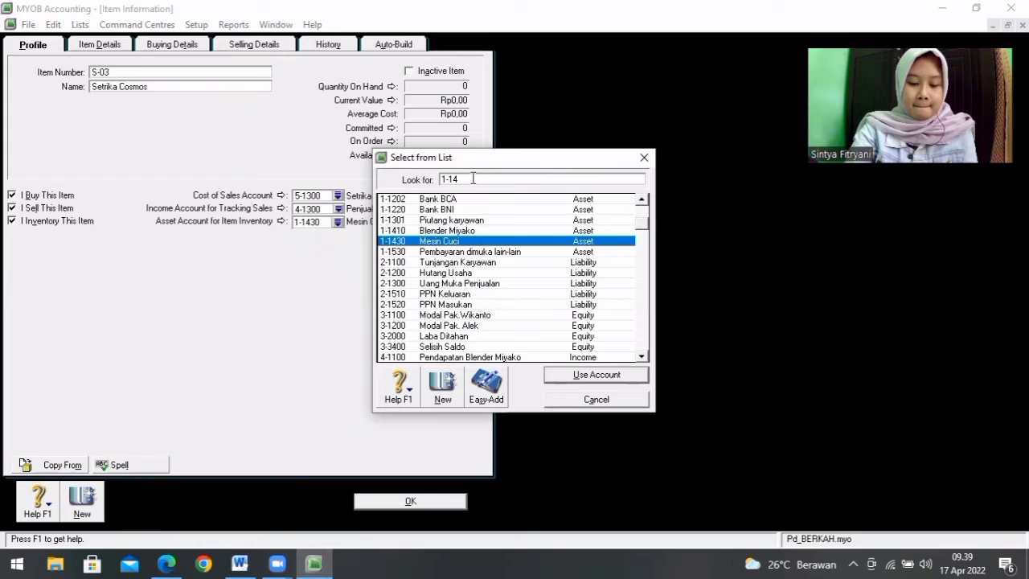
text(03)
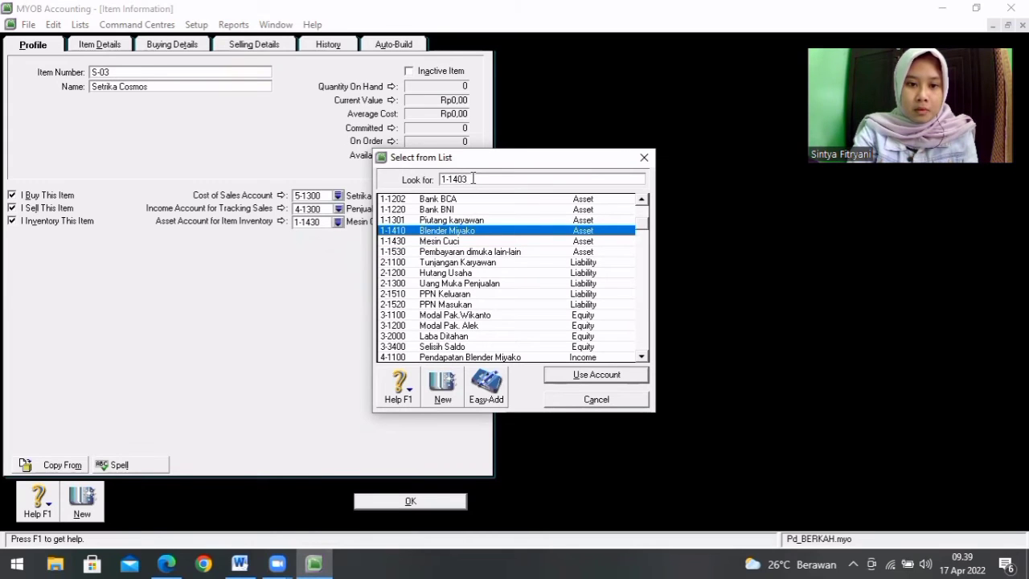
key(Return)
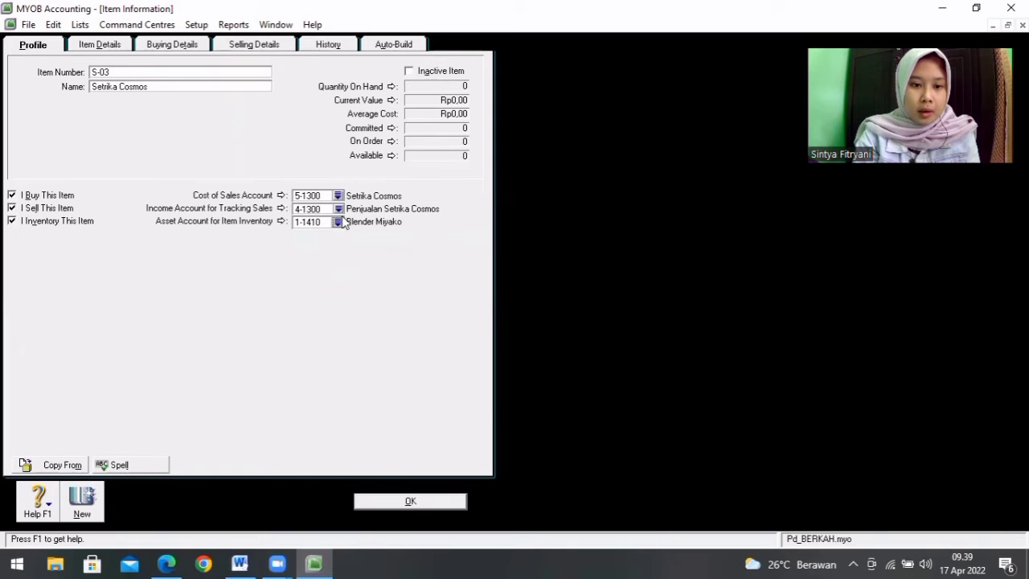
Step: Create the Other Asset account 1-1403 named Setrika Cosmos and assign it as item S-03's inventory asset account
click(338, 222)
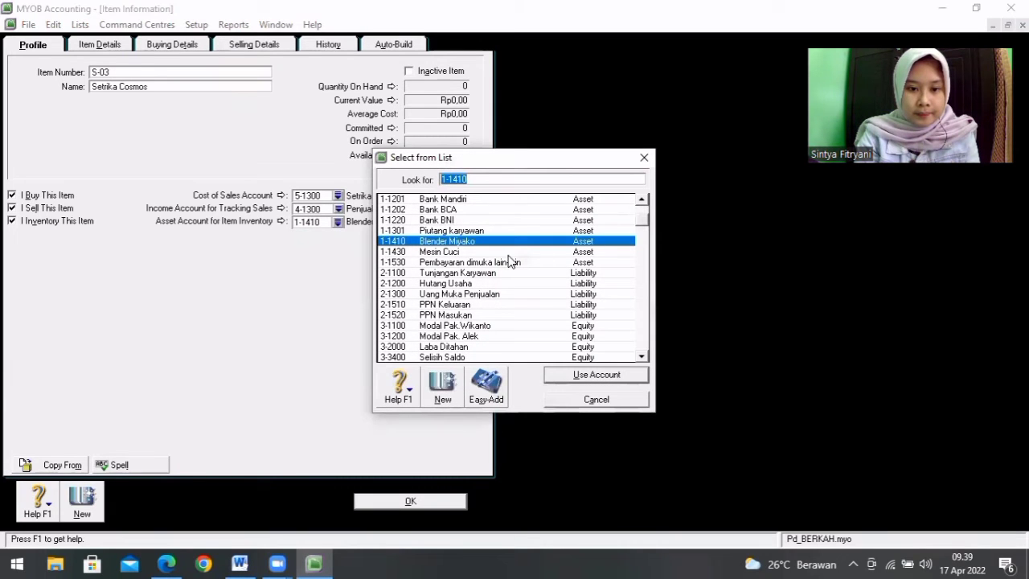
click(472, 256)
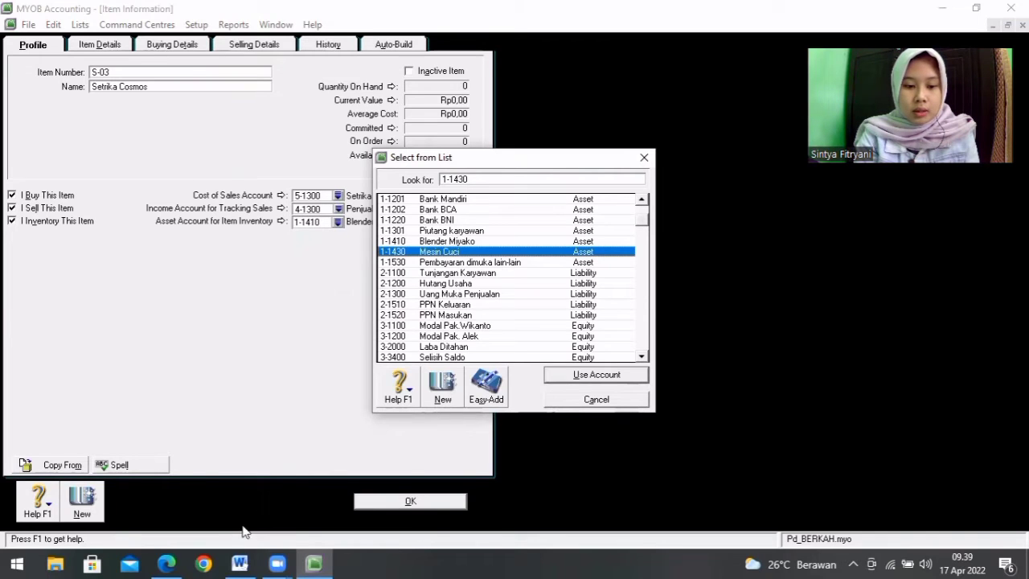
click(239, 563)
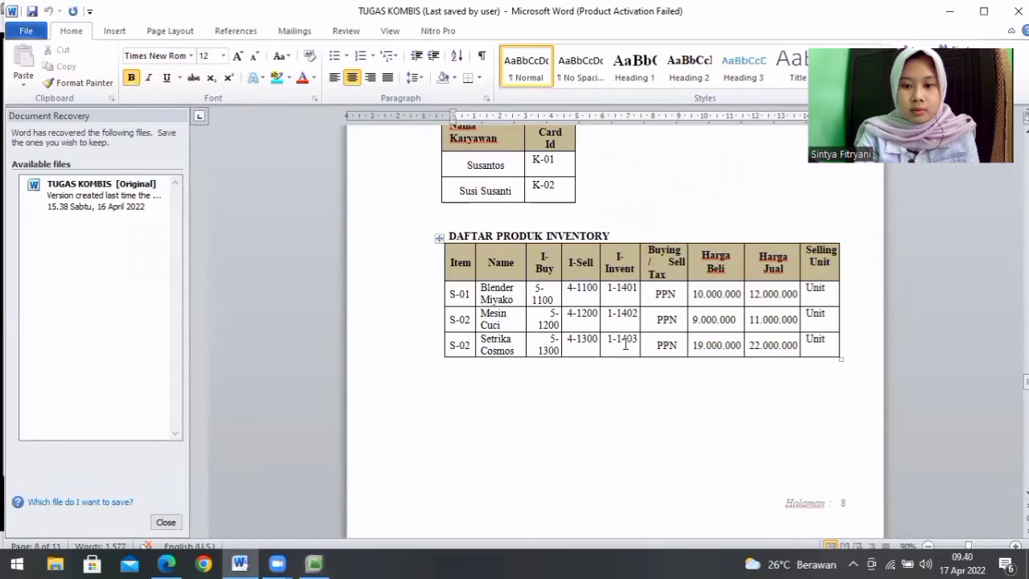
click(312, 562)
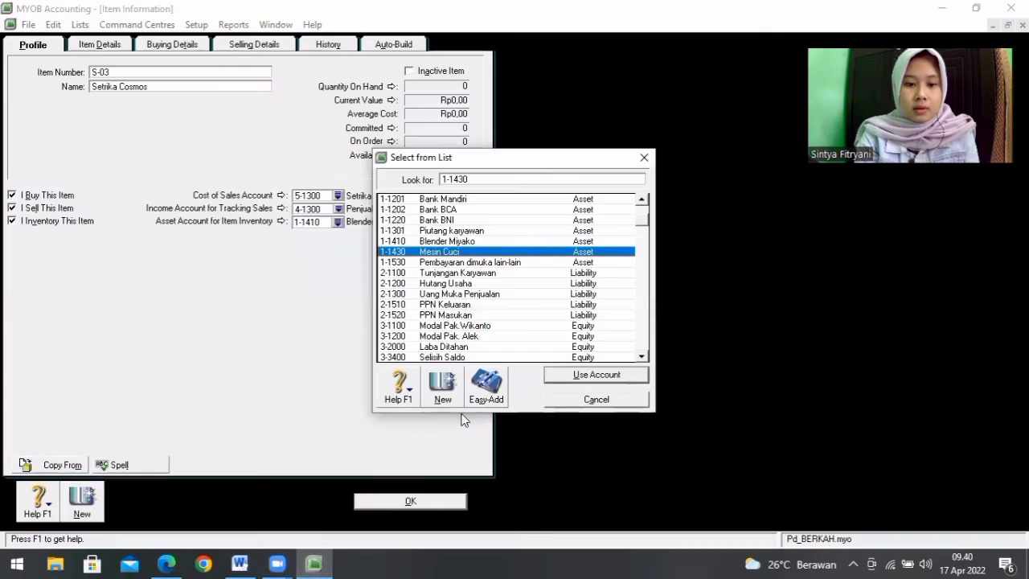
click(442, 396)
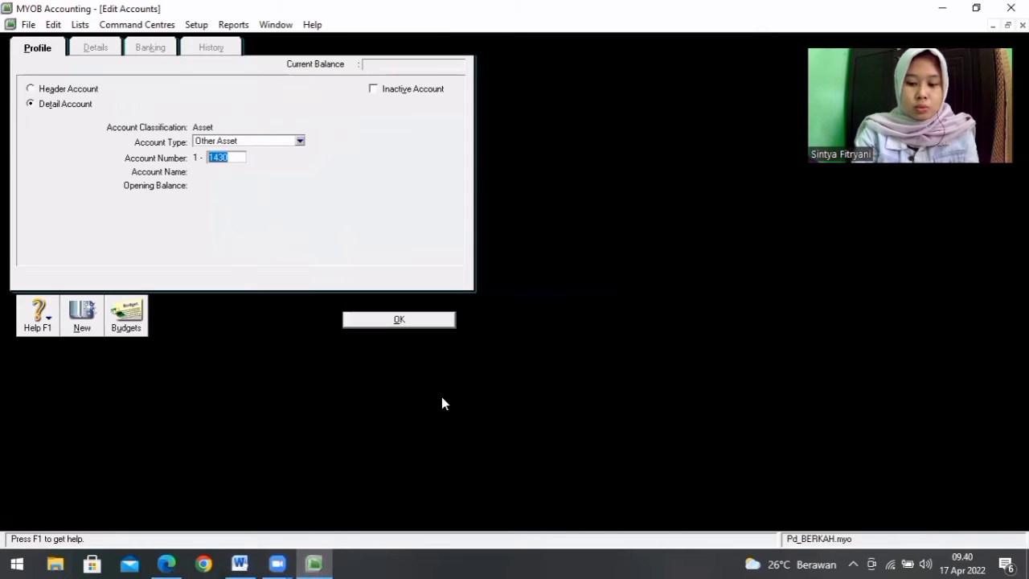
key(BackSpace)
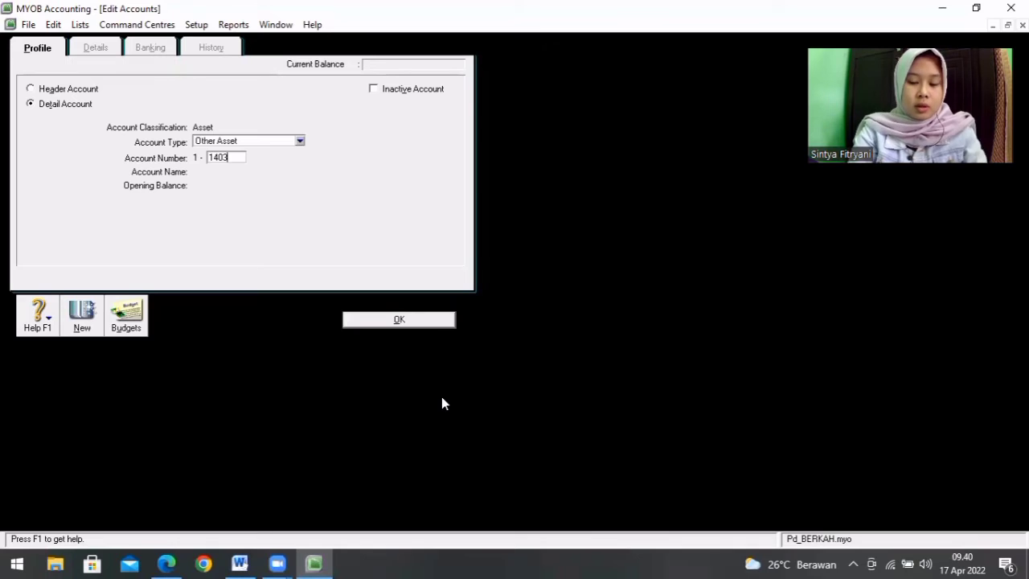
key(Tab)
text(S)
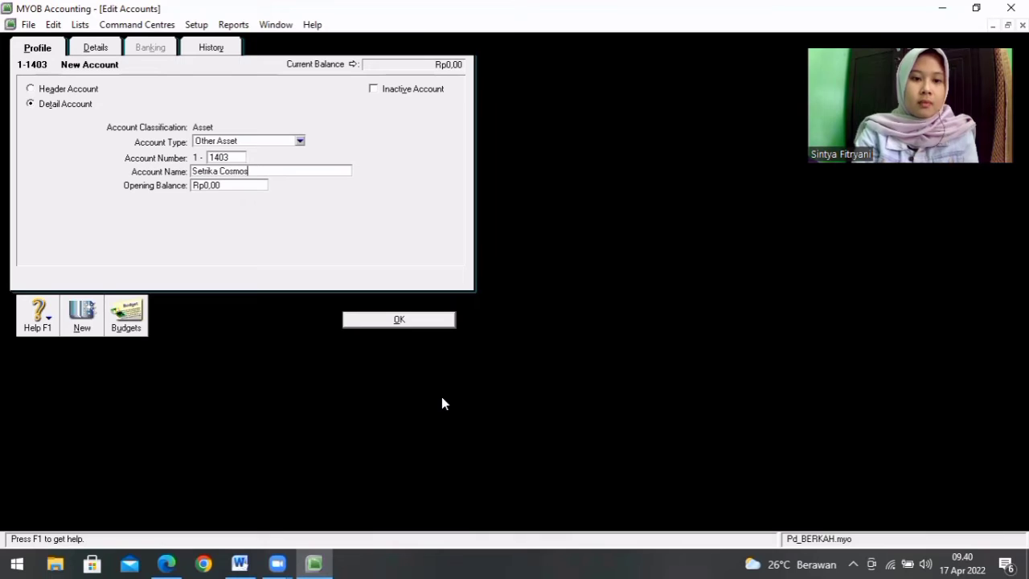
click(409, 319)
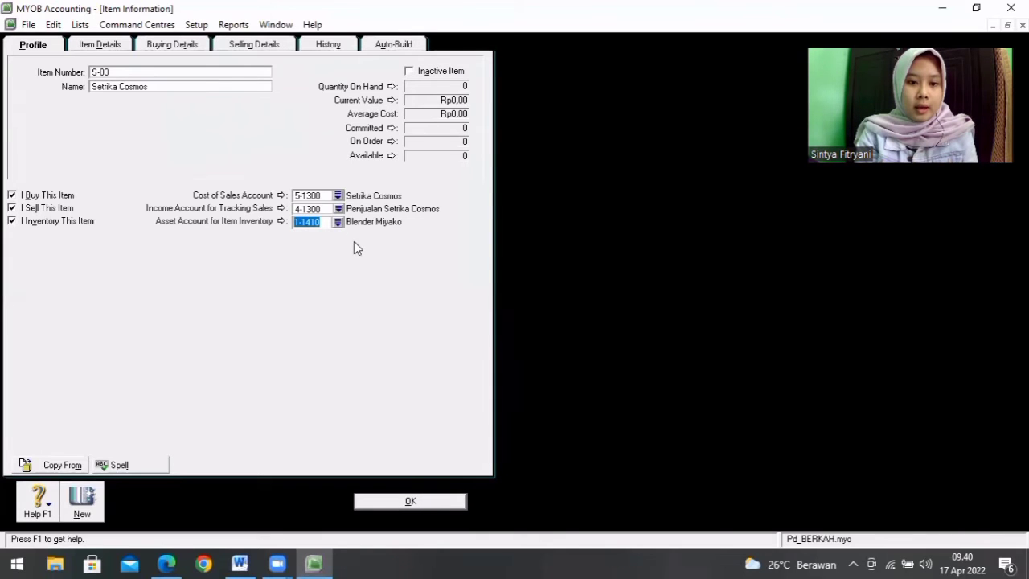
click(337, 222)
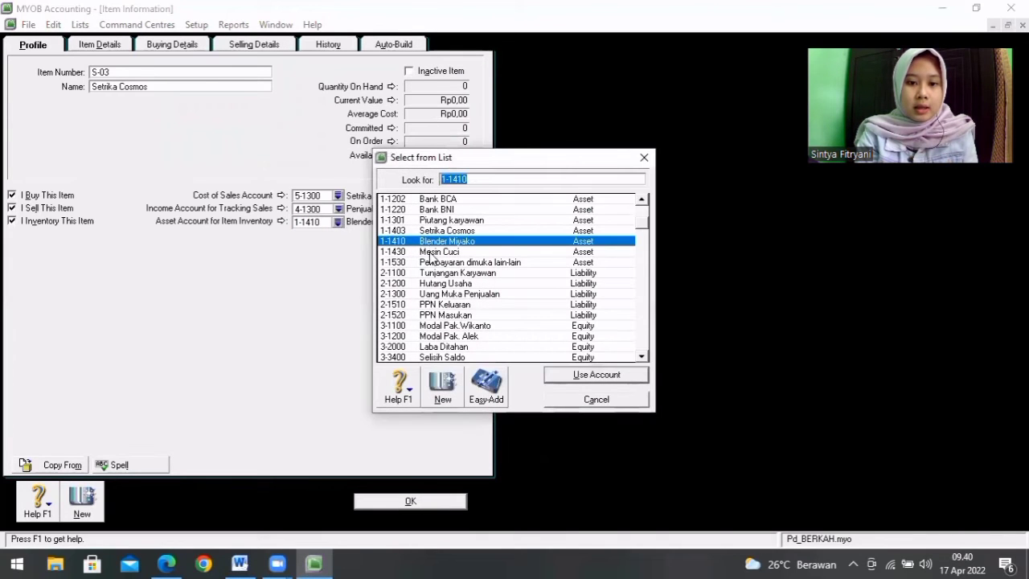
double_click(432, 231)
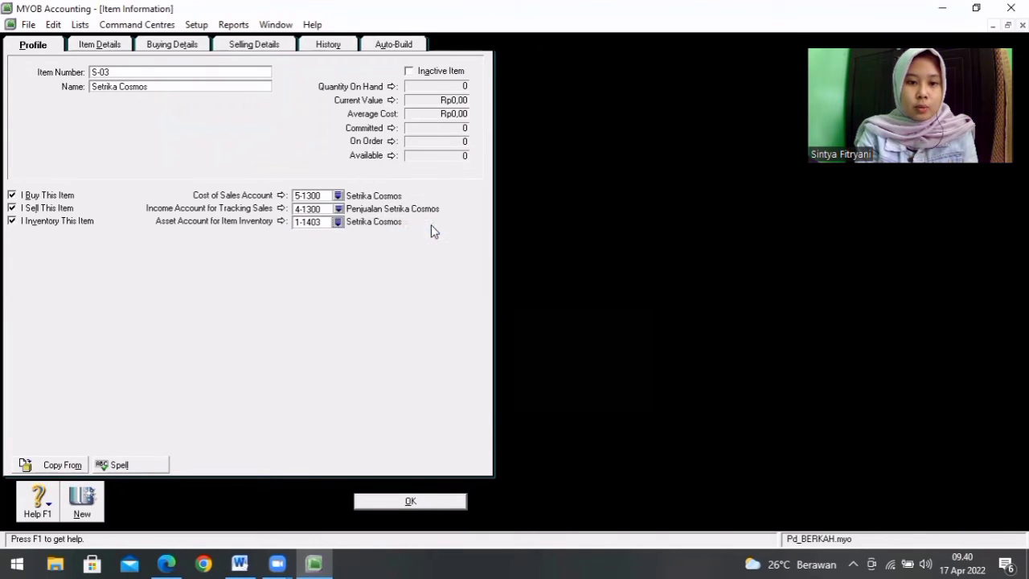
Step: Set the standard cost of Setrika Cosmos to 19.000.000, using the purchase price in the Word product list
click(179, 44)
click(240, 563)
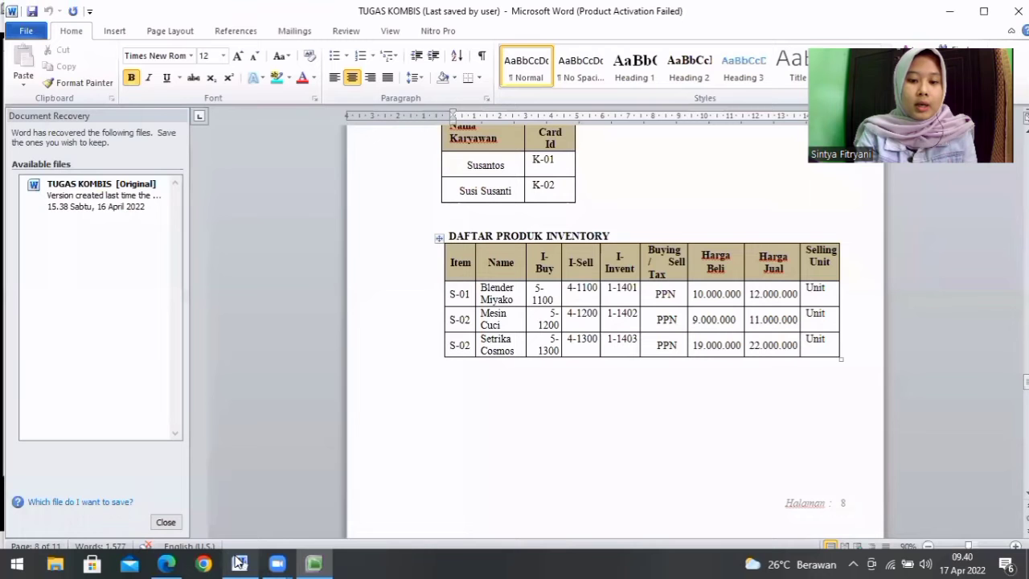
click(313, 563)
click(209, 95)
key(BackSpace)
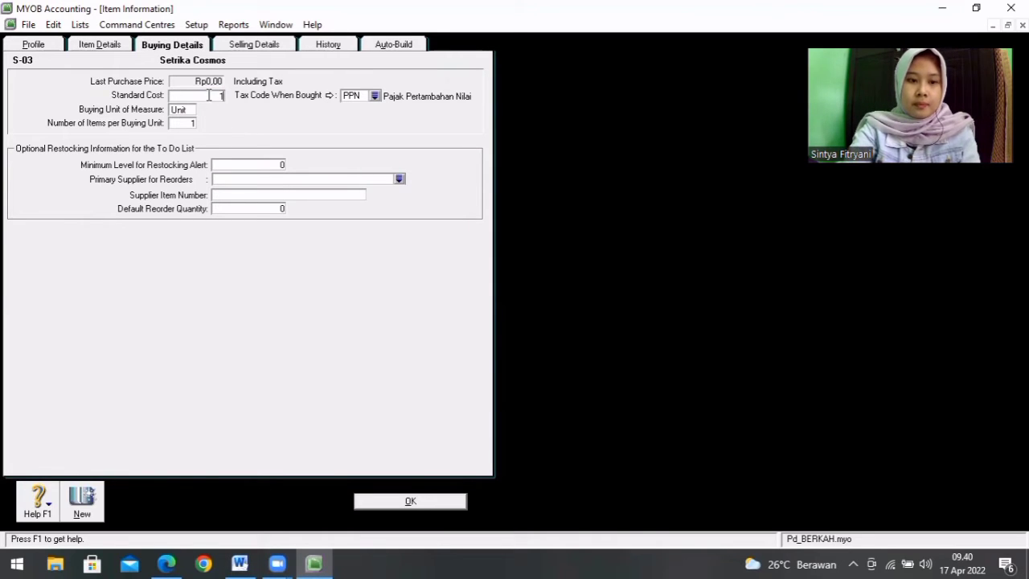
key(Tab)
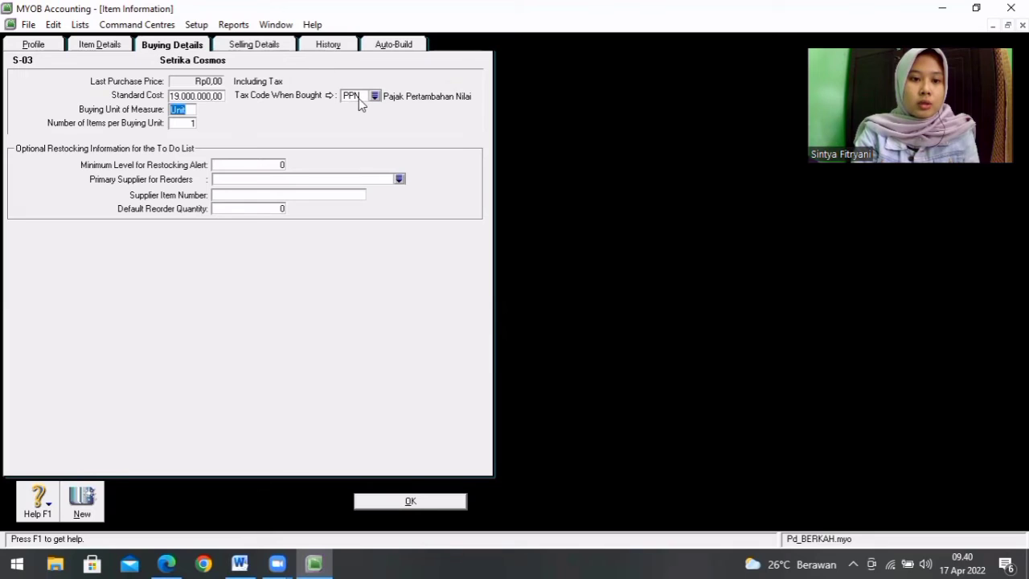
Step: Set the base selling price of Setrika Cosmos to 22.000.000, using the selling price in the Word product list
click(245, 47)
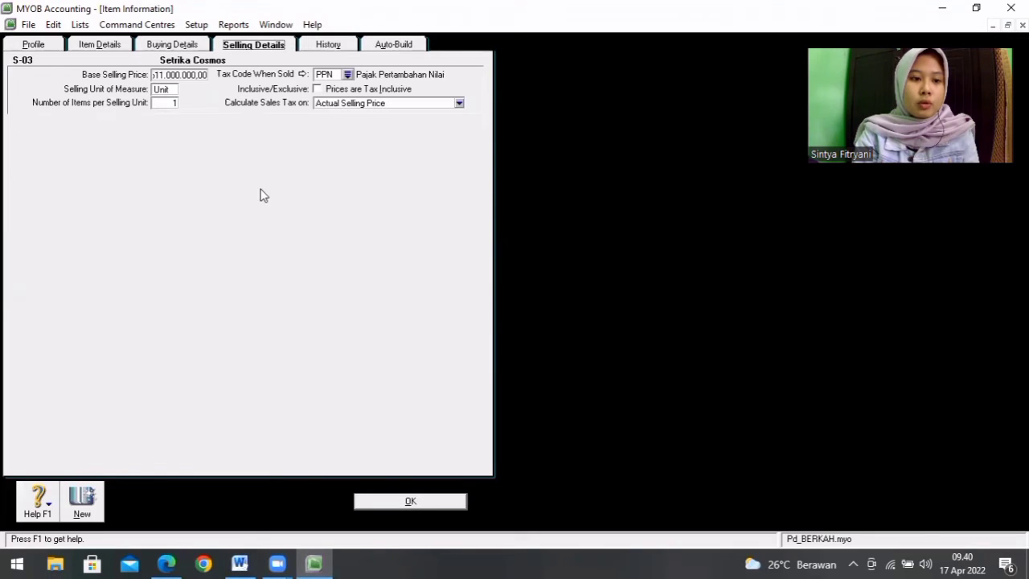
click(240, 563)
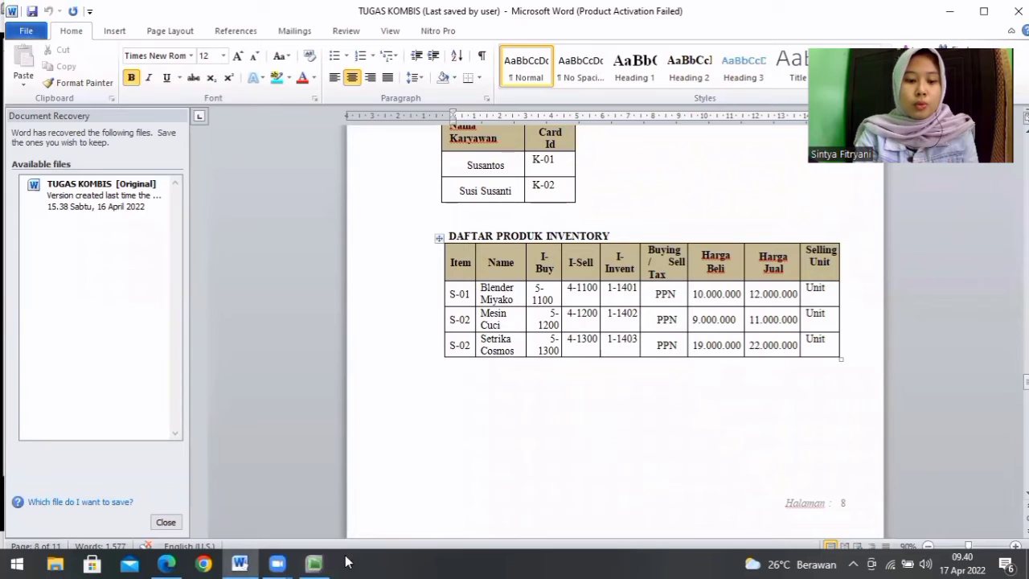
click(314, 564)
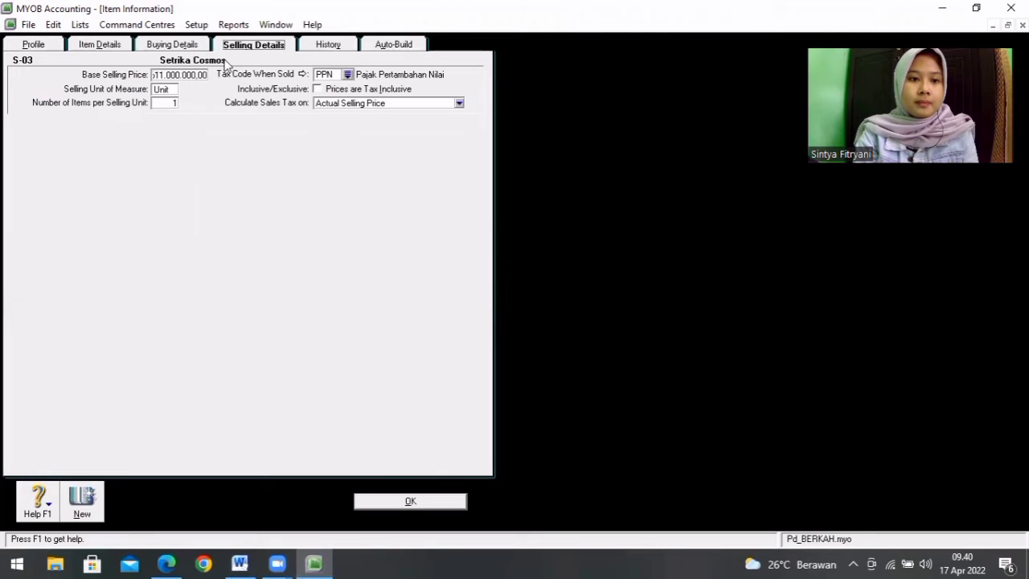
click(201, 74)
key(BackSpace)
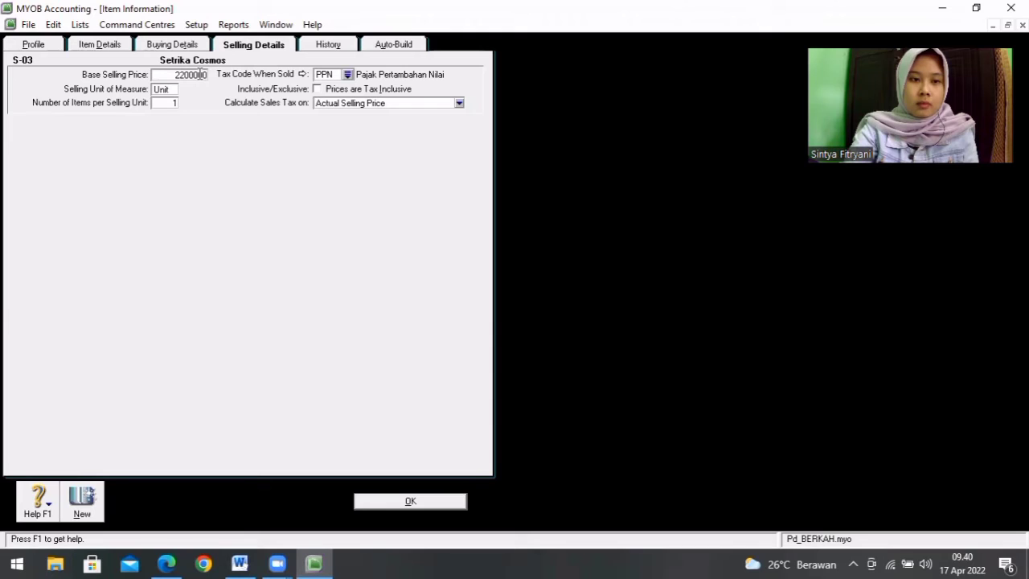
key(Tab)
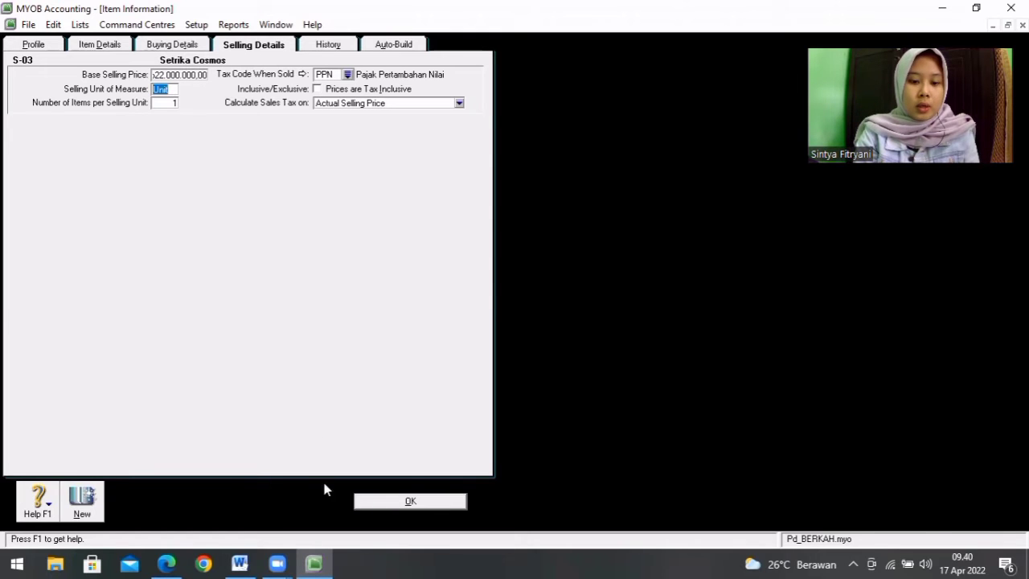
Step: Save item S-03, ignoring all spelling suggestions for its name, and close the items list
click(411, 501)
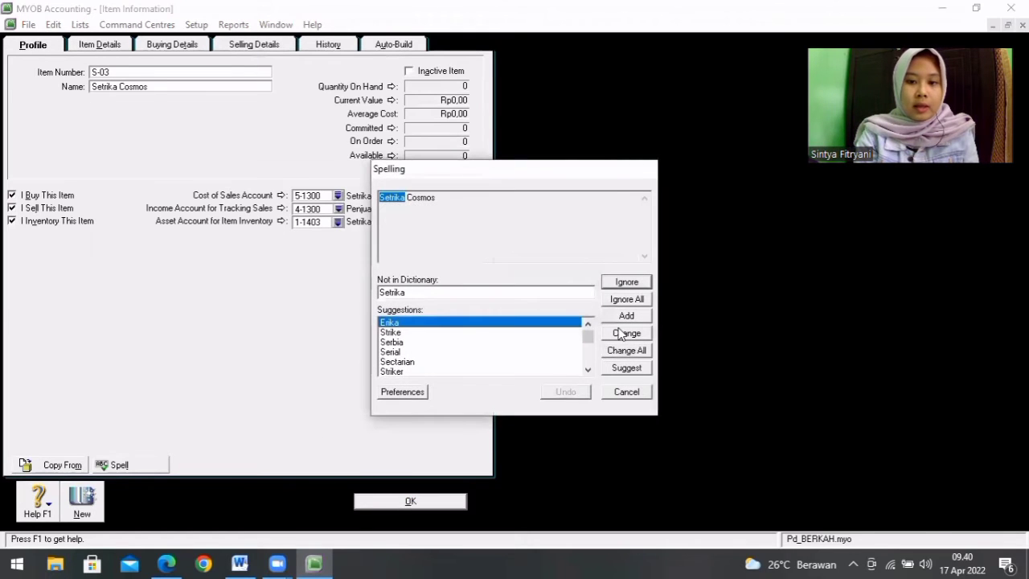
click(635, 299)
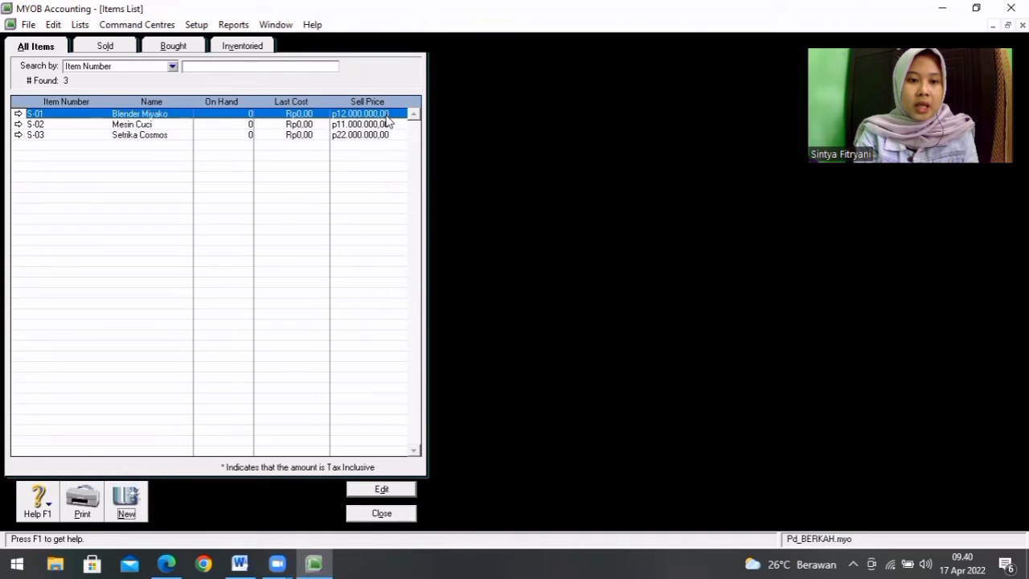
click(395, 517)
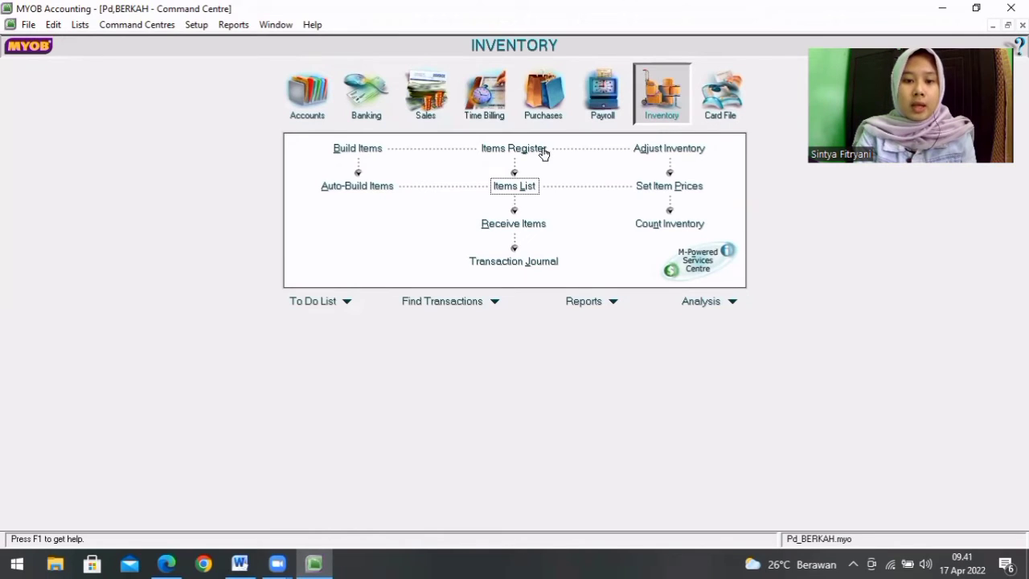
Step: Create a new item BM named Service Blender Miyako from the Word service product list and mark it as sold
click(513, 188)
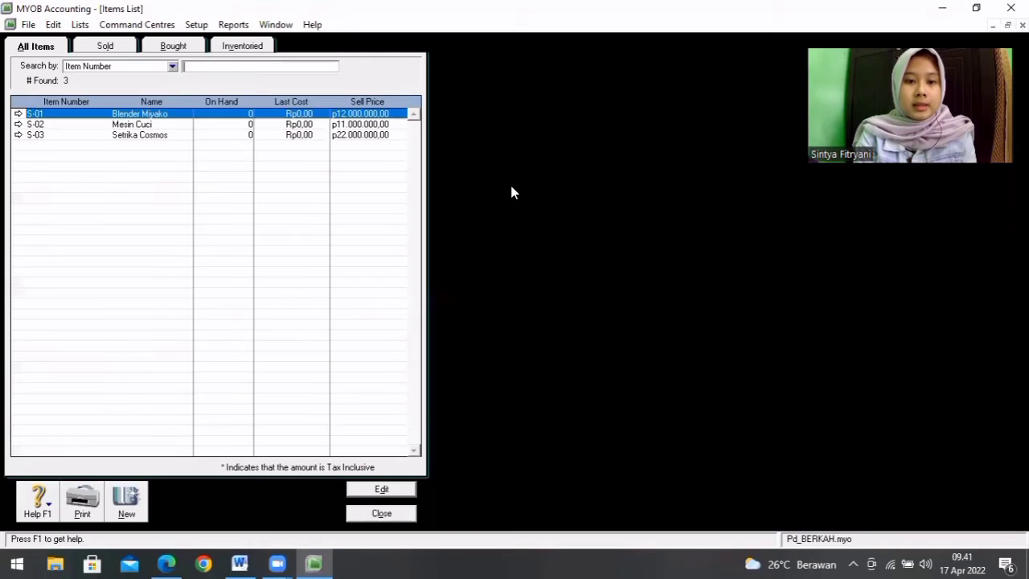
click(126, 503)
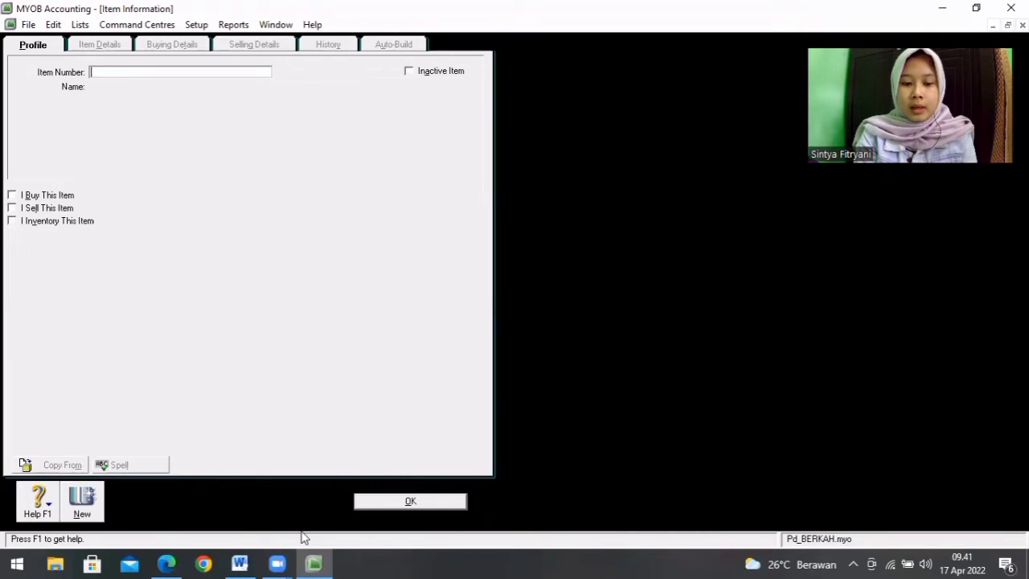
click(239, 563)
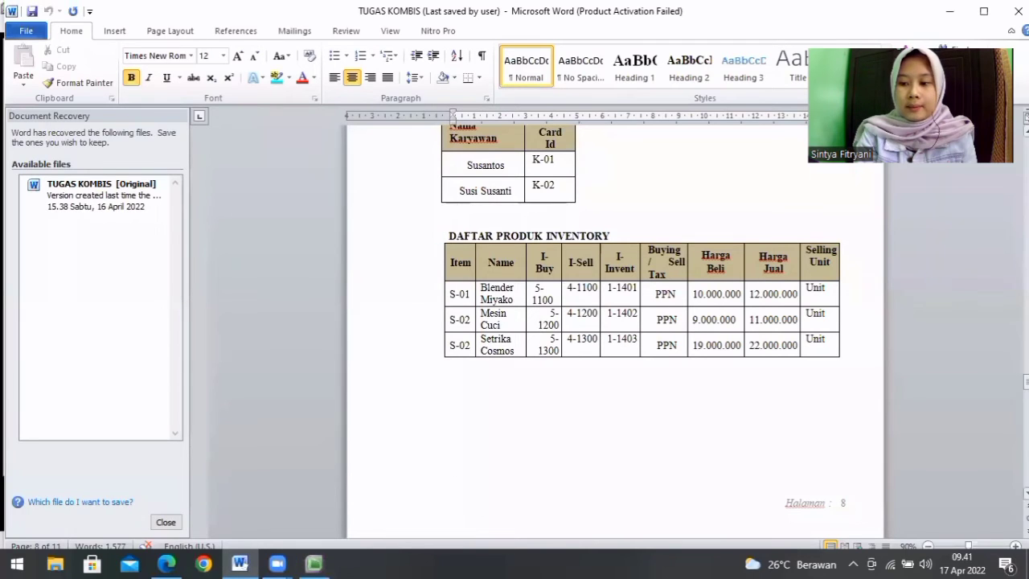
scroll(616, 322, down, 5)
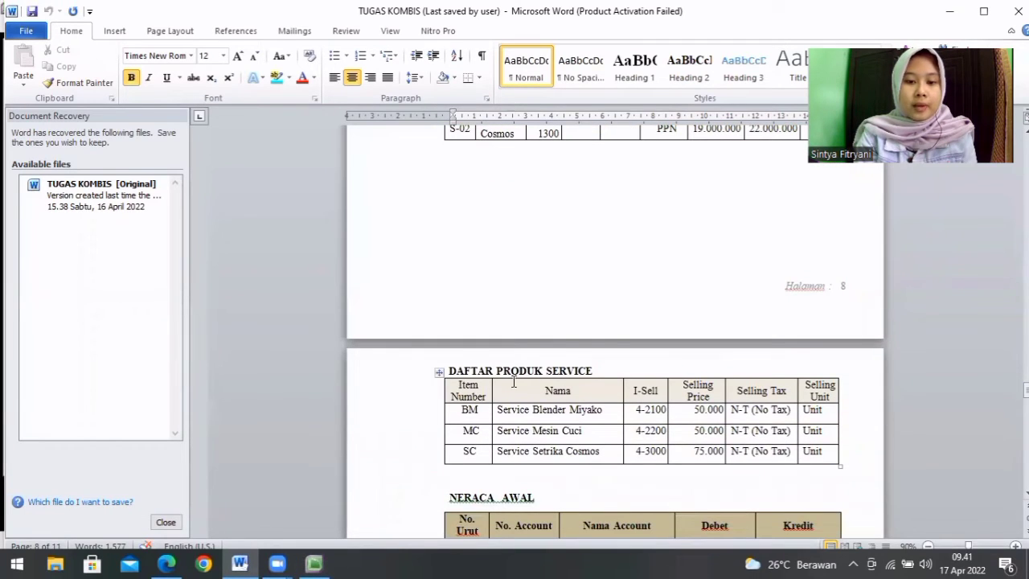
click(313, 563)
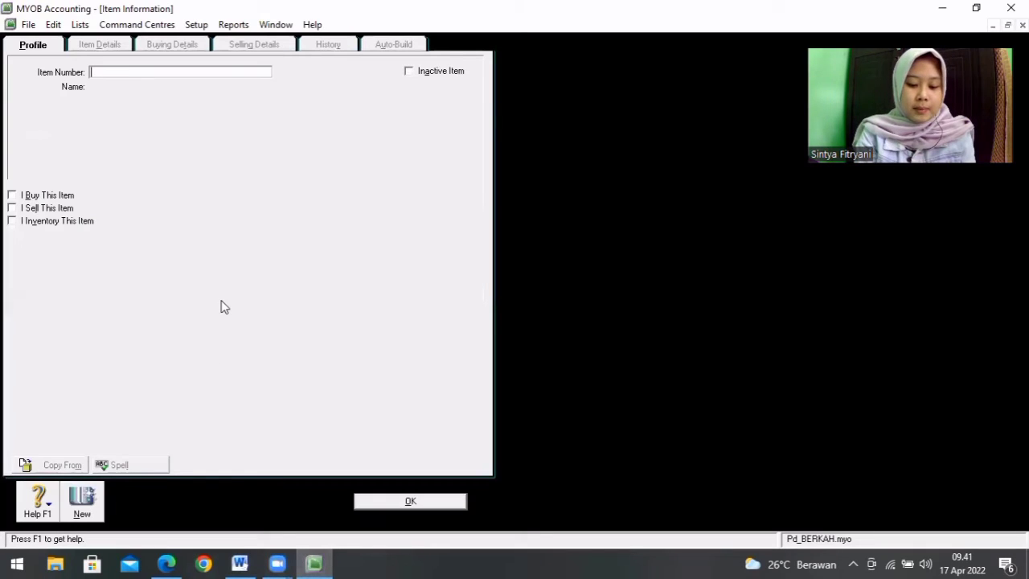
key(Tab)
text(S)
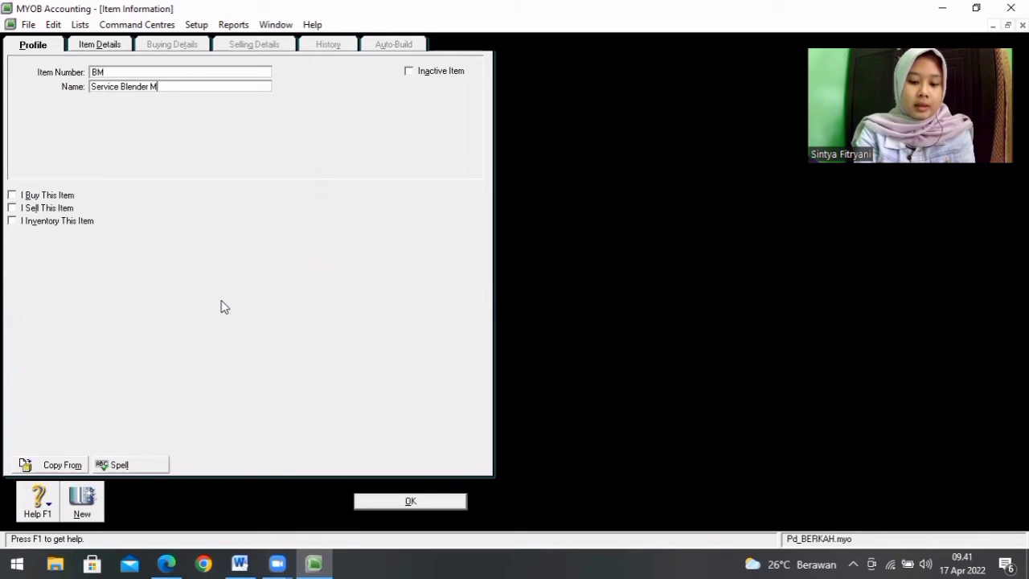
click(11, 207)
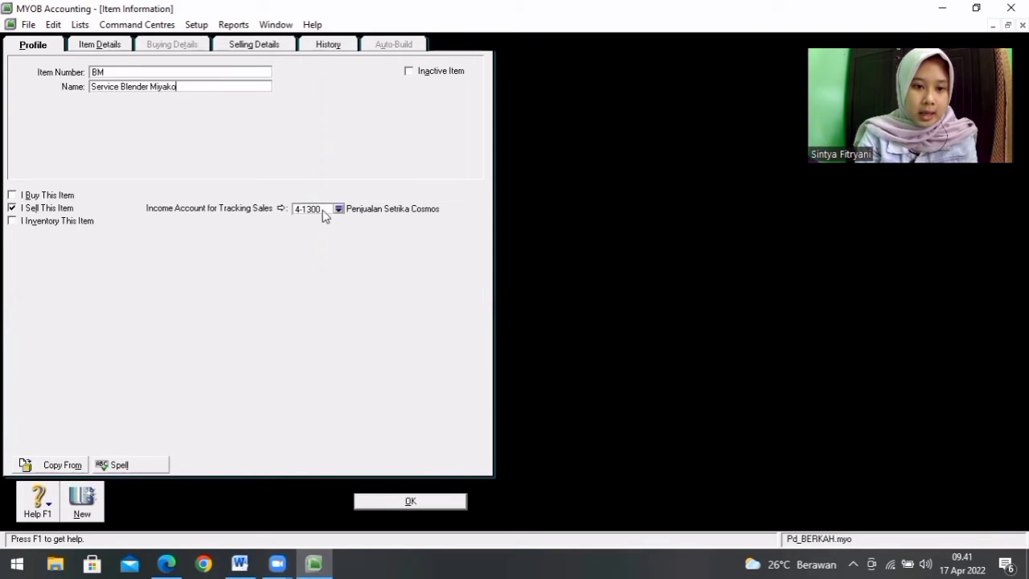
Step: Set the income account for tracking sales of item BM to 4-2100 Service Blender Miyako
click(338, 209)
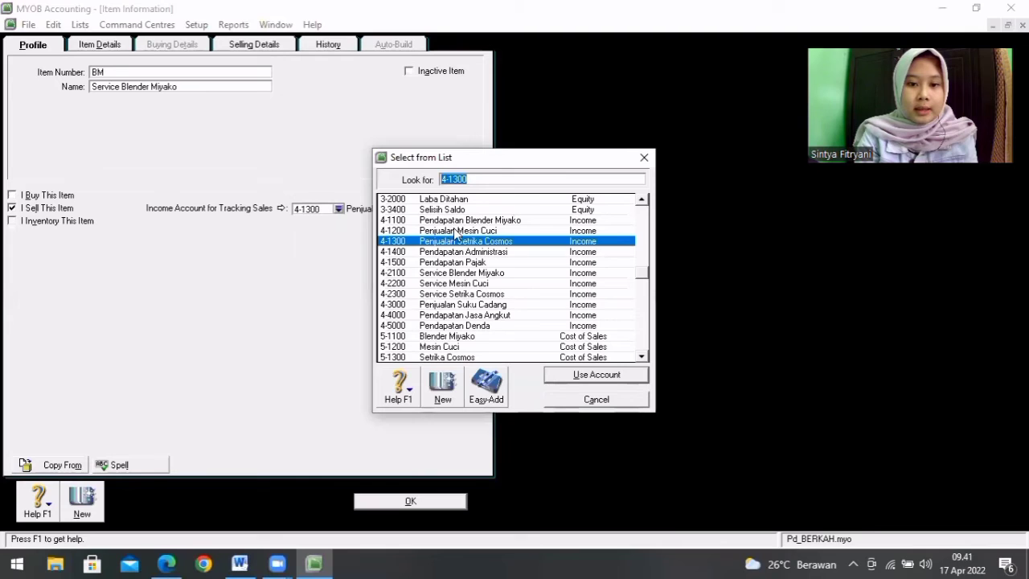
click(460, 273)
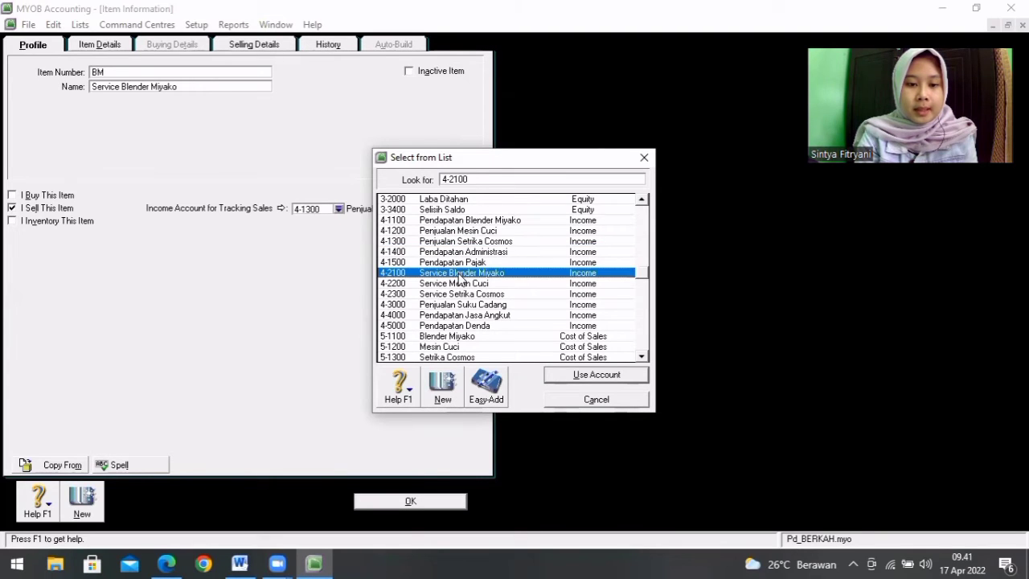
double_click(460, 275)
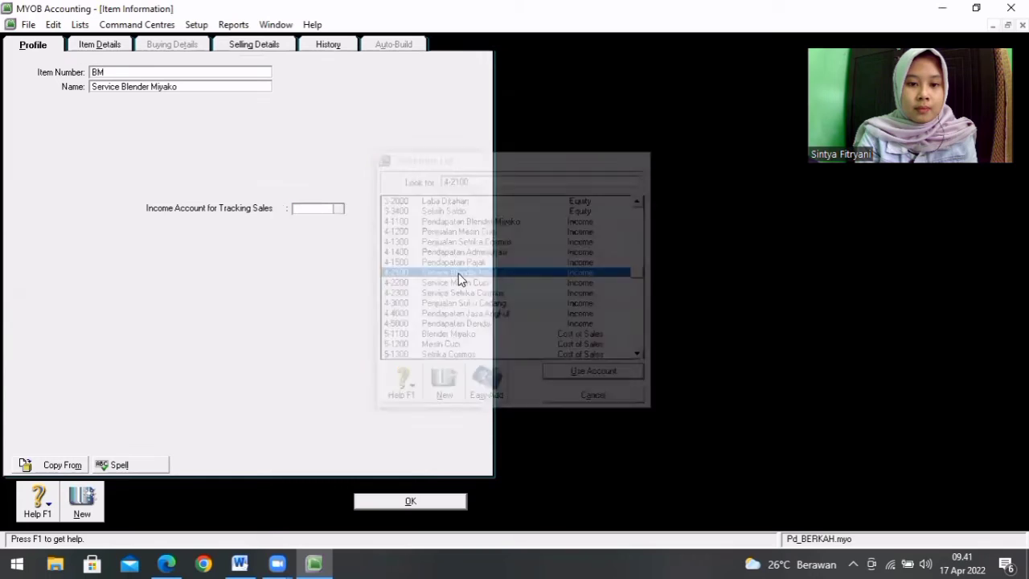
Step: Set the base selling price of Service Blender Miyako to 50.000, using the selling price in the Word service product list
click(241, 563)
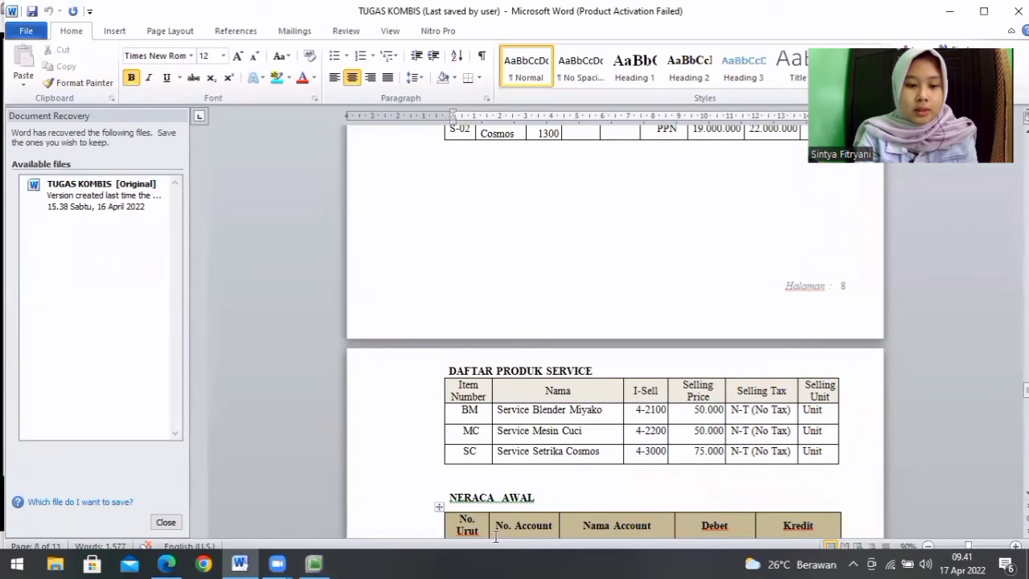
click(315, 563)
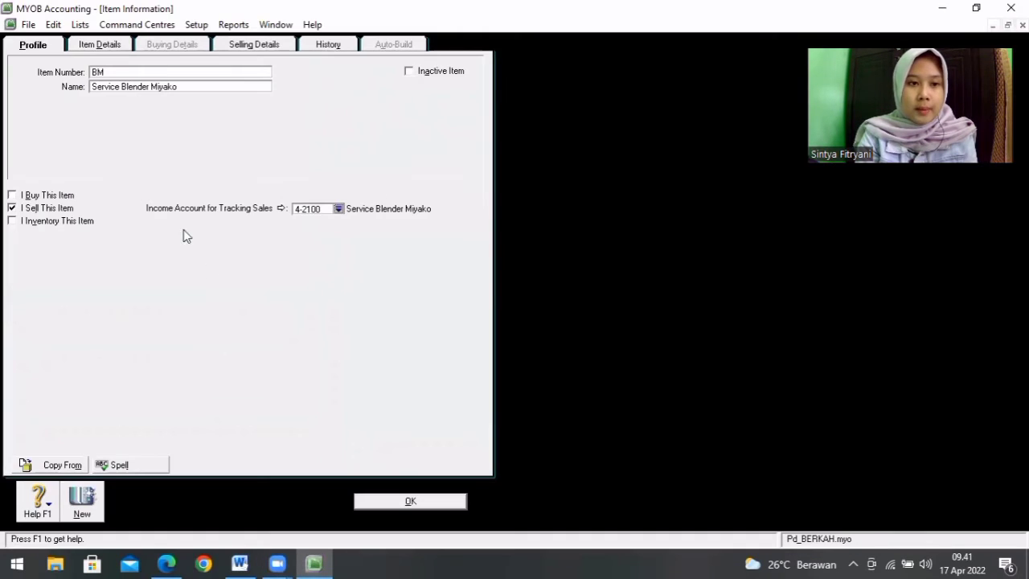
click(241, 44)
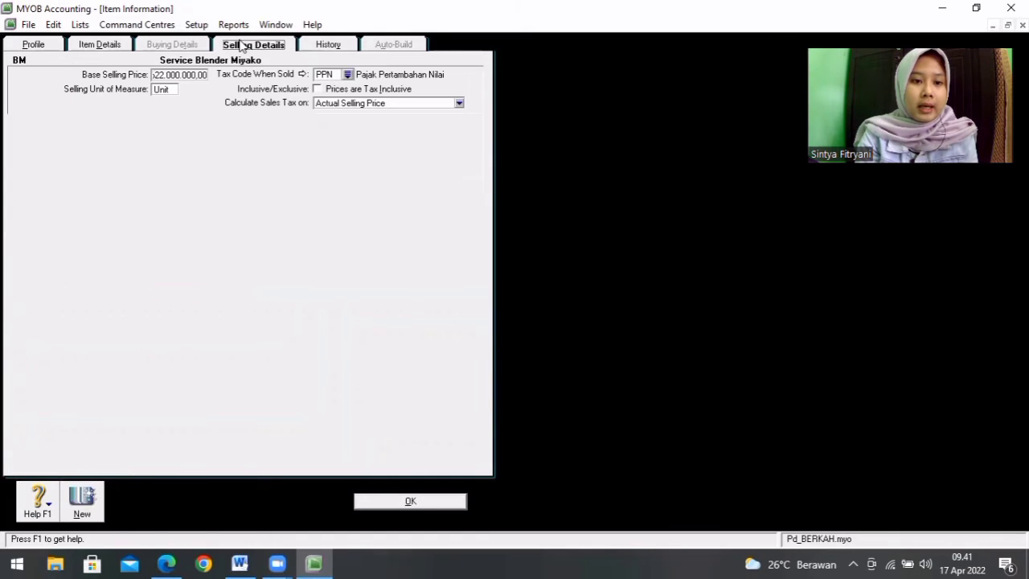
click(240, 563)
click(316, 562)
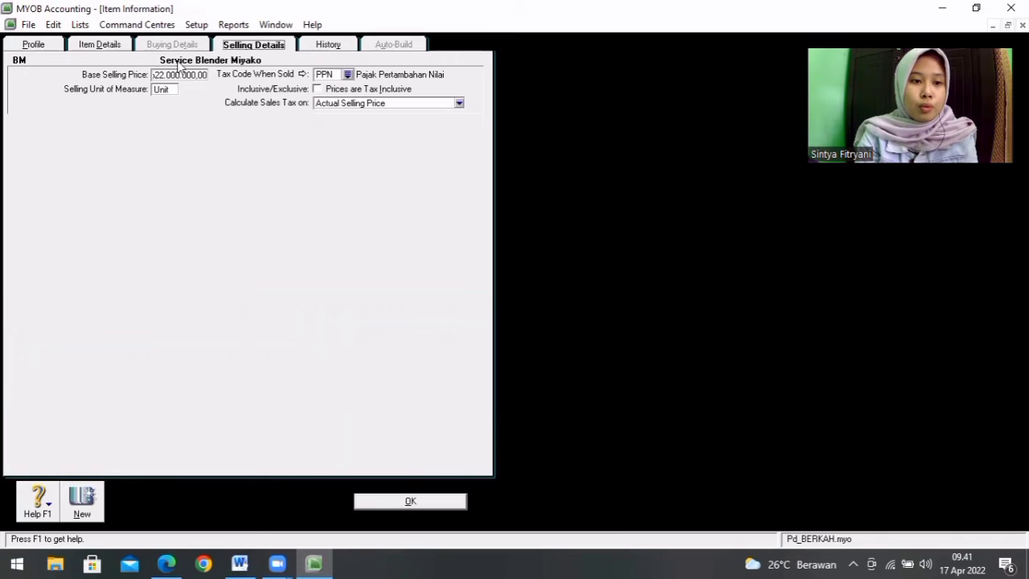
click(179, 74)
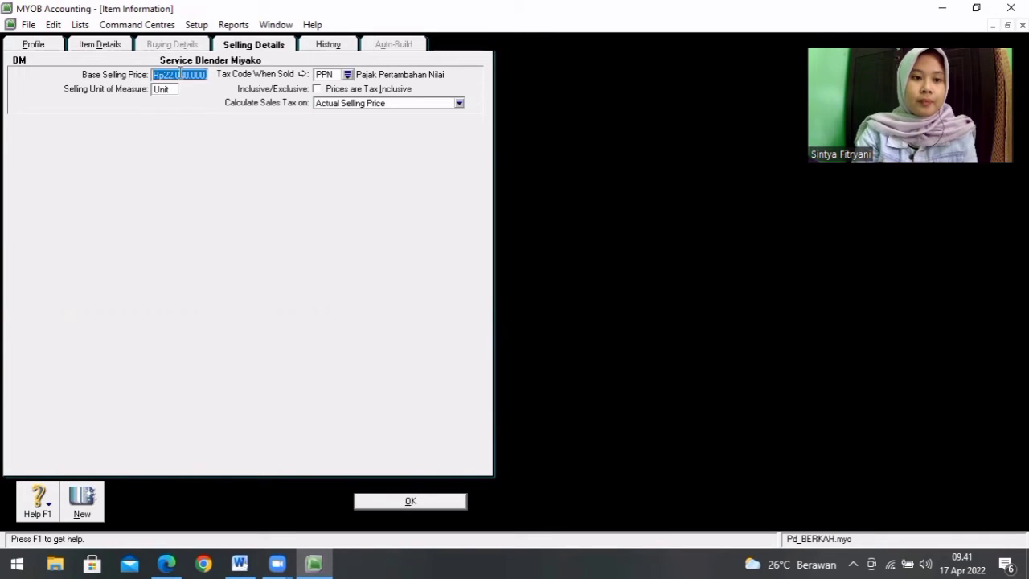
key(BackSpace)
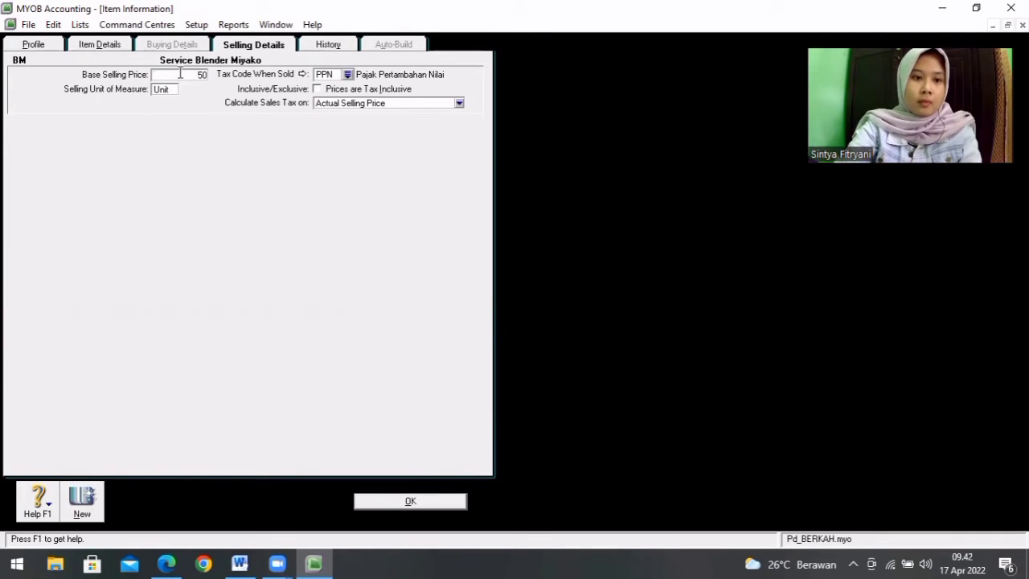
text(50000)
key(Tab)
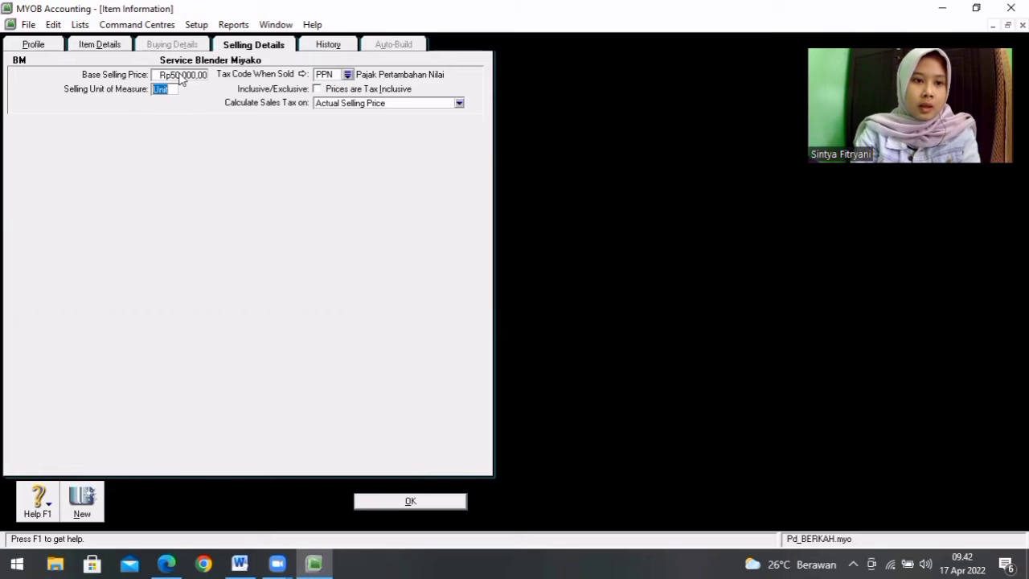
Step: Set the tax code when sold to N-T (Not Reportable) and save item BM, ignoring all spelling suggestions for its name
click(347, 74)
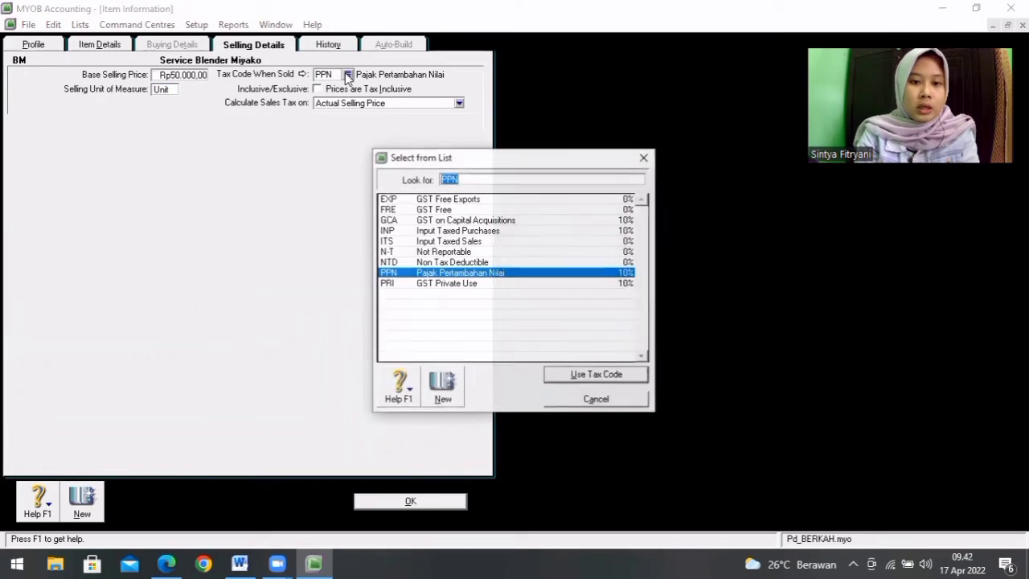
double_click(430, 254)
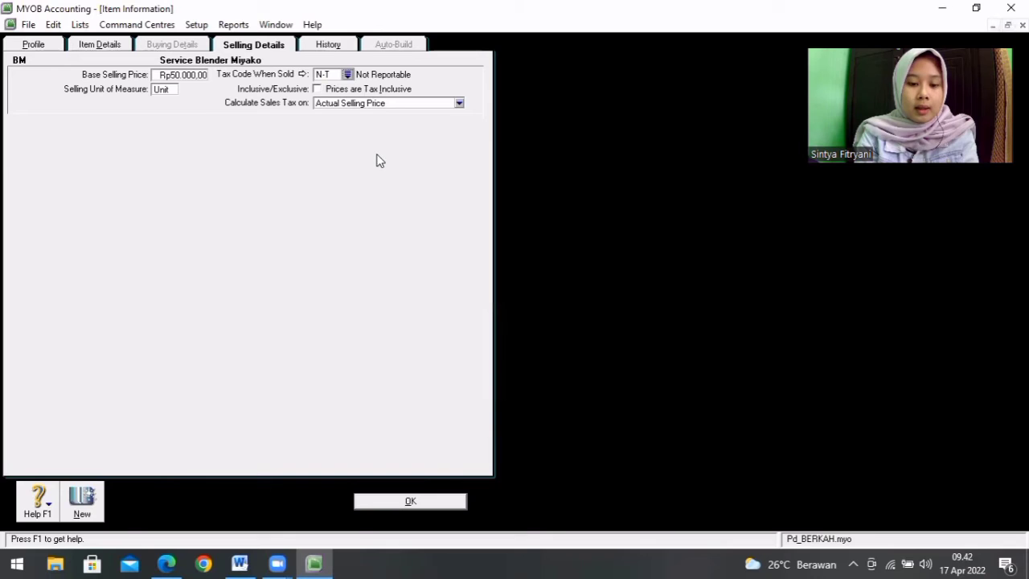
click(415, 501)
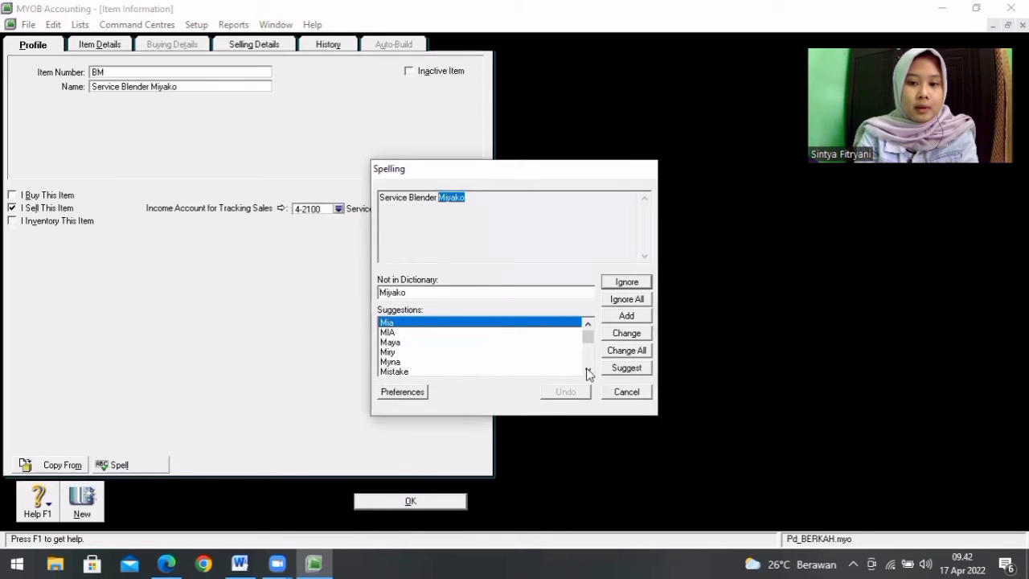
click(627, 300)
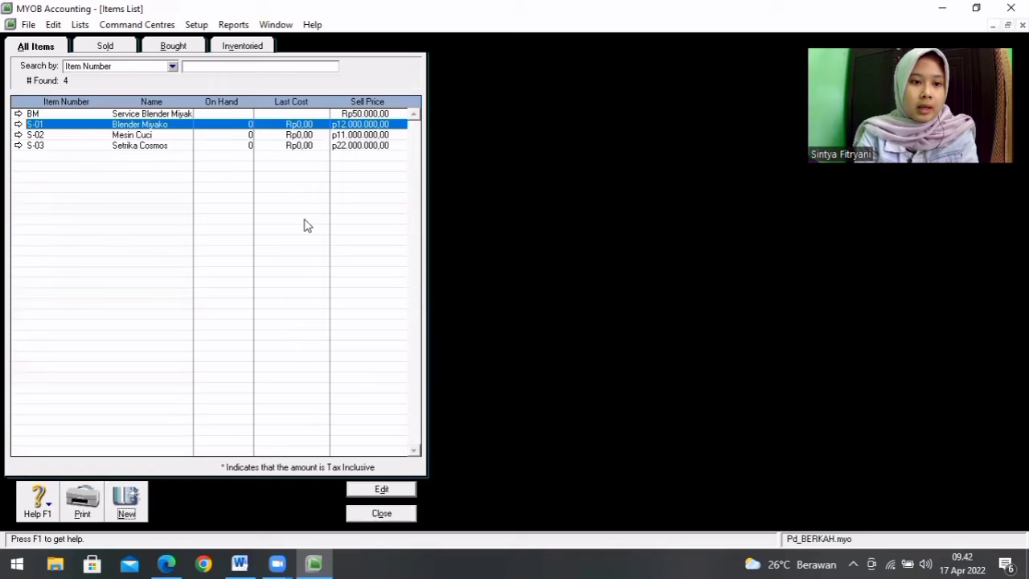
click(349, 113)
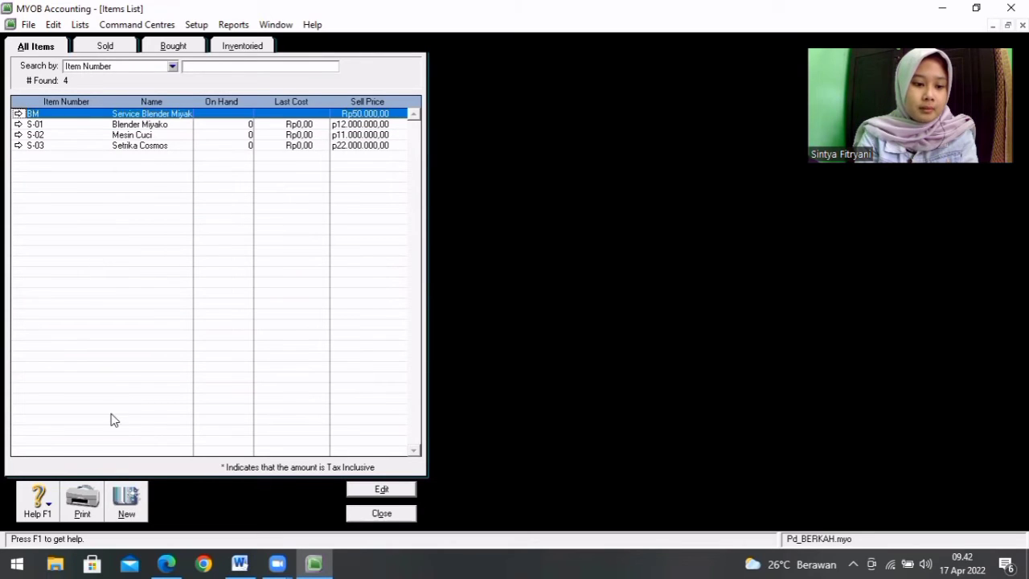
Step: Create a new sold item MC named Service Mesin Cuci from the Word service product list, with income account 4-2200 Service Mesin Cuci
click(126, 503)
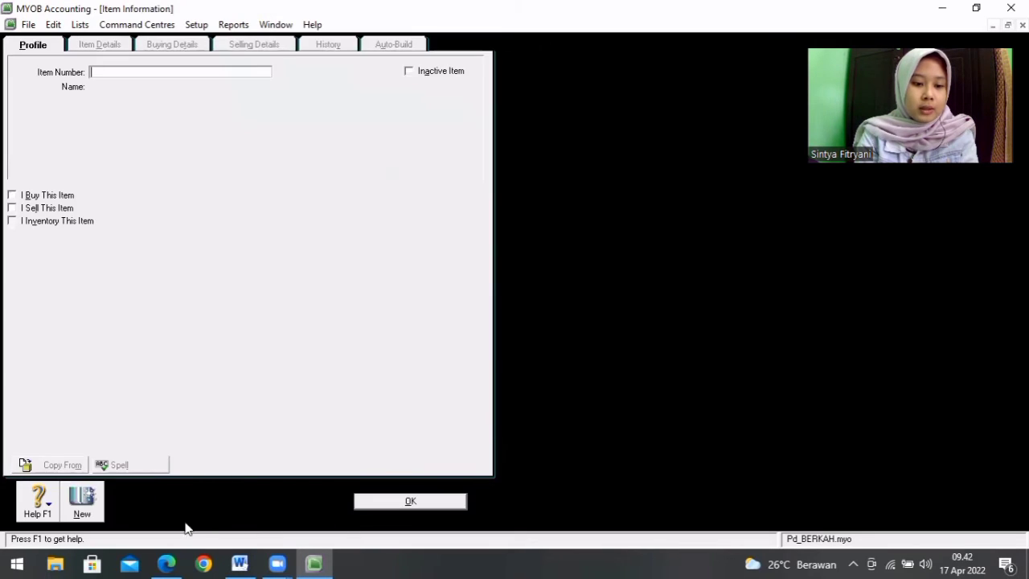
click(248, 562)
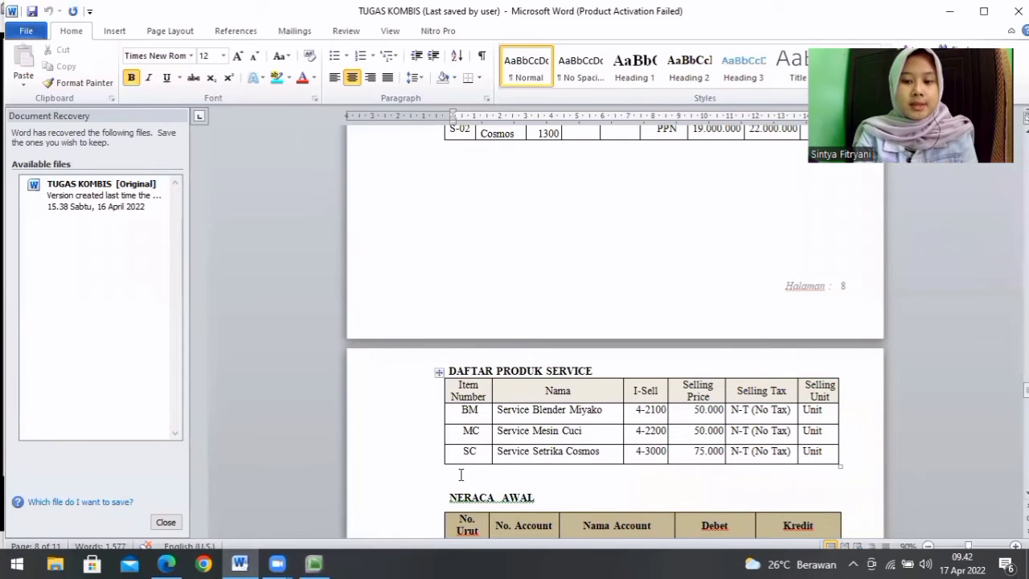
click(313, 563)
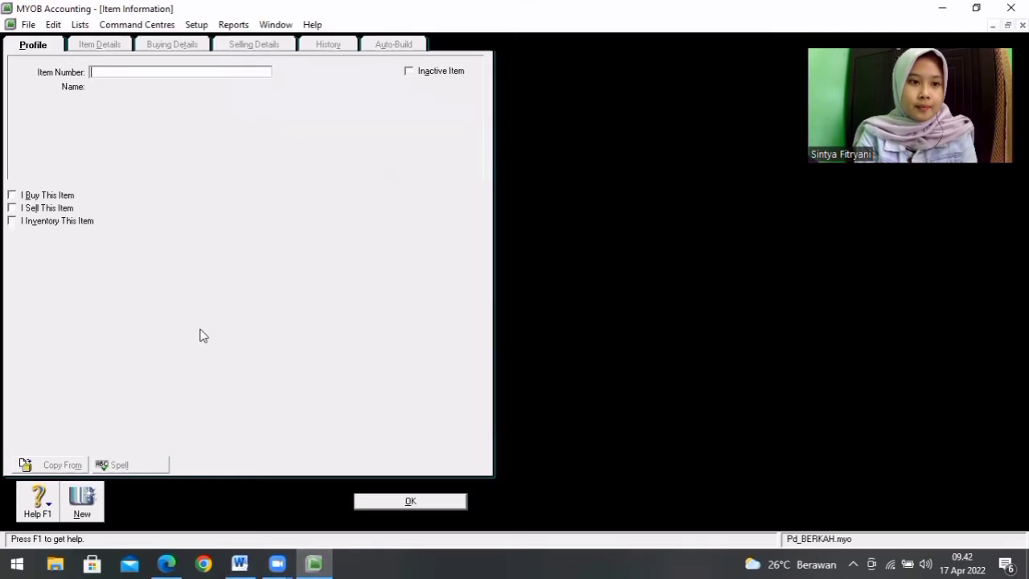
text(MC)
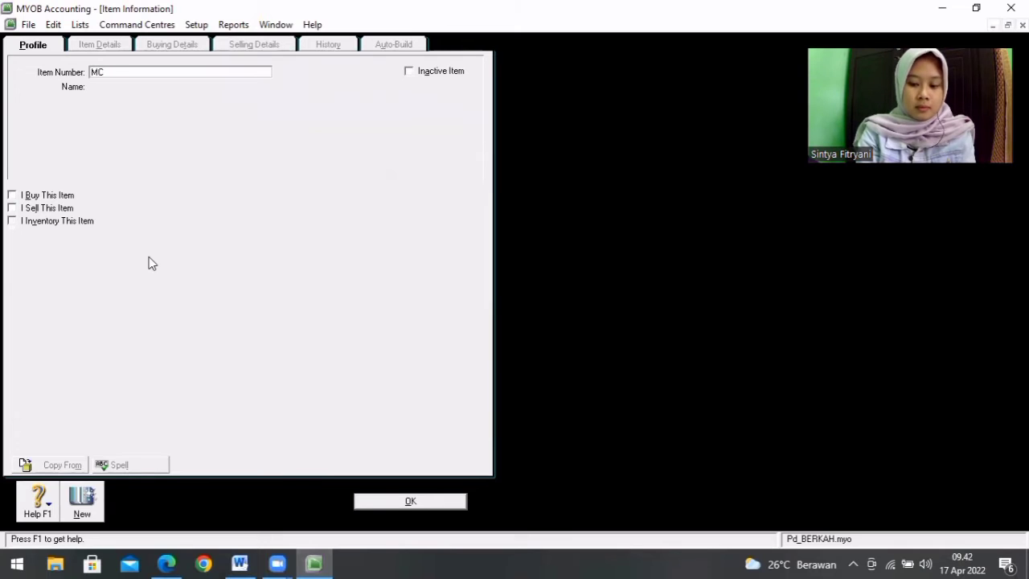
key(Tab)
text(Se)
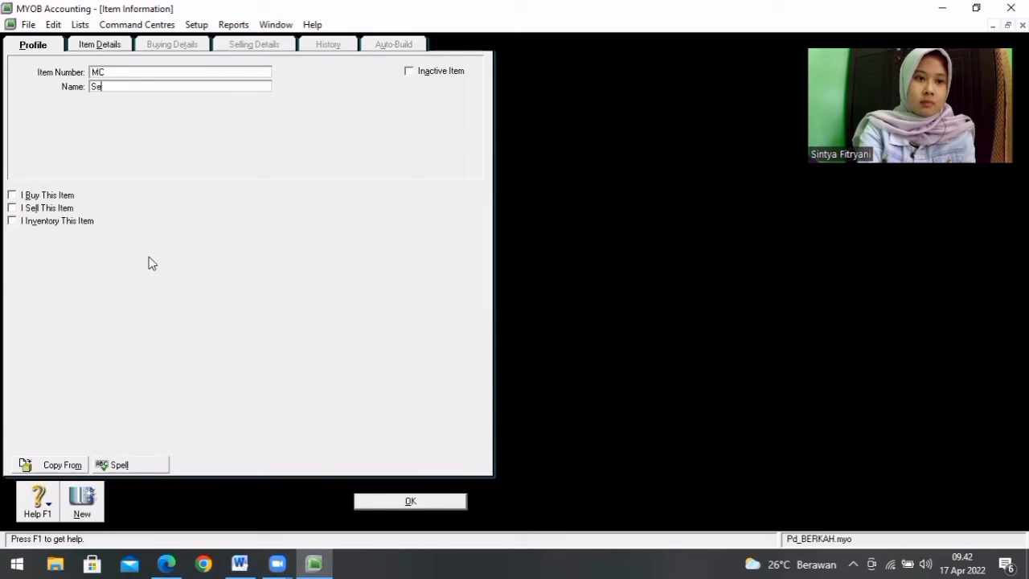
text(rvice Mesin Cuci)
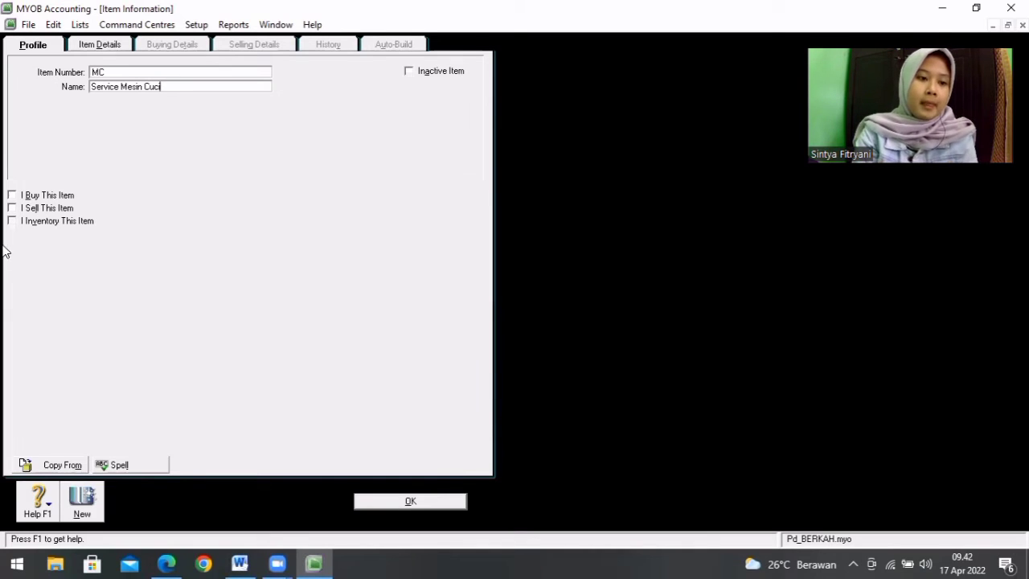
click(11, 209)
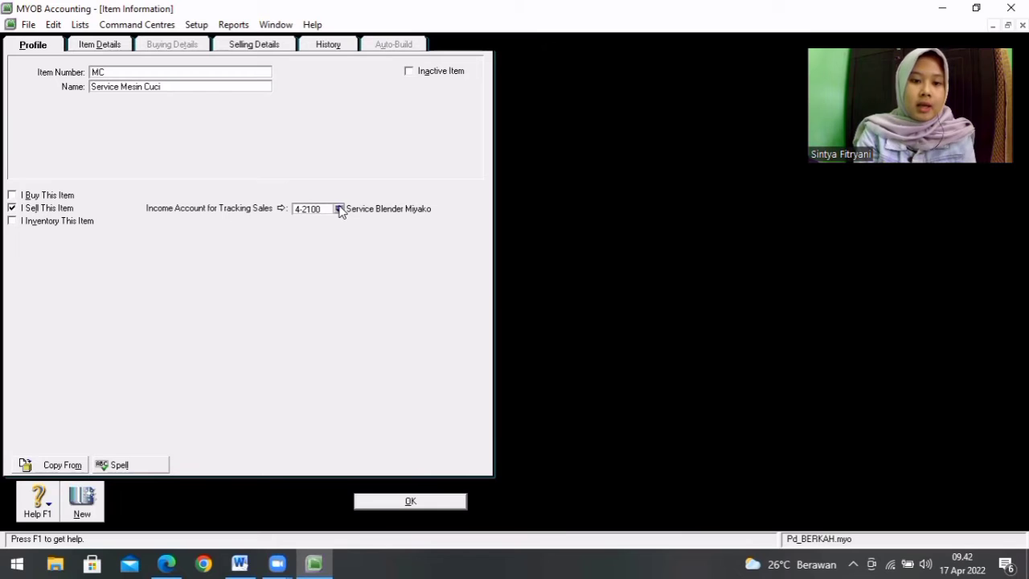
click(339, 209)
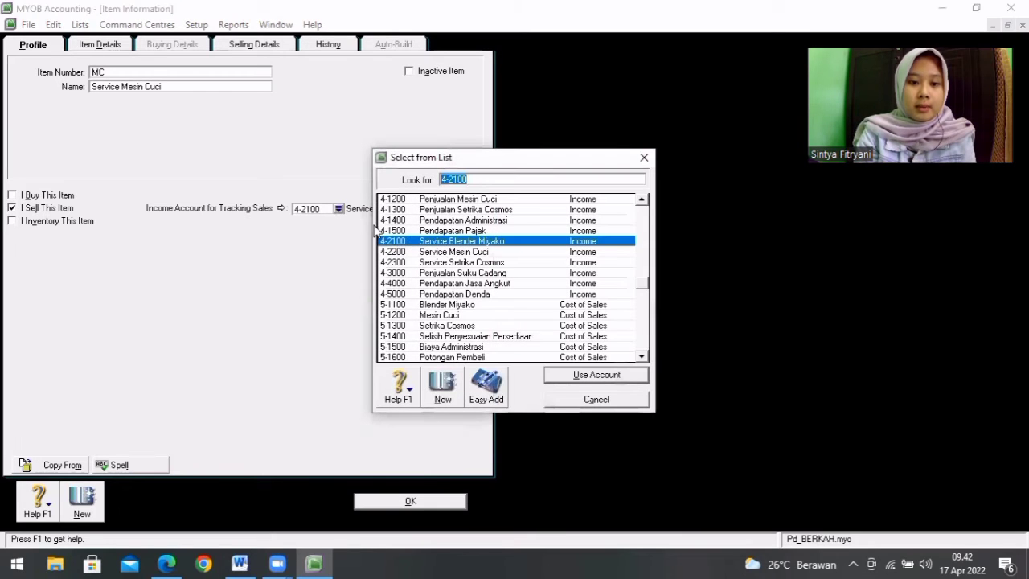
double_click(427, 252)
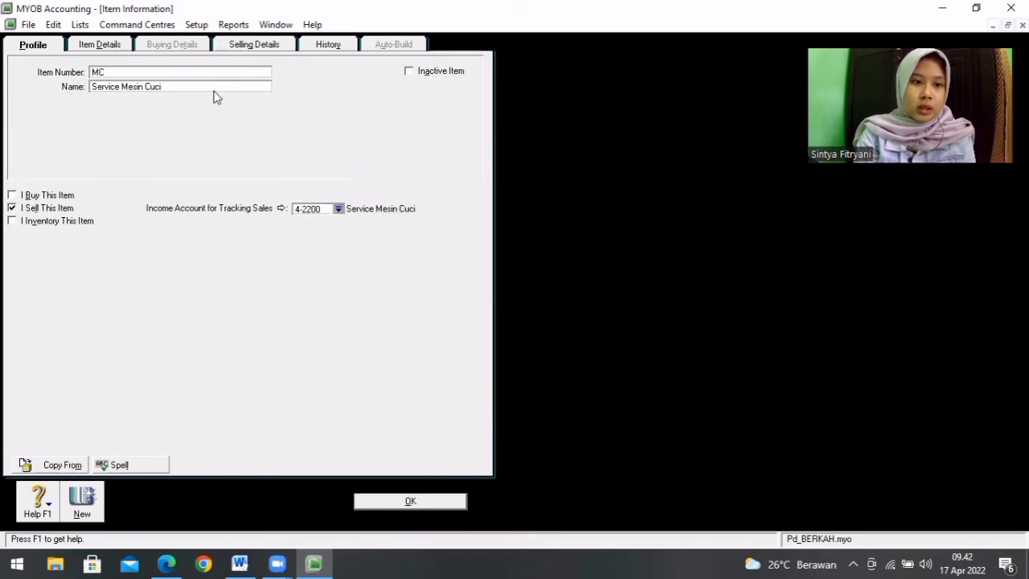
Step: Check the selling details of Service Mesin Cuci and save item MC, ignoring all spelling suggestions for its name
click(255, 45)
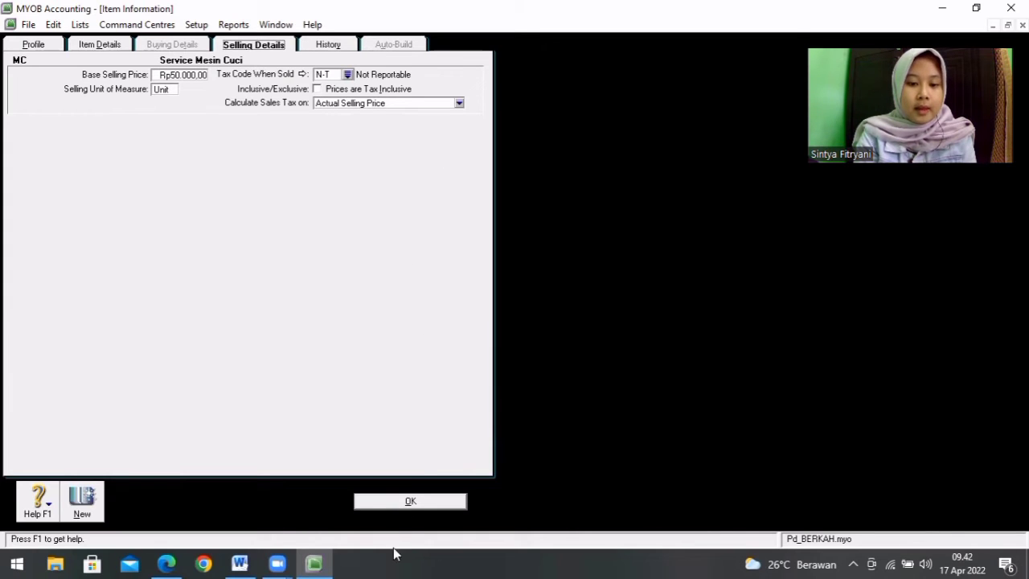
click(408, 501)
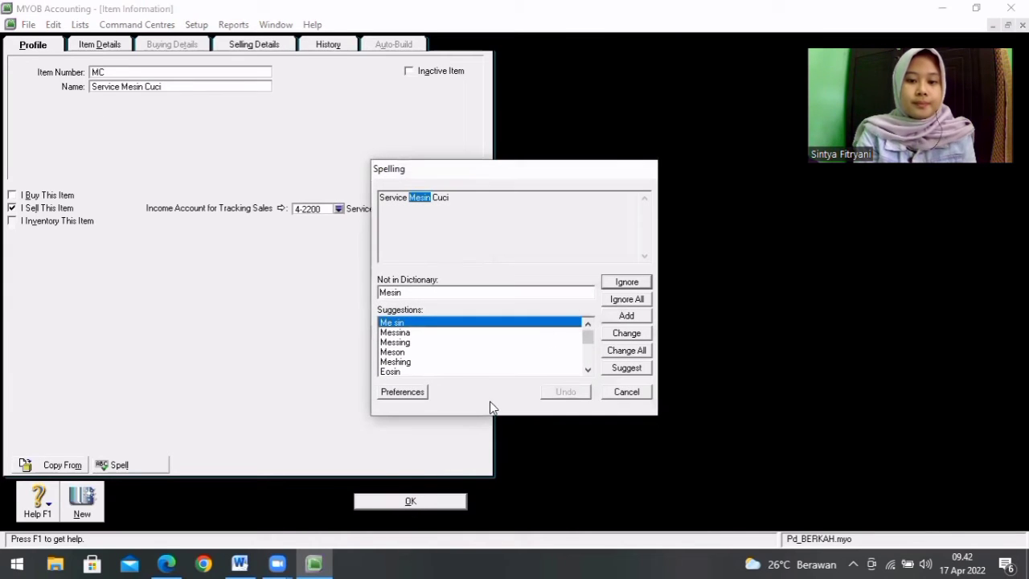
click(640, 300)
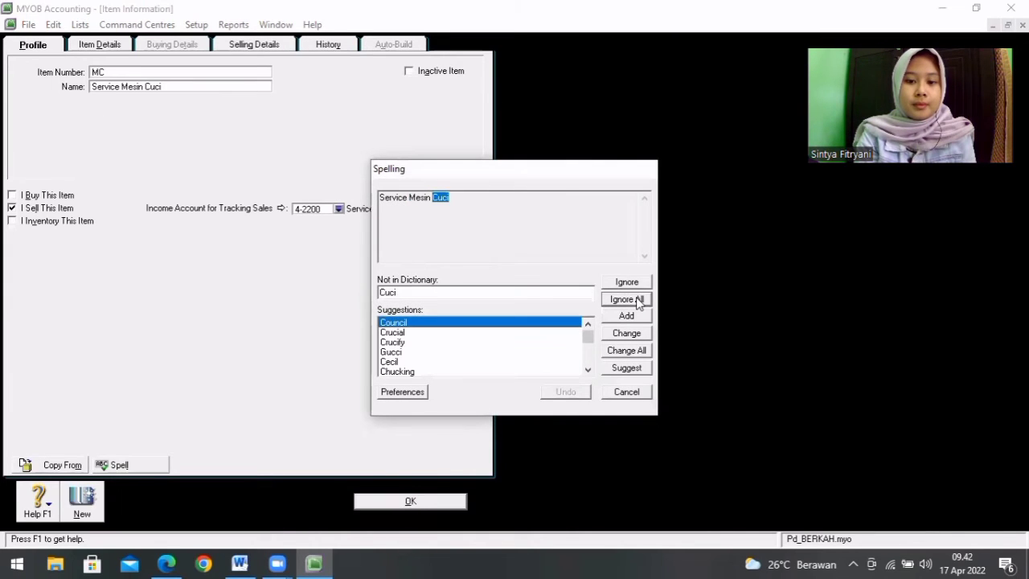
click(639, 300)
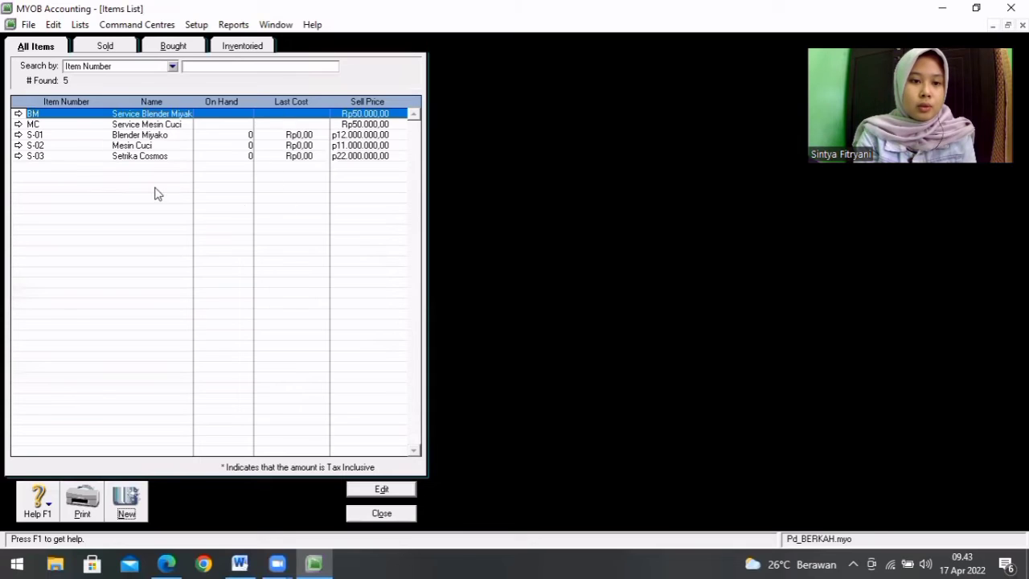
Step: Create a new item SC named Service Setrika Cosmos from the Word service product list and mark it as sold
click(119, 498)
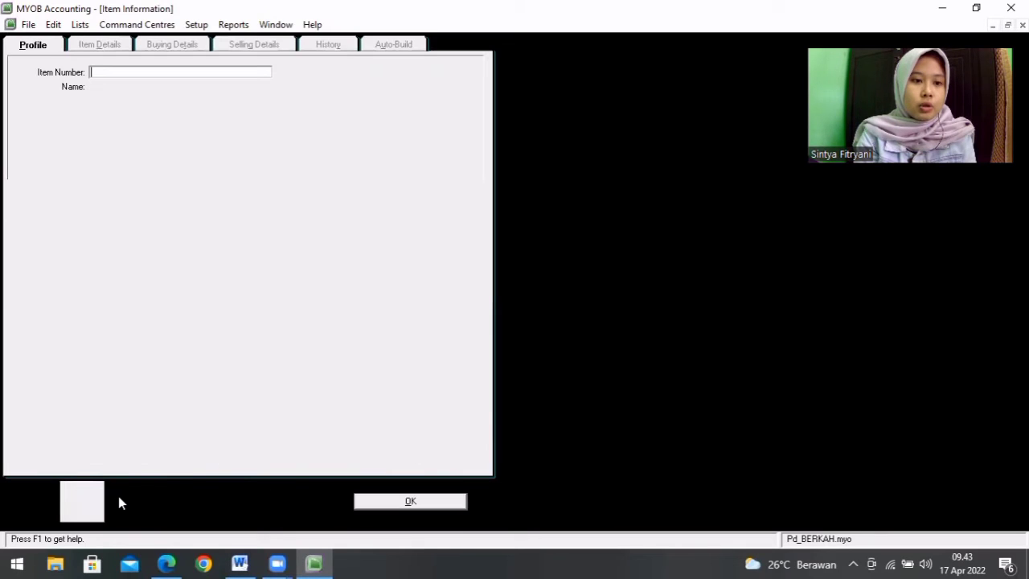
click(240, 562)
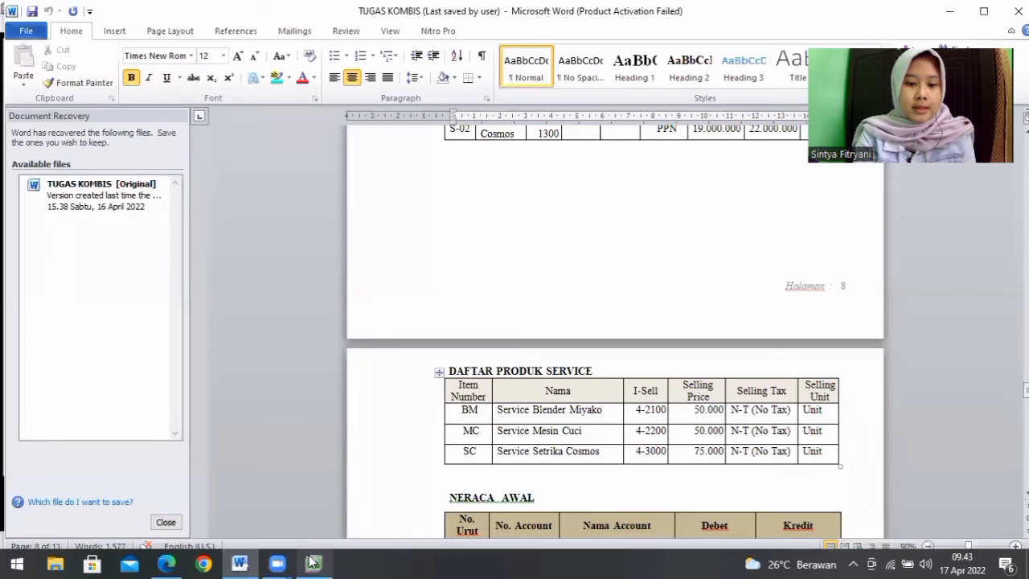
click(313, 563)
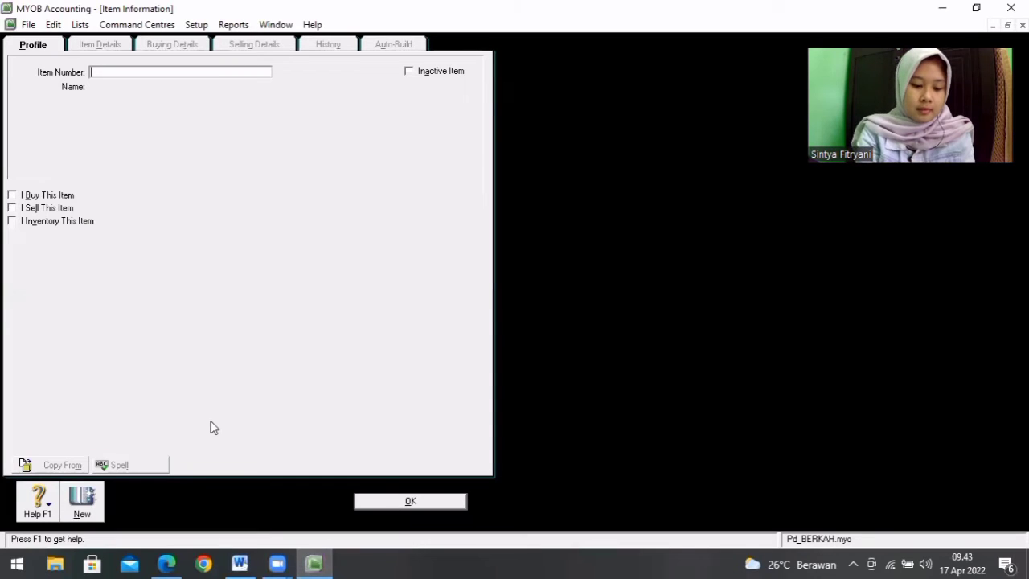
key(Tab)
text(Se)
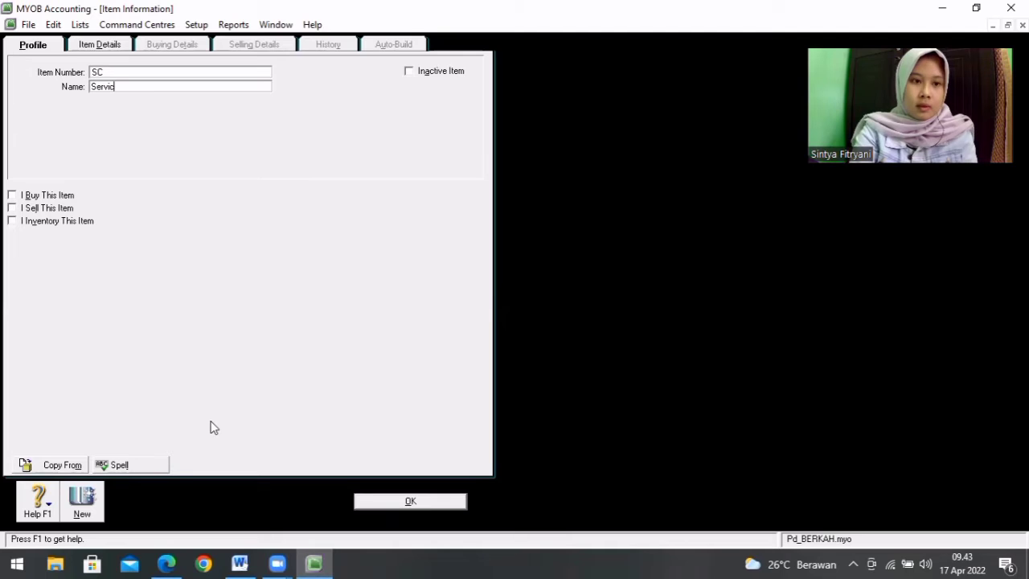
text(rvice Setrik)
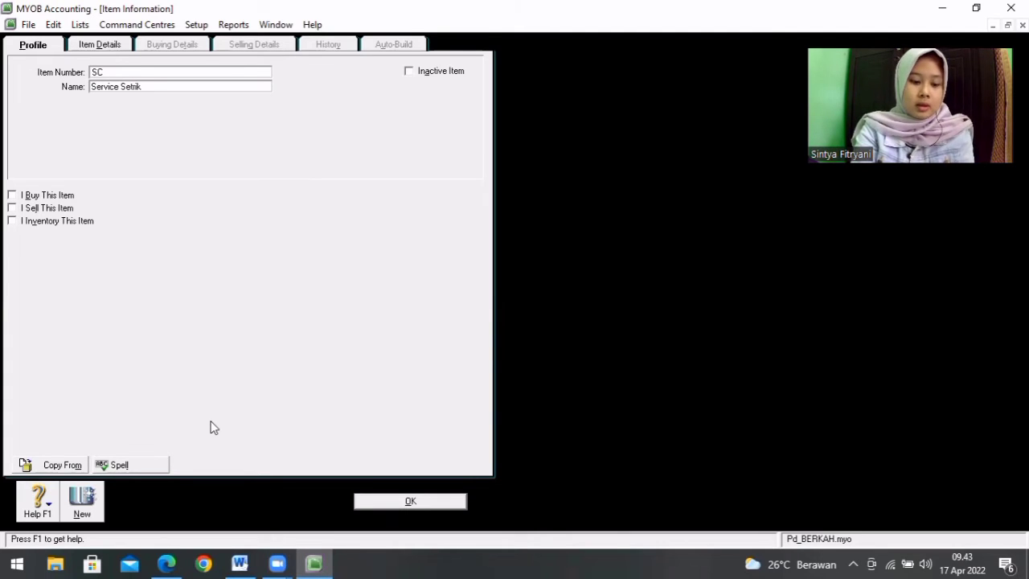
text(a Cosmos)
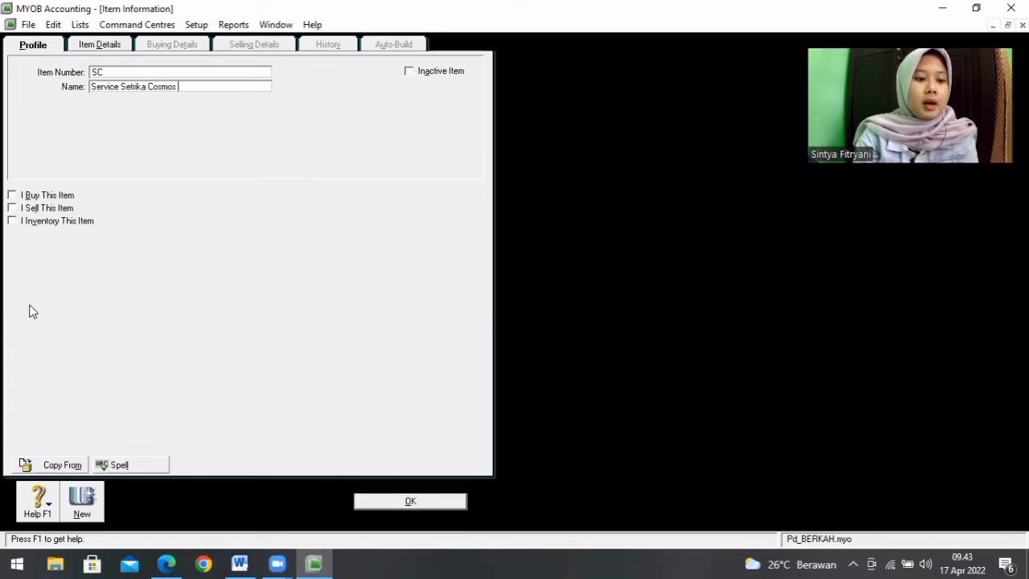
click(12, 209)
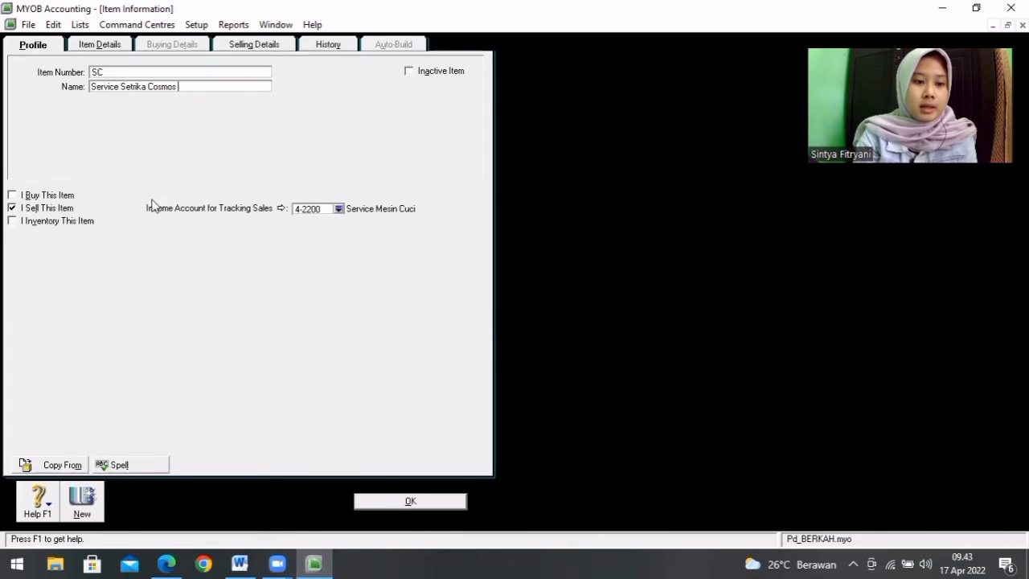
Step: Assign income account 4-2300 Service Setrika Cosmos to item SC and set its base selling price to Rp75.000,00, checking the Word list
click(338, 209)
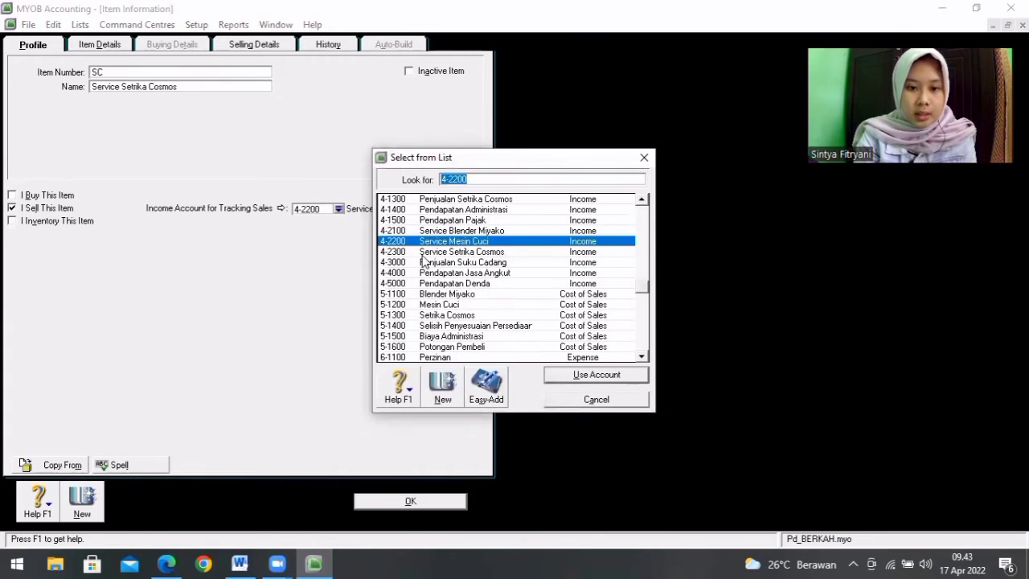
double_click(424, 252)
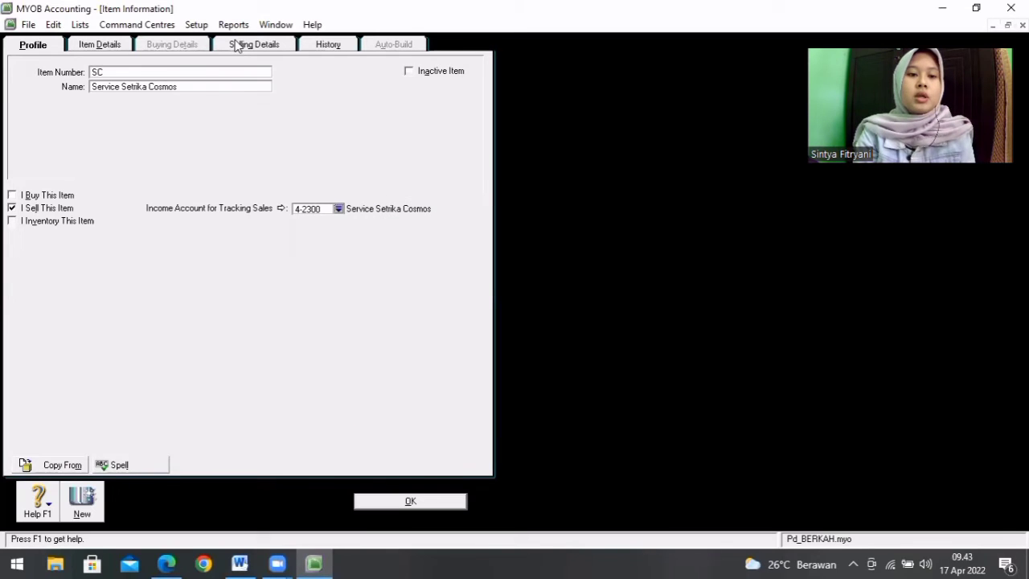
click(241, 45)
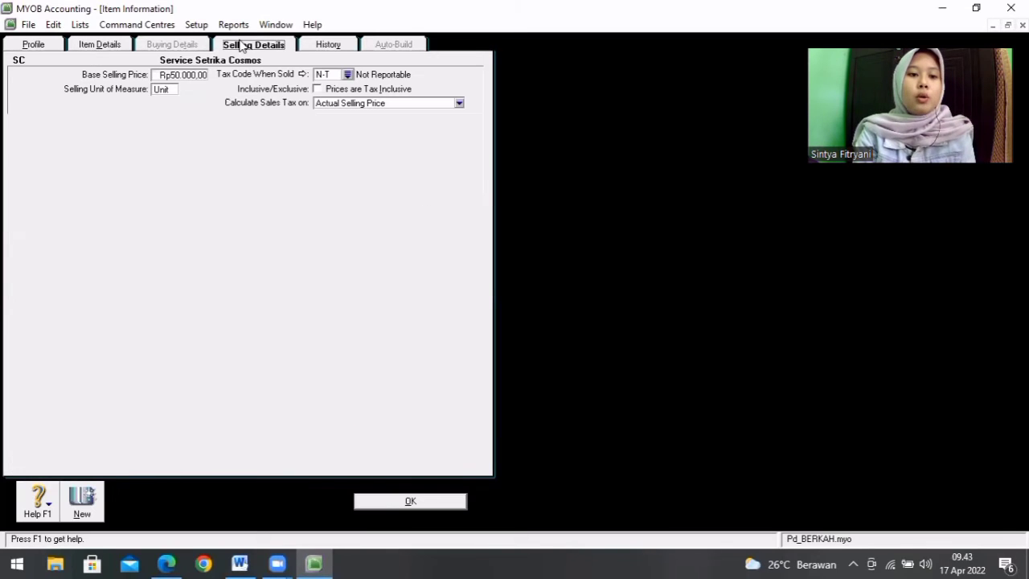
click(190, 74)
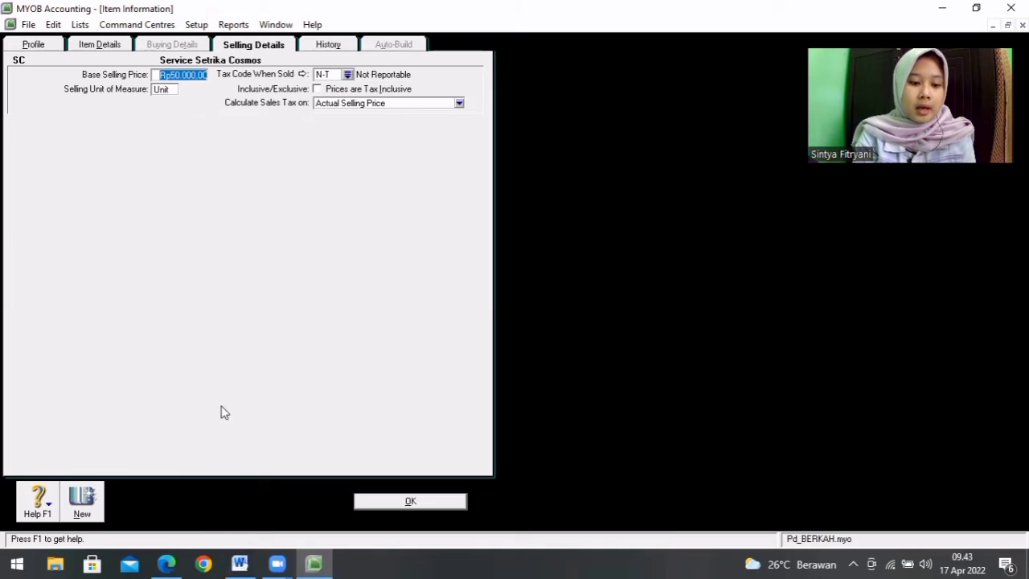
click(241, 563)
click(313, 563)
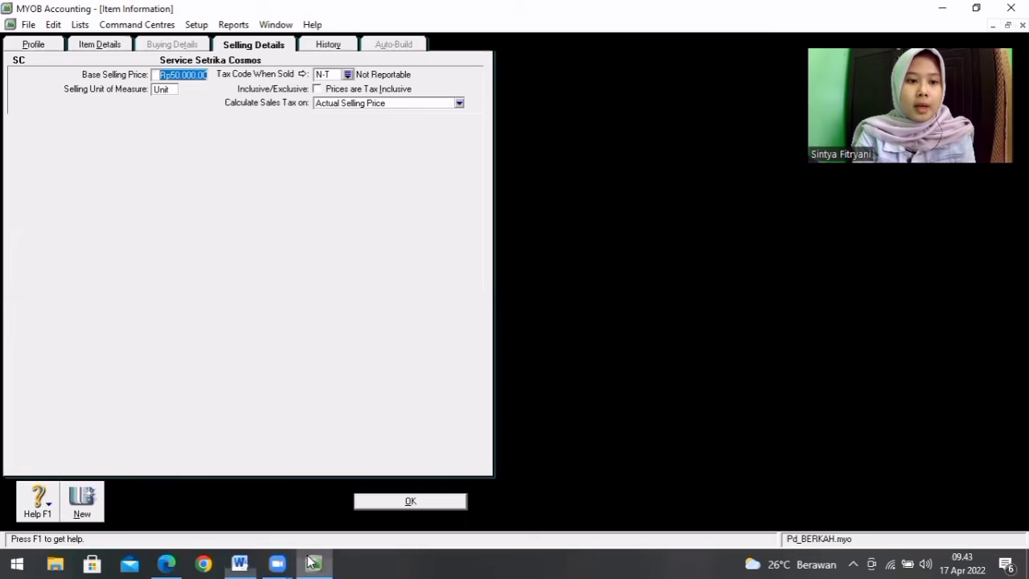
key(BackSpace)
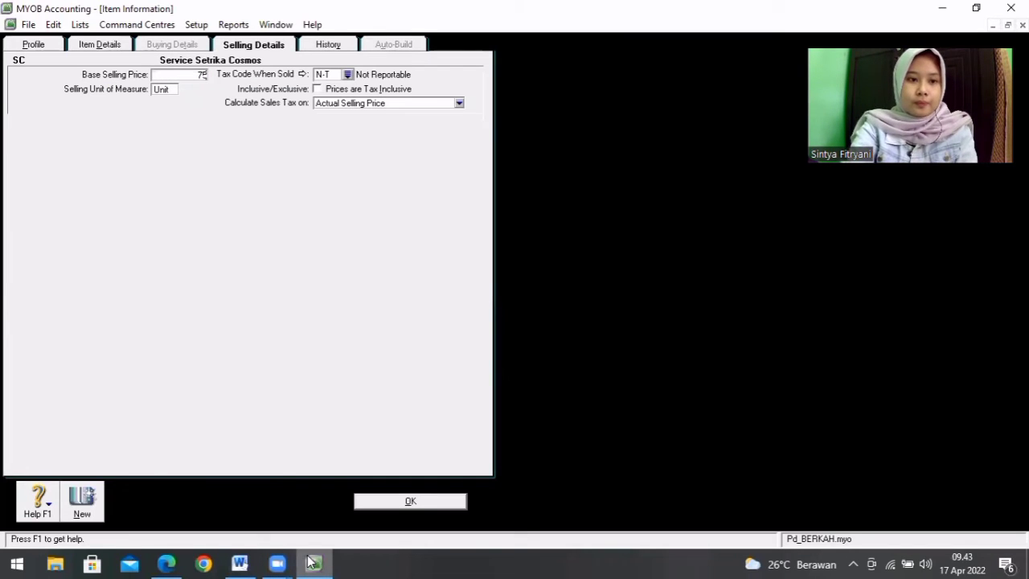
key(Tab)
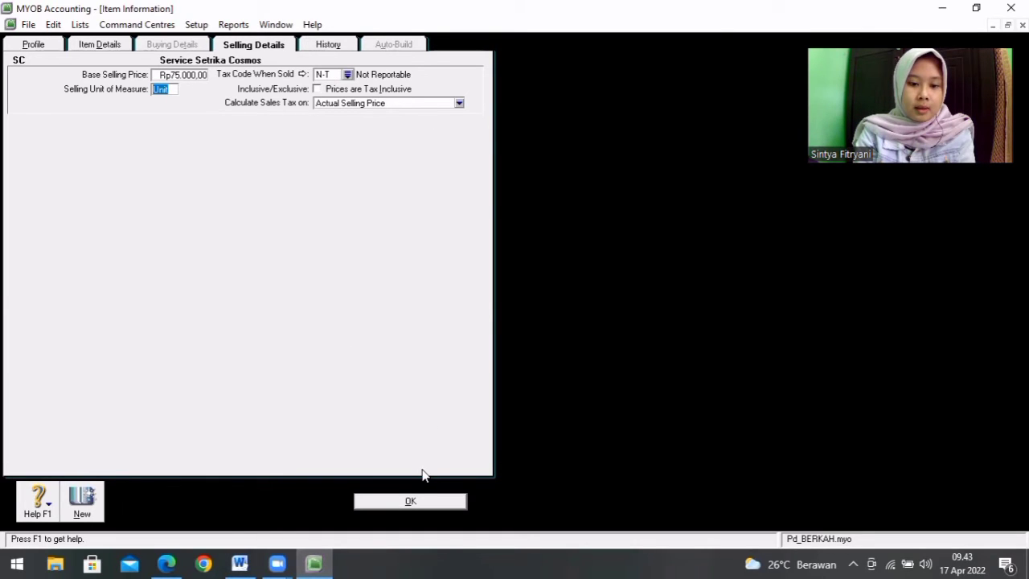
Step: Save item SC, ignoring all spelling suggestions for its name, and close the items list
click(412, 501)
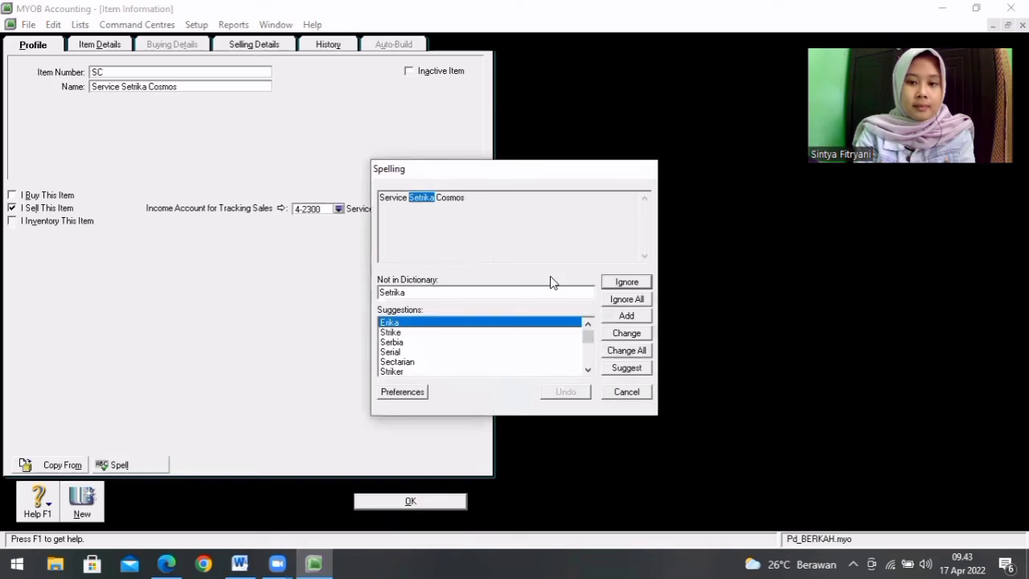
click(614, 301)
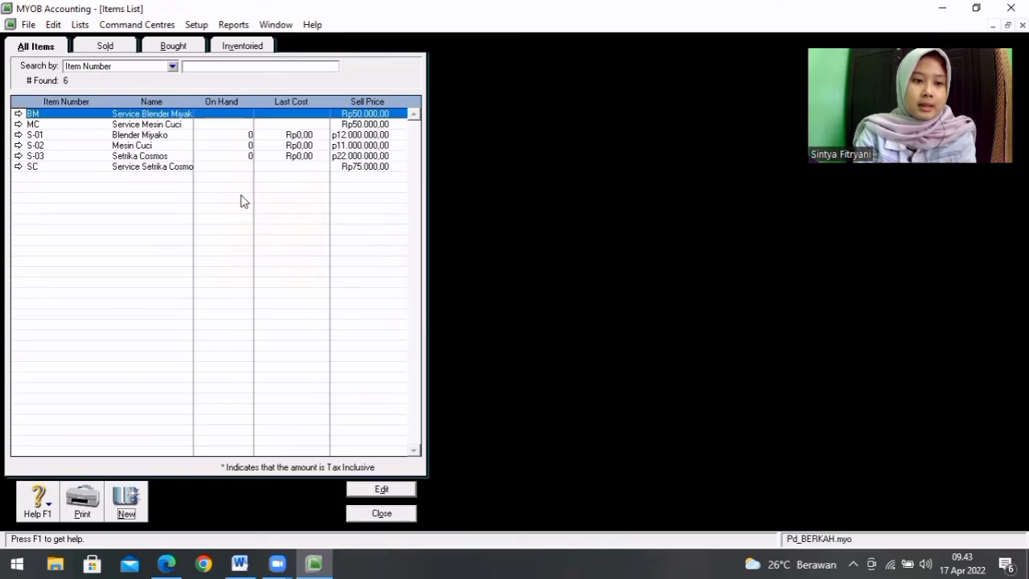
click(386, 514)
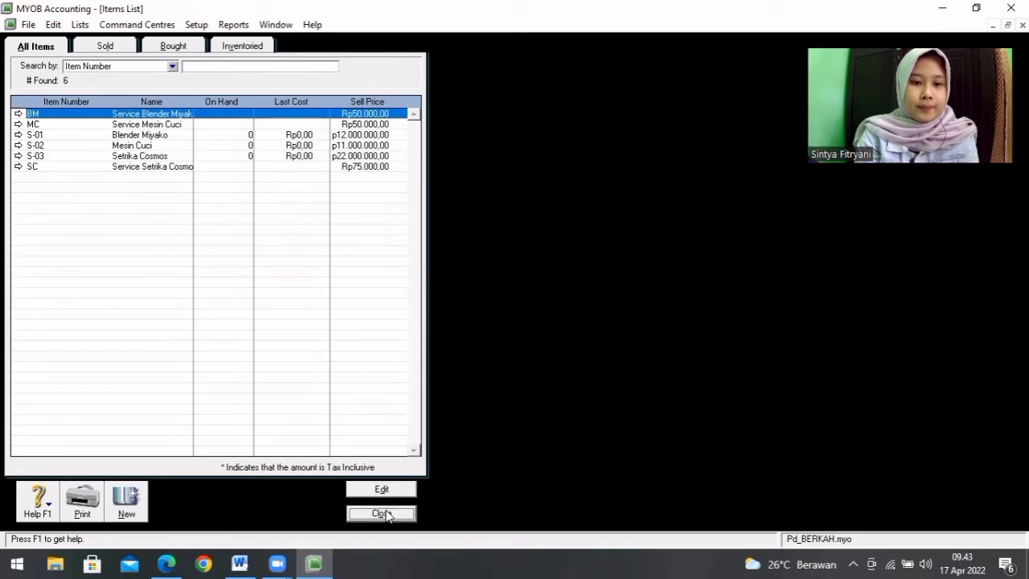
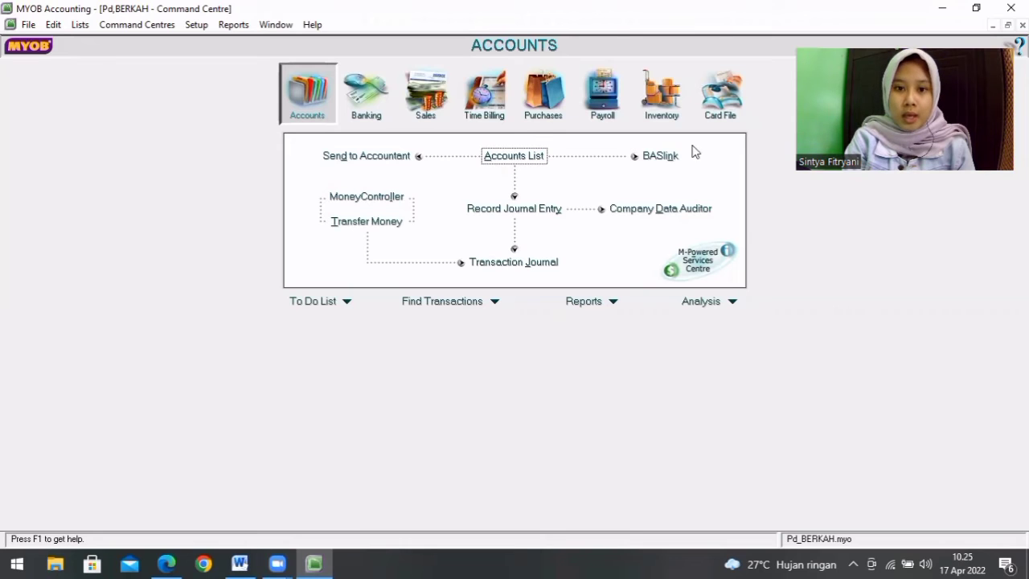
Step: Open the account opening balances and look up the opening balance table by account in the TUGAS KOMBIS Word document
click(200, 25)
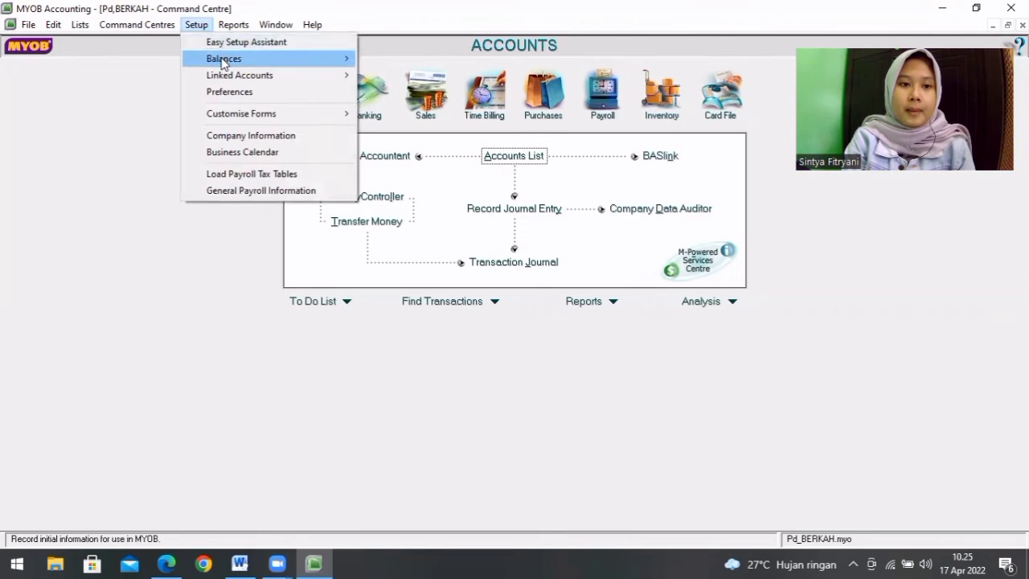
mouse_move(227, 61)
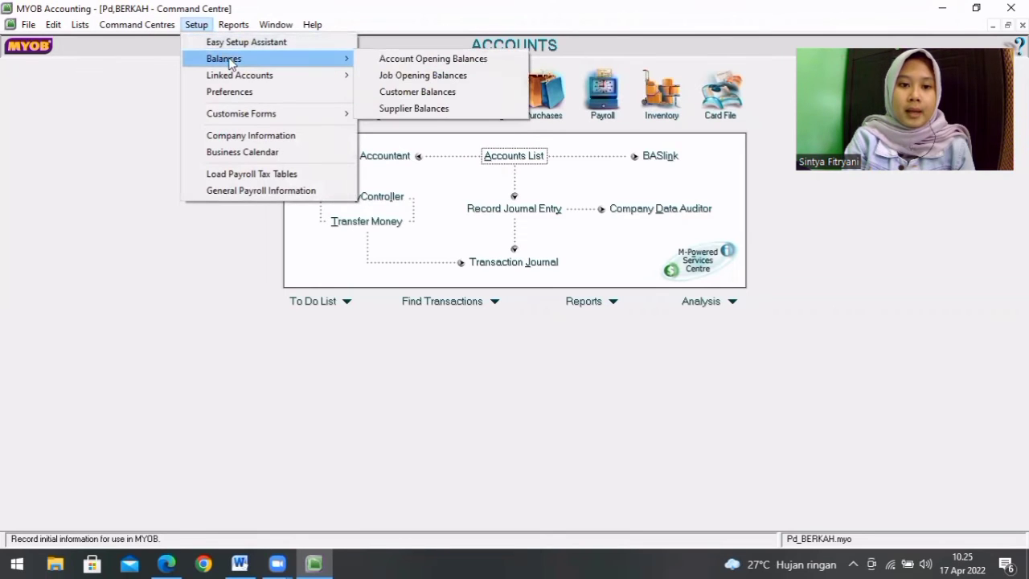
click(382, 60)
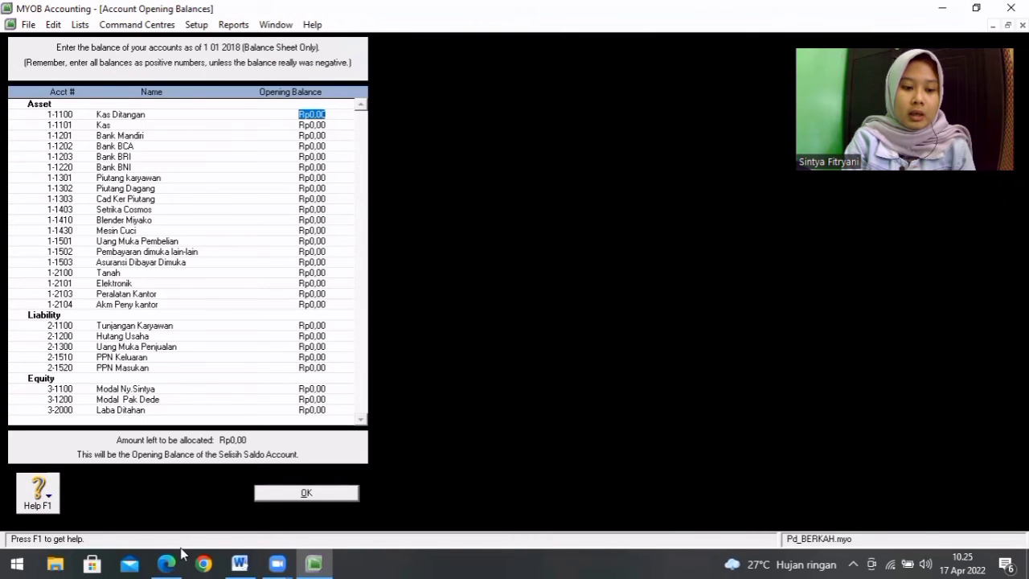
click(239, 563)
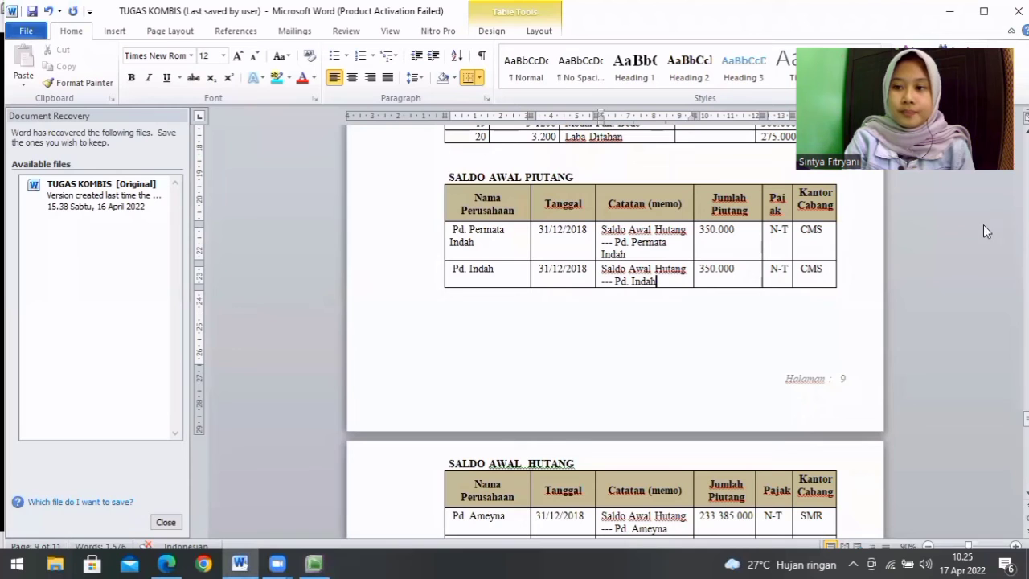
scroll(994, 186, up, 3)
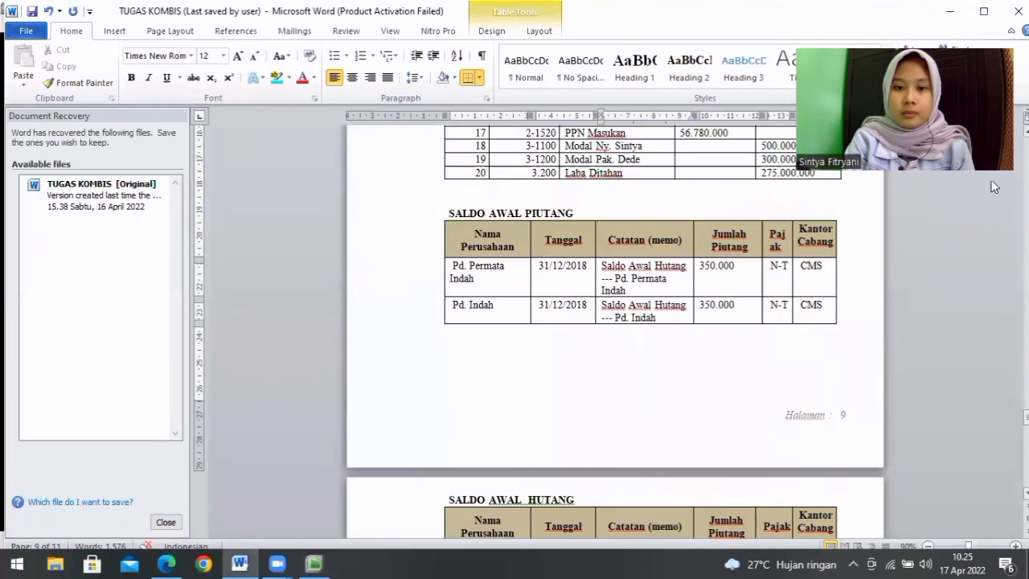
scroll(994, 186, up, 3)
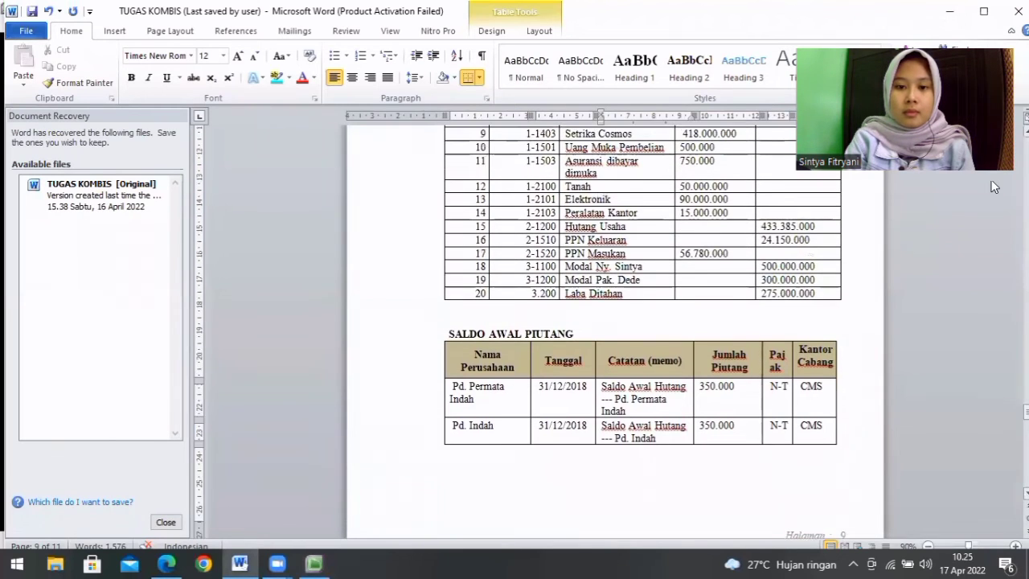
scroll(994, 187, up, 1)
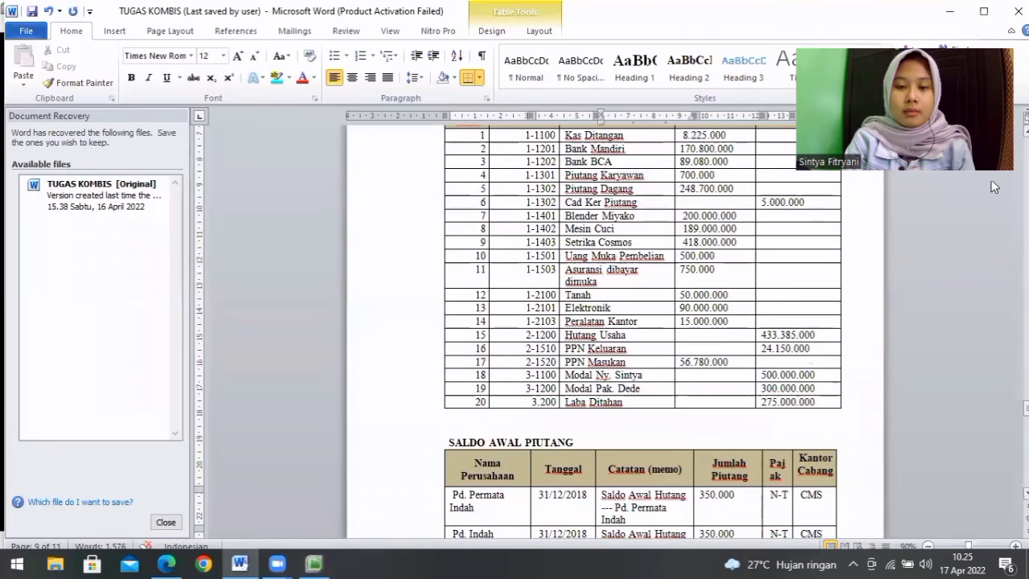
Step: Back in MYOB, set the opening balance of account 1-1100 Kas Ditangan to Rp8.225.000,00
click(314, 563)
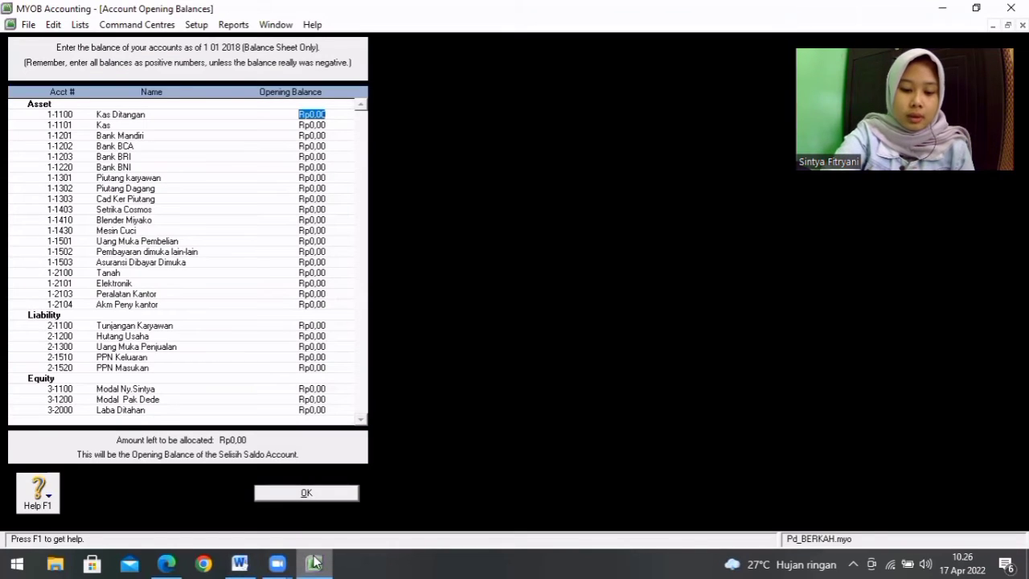
text(6)
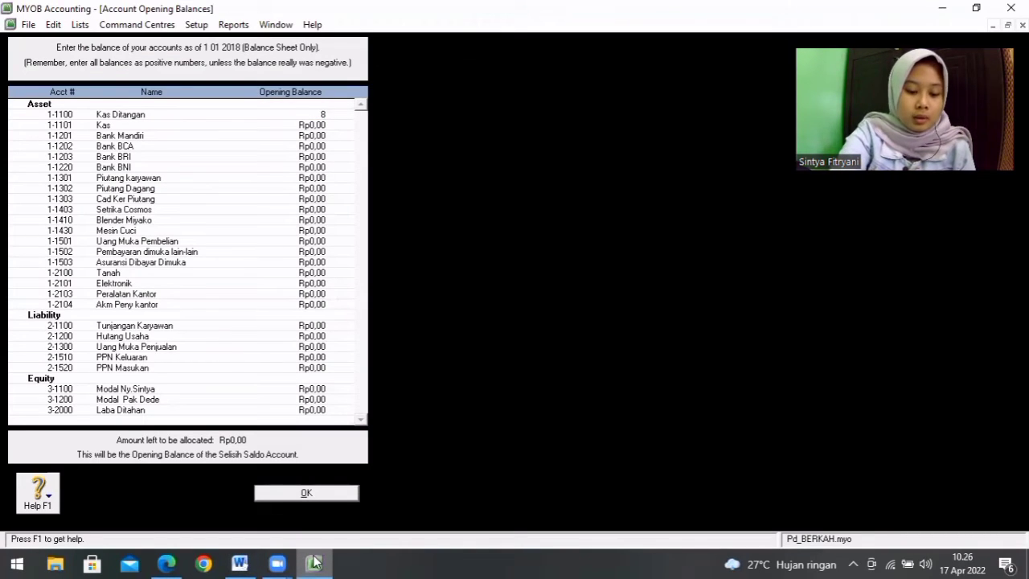
text(225)
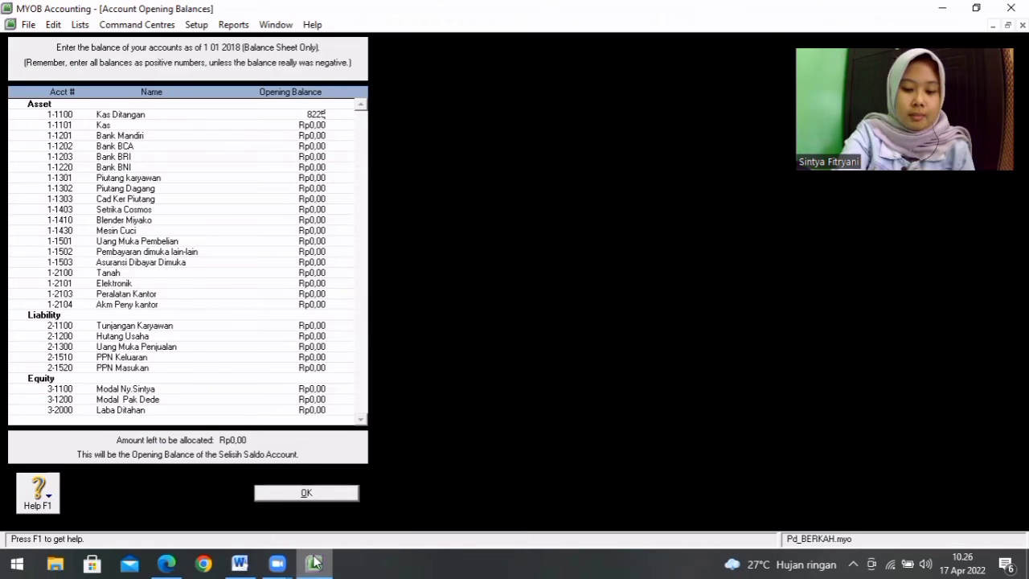
text(000)
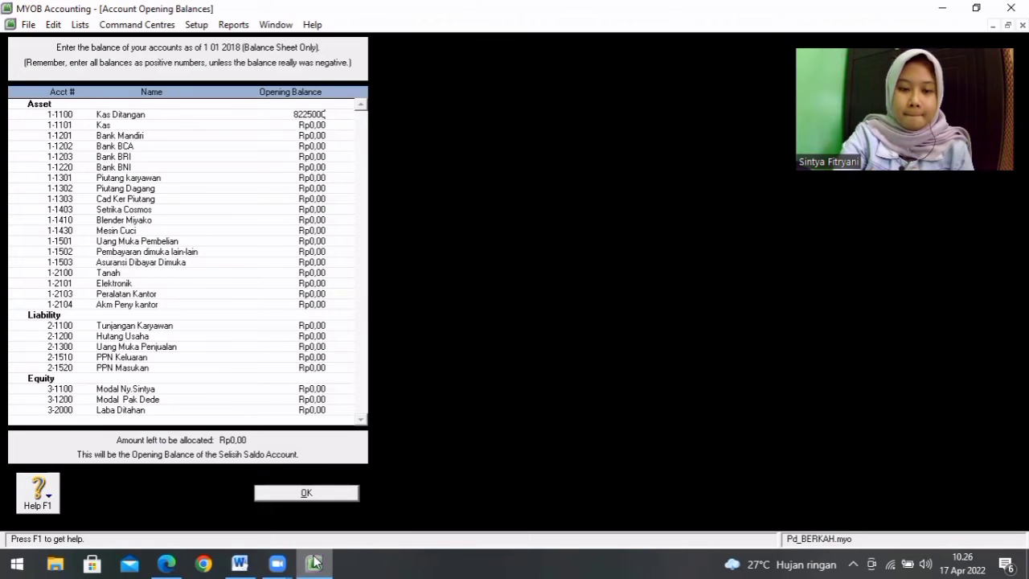
key(Tab)
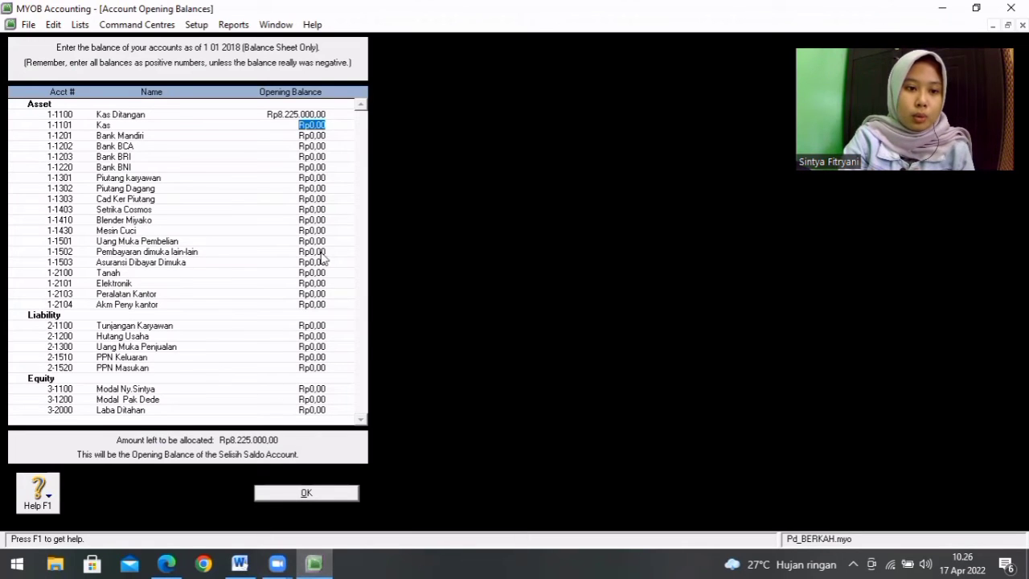
Step: Set the opening balance of account 1-1201 Bank Mandiri to Rp170.800.000,00, checking the amount in the Word table
click(324, 137)
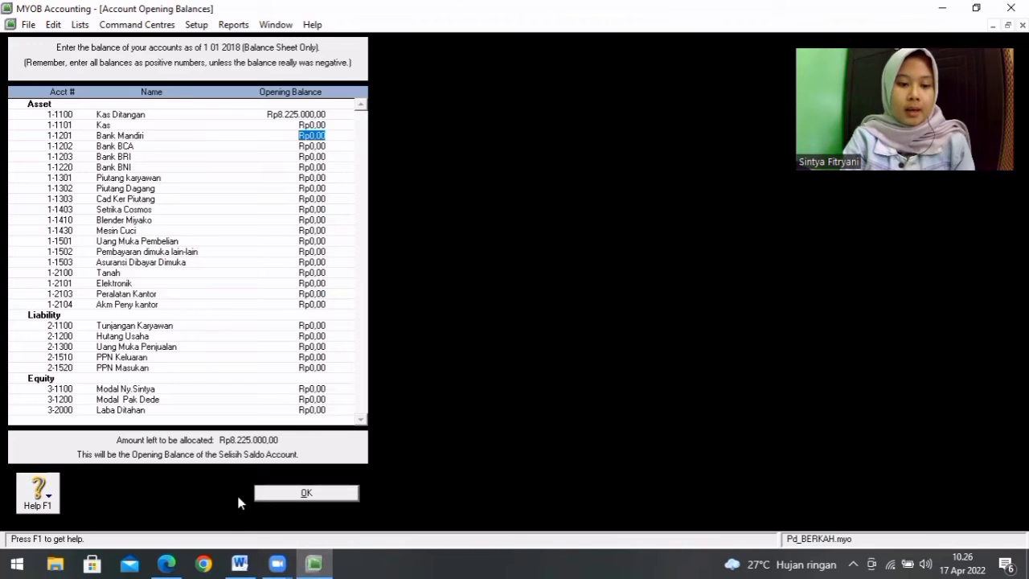
click(239, 563)
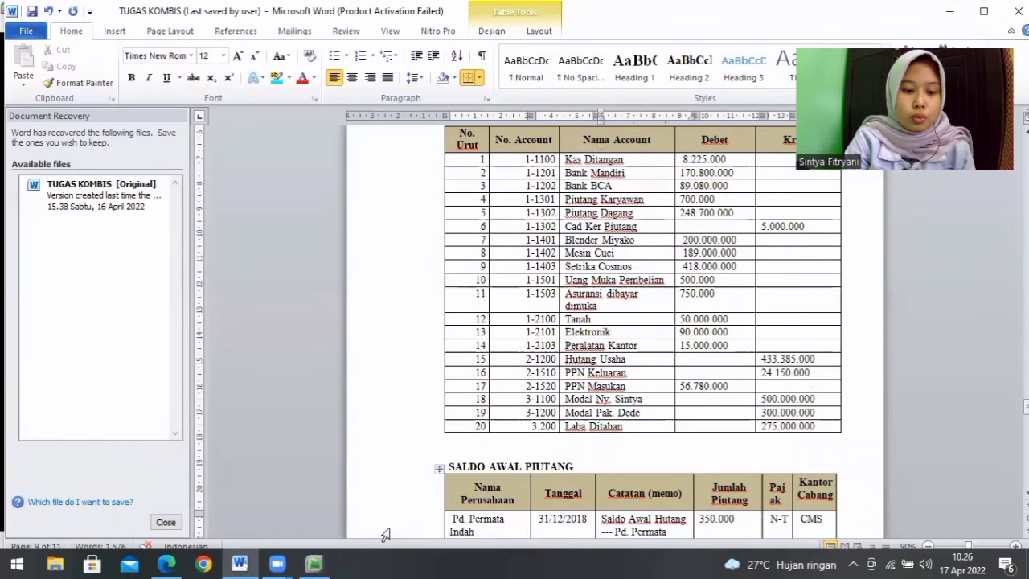
click(315, 563)
text(170800000)
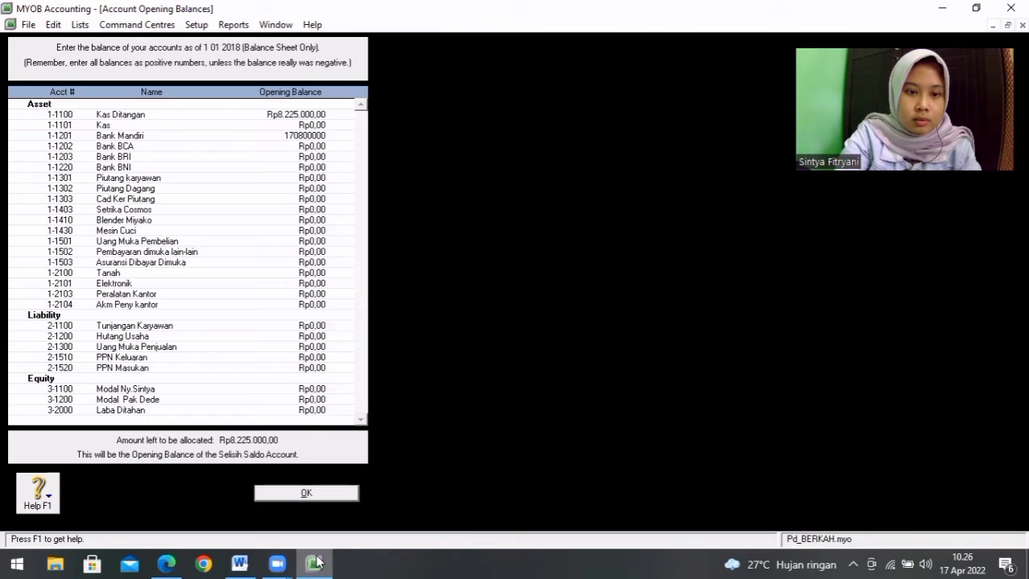
key(Tab)
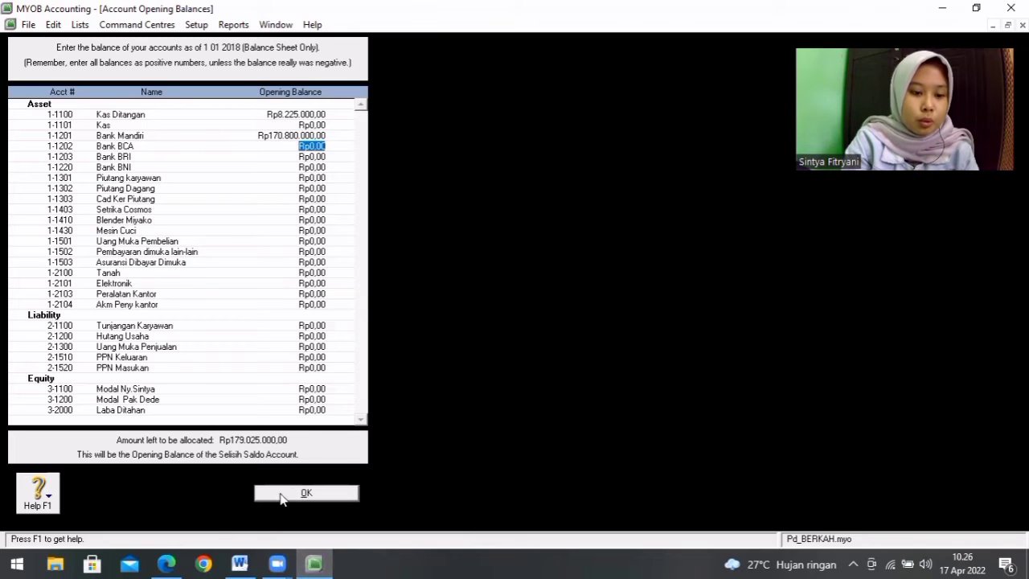
Step: Look up Bank BCA in the Word table and set the opening balance of account 1-1202 to Rp89.080.000,00
click(237, 563)
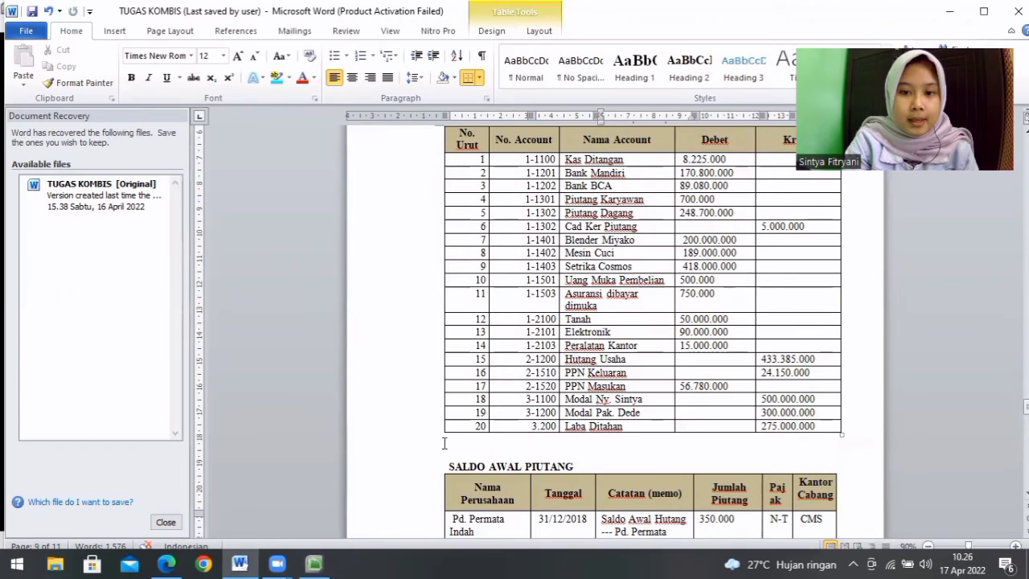
click(322, 563)
text(8908)
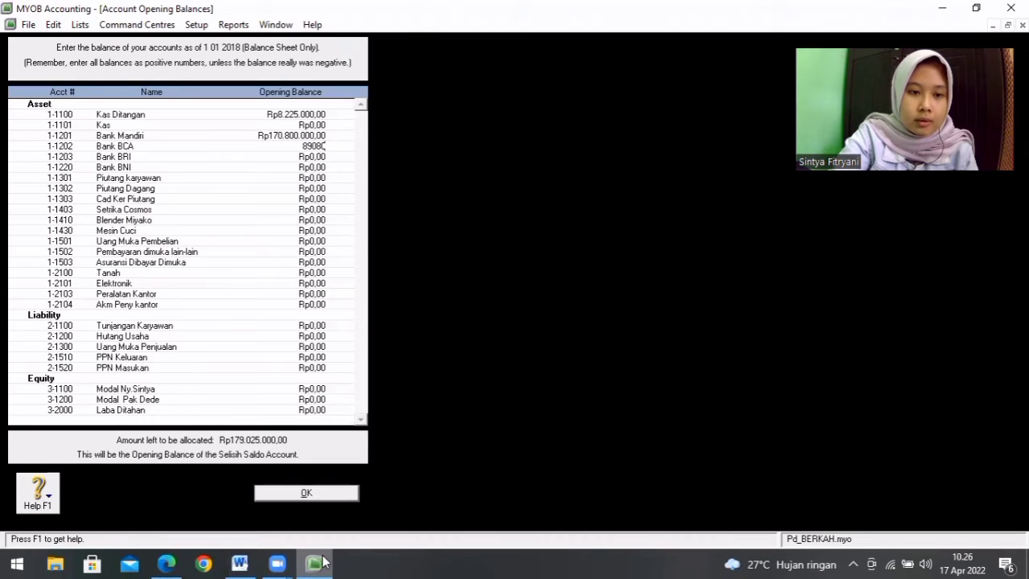
text(9.080.000)
key(Tab)
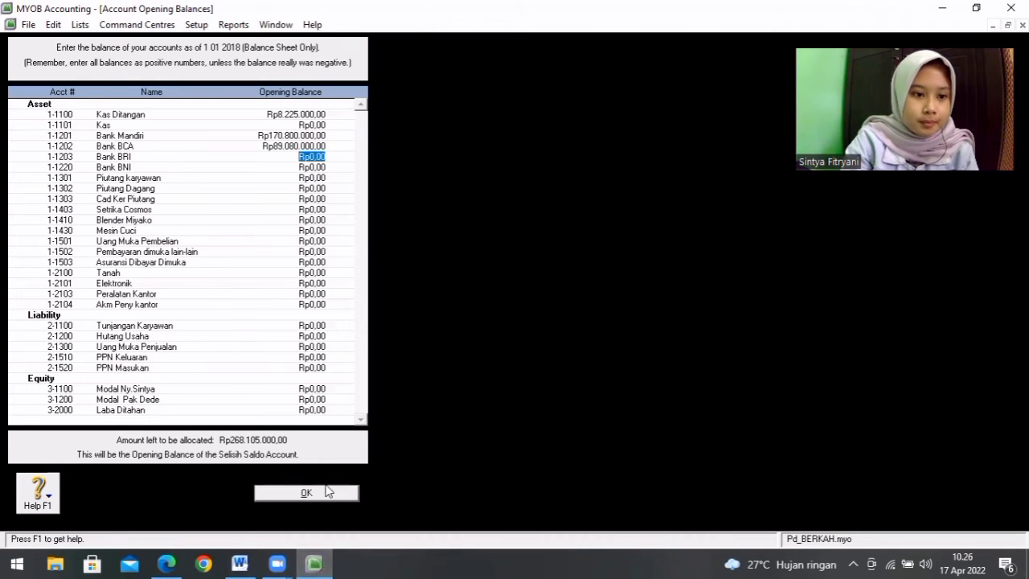
Step: Skip Bank BRI, consult the Word table and enter an opening balance of Rp700.000,00 for account 1-1220 Bank BNI
key(Tab)
click(243, 562)
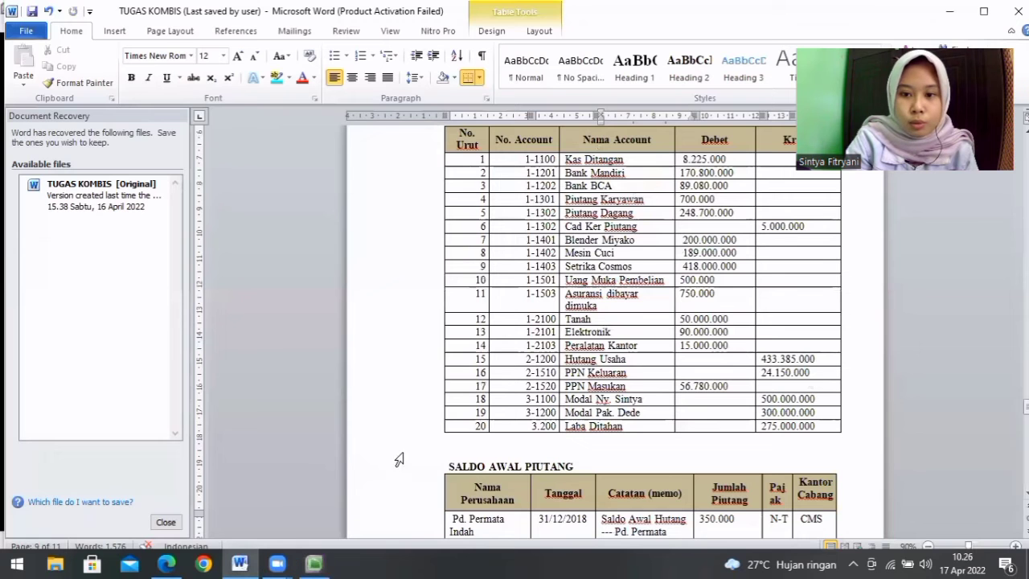
click(322, 563)
text(70)
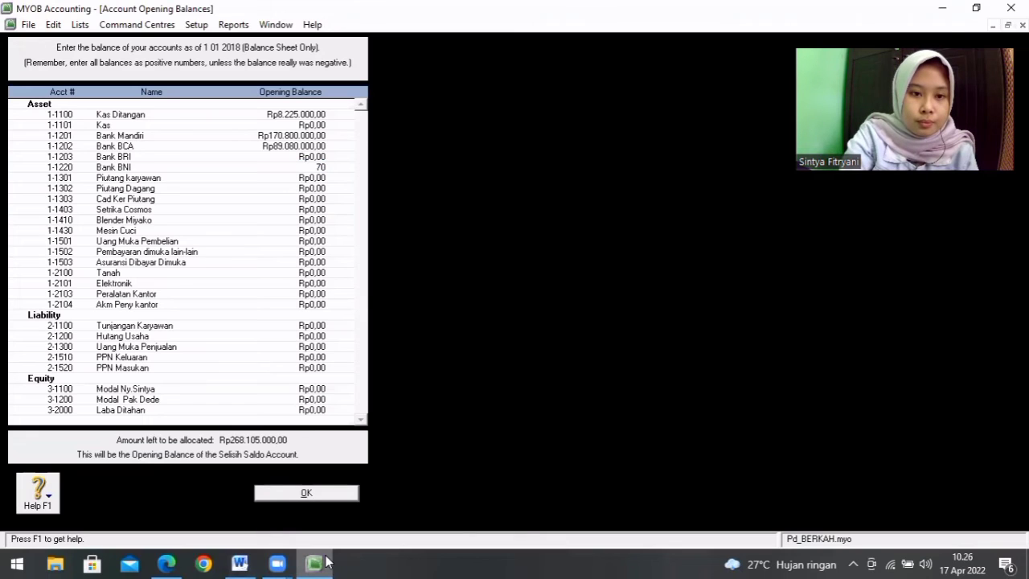
text(0.000.000)
key(Tab)
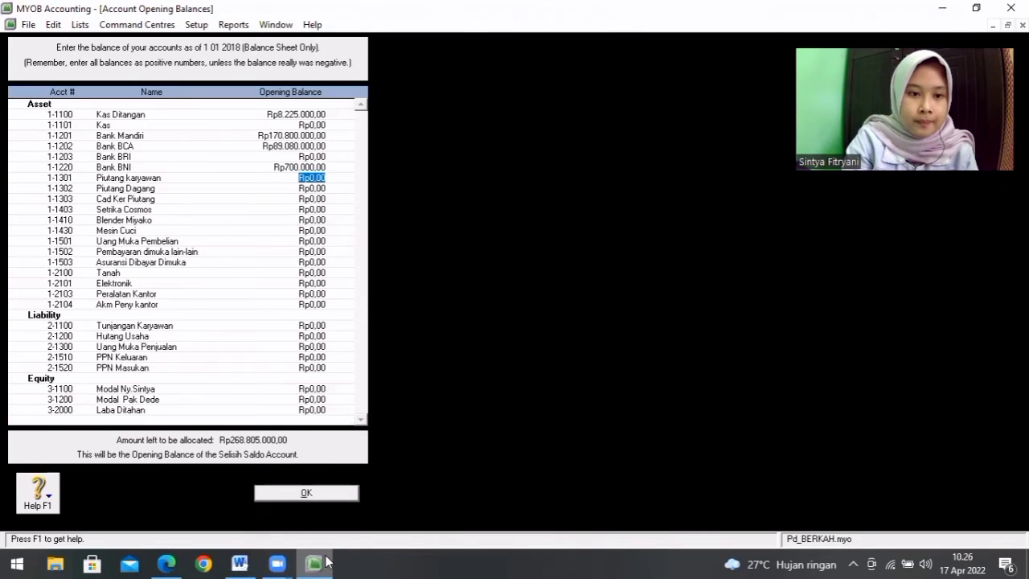
Step: Check the Word table and enter an opening balance of Rp248.700.000,00 for account 1-1301 Piutang karyawan
click(248, 562)
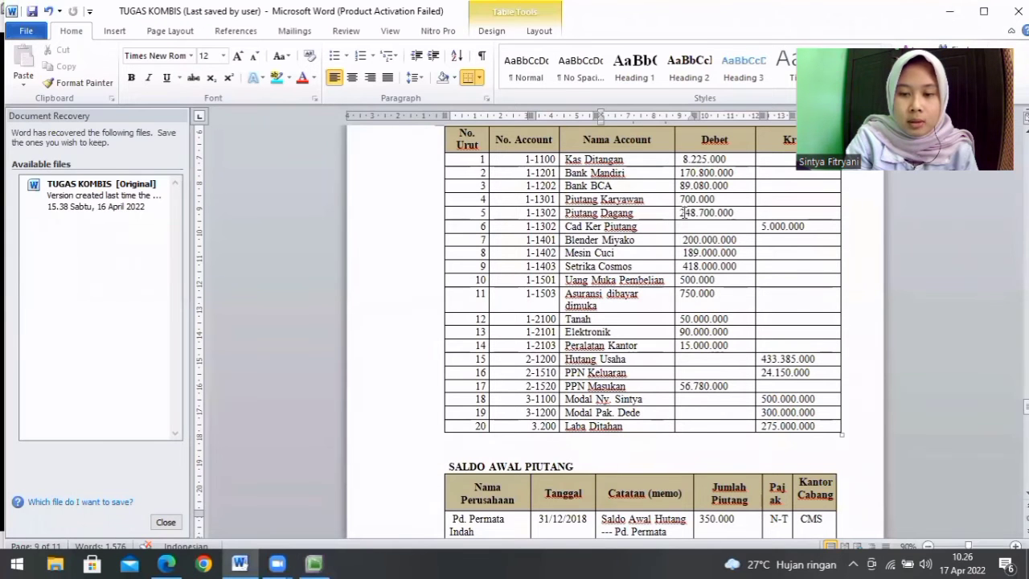
click(315, 563)
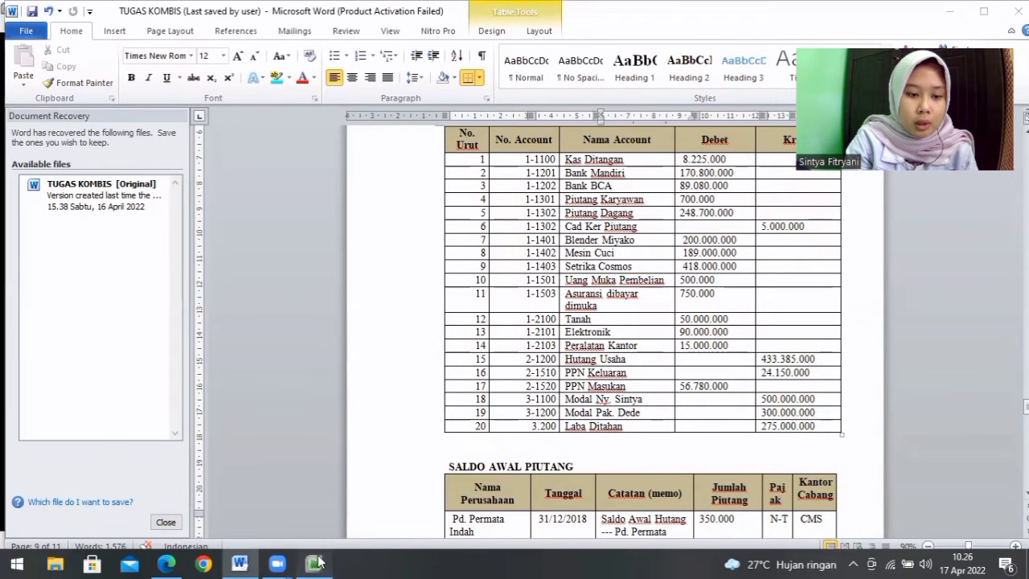
text(24)
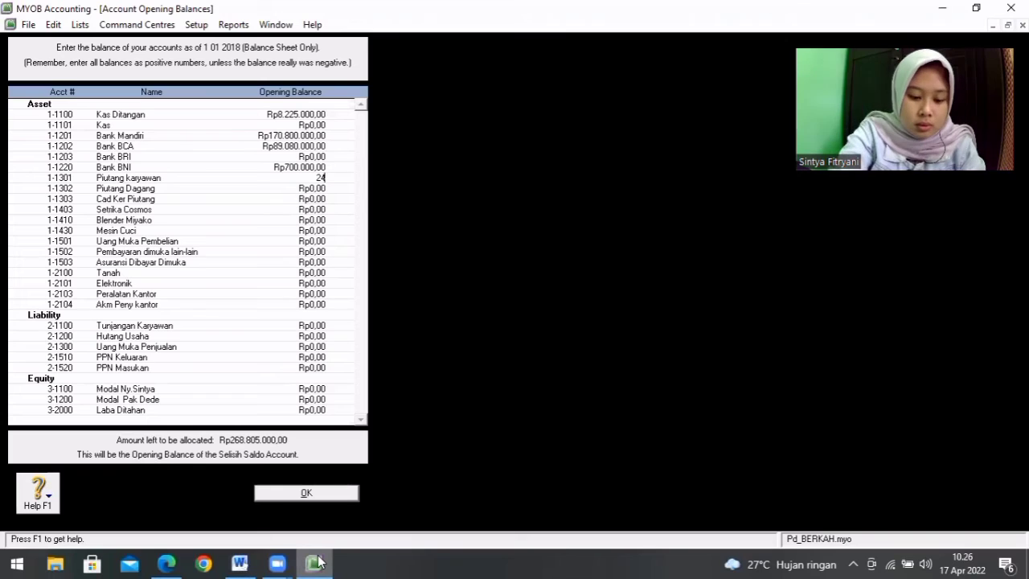
text(8.700.00)
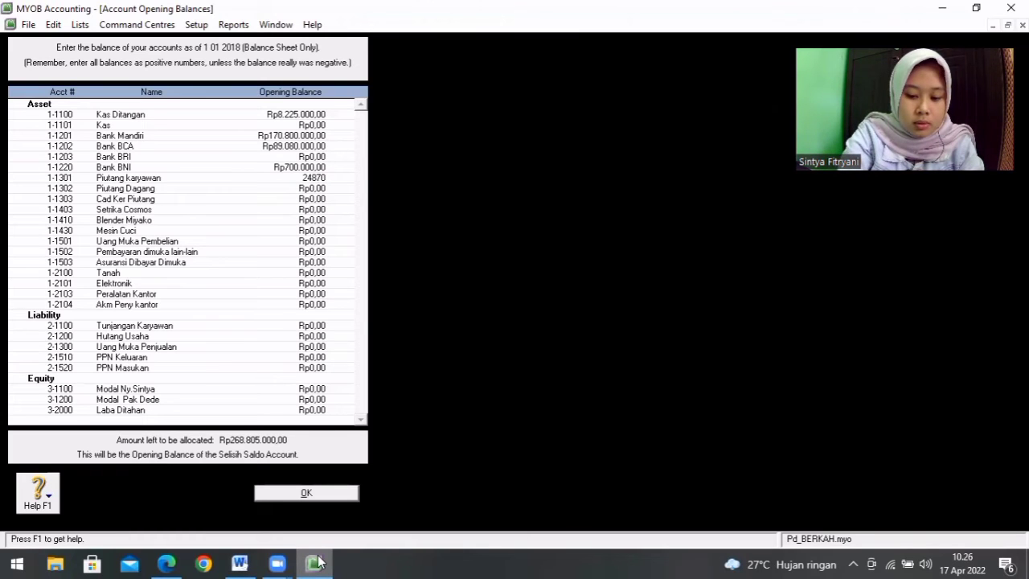
text(0000)
key(Tab)
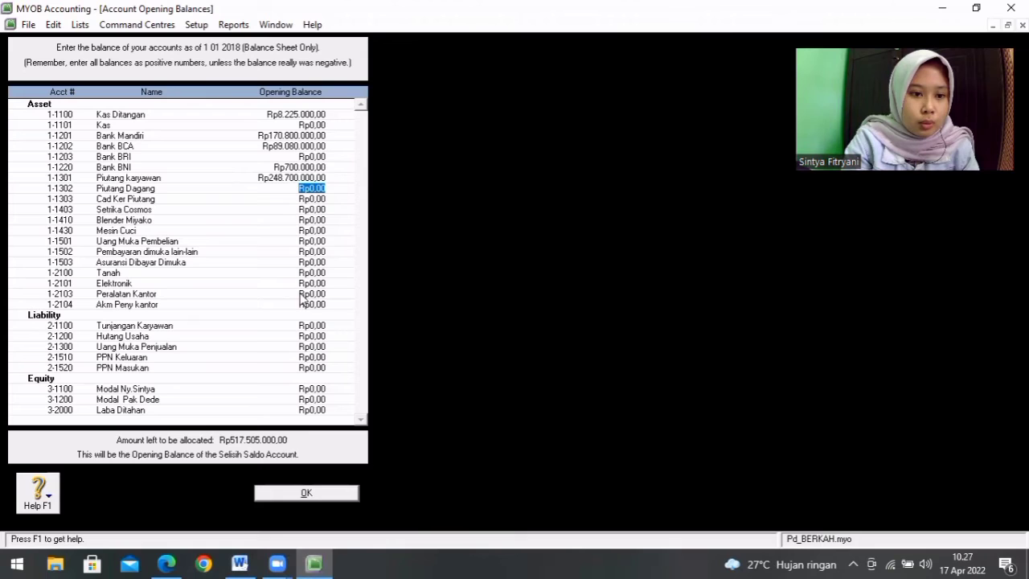
Step: Clear the opening balances entered for Bank BNI and Piutang karyawan
click(322, 166)
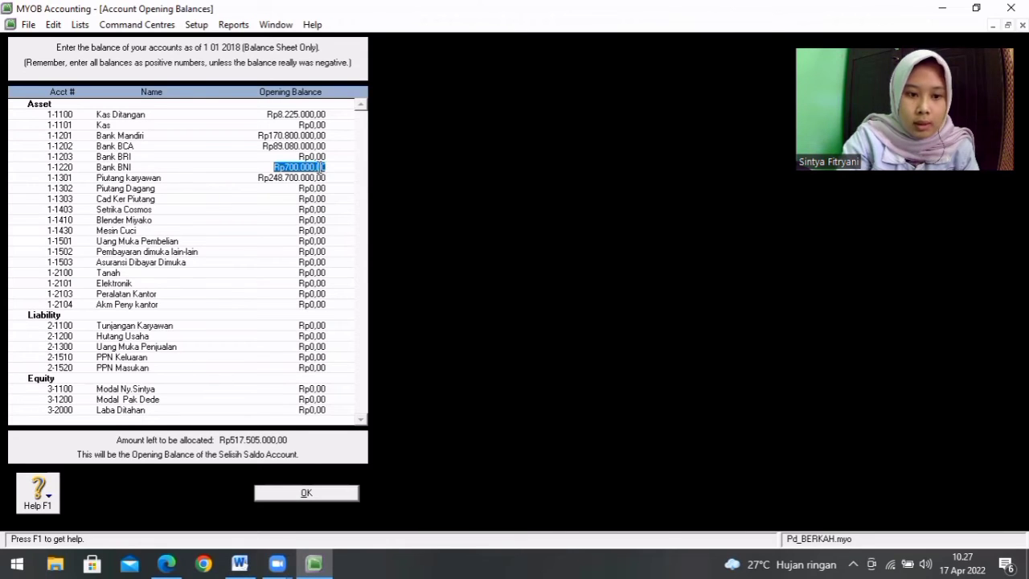
key(Delete)
click(318, 178)
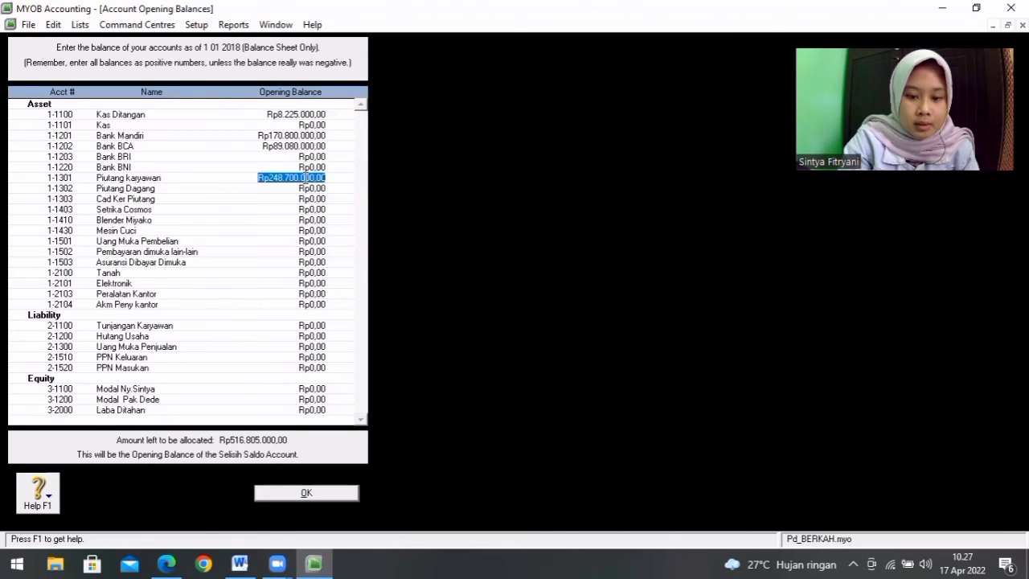
key(Delete)
click(312, 193)
Step: Set the opening balance of account 1-1301 Piutang karyawan to Rp700.000,00
click(314, 176)
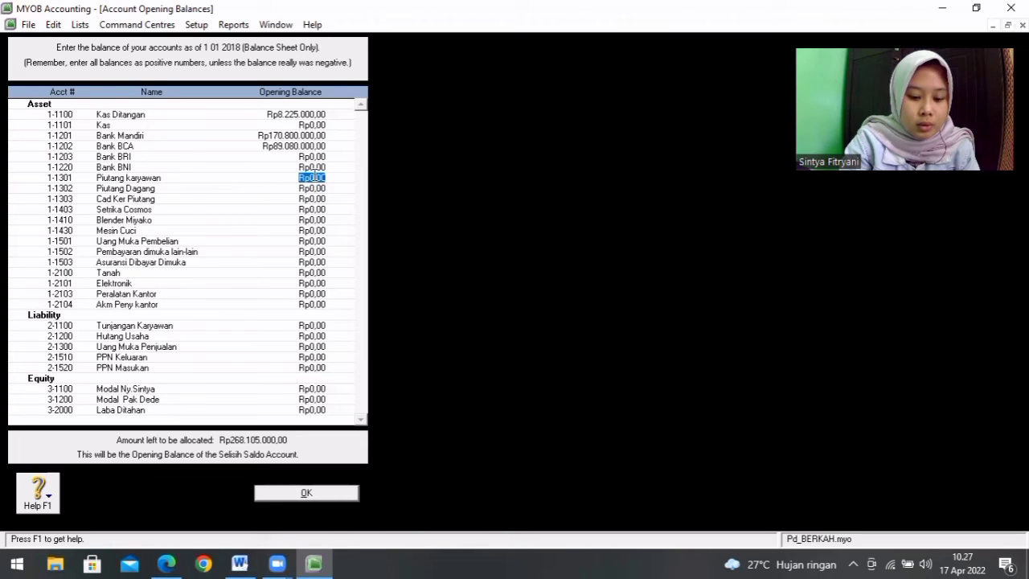
text(70)
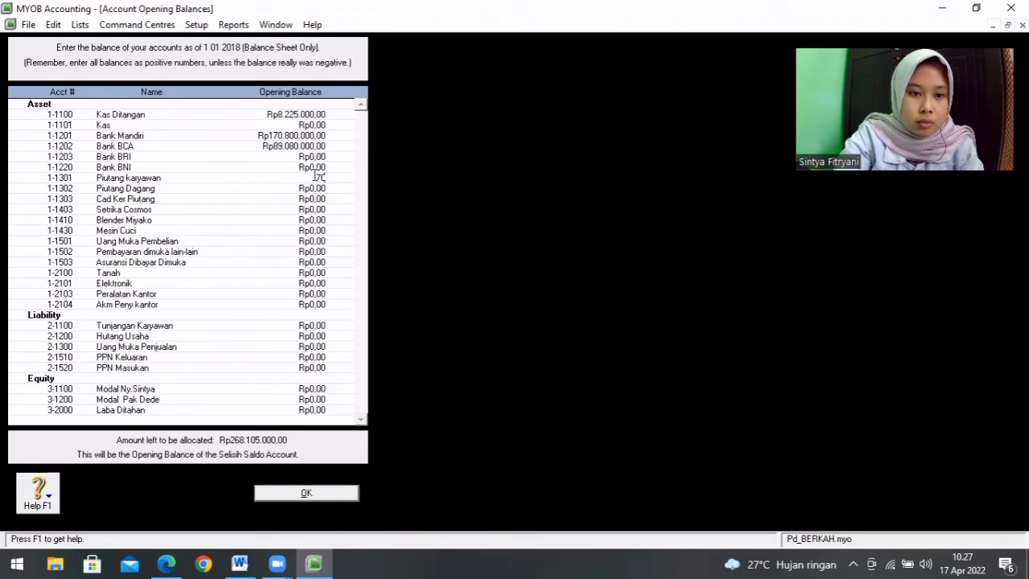
text(0.000.000)
key(Tab)
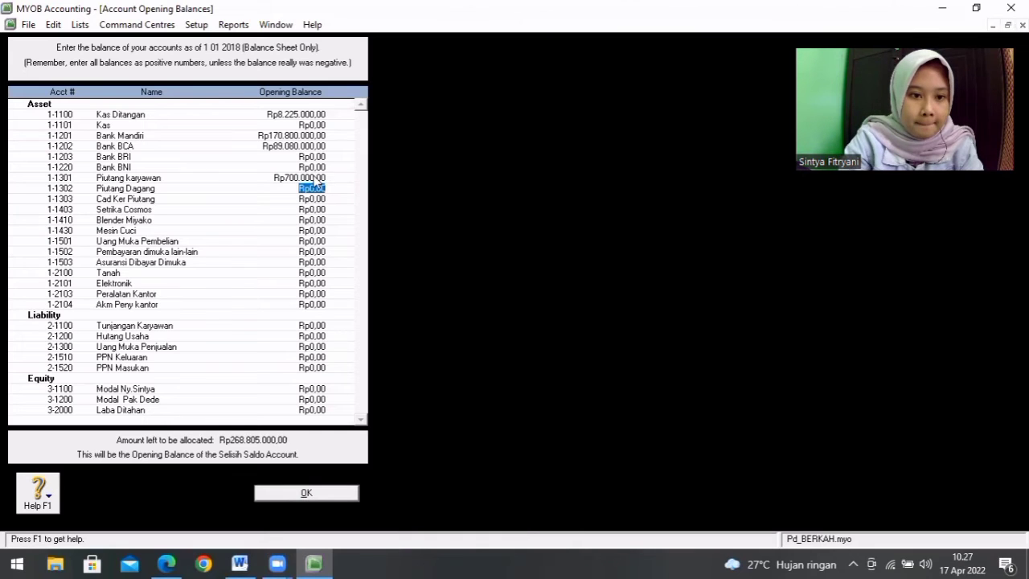
Step: Check the Word table and enter an opening balance of Rp248.700.000,00 for account 1-1302 Piutang Dagang in MYOB
click(240, 563)
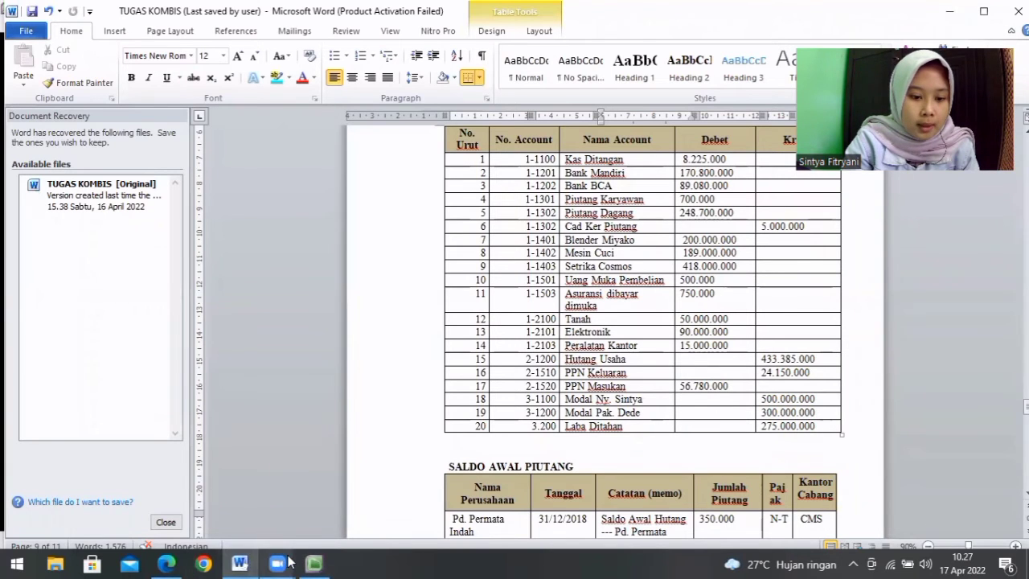
click(312, 564)
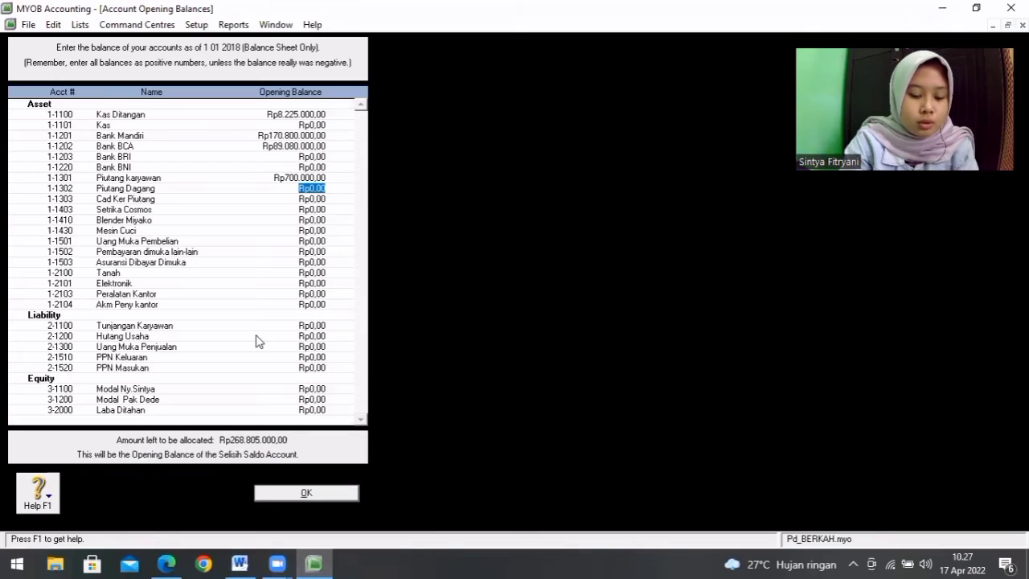
text(4)
text(487)
text(00000)
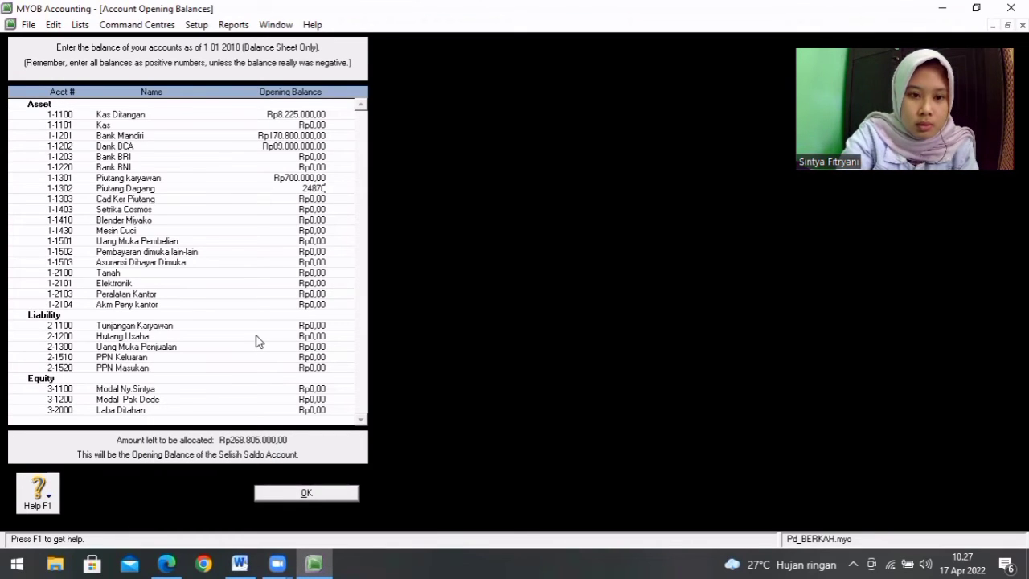
key(Tab)
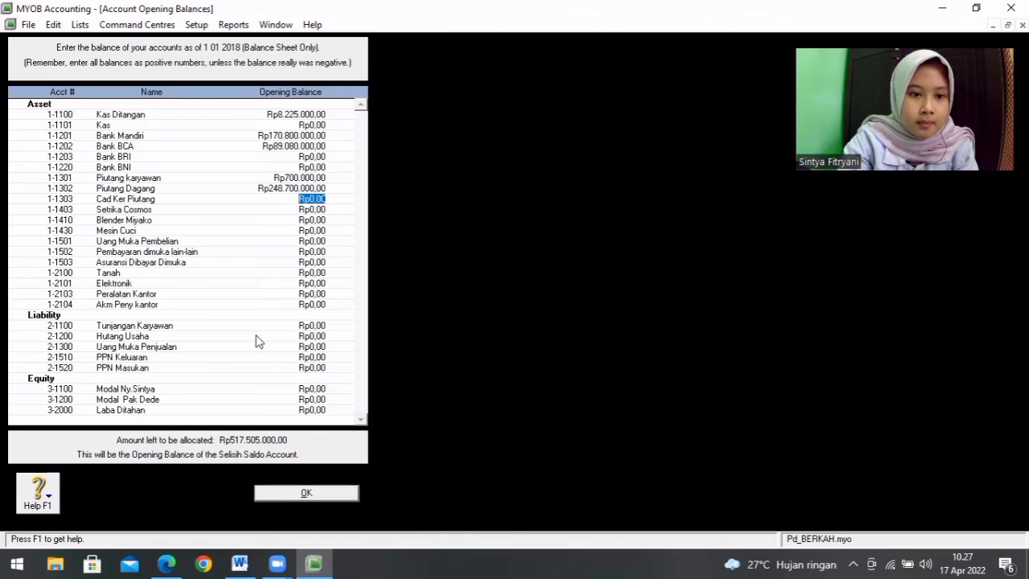
Step: Consult the Word table and set the opening balance of account 1-1303 Cad Ker Piutang to Rp5.000.000,00 in MYOB
click(239, 563)
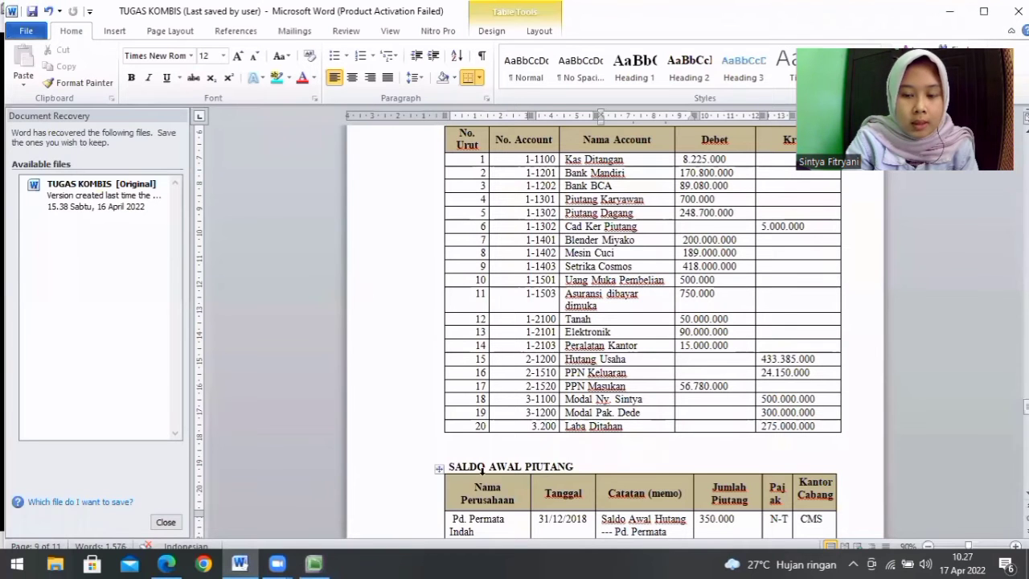
click(320, 562)
text(5.)
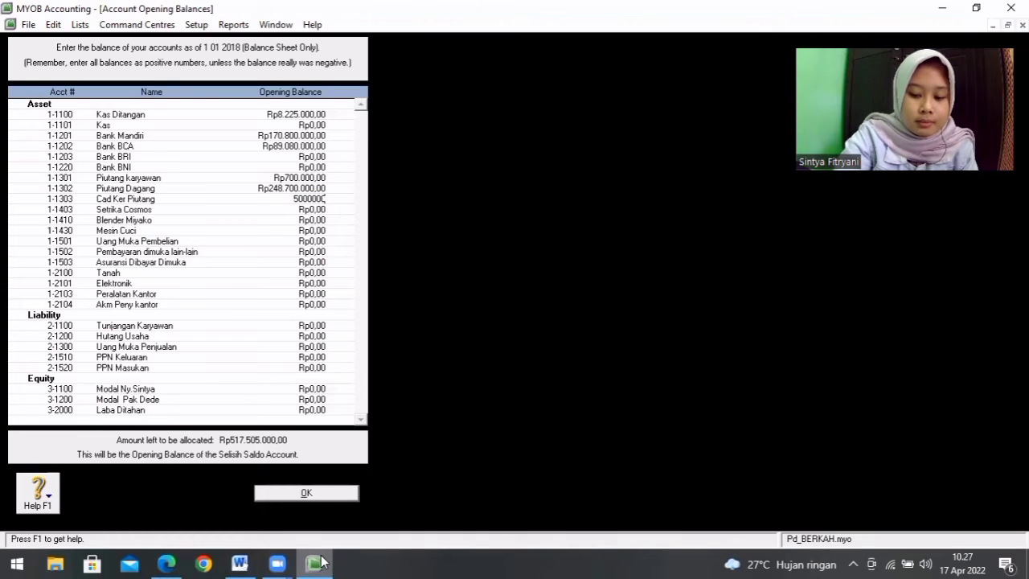
text(000.000)
key(Tab)
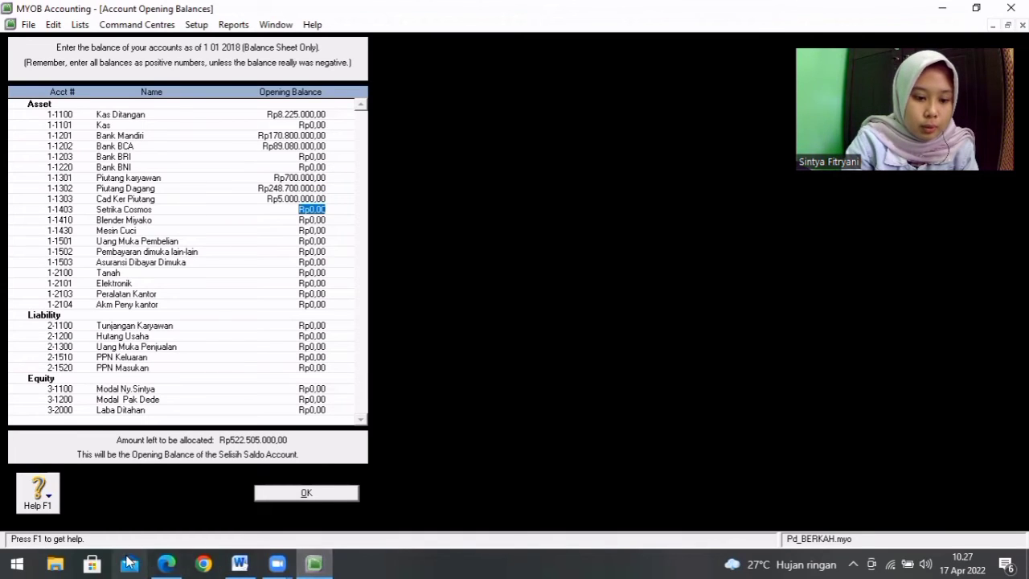
Step: Look up Setrika Cosmos in the Word table and enter Rp418.000.000,00 as its opening balance in MYOB
click(239, 562)
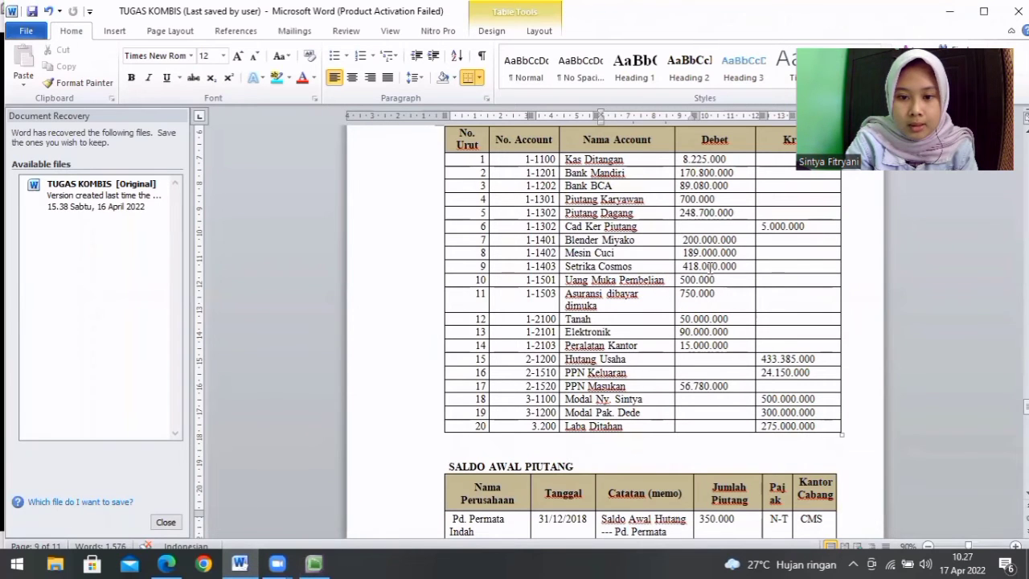
click(315, 563)
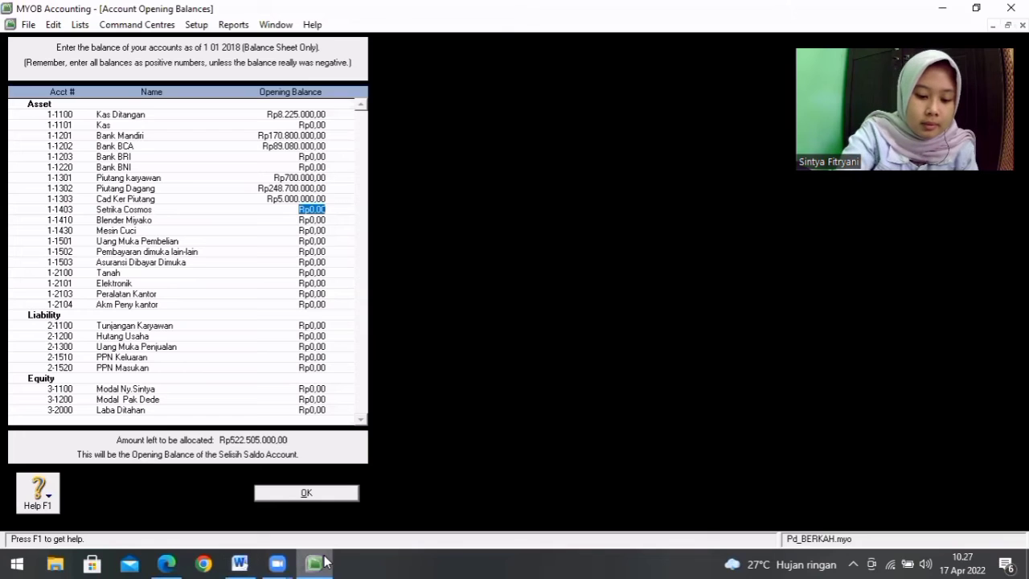
text(4)
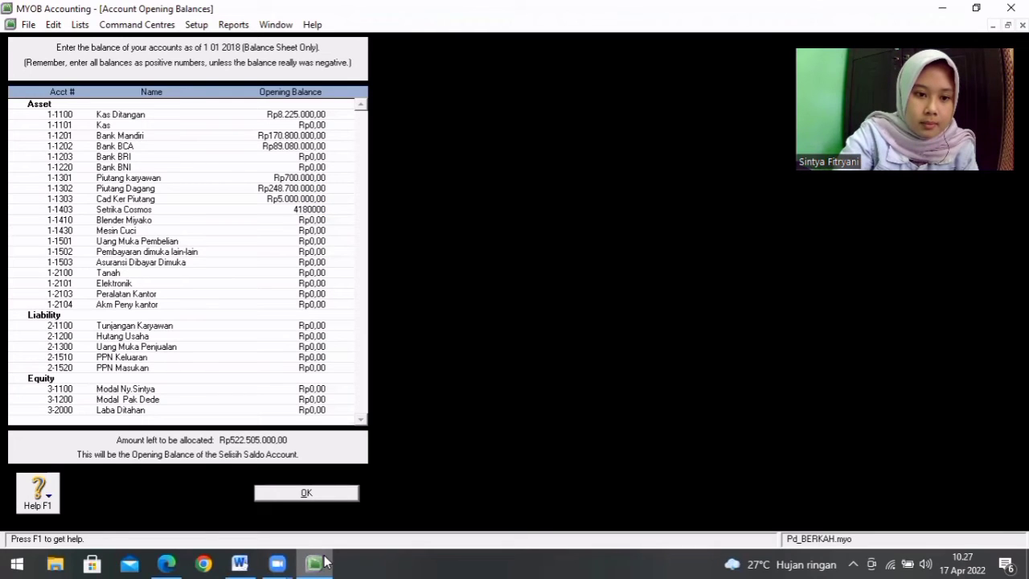
text(18.000.000)
key(Tab)
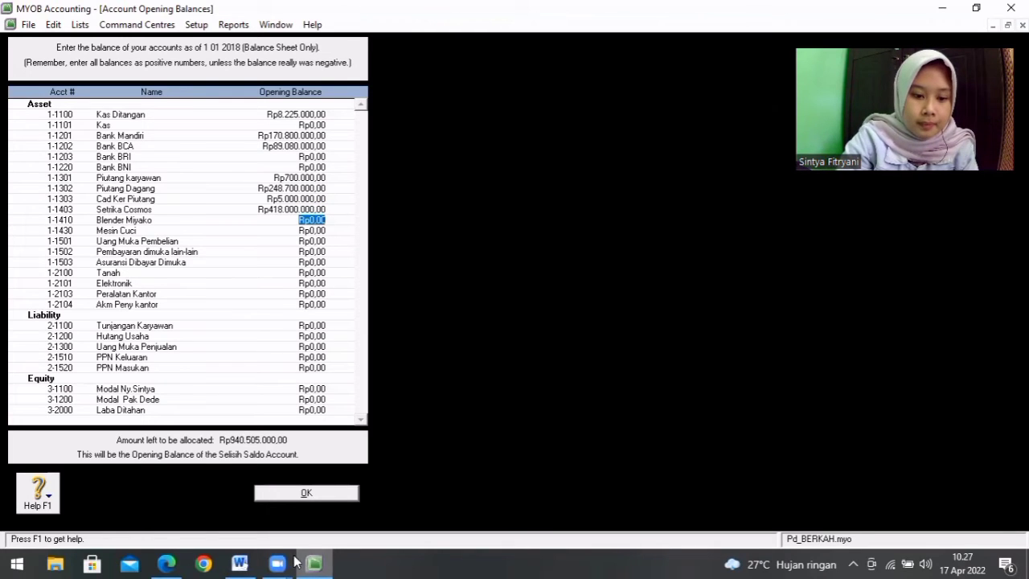
Step: Check the Word table and enter opening balances of Rp200.000.000,00 for Blender Miyako and Rp189.000.000,00 for Mesin Cuci in MYOB
click(240, 563)
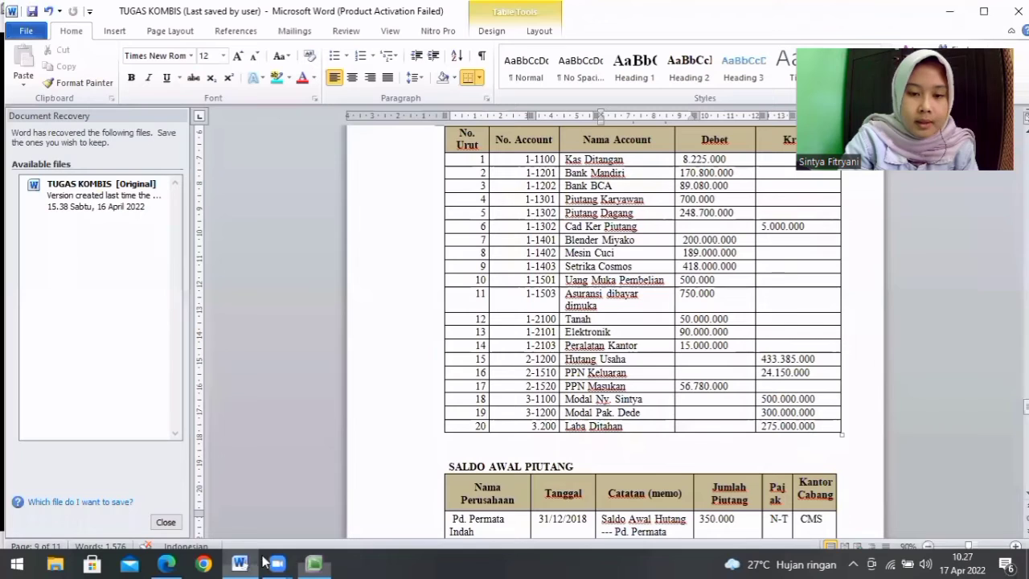
click(315, 563)
text(200)
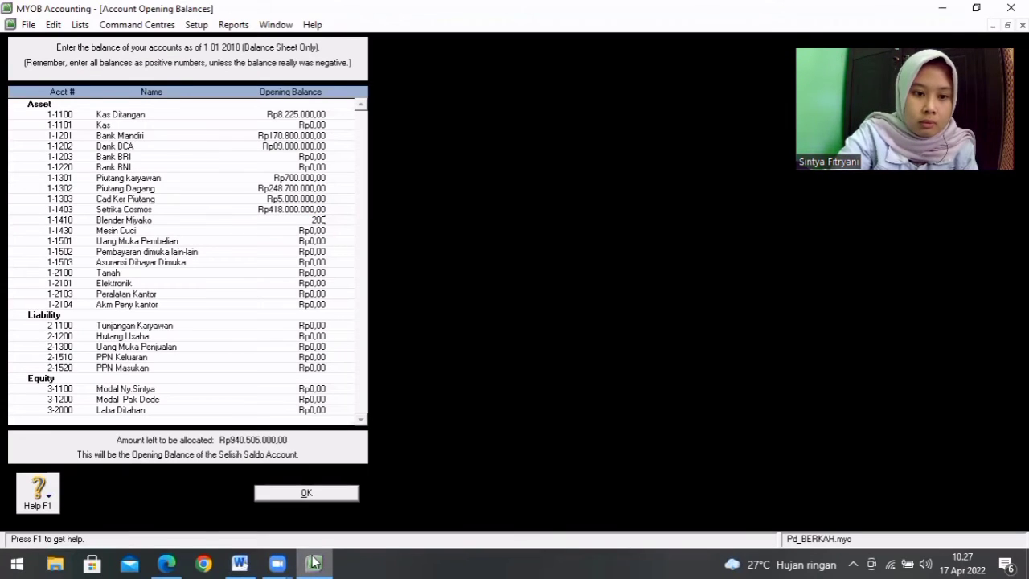
text(.000.000)
key(Tab)
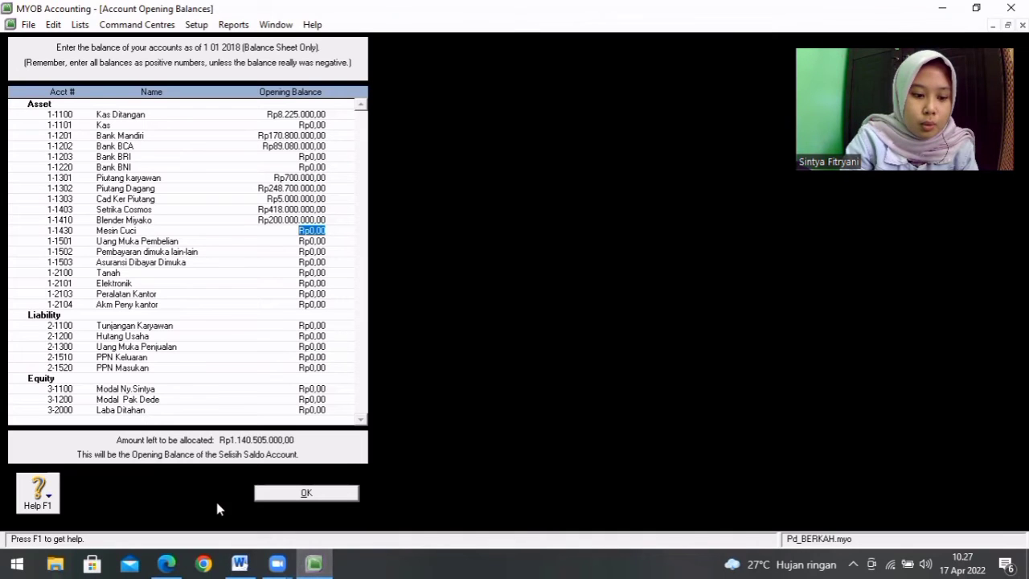
text(1)
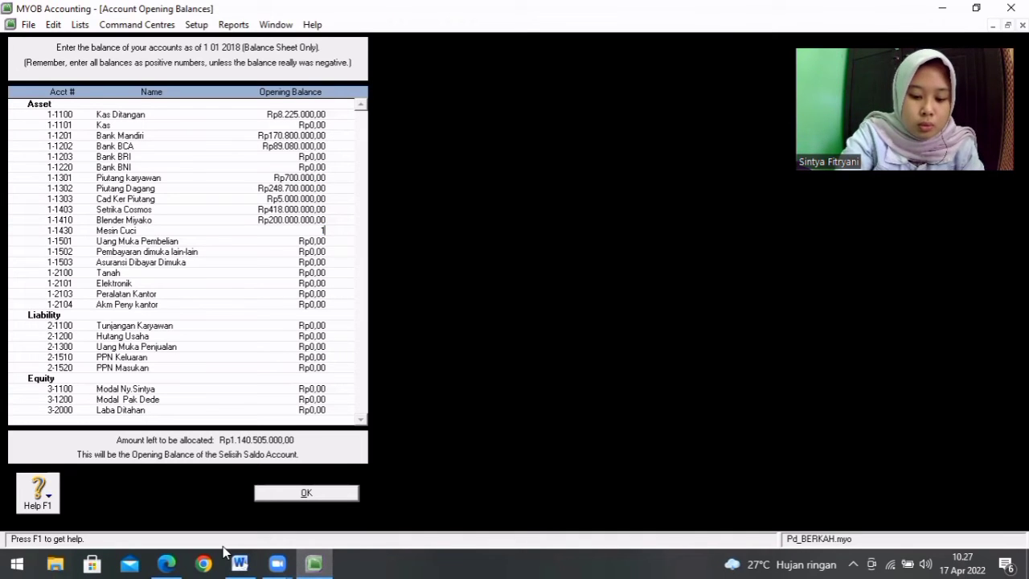
text(89.000.000)
key(Tab)
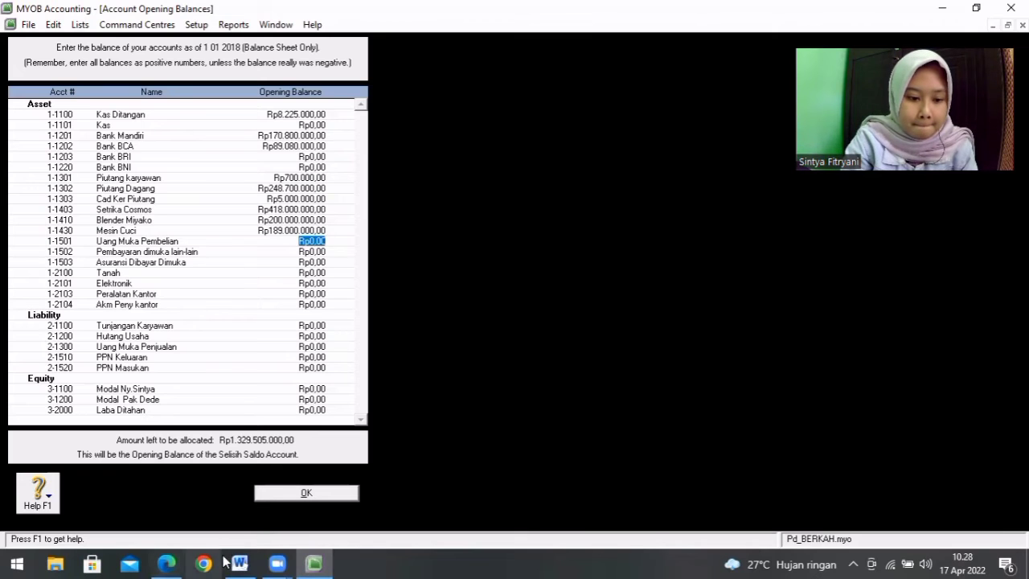
Step: Consult the Word table and enter an opening balance of Rp500.000,00 for account 1-1501 Uang Muka Pembelian in MYOB
click(240, 564)
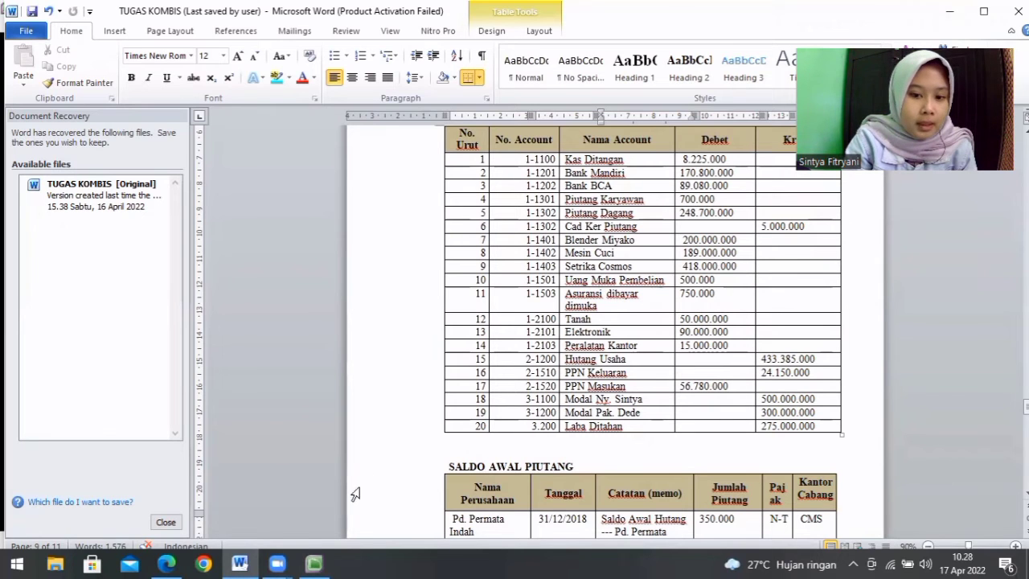
click(314, 563)
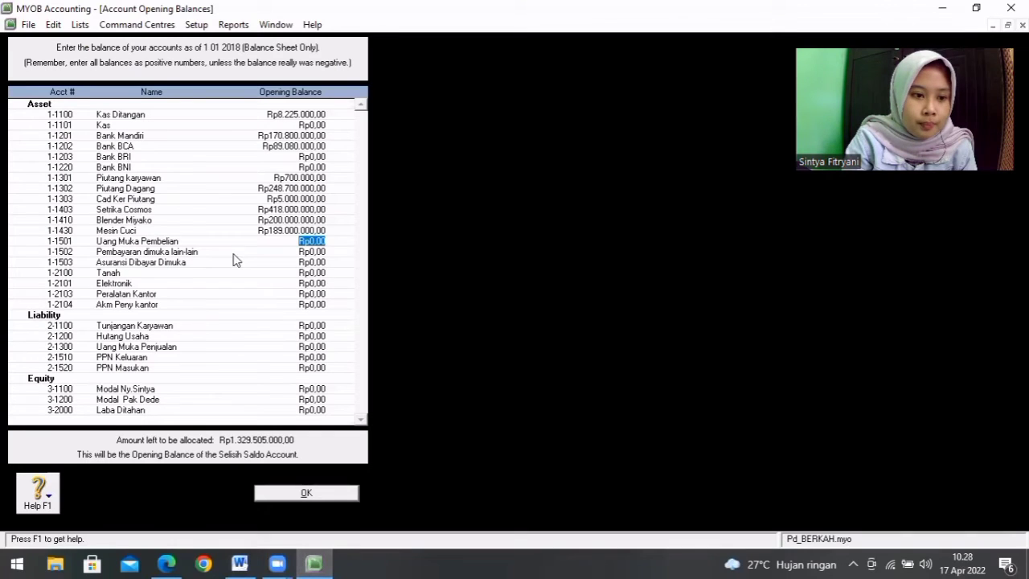
text(5)
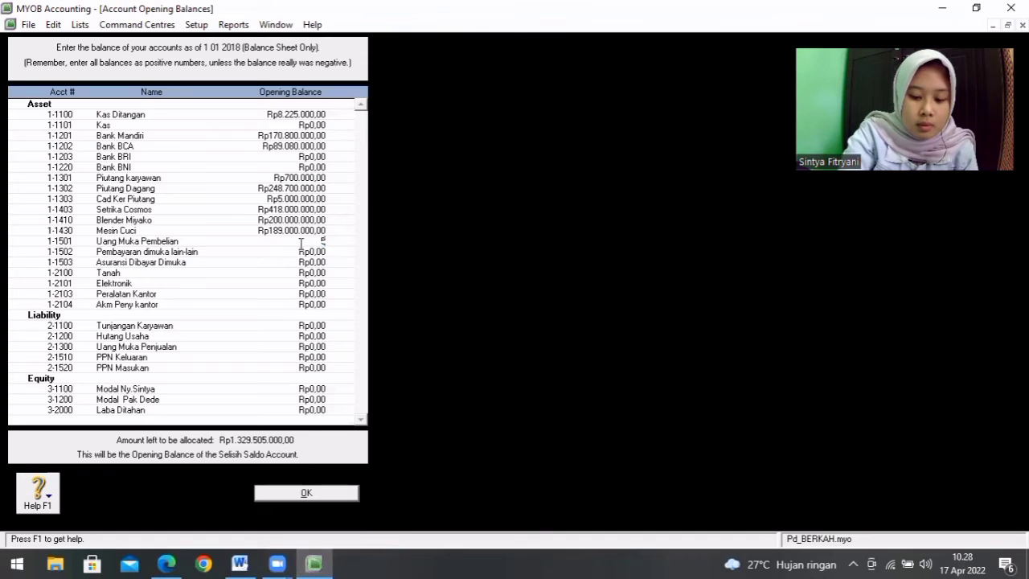
text(00.000)
key(Tab)
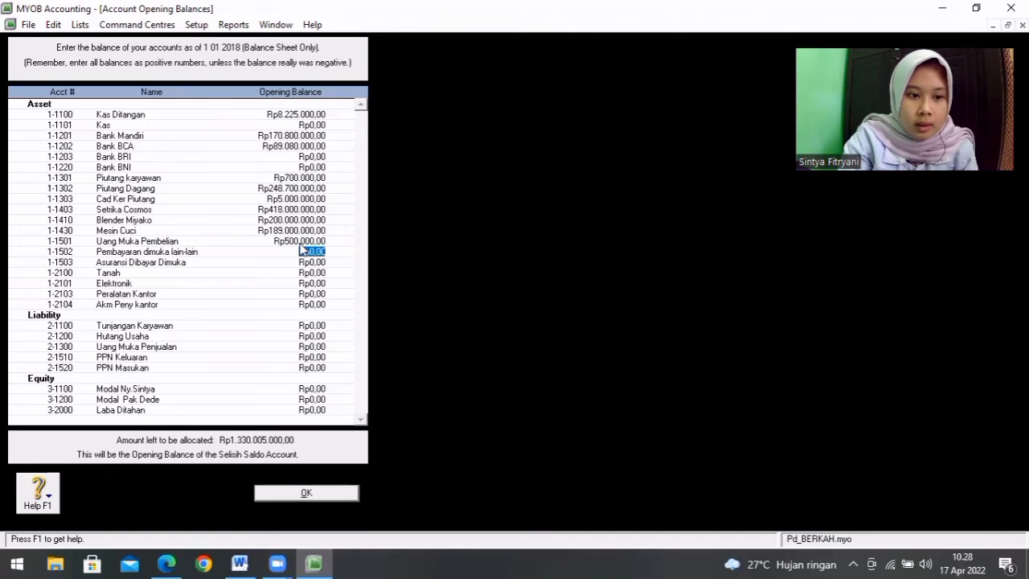
Step: Check the Word table, skip Pembayaran dimuka lain-lain and set the opening balance of 1-1503 Asuransi Dibayar Dimuka to Rp750.000,00 in MYOB
click(233, 563)
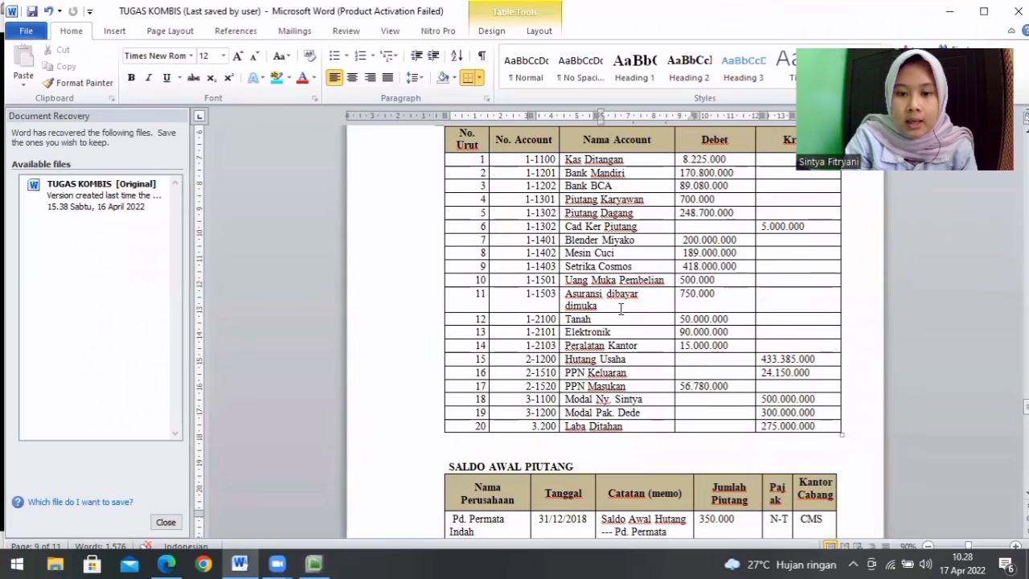
click(314, 563)
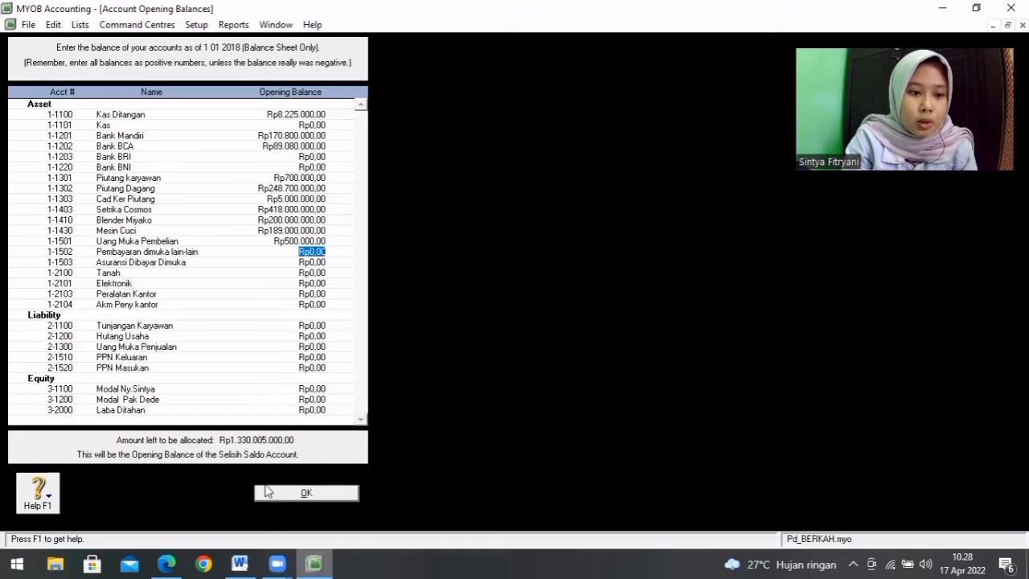
click(319, 263)
text(35)
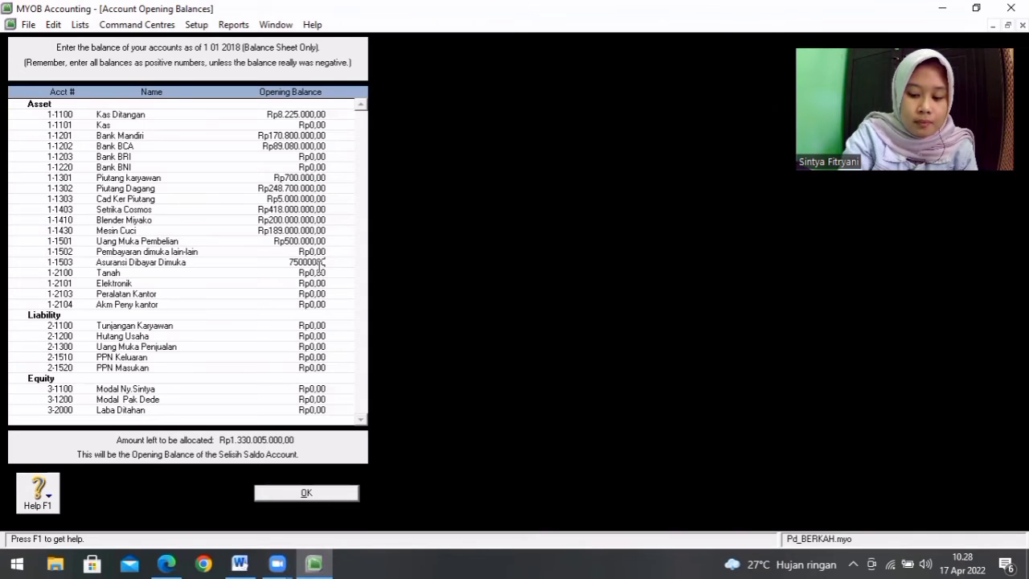
click(319, 273)
click(316, 262)
key(BackSpace)
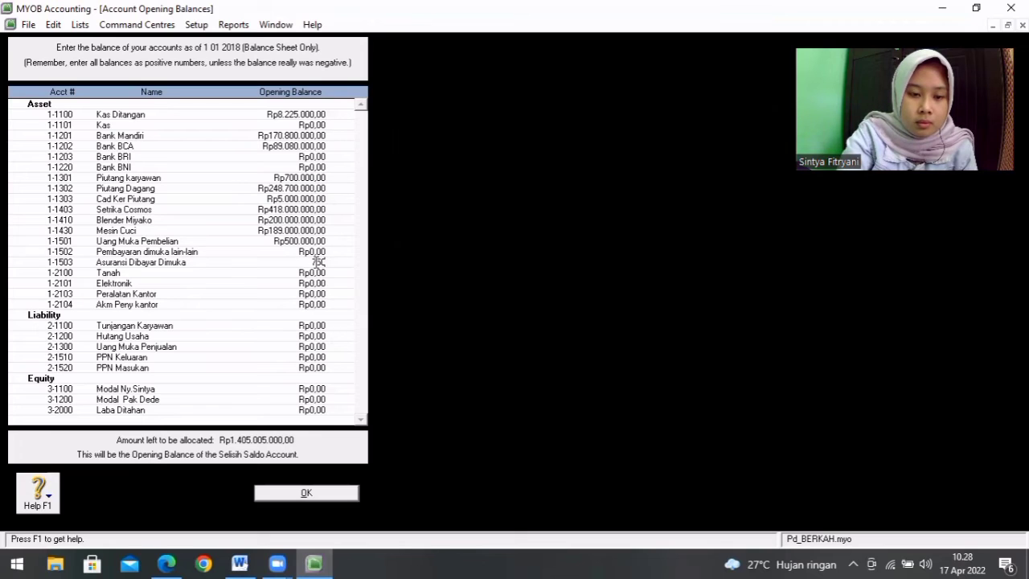
text(750000000)
key(Tab)
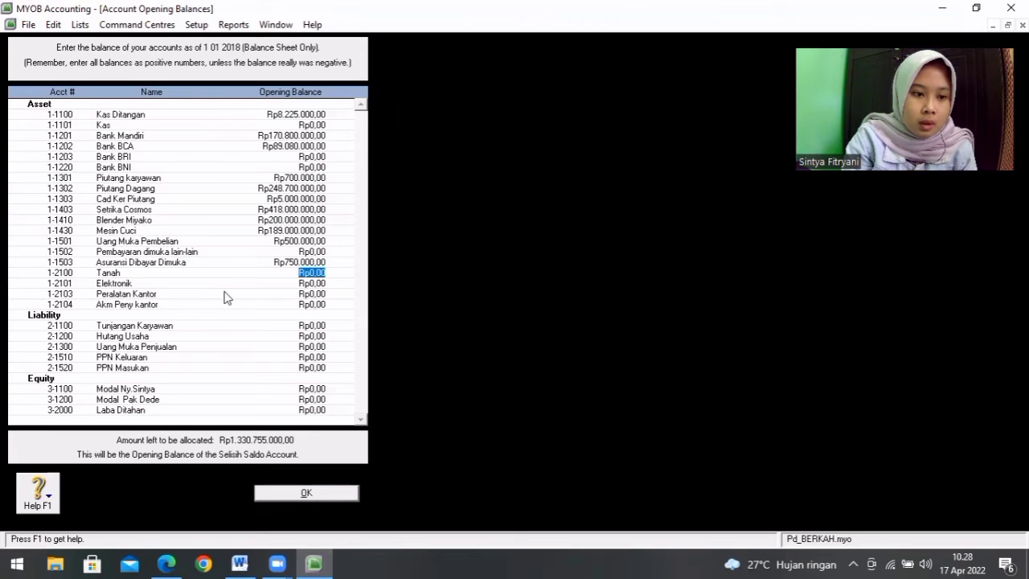
Step: Look up Tanah in the Word table and enter Rp50.000.000,00 as the opening balance of account 1-2100 in MYOB
click(240, 563)
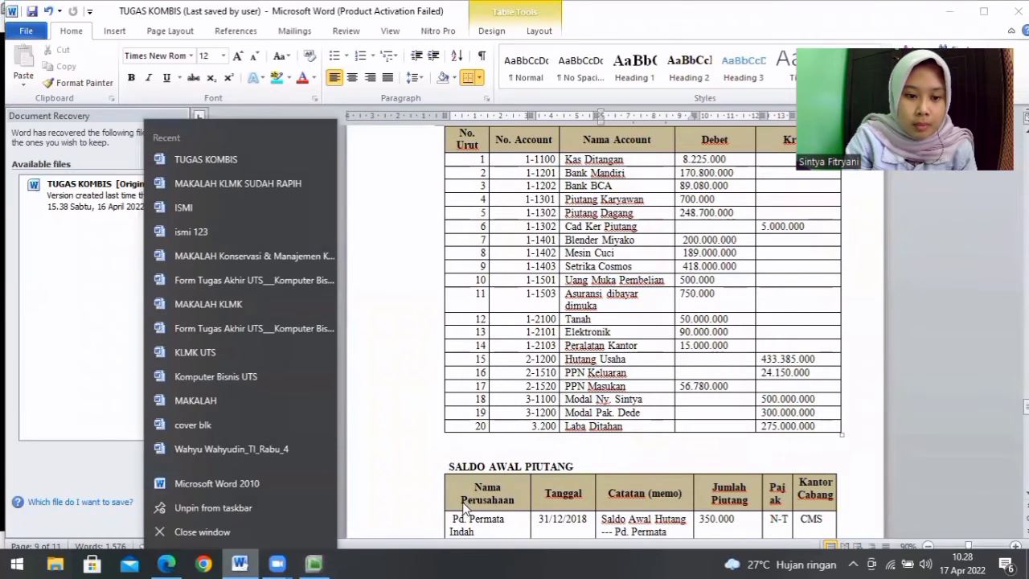
click(394, 402)
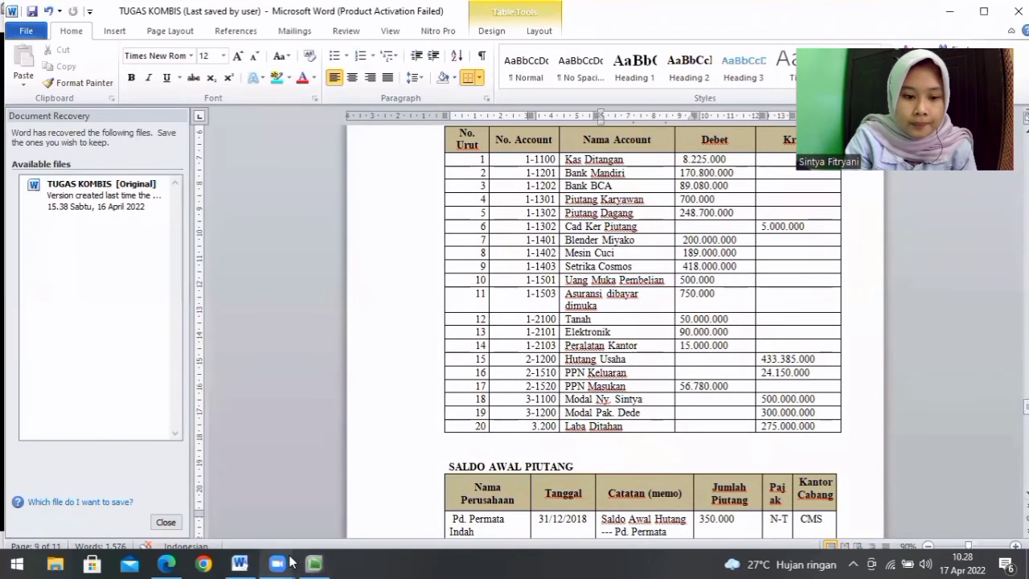
click(315, 562)
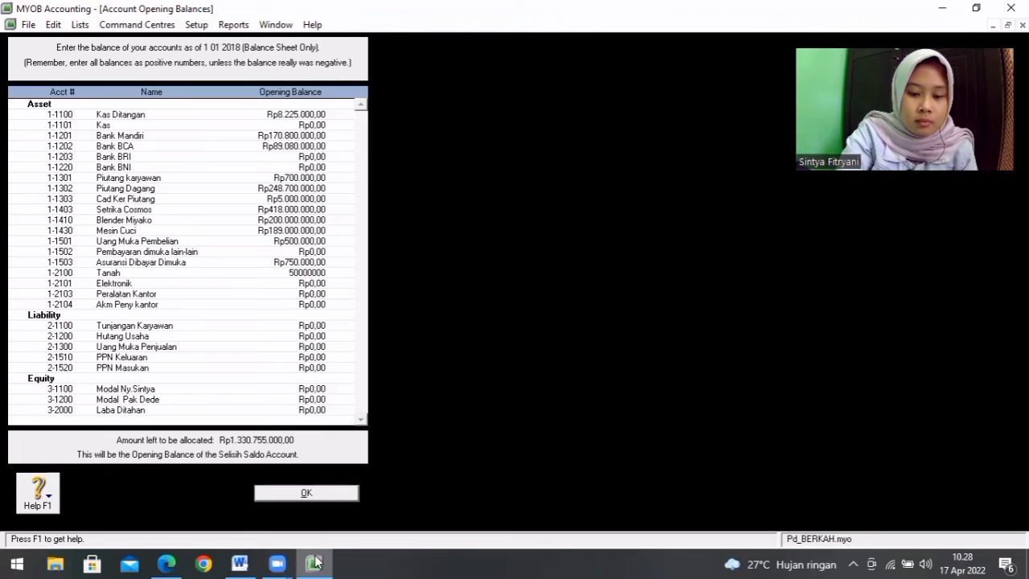
key(Tab)
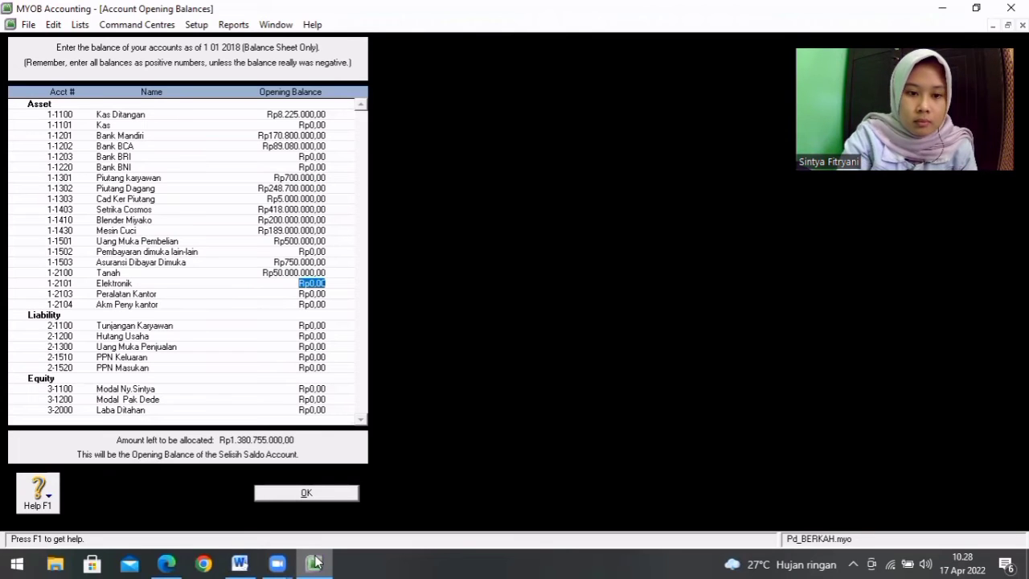
Step: Check the Word table and enter an opening balance of Rp90.000.000,00 for account 1-2101 Elektronik in MYOB
click(250, 563)
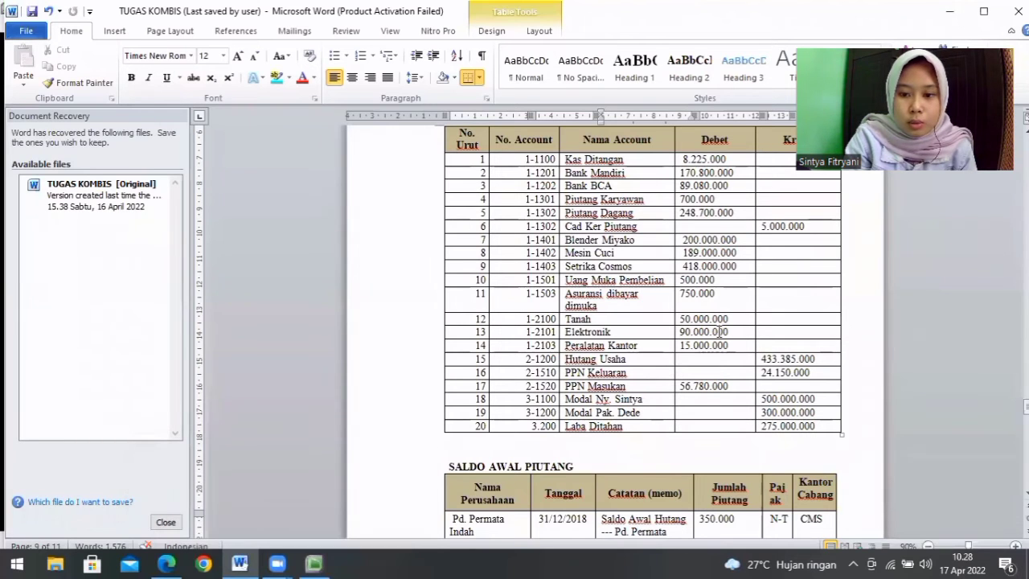
click(302, 562)
text(5)
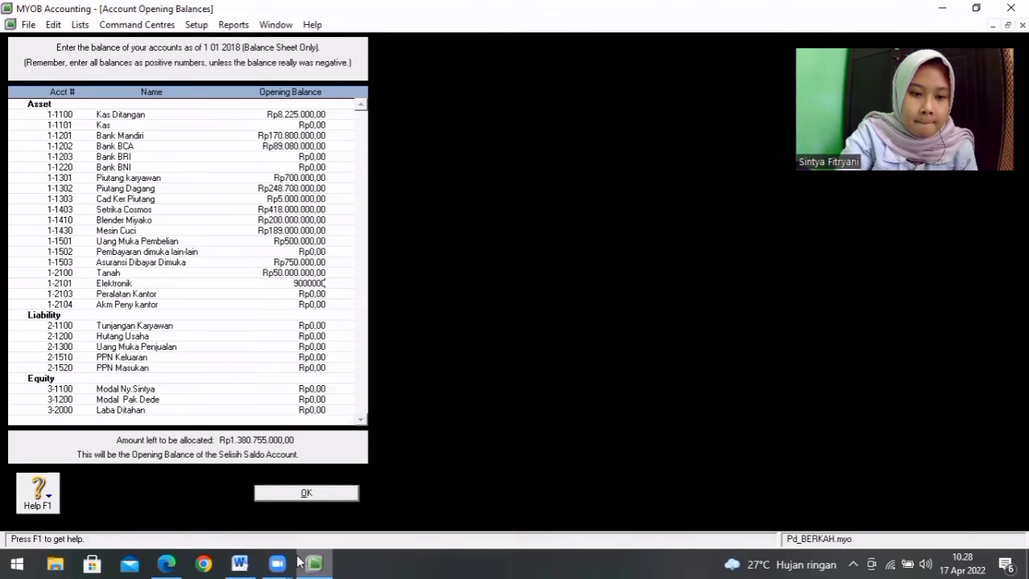
text(0.000.000)
key(Tab)
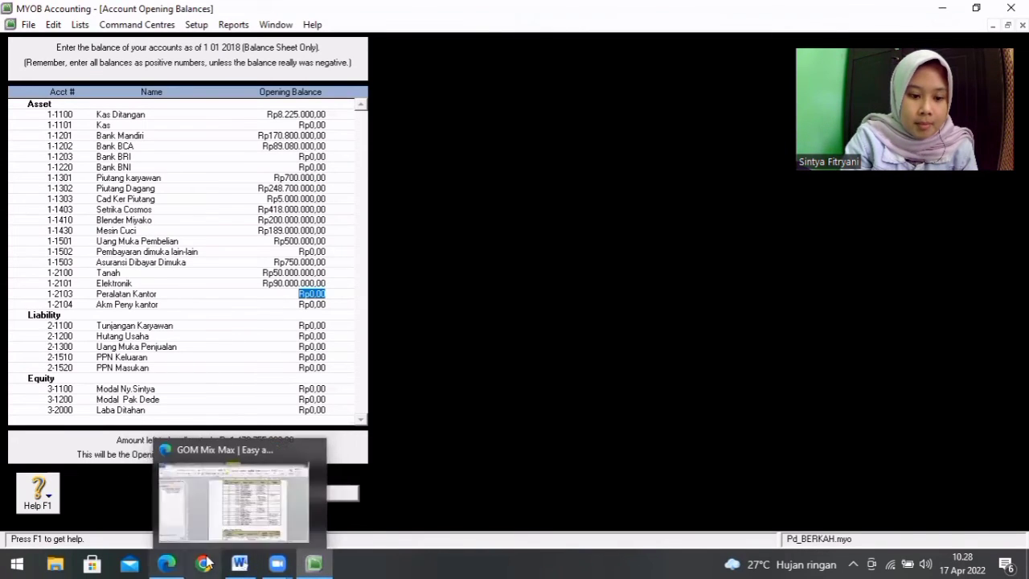
Step: Consult the Word table and set the opening balance of account 1-2103 Peralatan Kantor to Rp15.000.000,00 in MYOB
click(240, 563)
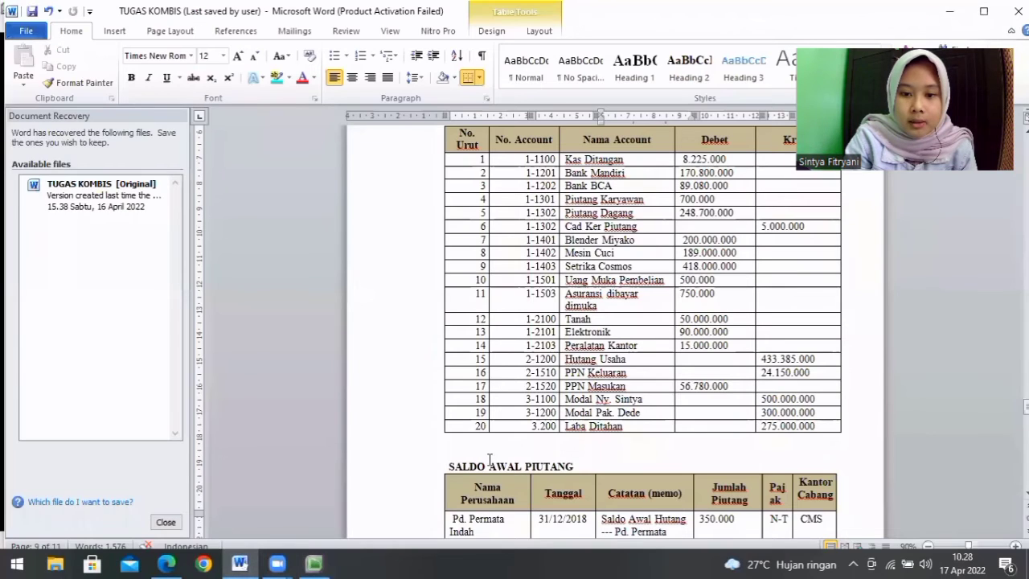
click(317, 563)
text(1500000)
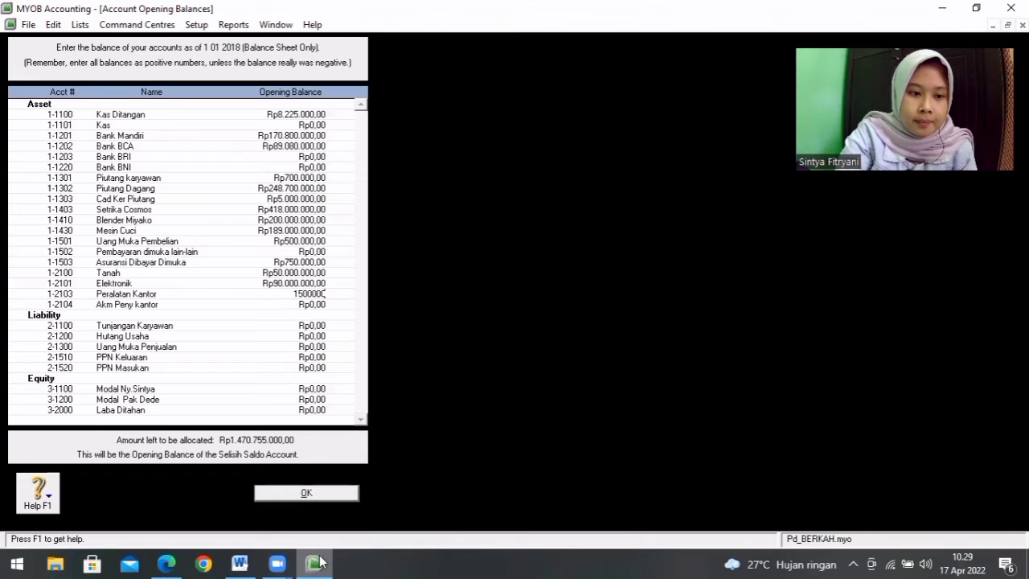
text(5.000.000)
key(Tab)
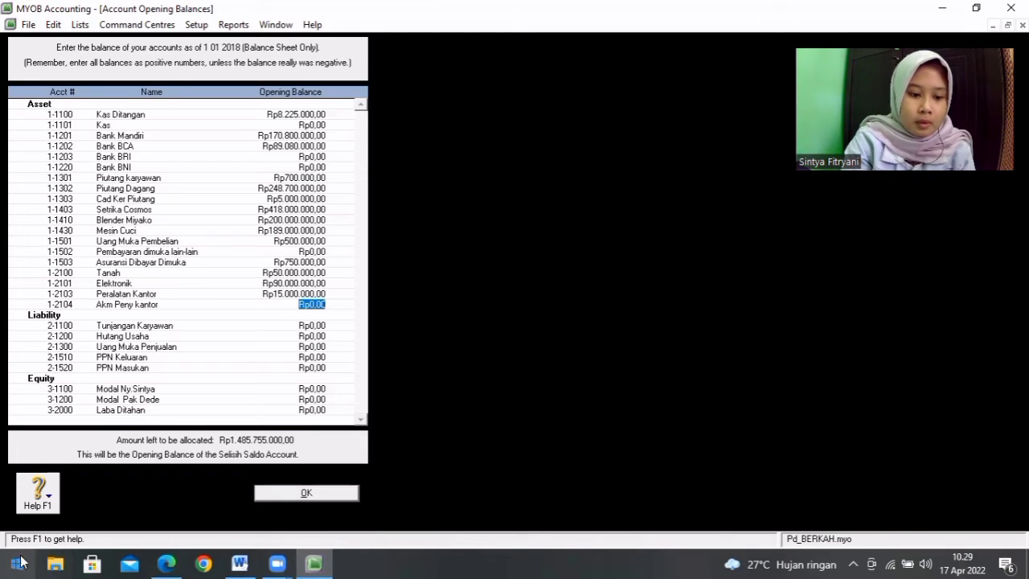
Step: Look up Hutang Usaha in the Word table and enter Rp433.385.000,00 as the opening balance of account 2-1200 in MYOB
click(240, 563)
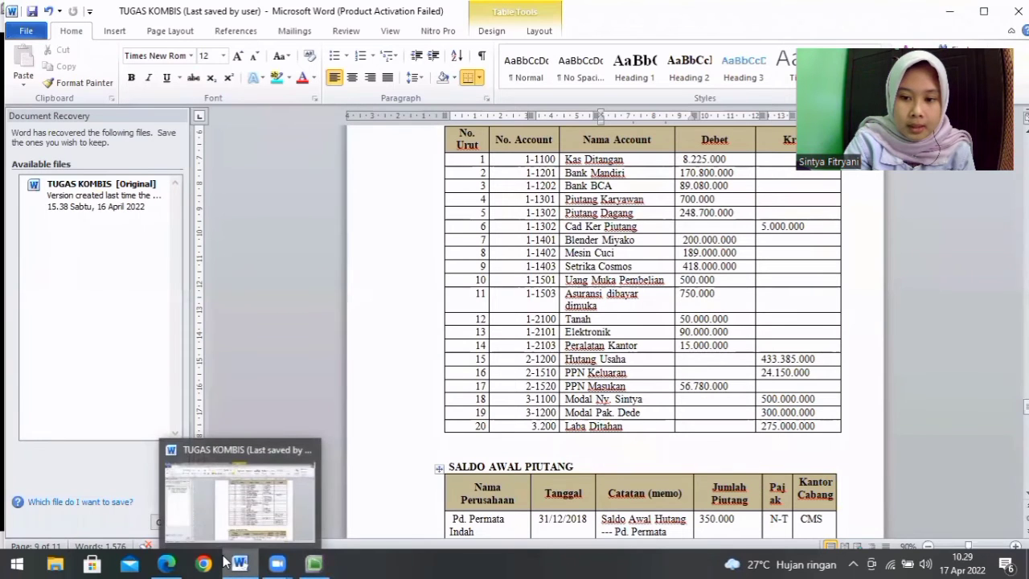
click(318, 563)
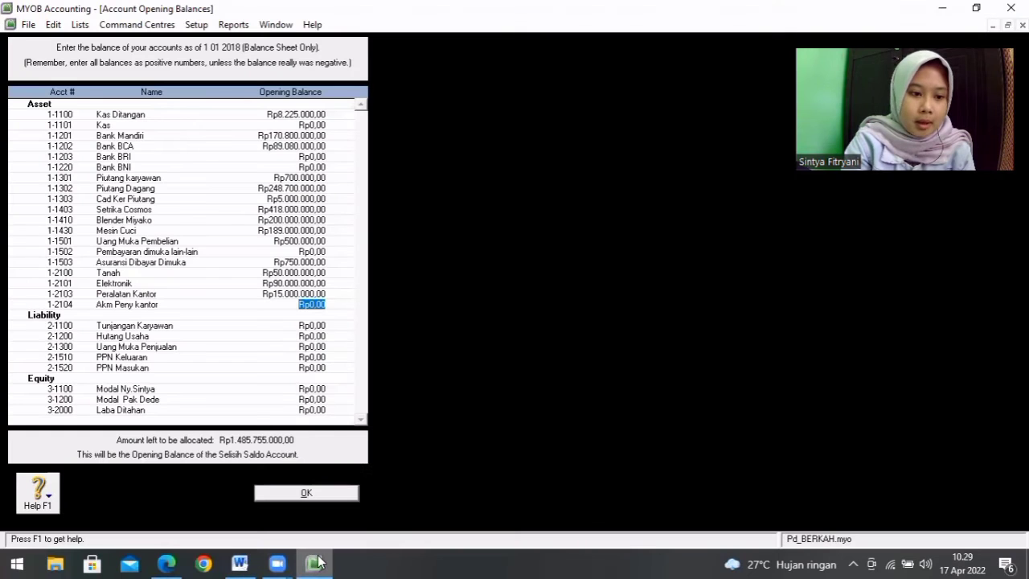
click(320, 336)
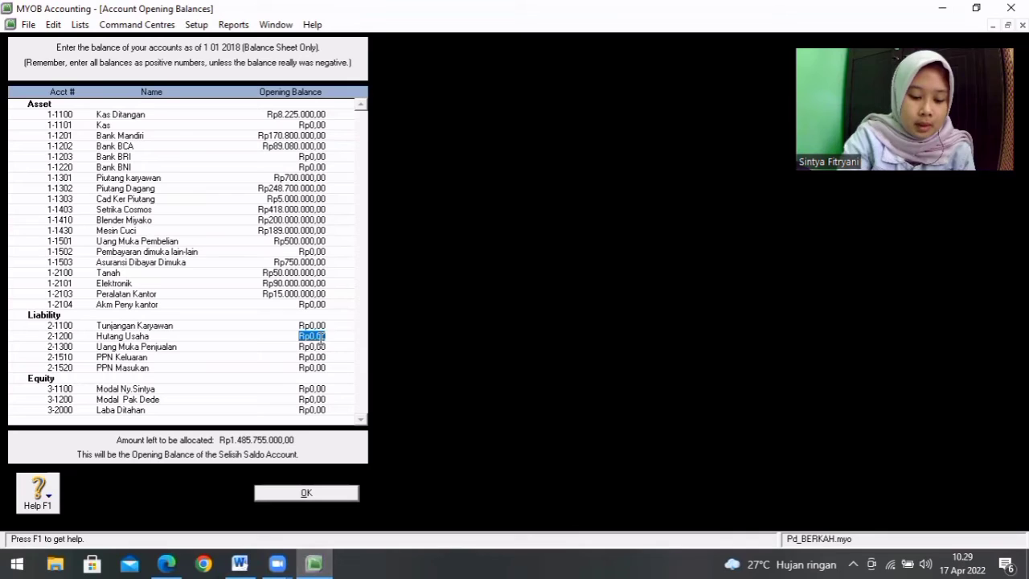
key(BackSpace)
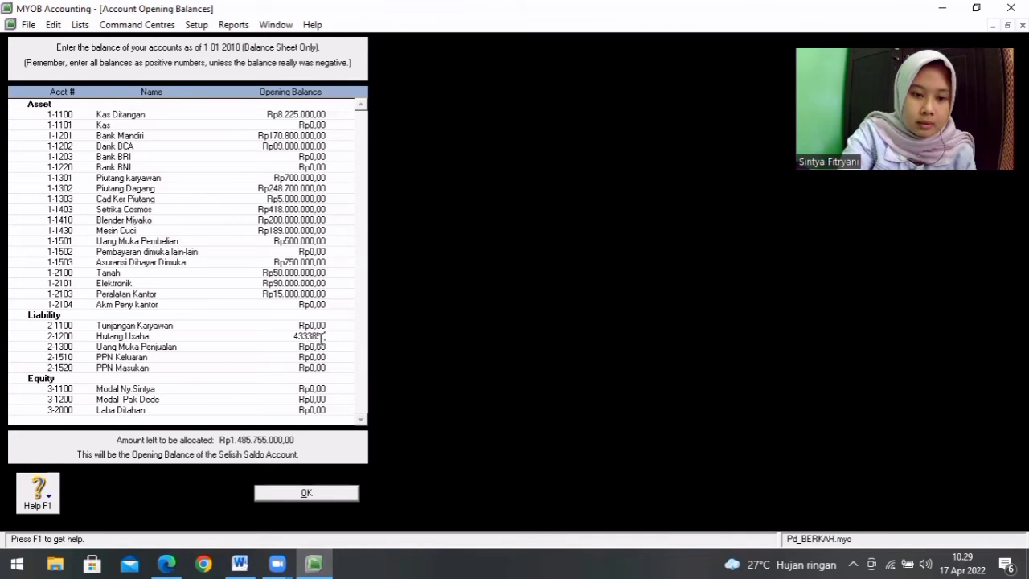
text(433385000)
key(Tab)
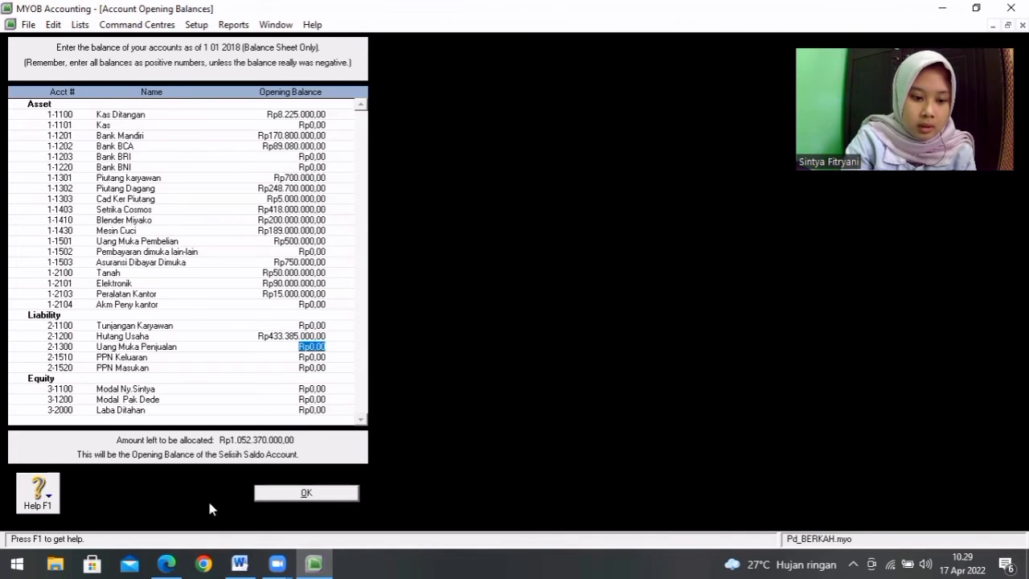
Step: Check the Word table and set the opening balance of 2-1510 PPN Keluaran to Rp24.150.000,00 in MYOB
click(240, 564)
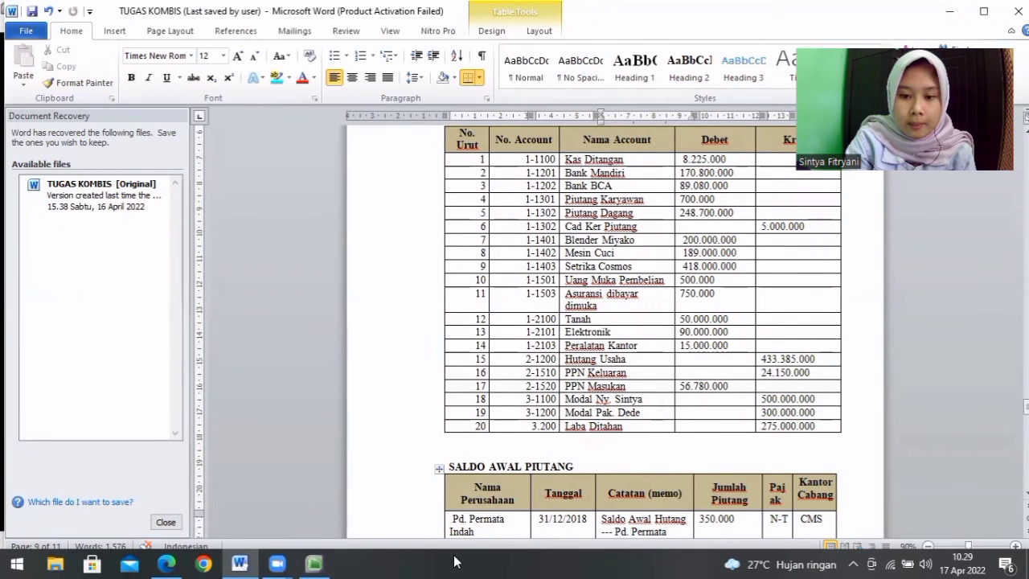
click(315, 563)
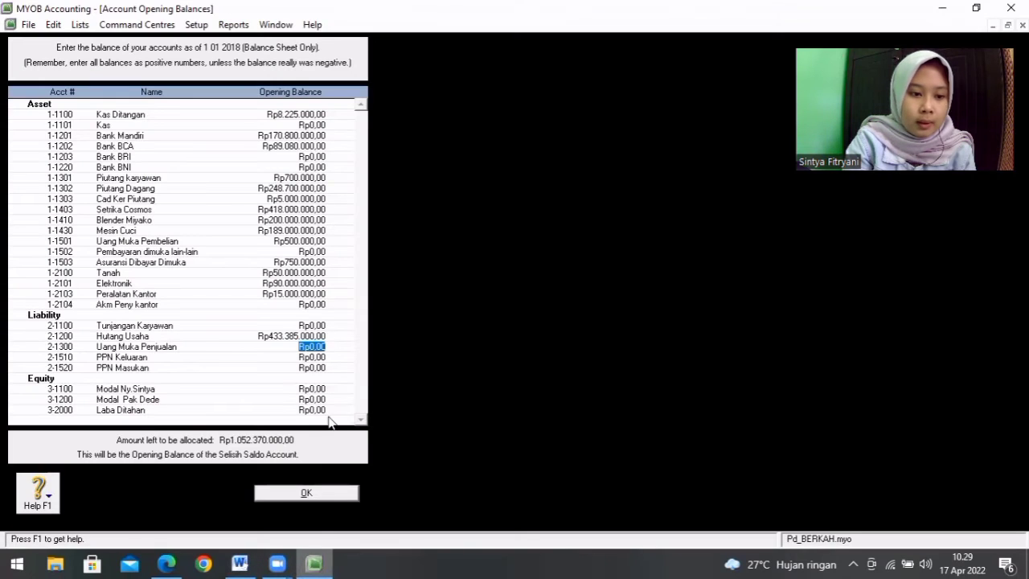
click(317, 357)
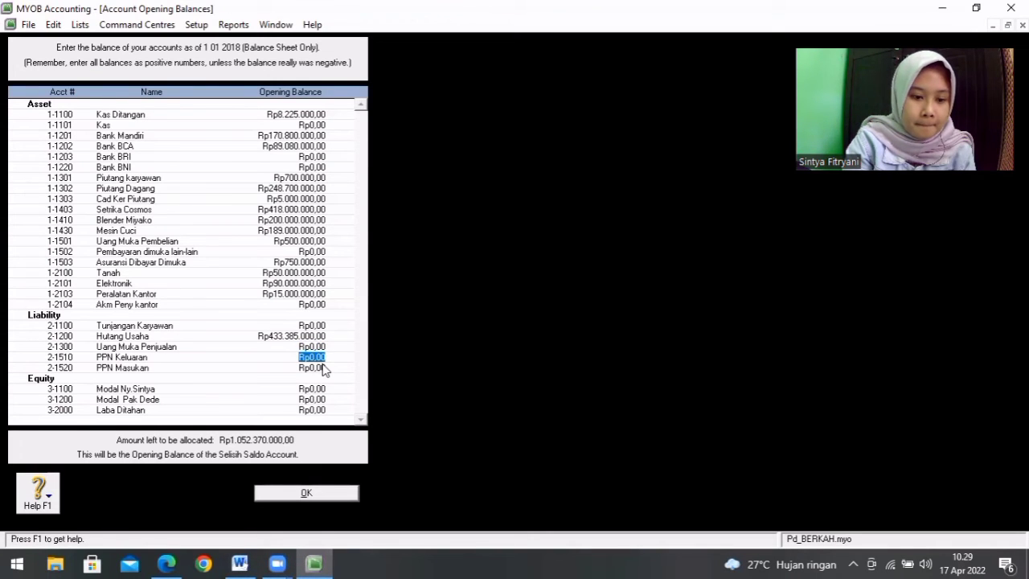
text(415)
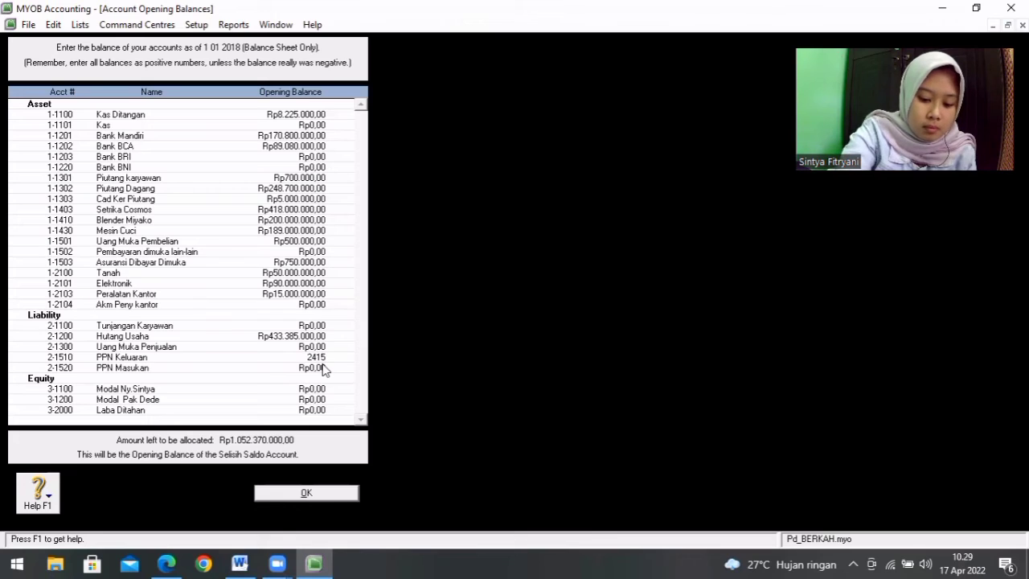
text(4150000)
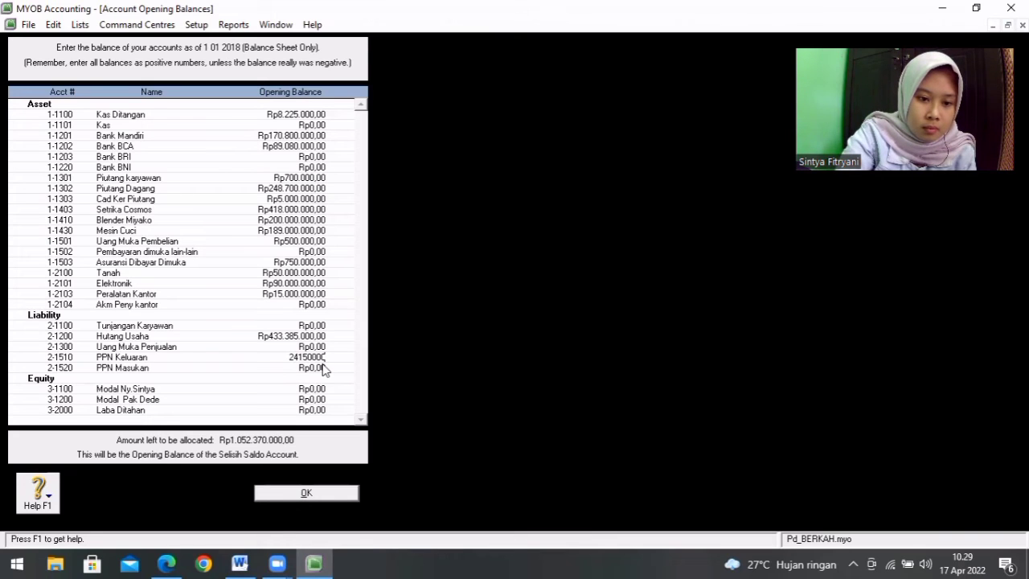
click(322, 367)
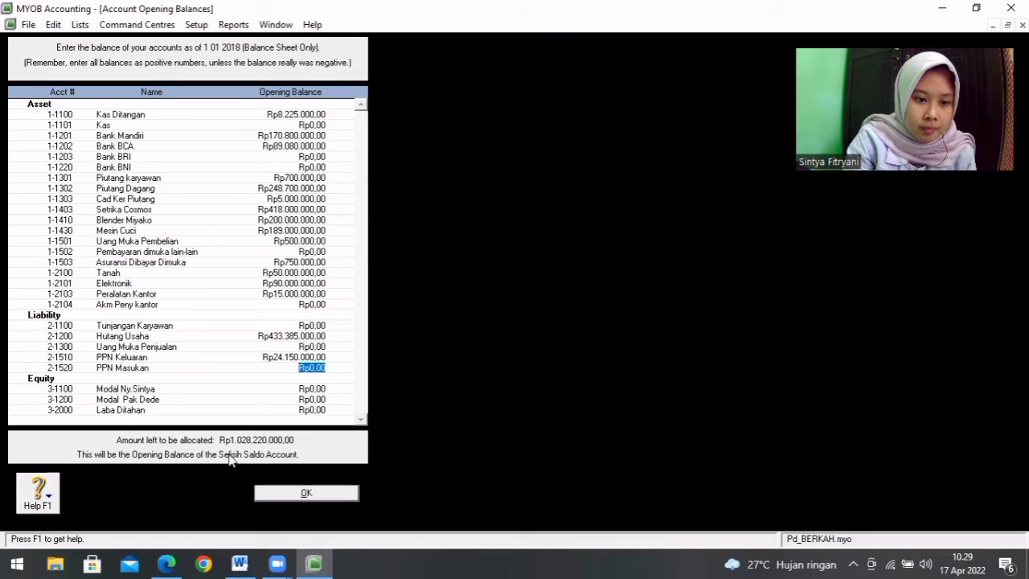
Step: Consult the Word table and enter an opening balance of Rp56.780.000,00 for account 2-1520 PPN Masukan in MYOB
click(239, 564)
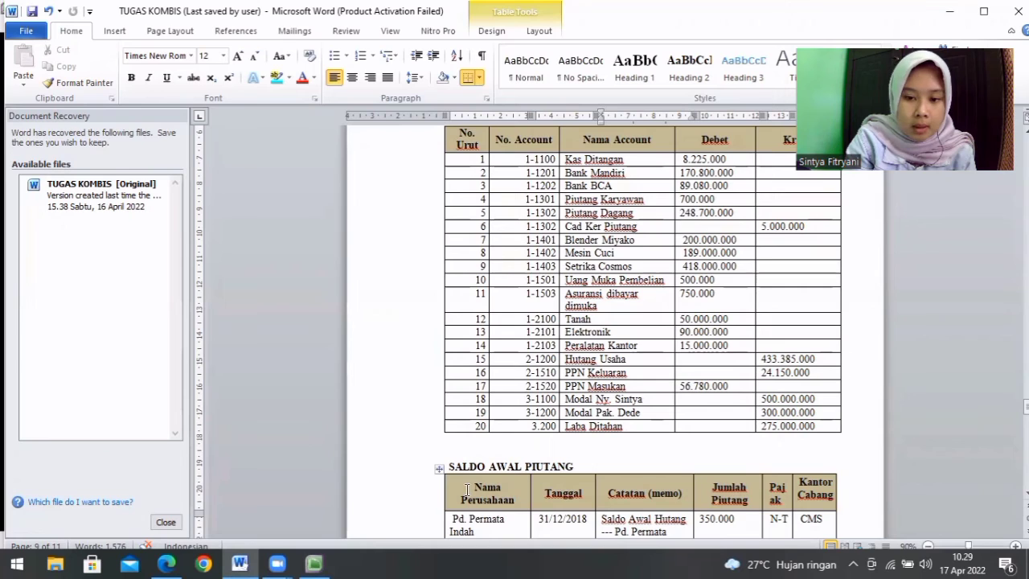
click(314, 564)
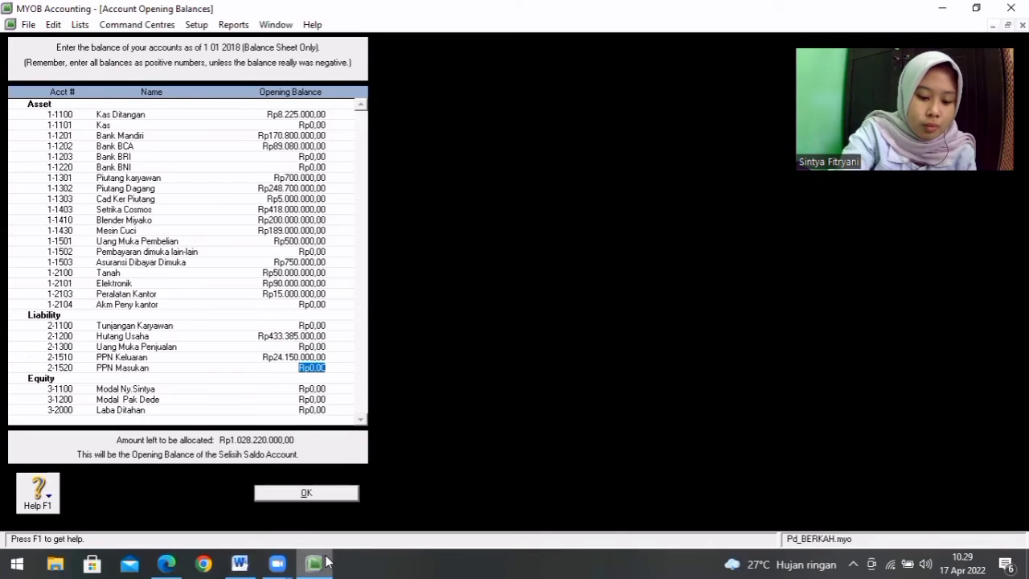
text(56.)
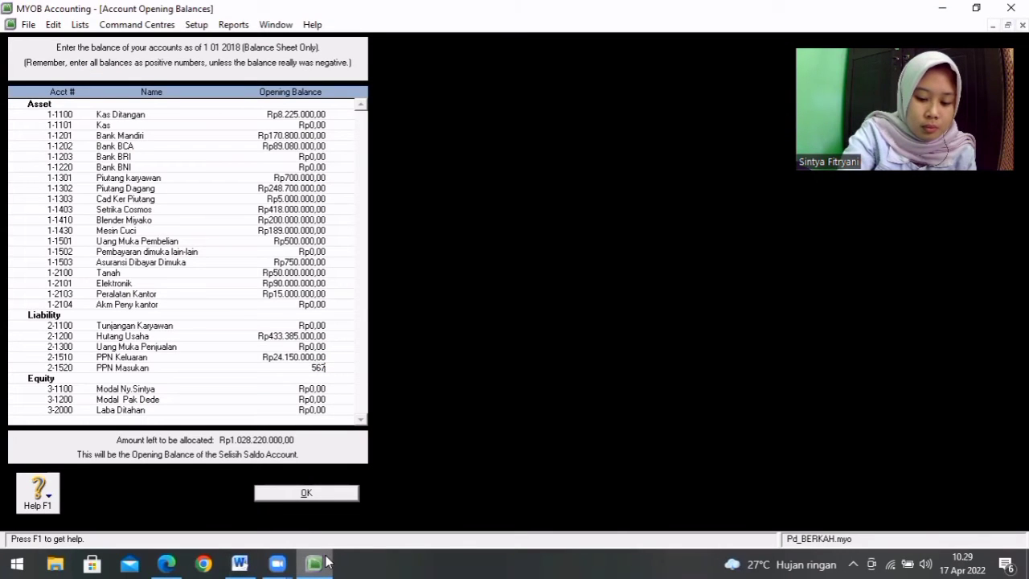
text(780.000)
key(Tab)
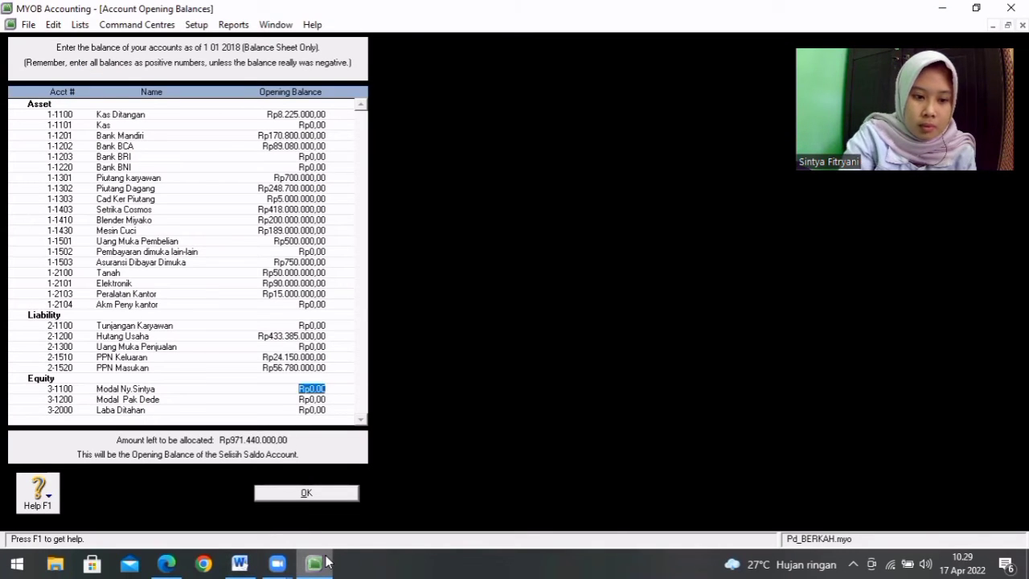
Step: Check the Word table and enter Rp500.000.000,00 as the opening balance of capital account 3-1100 in MYOB
click(239, 563)
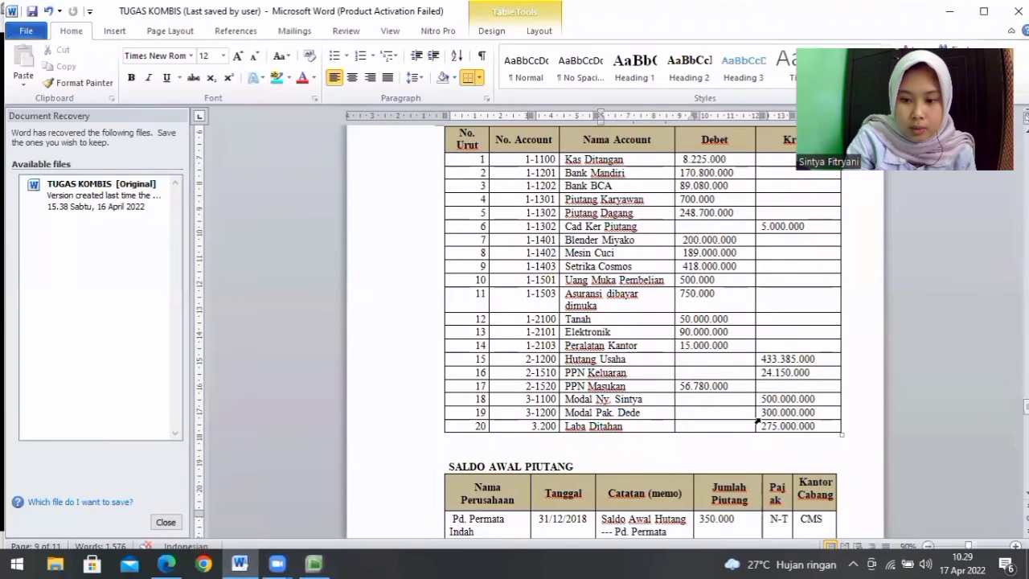
click(313, 563)
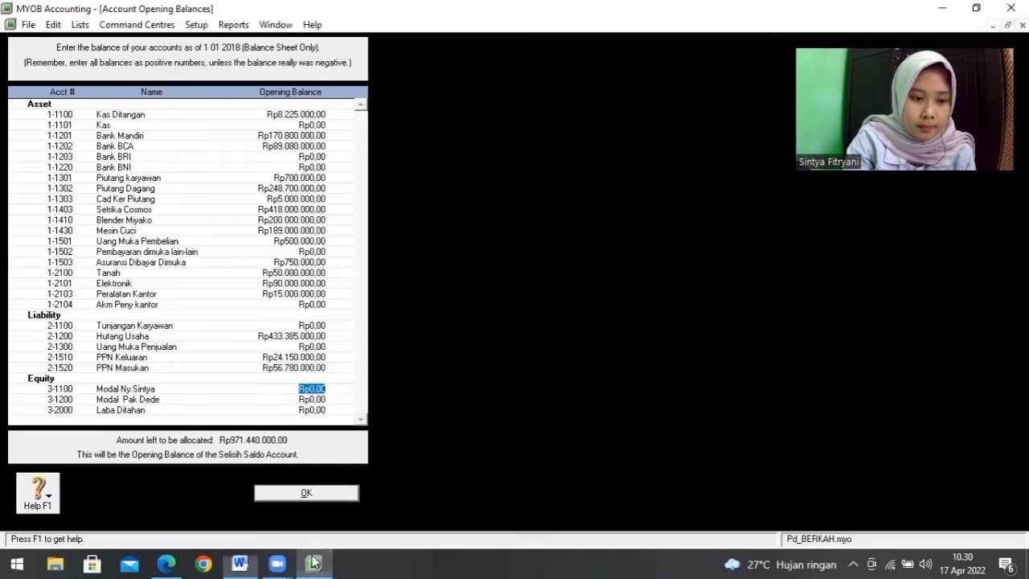
text(50000000)
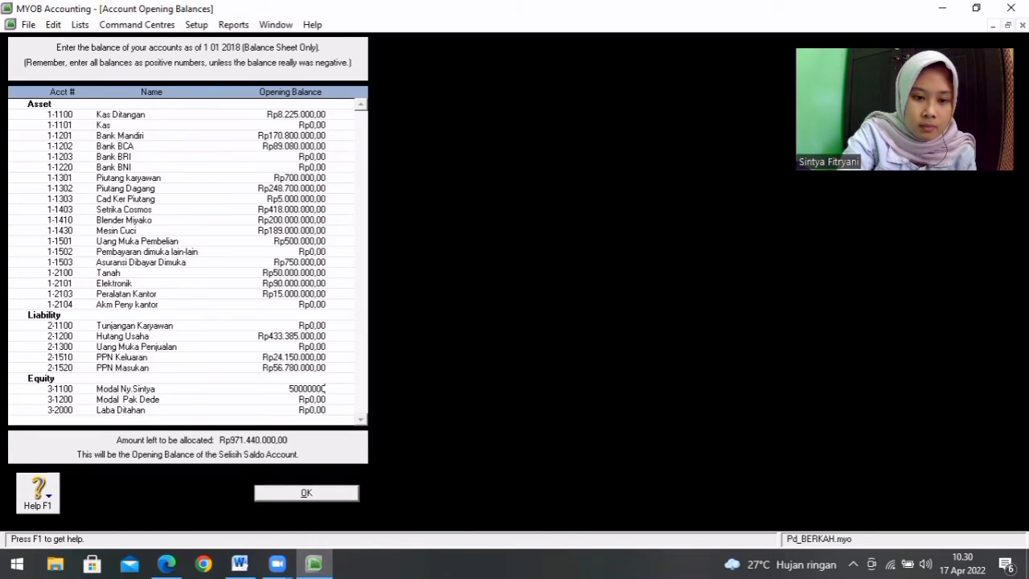
key(Tab)
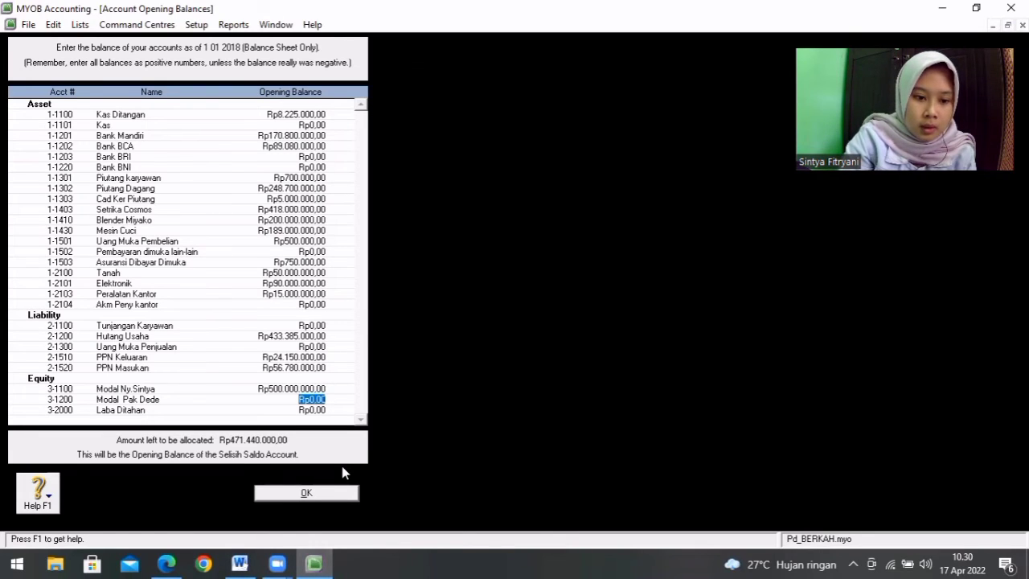
Step: Consult the Word table and set the opening balance of capital account 3-1200 to Rp300.000.000,00 in MYOB
click(242, 560)
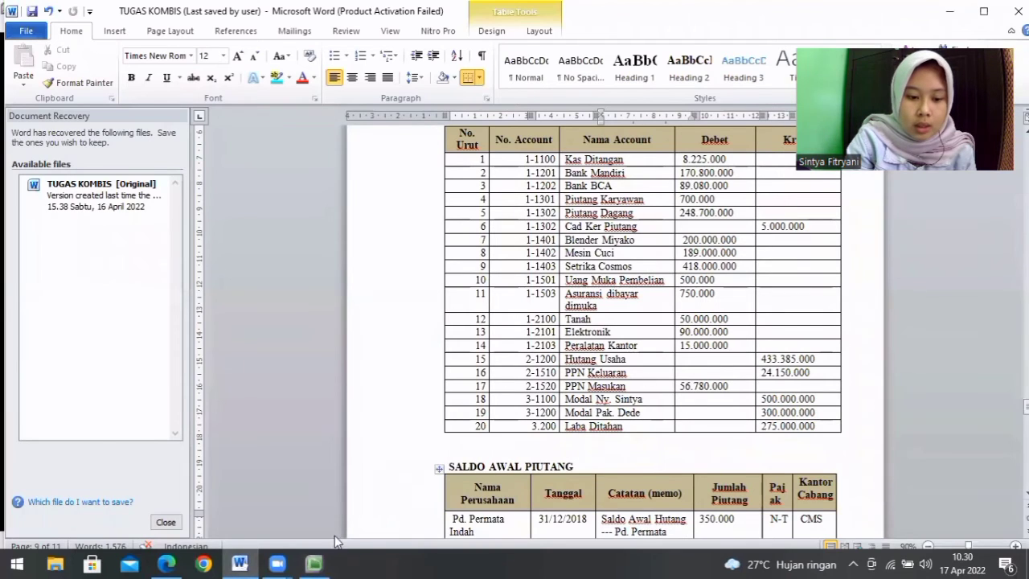
click(315, 563)
text(30000000)
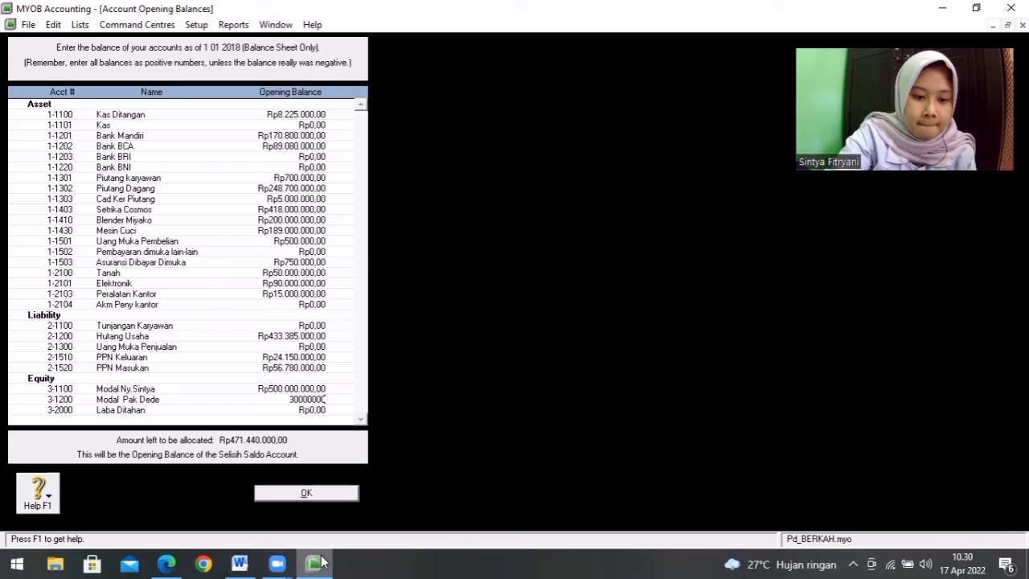
key(Tab)
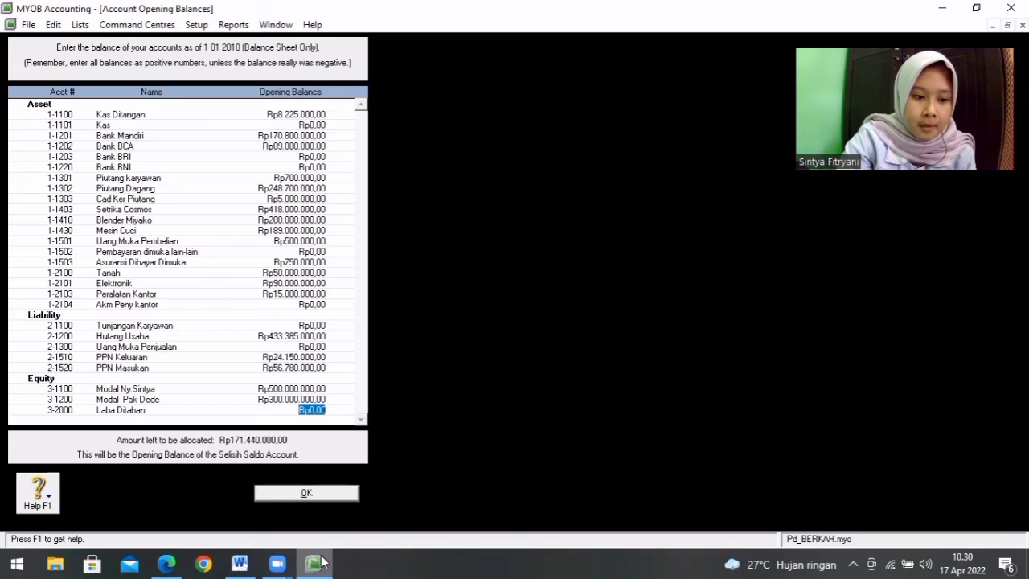
Step: Look up Laba Ditahan in the Word table and enter Rp275.000.000,00 as the opening balance of account 3-2000 in MYOB
click(240, 563)
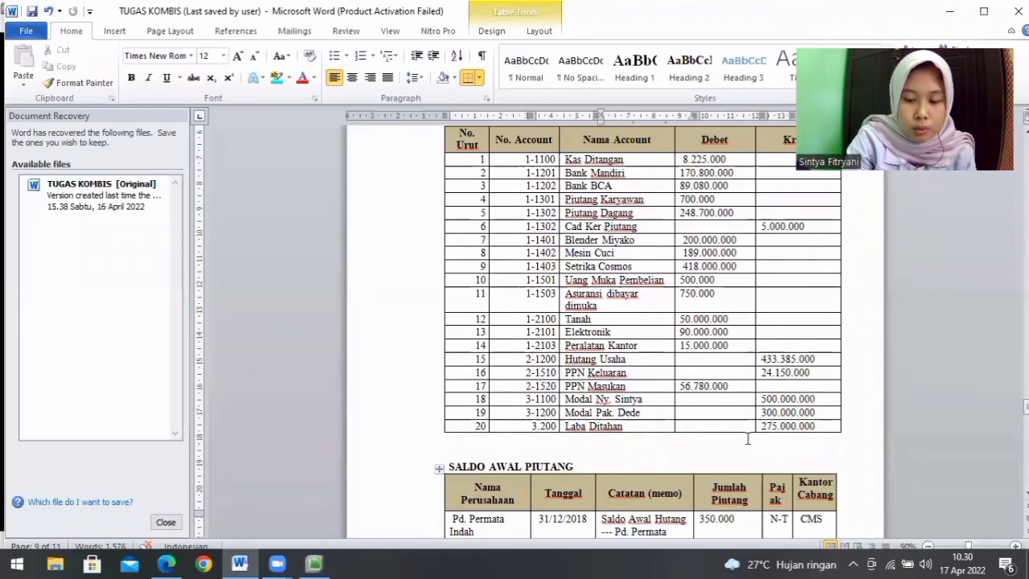
click(314, 563)
text(2750)
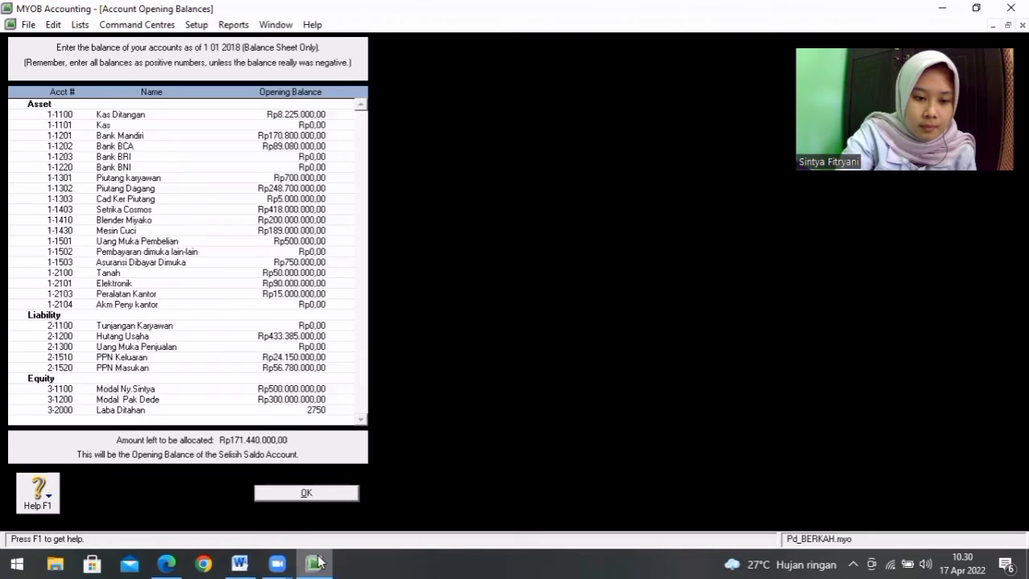
text(75.000.000)
key(Tab)
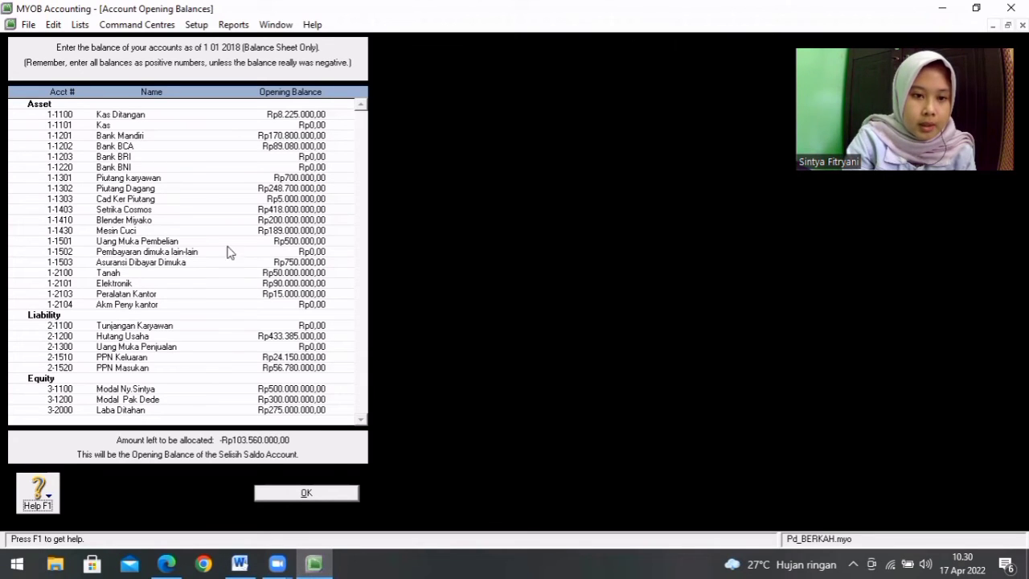
Step: Accept the account opening balances and display the Trial Balance report to check them
click(334, 505)
key(ctrl+i)
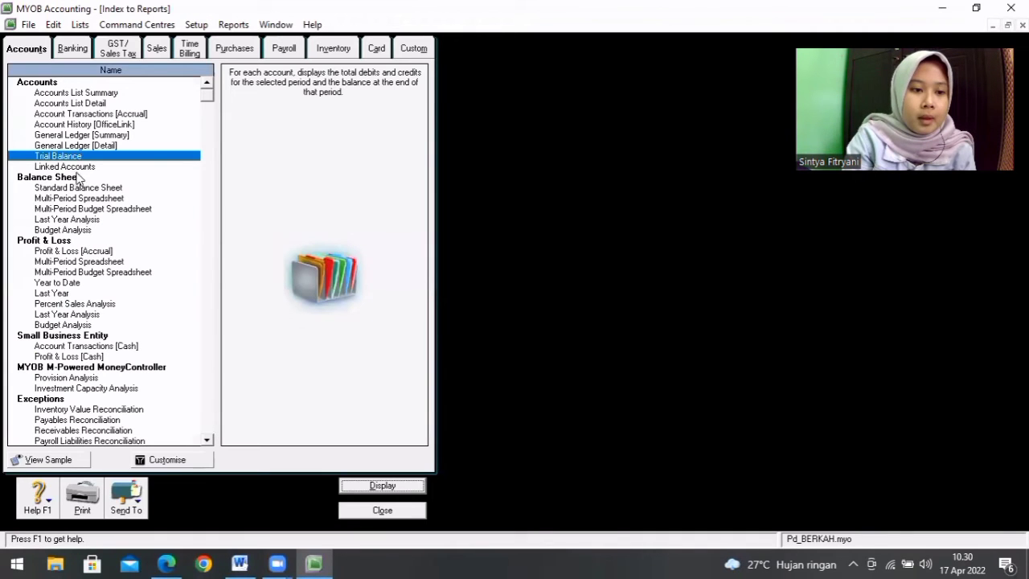
click(391, 489)
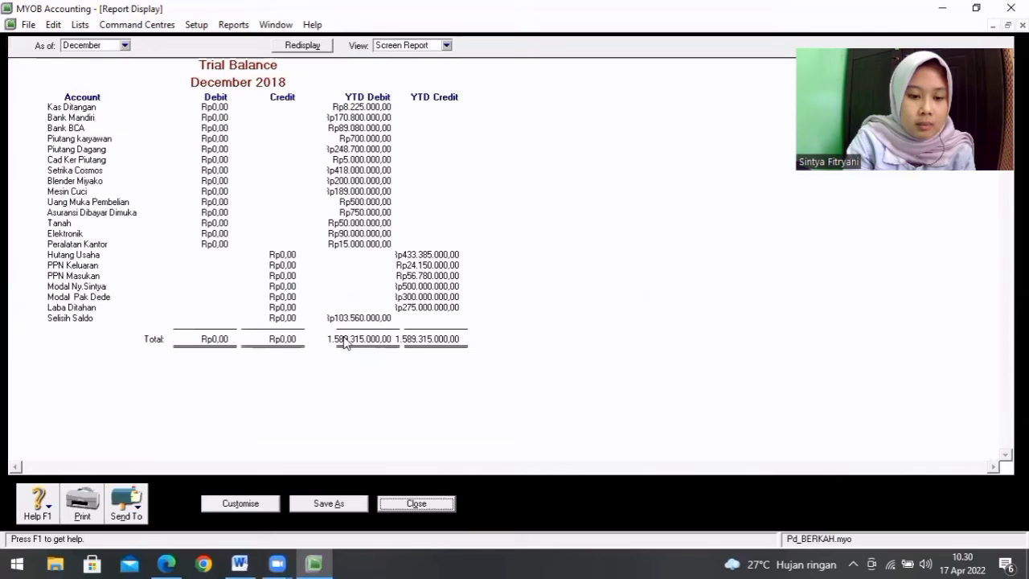
Step: Reopen the account opening balances and change the balance of 1-1303 Cad Ker Piutang to -Rp5.000.000,00
click(233, 25)
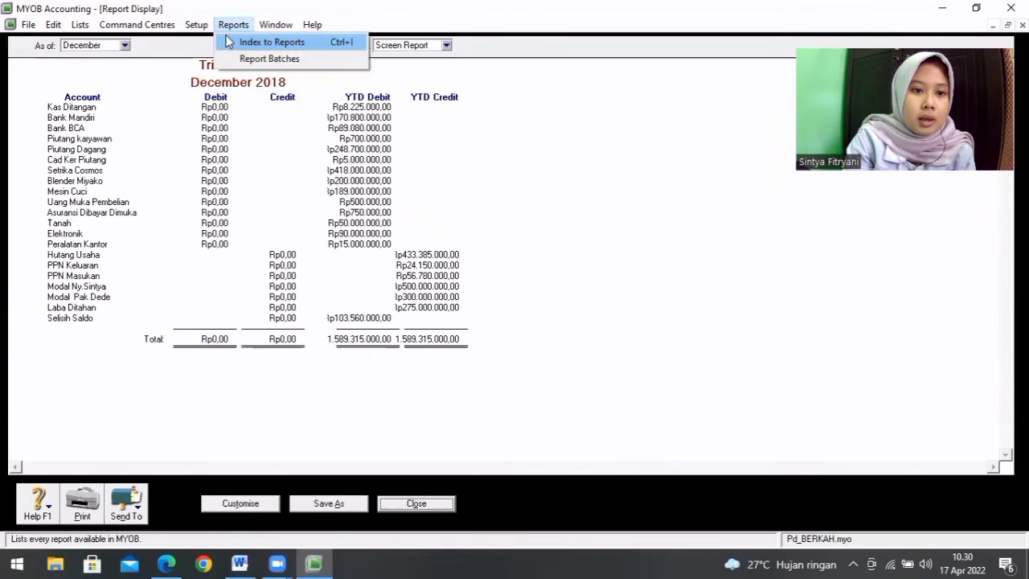
click(199, 27)
click(199, 27)
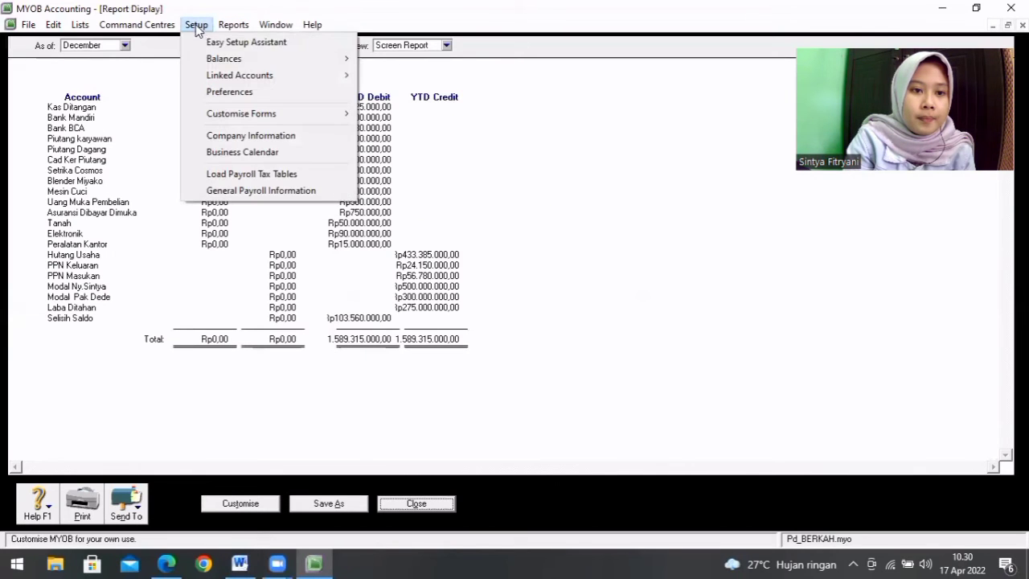
mouse_move(215, 61)
click(420, 64)
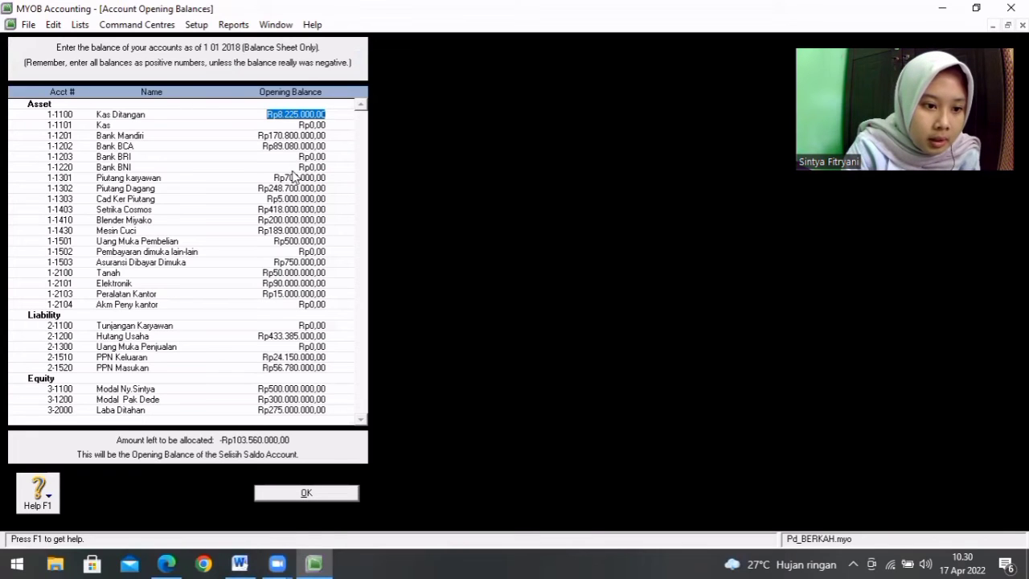
click(308, 199)
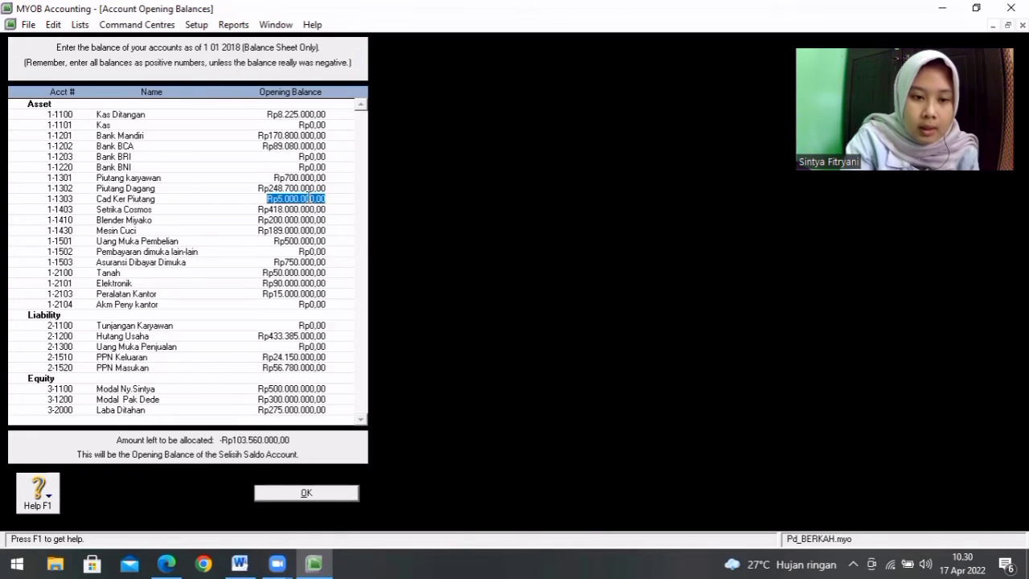
key(BackSpace)
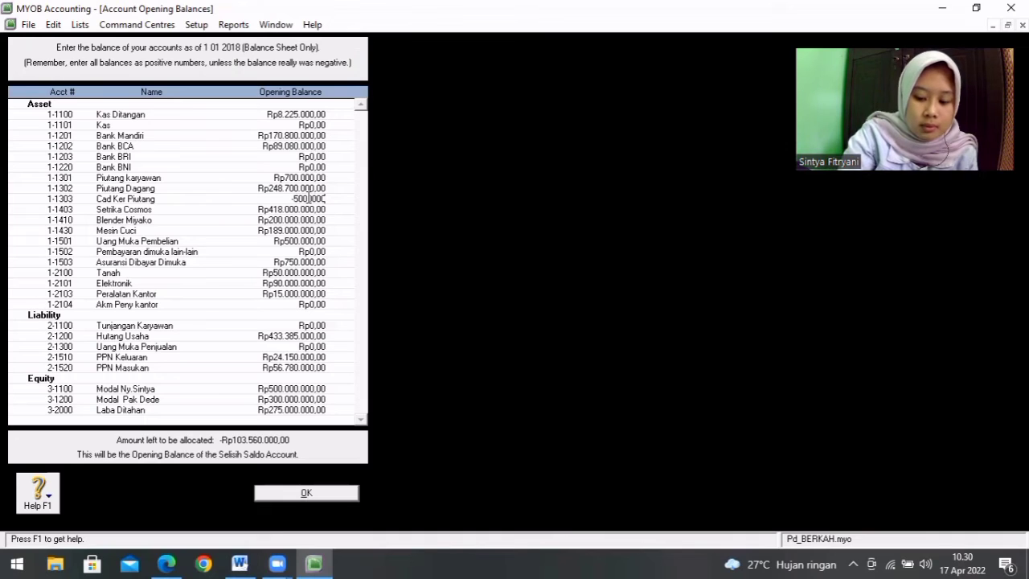
text(-5000000)
key(Tab)
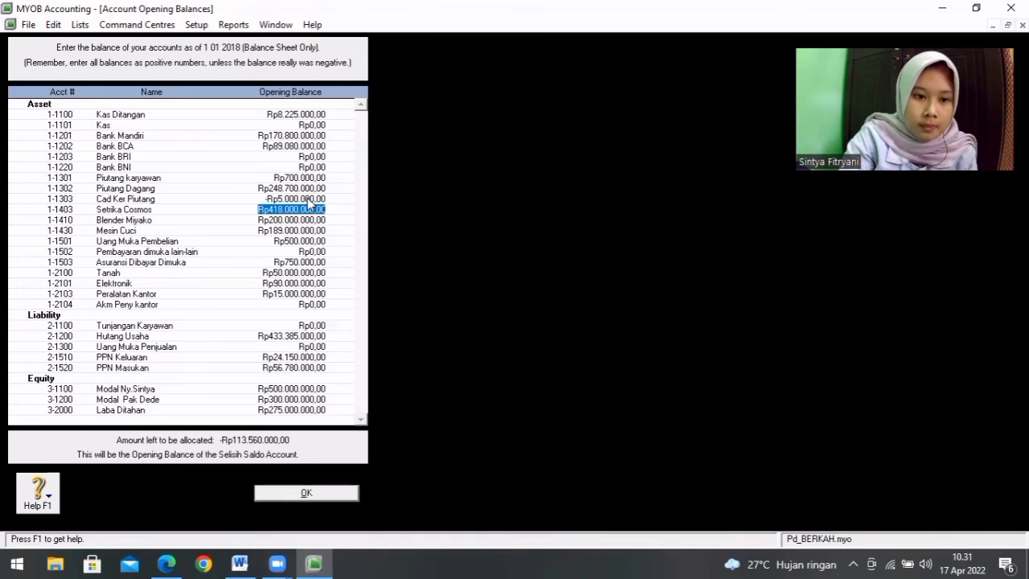
Step: Change the opening balance of 2-1520 PPN Masukan to the negative amount -56780000
click(292, 367)
key(BackSpace)
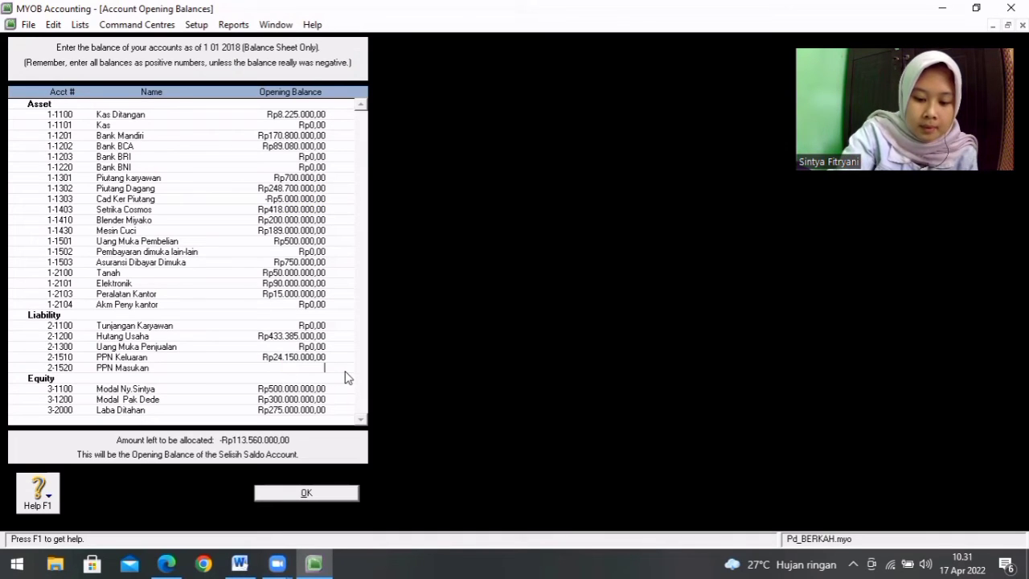
text(-56780000)
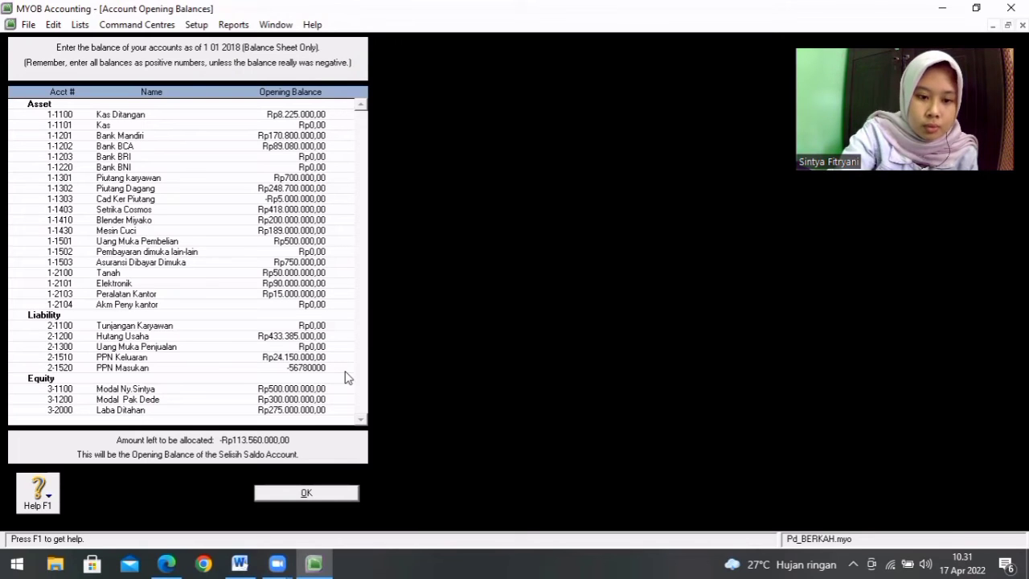
Step: Accept the corrected account opening balances and redisplay the December Trial Balance report
key(Tab)
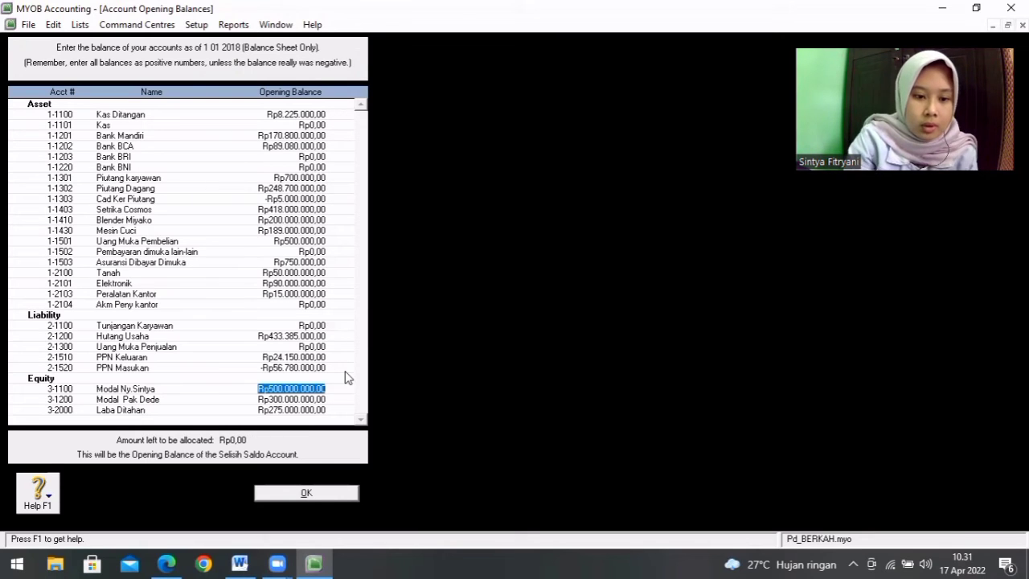
click(314, 494)
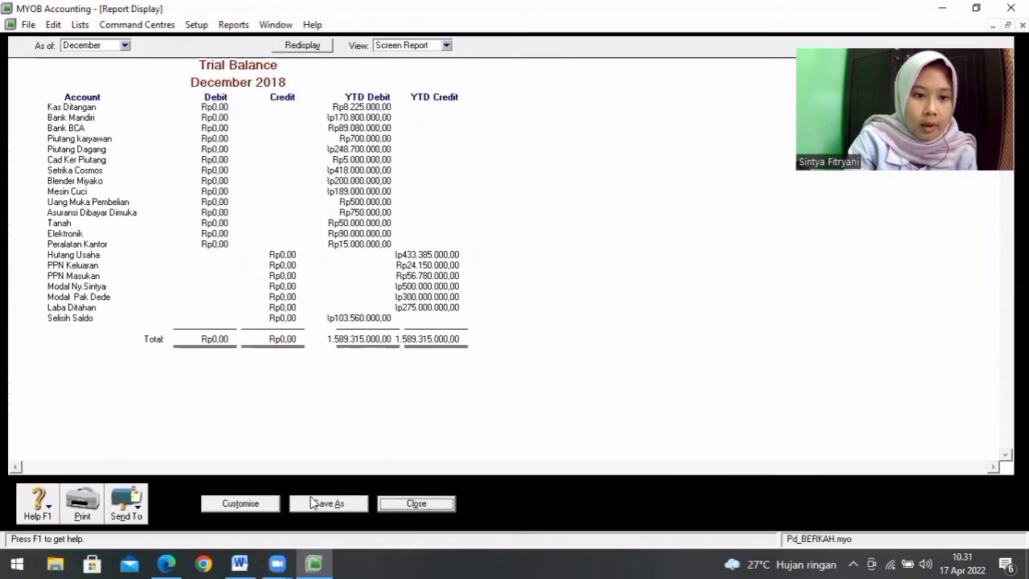
click(309, 48)
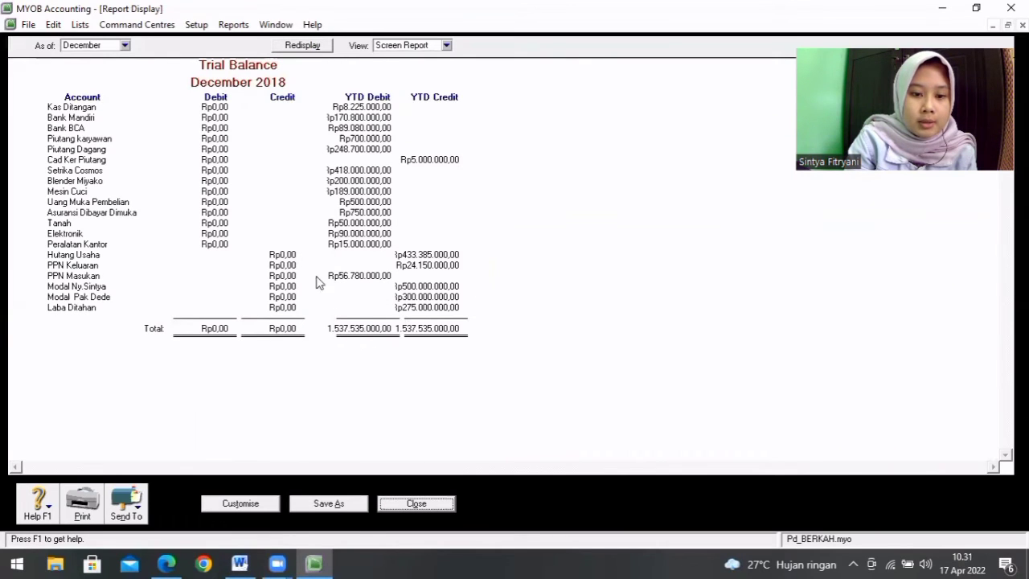
Step: Reopen the account opening balances to check them against the Trial Balance and accept them
click(198, 27)
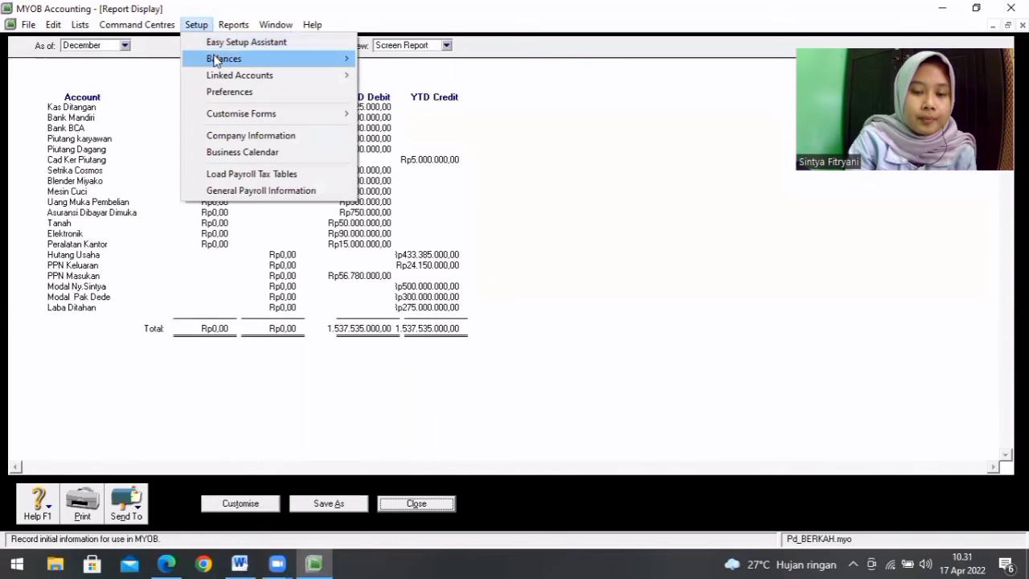
mouse_move(215, 62)
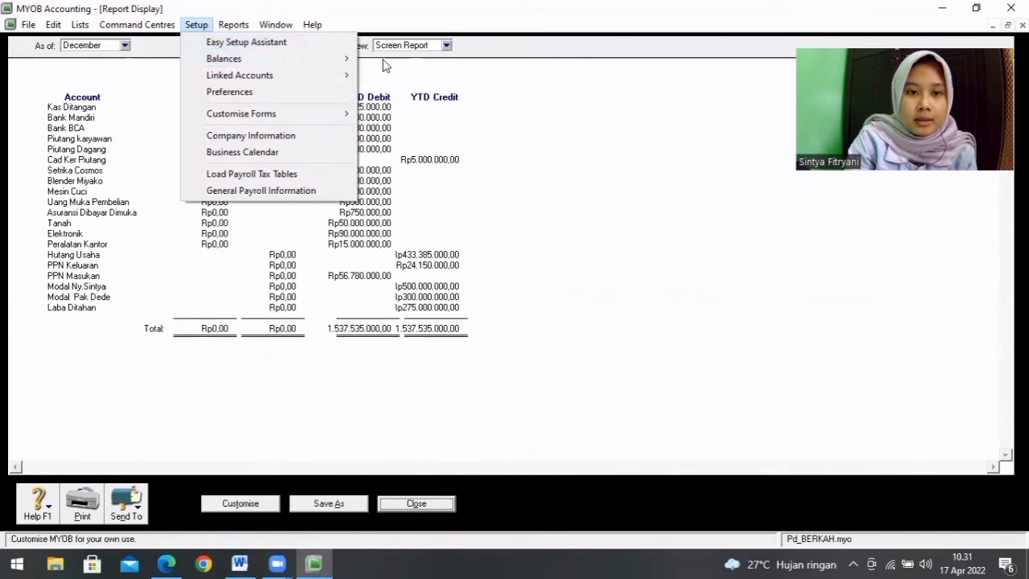
click(372, 64)
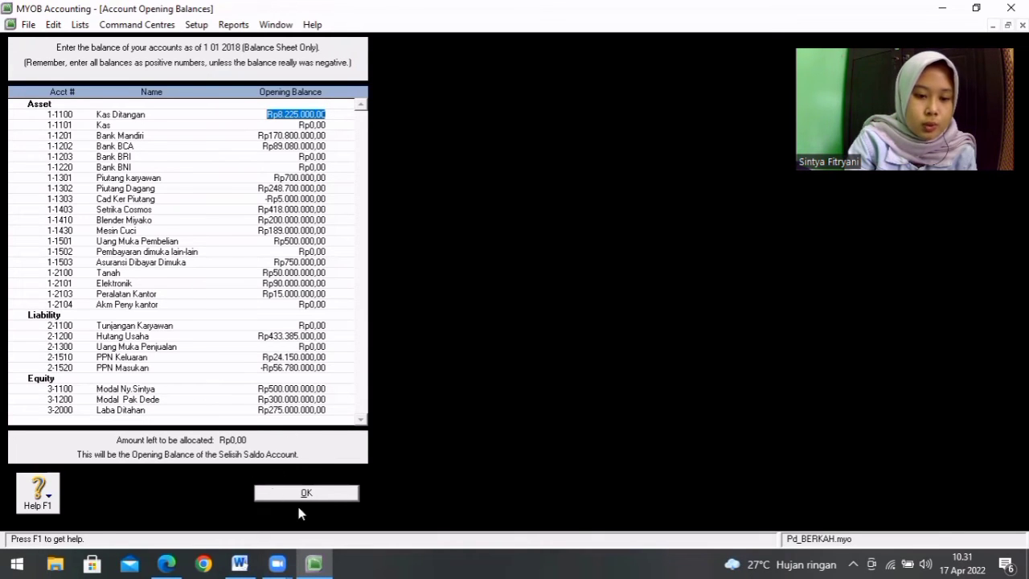
click(327, 495)
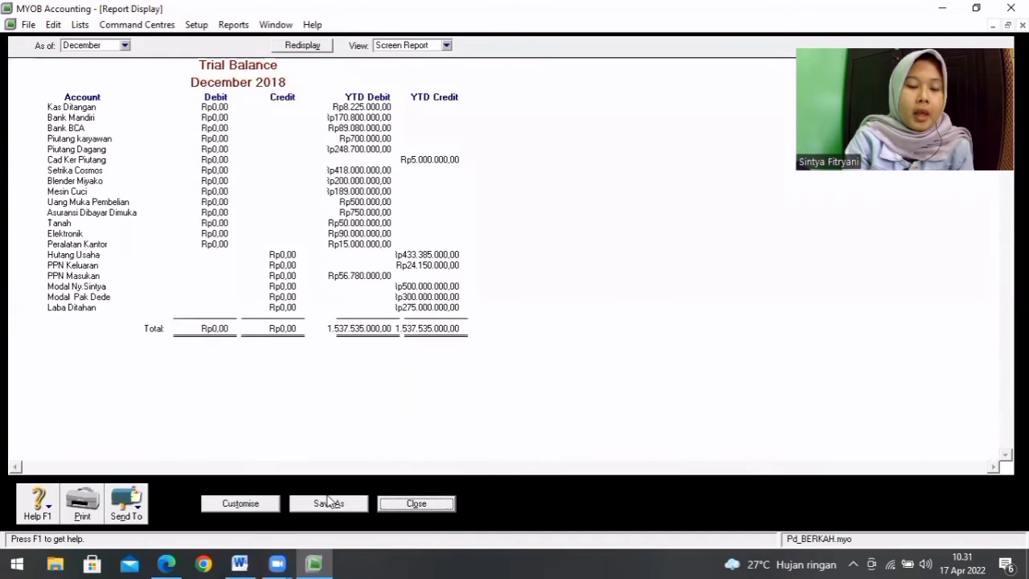
Step: Close the Trial Balance report and the report index, and open the Customer Balances setup
click(415, 504)
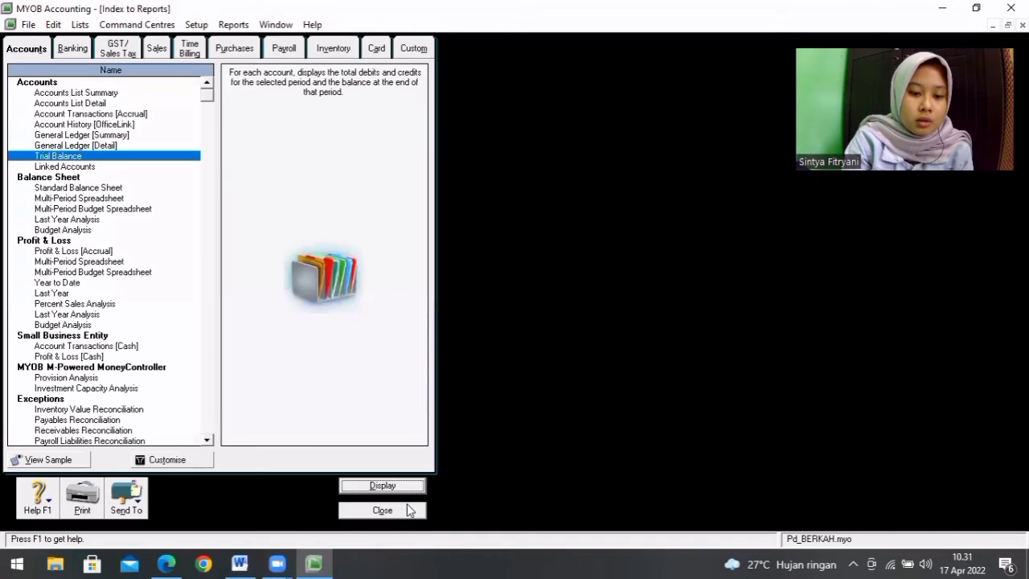
click(409, 511)
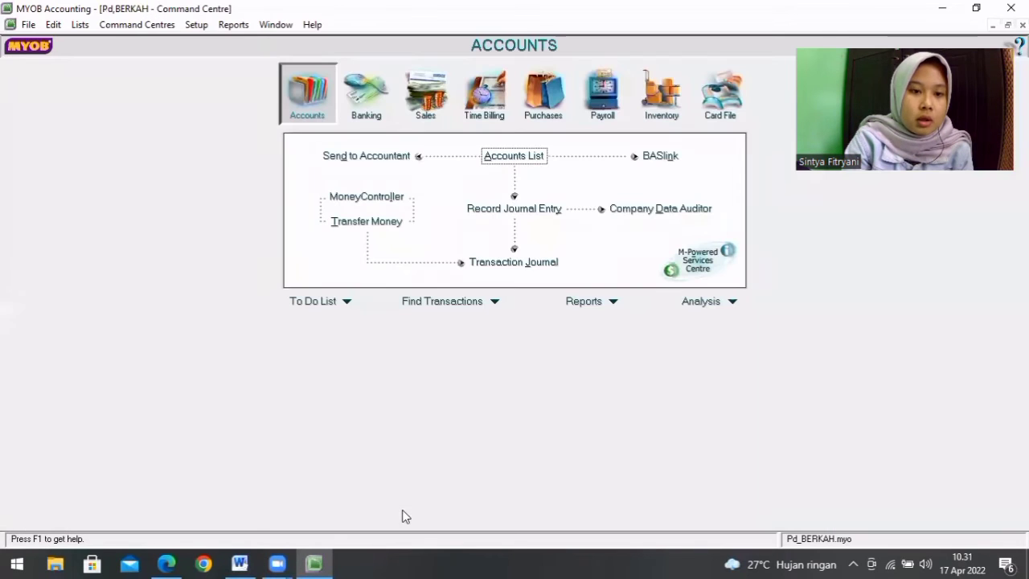
click(196, 25)
mouse_move(240, 59)
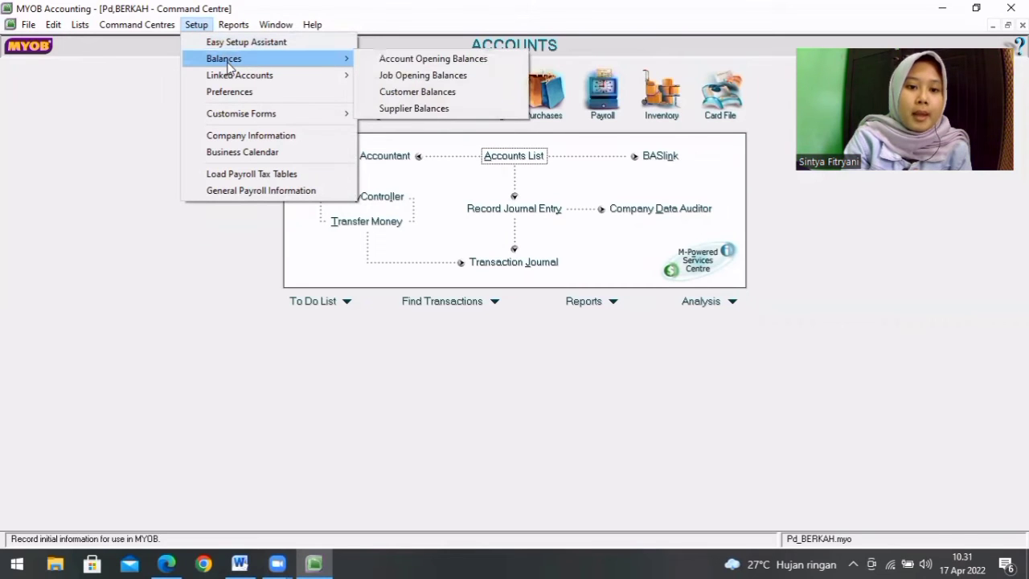
click(399, 94)
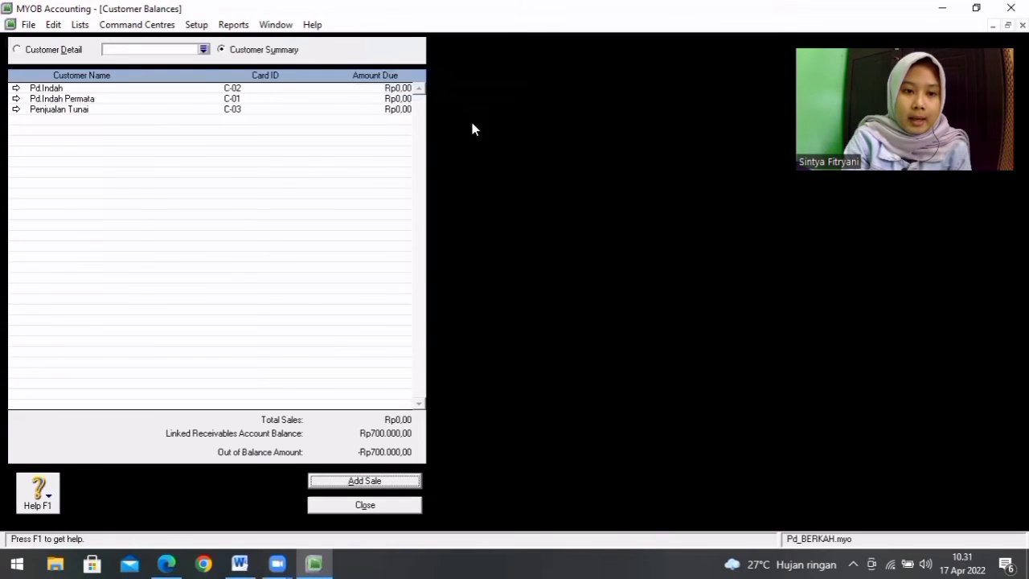
Step: Look up the customer opening receivables in the SALDO AWAL PIUTANG table in Word and return to MYOB
click(241, 563)
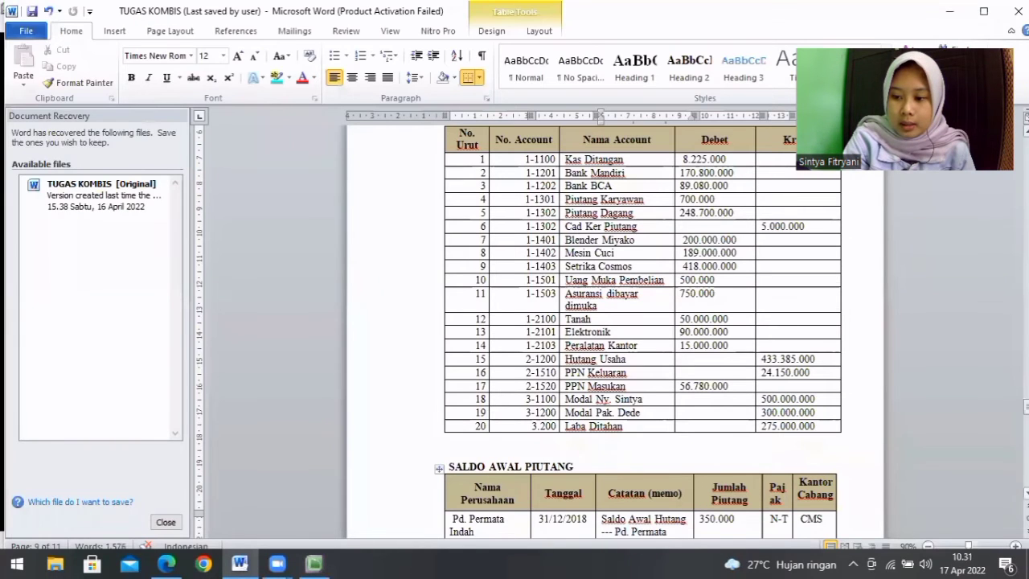
scroll(1026, 131, down, 1)
scroll(810, 488, down, 3)
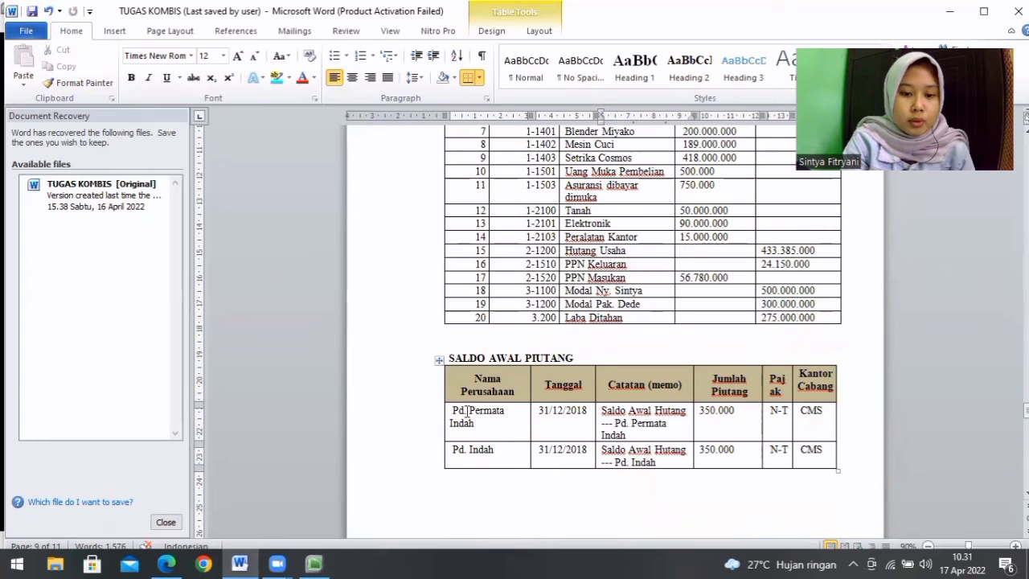
click(315, 563)
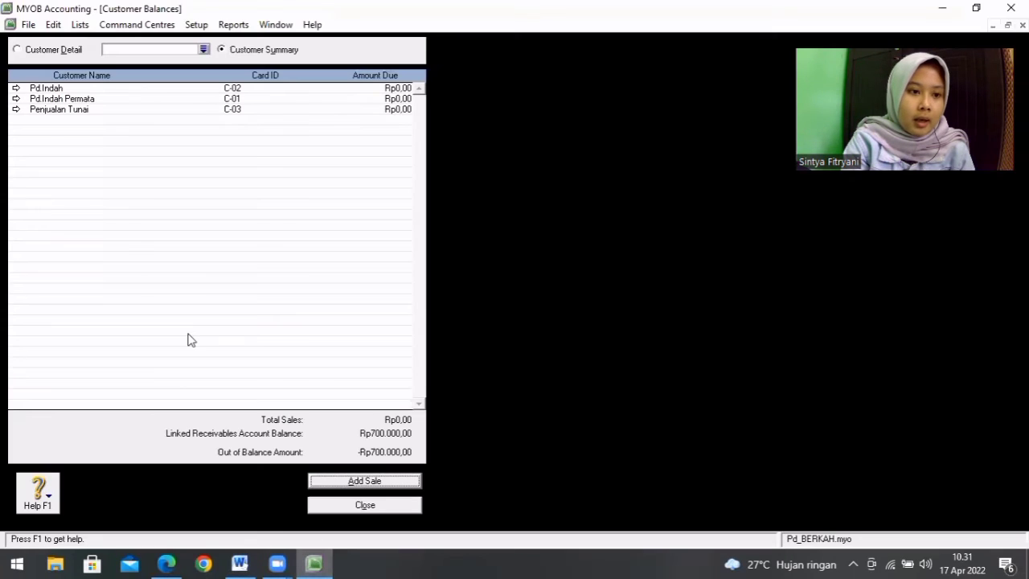
Step: Try to select the customer under the Word table's name, Pd.Permata Indah, and return to the customer summary
double_click(147, 100)
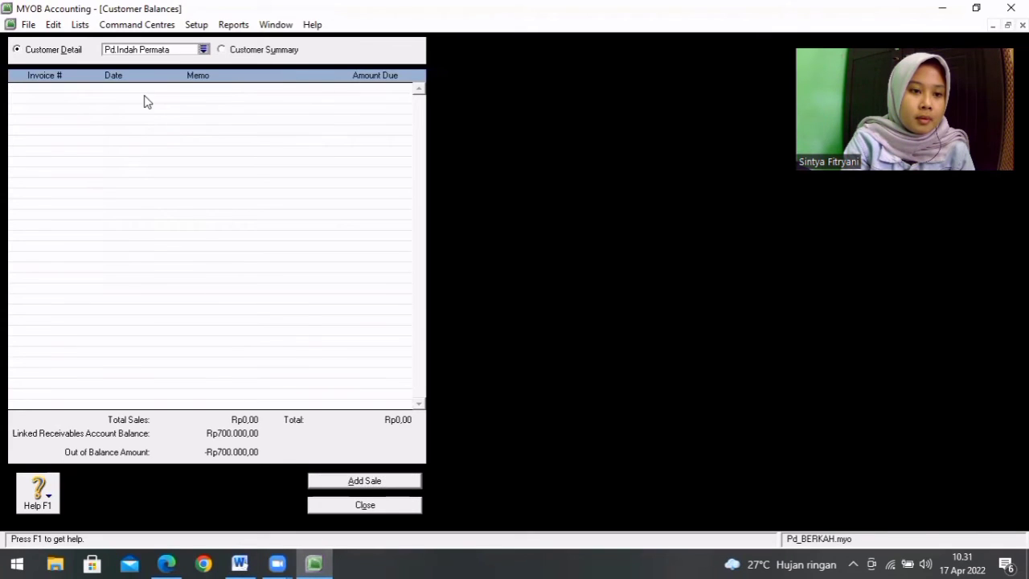
click(241, 563)
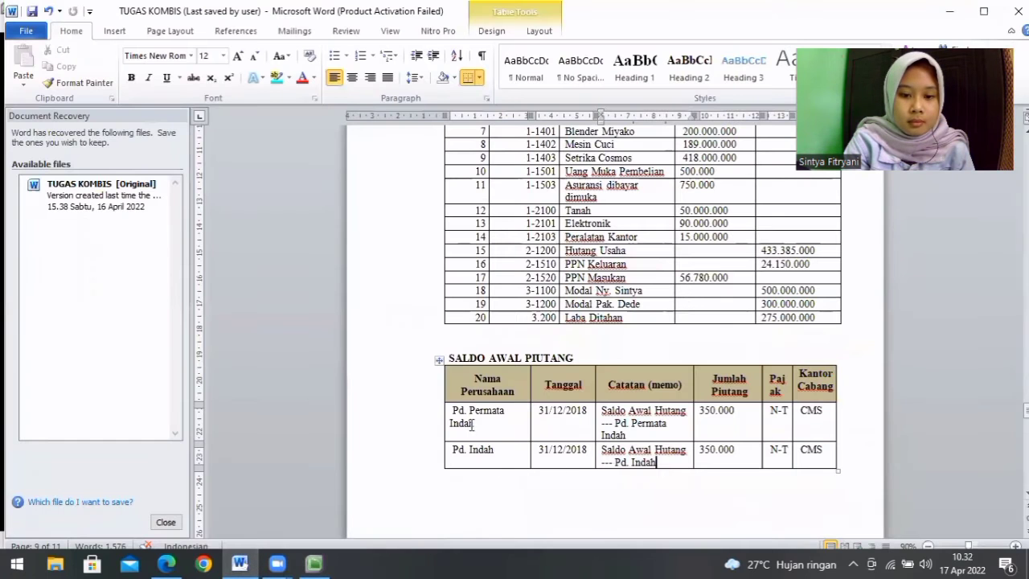
click(314, 564)
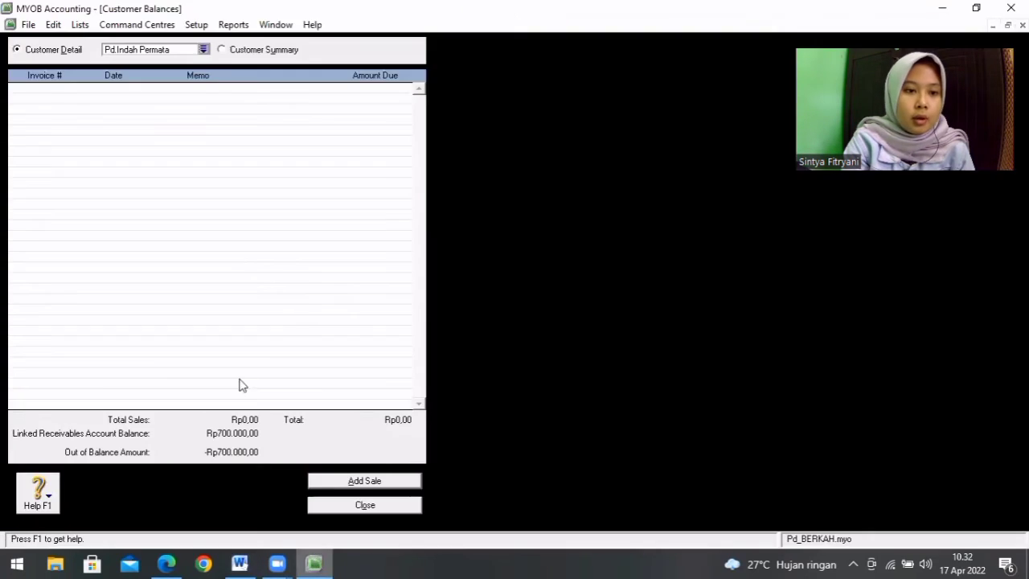
click(204, 49)
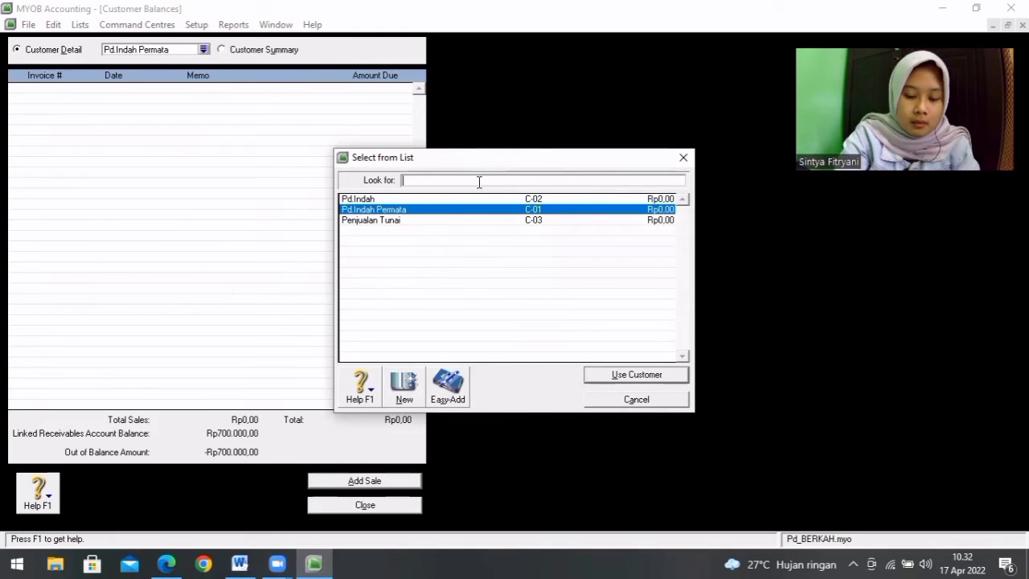
text(Pd)
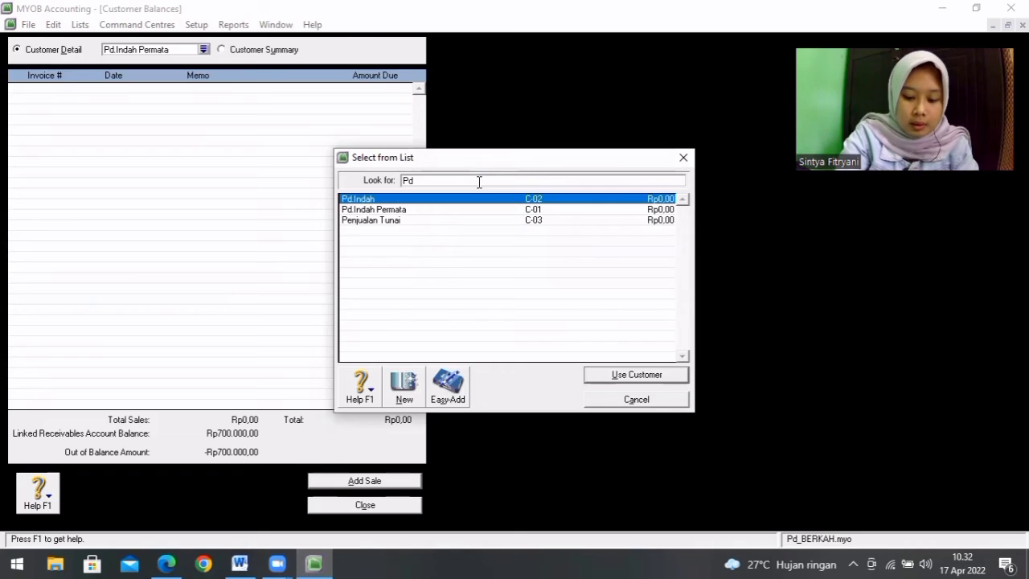
text(.Per)
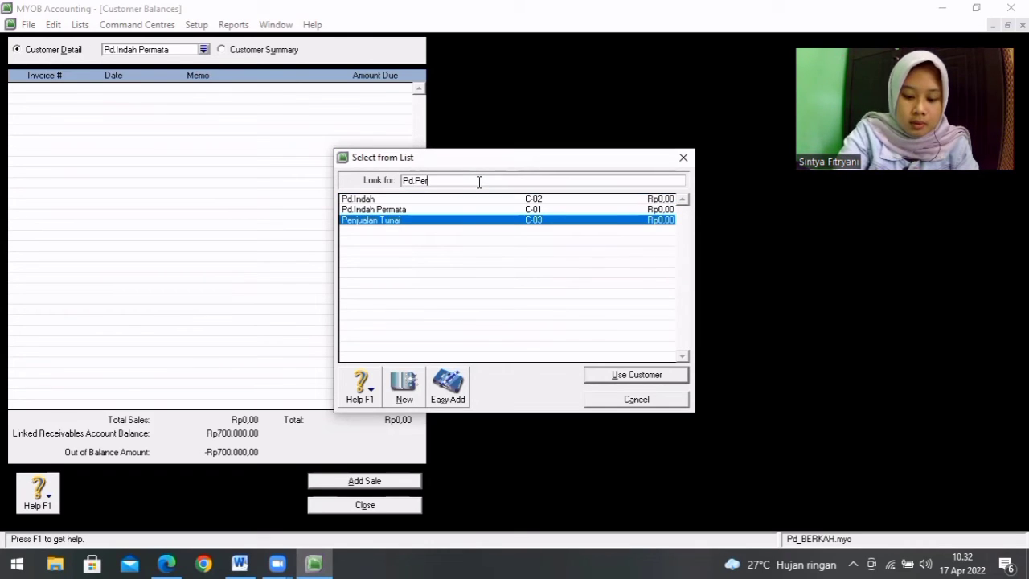
text(mata Indah)
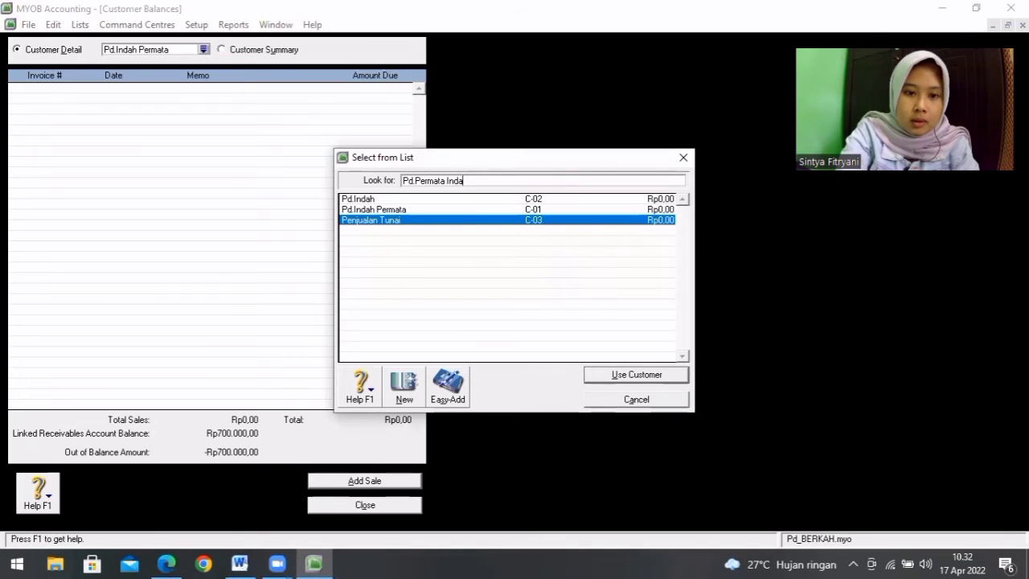
click(647, 376)
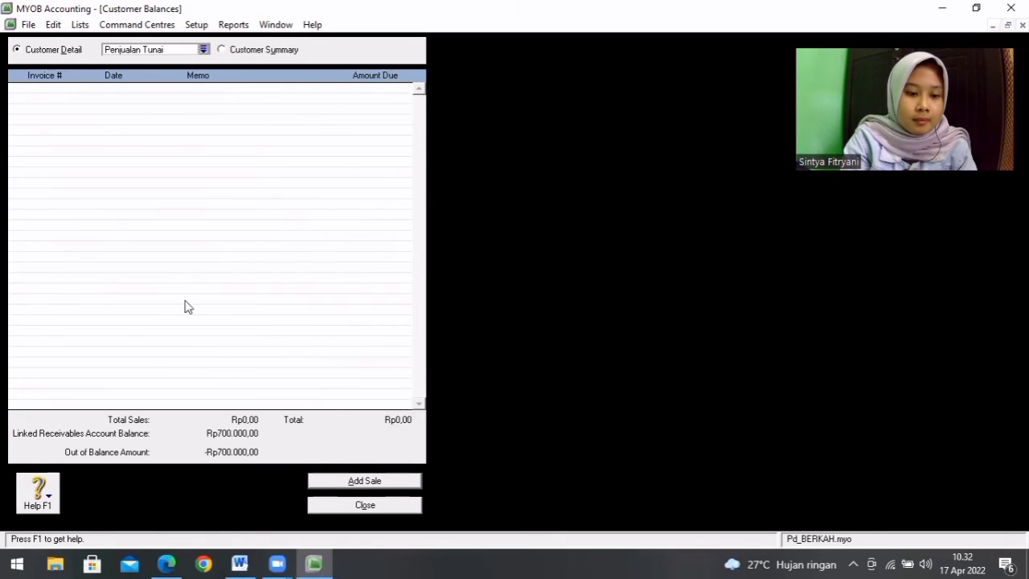
click(226, 52)
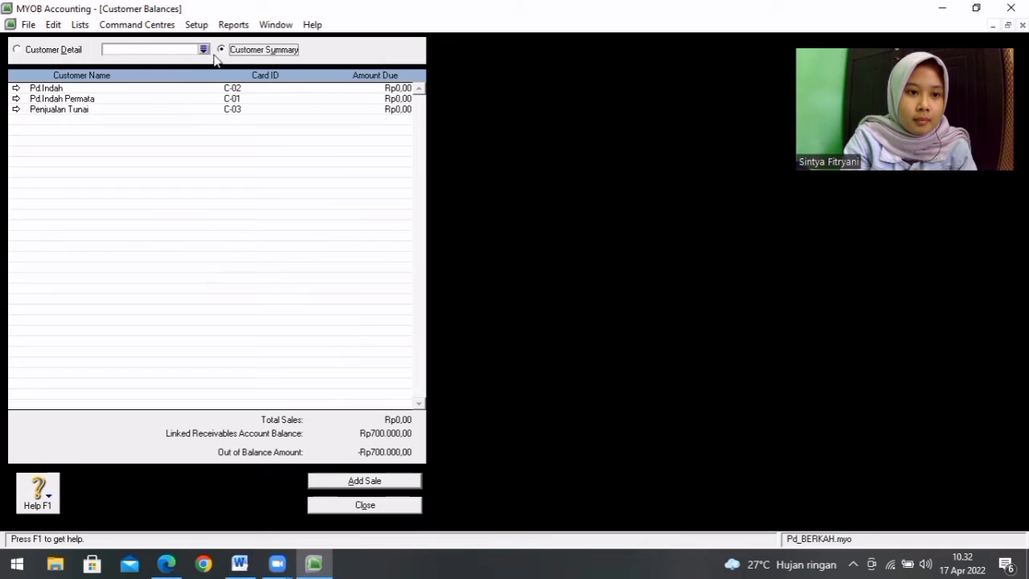
Step: Add a historical sale for customer Pd.Indah Permata and check its date of 31 12 2018 against the Word table
double_click(162, 99)
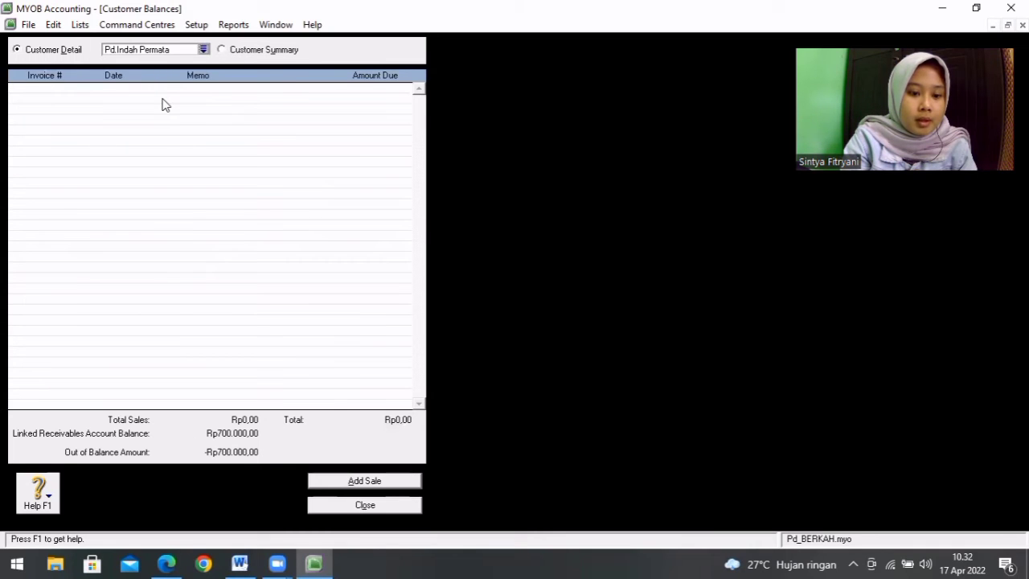
click(354, 482)
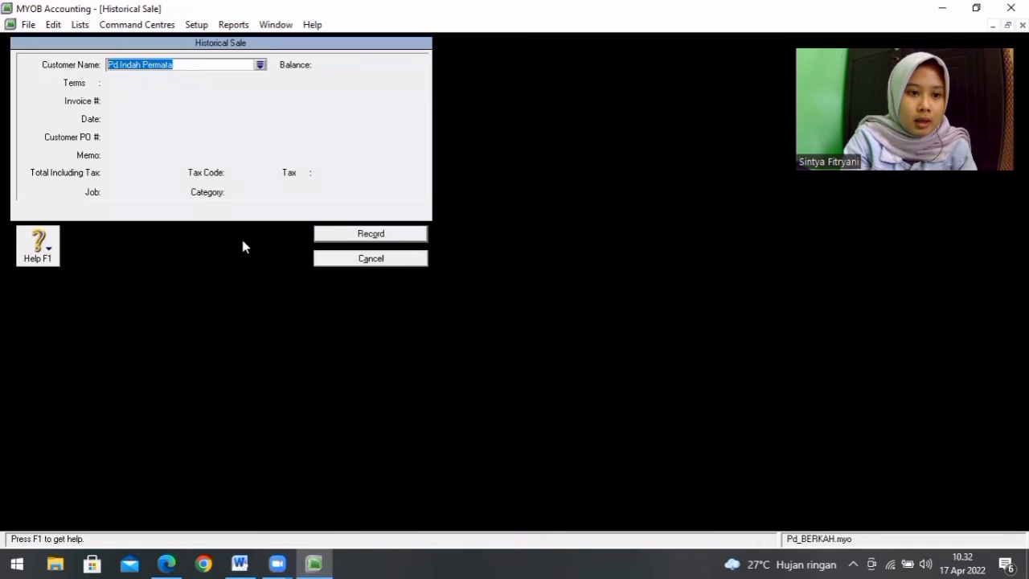
click(187, 65)
key(Return)
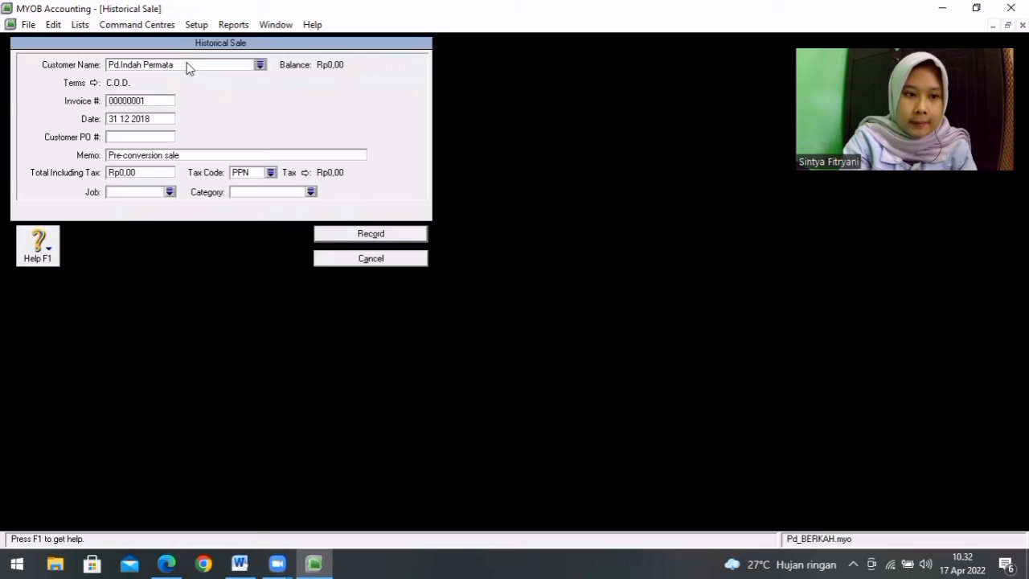
click(161, 121)
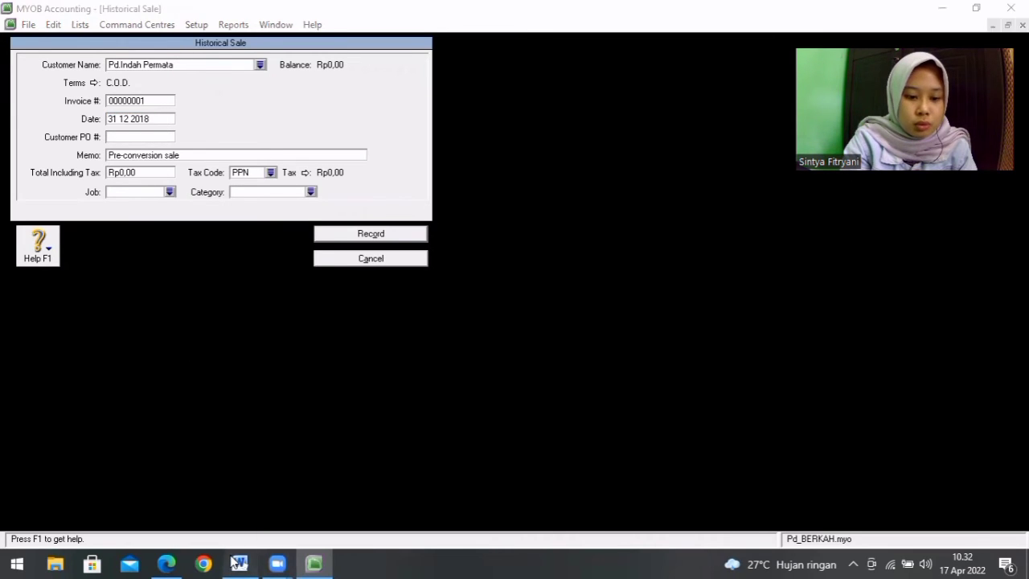
click(240, 564)
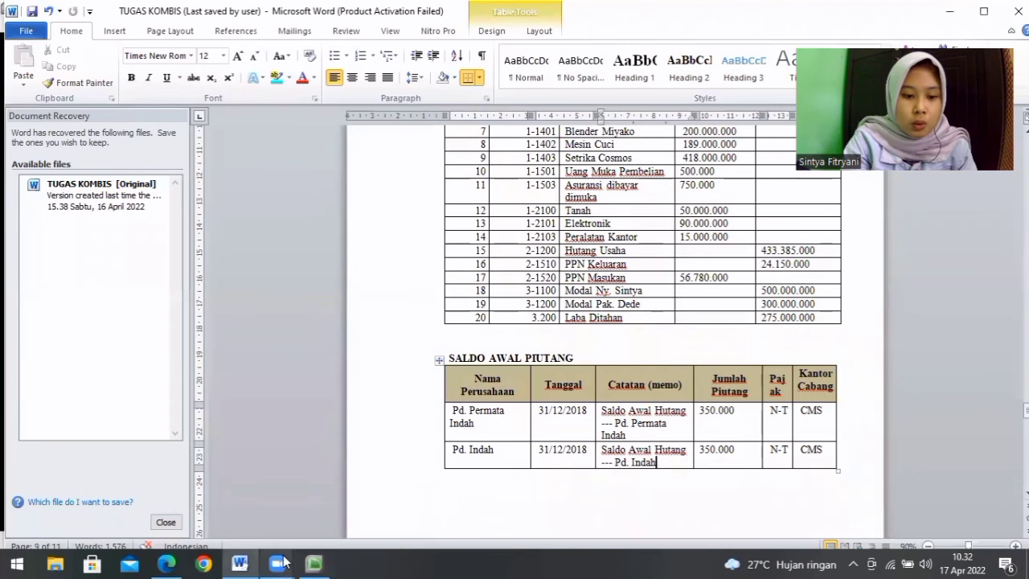
click(314, 564)
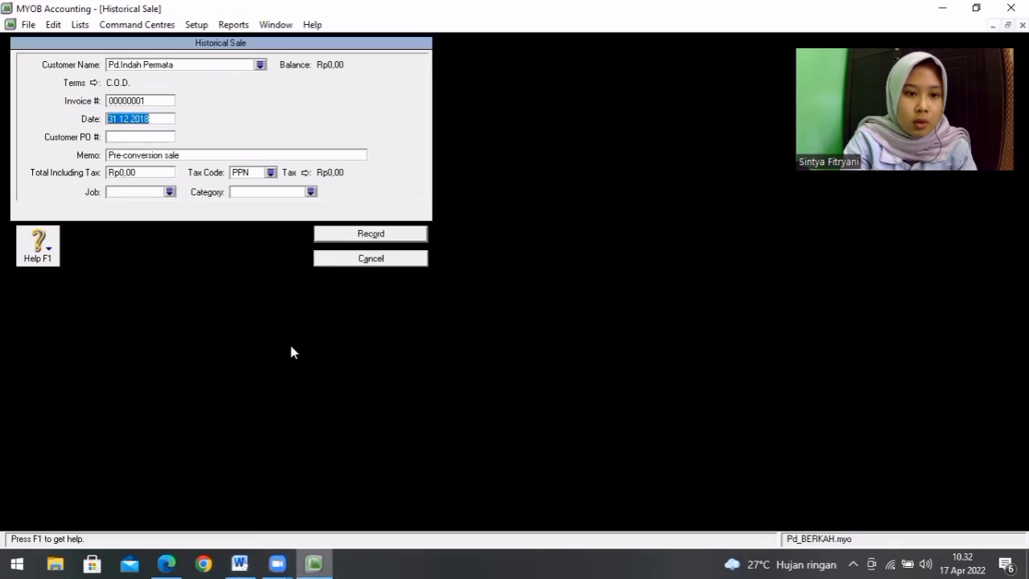
click(163, 121)
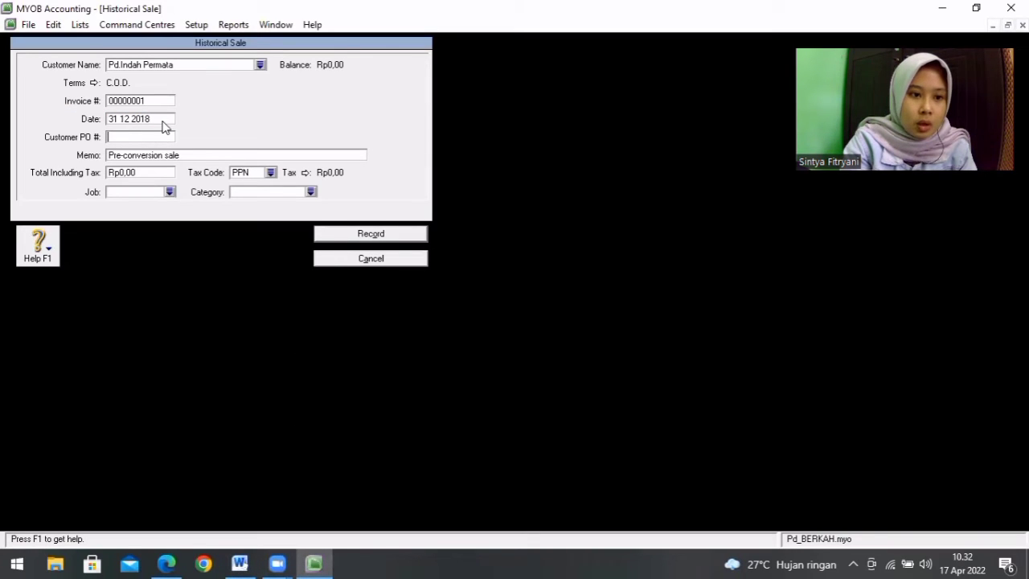
Step: Replace the historical sale's memo with "Saldo Awal Hutang Pd.Permata Indah", following the SALDO AWAL PIUTANG table in Word
click(203, 154)
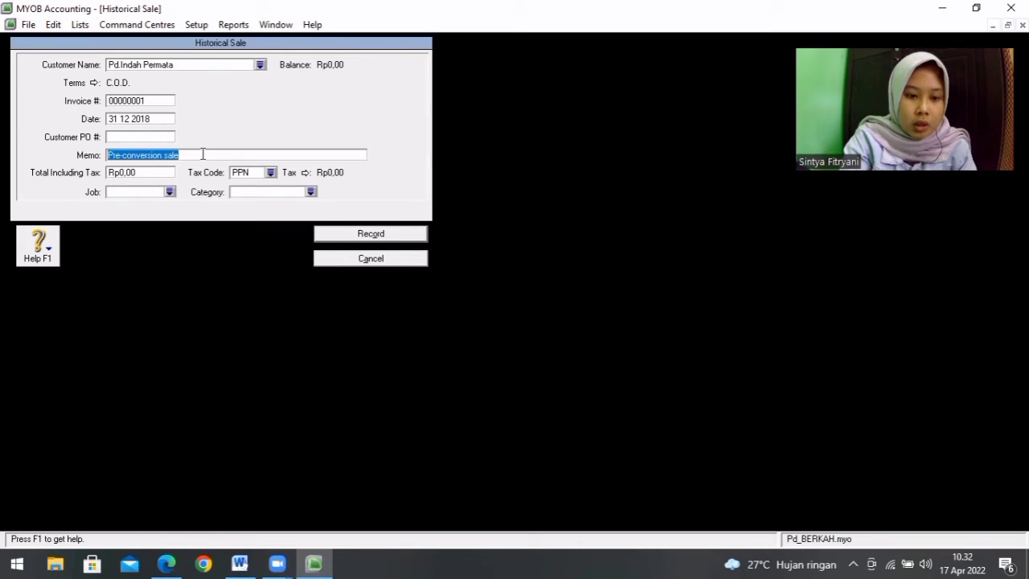
key(BackSpace)
click(242, 563)
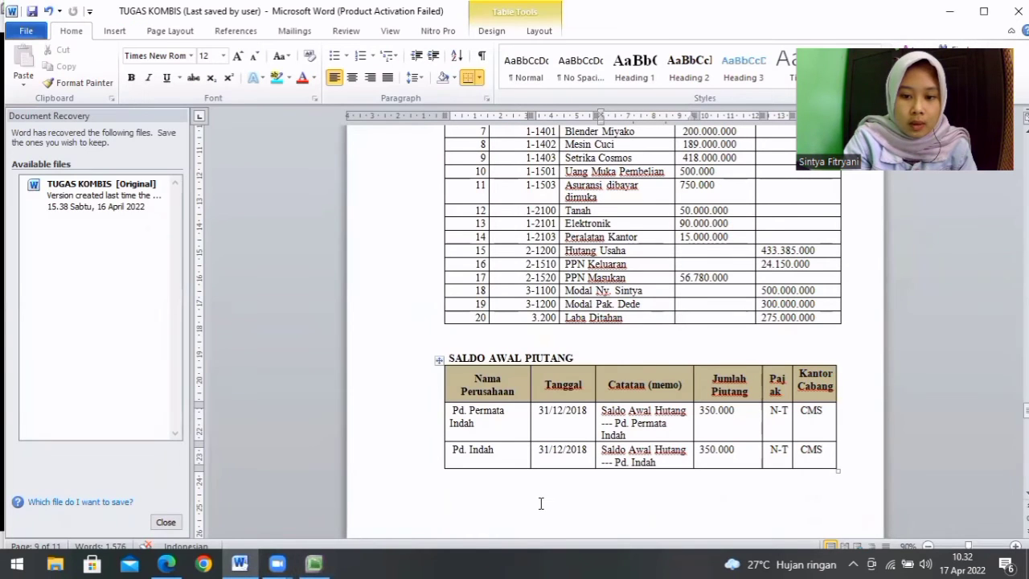
click(313, 563)
text(Sa)
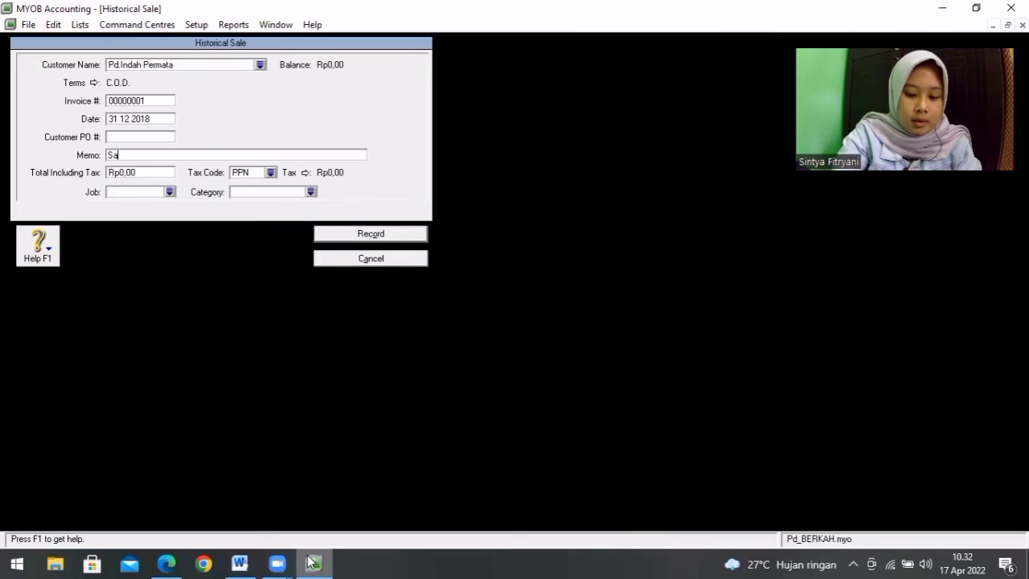
text(ldo A)
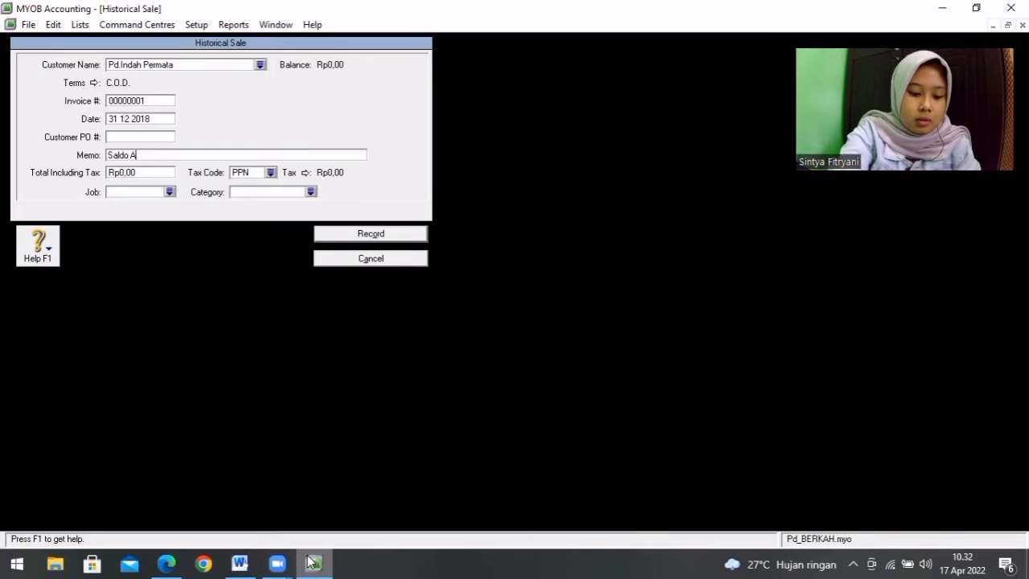
text(wal H)
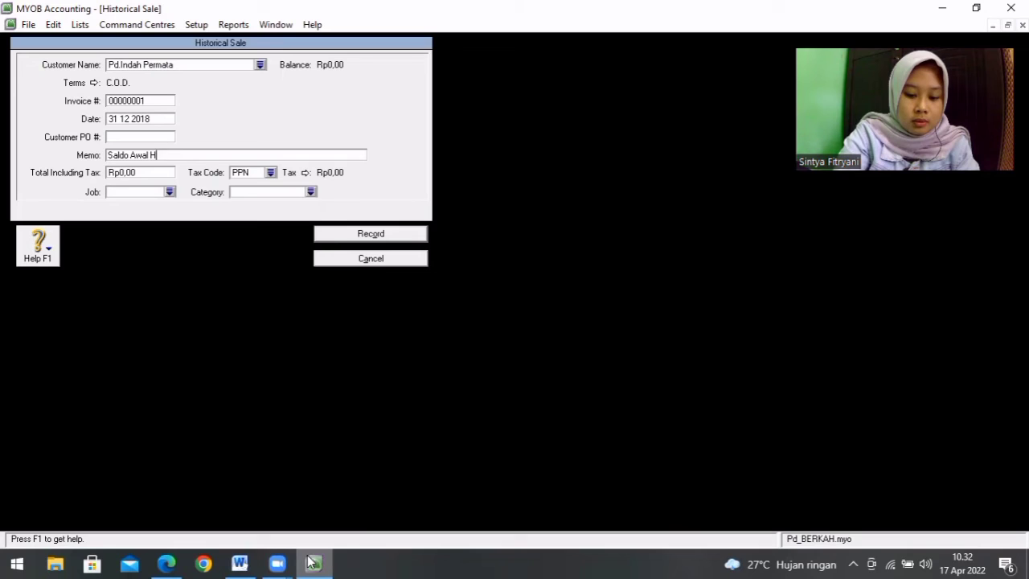
text(Utang Pd.Permata Indah)
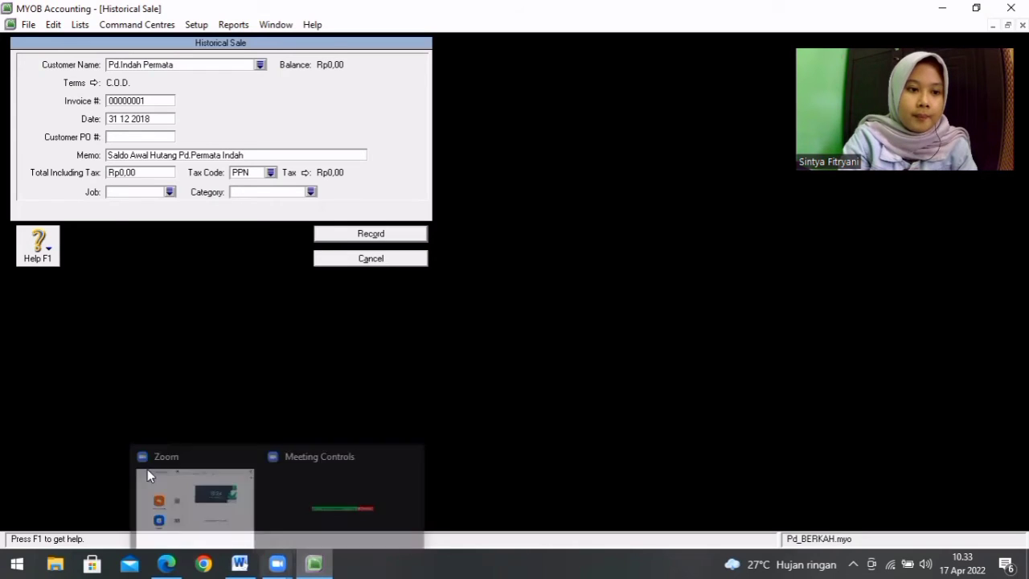
Step: Set the sale's total including tax to Rp350.000 and its tax code to N-T, as listed in the Word table
click(151, 173)
key(BackSpace)
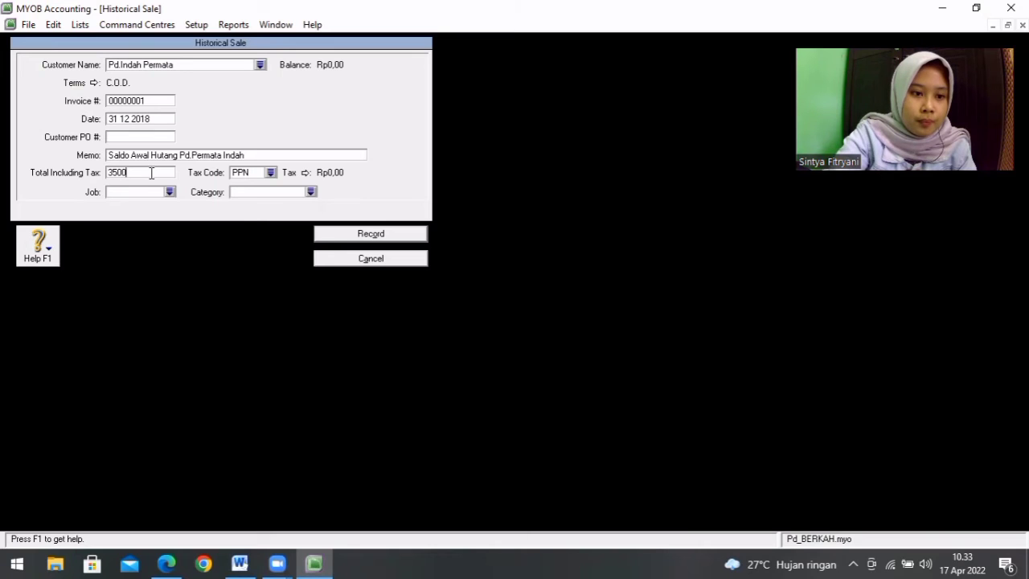
key(Tab)
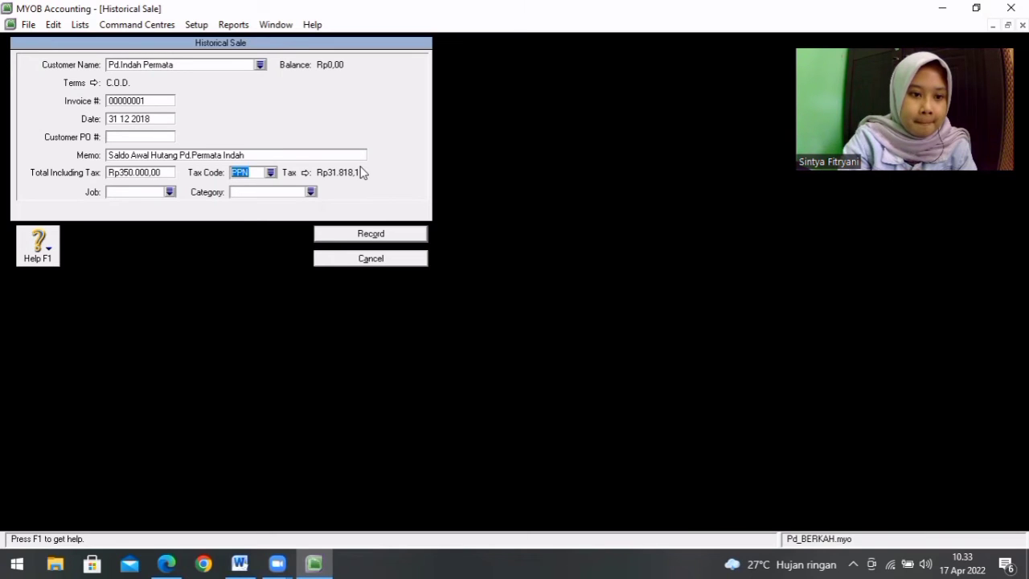
click(239, 563)
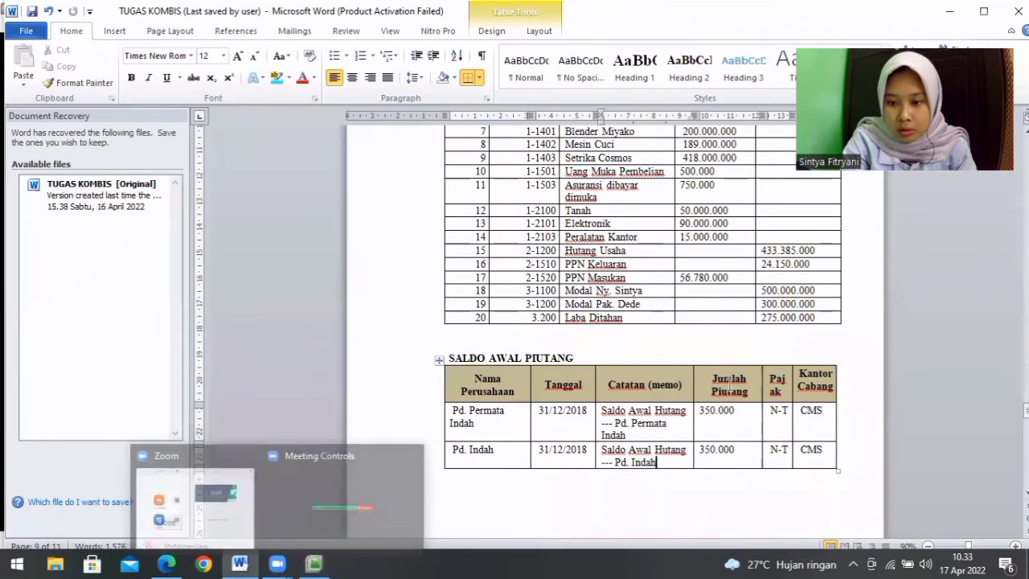
click(313, 563)
click(271, 172)
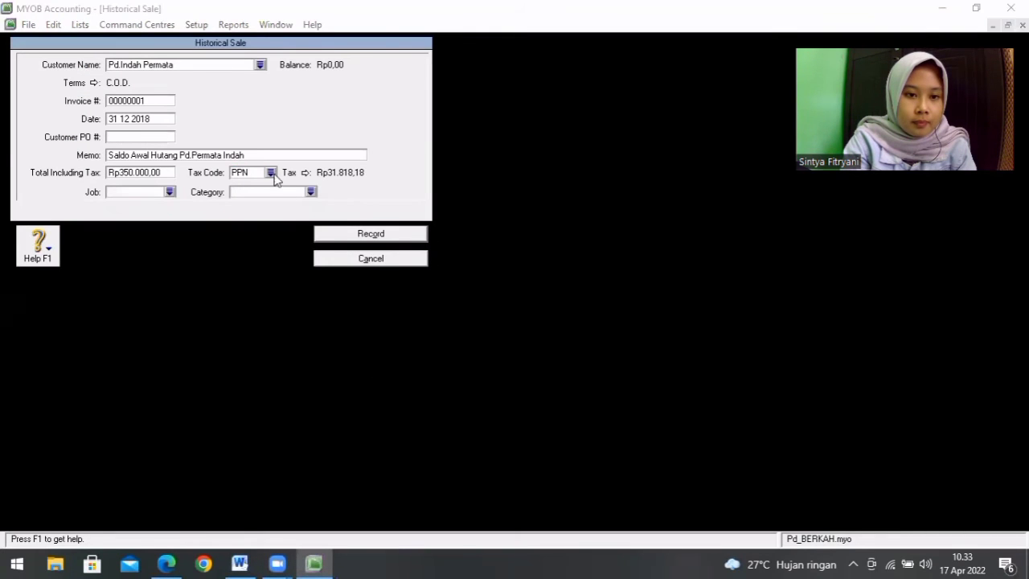
text(N-T)
key(Return)
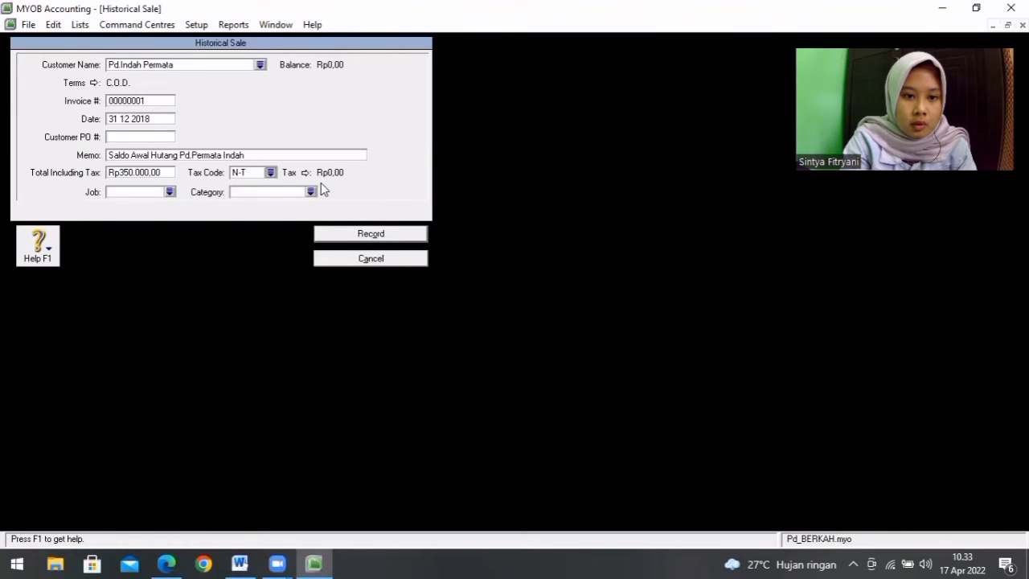
Step: Assign category CMS to the Pd.Indah Permata sale and record it, acknowledging the cash-basis note
click(310, 192)
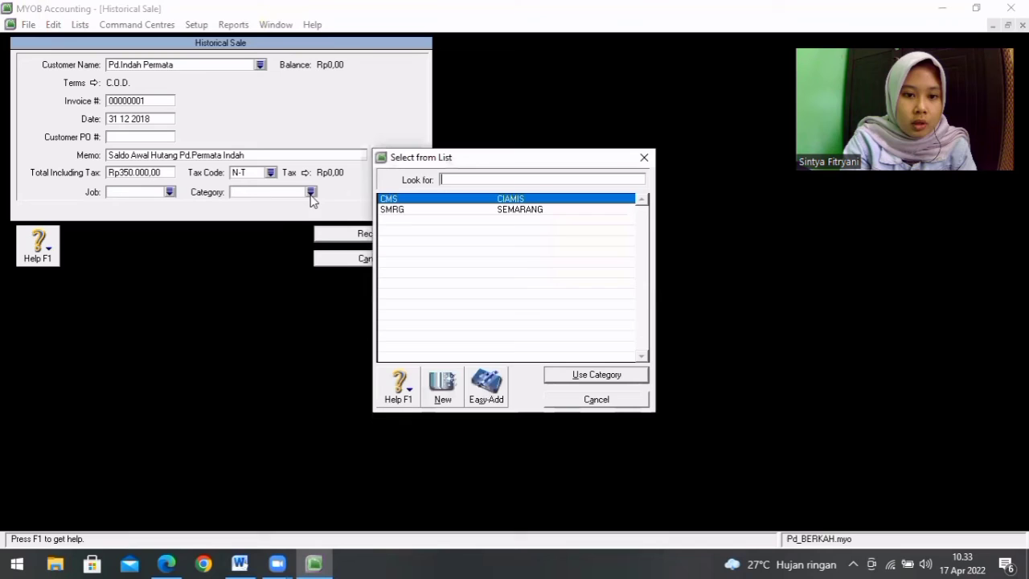
double_click(398, 201)
click(386, 233)
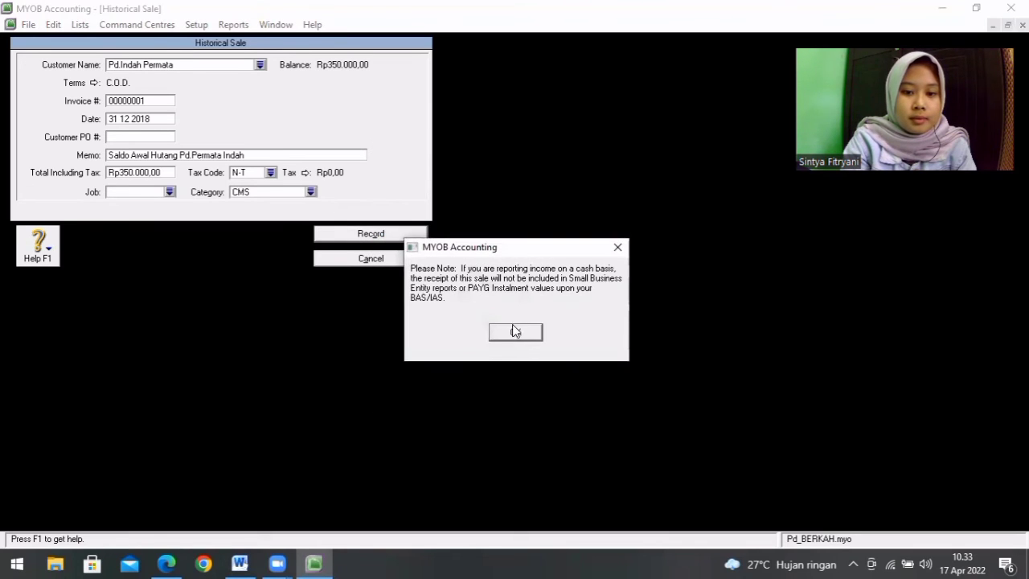
click(517, 333)
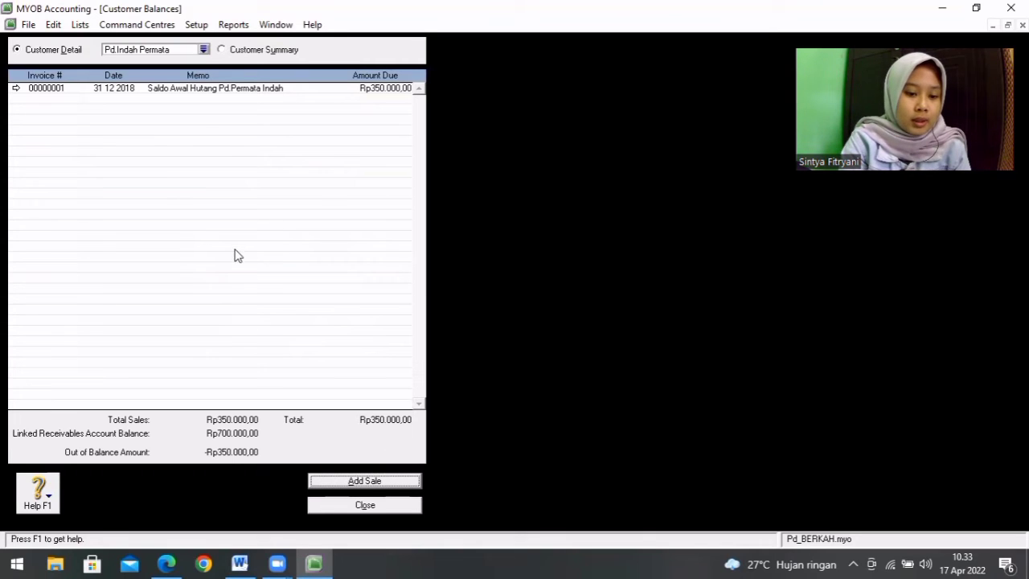
Step: Consult the Word receivables table for the second customer and start a historical sale for Pd.Indah in MYOB
click(240, 564)
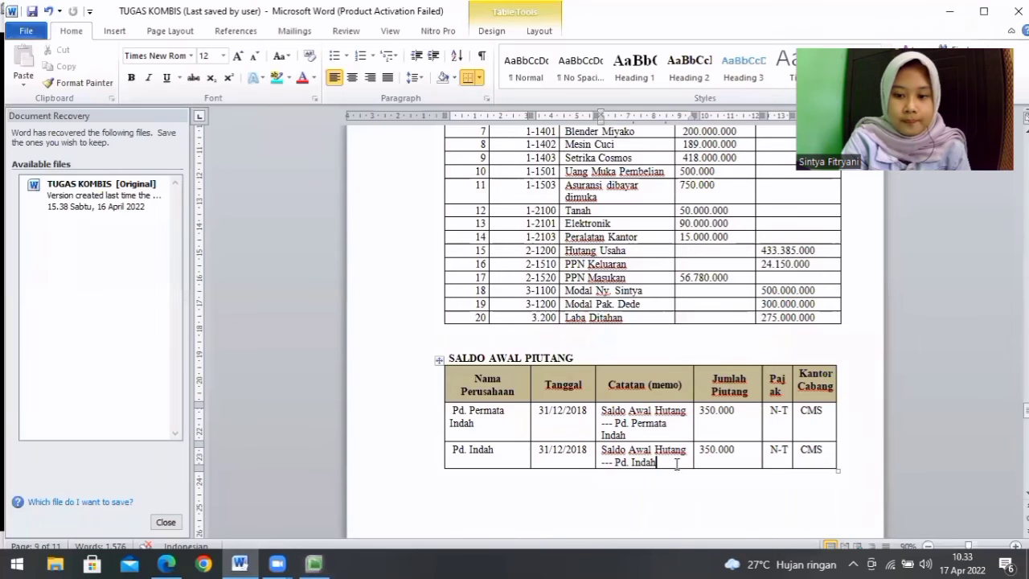
click(315, 564)
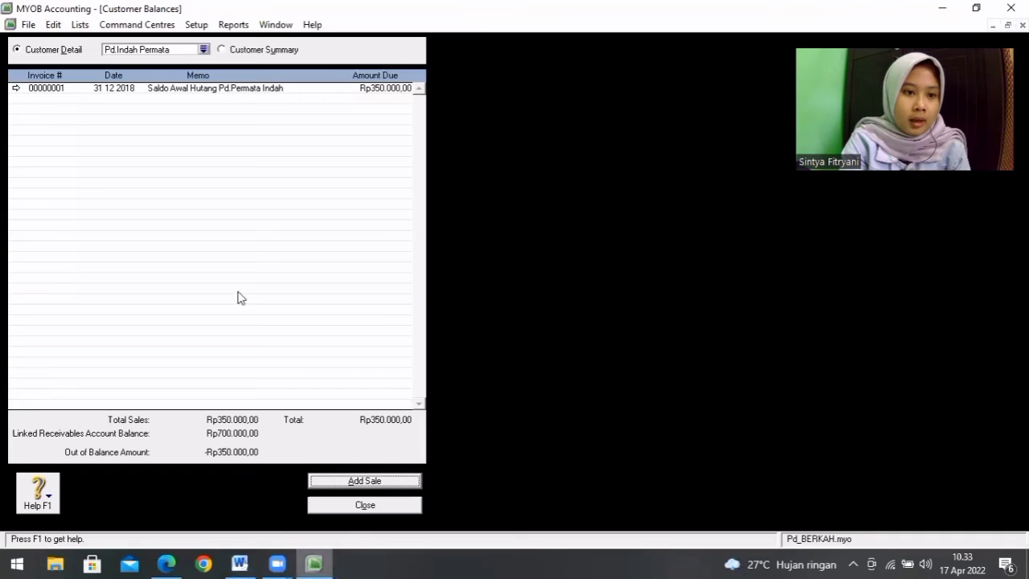
click(220, 49)
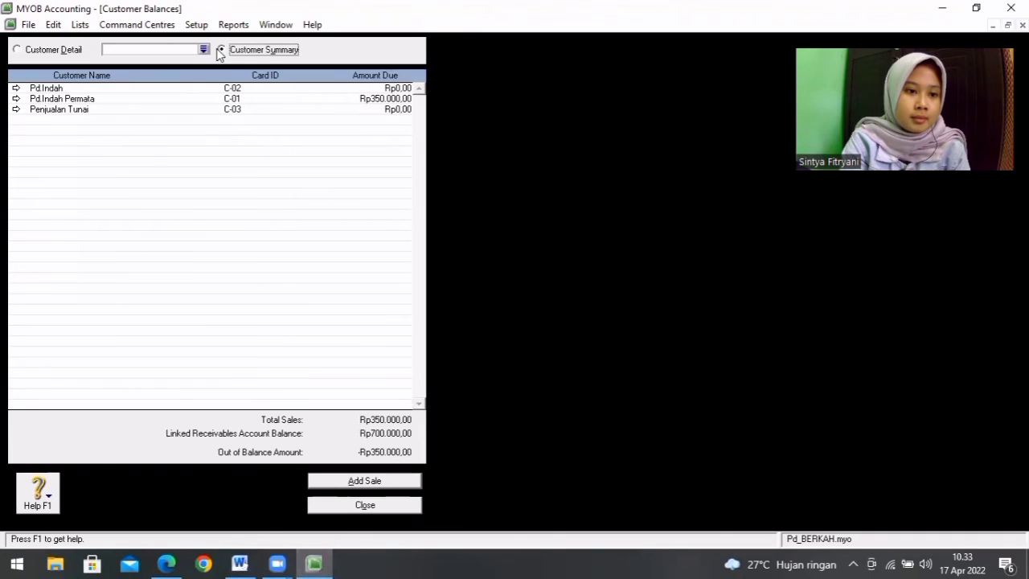
double_click(120, 94)
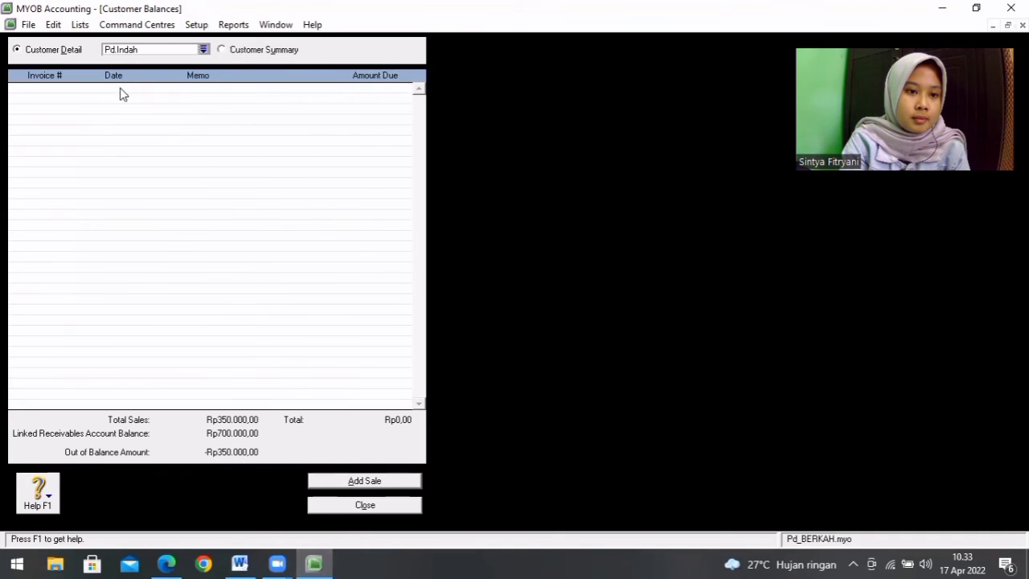
click(363, 481)
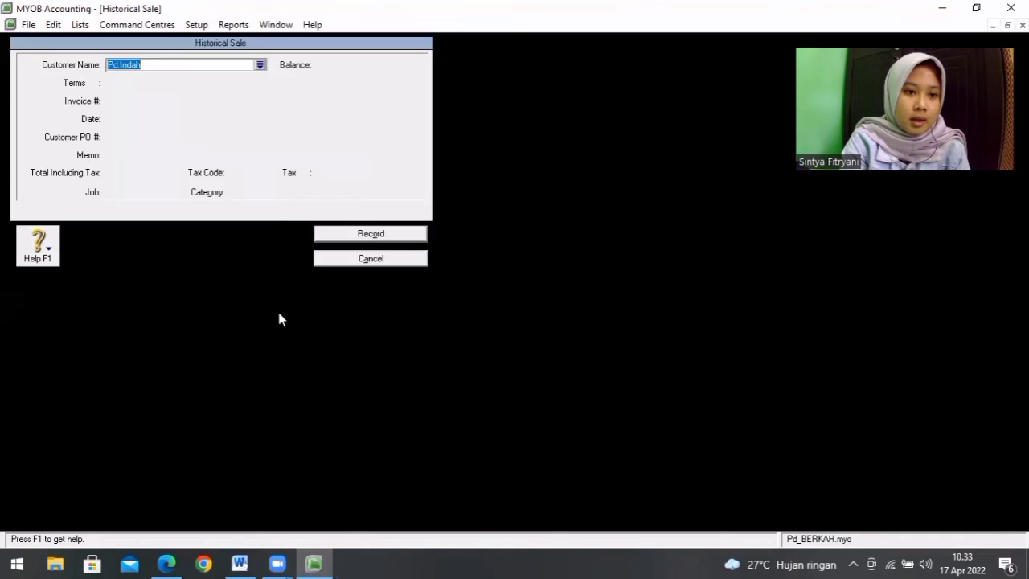
click(186, 68)
key(Return)
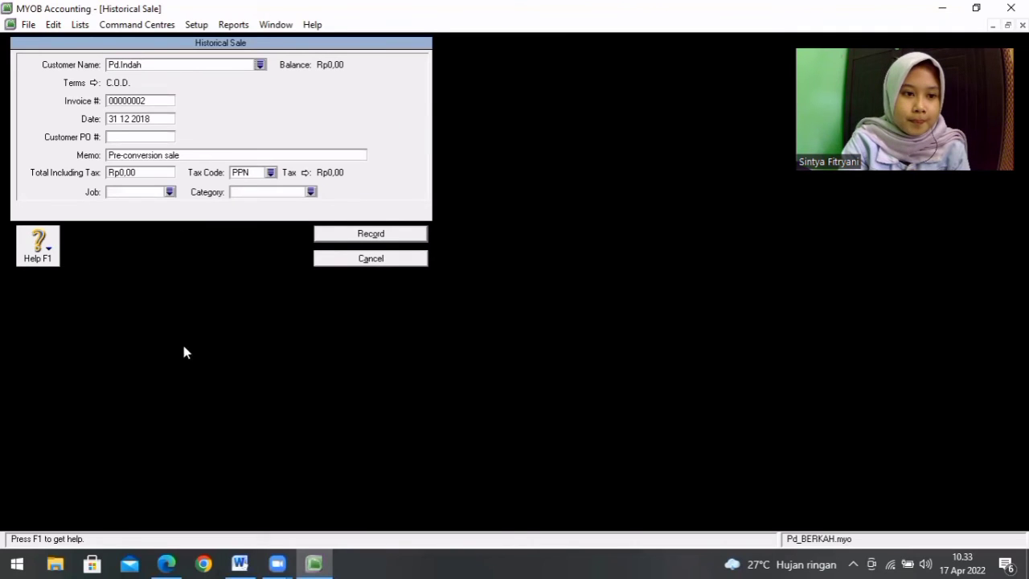
Step: Check the Pd. Indah row in Word and replace the sale's memo with "Saldo Awal Piutang Pd.Indah"
click(239, 562)
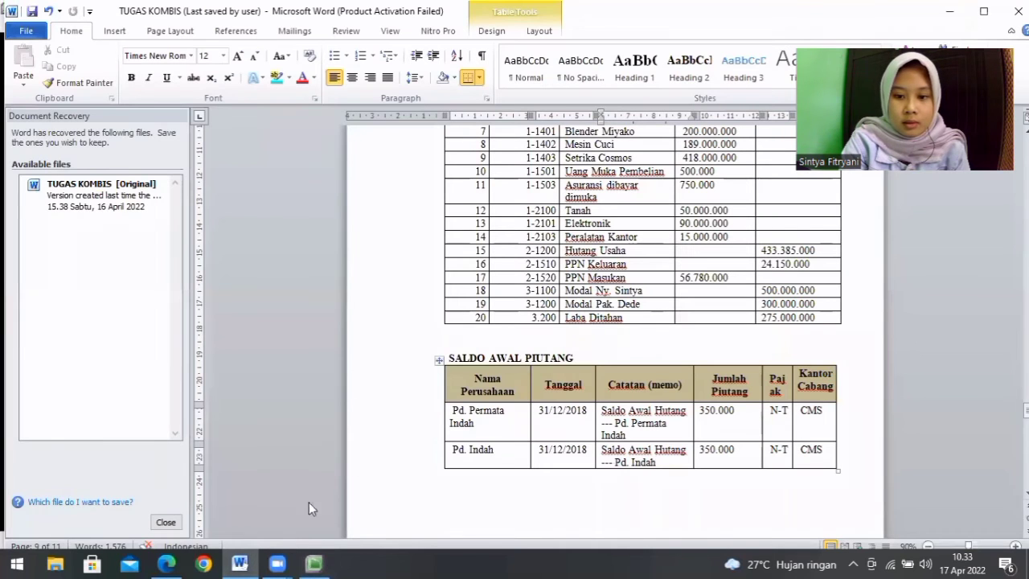
click(314, 563)
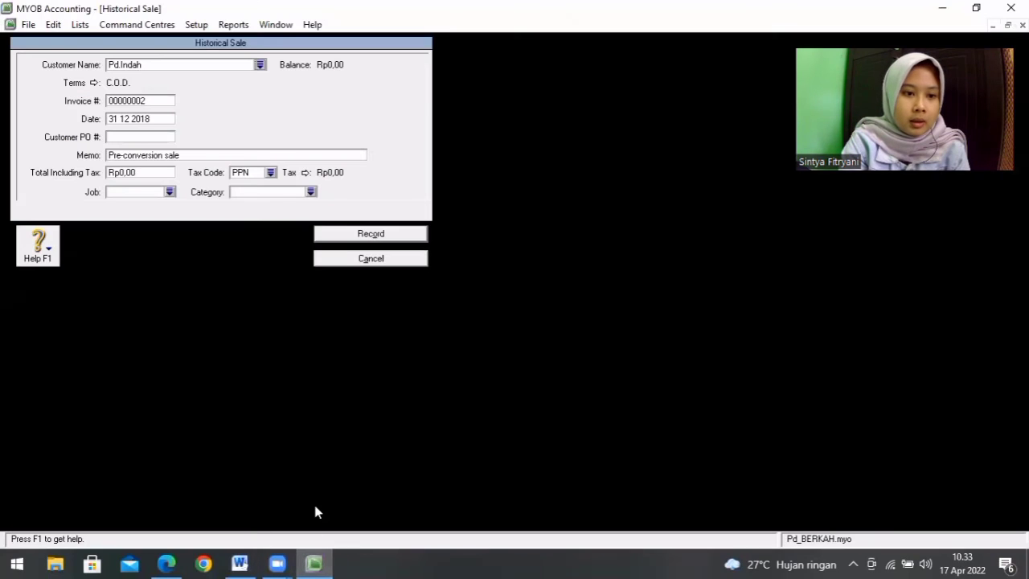
click(194, 155)
key(BackSpace)
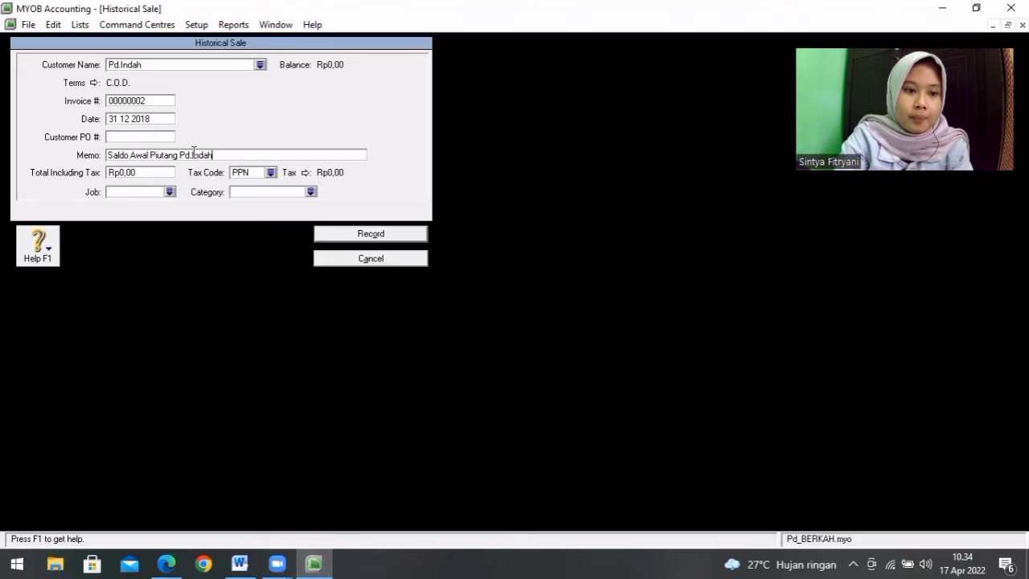
Step: Set the Pd.Indah sale's total including tax to Rp350.000 and its tax code to N-T
click(147, 172)
key(BackSpace)
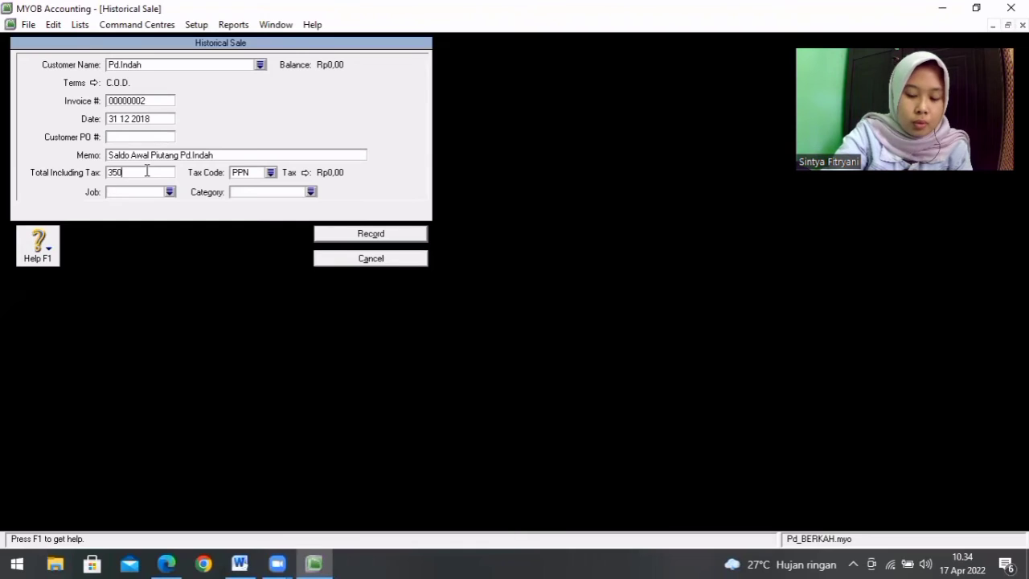
text(350000)
key(Tab)
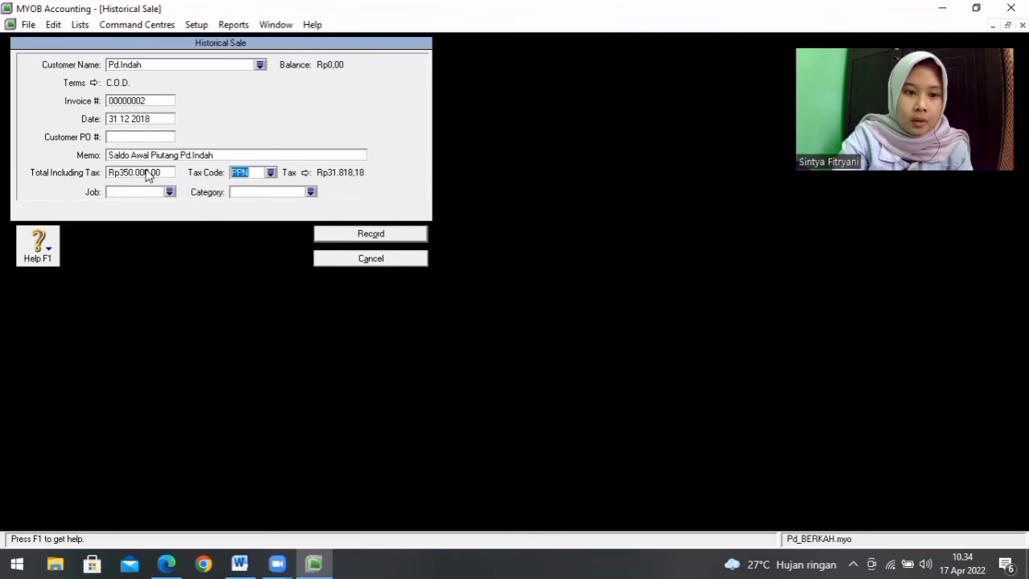
click(271, 174)
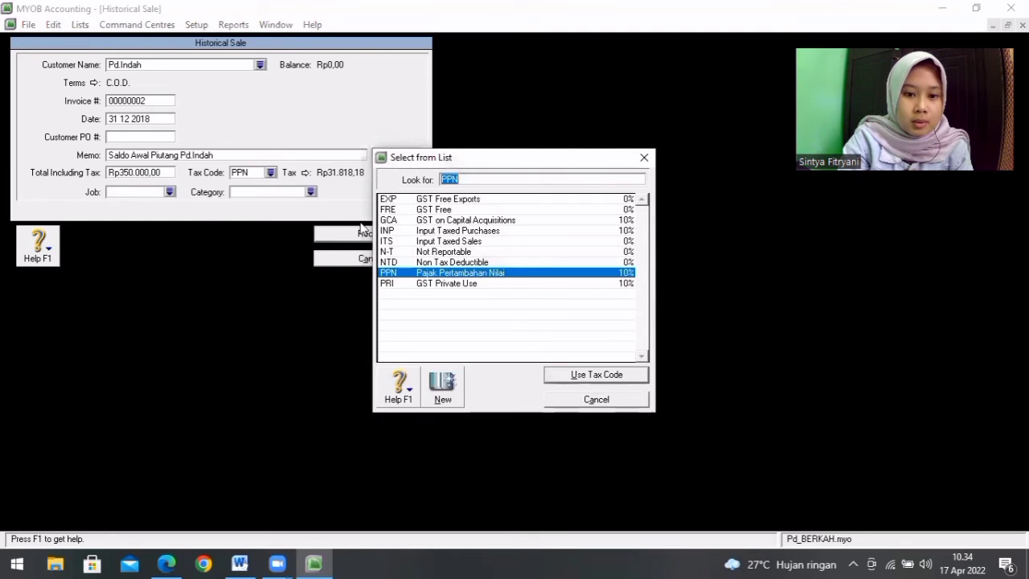
double_click(428, 252)
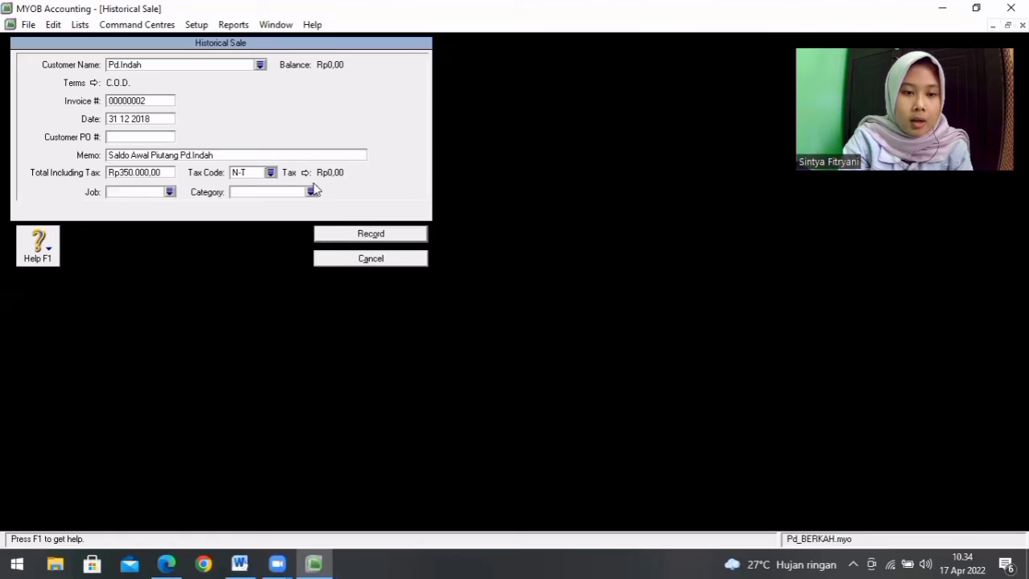
Step: Assign category CMS to the Pd.Indah sale and record it, dismissing the notices
click(311, 192)
double_click(395, 201)
click(372, 234)
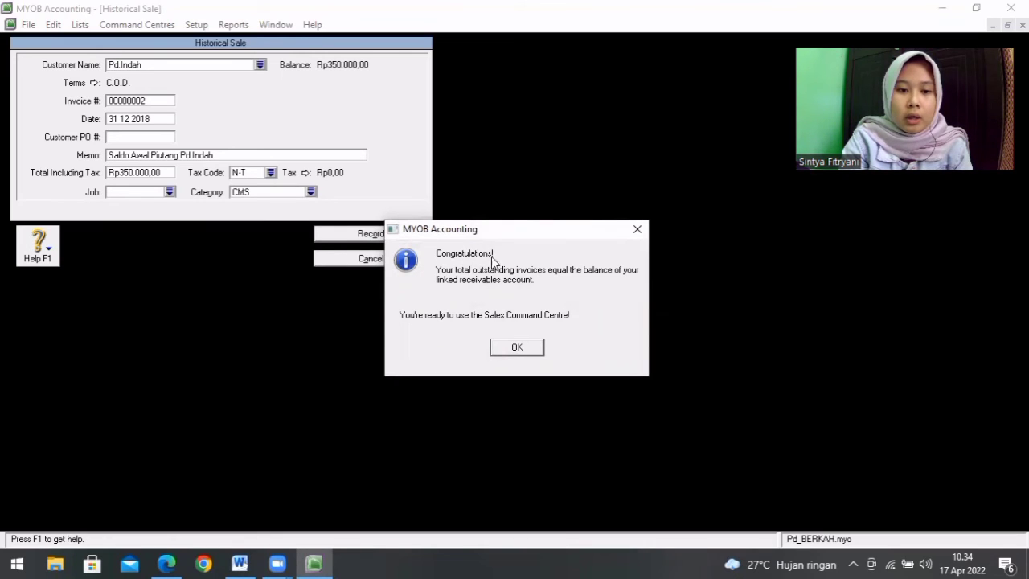
click(515, 345)
click(521, 332)
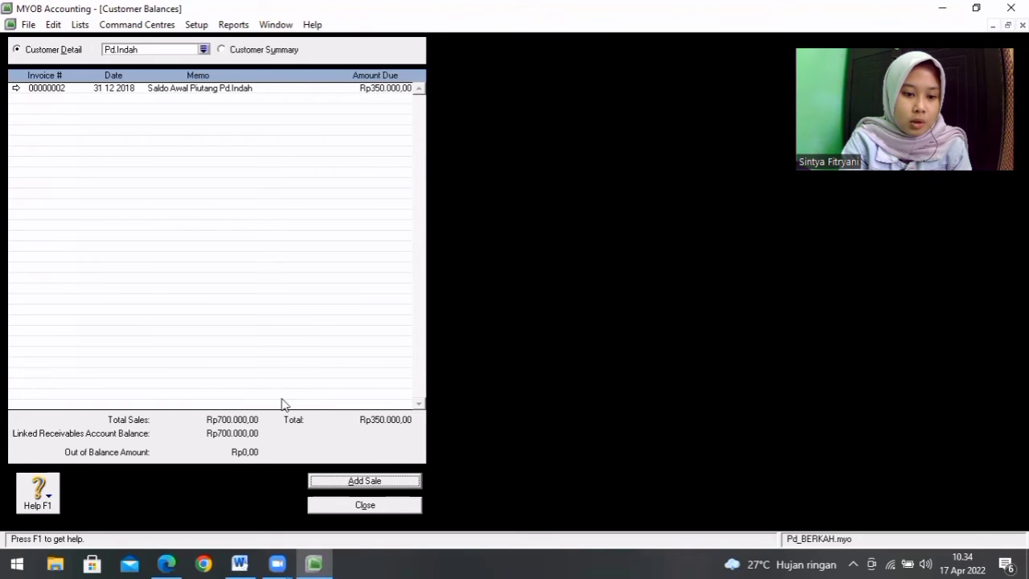
Step: Close the Customer Balances setup and open the Supplier Balances setup
click(379, 504)
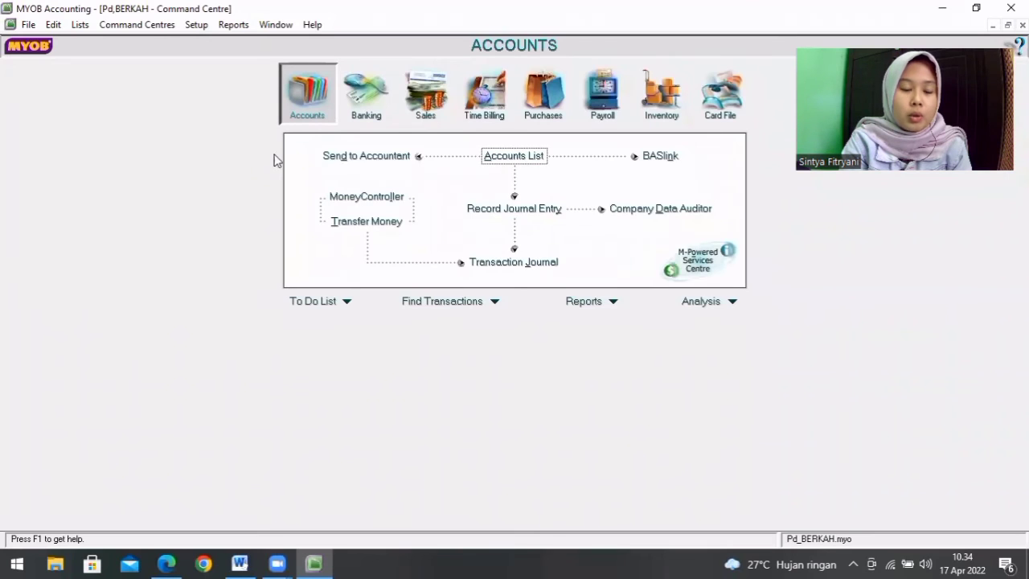
click(197, 25)
mouse_move(226, 58)
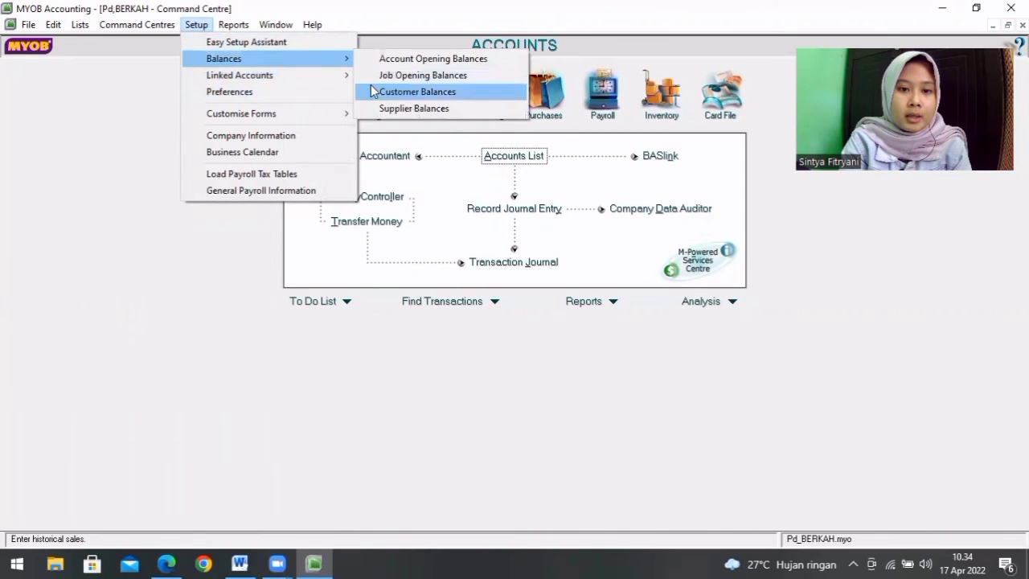
click(385, 108)
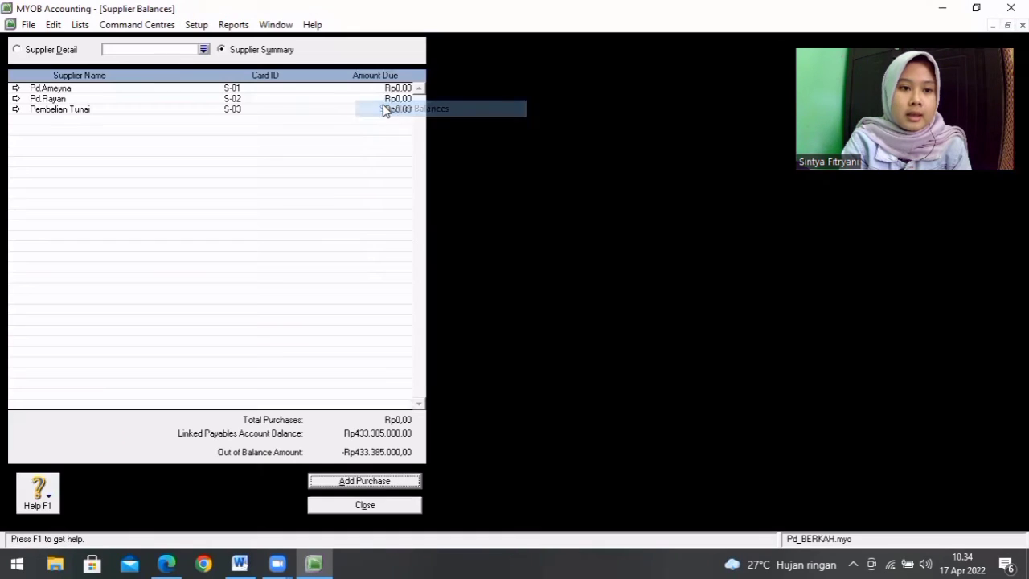
Step: Start a historical purchase for supplier Pd.Ameyna
double_click(111, 92)
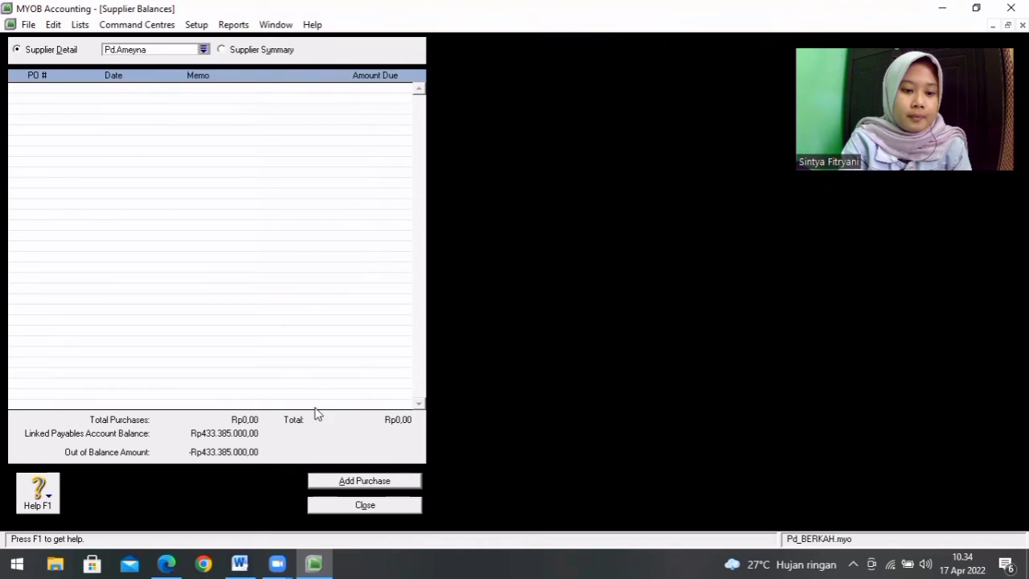
click(358, 483)
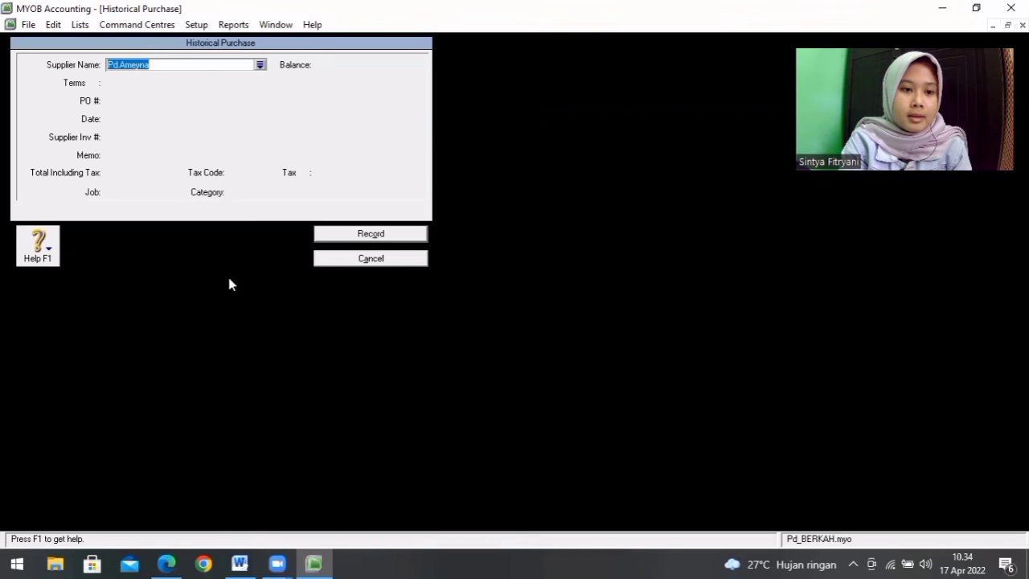
click(174, 70)
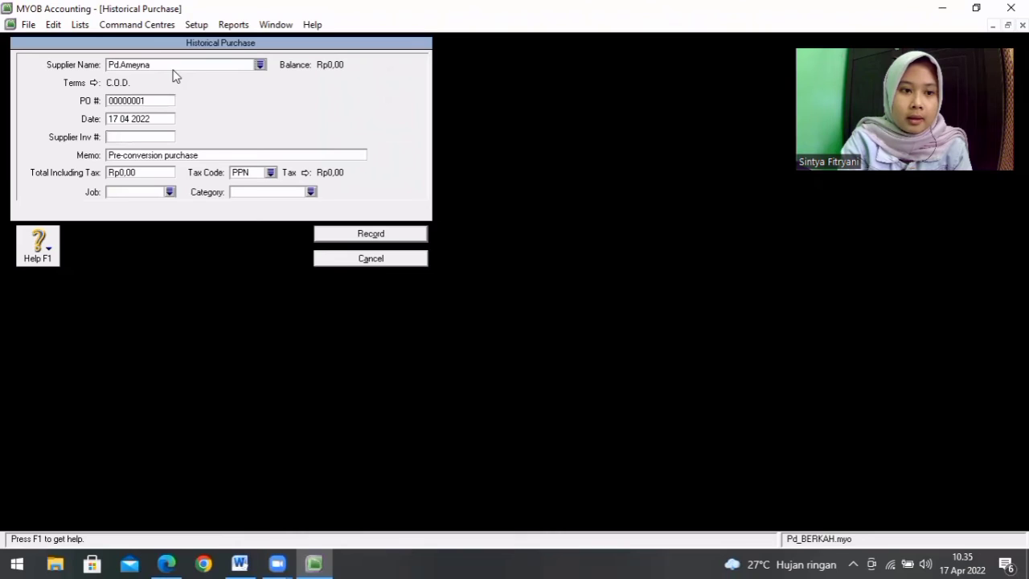
Step: Look up the Saldo Awal Hutang table in Word and set the Pd.Ameyna purchase date to 31/12/2018 in MYOB
click(239, 563)
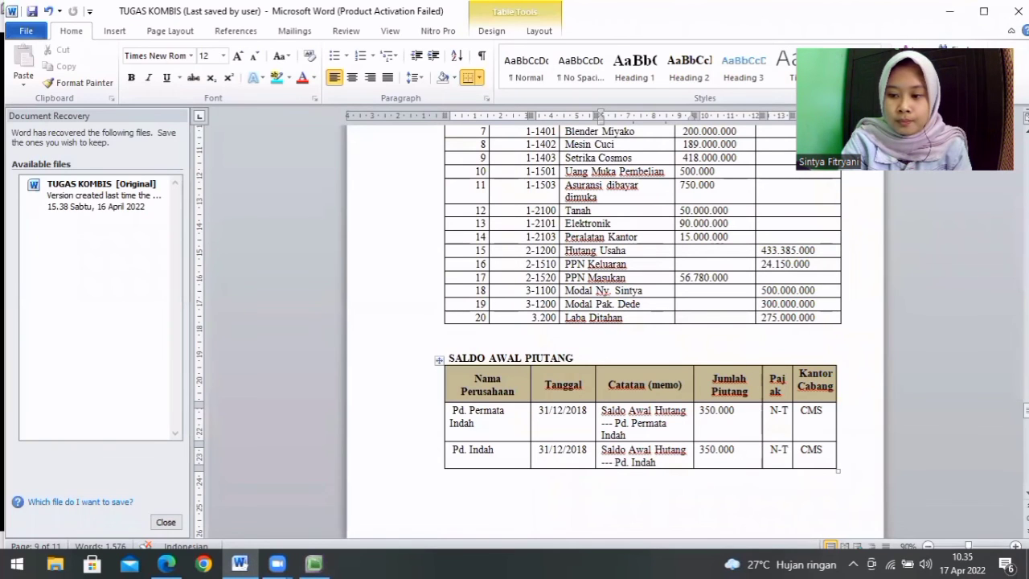
scroll(965, 518, down, 3)
scroll(616, 321, down, 4)
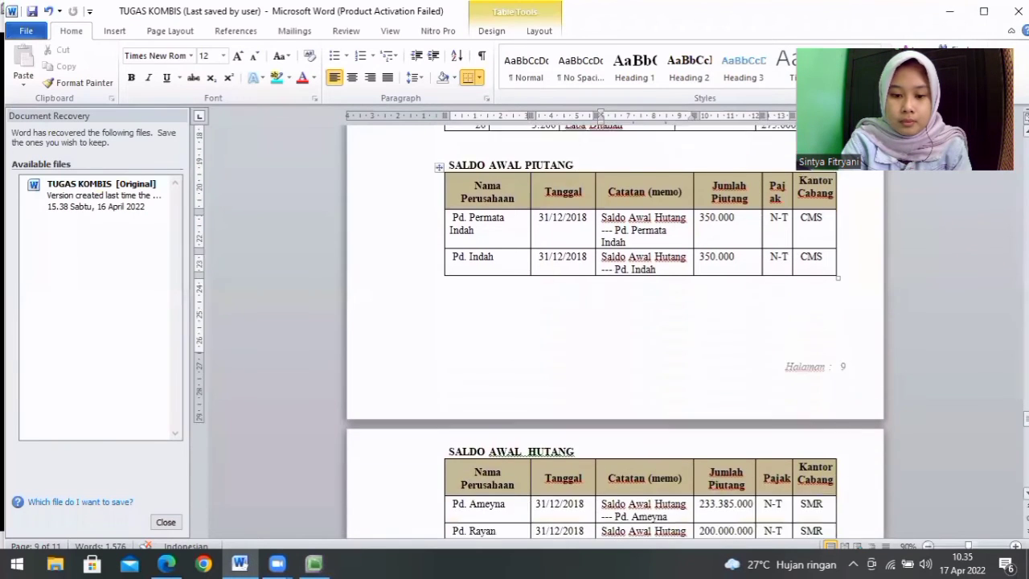
click(315, 563)
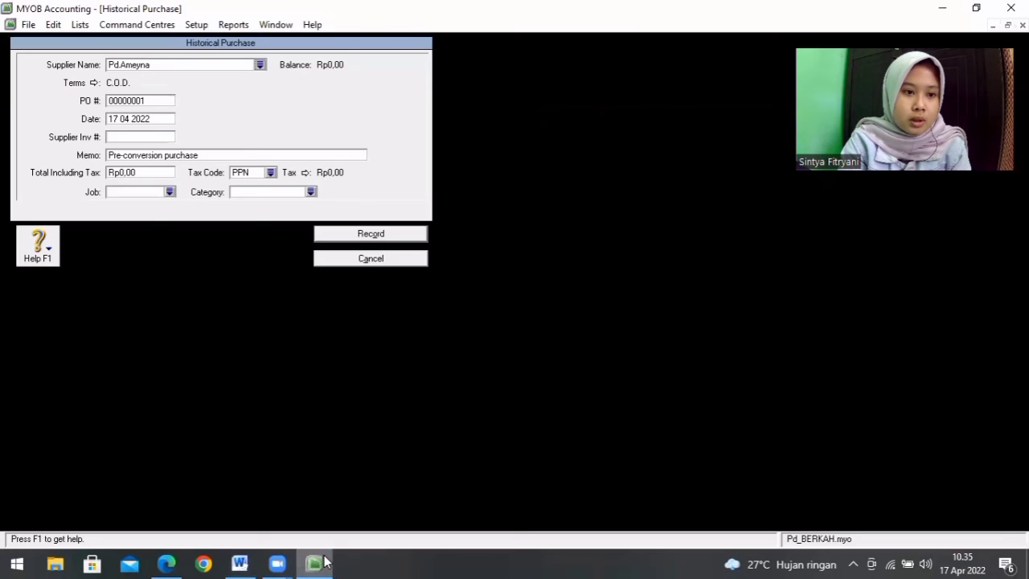
click(162, 115)
text(31/)
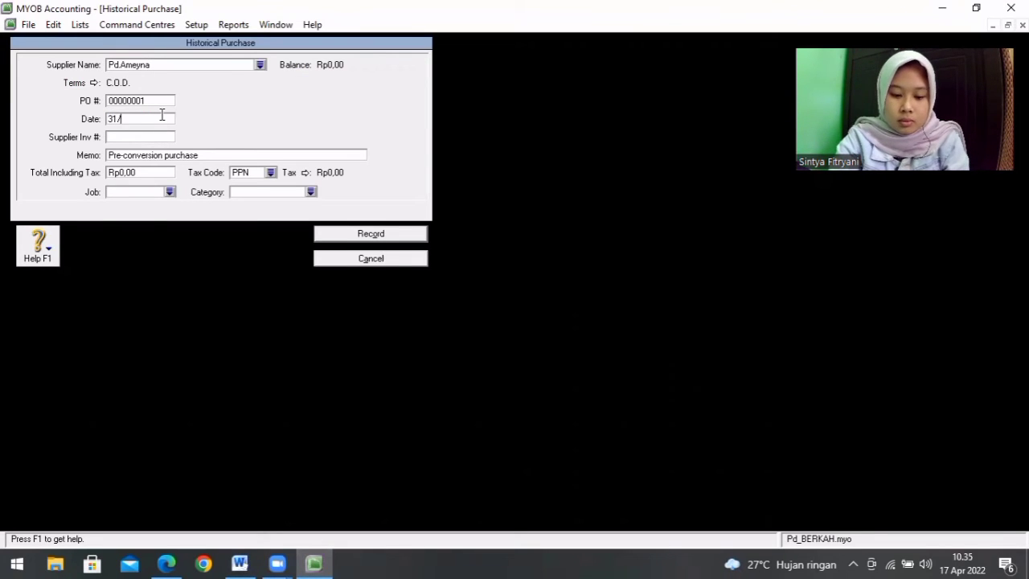
text(12/1)
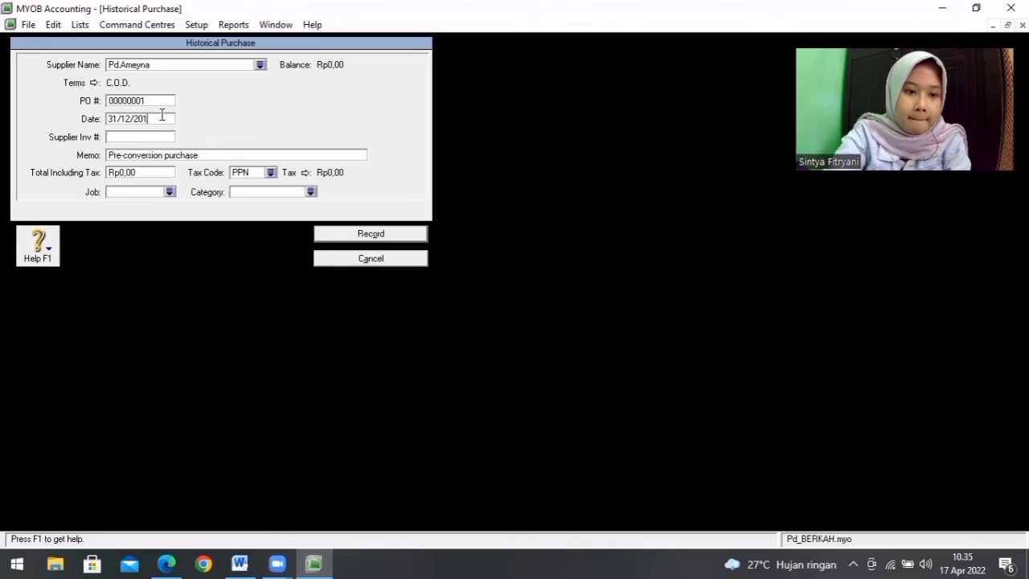
key(Tab)
Step: Check the memo wording in Word and replace the Pd.Ameyna purchase memo with "Saldo Awal Hutang Pd.Ameyna" in MYOB
click(207, 155)
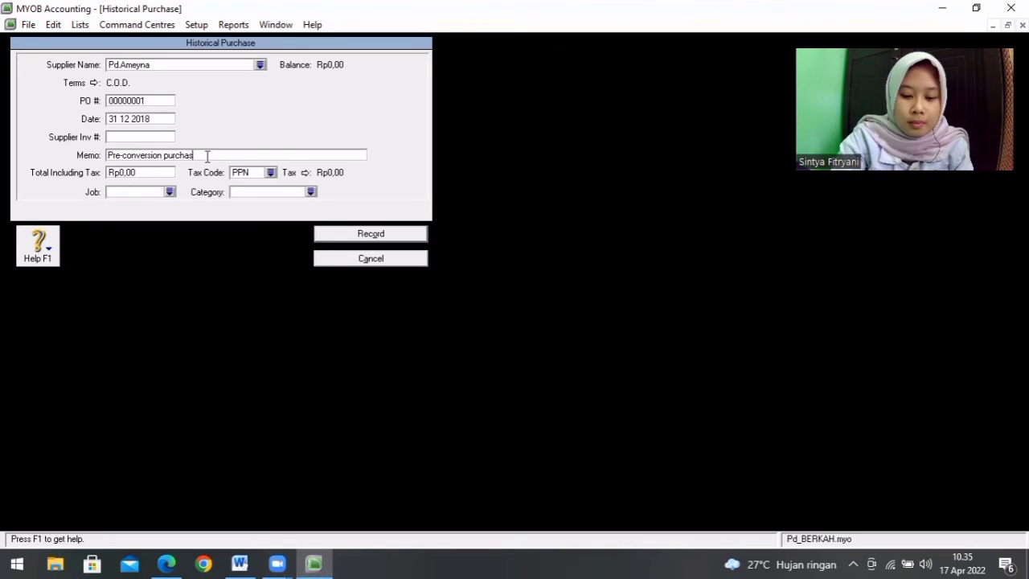
click(240, 563)
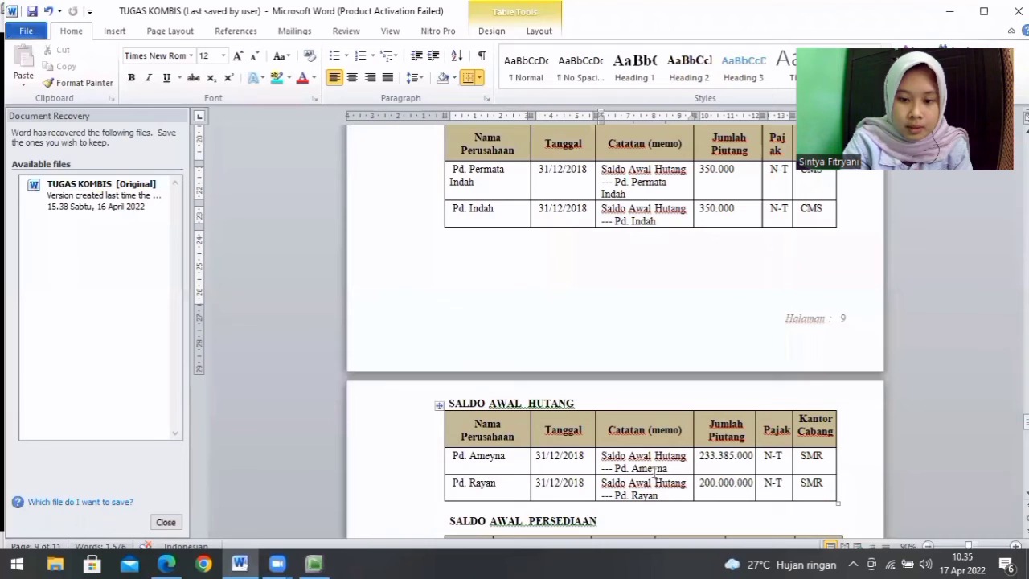
click(307, 563)
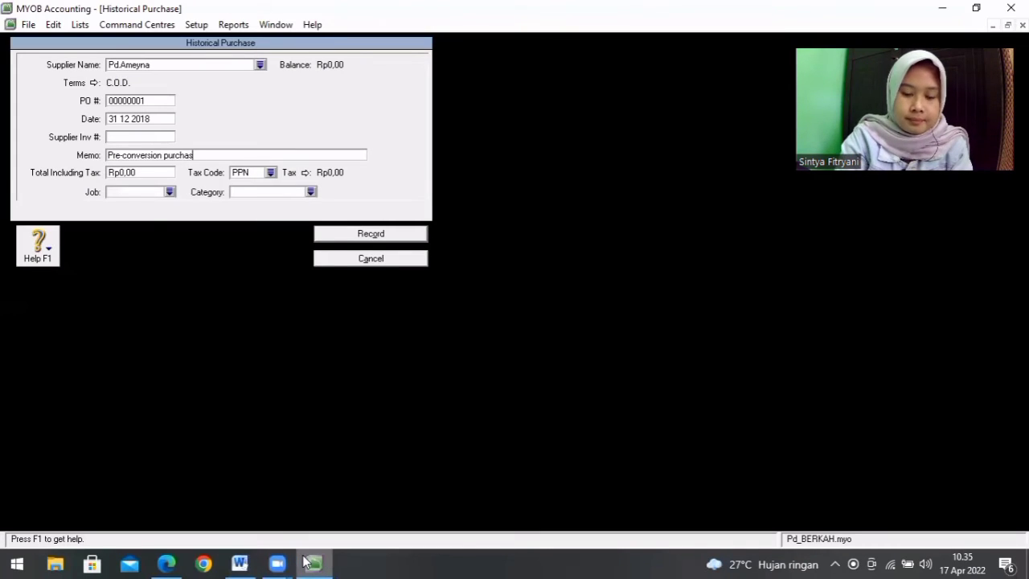
key(BackSpace)
key(BackSpace)
key(BackSpace)
key(BackSpace)
key(BackSpace)
key(BackSpace)
key(BackSpace)
key(BackSpace)
key(BackSpace)
key(BackSpace)
key(BackSpace)
key(BackSpace)
key(BackSpace)
key(BackSpace)
key(BackSpace)
key(BackSpace)
key(BackSpace)
key(BackSpace)
key(BackSpace)
key(BackSpace)
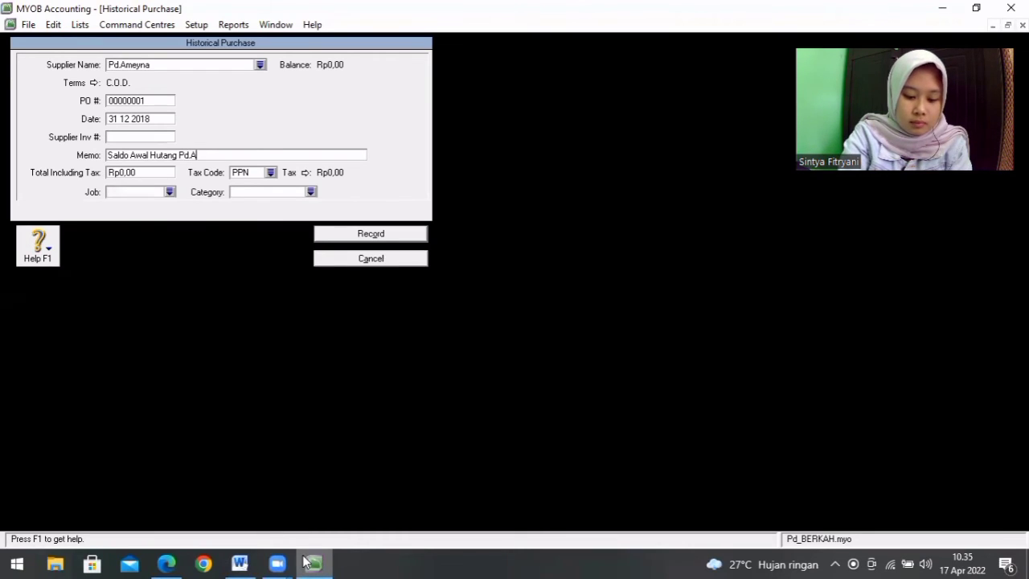
text(me)
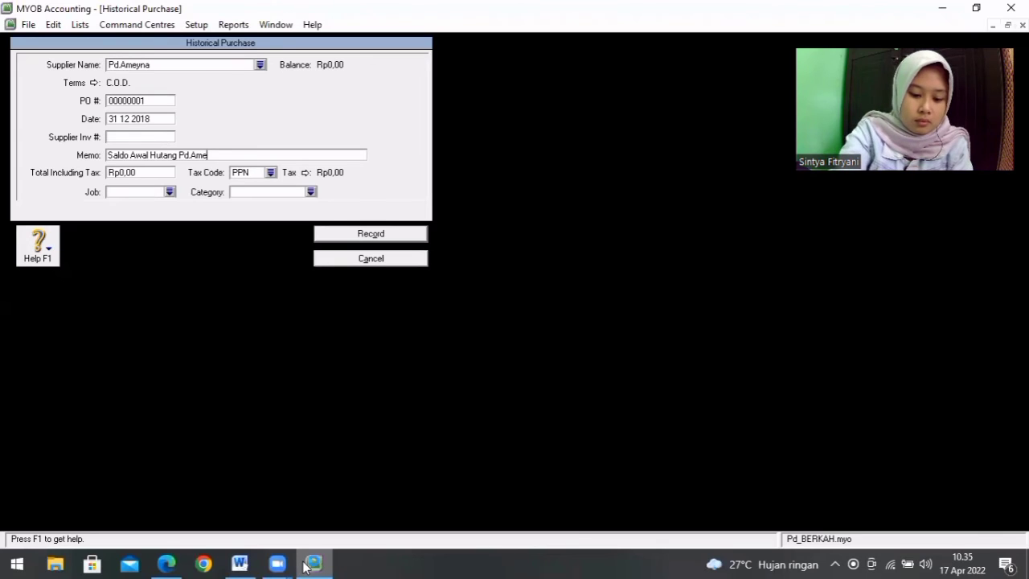
text(yna)
key(Tab)
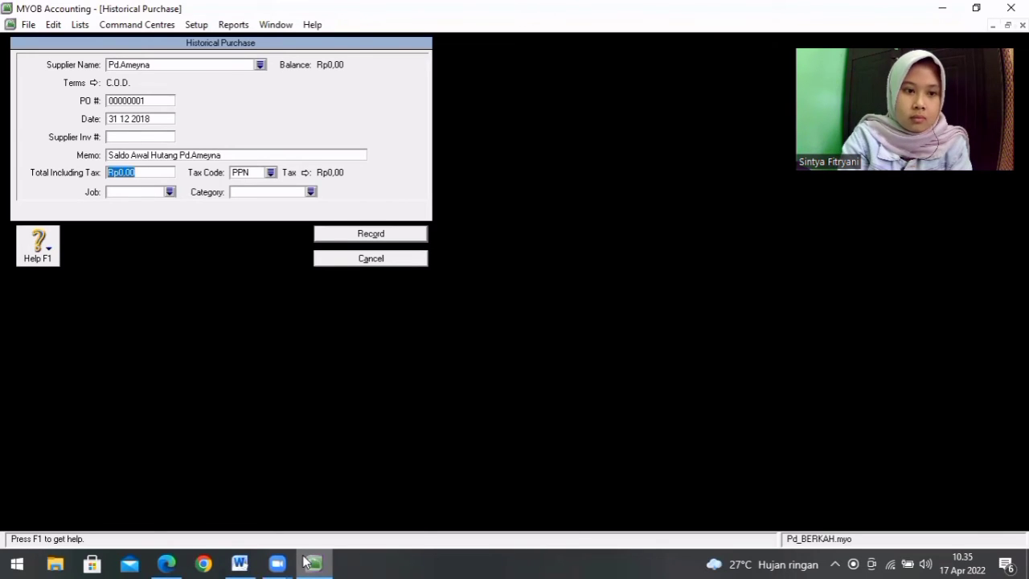
Step: Check Pd.Ameyna's payable in Word and set the purchase's total including tax to Rp233.385.000 in MYOB
click(240, 562)
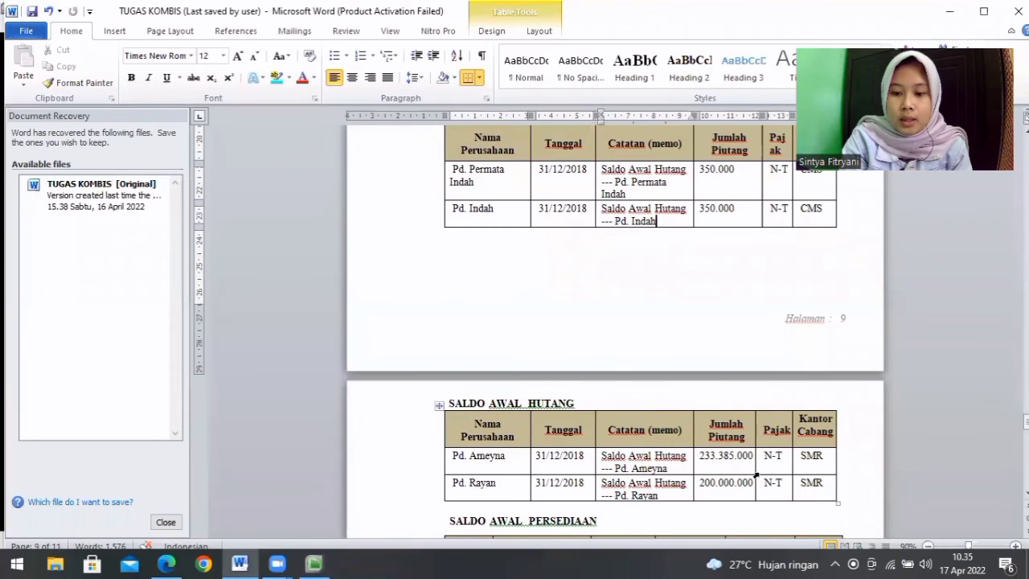
click(314, 563)
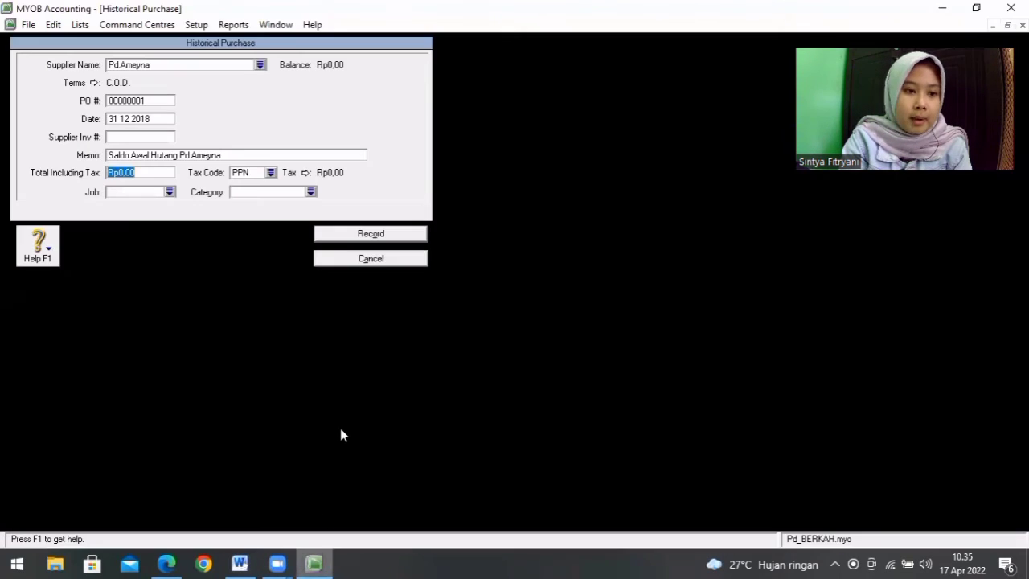
text(233.385)
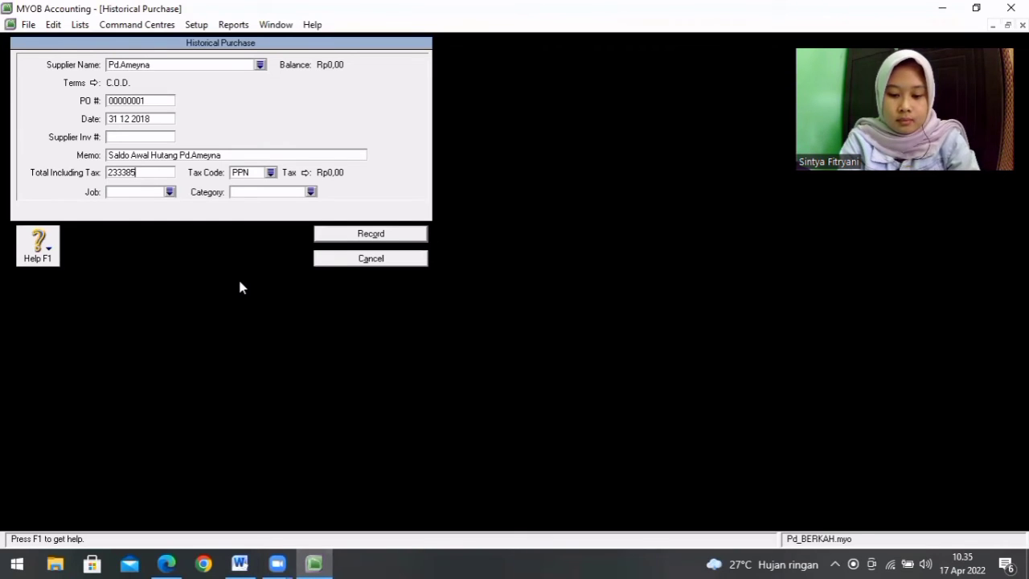
text(.000)
key(Tab)
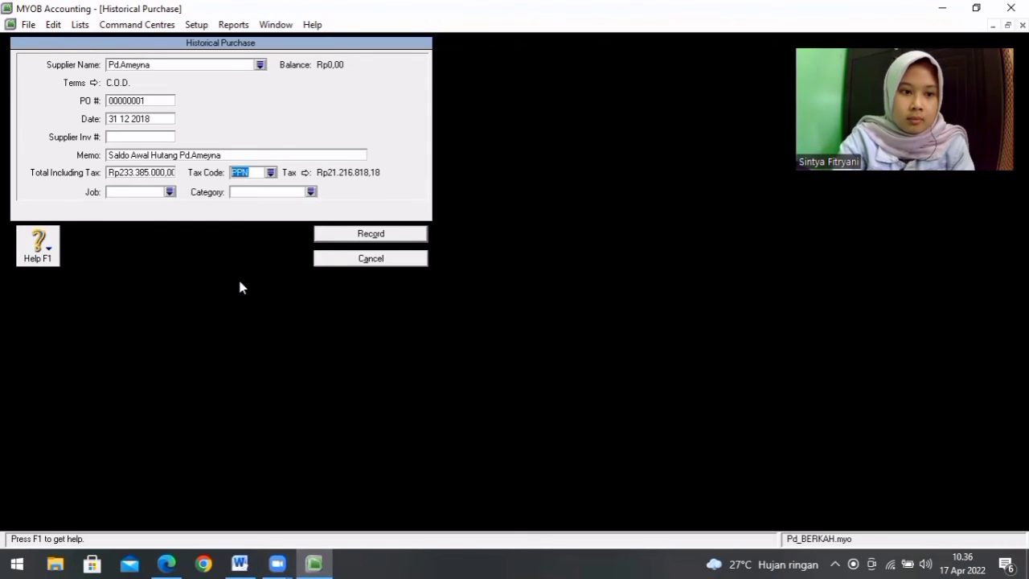
Step: Check Pd.Ameyna's tax entry in Word and set the purchase's tax code to N-T in MYOB
click(240, 564)
click(314, 564)
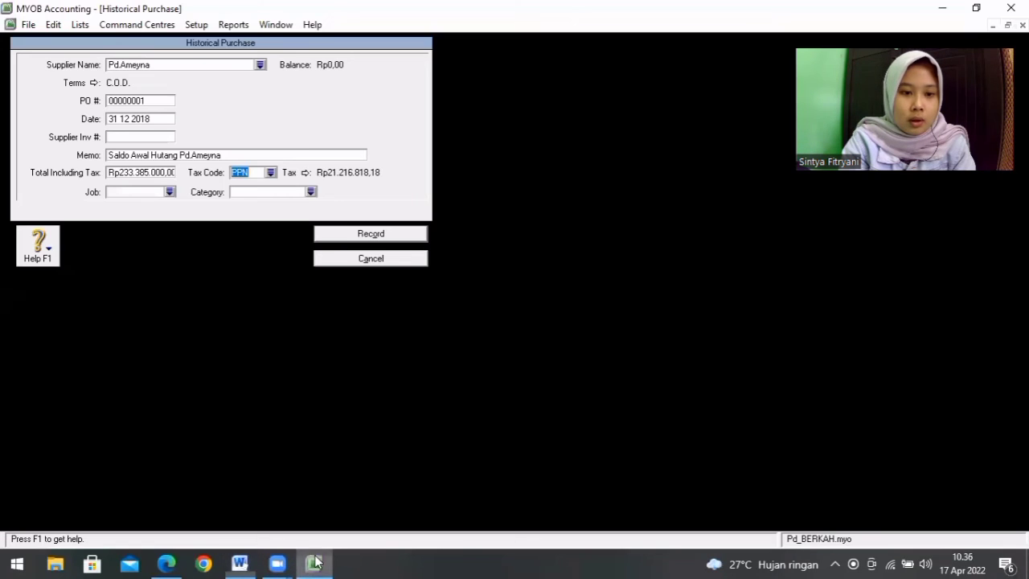
click(271, 172)
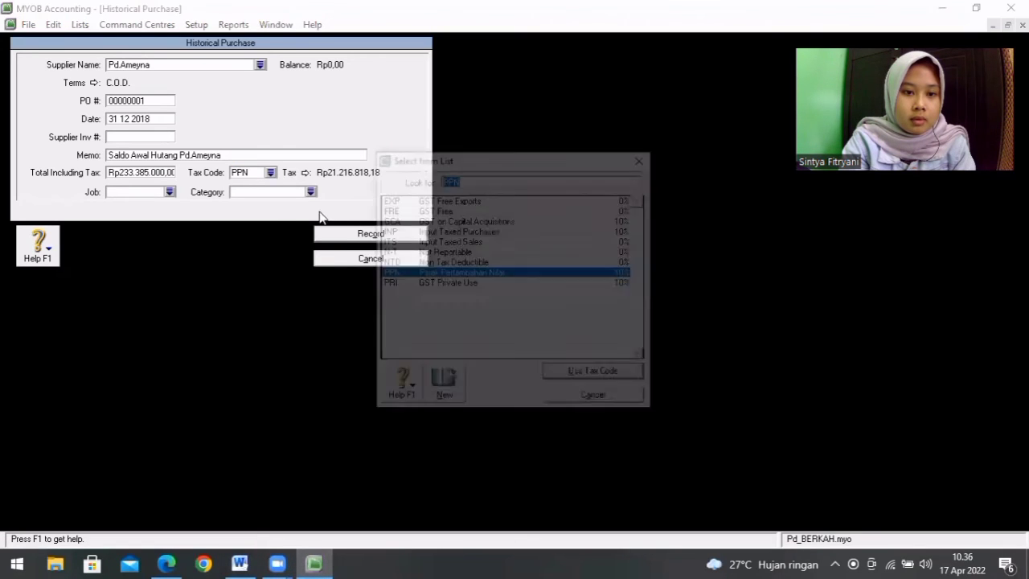
double_click(407, 253)
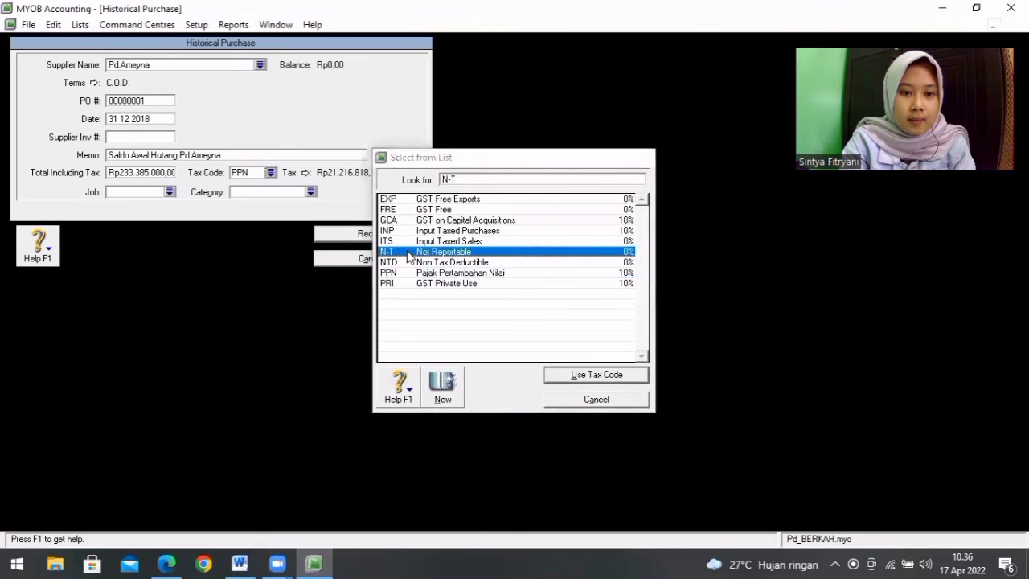
Step: Assign category SMRG to the Pd.Ameyna purchase and record it, dismissing the notice
click(312, 192)
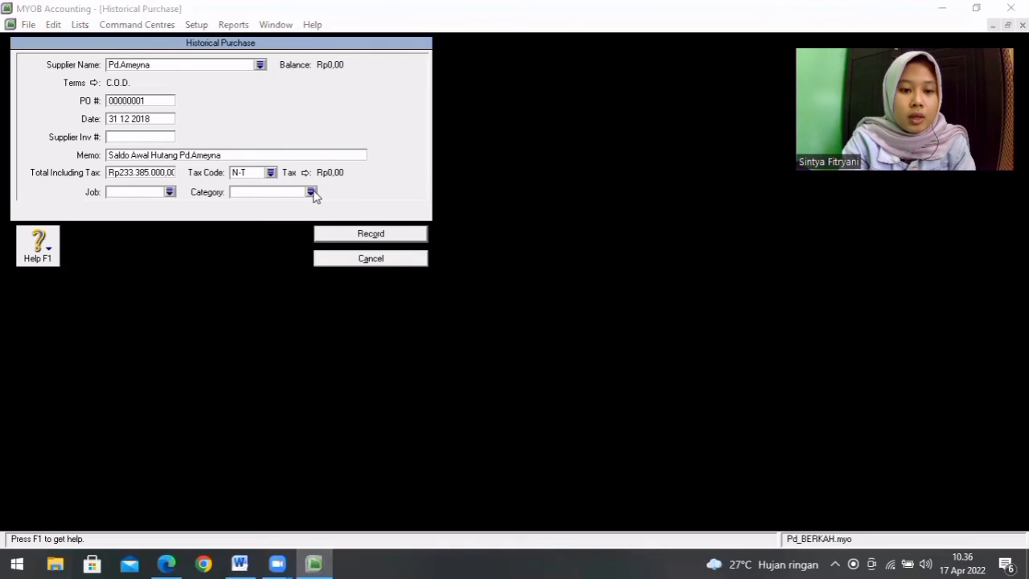
double_click(410, 210)
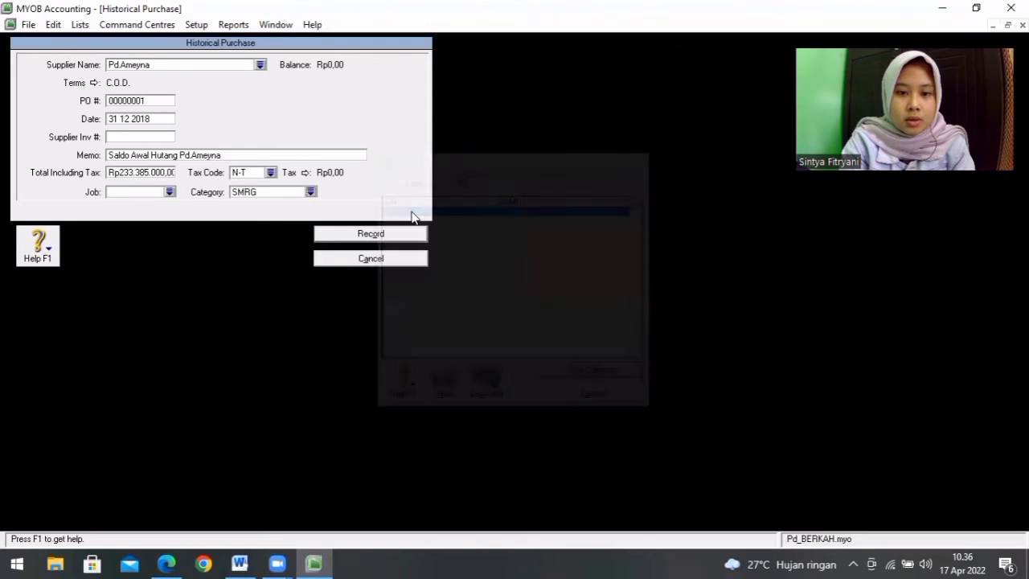
click(353, 235)
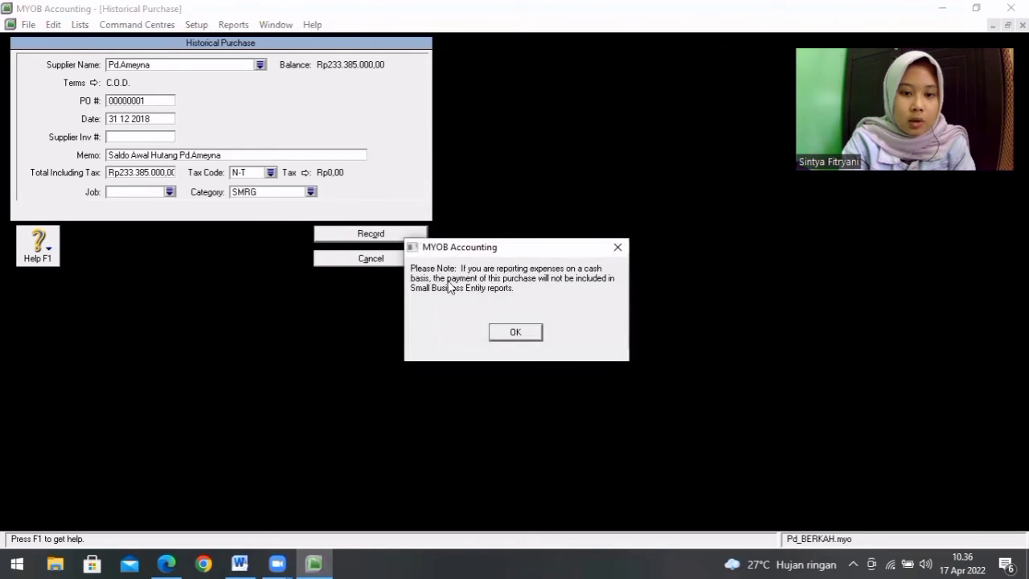
click(501, 330)
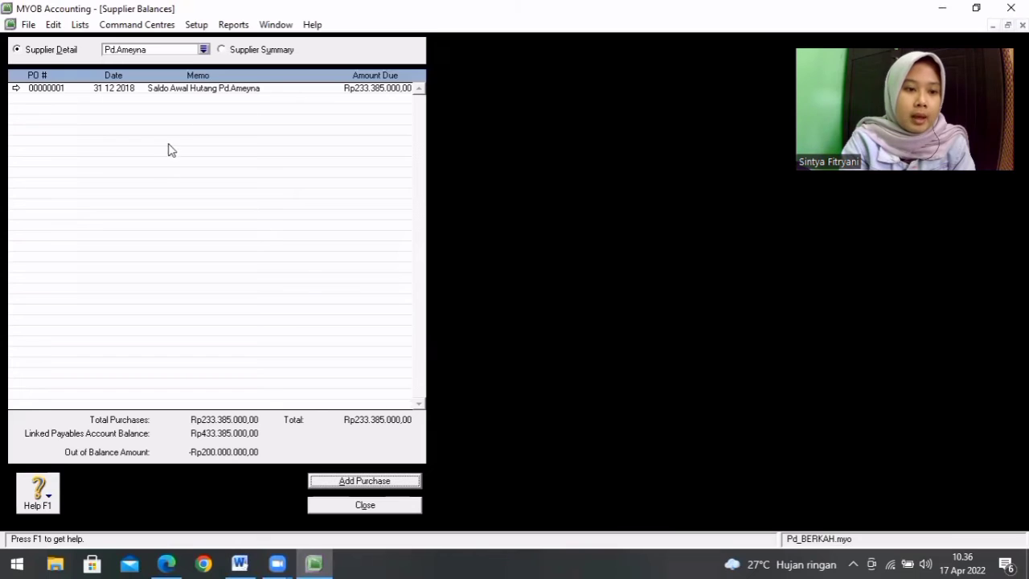
Step: Start a historical purchase for supplier Pd.Rayan from the supplier summary, with the memo "Saldo Awal Hutang Pd.Rayan"
click(224, 53)
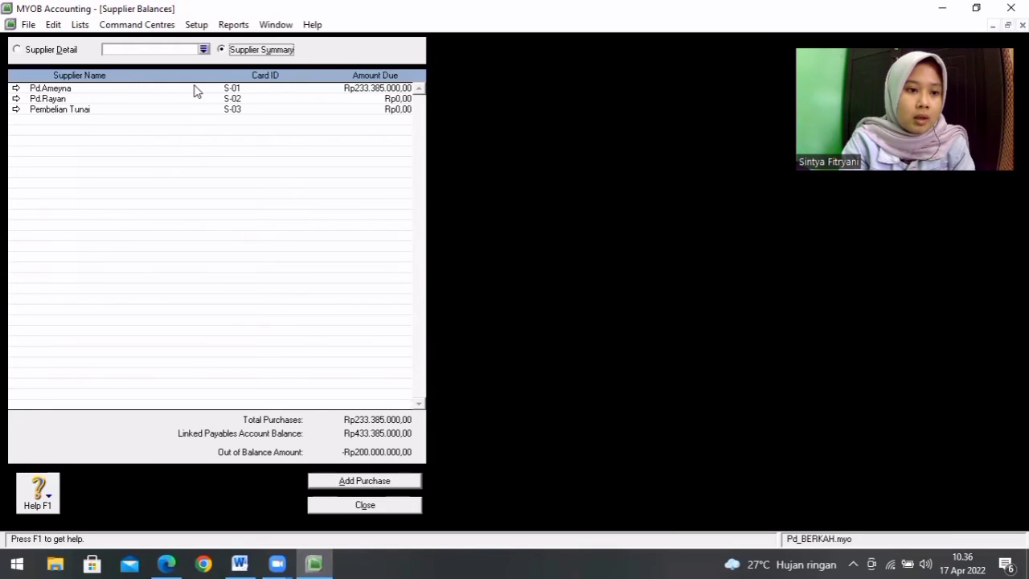
double_click(152, 98)
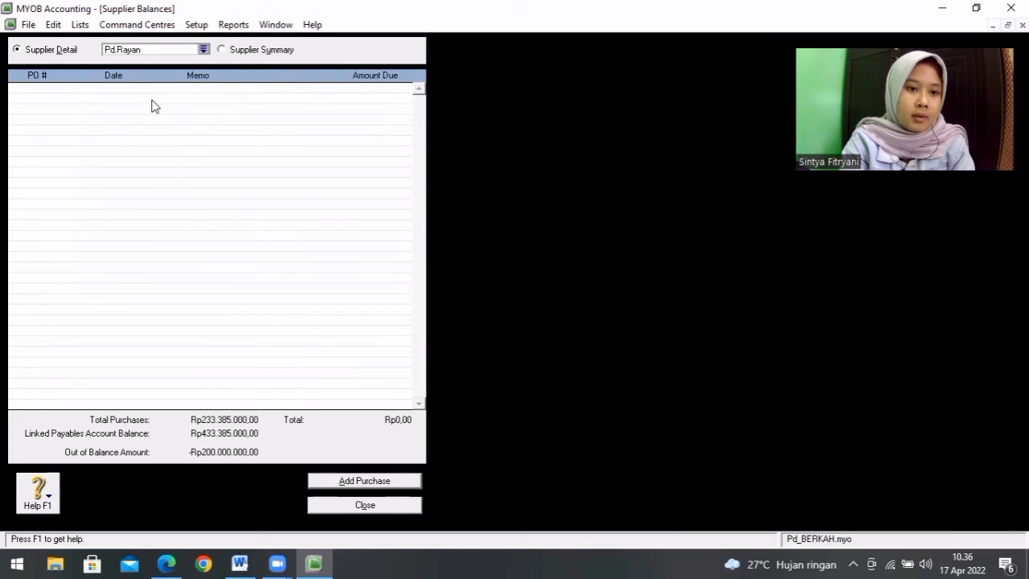
click(381, 482)
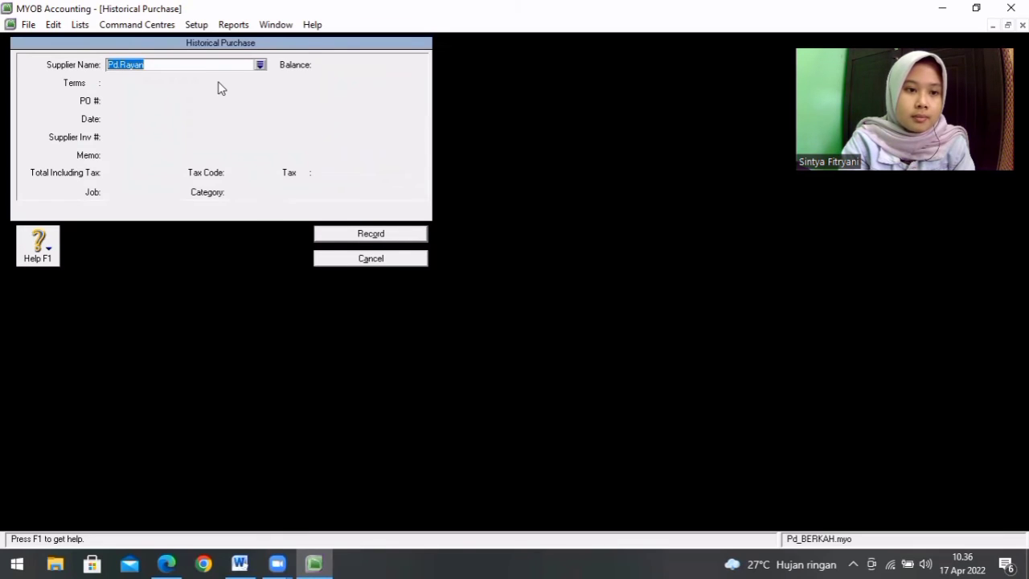
click(186, 65)
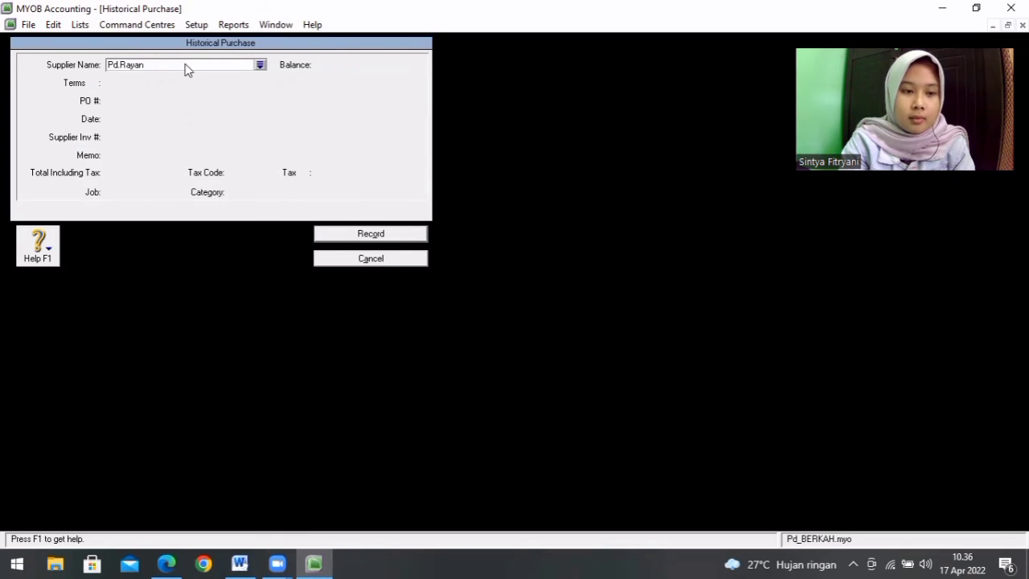
key(Tab)
click(206, 153)
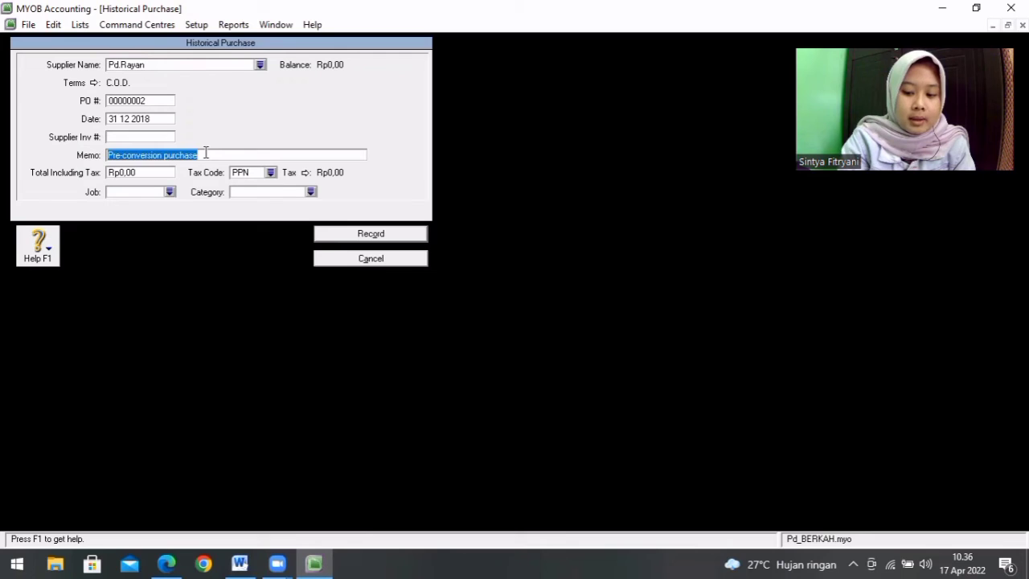
key(BackSpace)
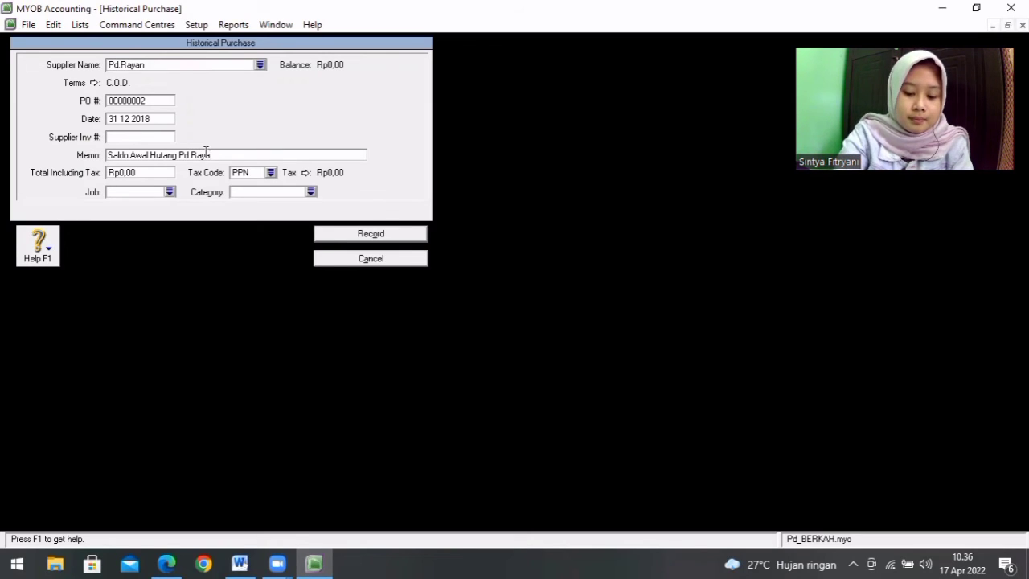
Step: Check Pd.Rayan's payable in Word, and in MYOB set the purchase's total including tax to Rp200.000.000 and its tax code to N-T
click(148, 173)
click(240, 563)
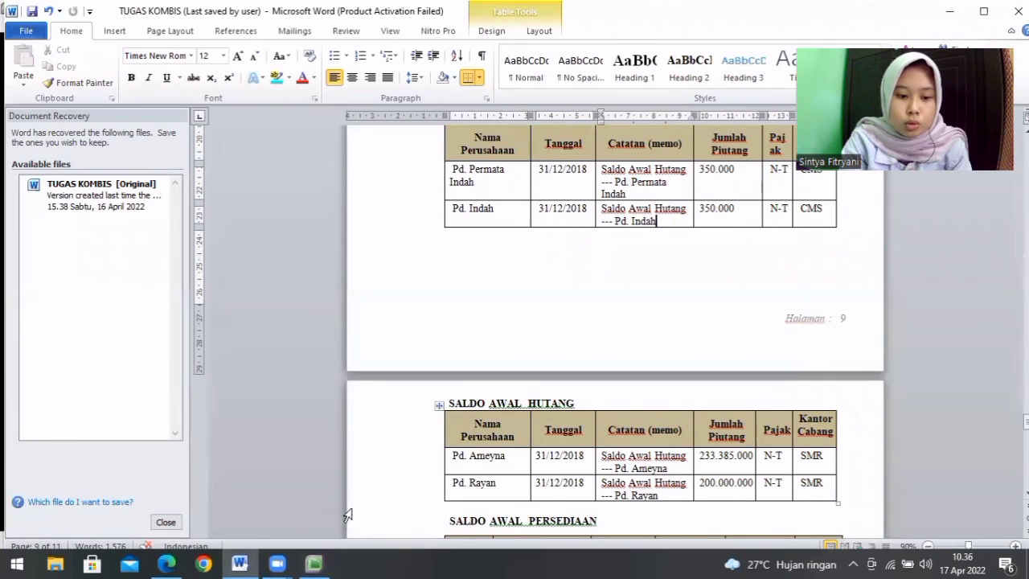
click(322, 560)
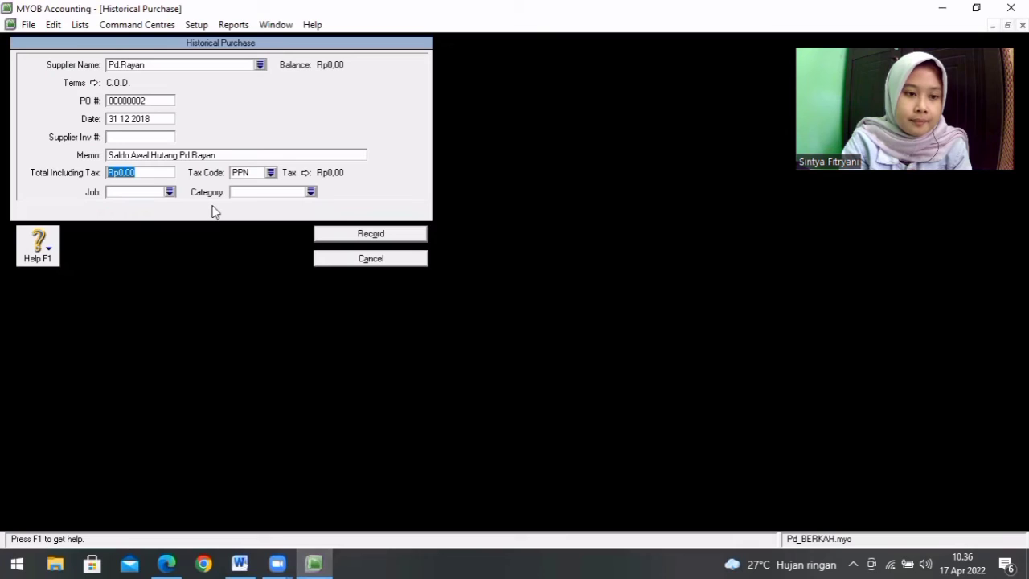
text(20000000)
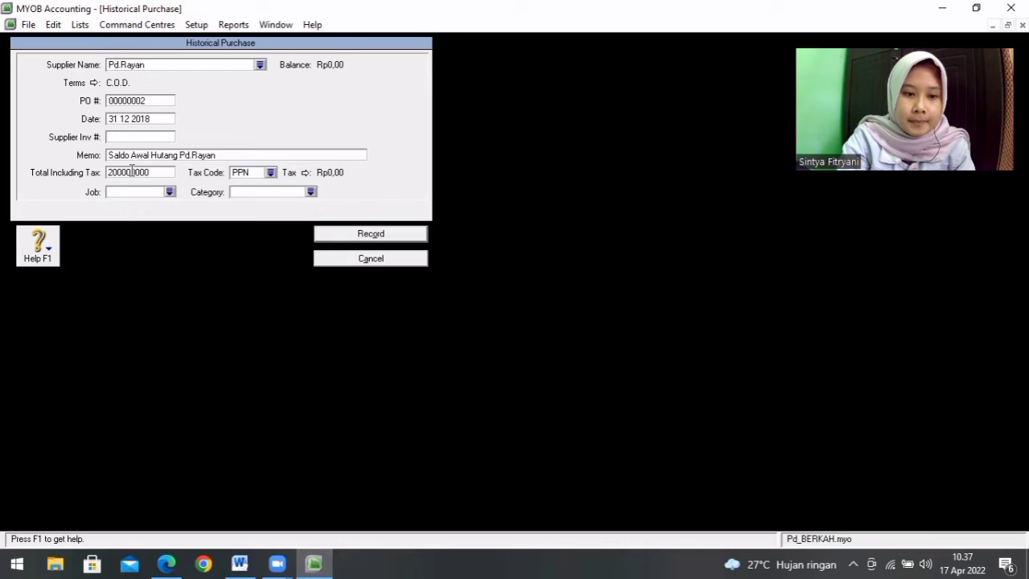
key(Tab)
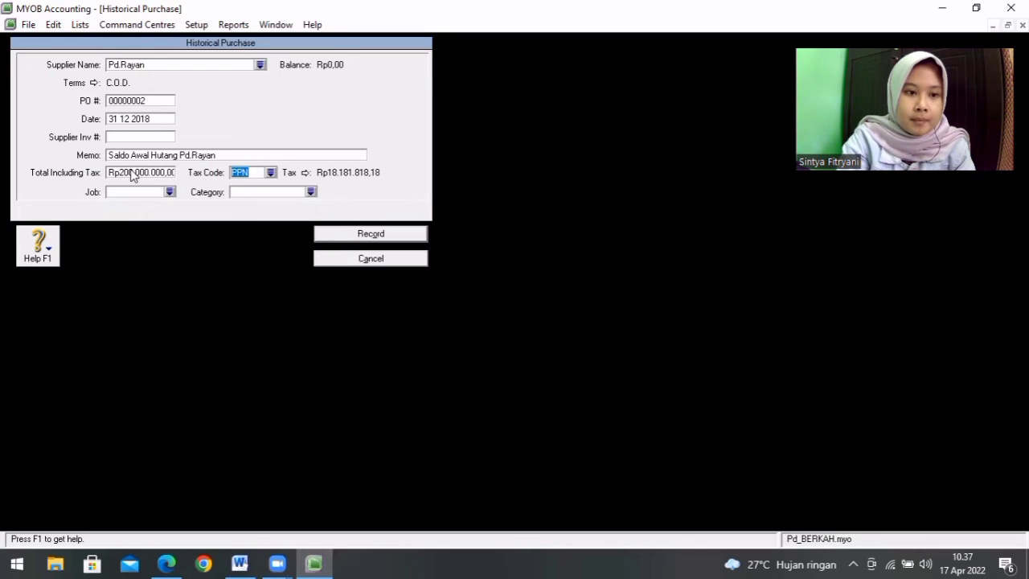
click(271, 172)
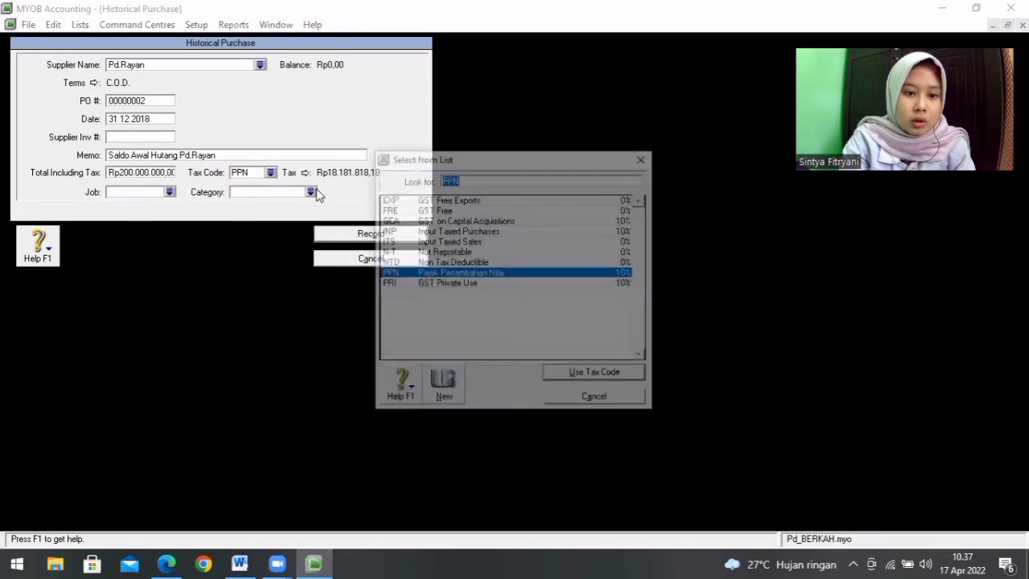
click(442, 252)
double_click(442, 251)
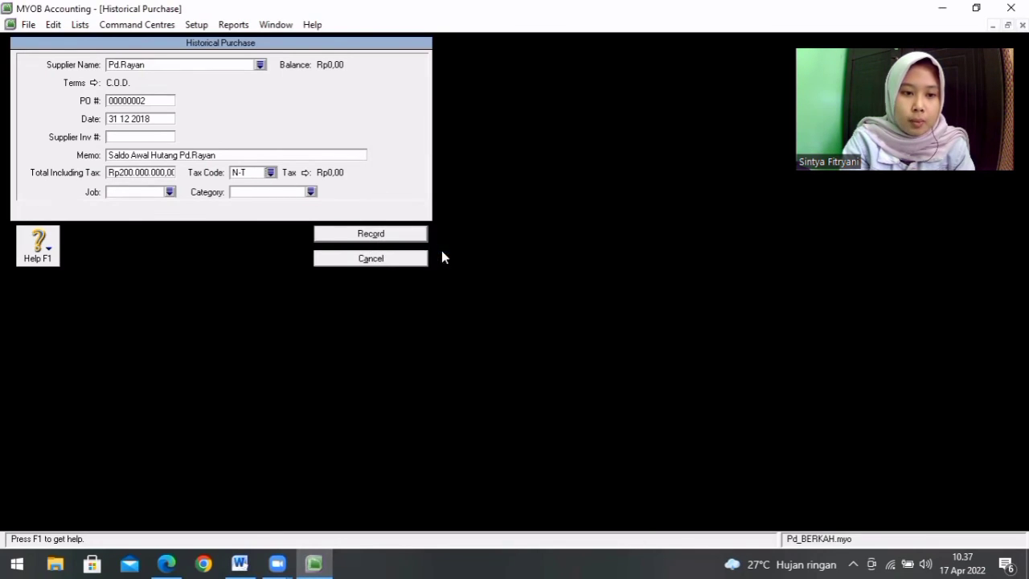
Step: Assign category SMRG to the Pd.Rayan purchase and record it, dismissing the notice
click(310, 192)
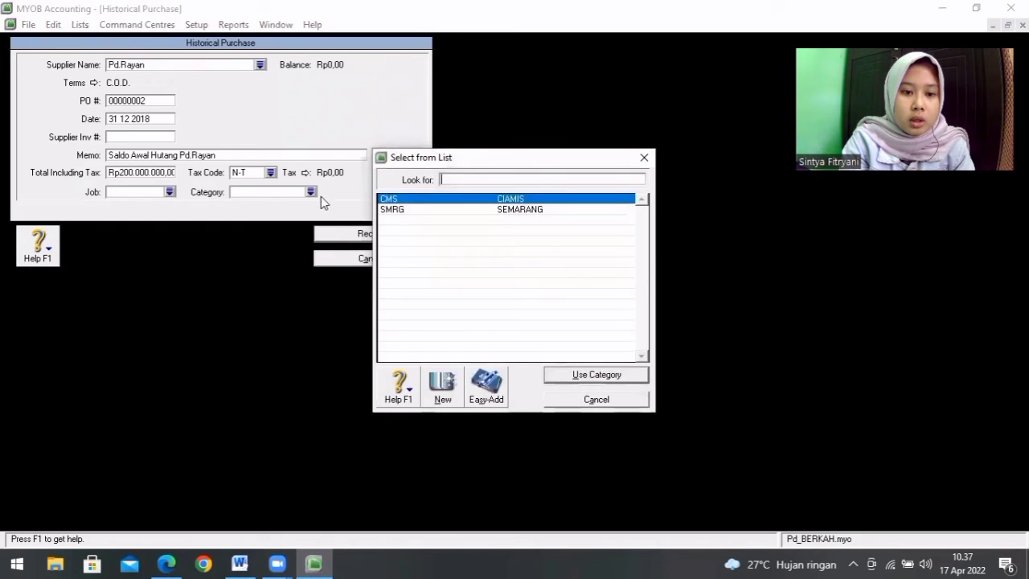
double_click(407, 210)
click(390, 233)
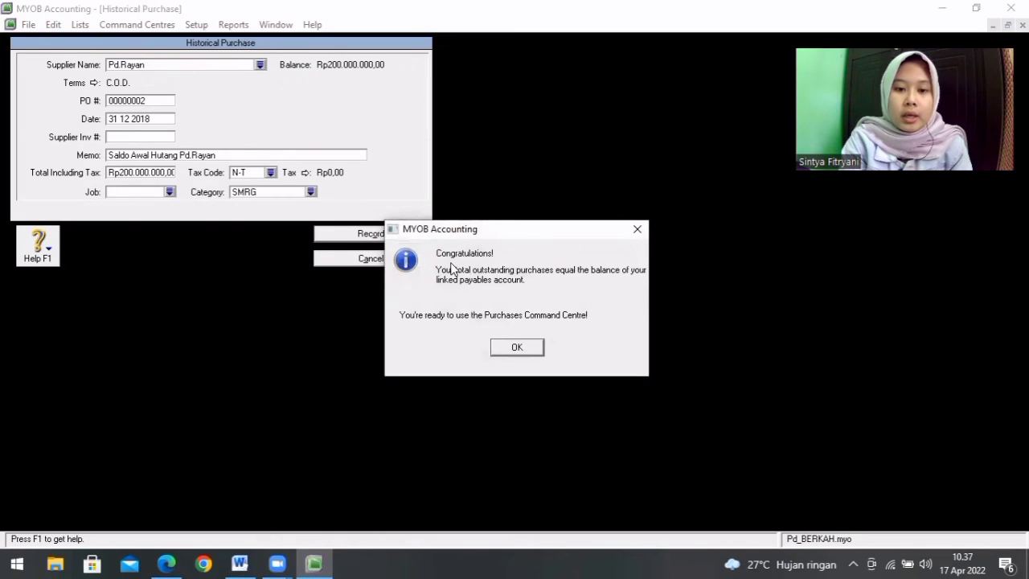
click(528, 349)
click(523, 332)
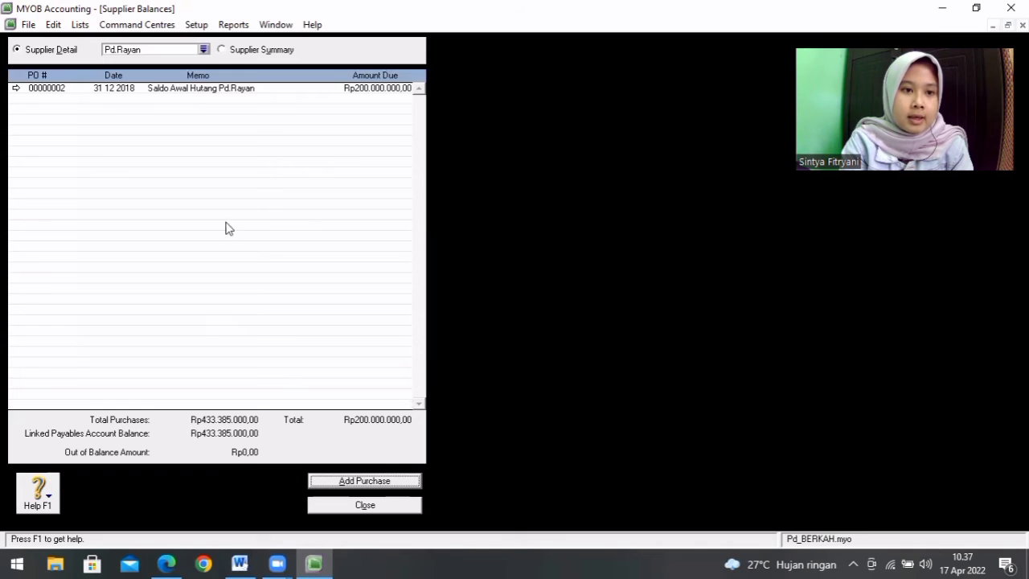
Step: Review the supplier balances in the summary and in Pd.Ameyna's detail view
click(222, 50)
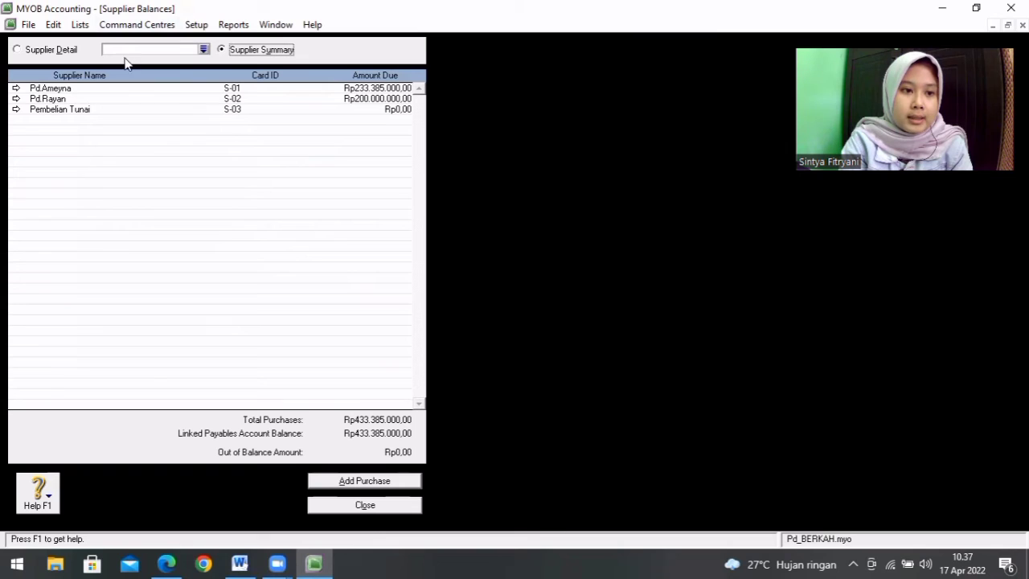
click(17, 50)
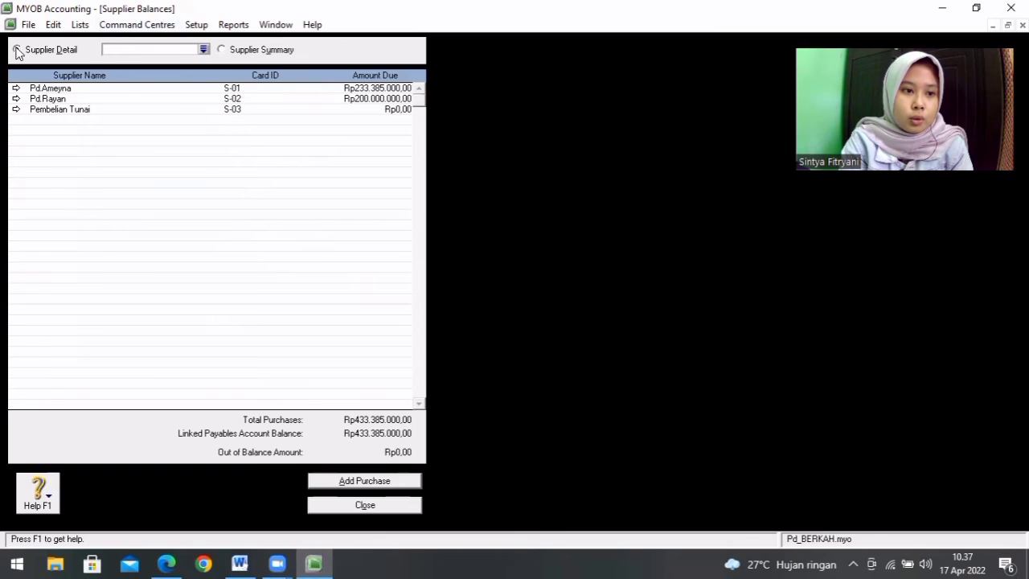
click(204, 50)
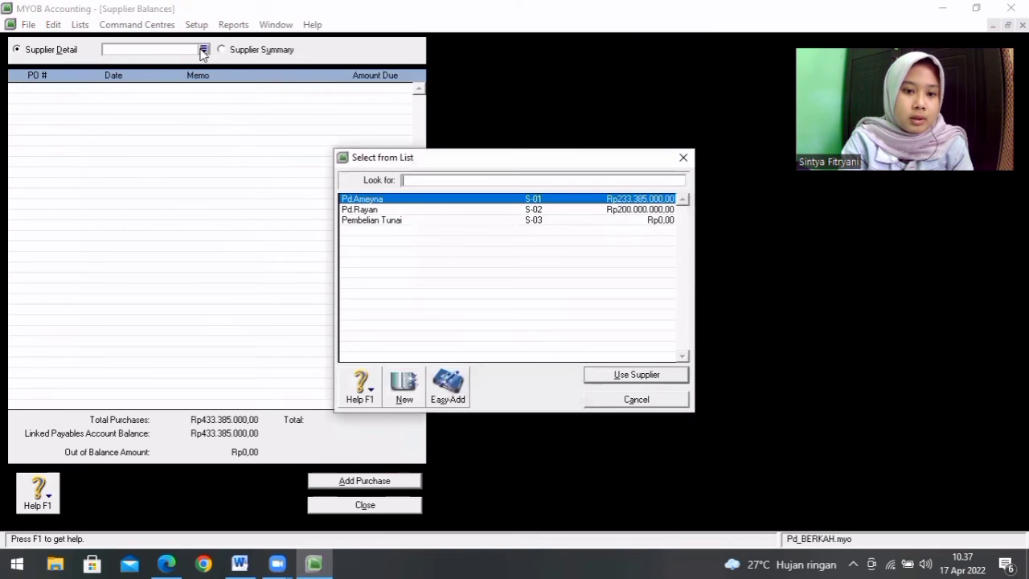
double_click(370, 201)
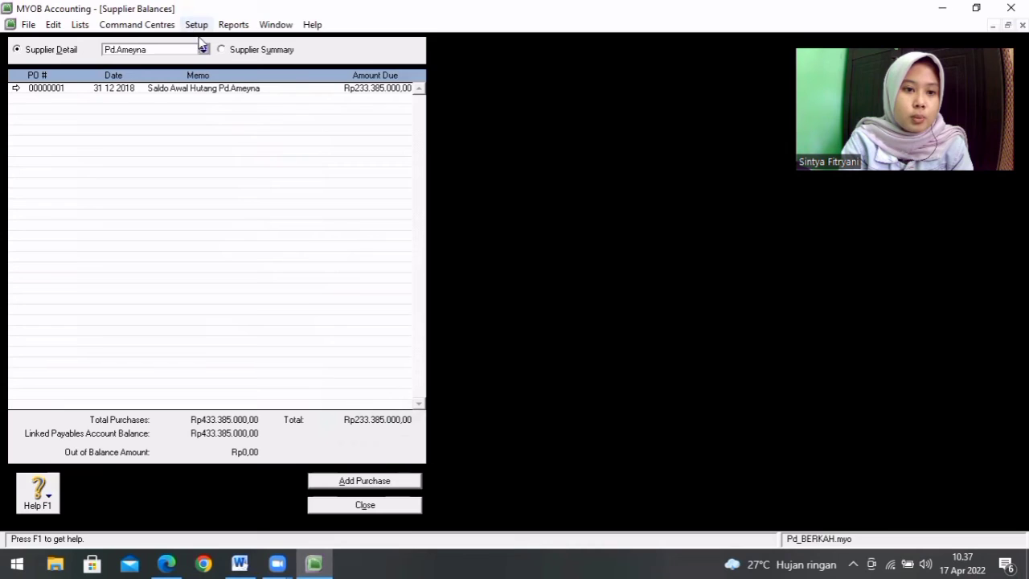
click(222, 50)
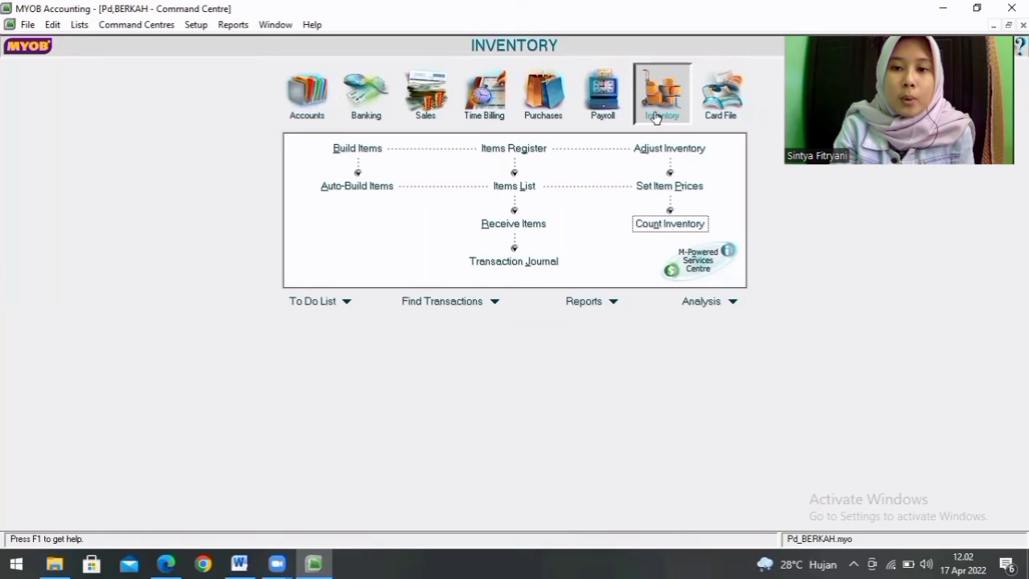
Step: Count inventory as 20 Blender Miyako, 21 Mesin Cuci and 22 Setrika Cosmos, and generate the adjustment without a default account
click(670, 224)
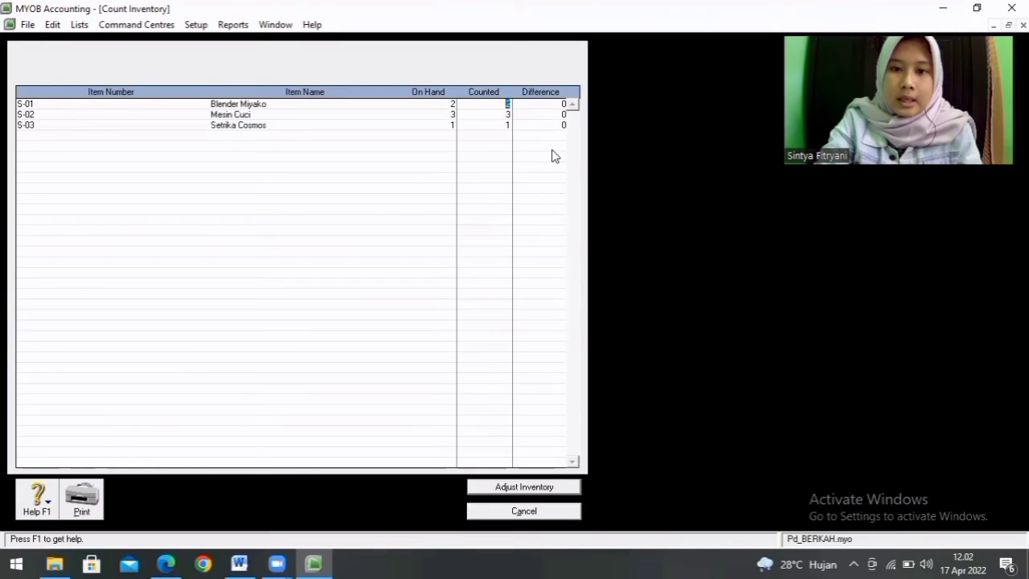
text(20)
key(Tab)
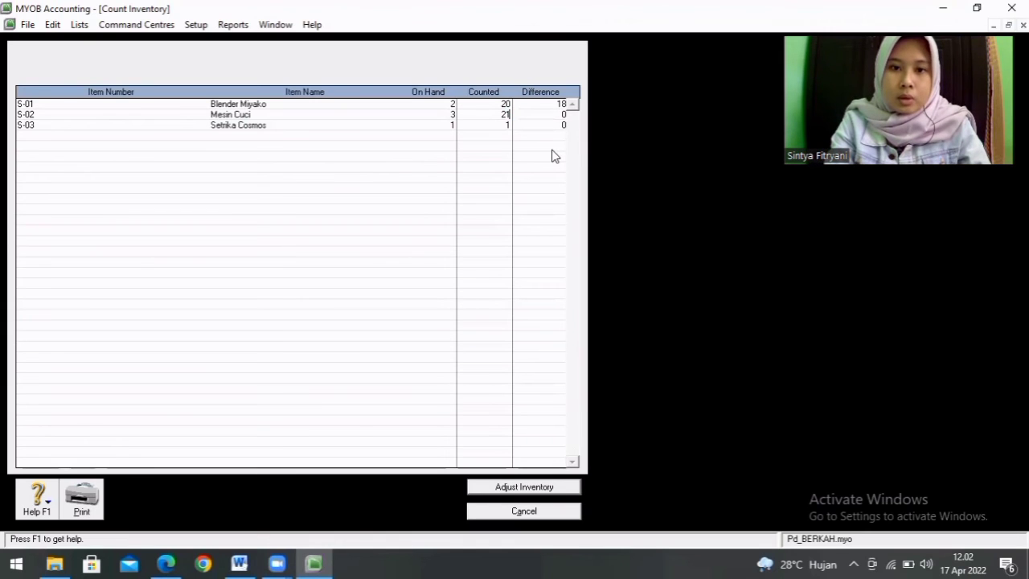
text(22)
key(Tab)
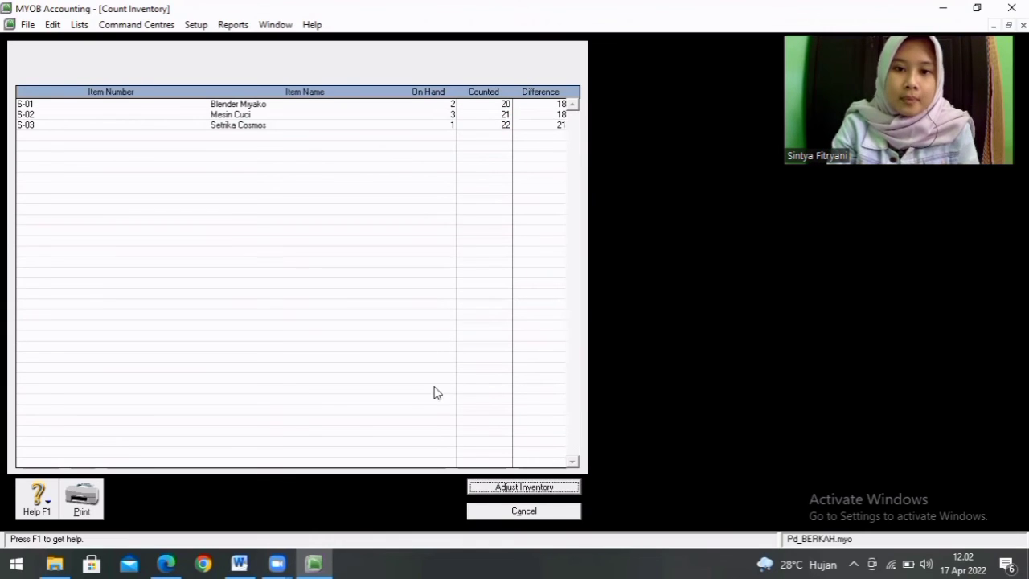
click(519, 487)
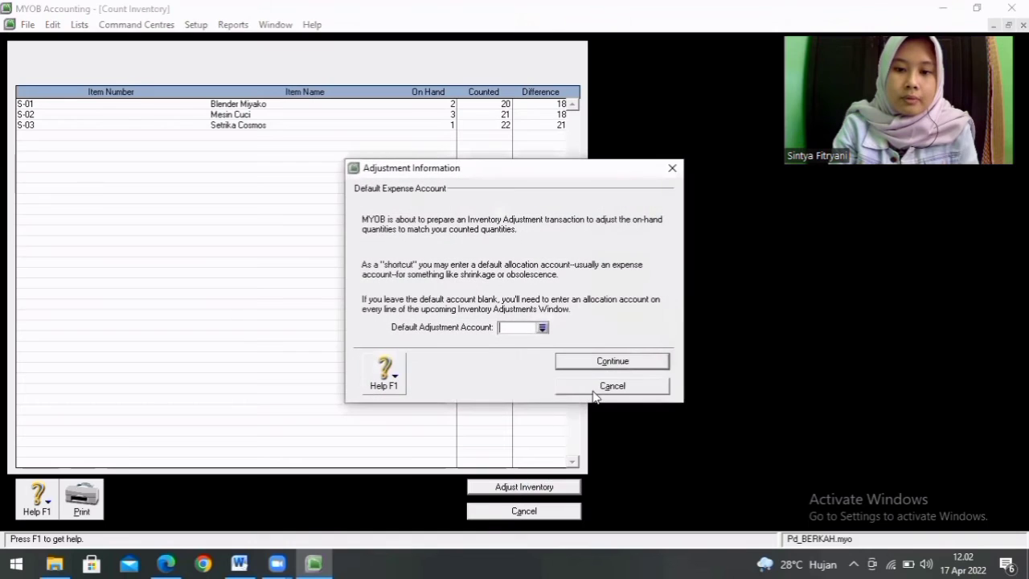
click(610, 362)
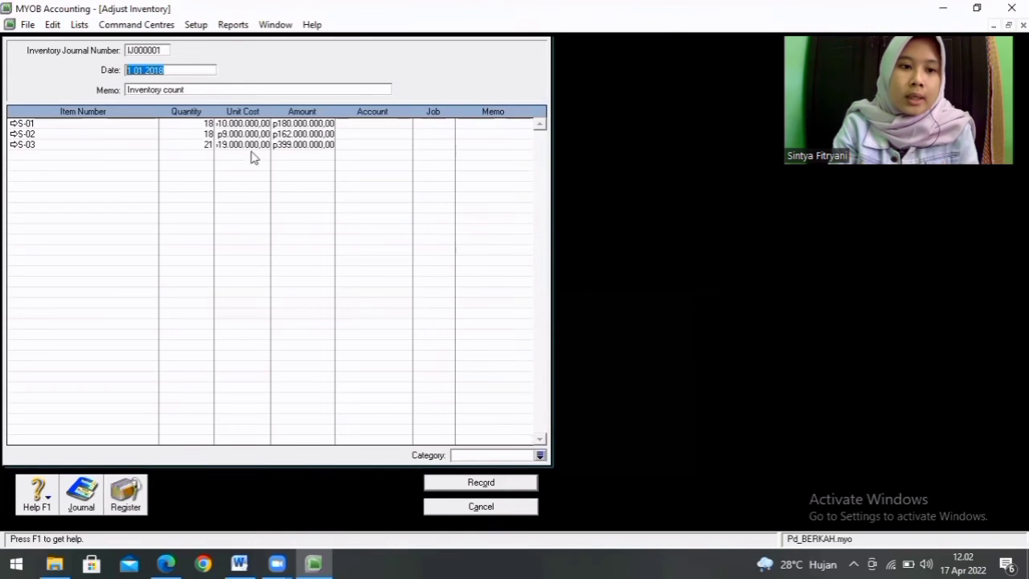
Step: Check the three unit costs and allocate the S-01 adjustment line to asset account 1-1410 Blender Miyako
click(255, 123)
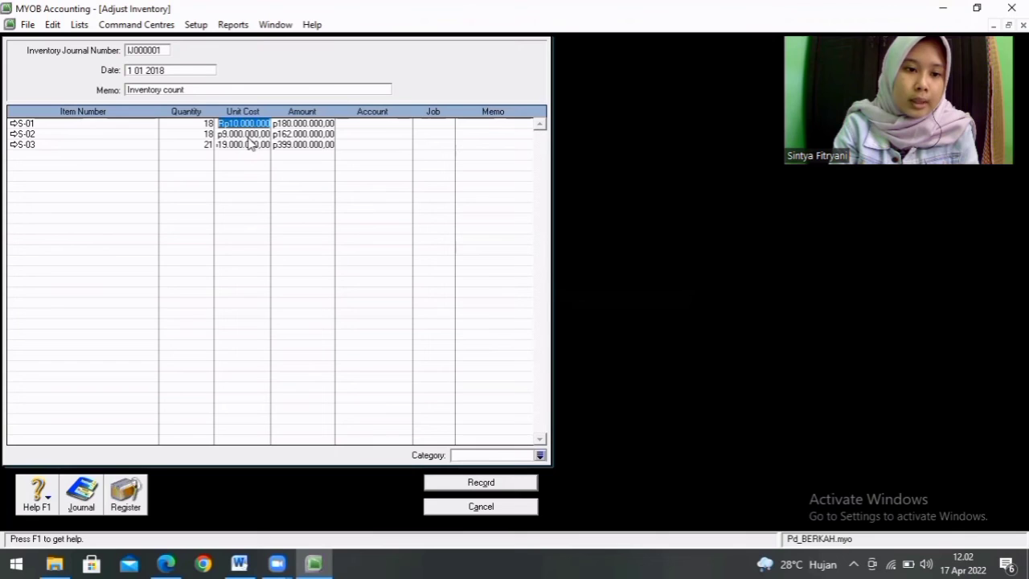
click(249, 135)
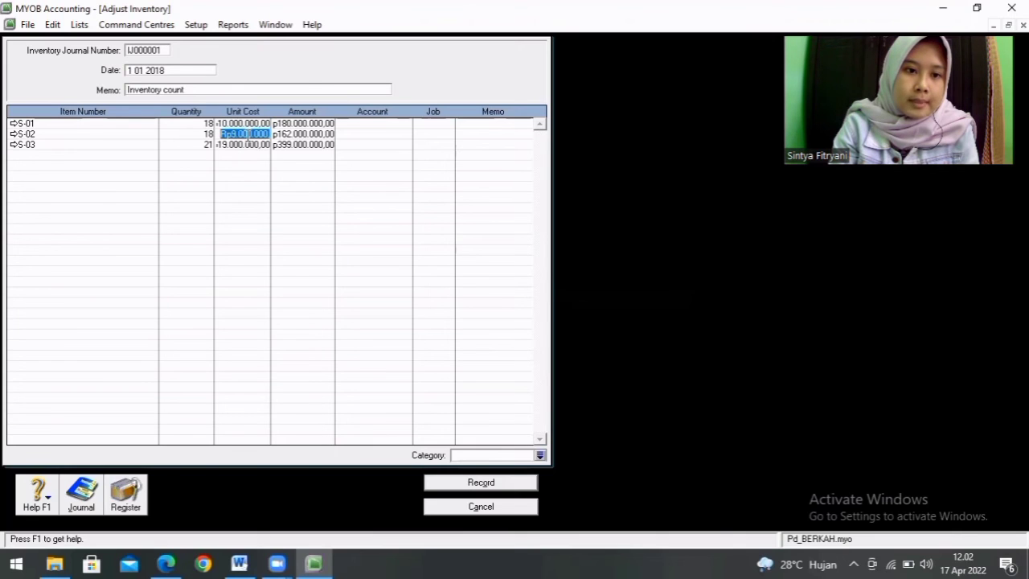
click(247, 147)
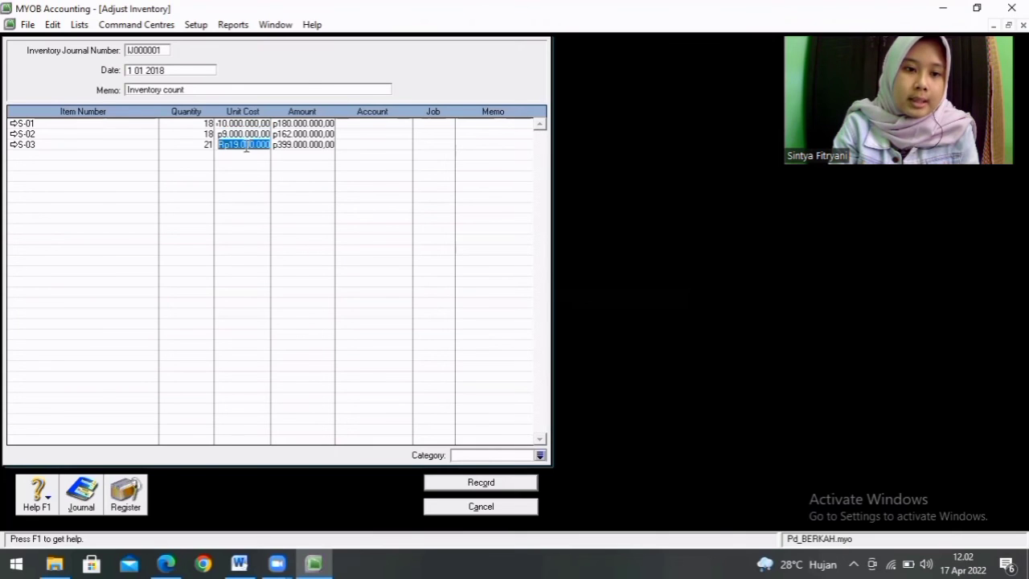
click(365, 122)
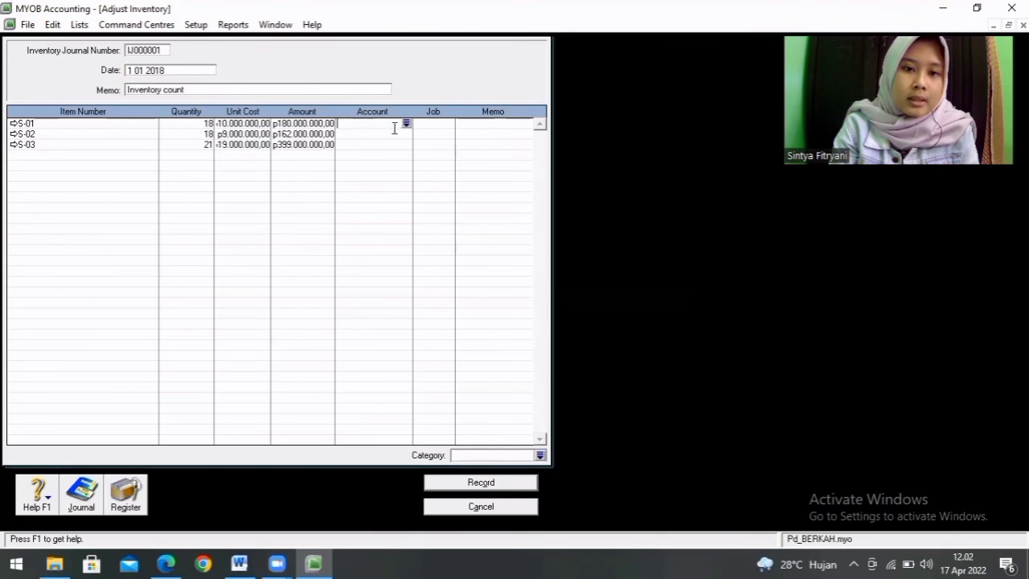
click(406, 124)
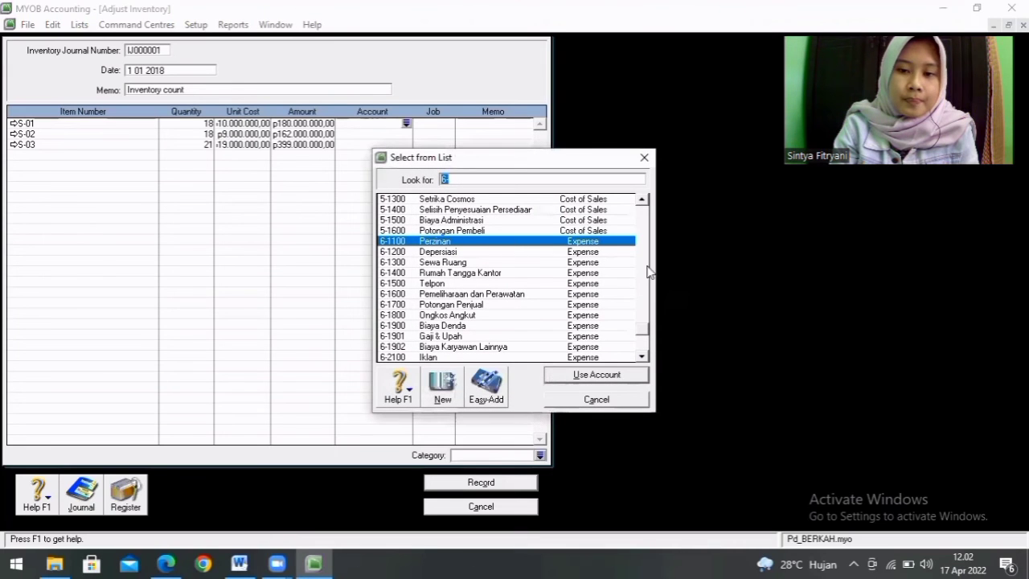
click(644, 200)
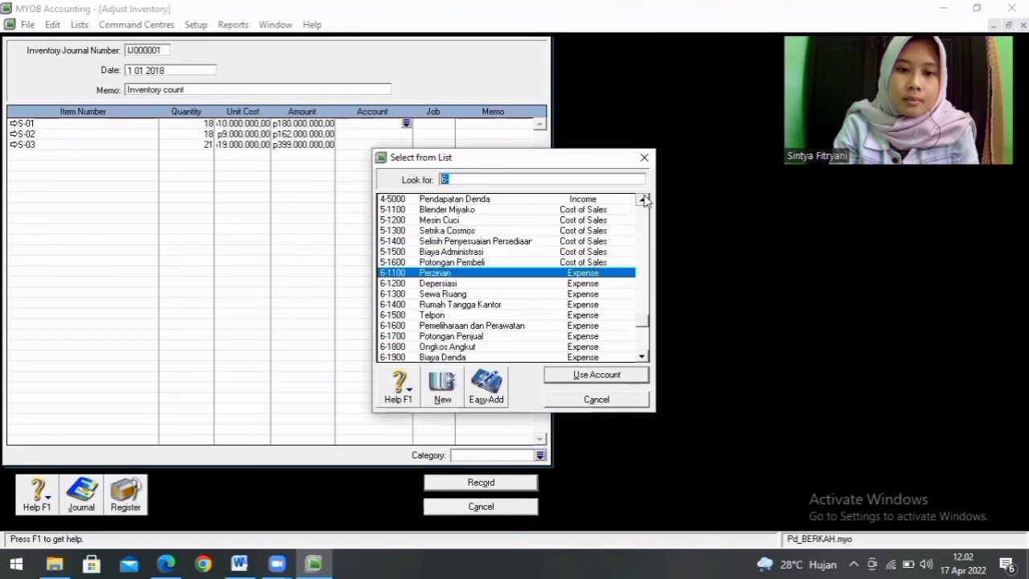
click(644, 199)
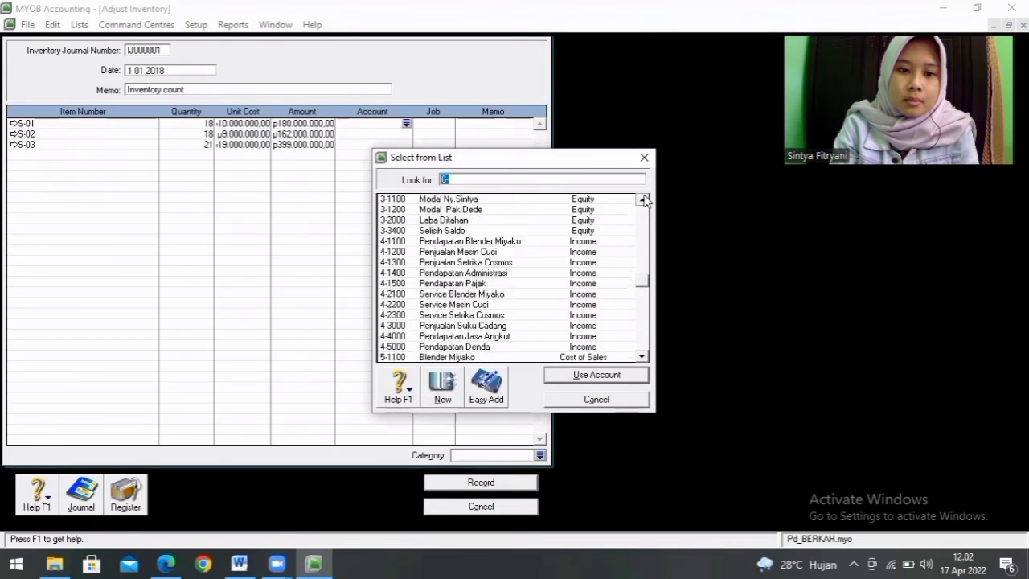
click(644, 199)
click(644, 200)
click(644, 199)
click(644, 200)
click(644, 199)
click(644, 200)
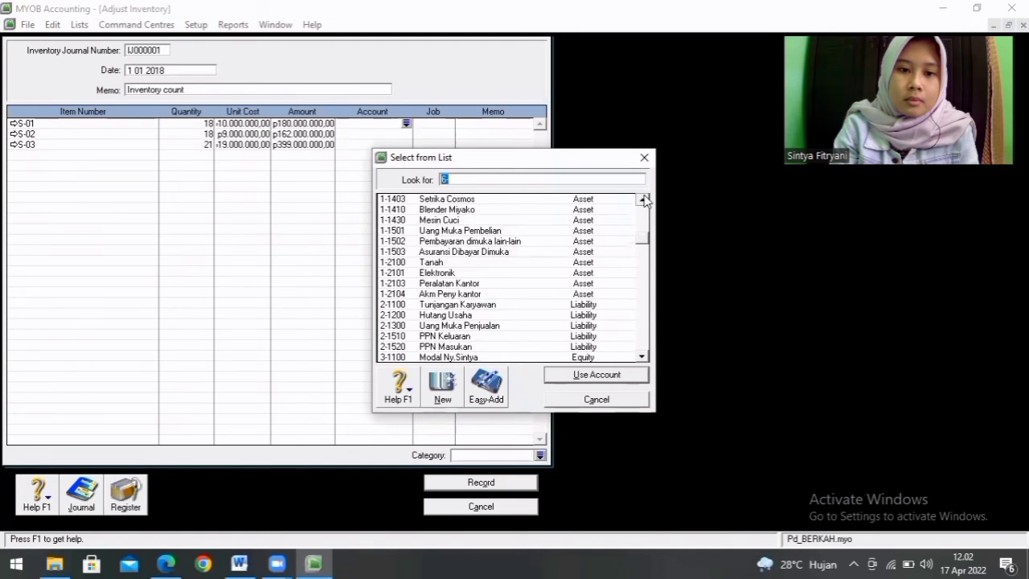
click(488, 211)
double_click(489, 211)
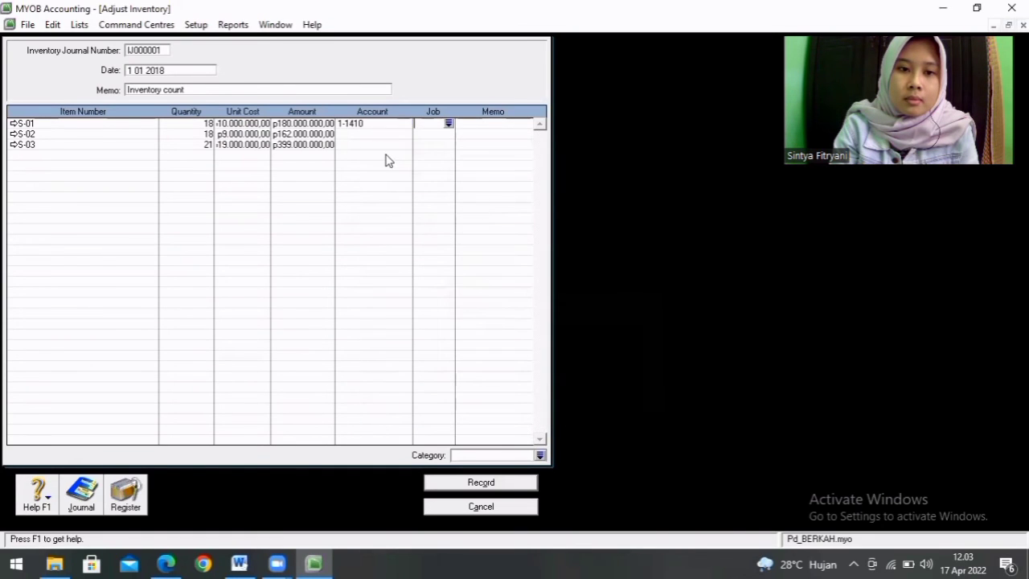
Step: Allocate the S-02 adjustment line to asset account 1-1430 Mesin Cuci
click(400, 135)
click(408, 136)
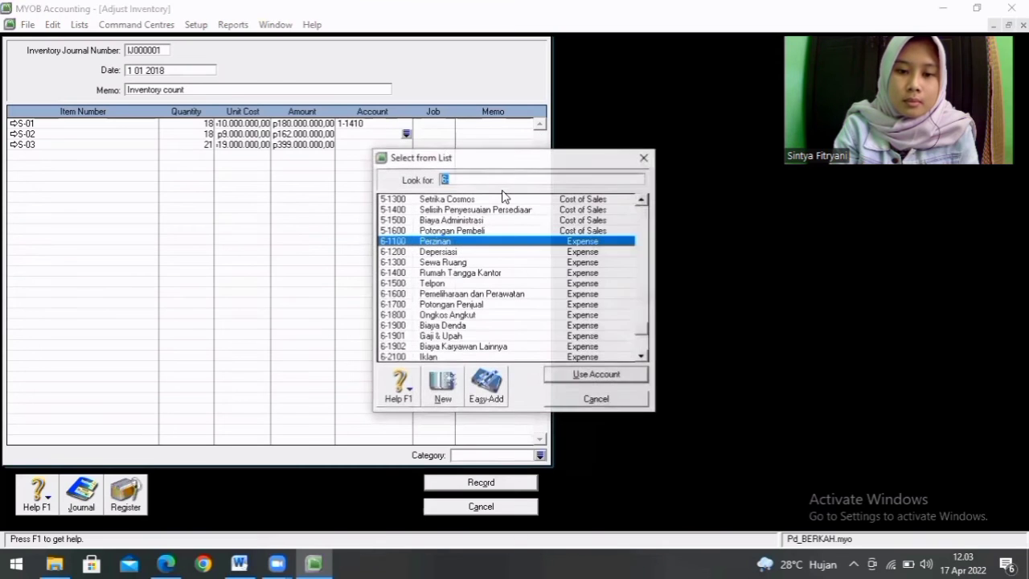
click(642, 200)
click(642, 200)
click(642, 200)
click(643, 200)
scroll(642, 204, up, 10)
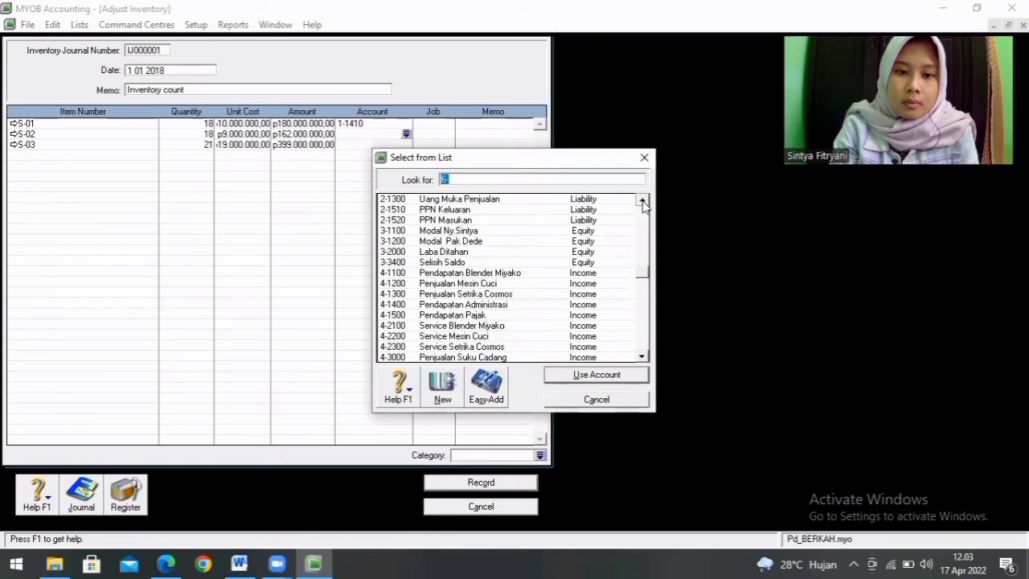
scroll(643, 201, up, 4)
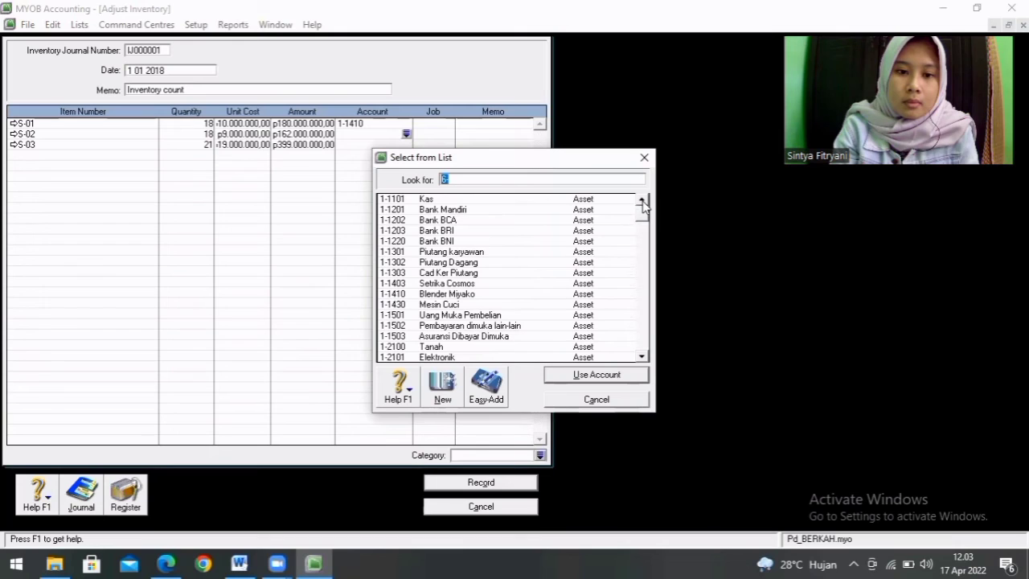
double_click(470, 305)
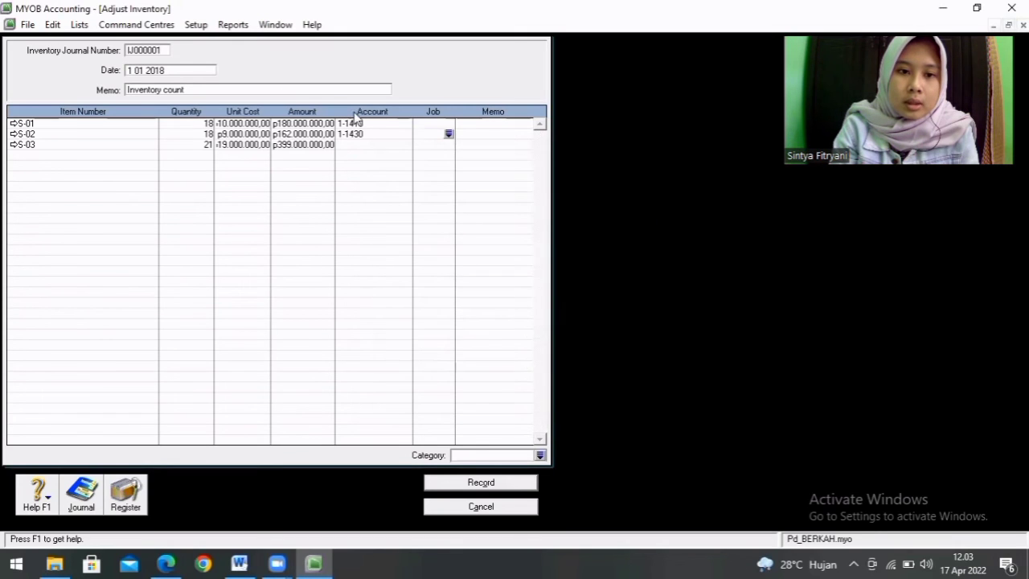
Step: Allocate the S-03 adjustment line to asset account 1-1403 Setrika Cosmos
click(378, 145)
click(405, 144)
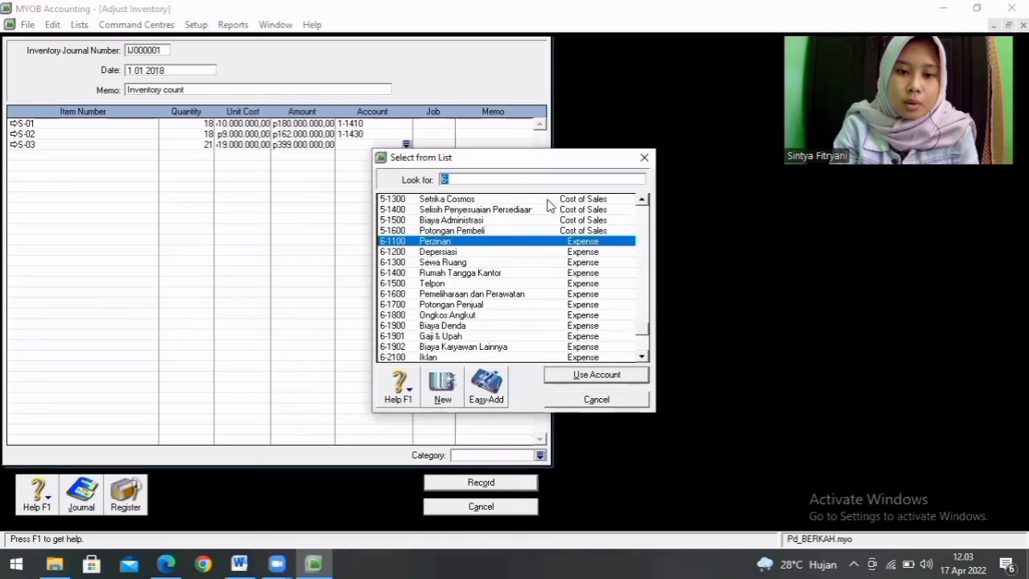
click(643, 200)
click(643, 200)
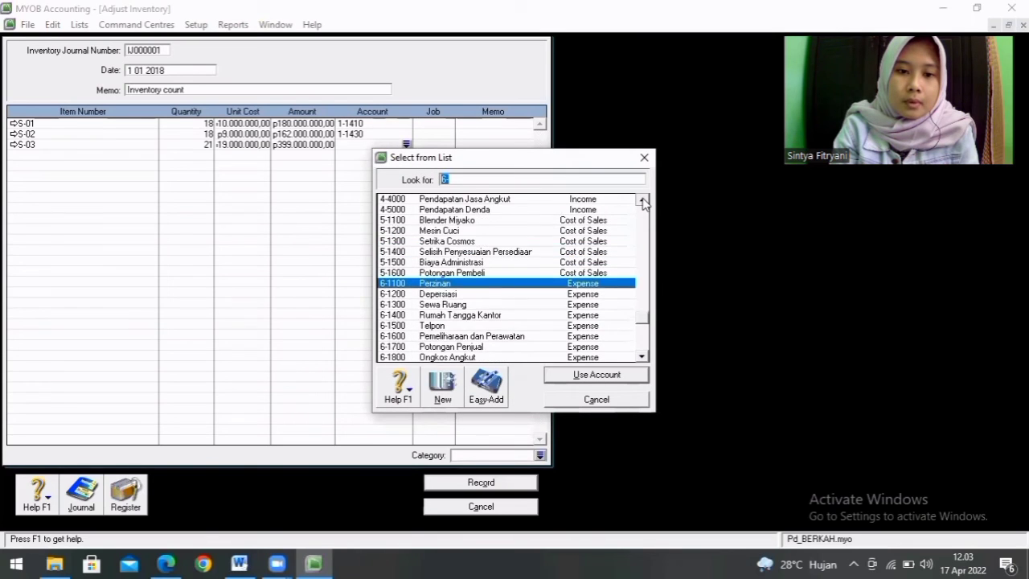
click(645, 203)
click(645, 203)
click(645, 203)
click(644, 203)
click(644, 203)
click(645, 202)
click(644, 203)
click(644, 203)
click(644, 203)
click(644, 202)
click(644, 202)
click(644, 203)
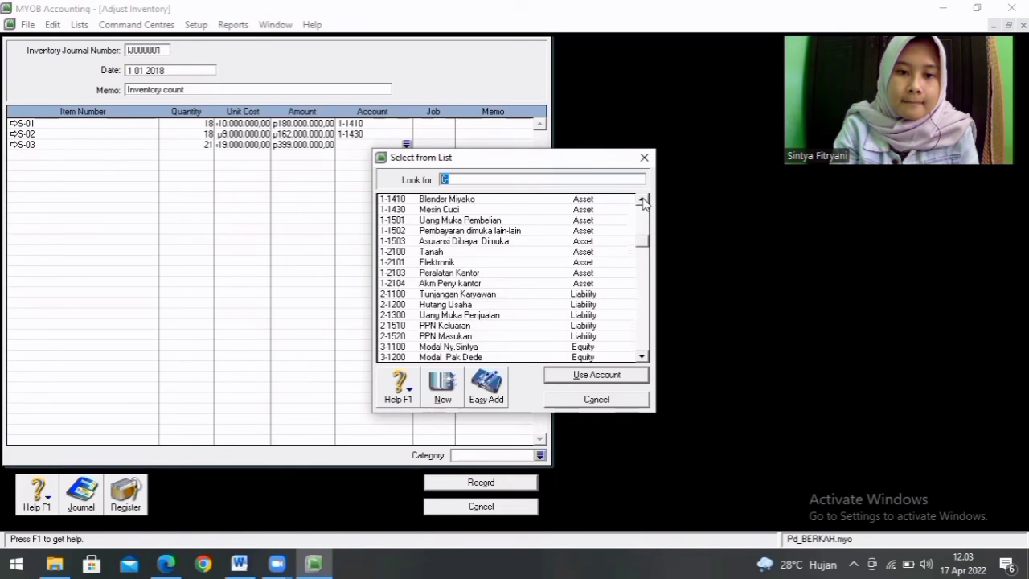
click(644, 202)
click(644, 203)
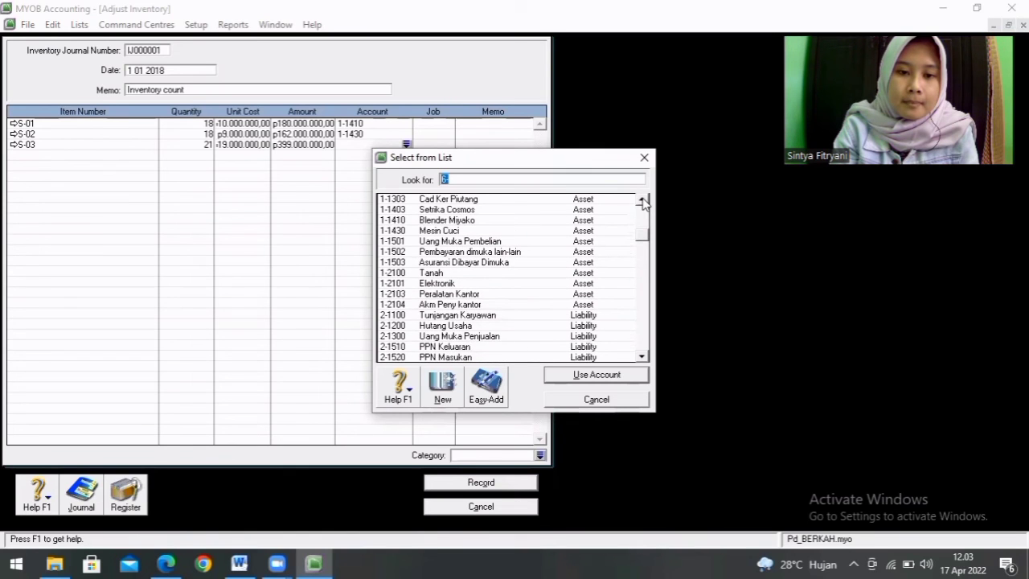
double_click(499, 211)
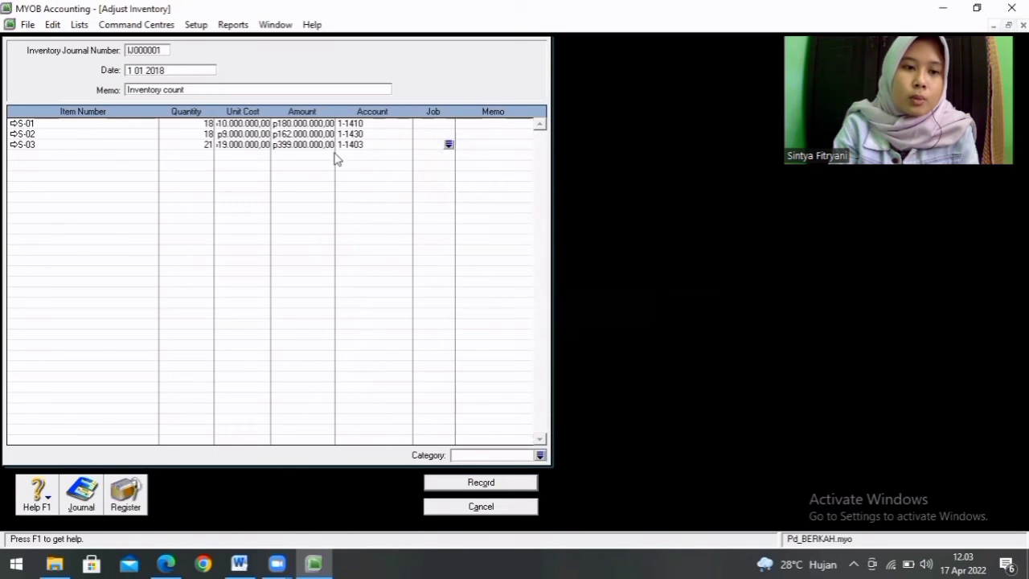
Step: Set the inventory adjustment's date to 01/01/2018 and its memo to "pesediaan barang dagang"
click(181, 71)
key(BackSpace)
text(01/01/)
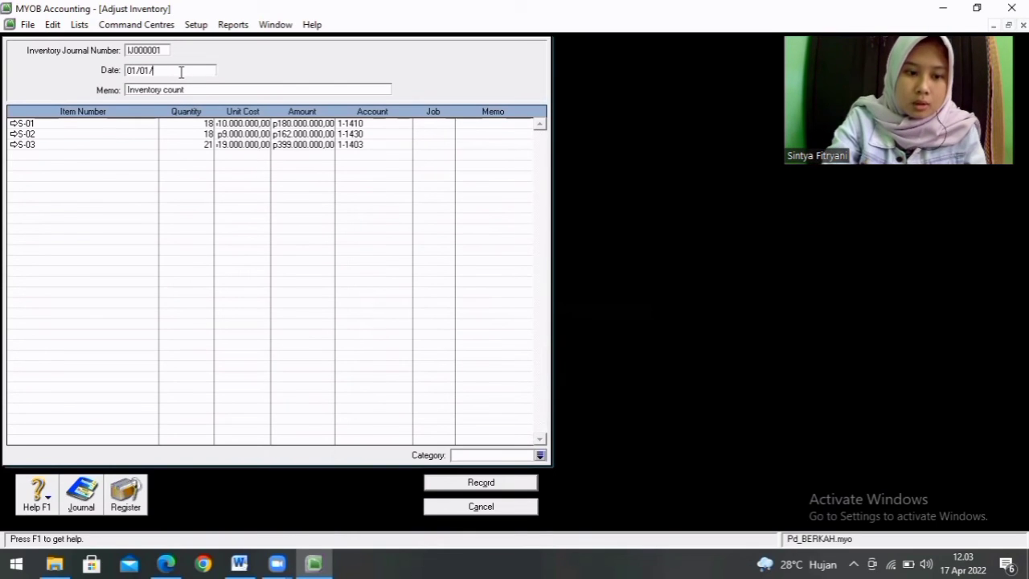
text(2018)
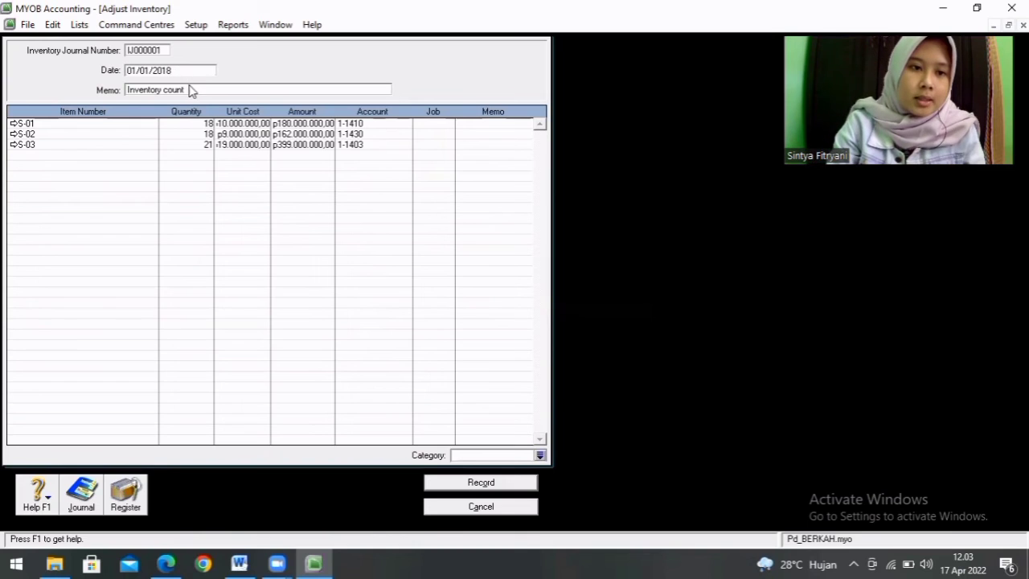
click(190, 86)
key(BackSpace)
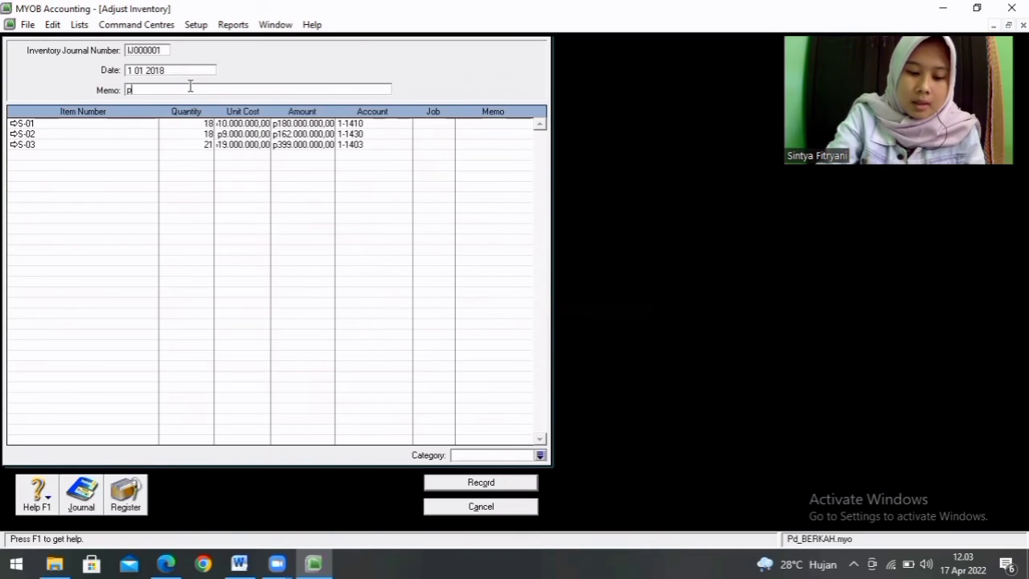
text(pesediaan barang dagang)
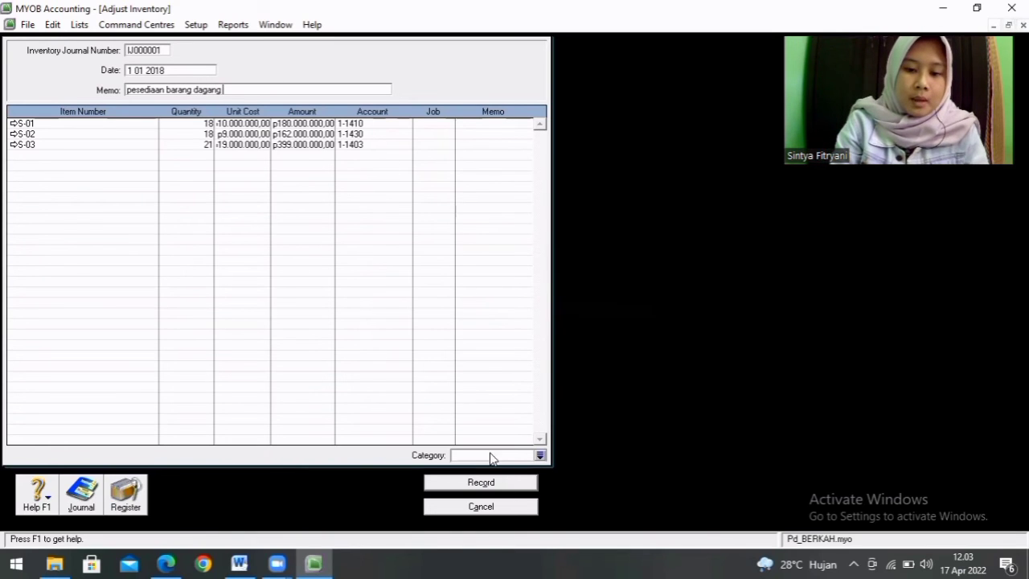
Step: Record the inventory adjustment under category CMS (Ciamis) and review its entries in the items register
click(541, 455)
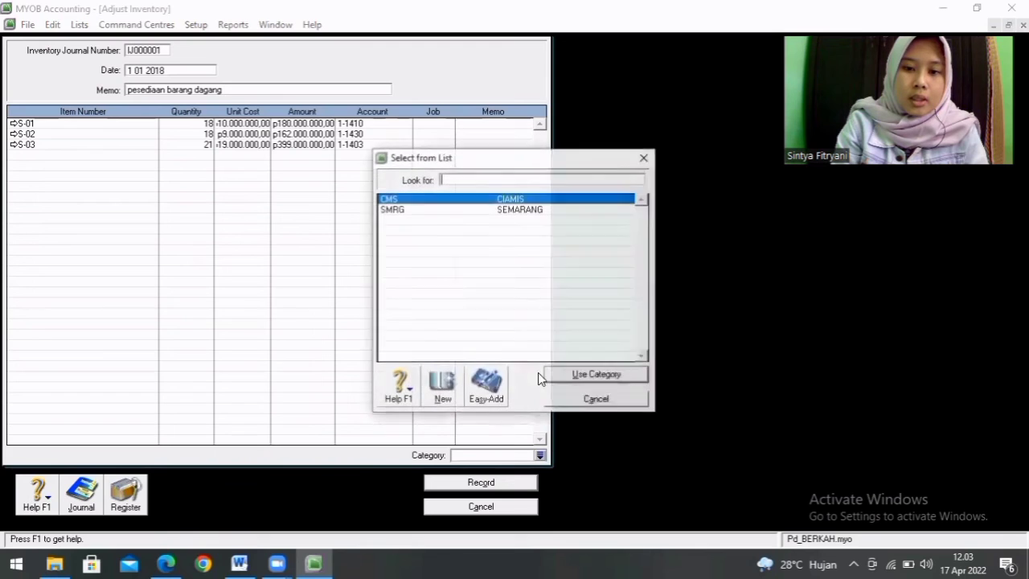
double_click(532, 203)
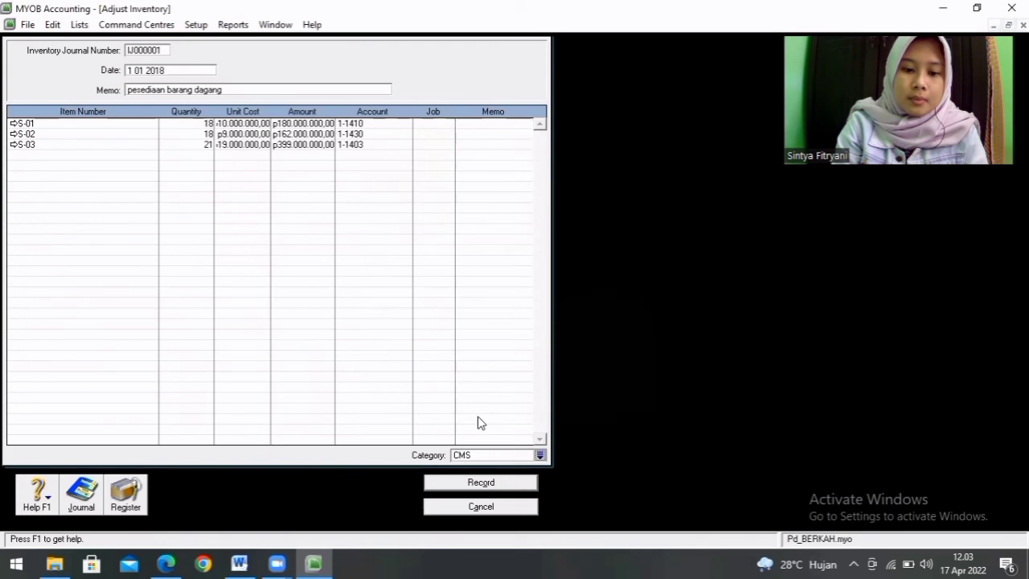
click(482, 482)
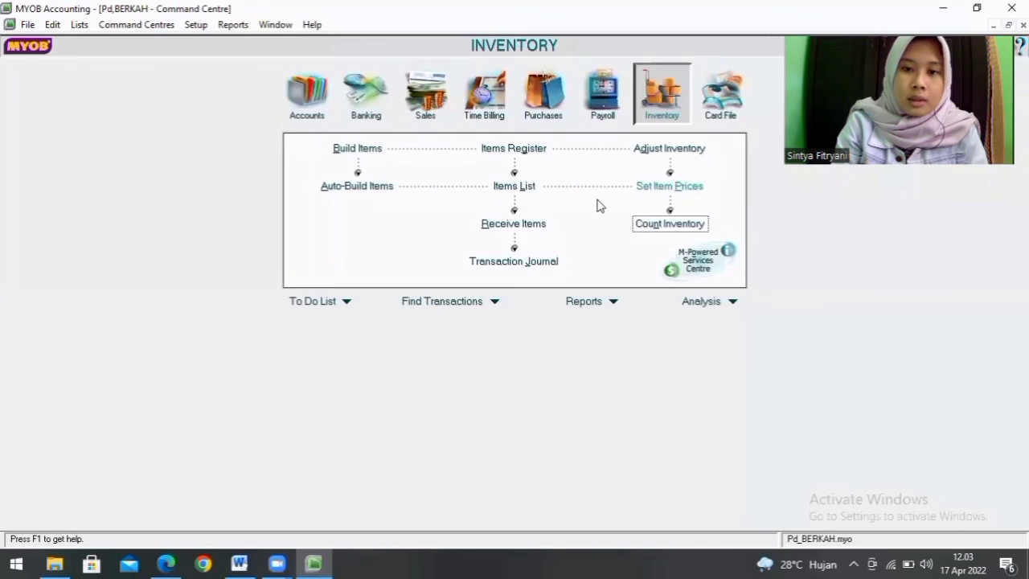
click(512, 149)
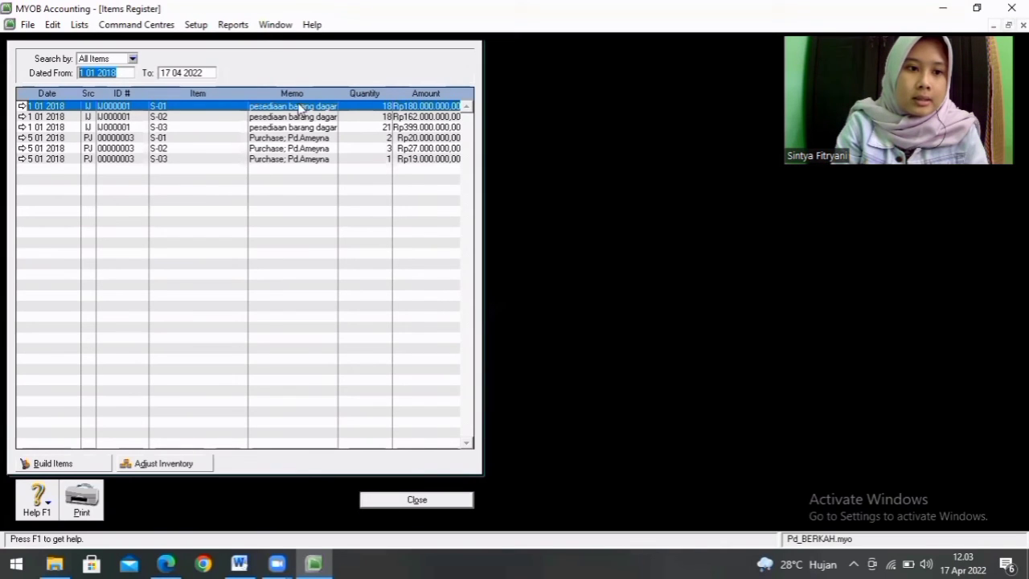
click(428, 502)
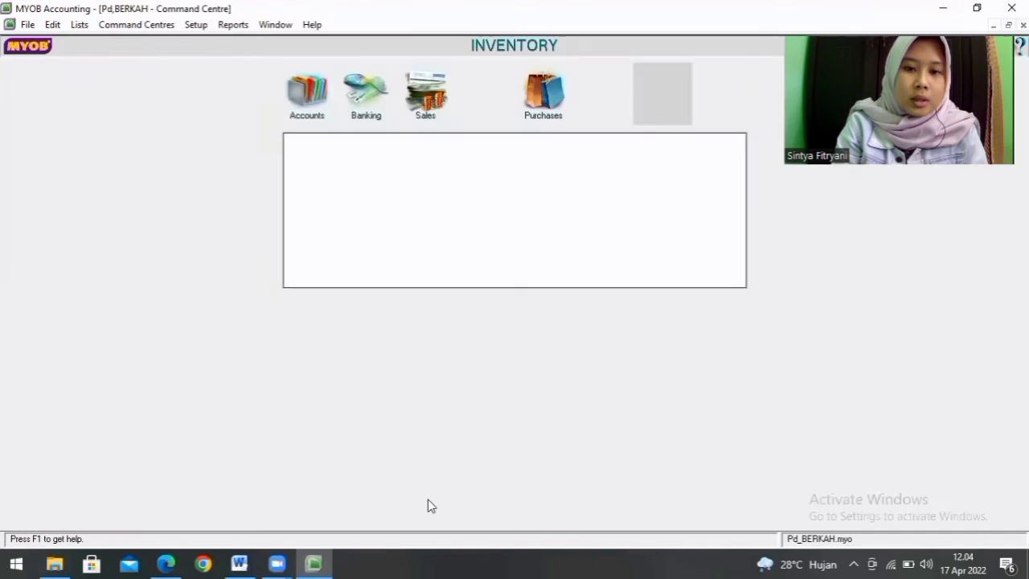
Step: Start a new purchase bill and switch to the TUGAS KOMBIS document in Word to consult the purchase transaction details
click(543, 100)
click(531, 185)
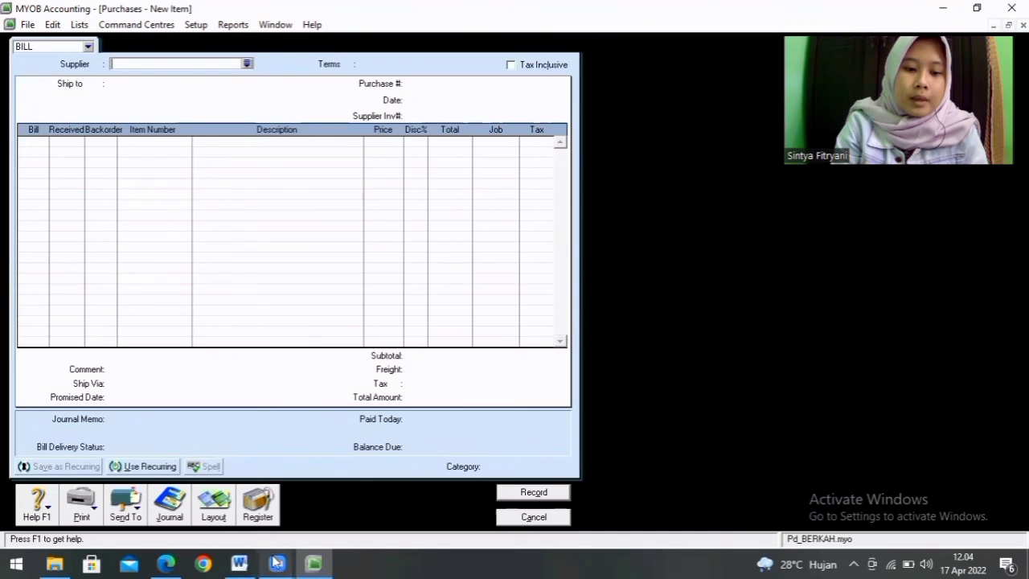
click(241, 563)
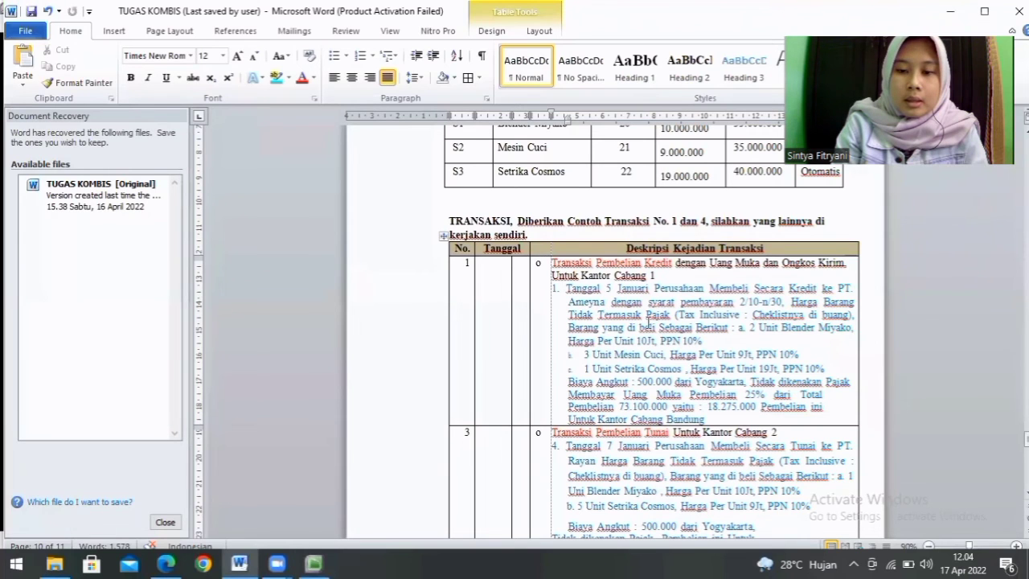
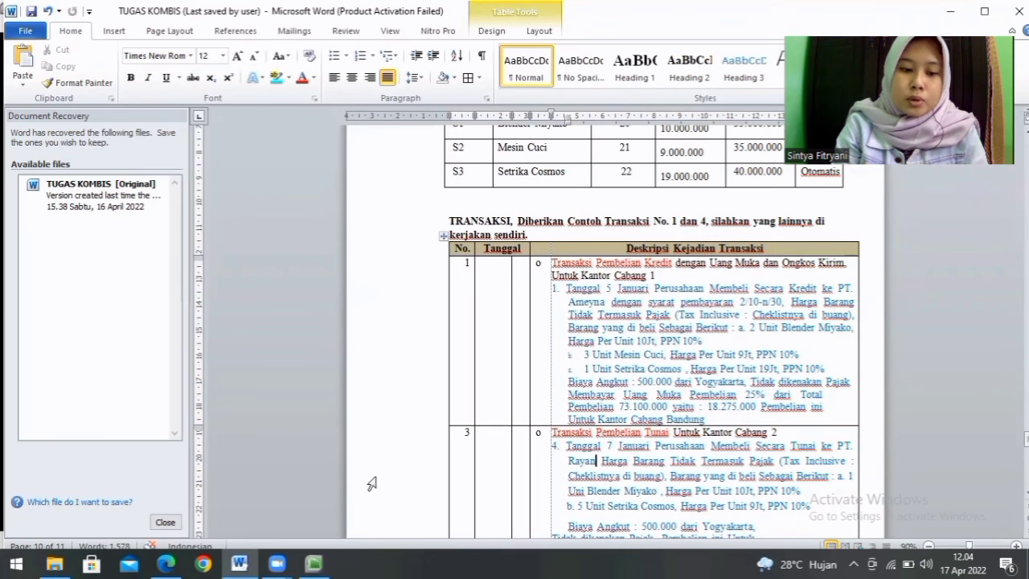
Step: Switch back to the purchase bill in MYOB and set its supplier to Pd.Ameyna
click(313, 564)
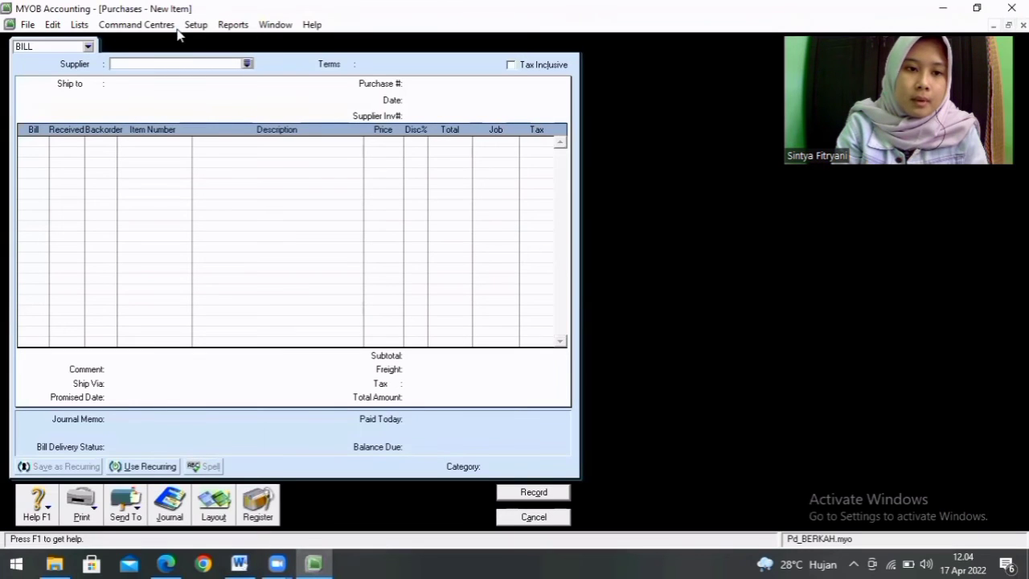
click(247, 64)
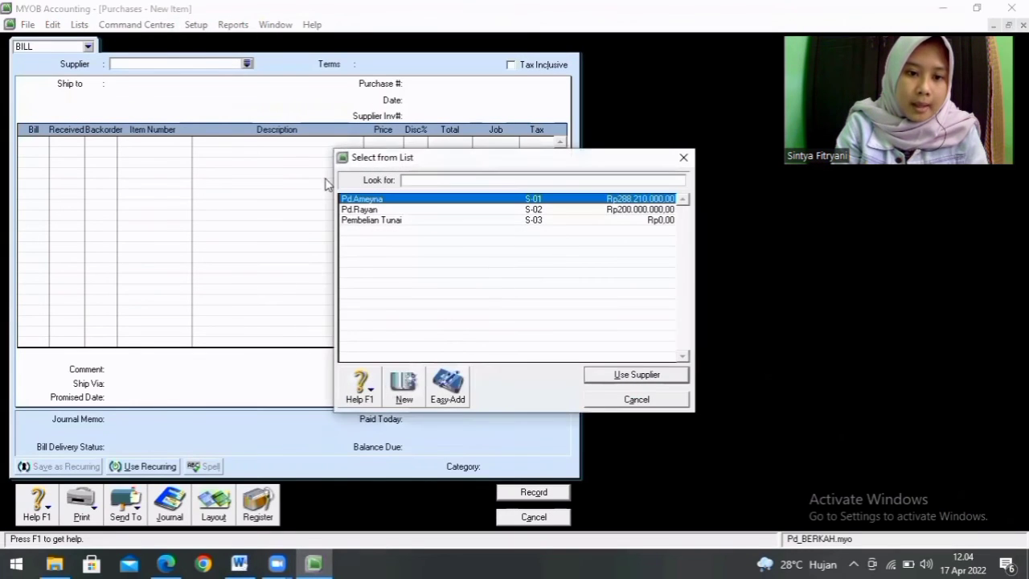
double_click(355, 201)
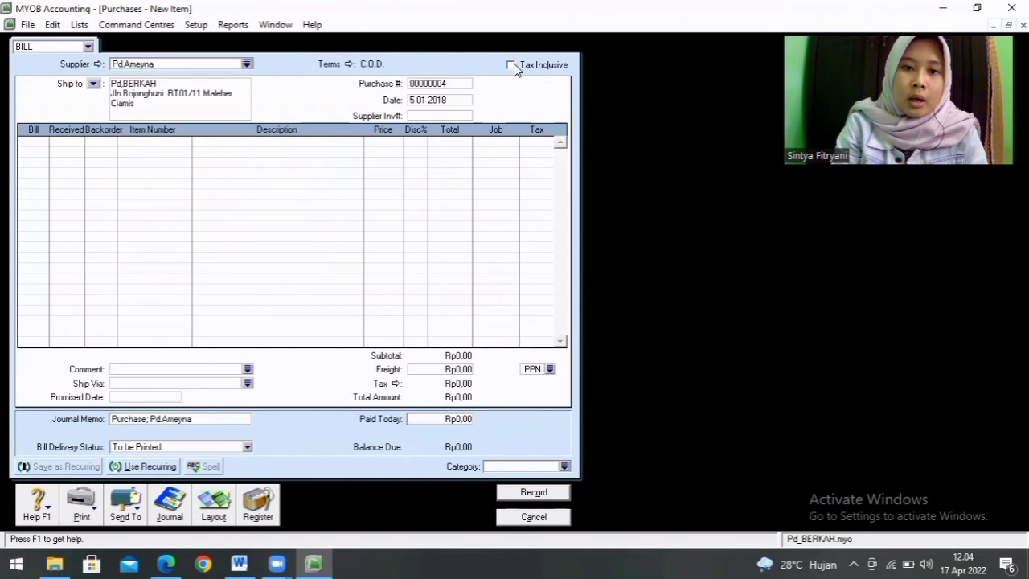
Step: Set the bill's credit terms to In a Given # of Days, with 10 discount days, 30 balance due days and 2% early payment discount
click(346, 65)
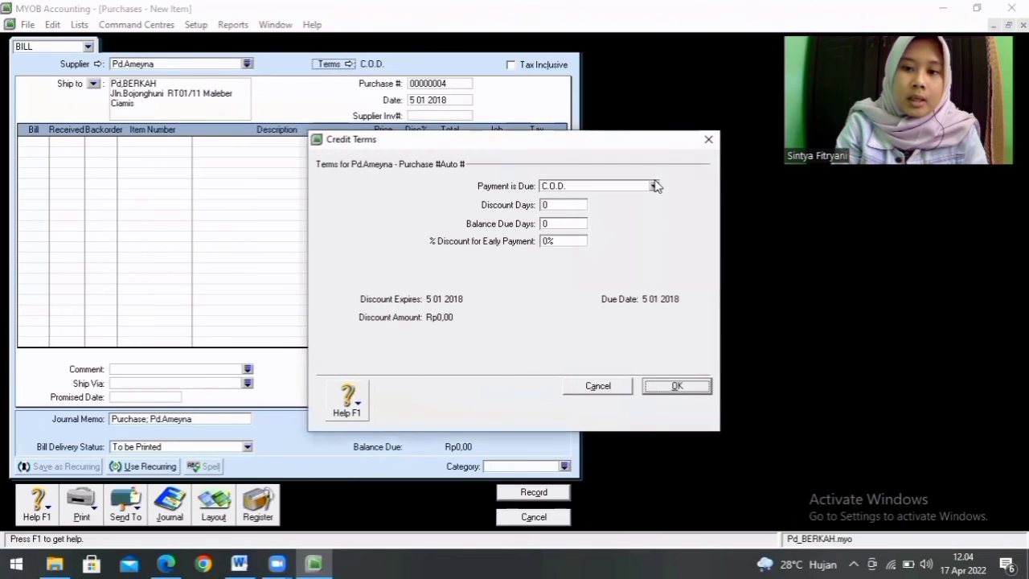
click(654, 186)
click(630, 219)
click(550, 204)
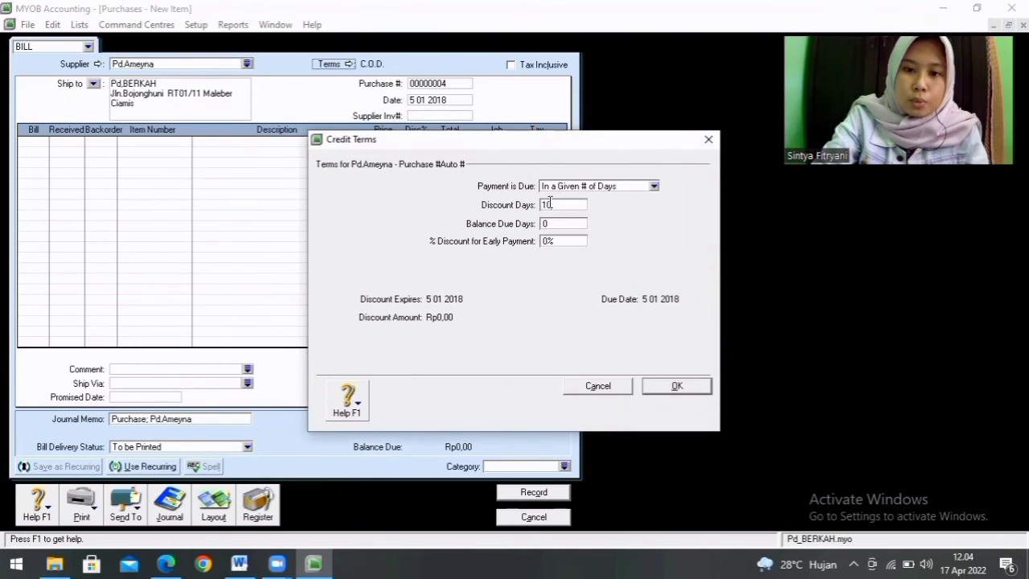
click(562, 222)
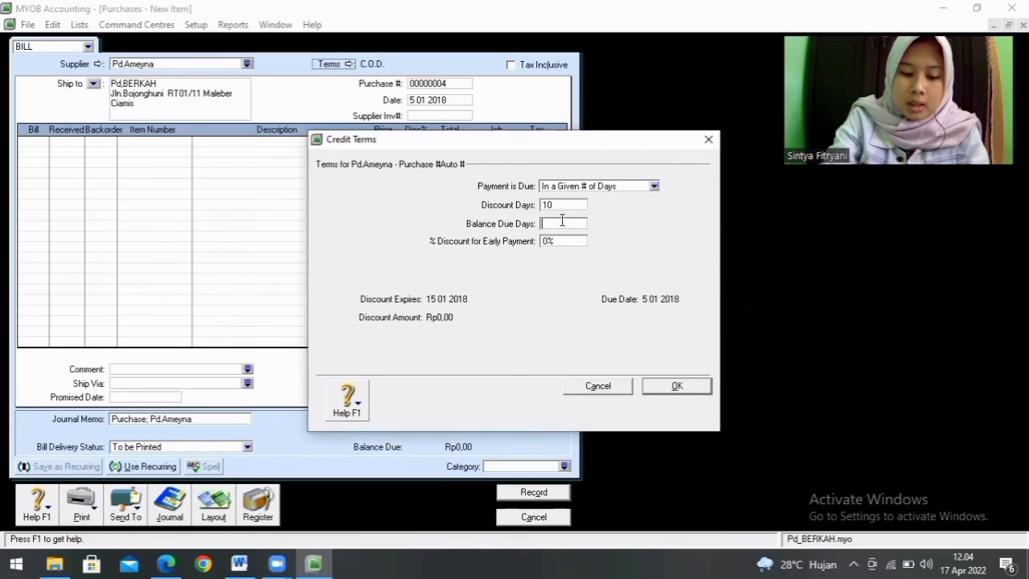
click(562, 239)
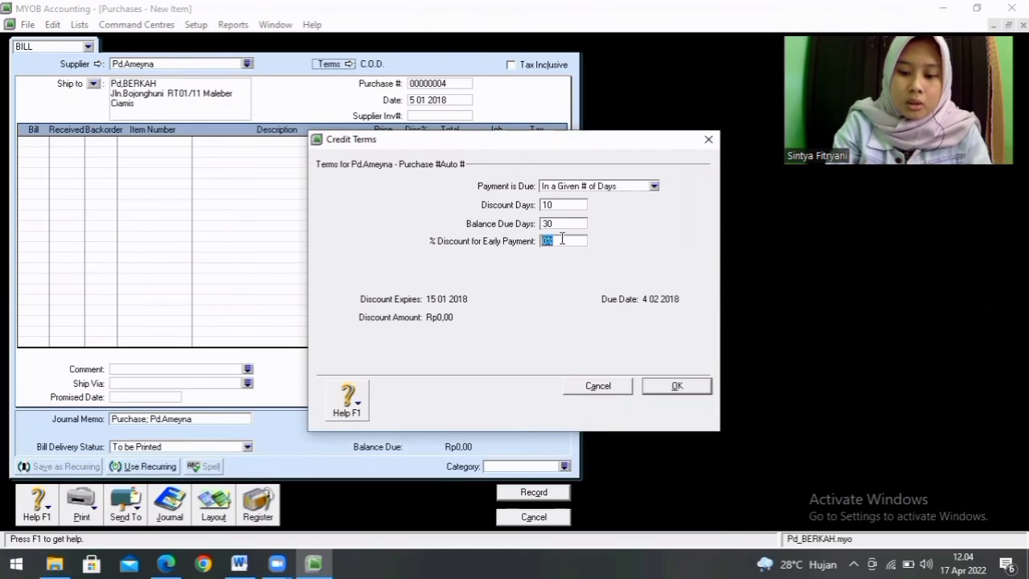
click(678, 387)
Step: Set the purchase bill's date to 04/01/2018
click(463, 101)
key(BackSpace)
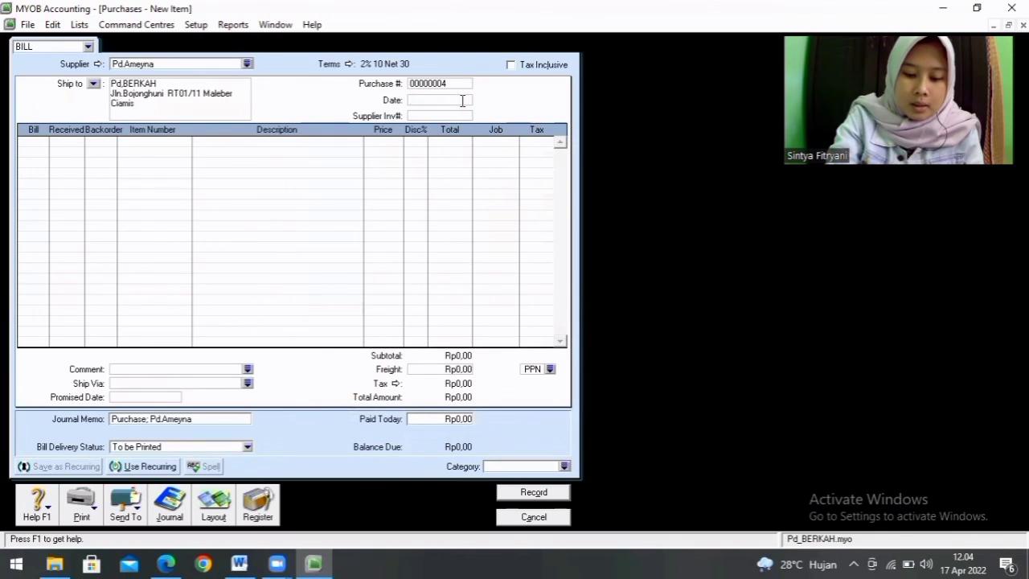
text(04/01/2018)
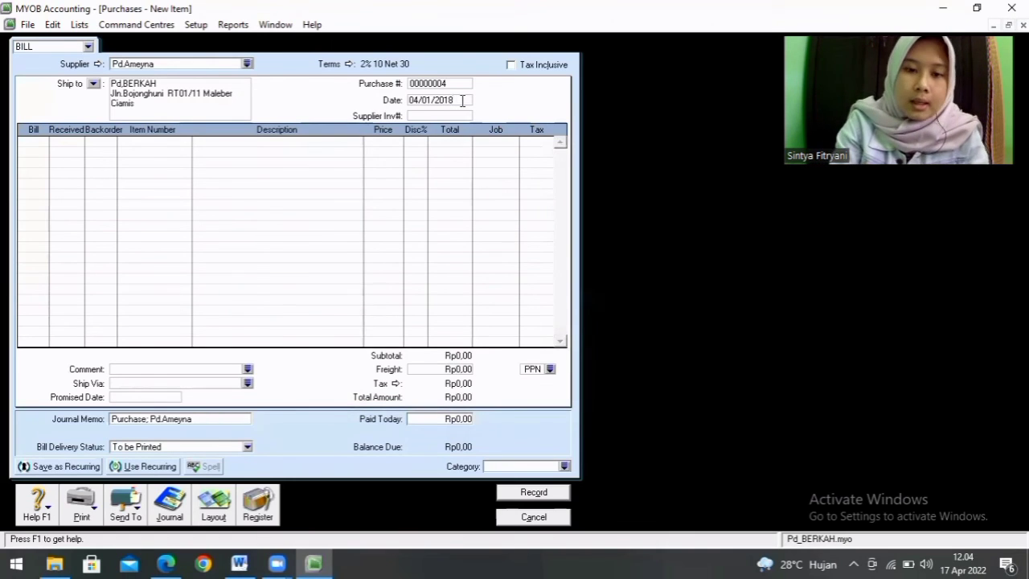
key(Tab)
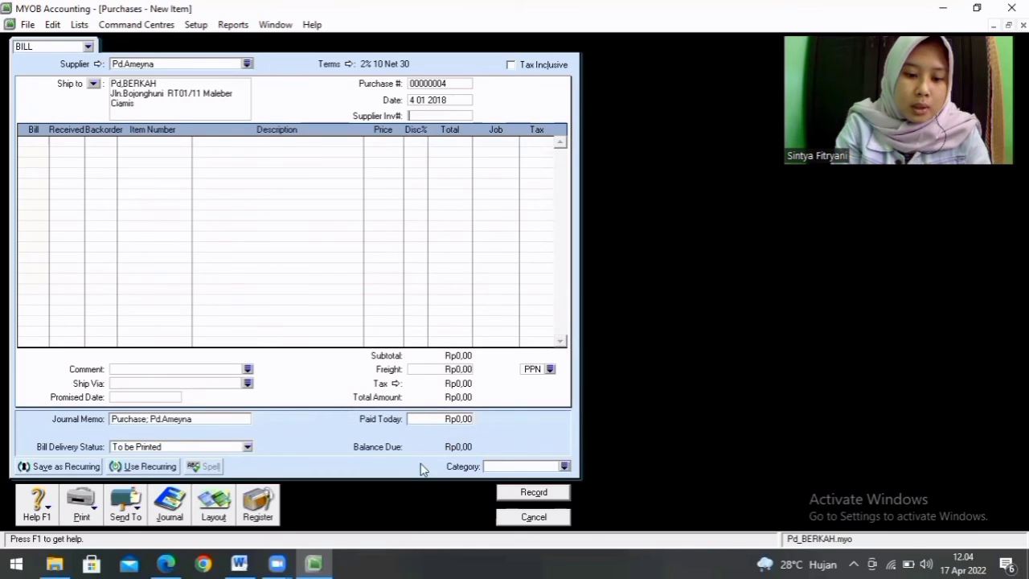
Step: Check the purchased items in the Word assignment and bill 2 units of item S-01 Blender Miyako on the first line in MYOB
click(242, 564)
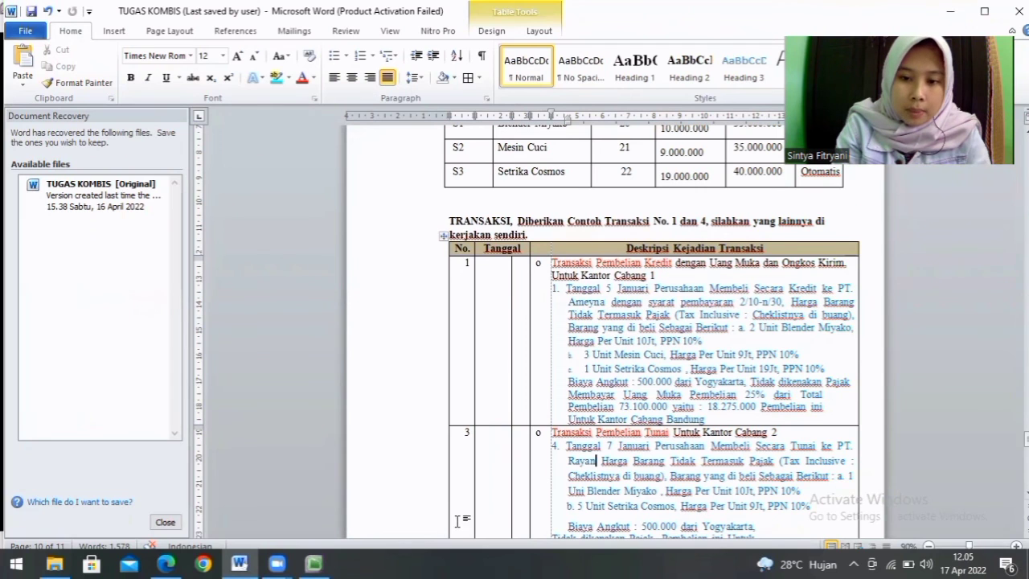
click(314, 564)
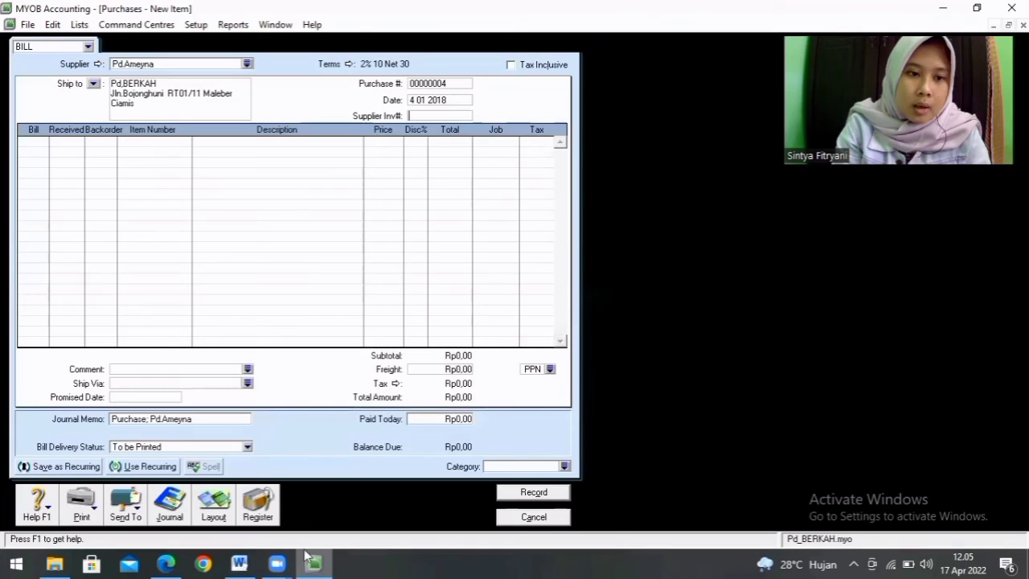
click(43, 142)
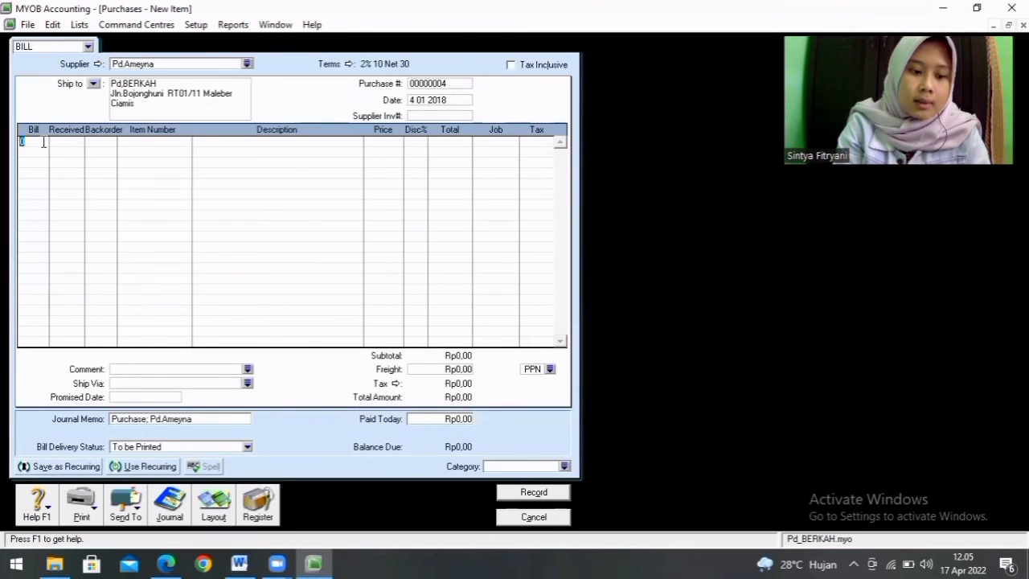
key(Return)
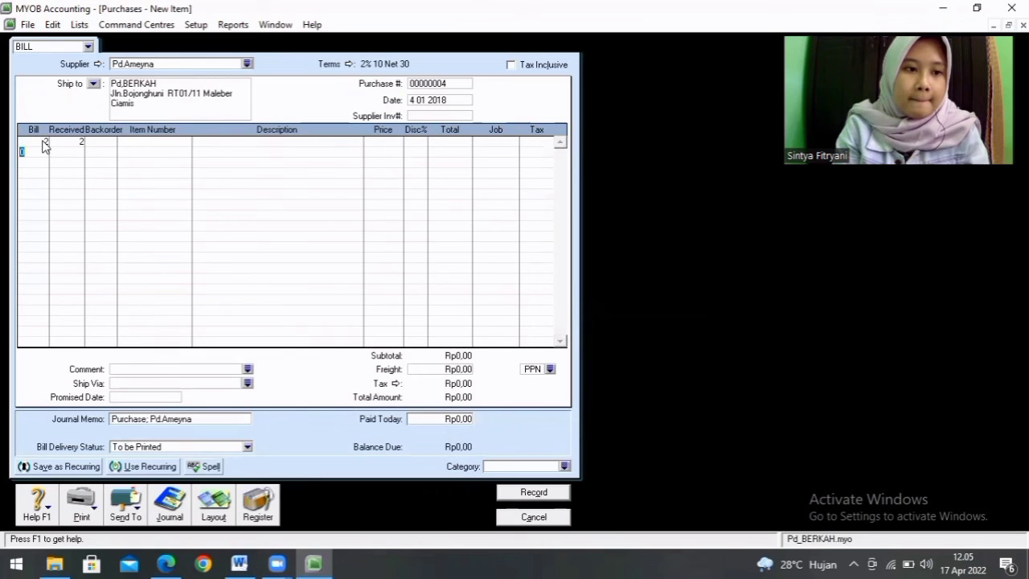
click(152, 144)
text(S-01)
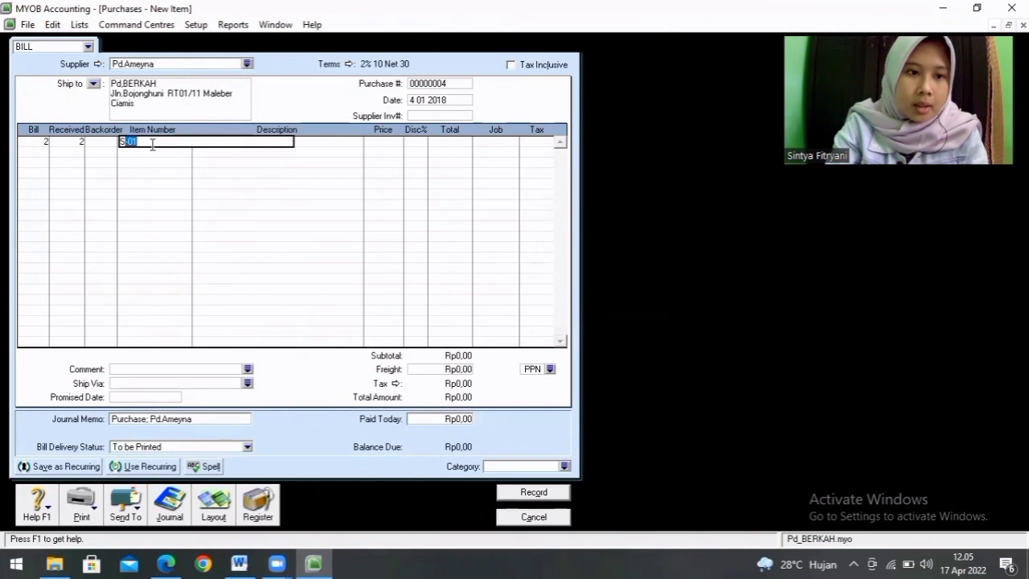
key(Tab)
Step: Assign job JB to the S-01 Blender Miyako line
click(383, 141)
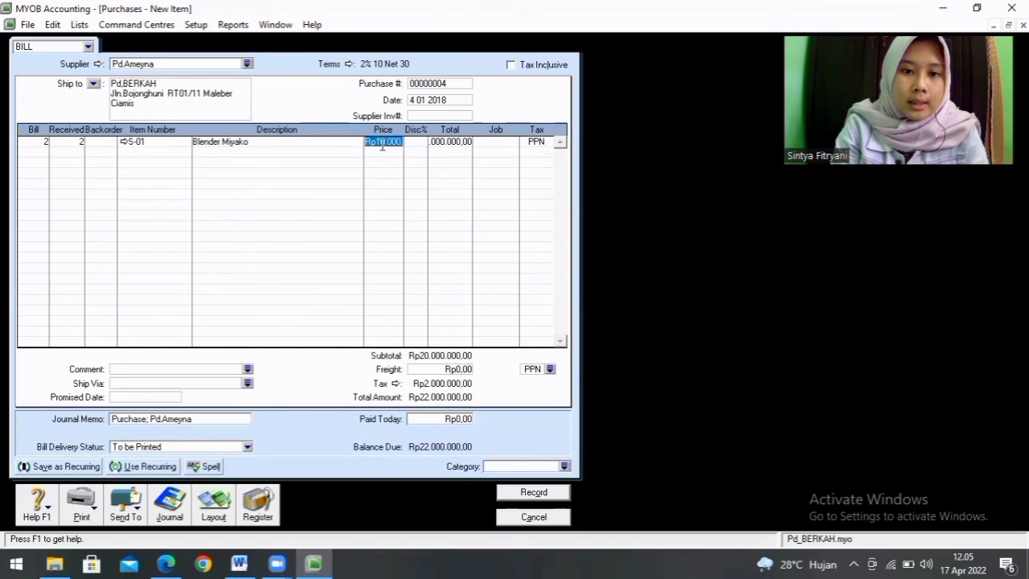
click(449, 144)
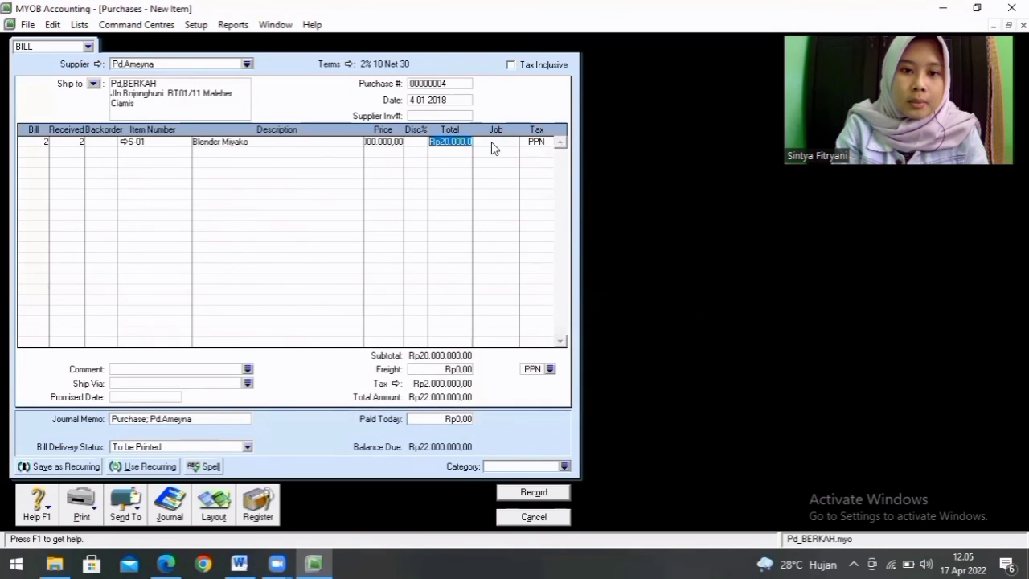
click(507, 142)
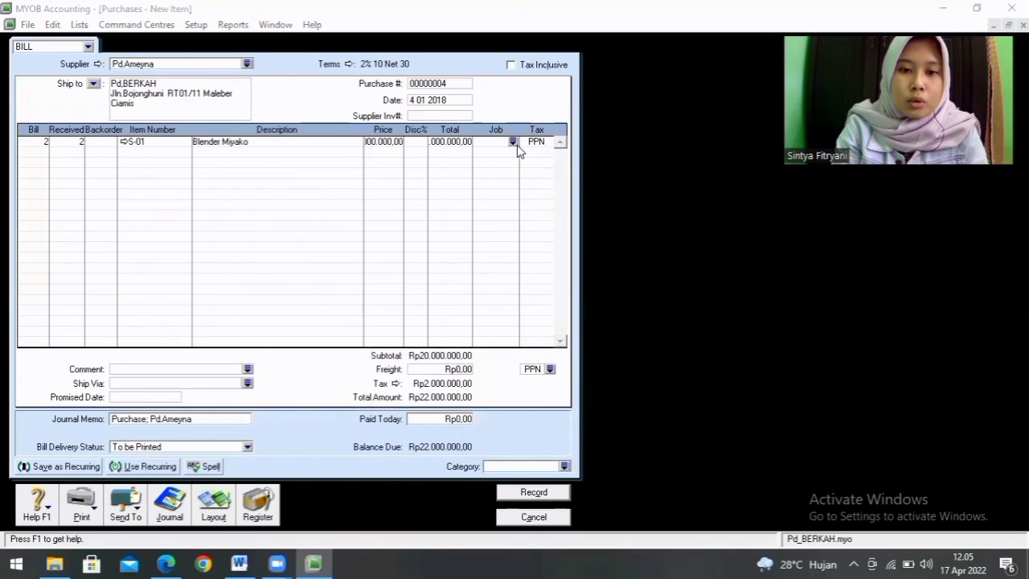
click(515, 143)
double_click(500, 202)
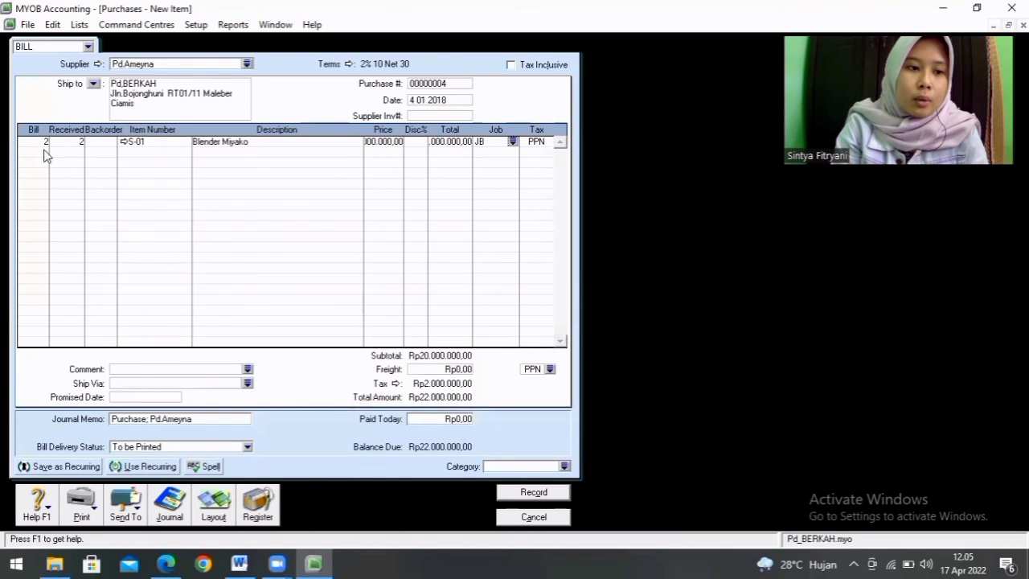
Step: Consult the Word assignment again and add a second bill line in MYOB for 3 units of item S-02 Mesin Cuci
click(241, 563)
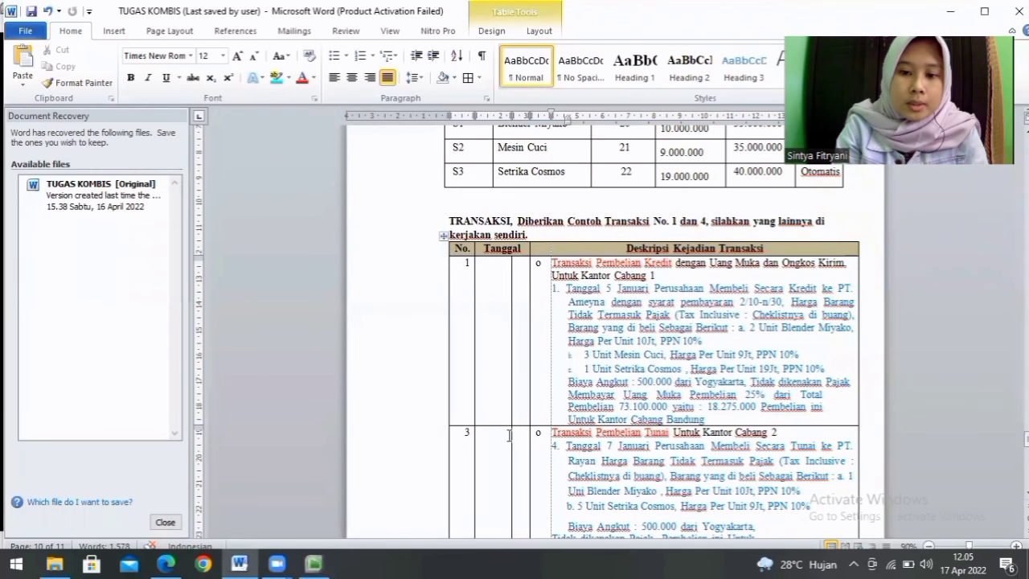
click(314, 563)
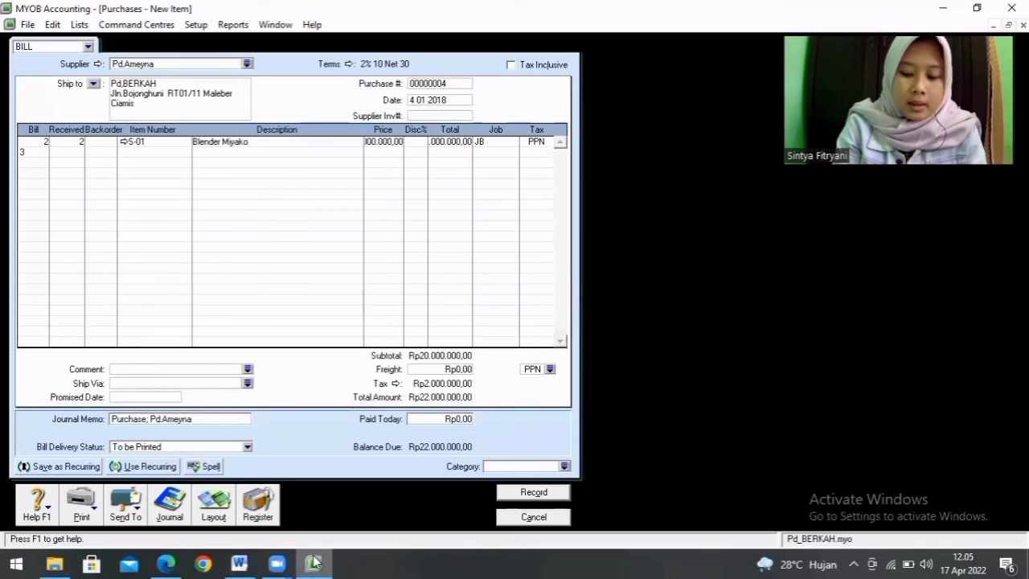
key(Down)
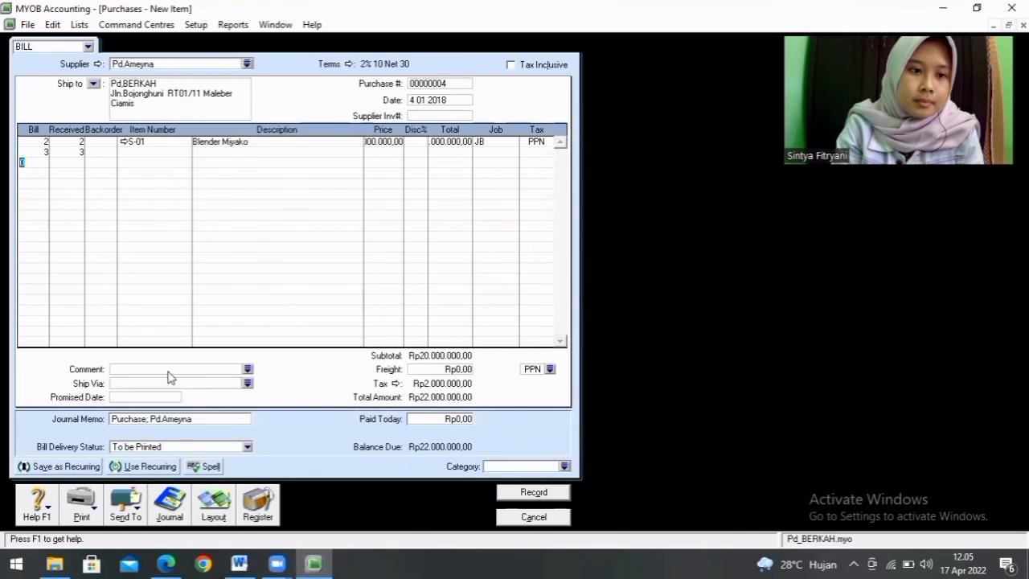
click(166, 152)
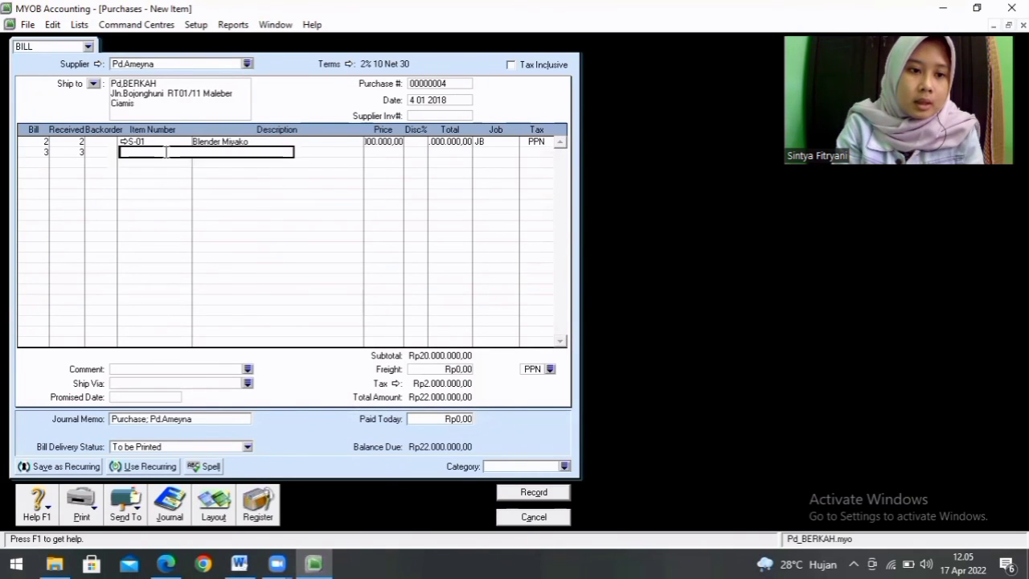
text(S)
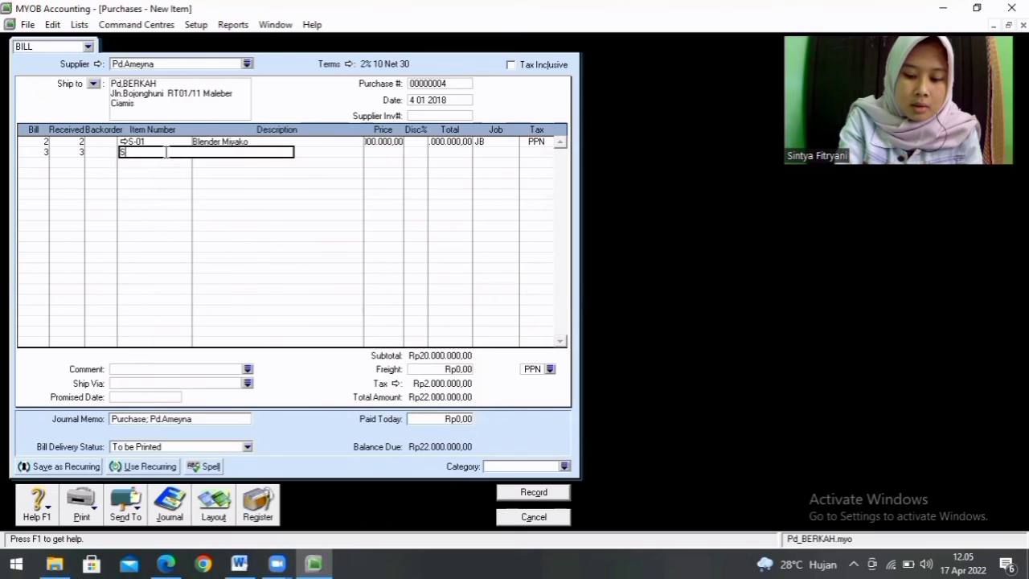
text(-0)
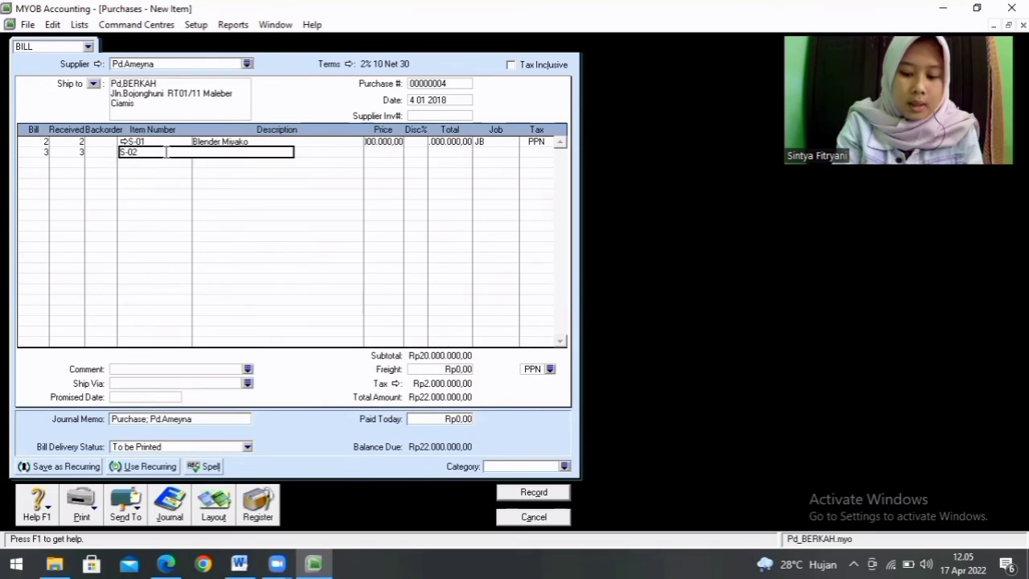
text(2)
key(Tab)
Step: Assign job JB to the S-02 Mesin Cuci line
click(376, 153)
click(442, 153)
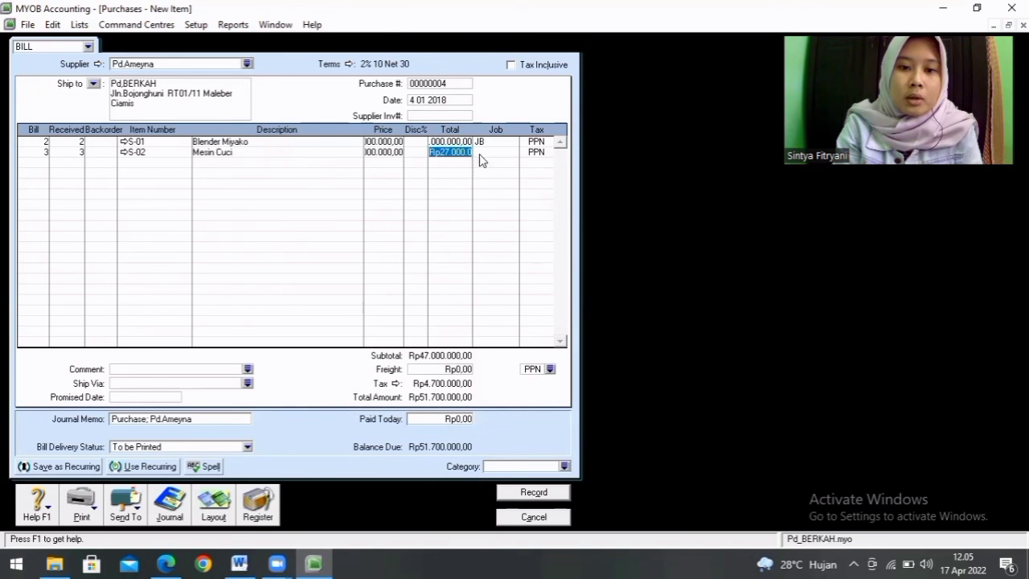
click(496, 151)
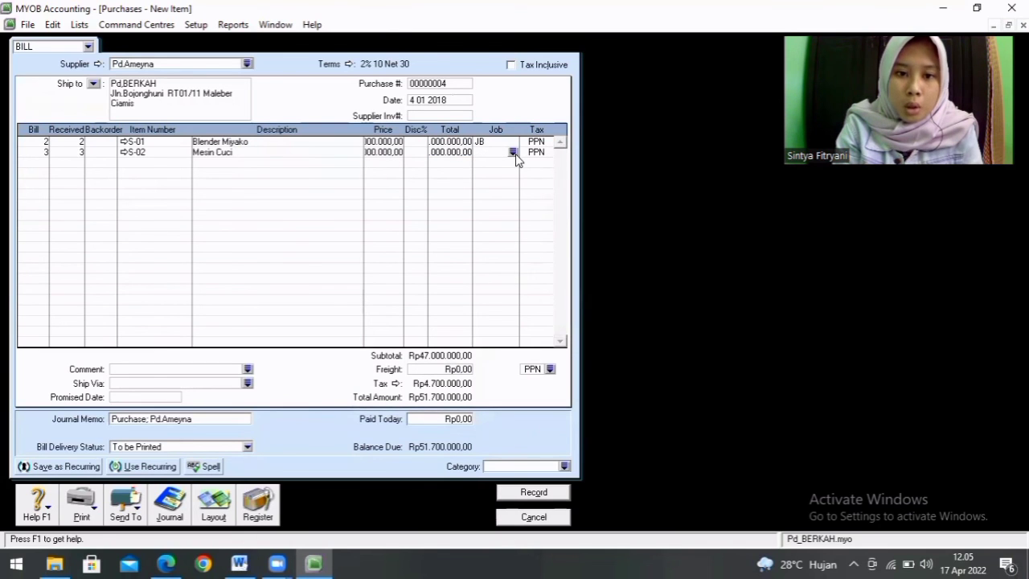
click(513, 153)
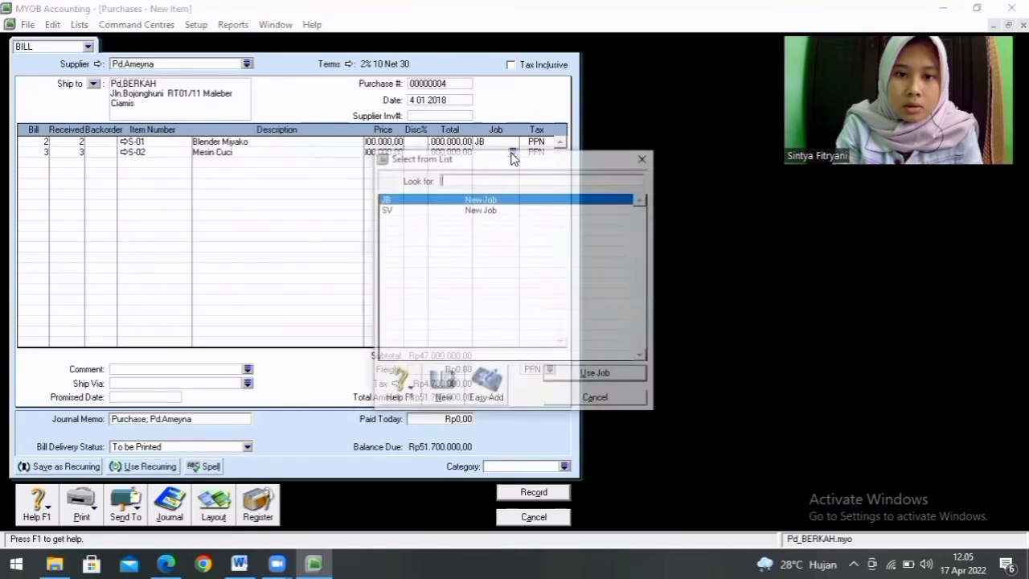
double_click(492, 200)
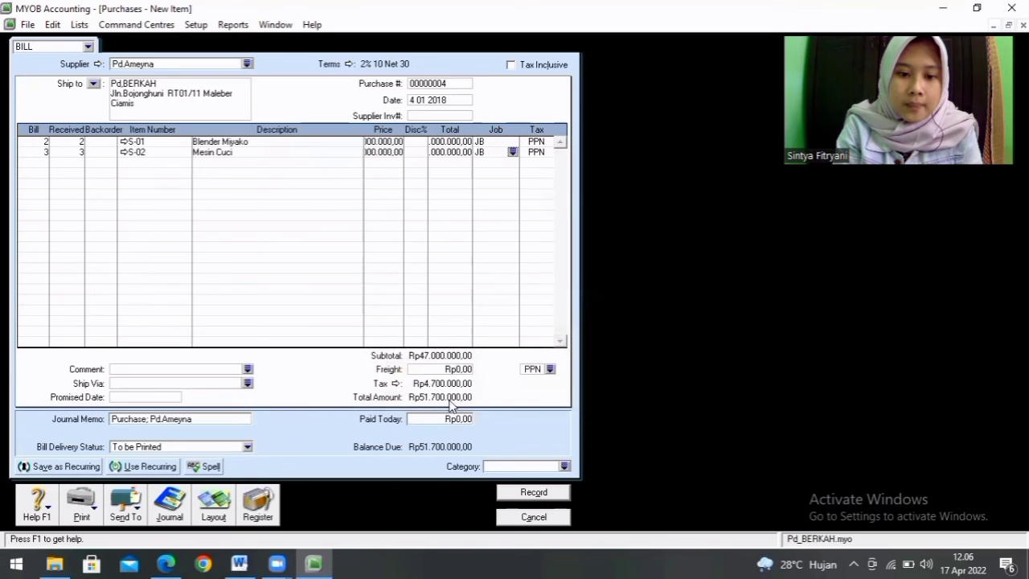
Step: Verify the third item in the Word assignment and add a bill line in MYOB for 1 unit of item S-03 Setrika Cosmos
click(240, 563)
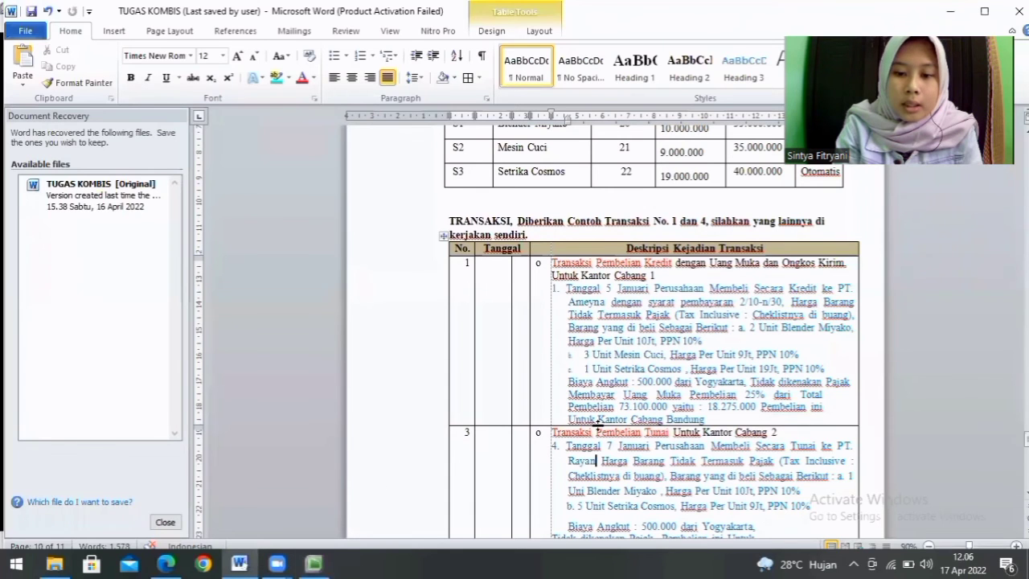
click(326, 563)
click(31, 161)
text(1)
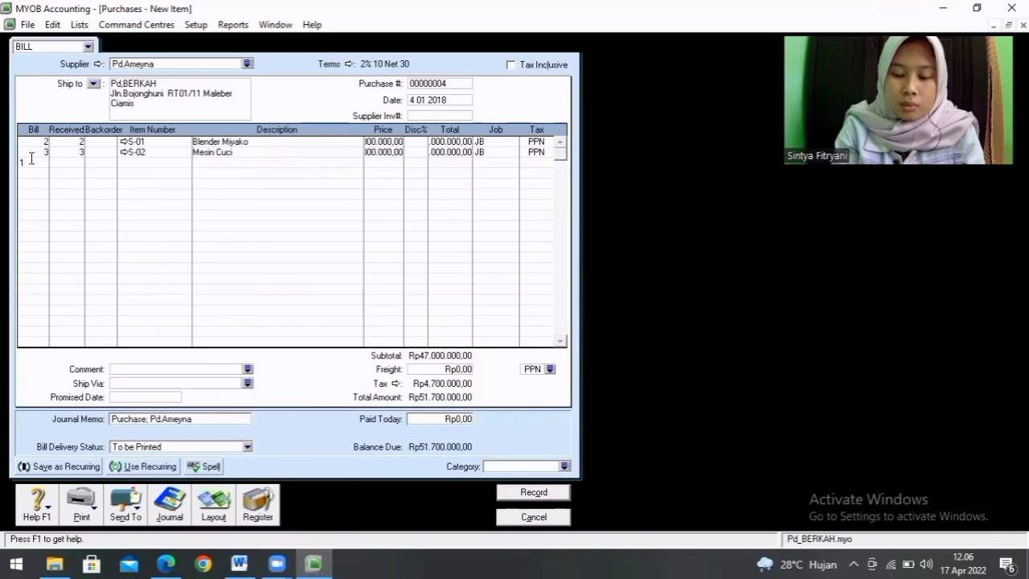
click(135, 161)
text(S-03)
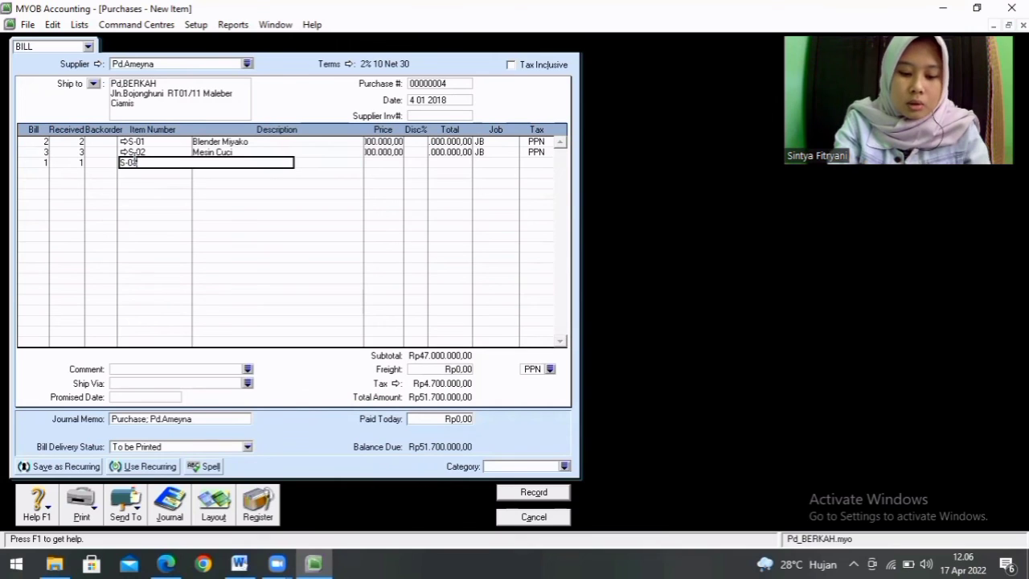
key(Return)
Step: Assign job JB to the S-03 Setrika Cosmos line
click(386, 164)
click(458, 163)
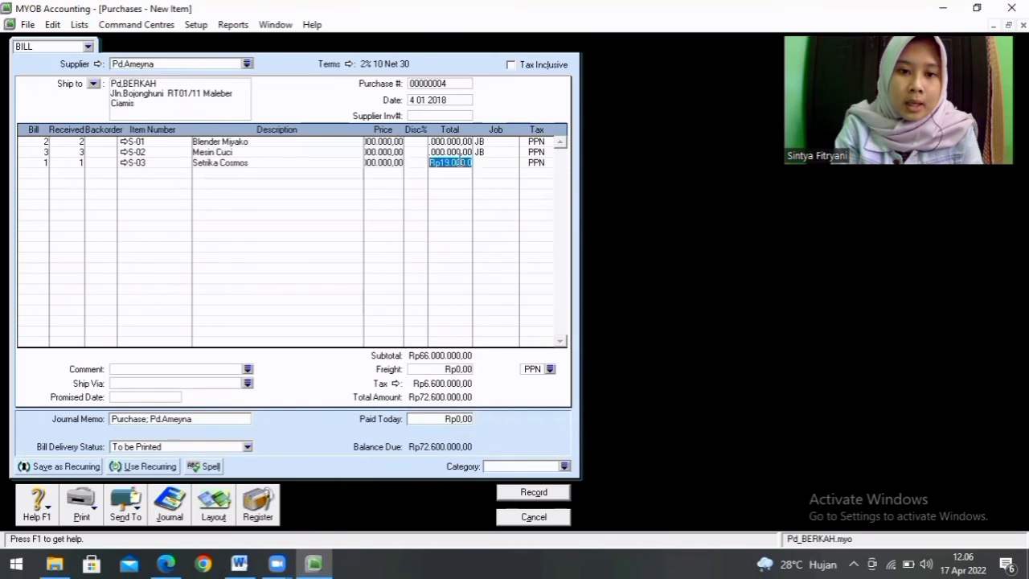
click(490, 161)
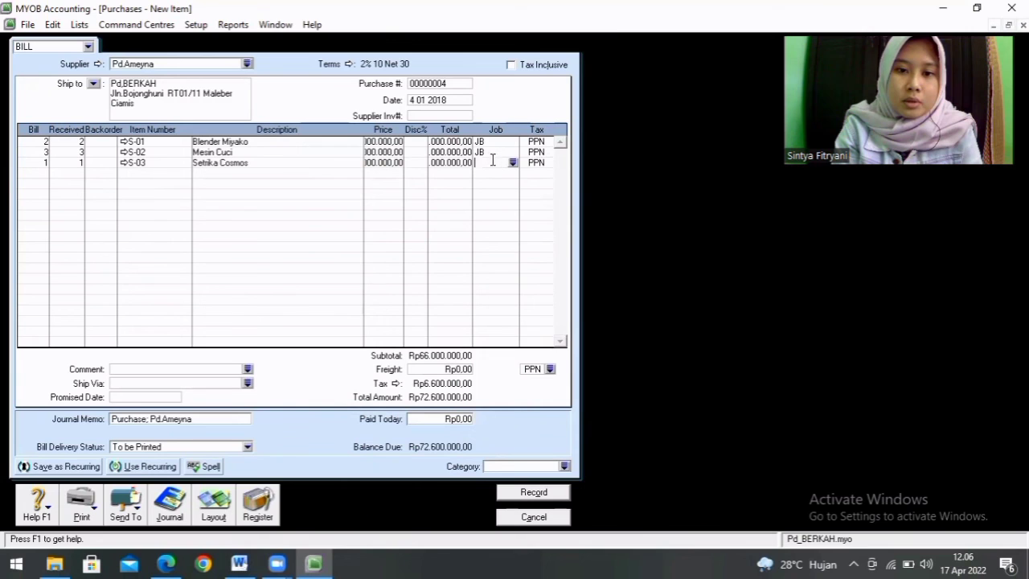
click(513, 163)
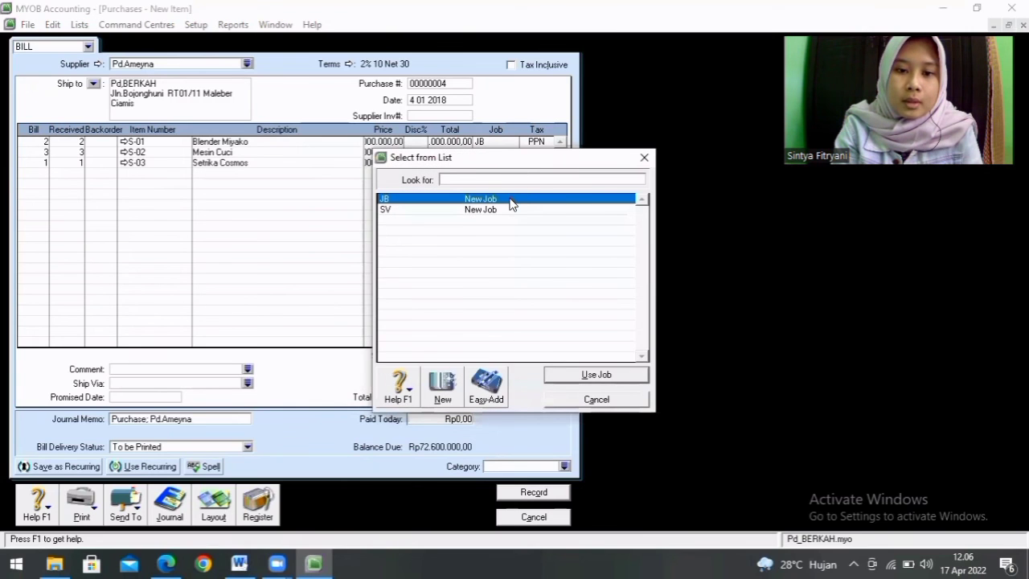
double_click(512, 201)
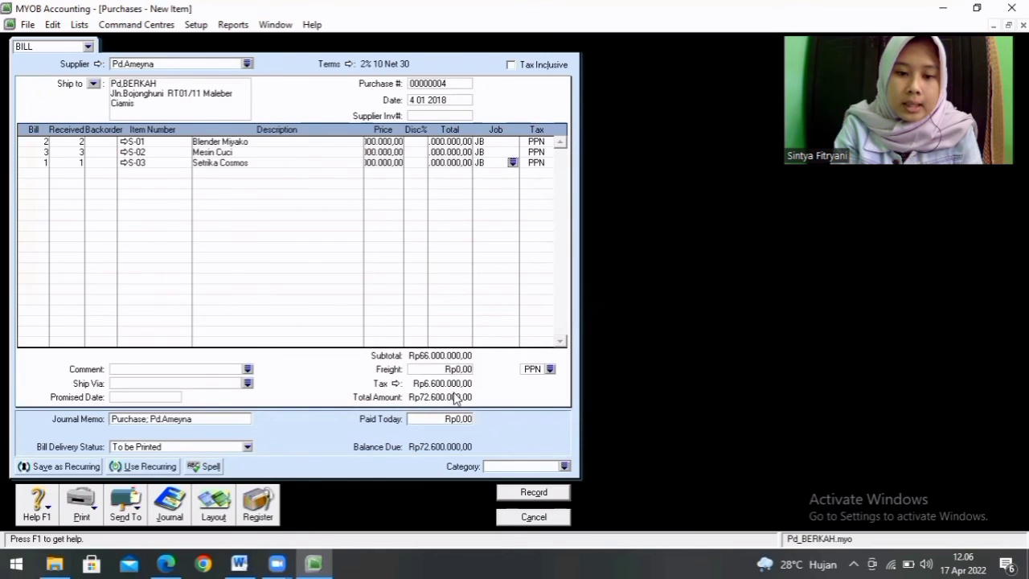
Step: Check the freight cost in the Word assignment and enter 500.000 as freight on the Pd.Ameyna bill in MYOB
click(239, 564)
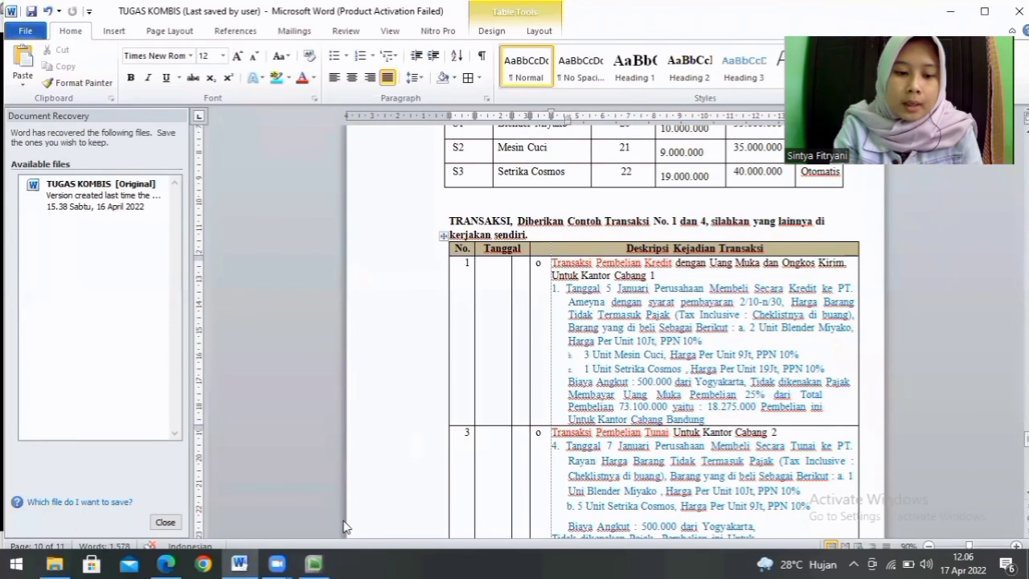
click(314, 563)
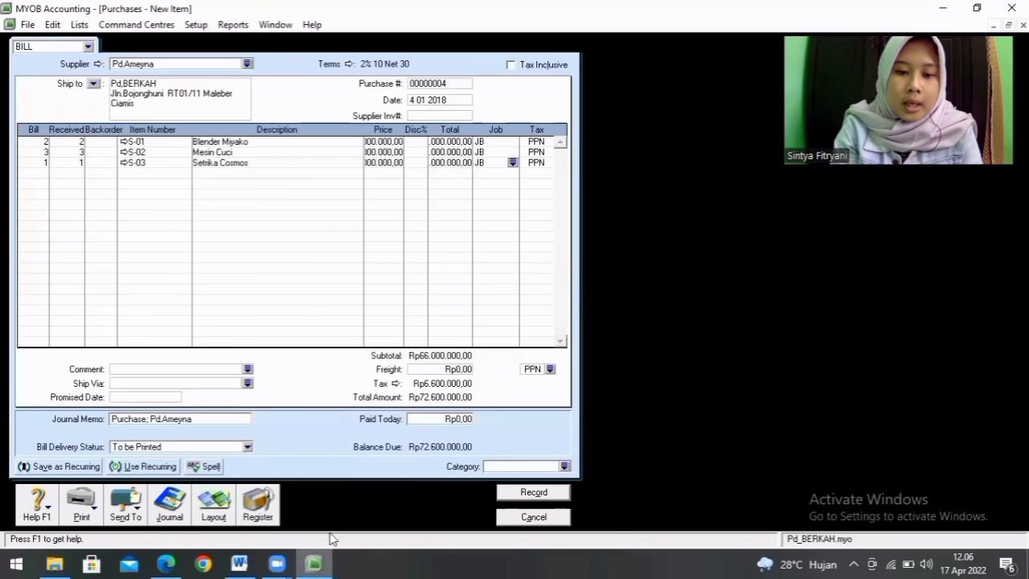
click(448, 373)
text(5)
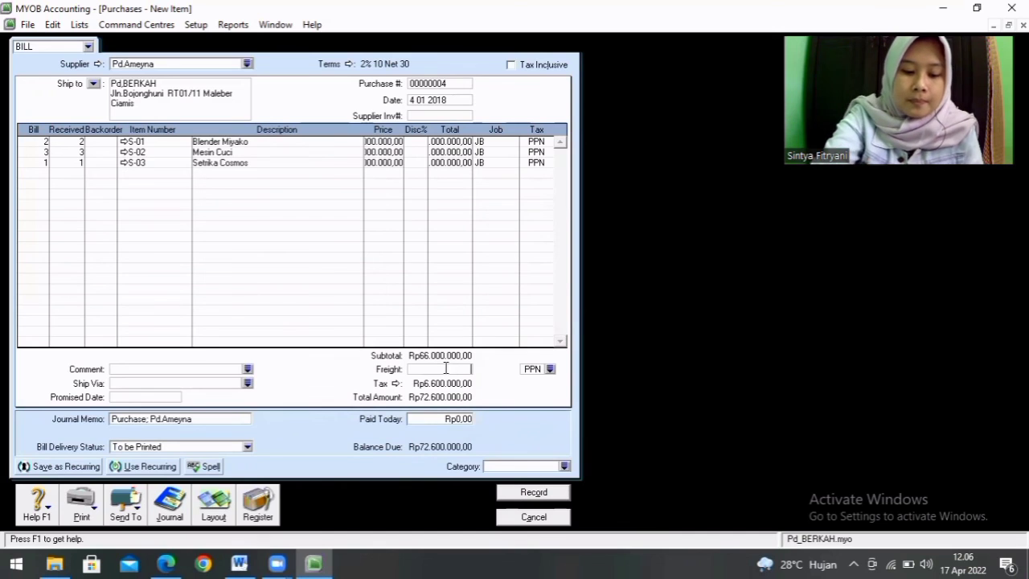
text(00.000)
key(Tab)
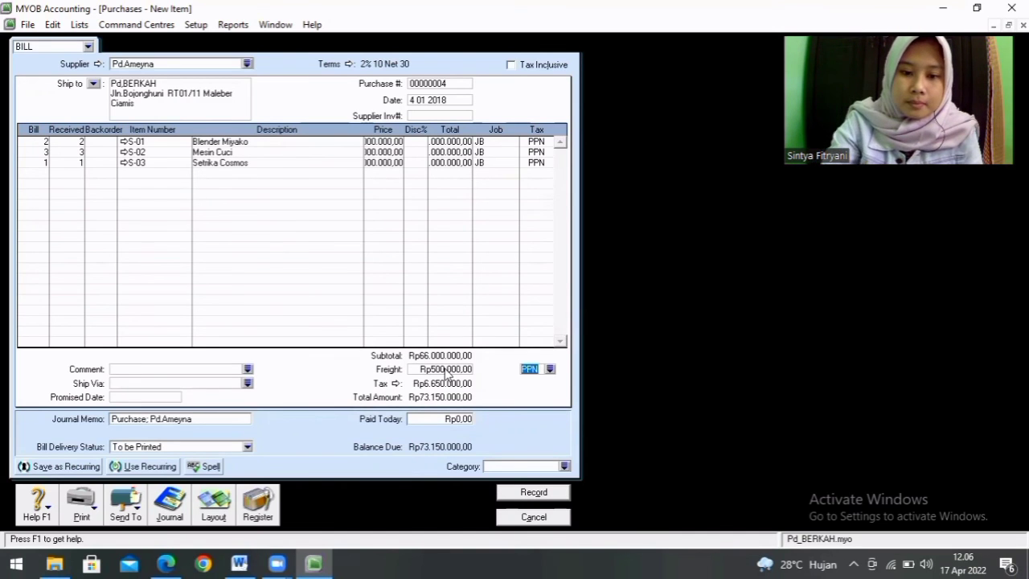
Step: Change the freight tax code to N-T (Not Reportable)
click(550, 370)
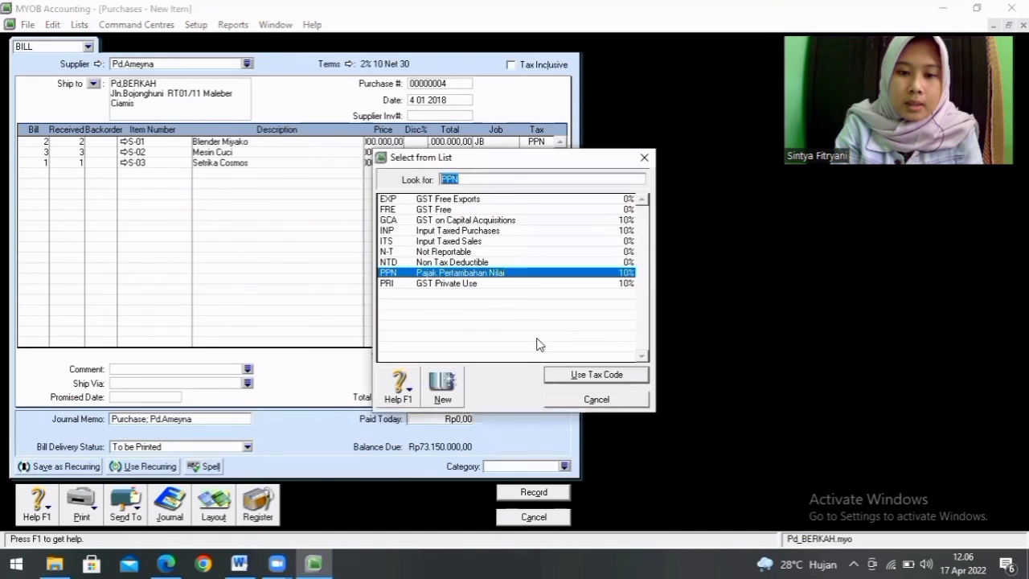
click(508, 255)
double_click(509, 256)
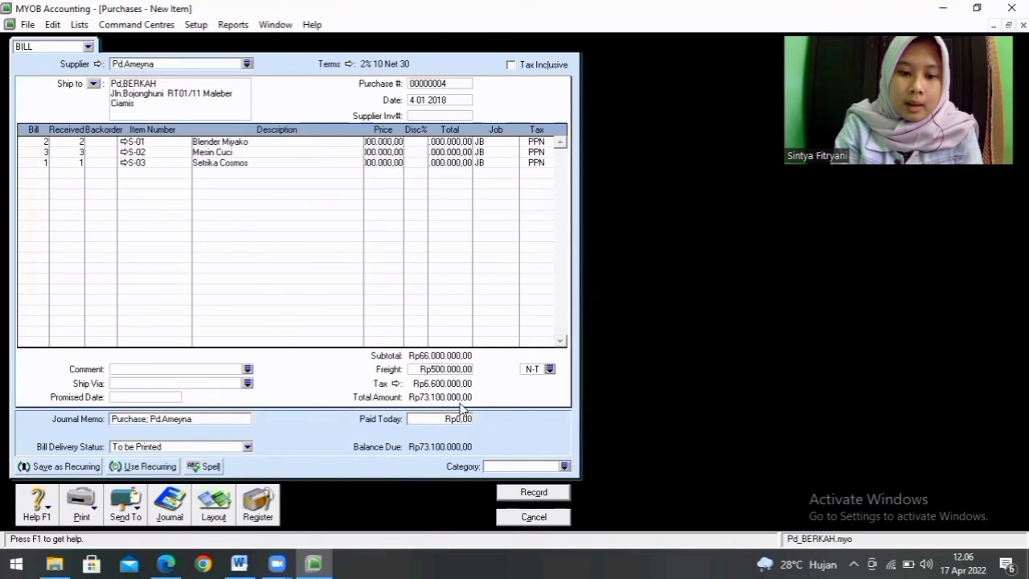
Step: Look up the down payment in the Word assignment and enter 18.275.000 as the amount paid today in MYOB
click(239, 562)
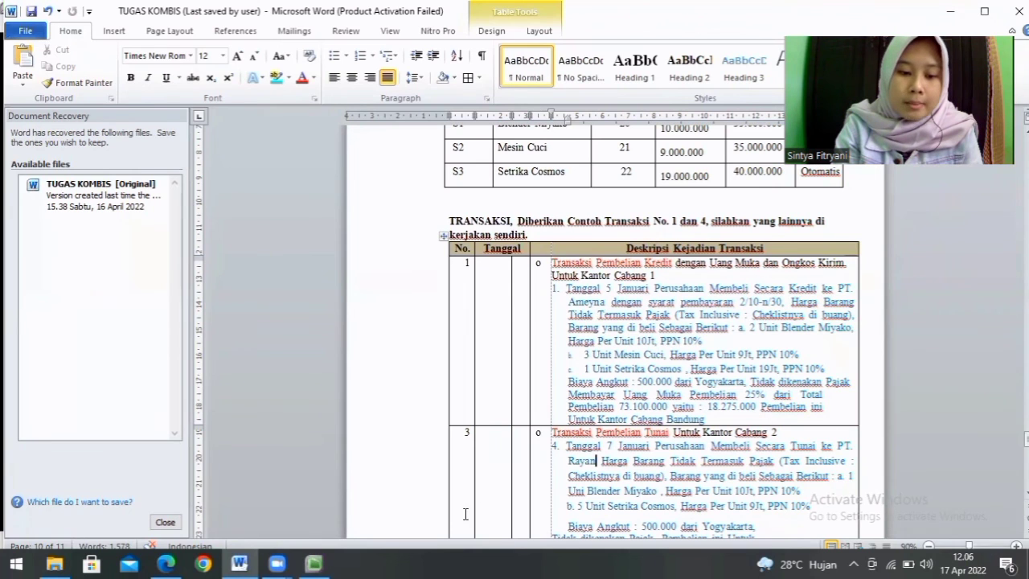
click(314, 563)
click(448, 424)
key(BackSpace)
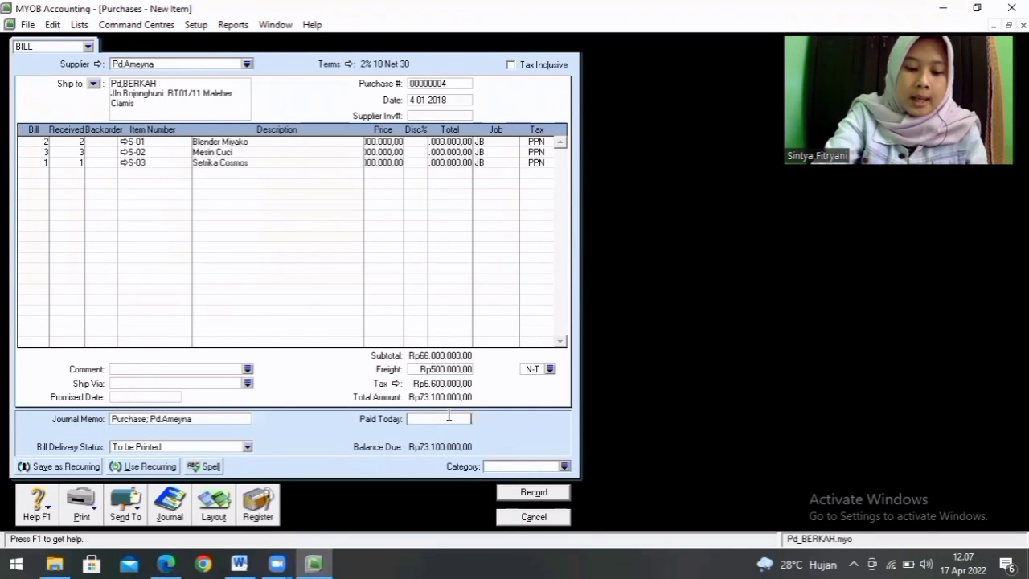
text(18275000)
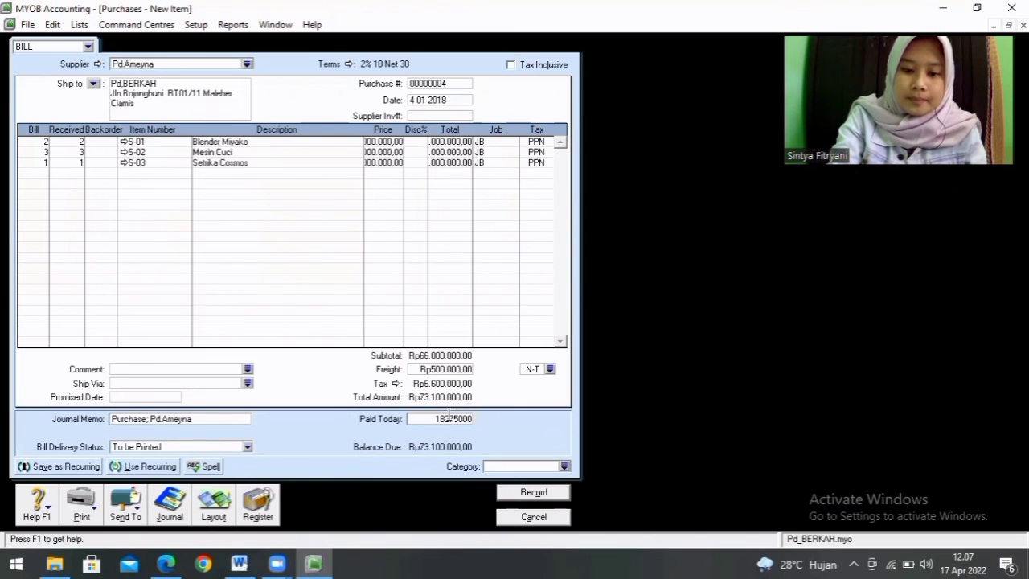
key(Tab)
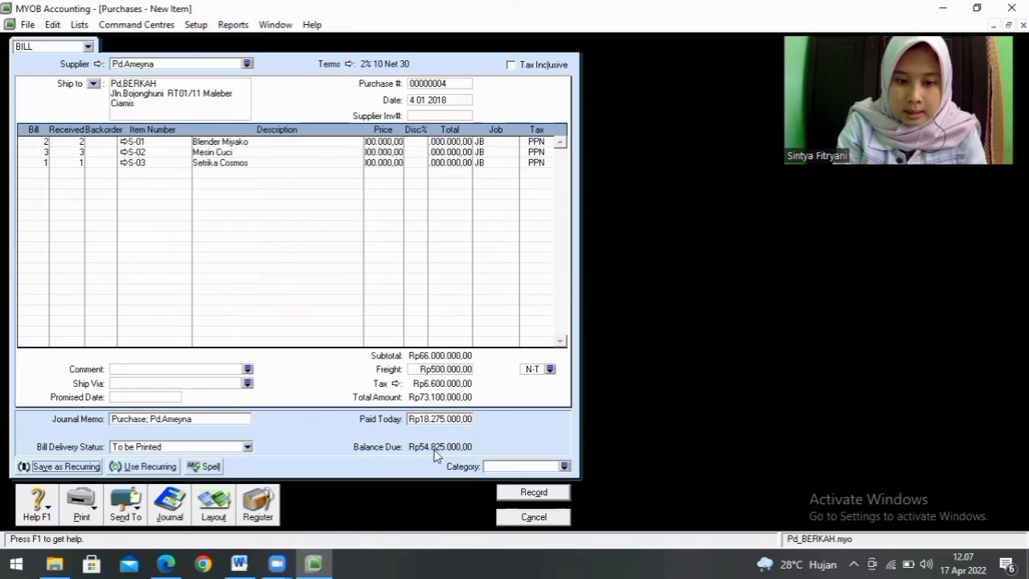
Step: Assign category CMS to the Pd.Ameyna bill and record it, ignoring all spelling suggestions, keeping the tax codes and accepting the cheque
click(565, 466)
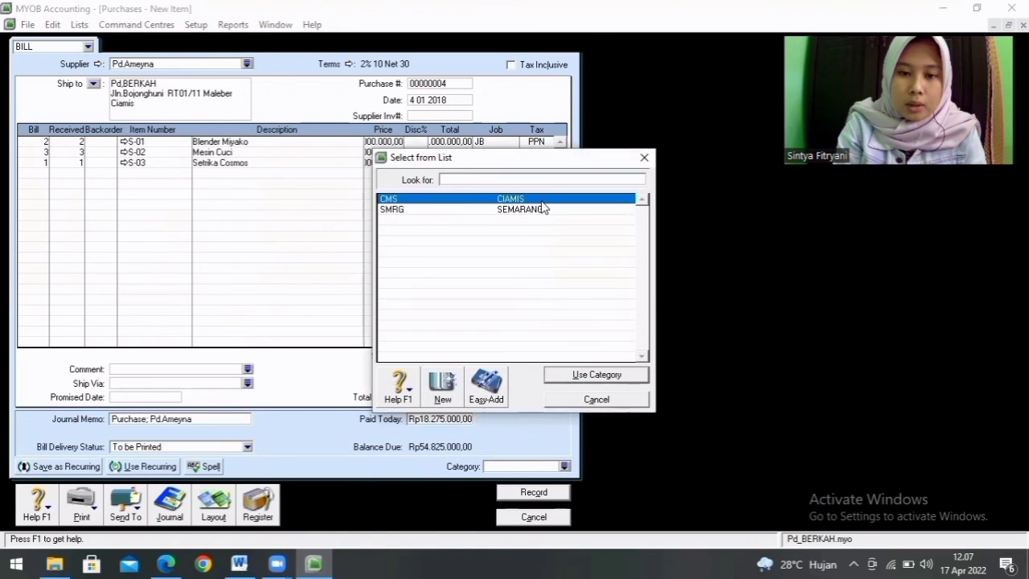
double_click(543, 201)
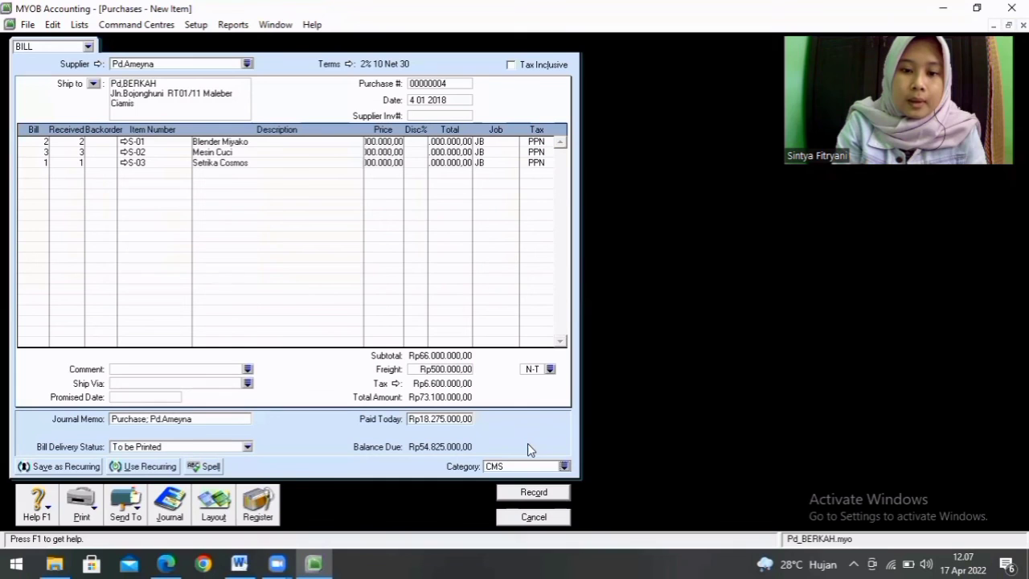
click(533, 491)
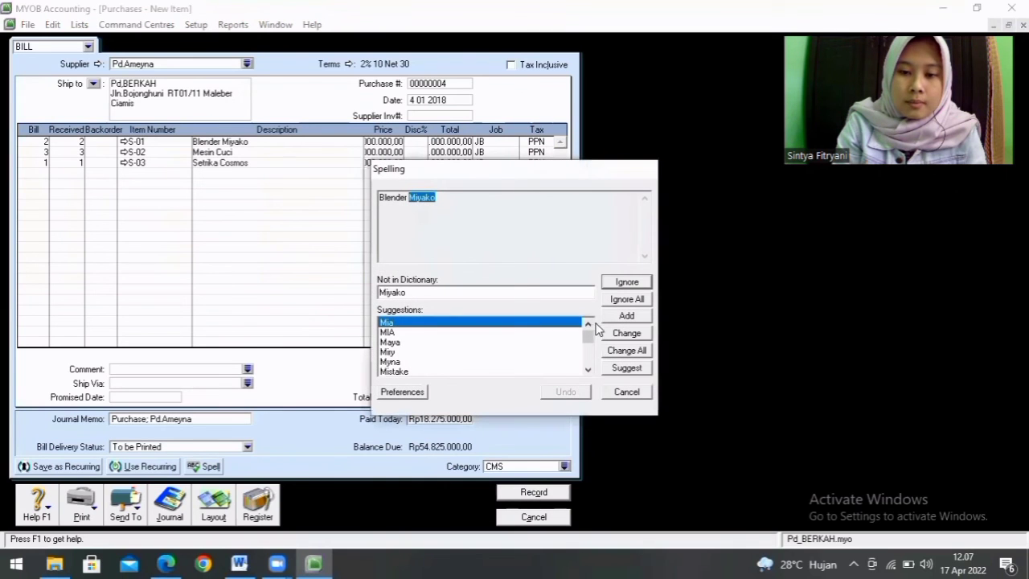
click(625, 299)
click(626, 299)
click(624, 300)
click(626, 299)
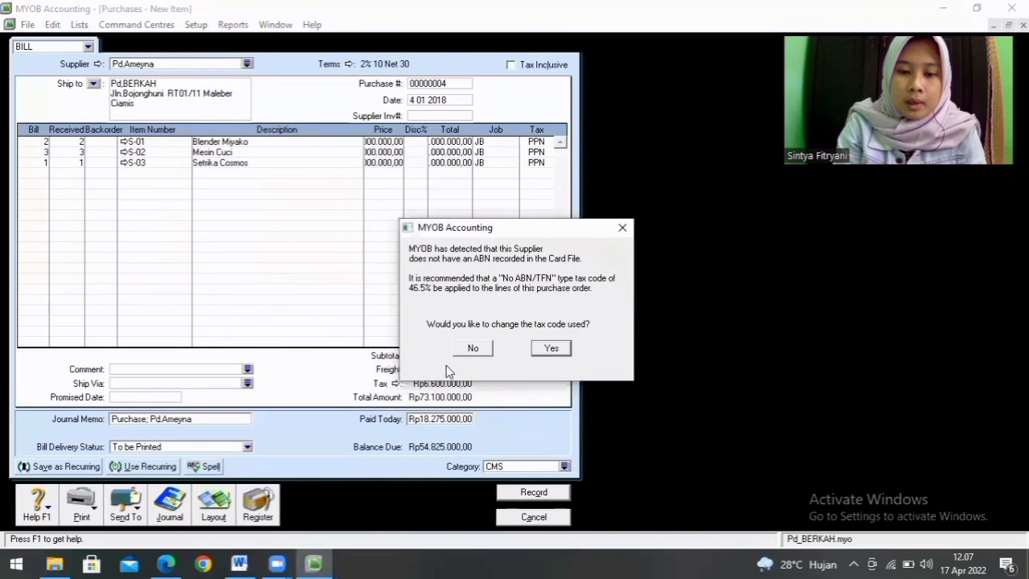
click(473, 348)
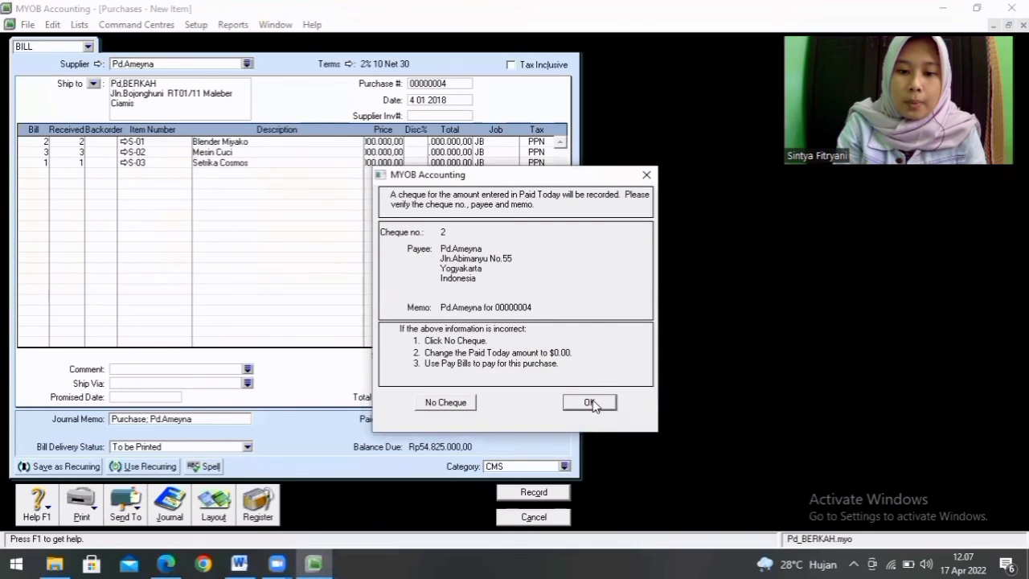
click(592, 399)
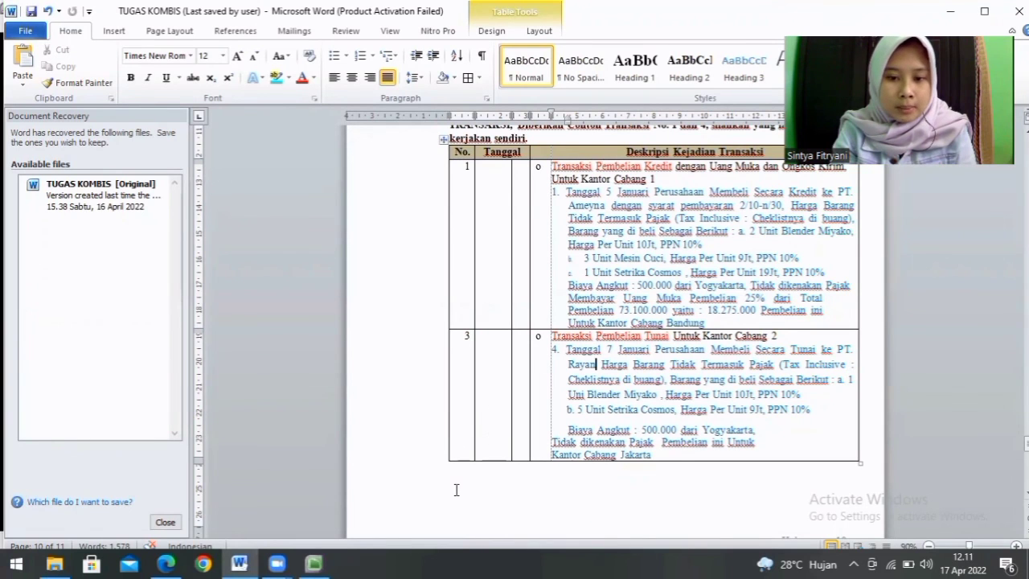
Step: Start a new item bill in MYOB for supplier Pd.Rayan, dated 05/01/2018
click(315, 563)
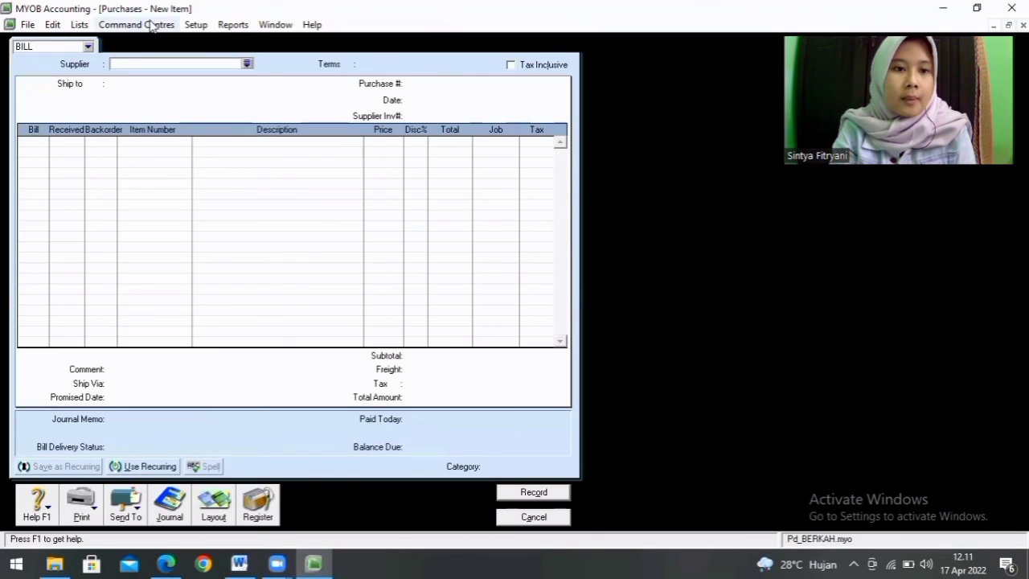
click(246, 64)
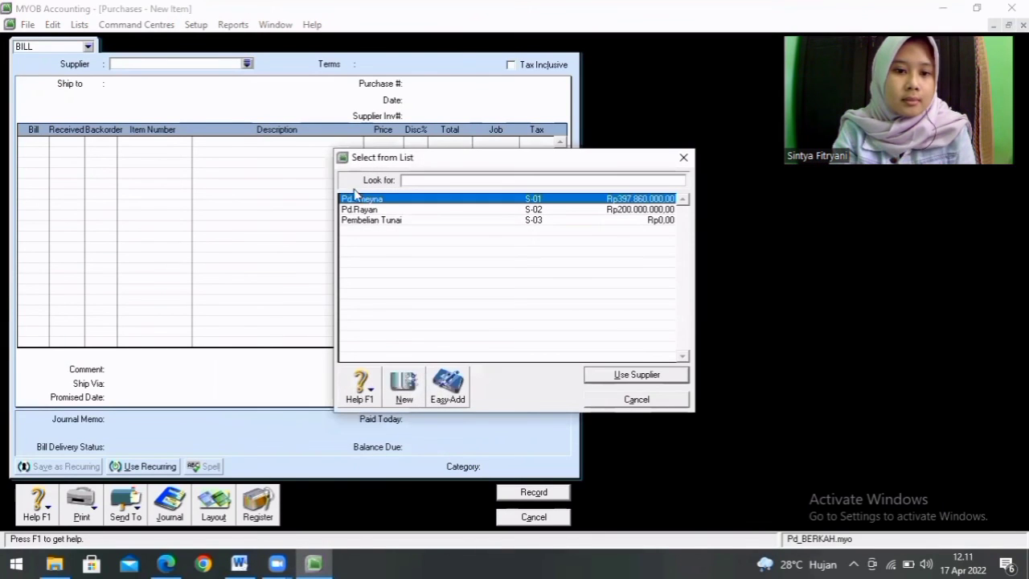
double_click(370, 212)
click(448, 97)
key(BackSpace)
text(05/01/)
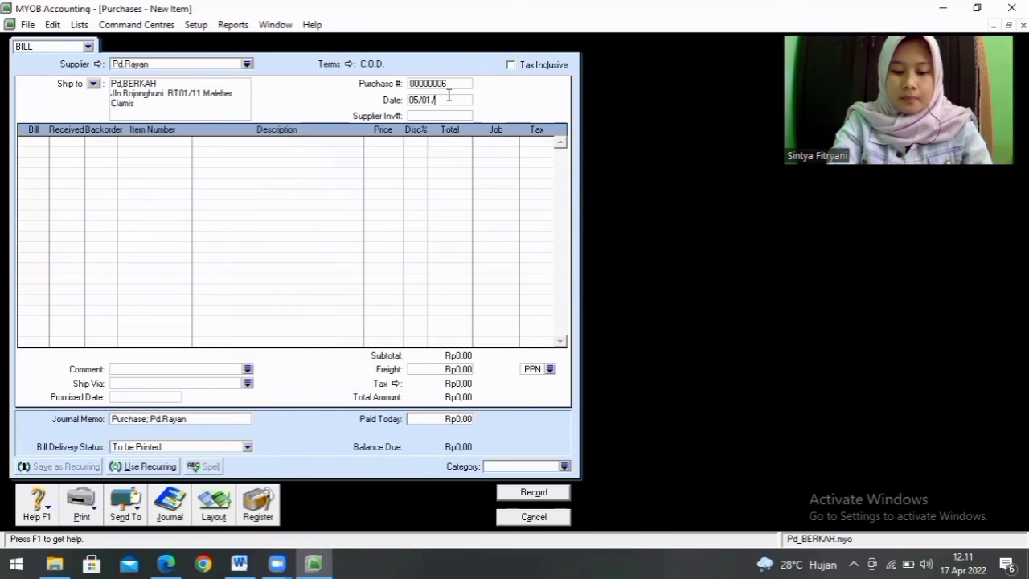
text(2018)
key(Tab)
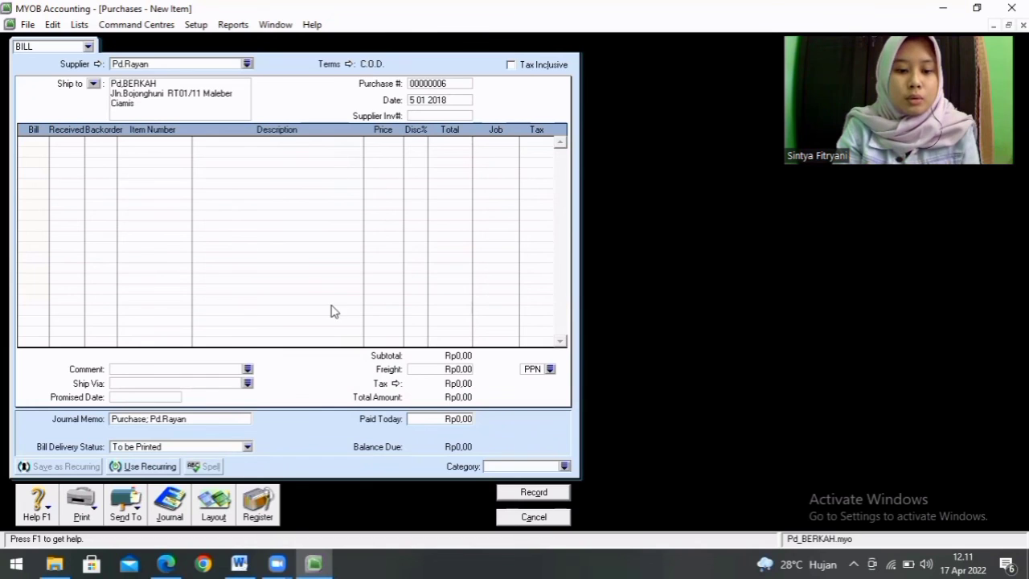
Step: Consult the cash purchase in the Word assignment and add a bill line in MYOB for 1 unit of item S-01 Blender Miyako
click(239, 564)
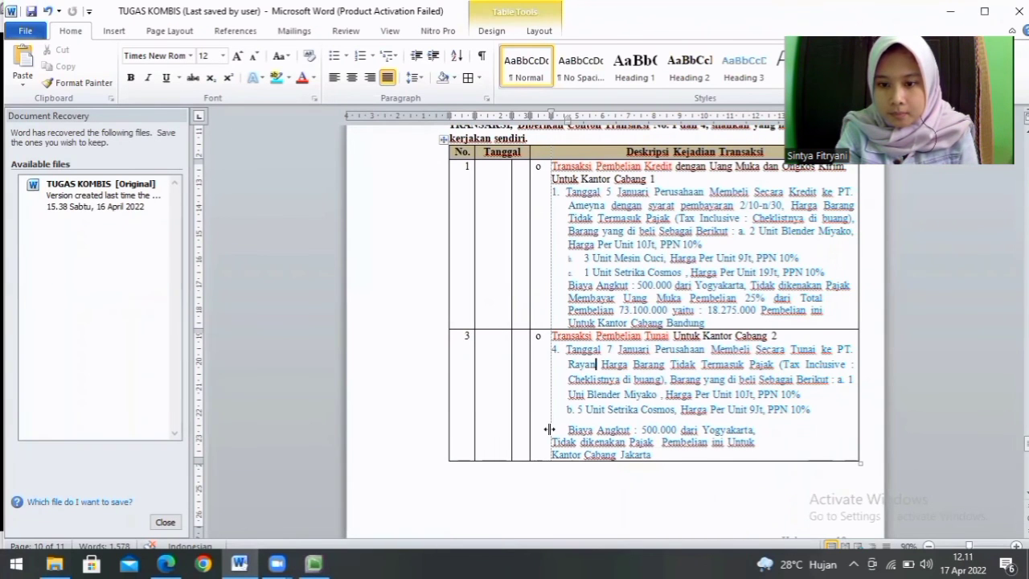
click(313, 563)
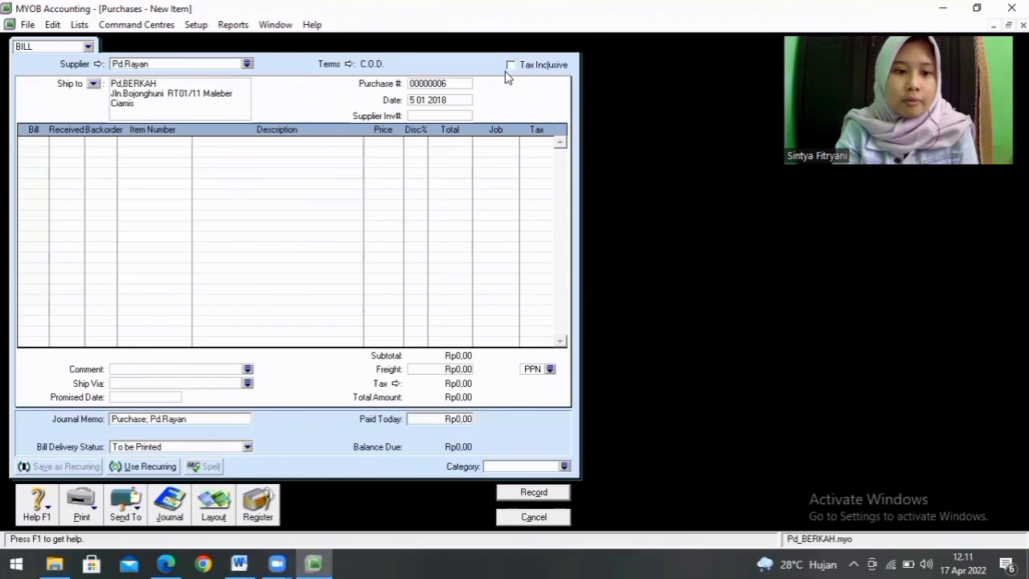
click(40, 142)
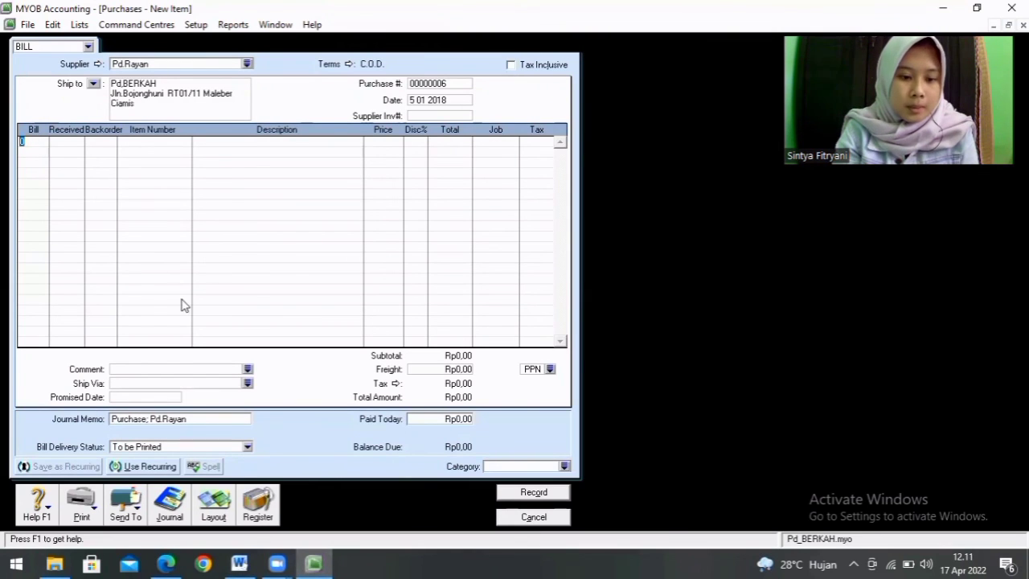
click(239, 563)
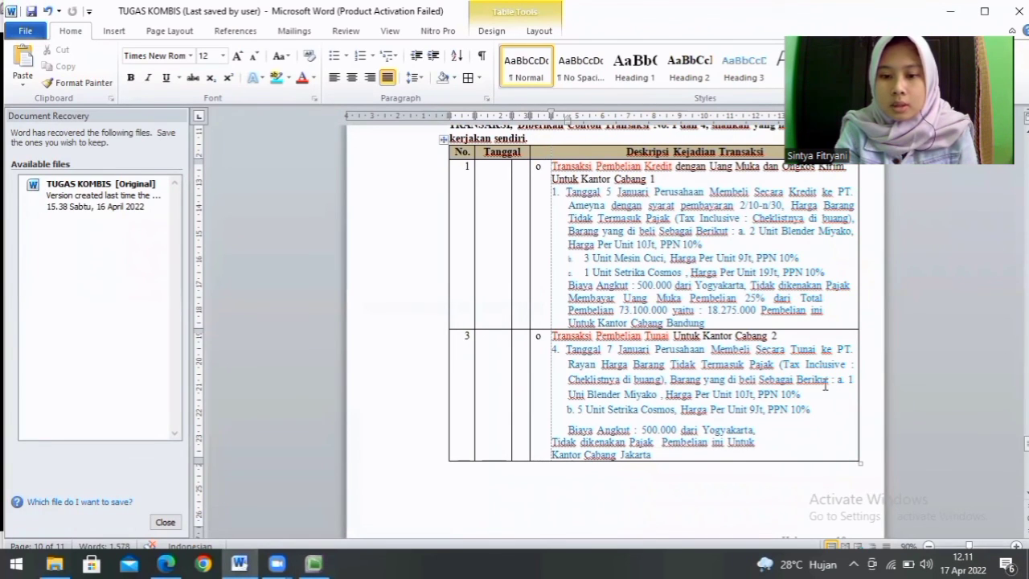
click(314, 564)
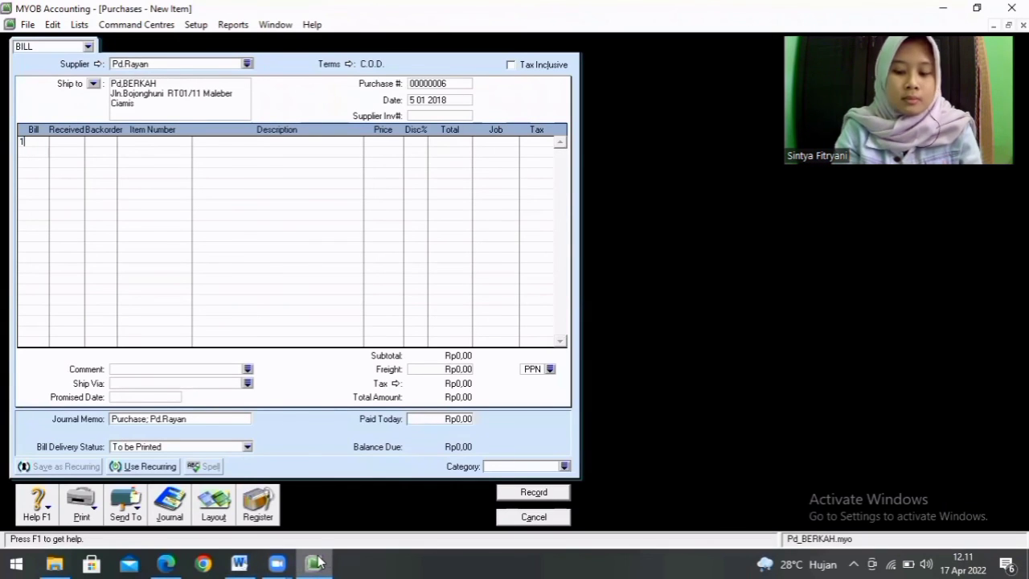
key(Return)
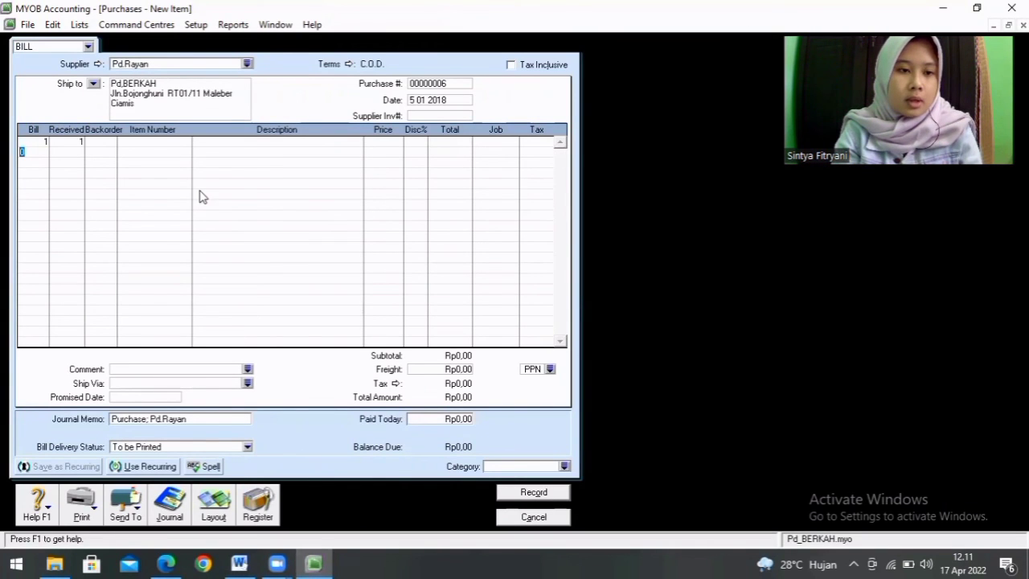
click(164, 141)
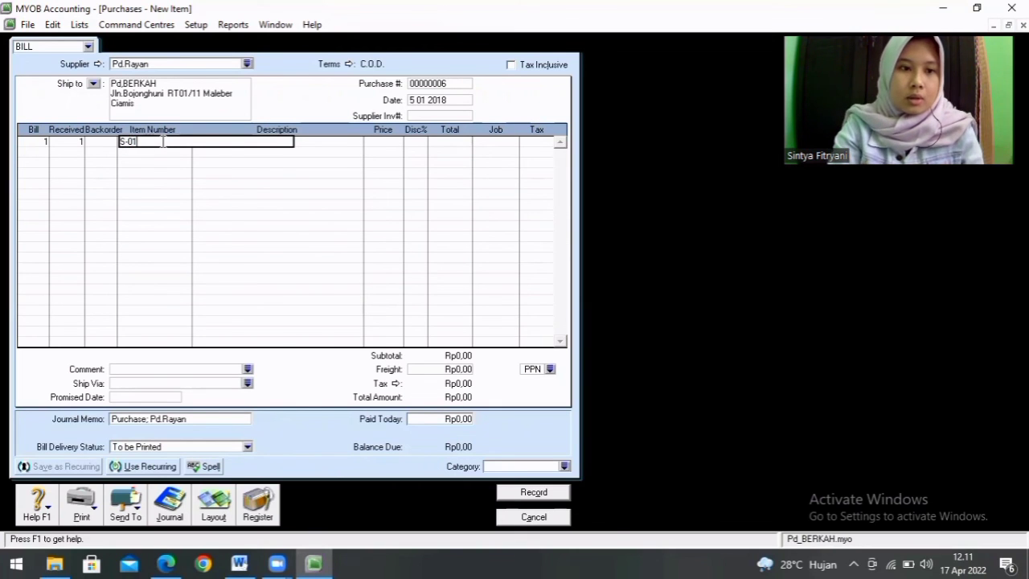
key(Tab)
Step: Assign job JB to the S-01 Blender Miyako line of the Pd.Rayan bill
click(394, 142)
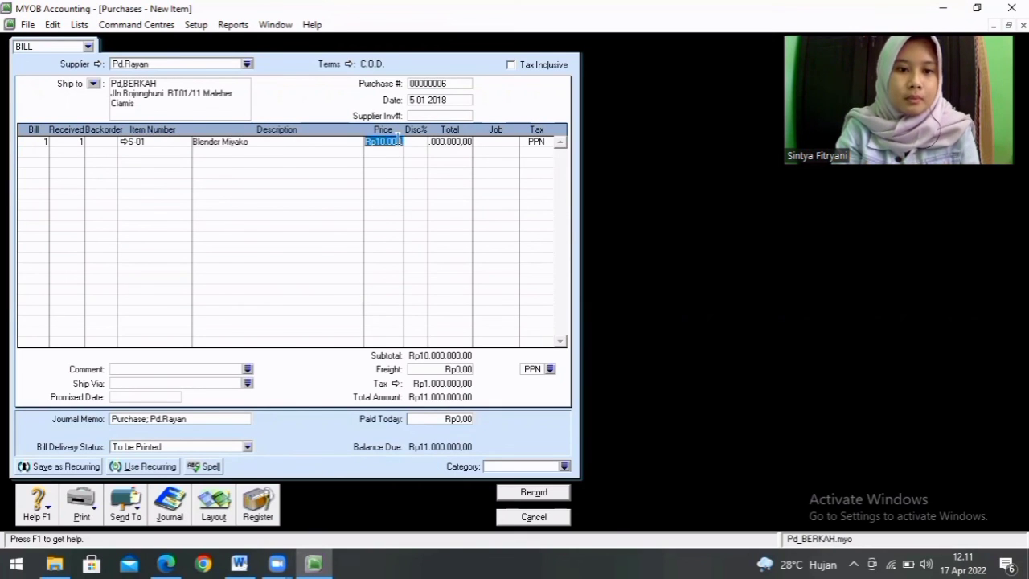
click(503, 142)
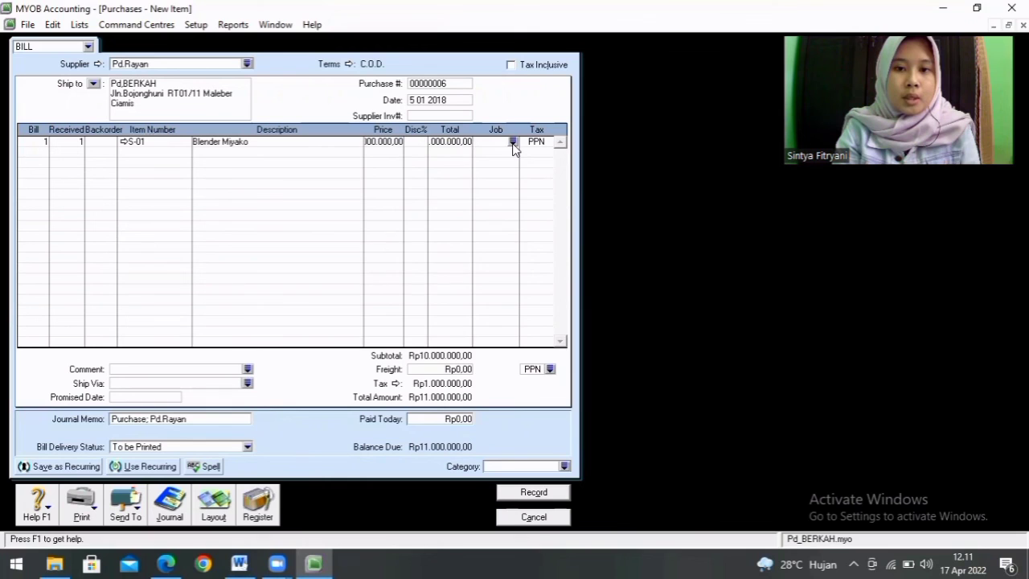
click(513, 142)
double_click(506, 201)
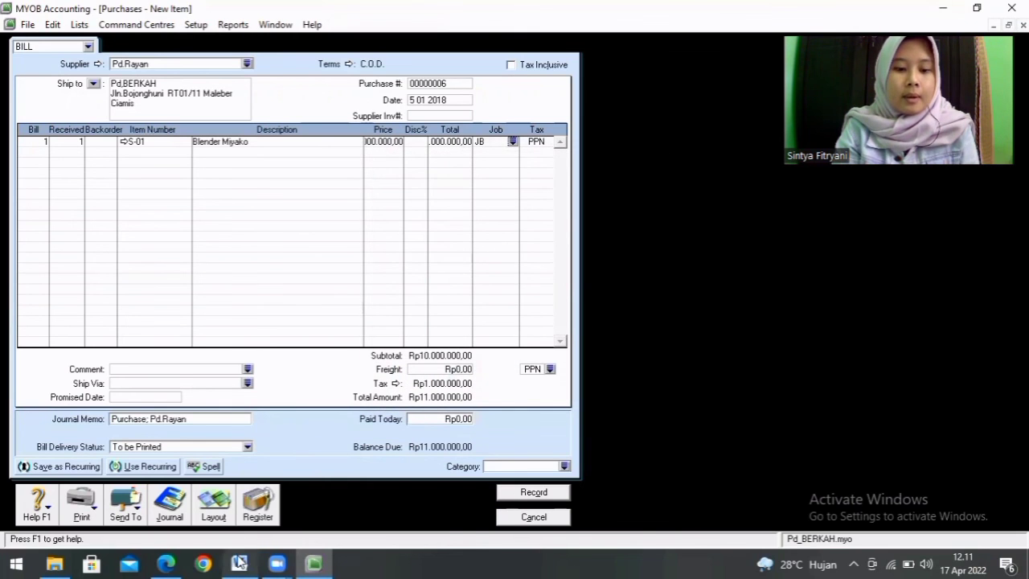
Step: Consult the cash purchase in the Word assignment and add a bill line in MYOB for 5 units of item S-03 Setrika Cosmos
click(239, 564)
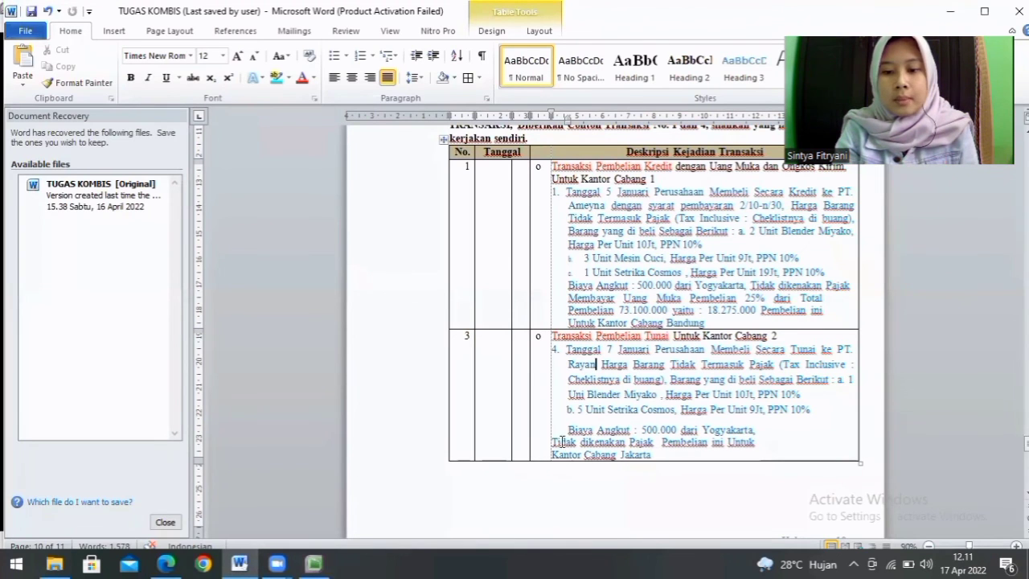
click(313, 564)
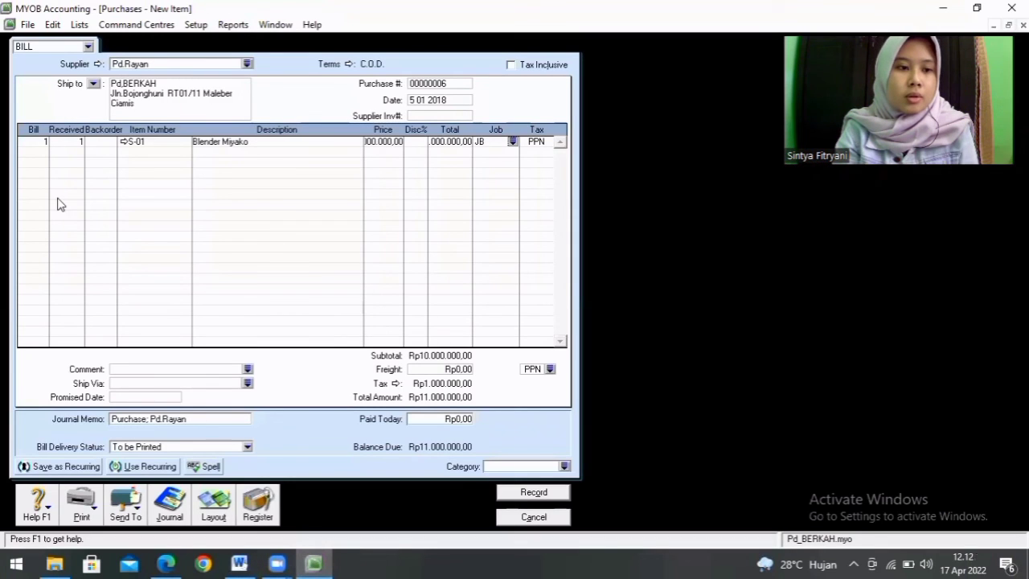
click(41, 151)
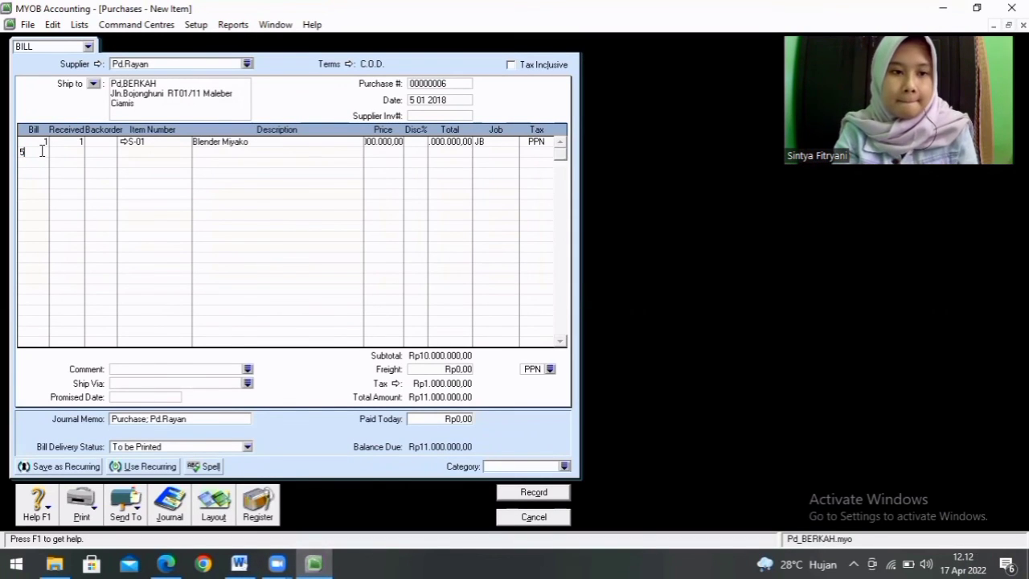
key(Return)
click(134, 153)
text(S02)
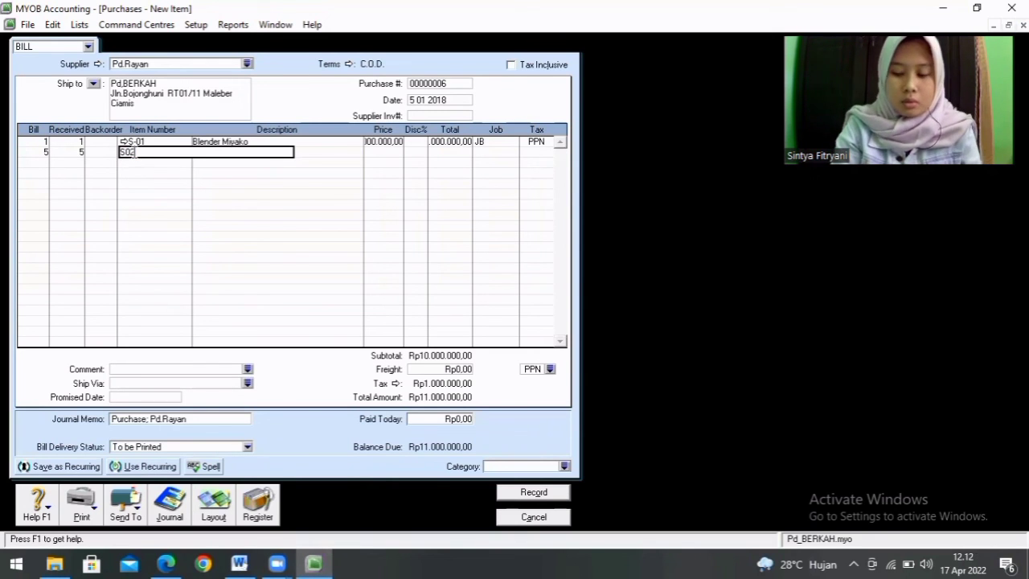
key(Tab)
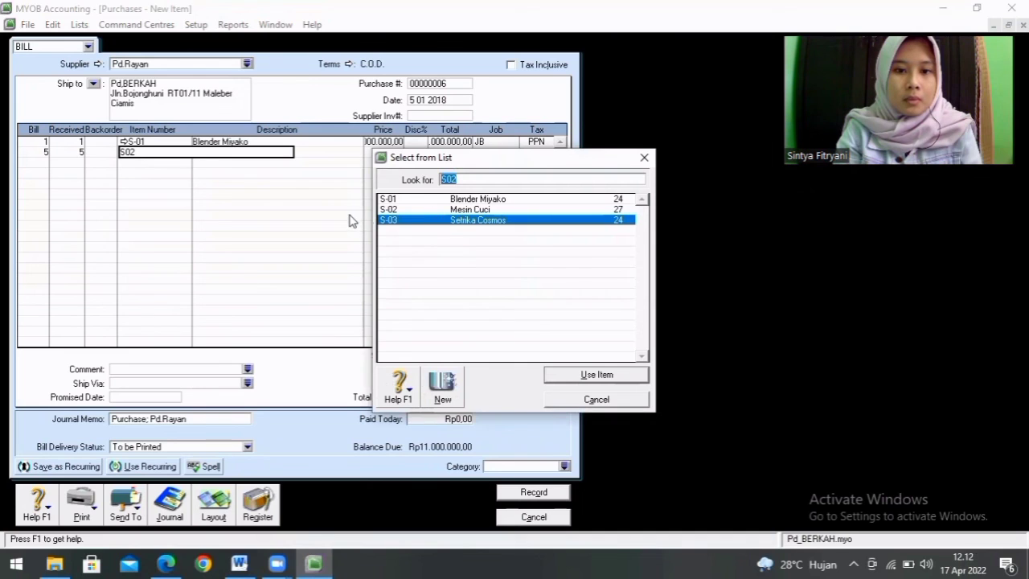
click(171, 159)
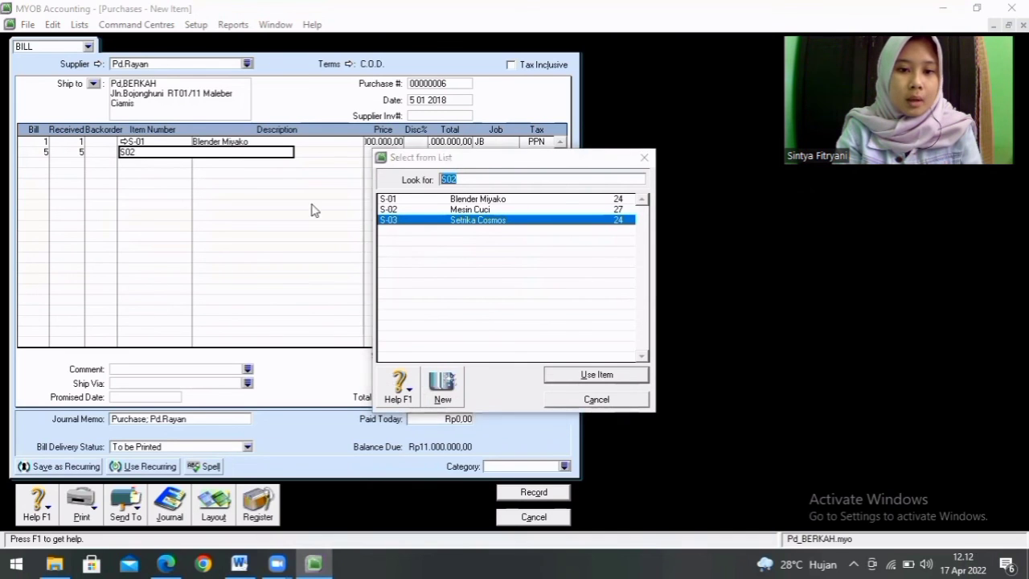
double_click(468, 220)
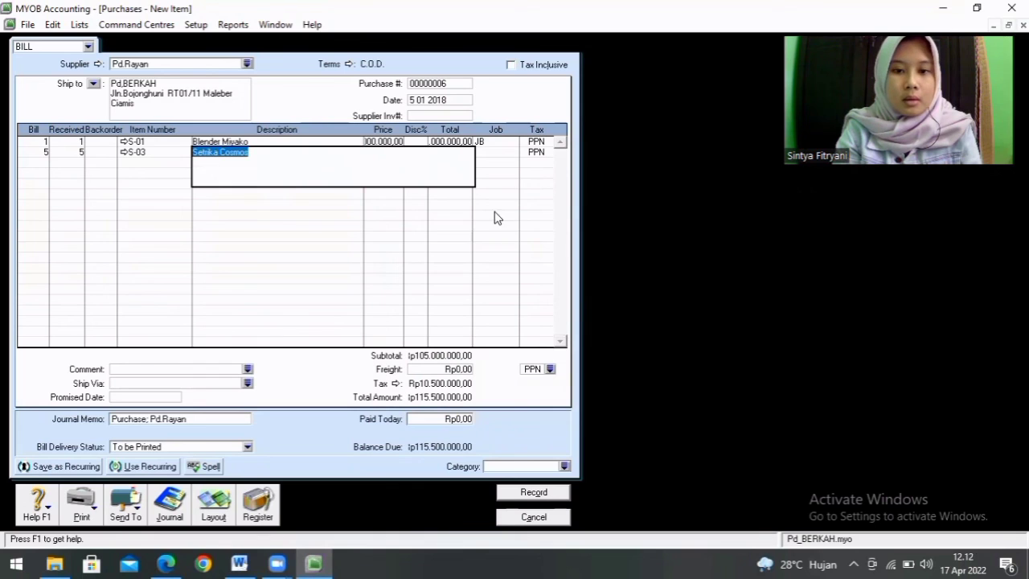
Step: Check the price and total of the S-03 Setrika Cosmos line and assign job JB to it
click(502, 152)
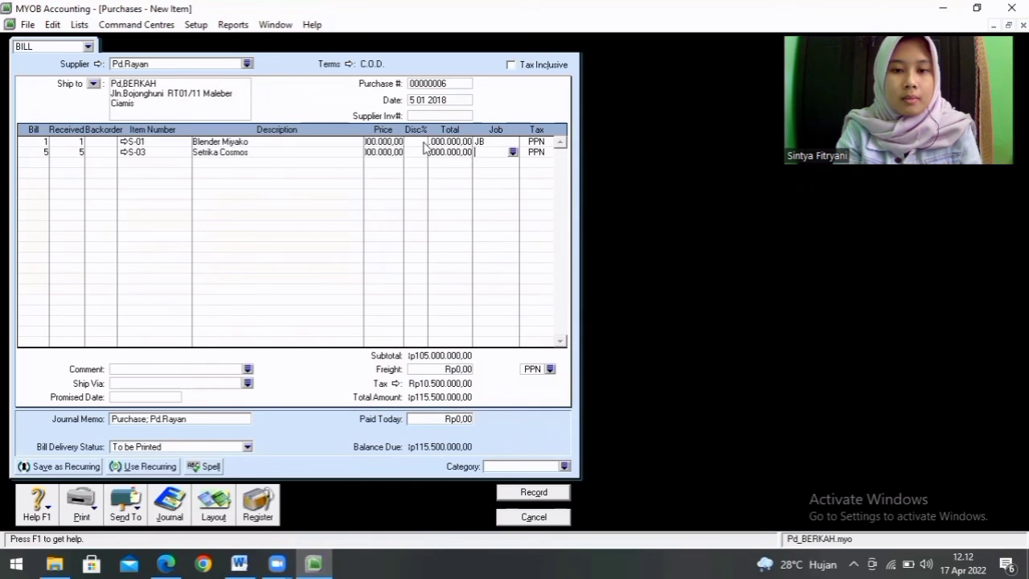
click(389, 152)
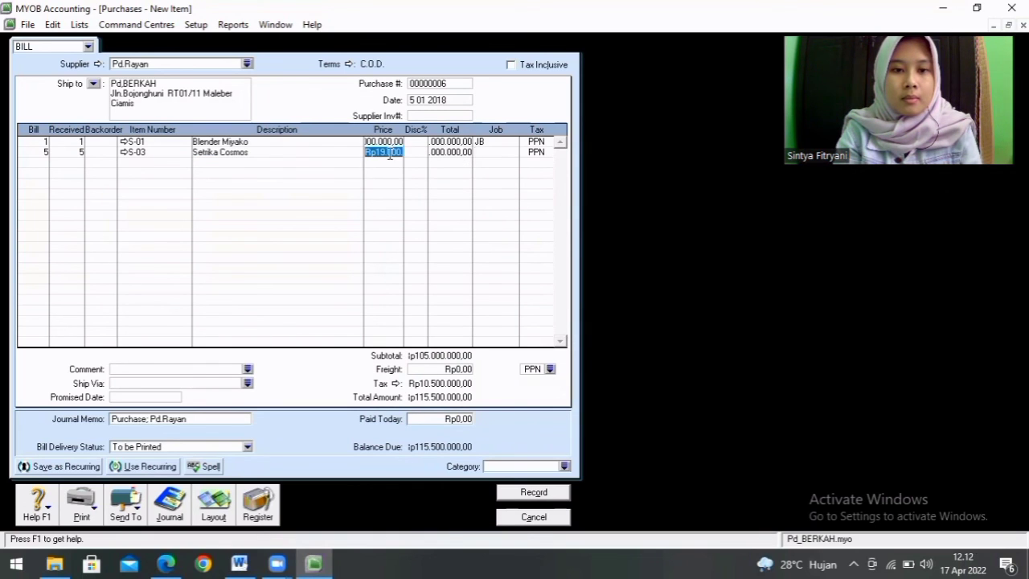
click(458, 157)
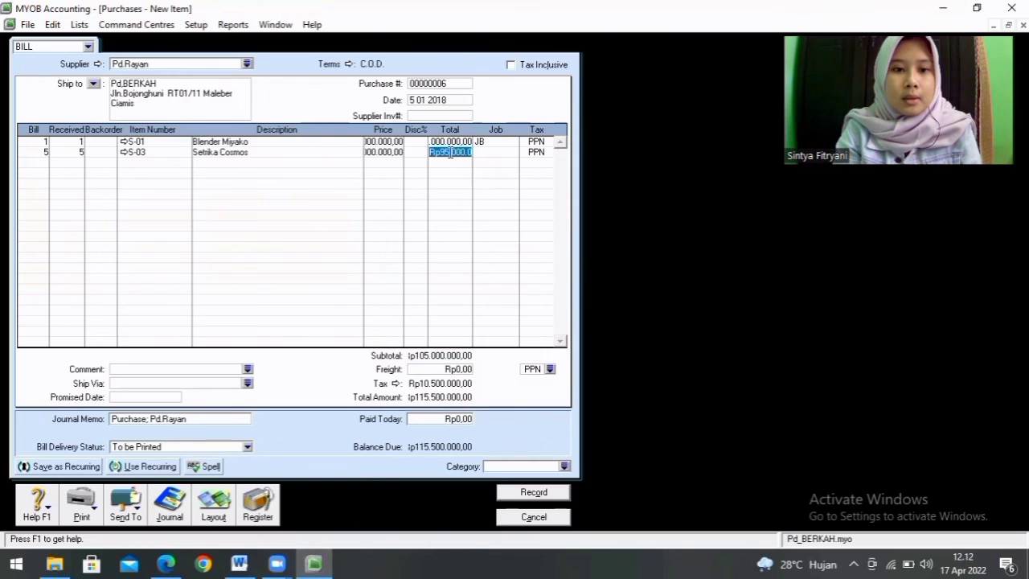
click(504, 152)
click(512, 152)
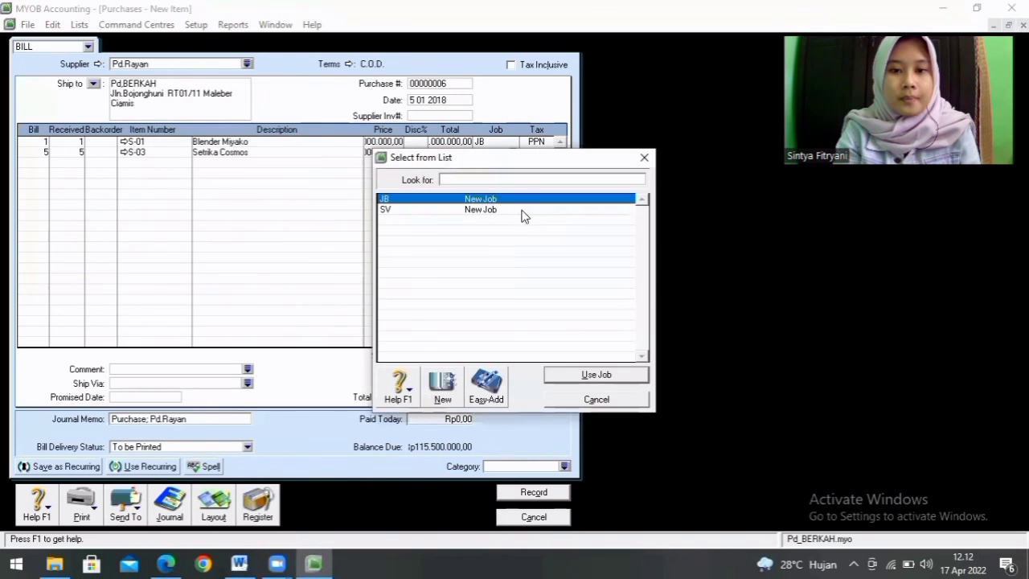
key(Return)
Step: Consult the freight cost in the Word assignment and enter Rp500.000 freight on the MYOB bill with tax code N-T
click(239, 564)
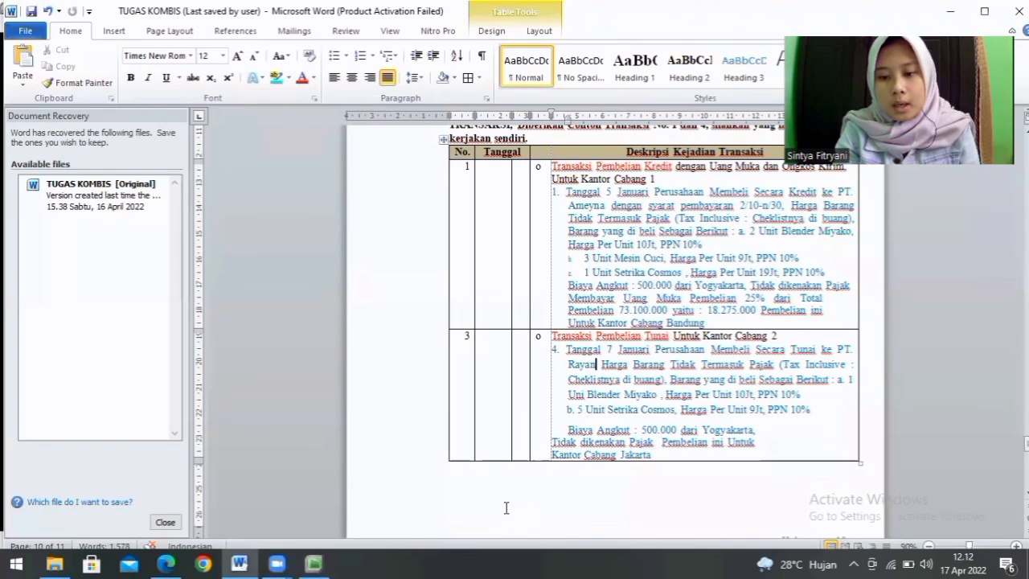
click(316, 562)
click(447, 368)
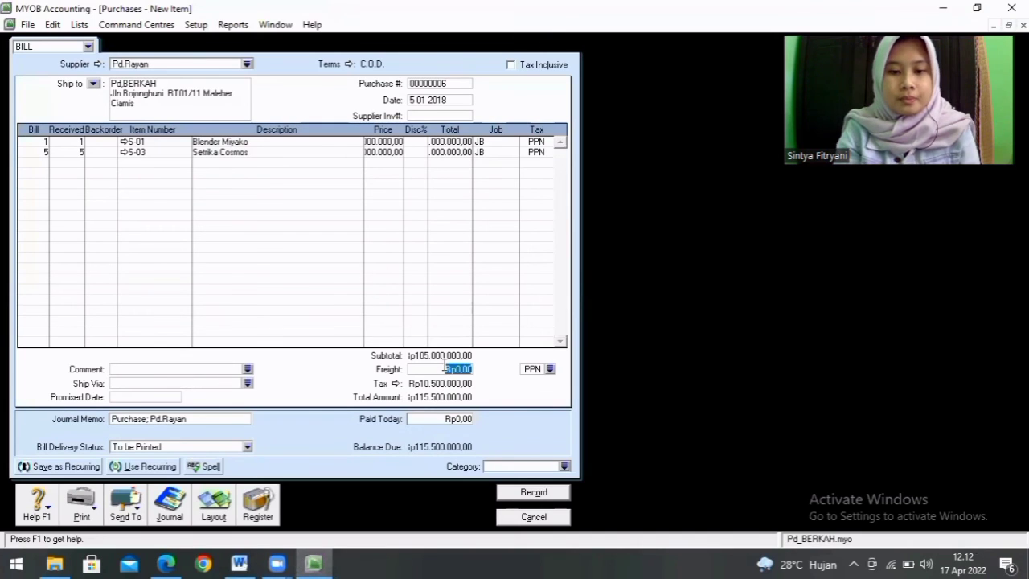
text(5)
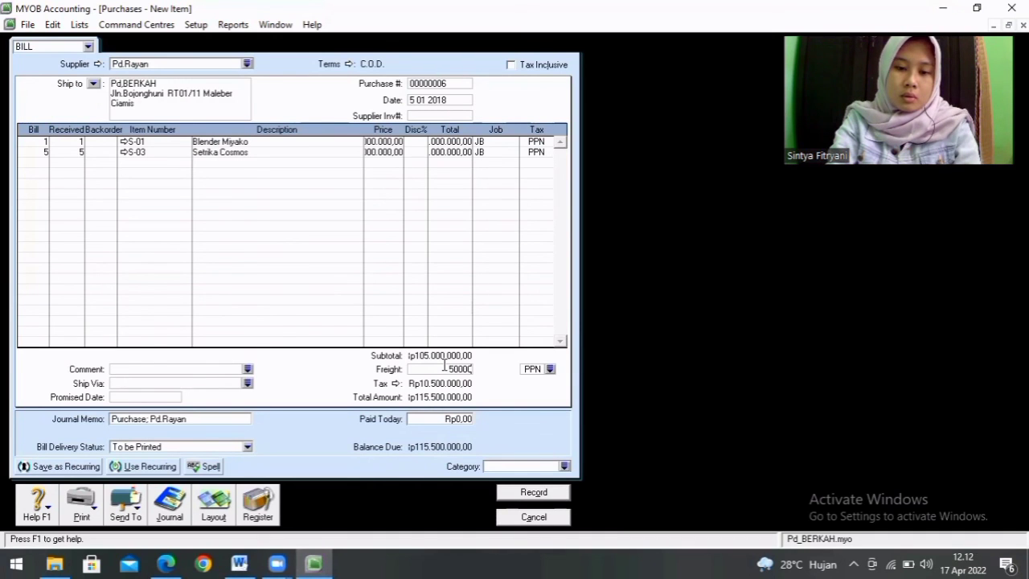
text(00.000)
key(Tab)
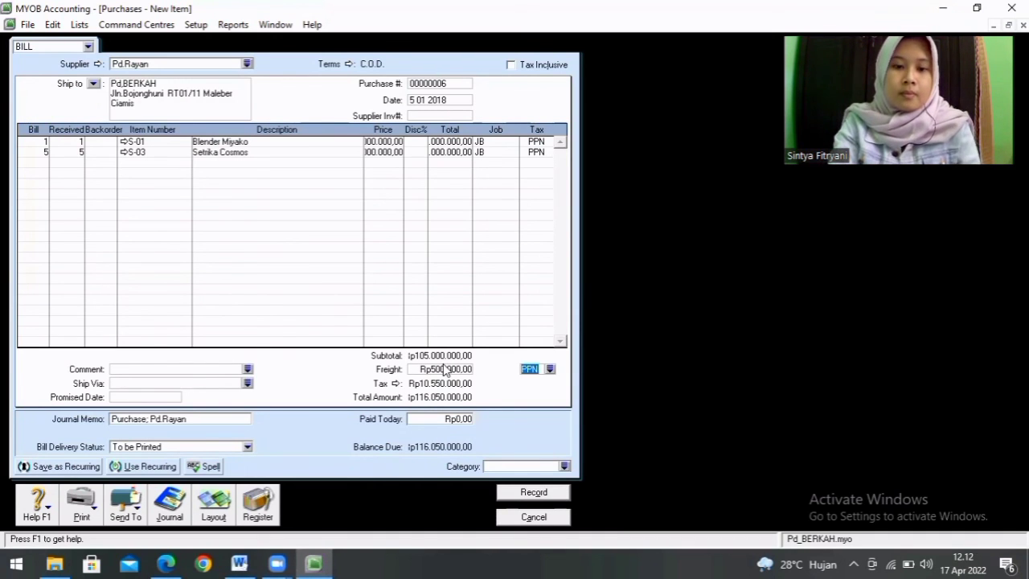
click(550, 369)
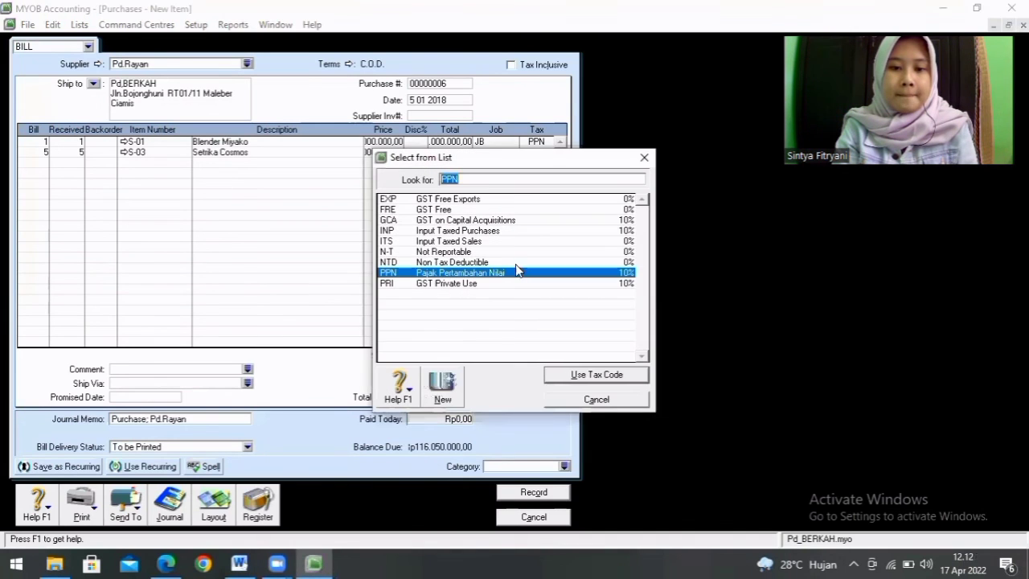
double_click(486, 253)
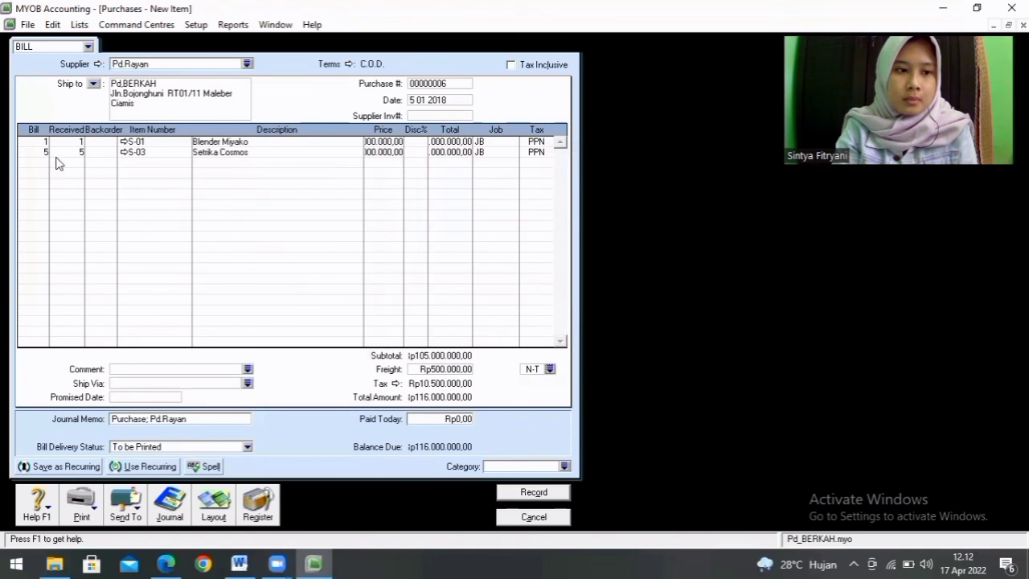
Step: Check the item prices in the Word assignment and set the Setrika Cosmos unit price in MYOB to 900000
click(240, 563)
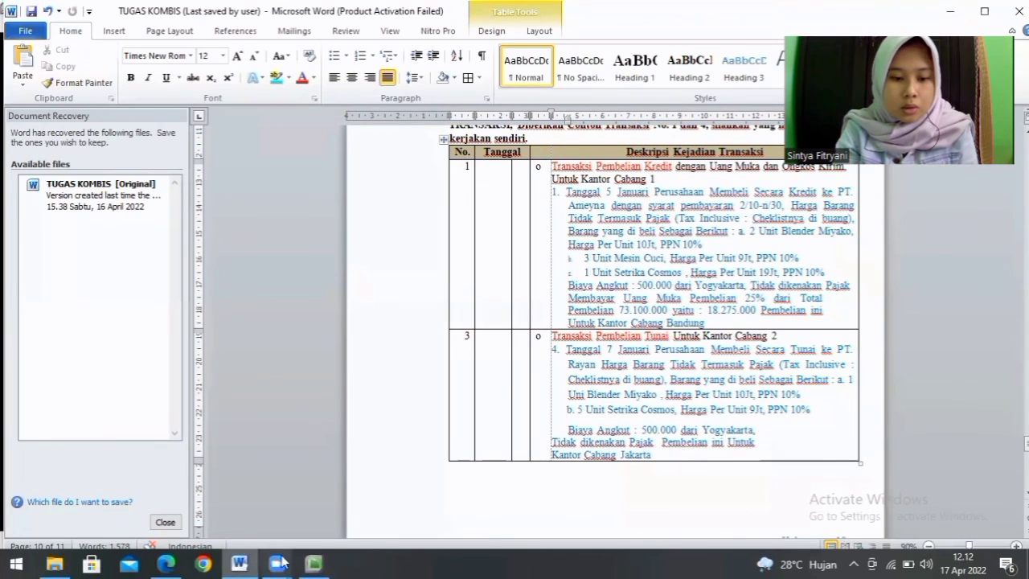
click(314, 563)
click(384, 152)
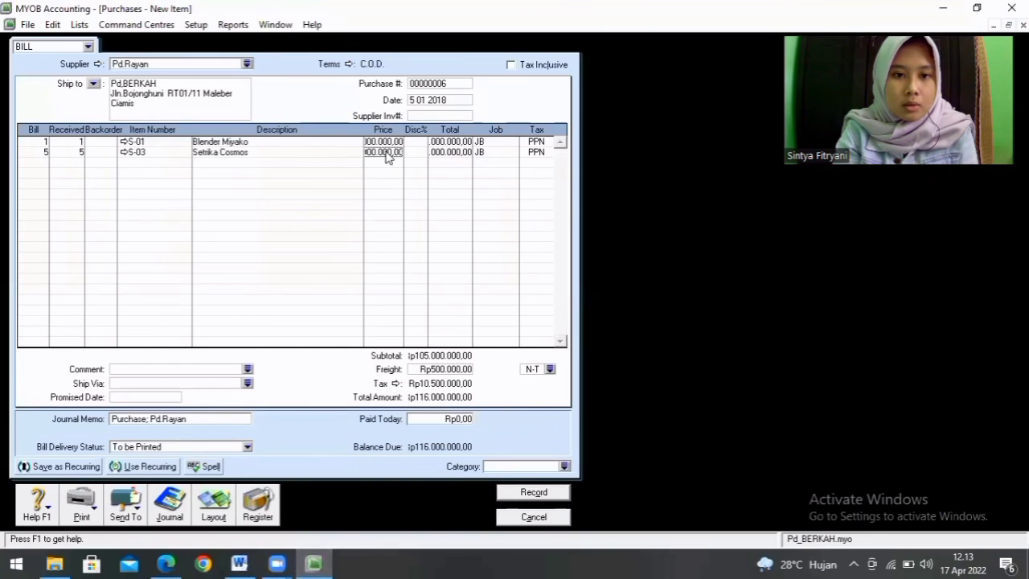
text(9)
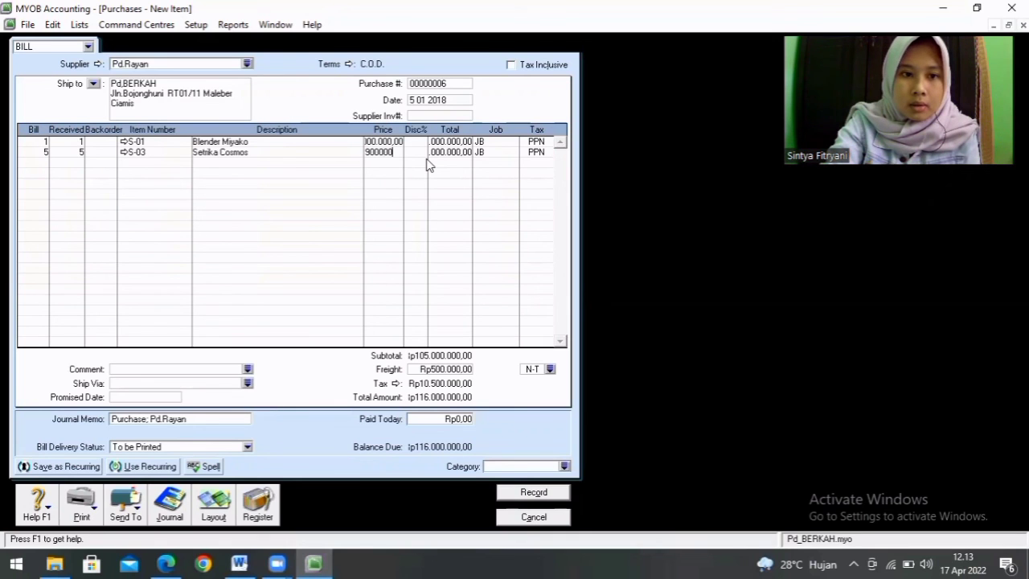
text(00000)
key(Return)
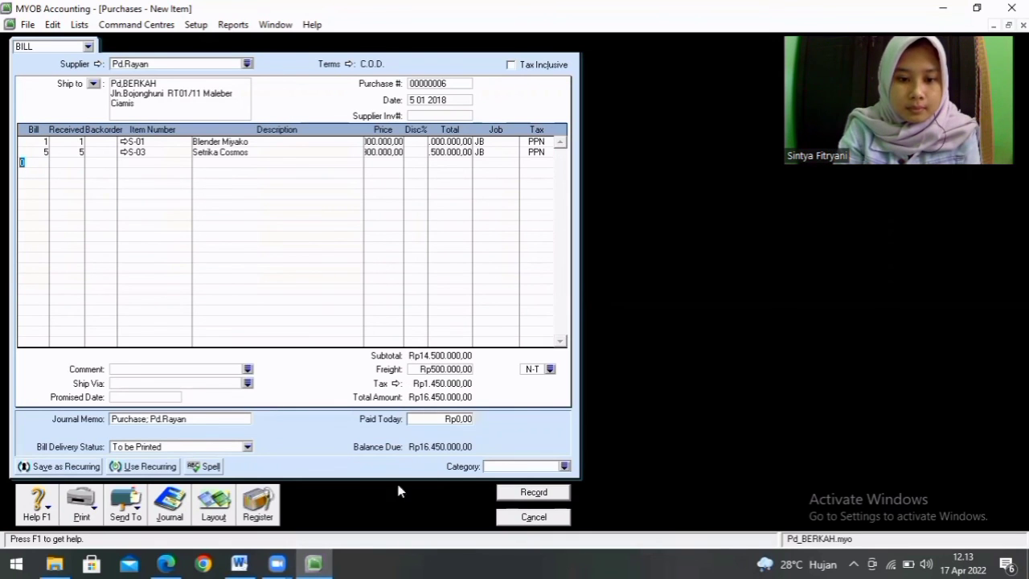
Step: Recheck the cash purchase in the Word assignment and re-enter the Blender Miyako unit price in MYOB as Rp10.000.000
click(314, 564)
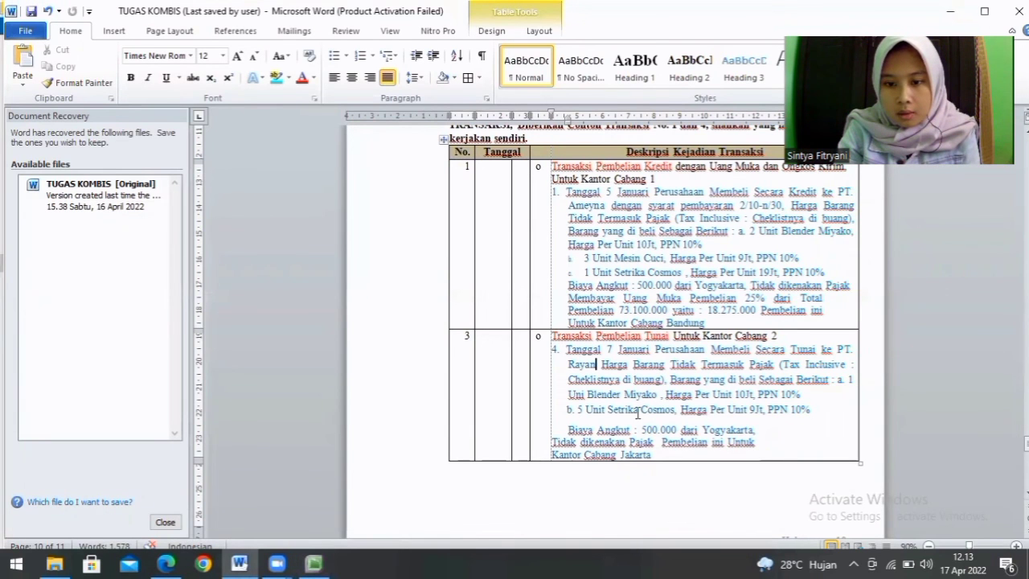
mouse_move(320, 563)
click(262, 452)
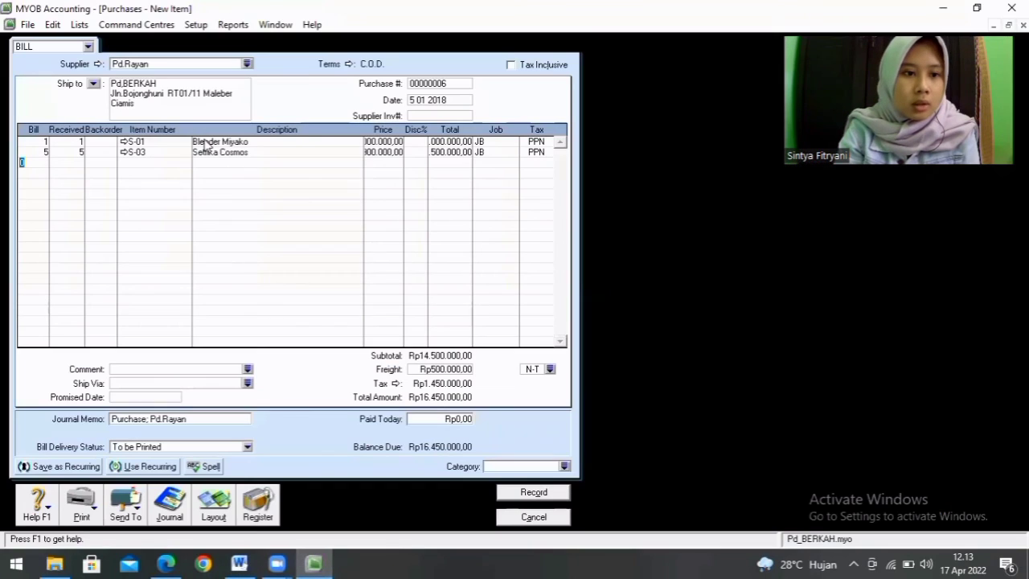
click(383, 142)
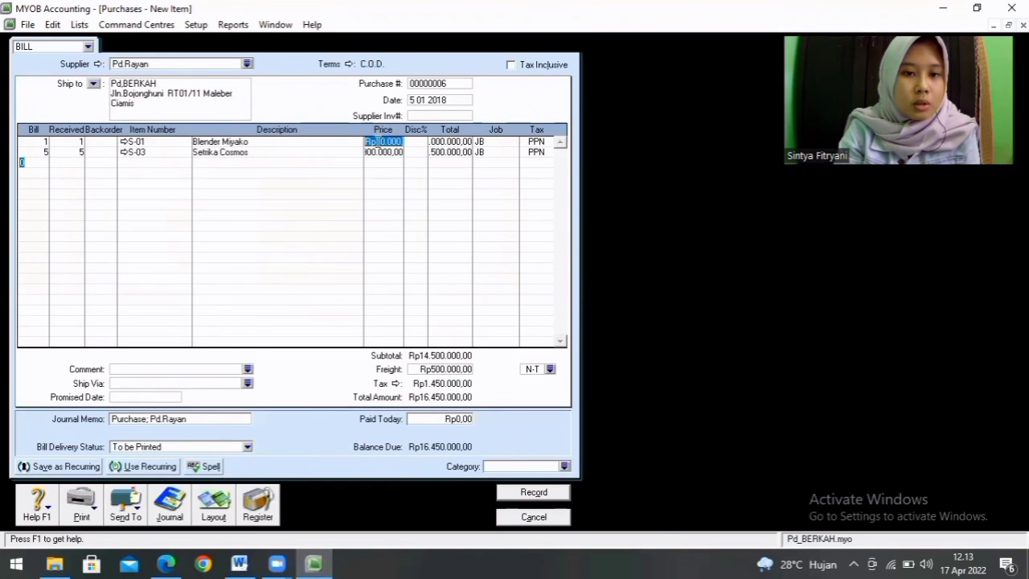
key(BackSpace)
text(10)
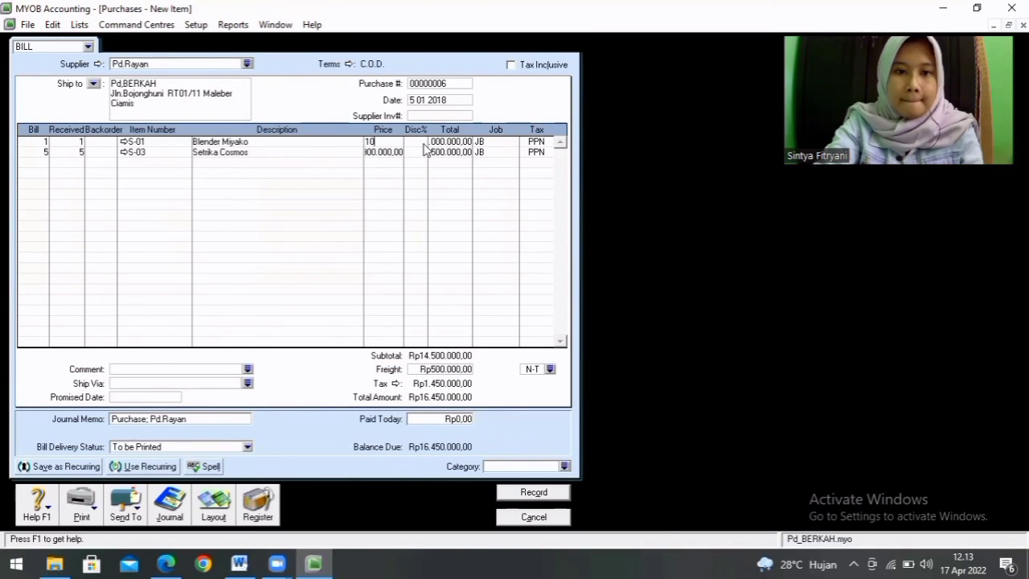
text(000000)
key(Return)
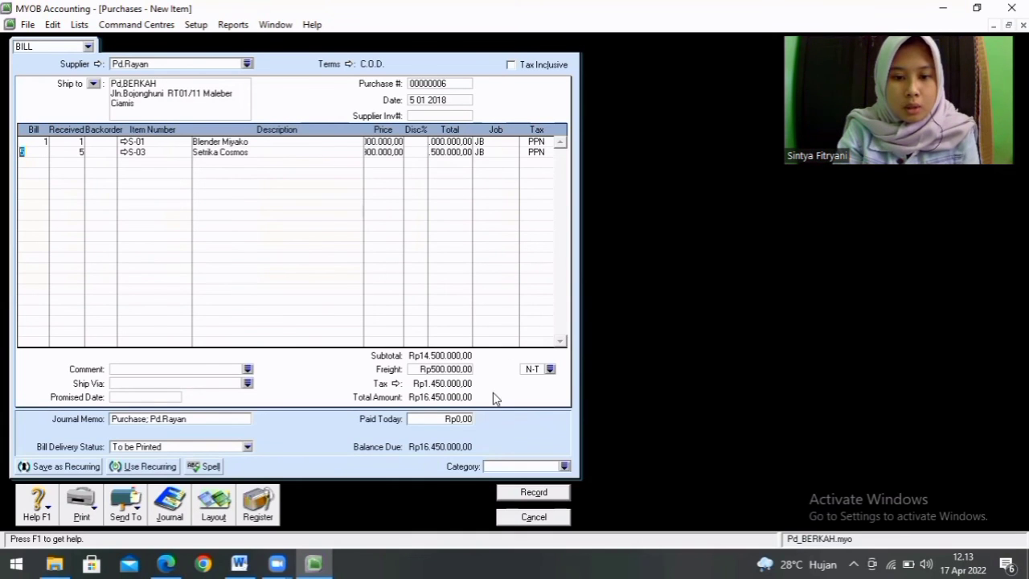
Step: Enter the full bill amount of Rp16.450.000 as paid today on the Pd.Rayan bill
click(441, 420)
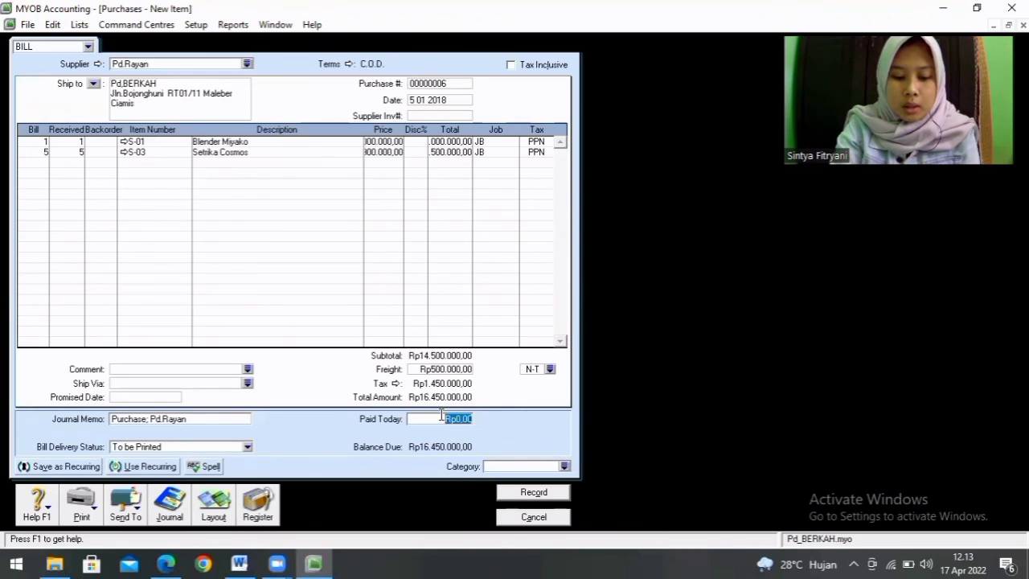
key(BackSpace)
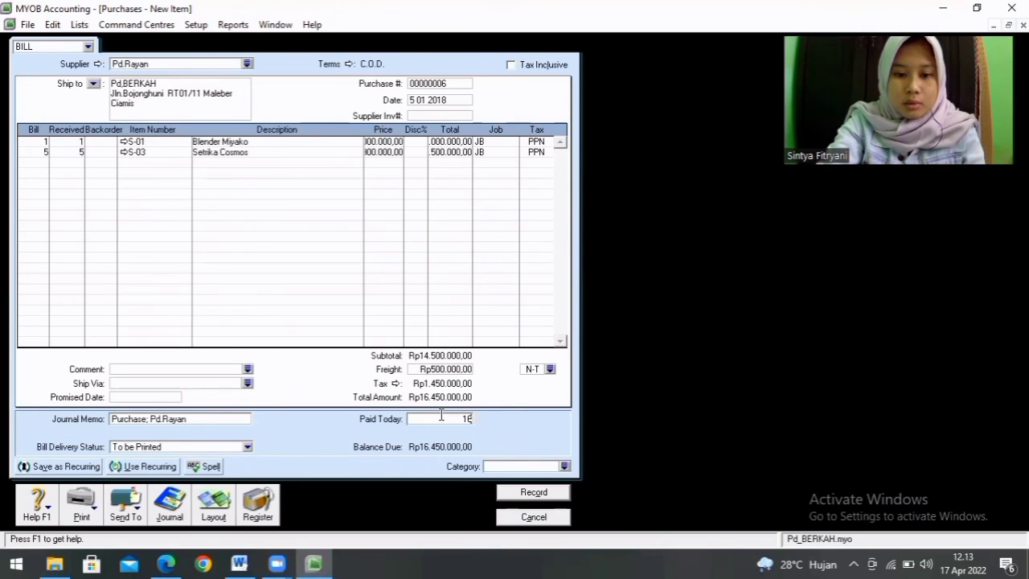
text(16.450.)
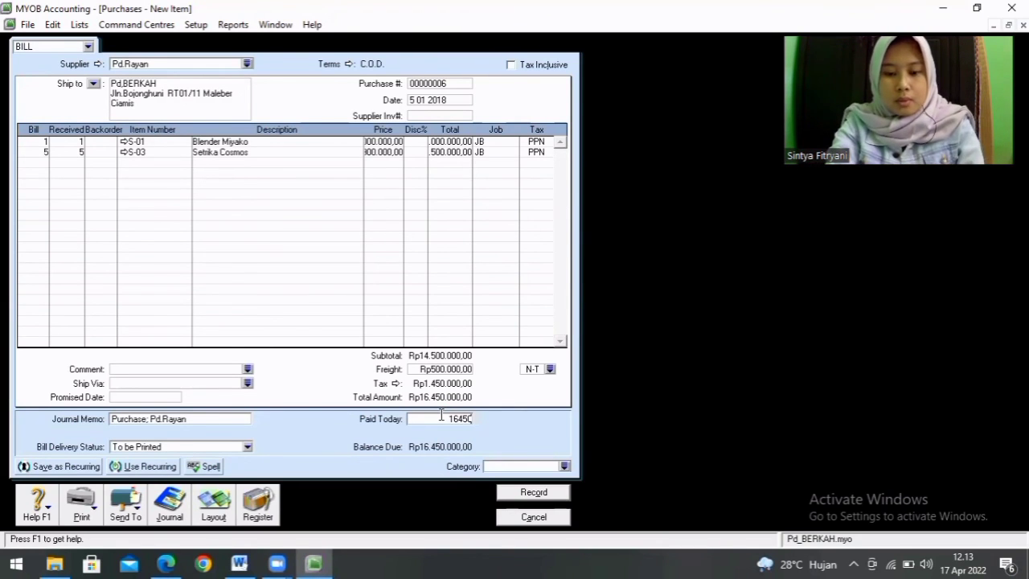
text(000)
key(Tab)
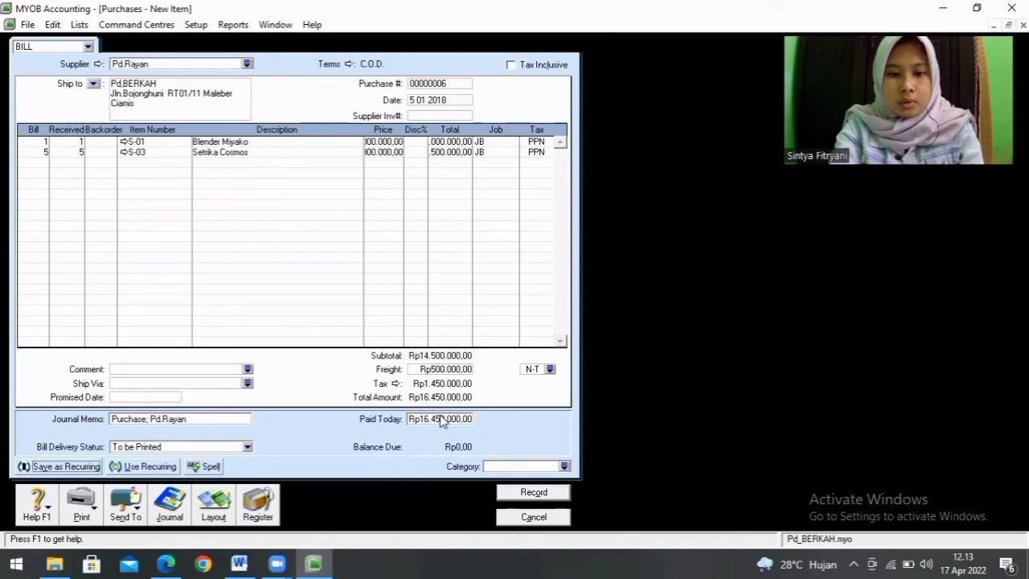
Step: Assign category SMRG to the Pd.Rayan bill and record it, ignoring all spelling suggestions and accepting the remaining prompts
click(565, 466)
click(506, 210)
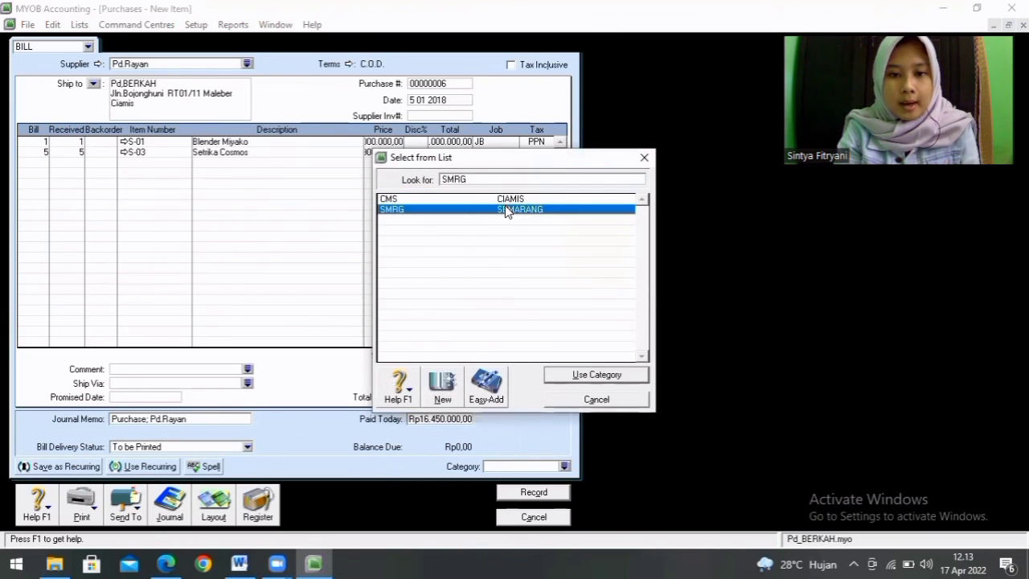
double_click(506, 210)
click(534, 492)
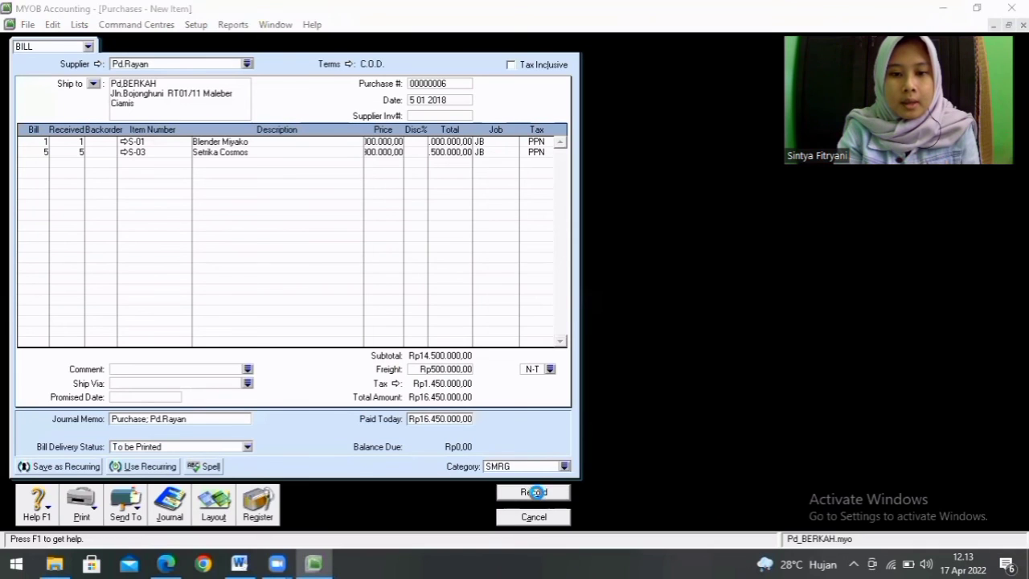
click(616, 300)
click(617, 299)
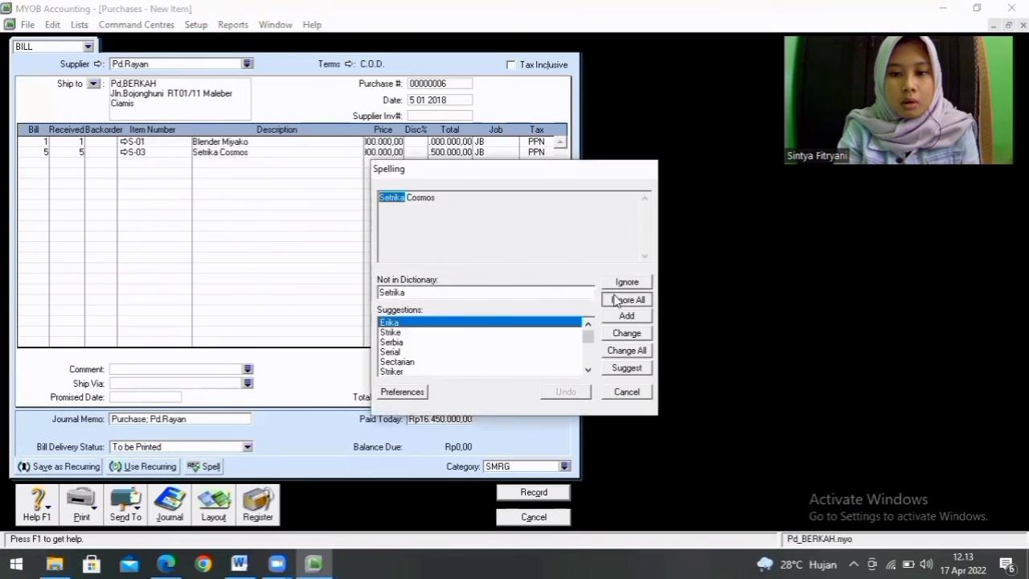
click(474, 348)
click(588, 399)
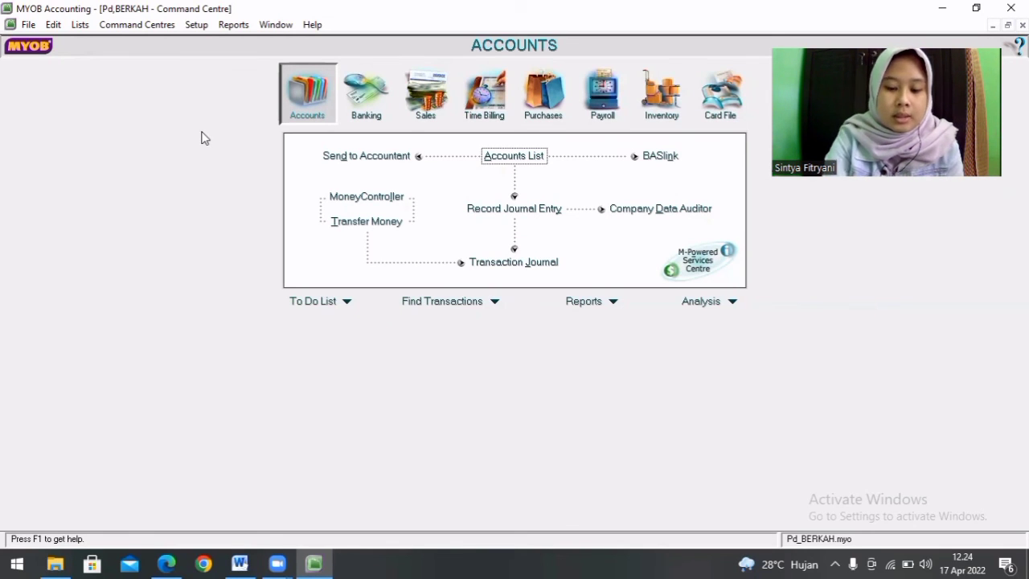
Step: Display the General Ledger [Detail] report for all accounts from 1 01 2018 to 31 12 2018 and close it after review
key(ctrl+r)
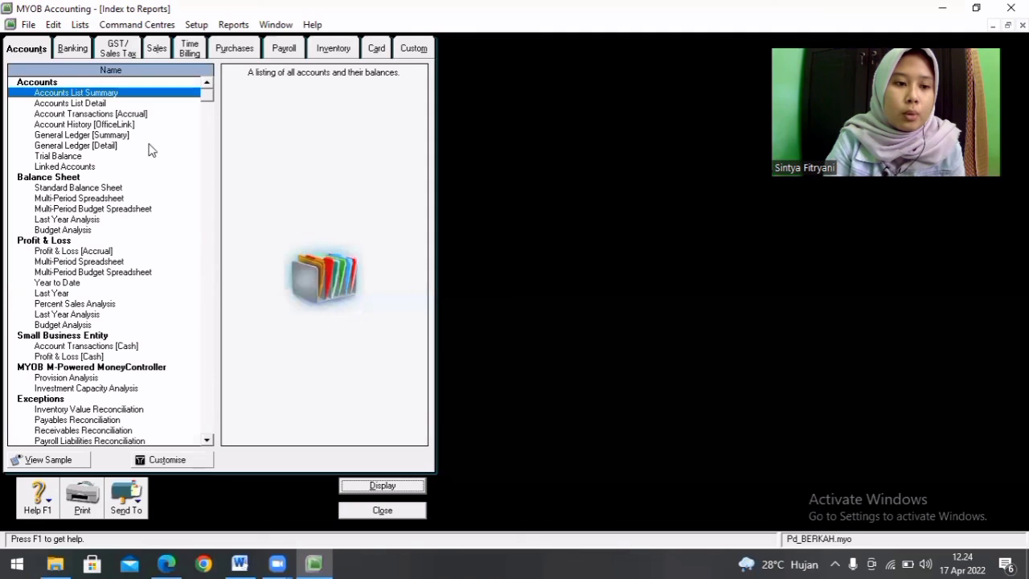
double_click(108, 147)
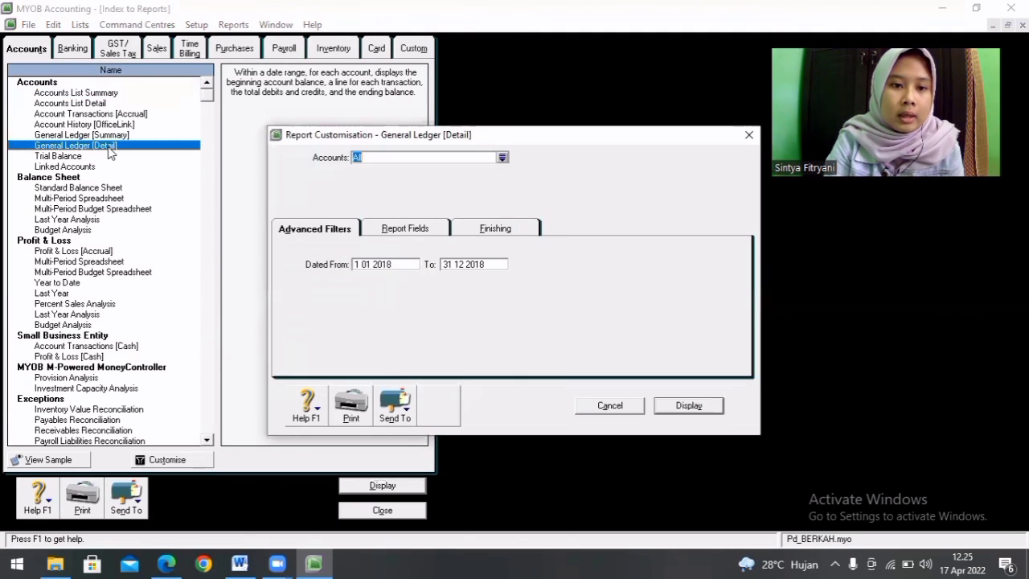
click(689, 407)
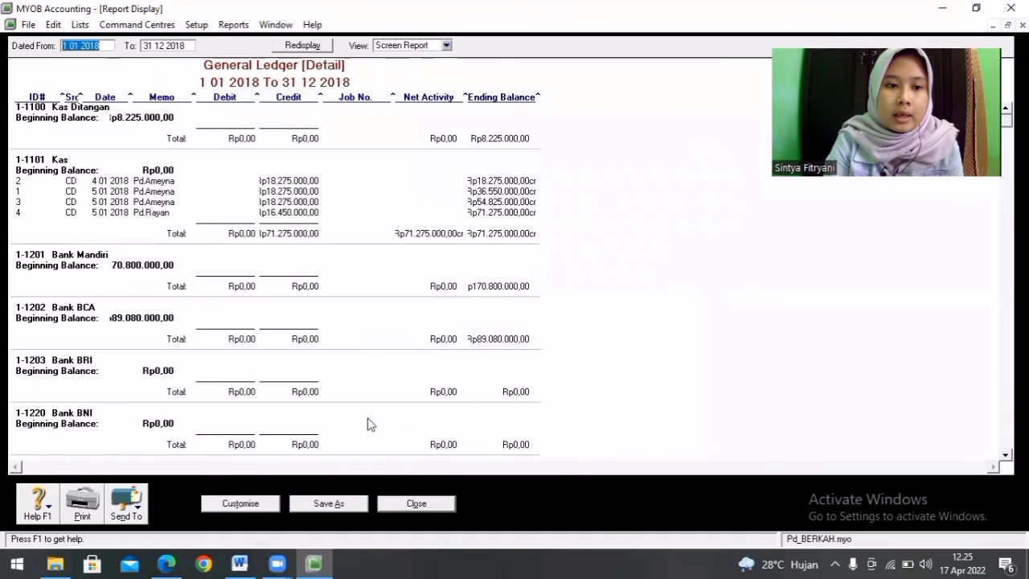
click(414, 503)
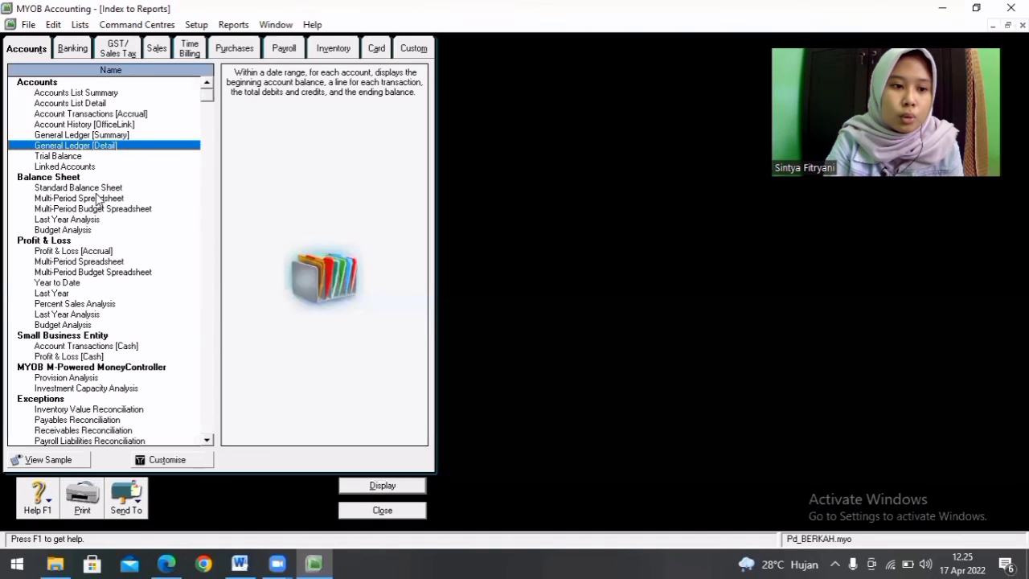
Step: Display the Standard Balance Sheet as of December 2018 at report level 4 and close it after review
click(97, 189)
double_click(96, 190)
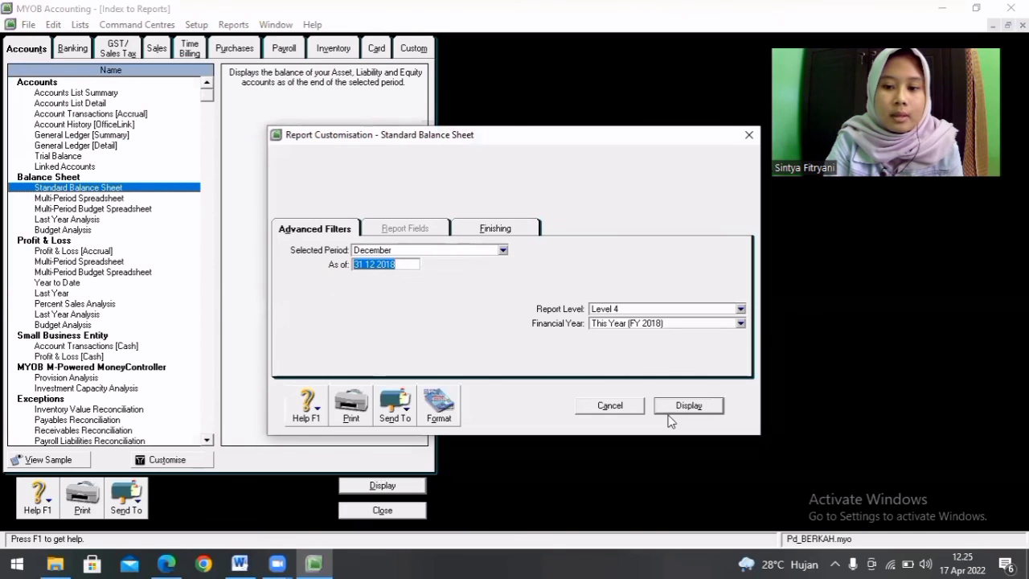
click(694, 406)
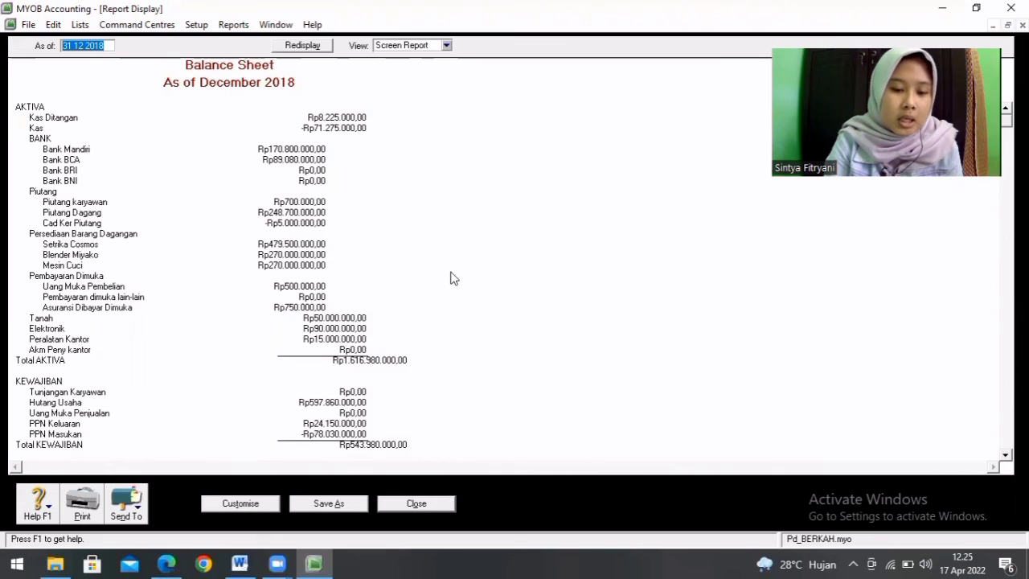
click(442, 505)
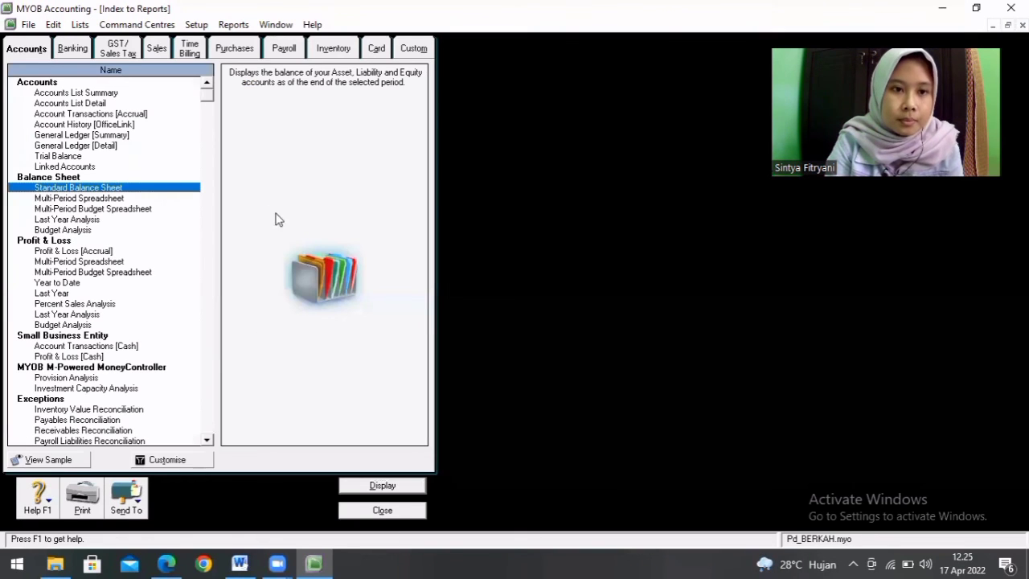
Step: Display the supplier Purchases Detail report for all suppliers, dated from 01/01/2018 to 31 12 2018, and close it after review
click(234, 50)
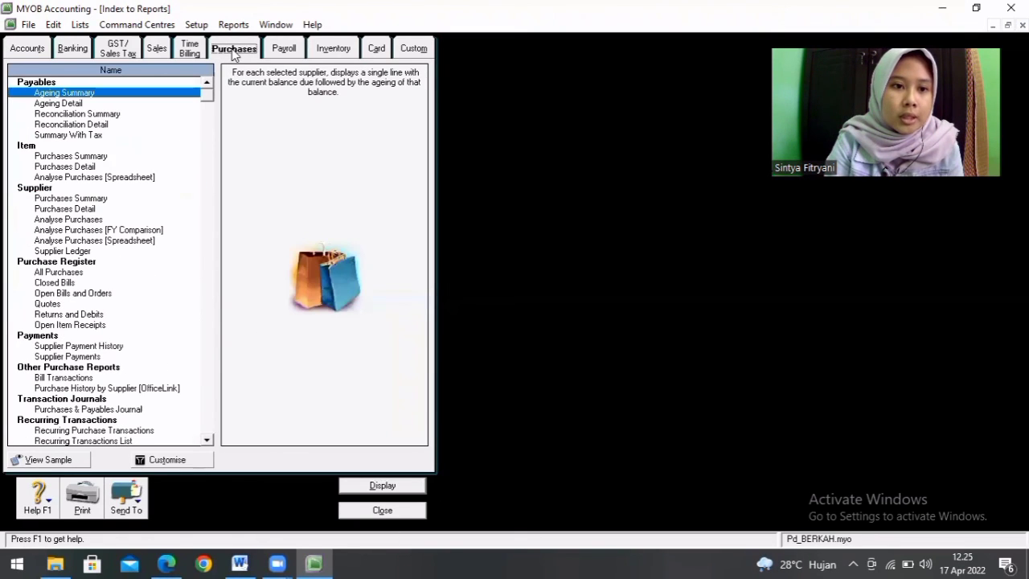
double_click(82, 210)
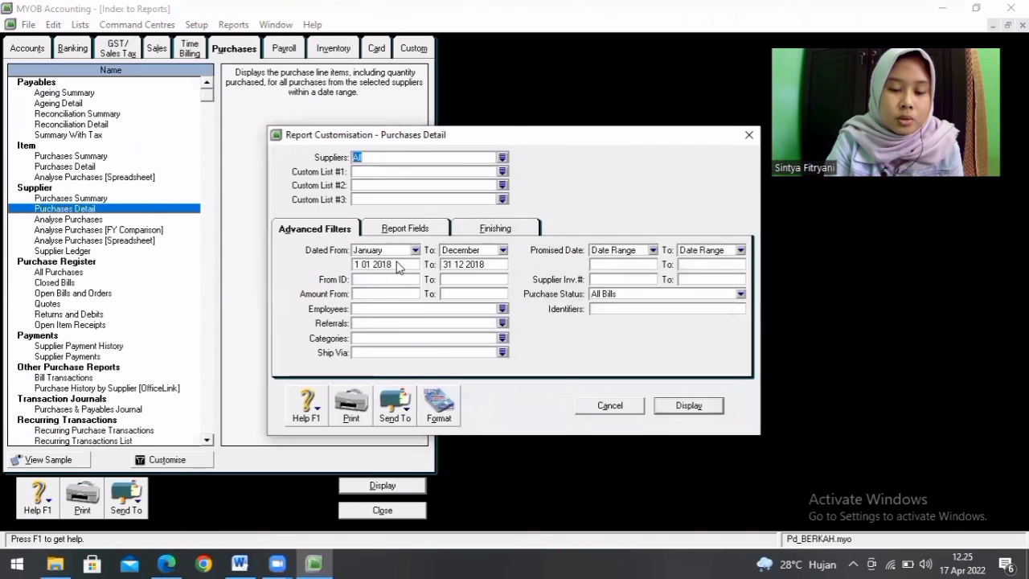
click(397, 264)
text(01/)
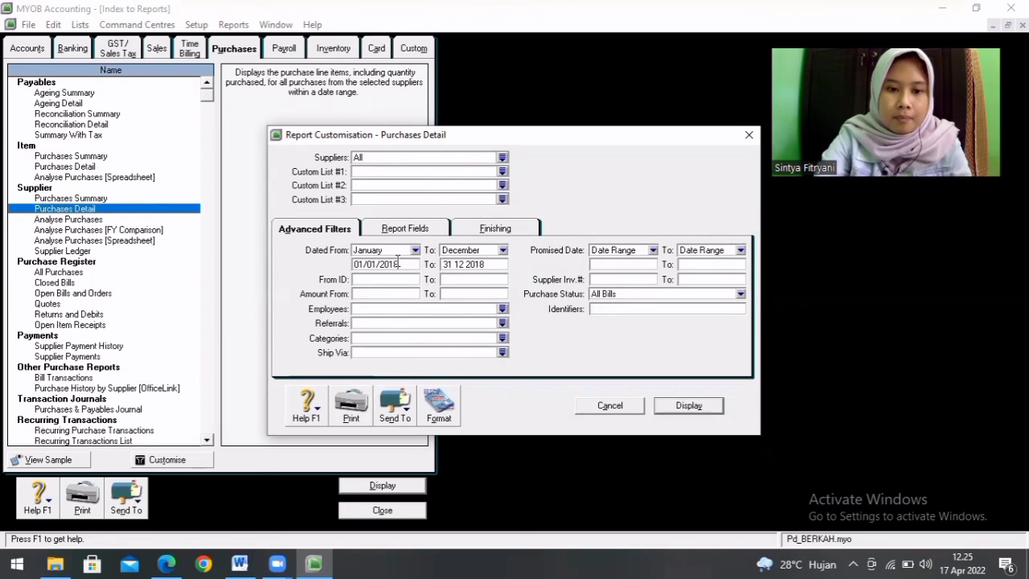
click(688, 406)
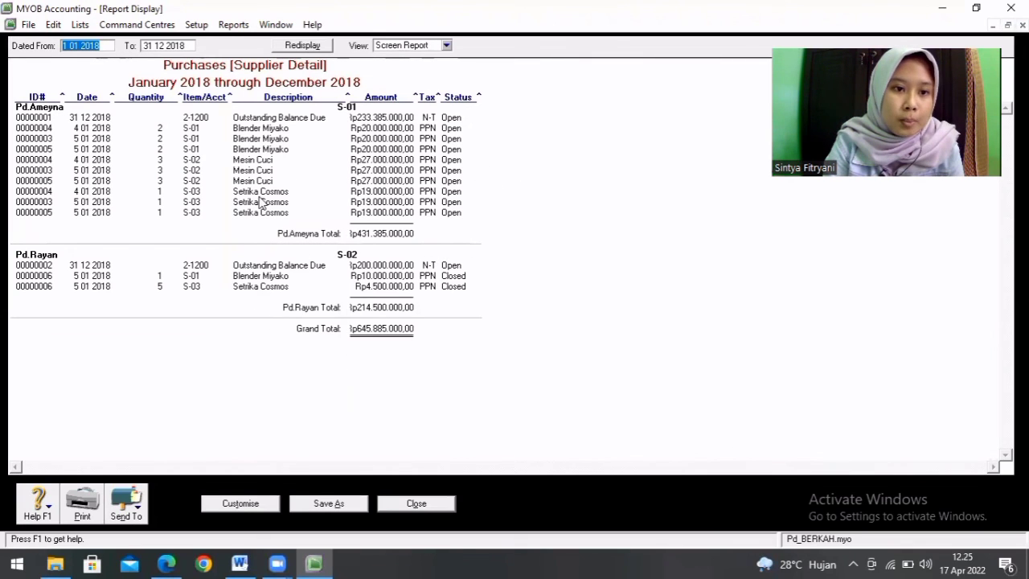
click(419, 498)
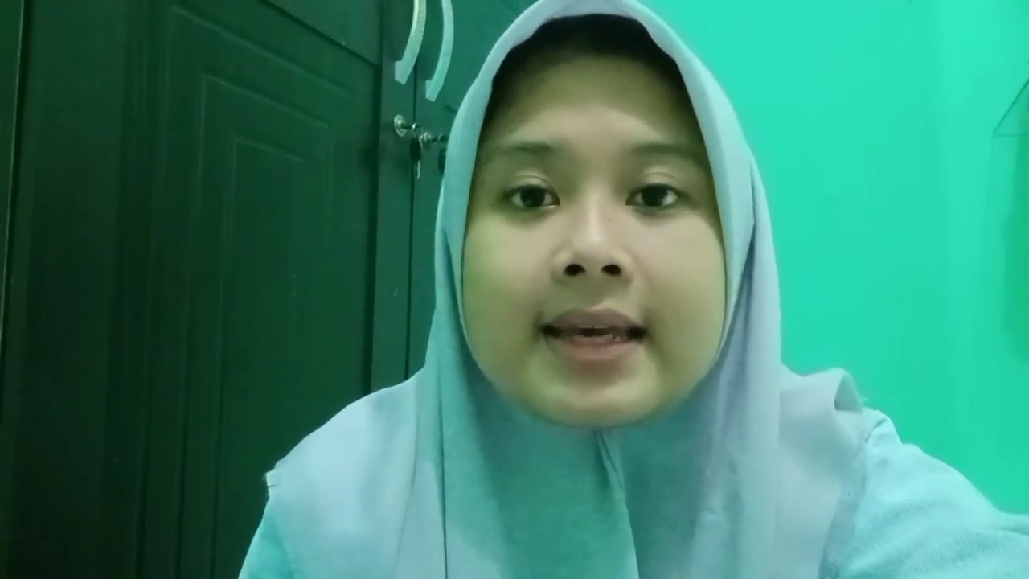